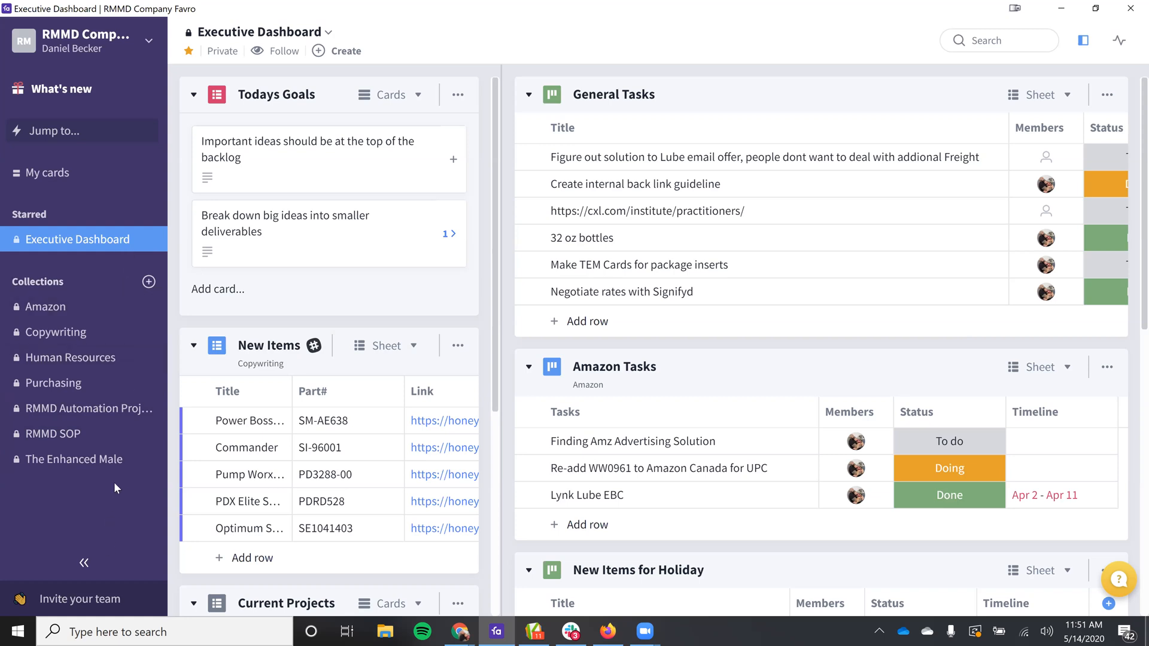
Step: In the Copywriting collection, add a card titled "new penis pump article" to the Blog Ideas backlog
{"action": "left_click", "coordinate": [90, 333]}
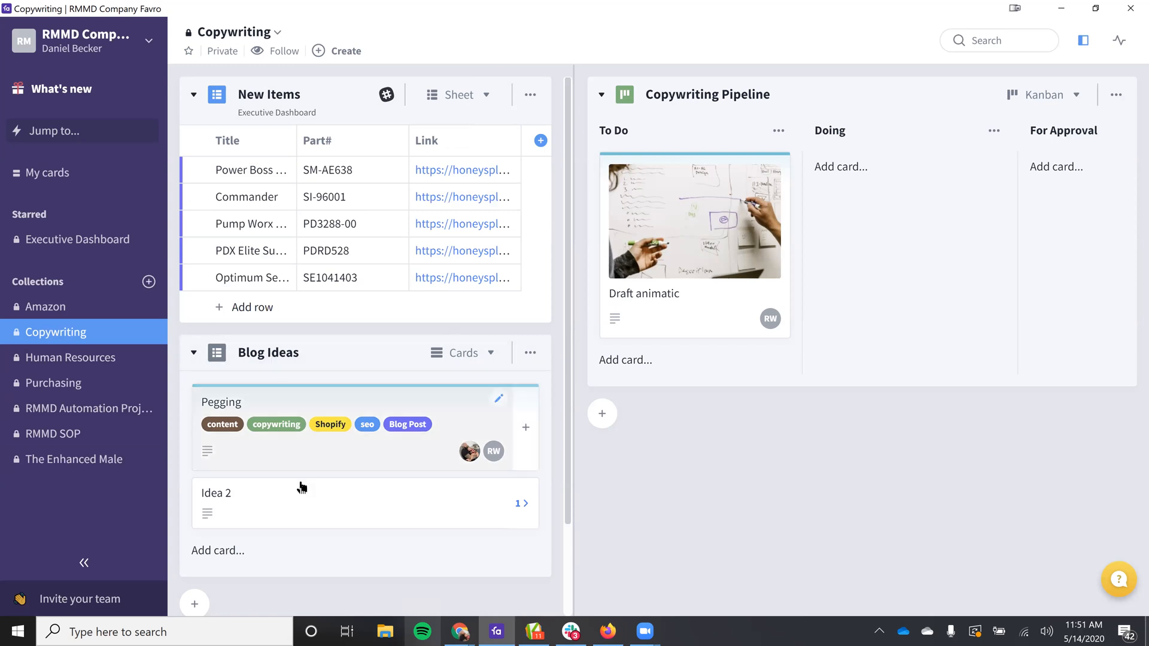
{"action": "left_click", "coordinate": [223, 559]}
{"action": "scroll", "coordinate": [325, 478], "scroll_direction": "down", "scroll_amount": 3}
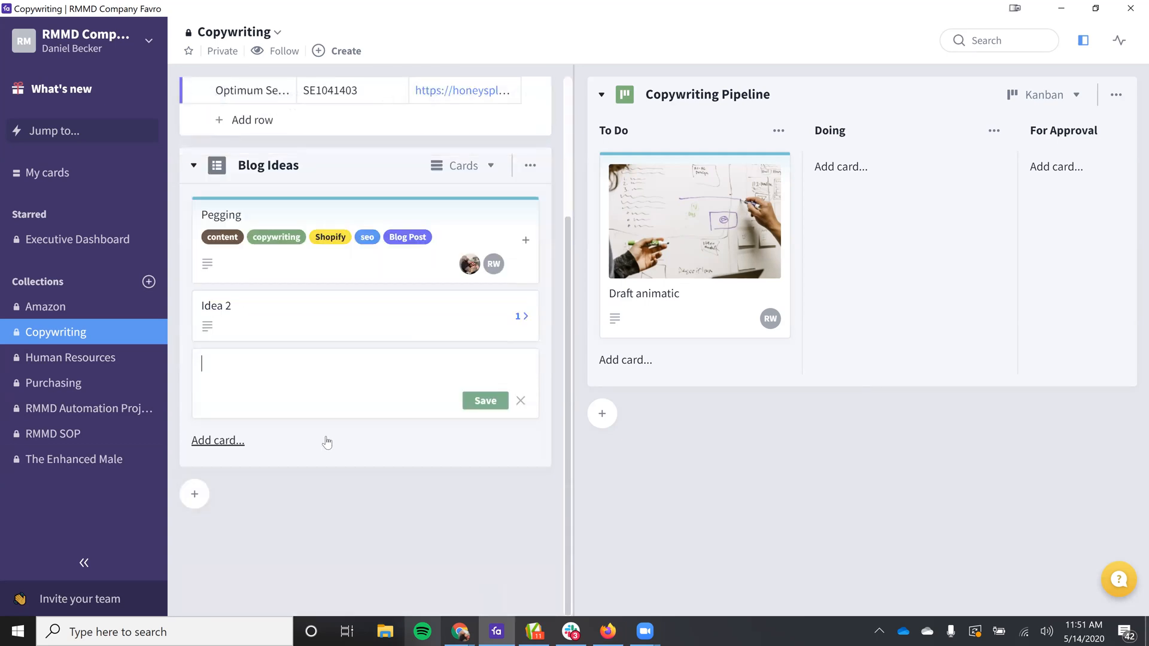
{"action": "type", "text": "new penis pump article"}
{"action": "key", "text": "Return"}
{"action": "key", "text": "Escape"}
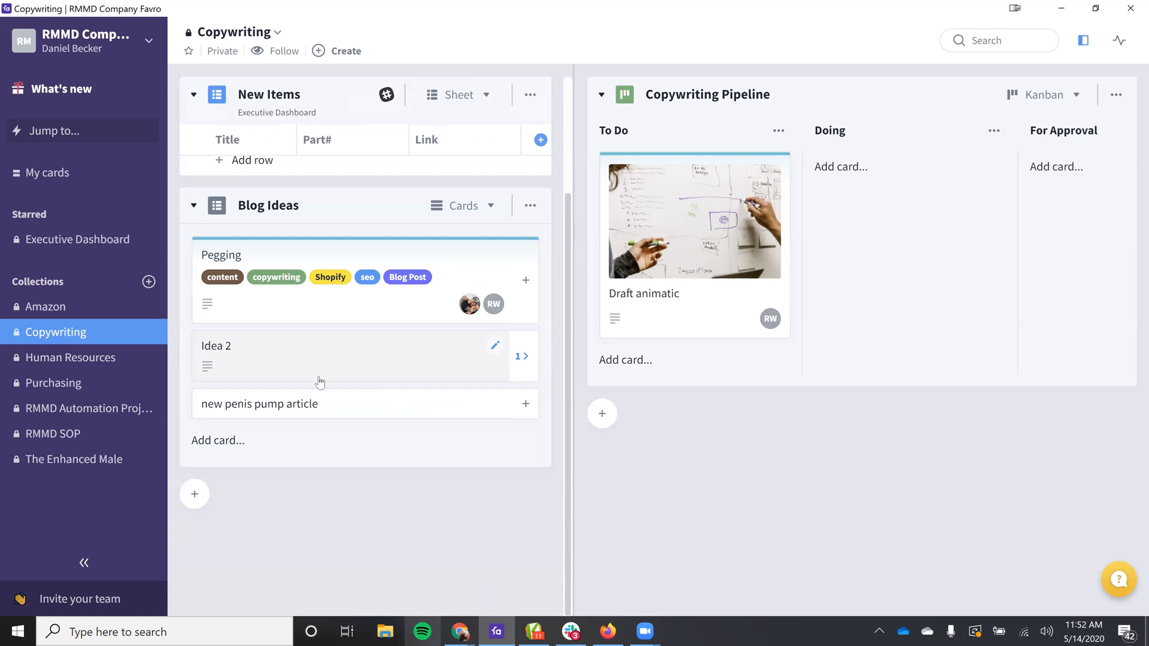
Step: Open the new penis pump article card and assign the account owner as a member
{"action": "left_click", "coordinate": [335, 405]}
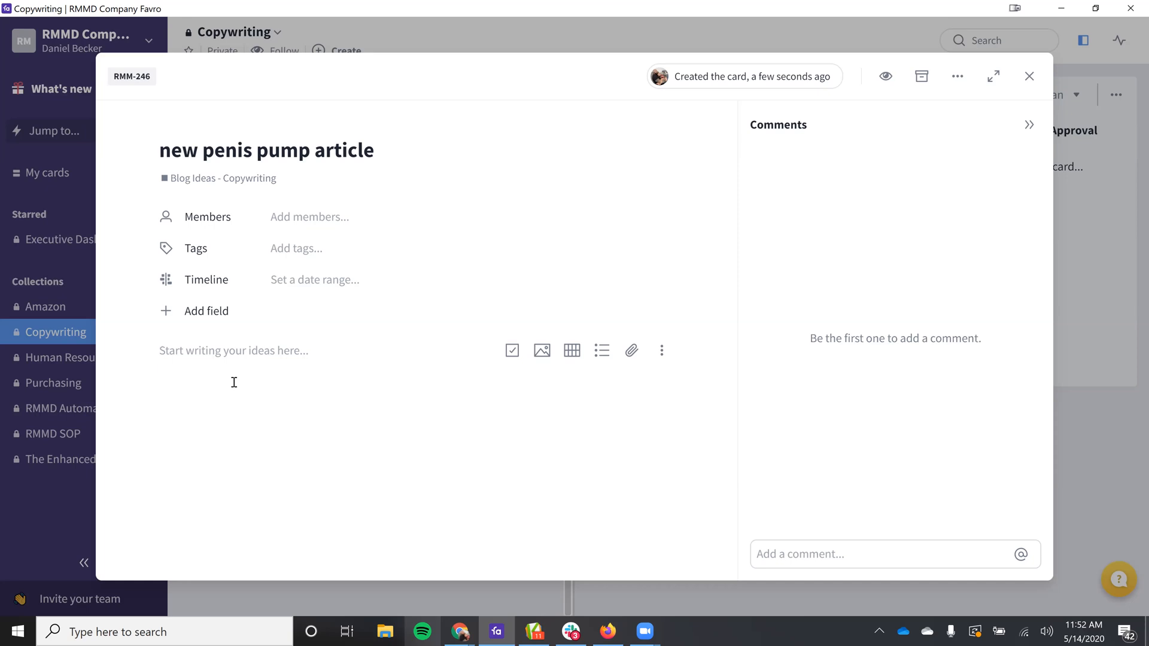
{"action": "left_click", "coordinate": [344, 215]}
{"action": "type", "text": "dan"}
{"action": "key", "text": "Return"}
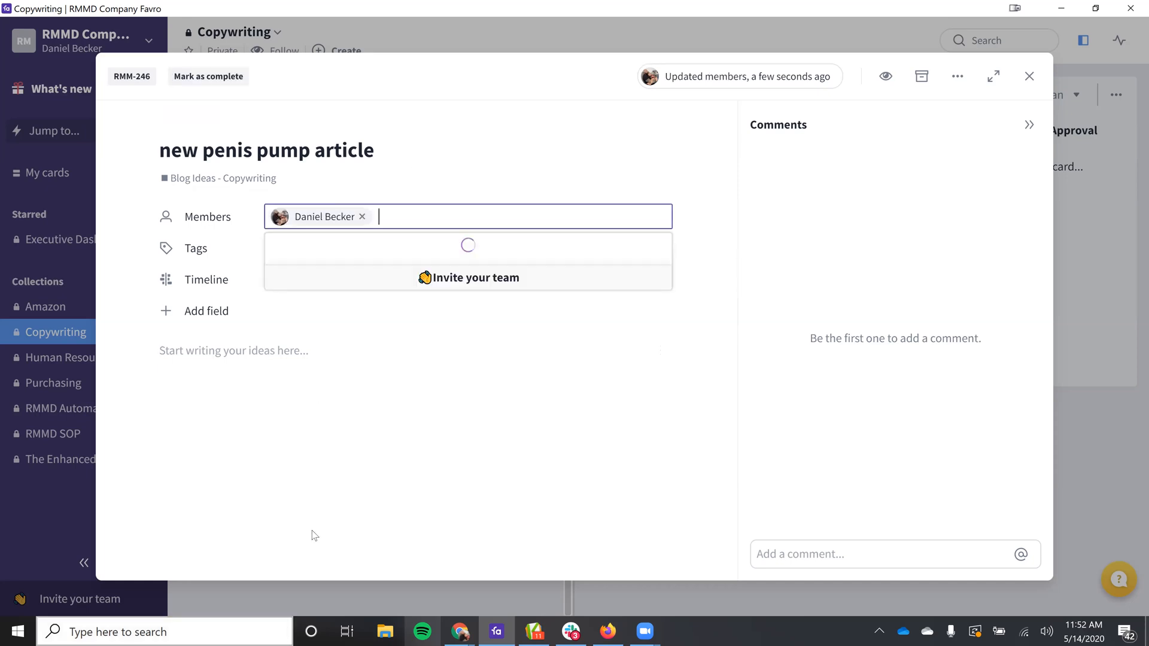
{"action": "left_click", "coordinate": [328, 392]}
Step: Tag the new penis pump article card with copywriting, content and seo
{"action": "left_click", "coordinate": [317, 247]}
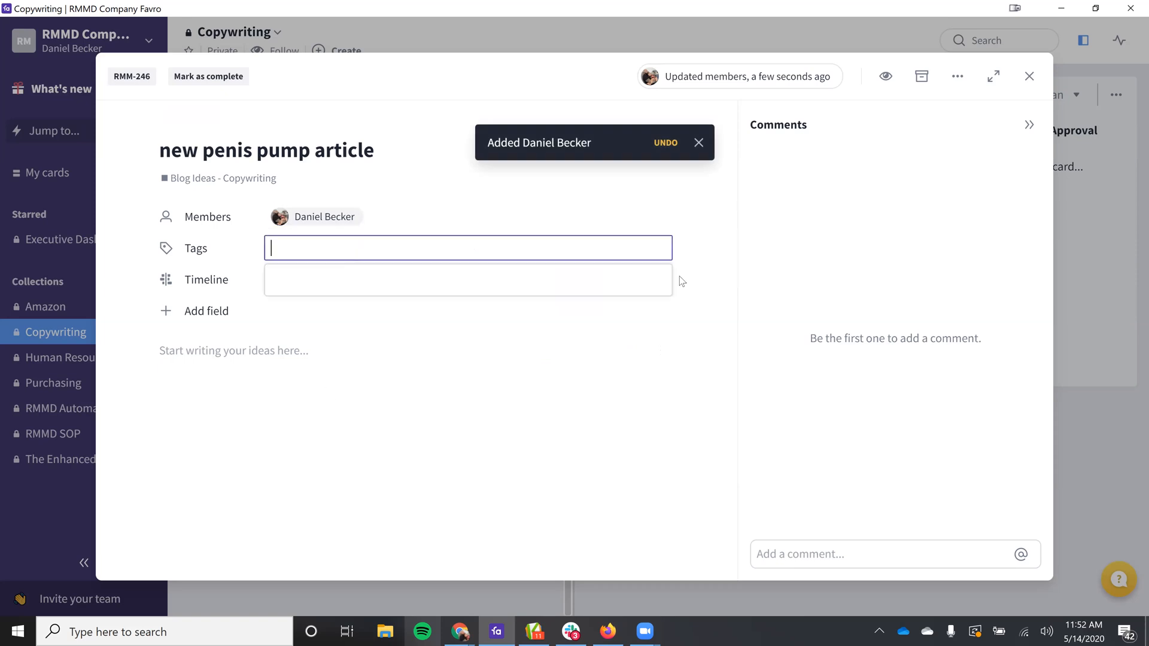
{"action": "type", "text": "cop"}
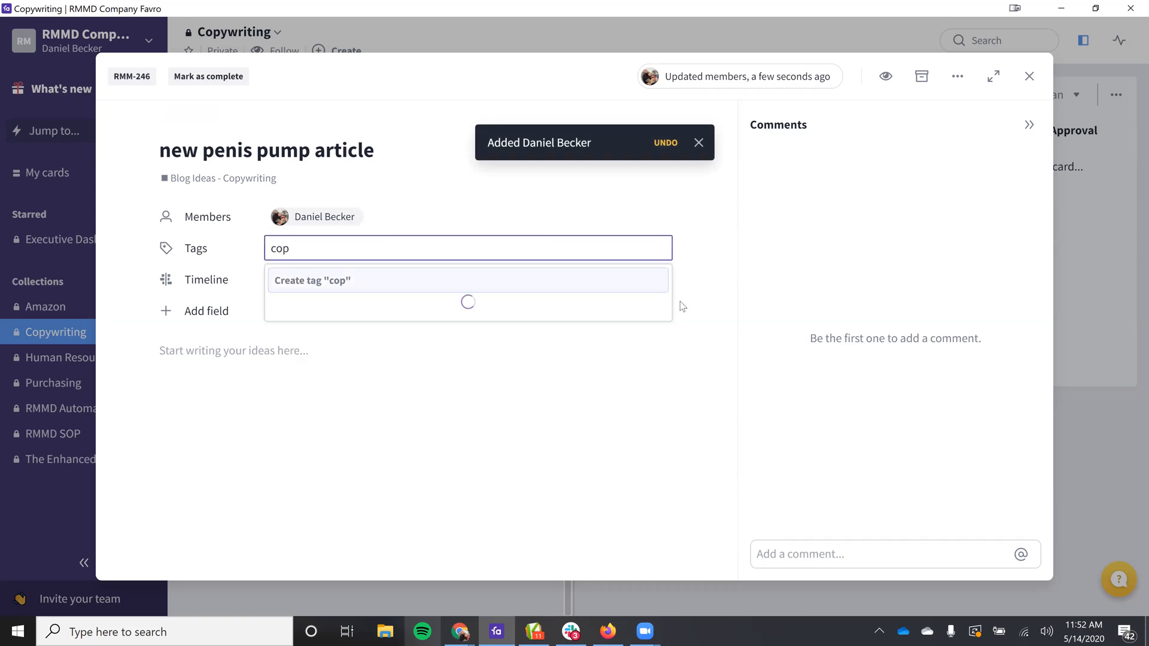
{"action": "left_click", "coordinate": [455, 307]}
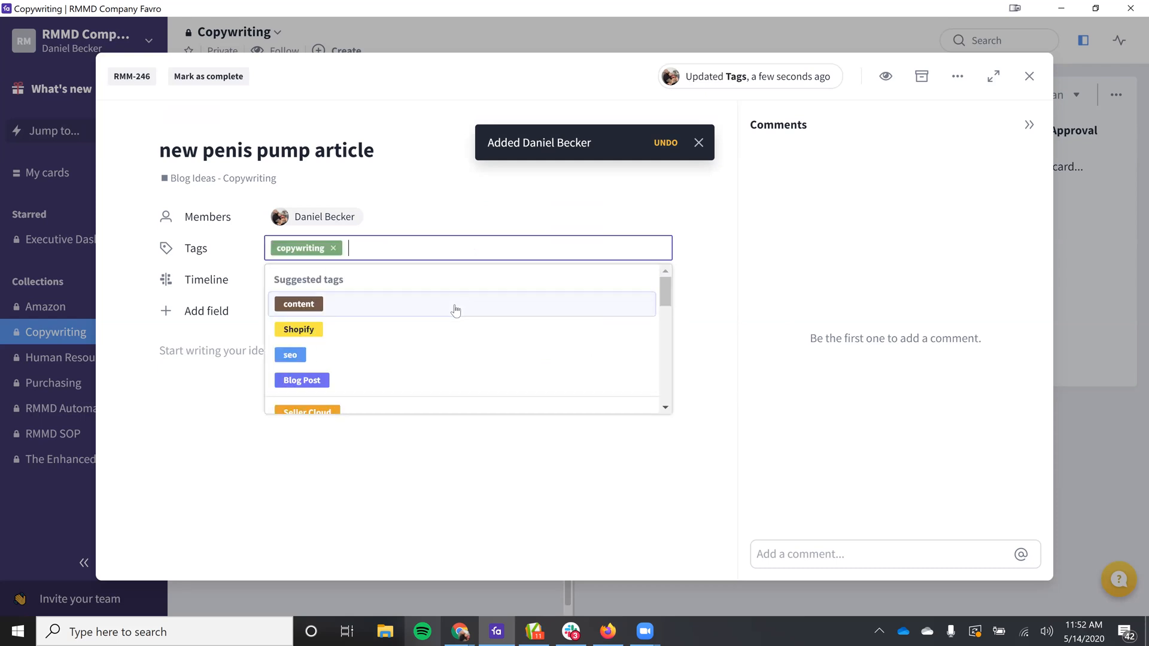
{"action": "left_click", "coordinate": [359, 308]}
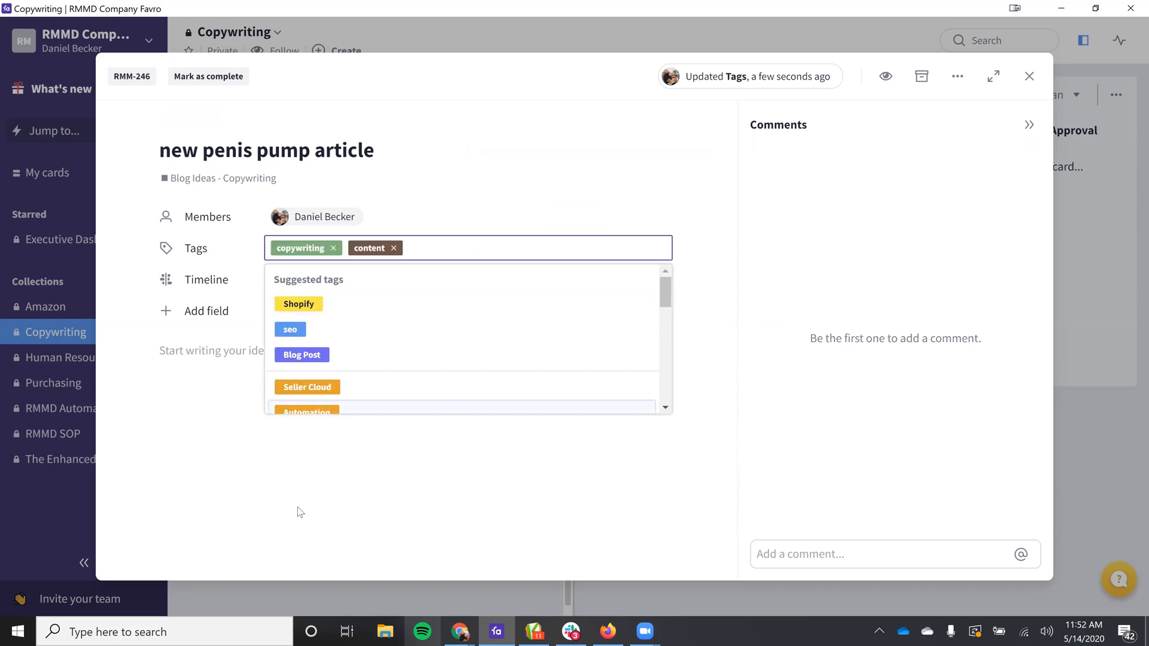
{"action": "left_click", "coordinate": [313, 331]}
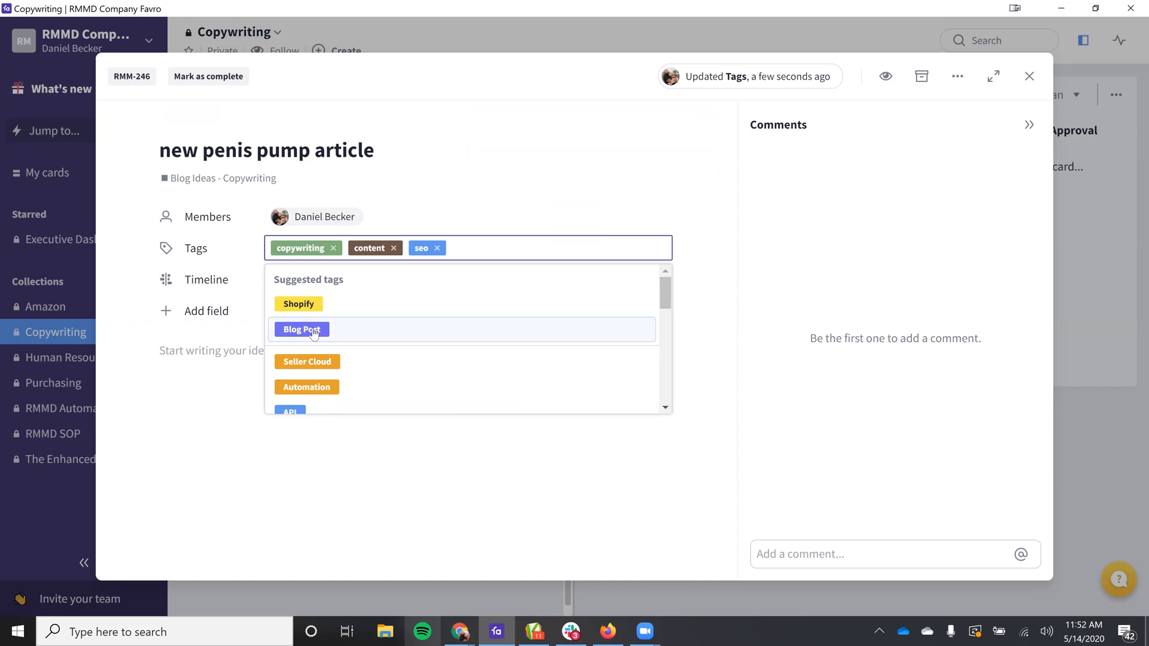
{"action": "left_click", "coordinate": [363, 484]}
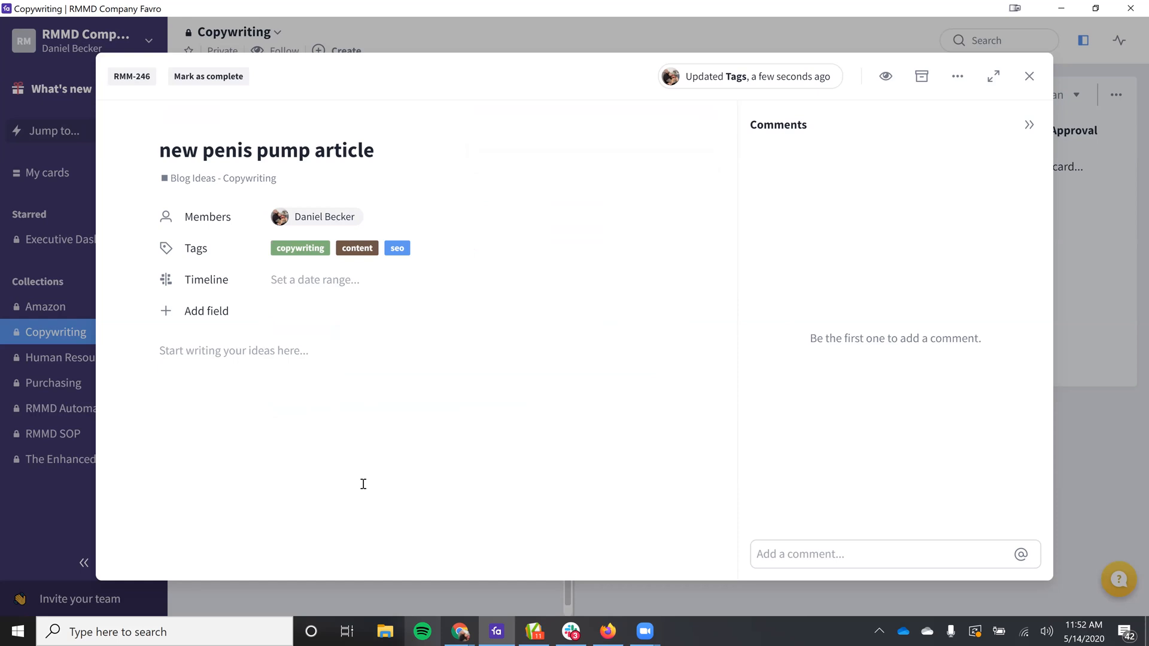
Step: Write "jfkljlsadkff" in the card's description and format it as a level 1 heading
{"action": "left_click", "coordinate": [336, 402]}
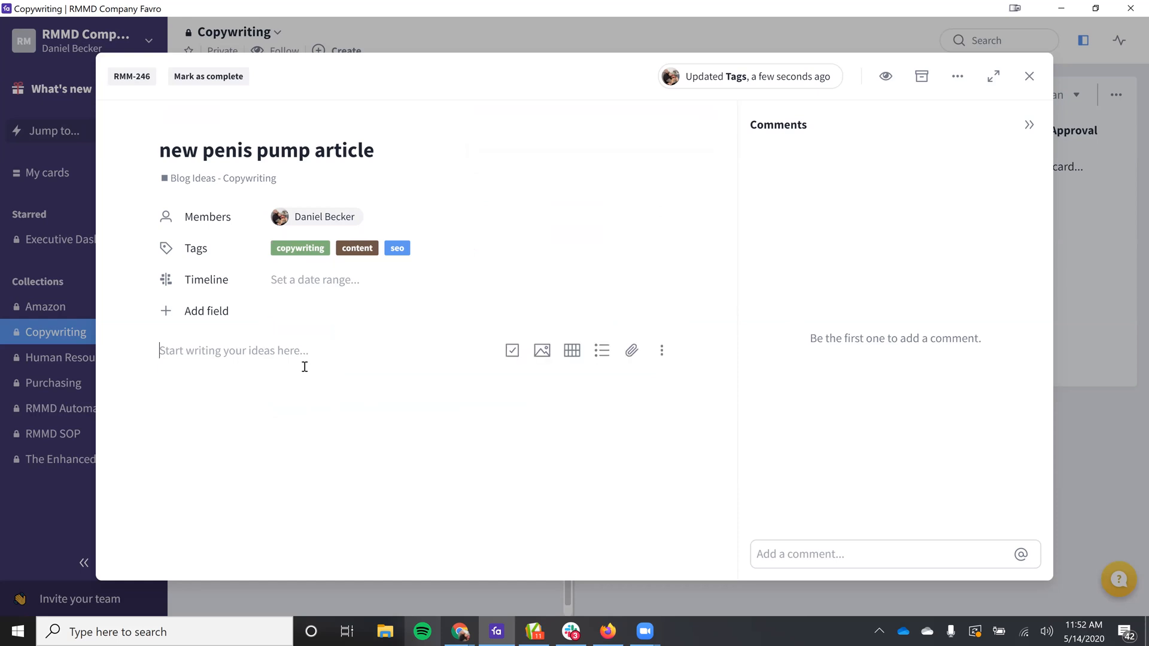
{"action": "type", "text": "jfkljlsadkff"}
{"action": "double_click", "coordinate": [232, 358]}
{"action": "left_click", "coordinate": [246, 323]}
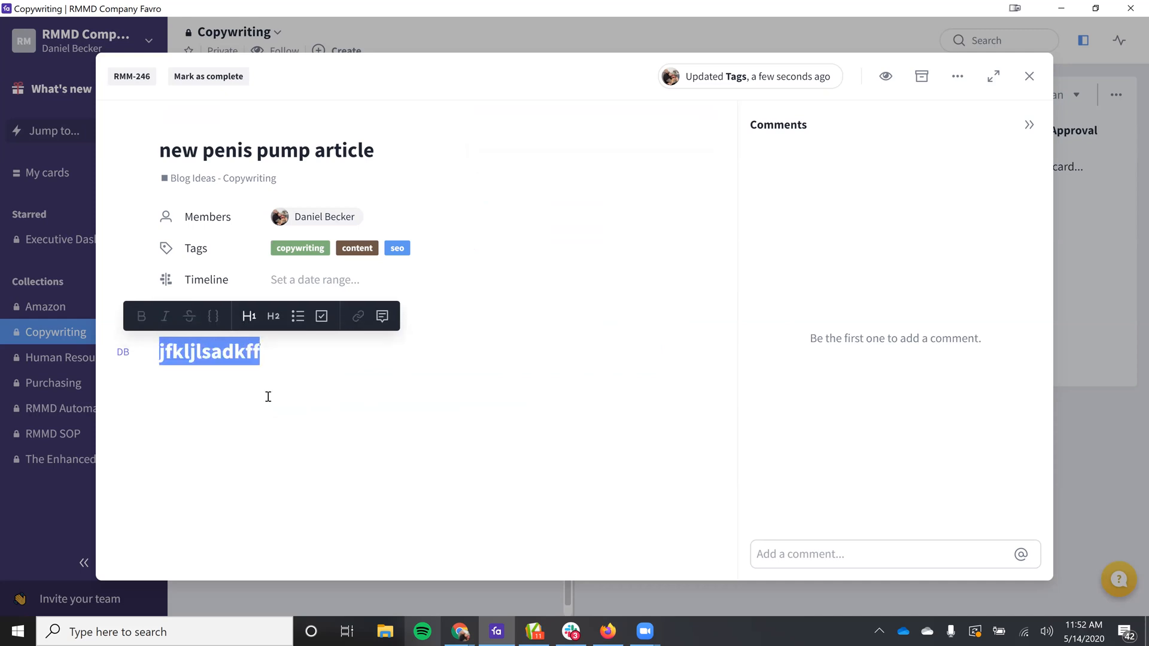
{"action": "left_click", "coordinate": [267, 395]}
Step: Post a comment mentioning the other team member with the text "this is doing well", and close the card
{"action": "left_click", "coordinate": [819, 546]}
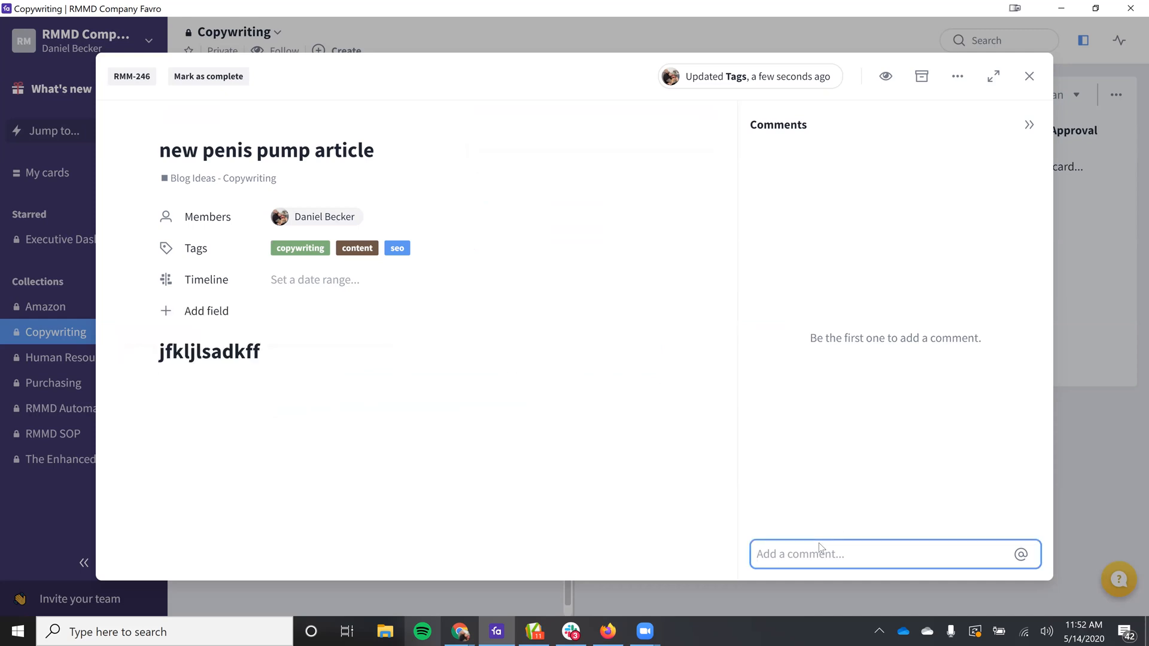
{"action": "type", "text": "@ra"}
{"action": "key", "text": "BackSpace"}
{"action": "key", "text": "BackSpace"}
{"action": "left_click", "coordinate": [859, 497]}
{"action": "type", "text": "this is doing well"}
{"action": "key", "text": "Return"}
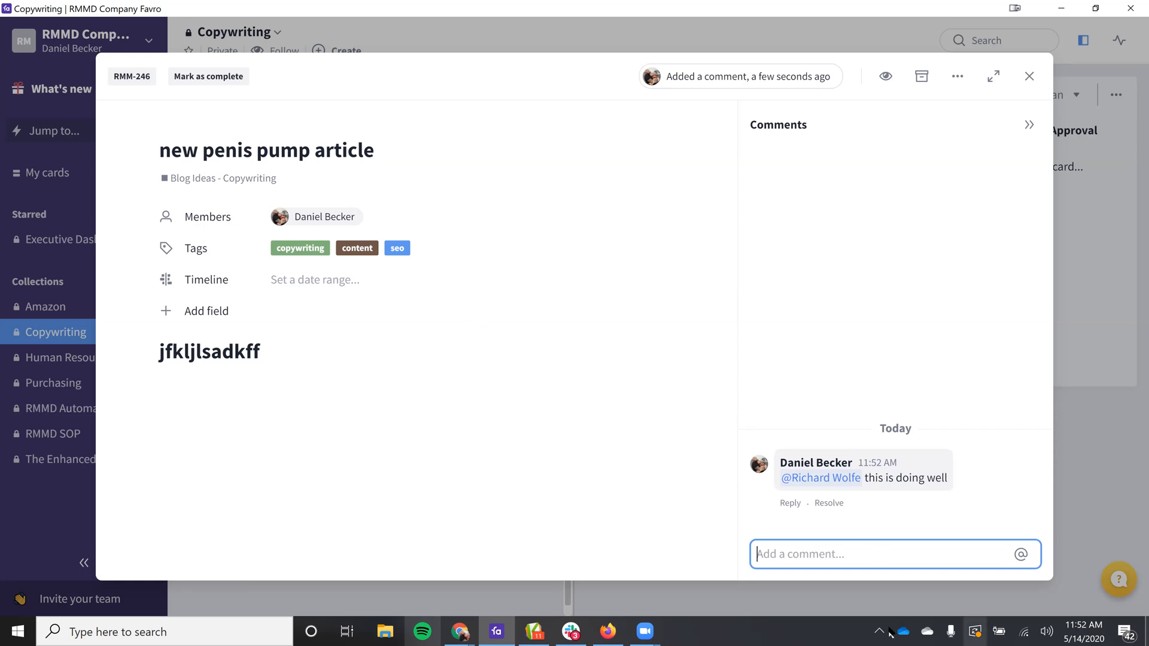
{"action": "left_click", "coordinate": [1030, 76]}
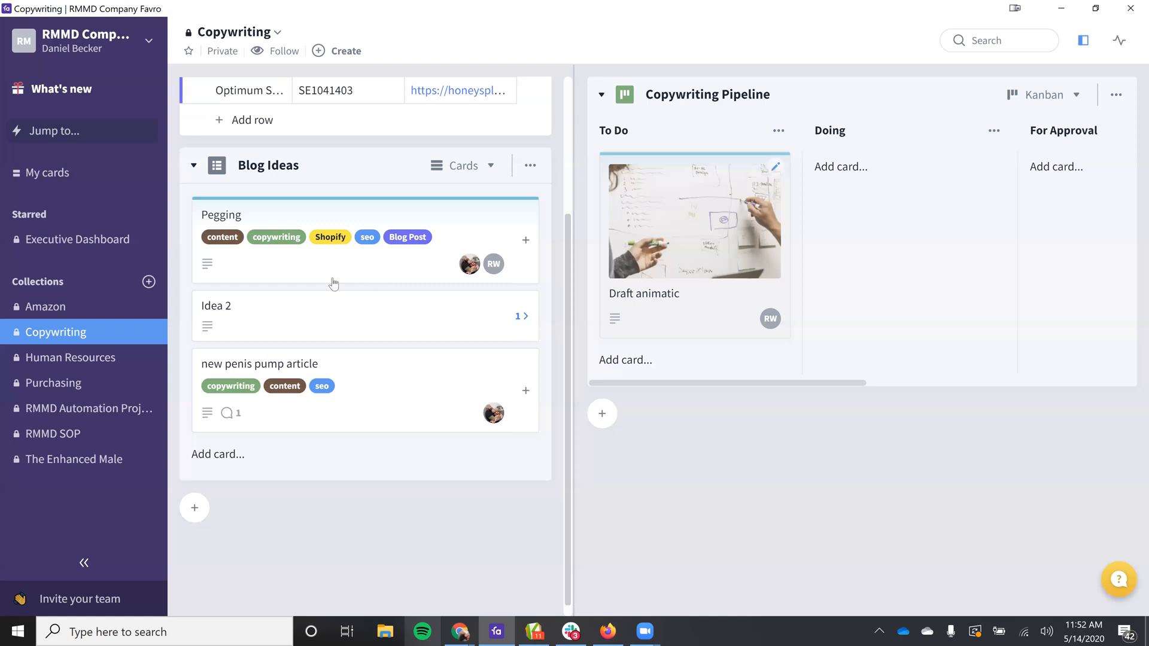
Step: In the Pegging card's description, write "how to peg" and "what is pegging" on separate lines and format them as a bulleted list
{"action": "left_click", "coordinate": [275, 203]}
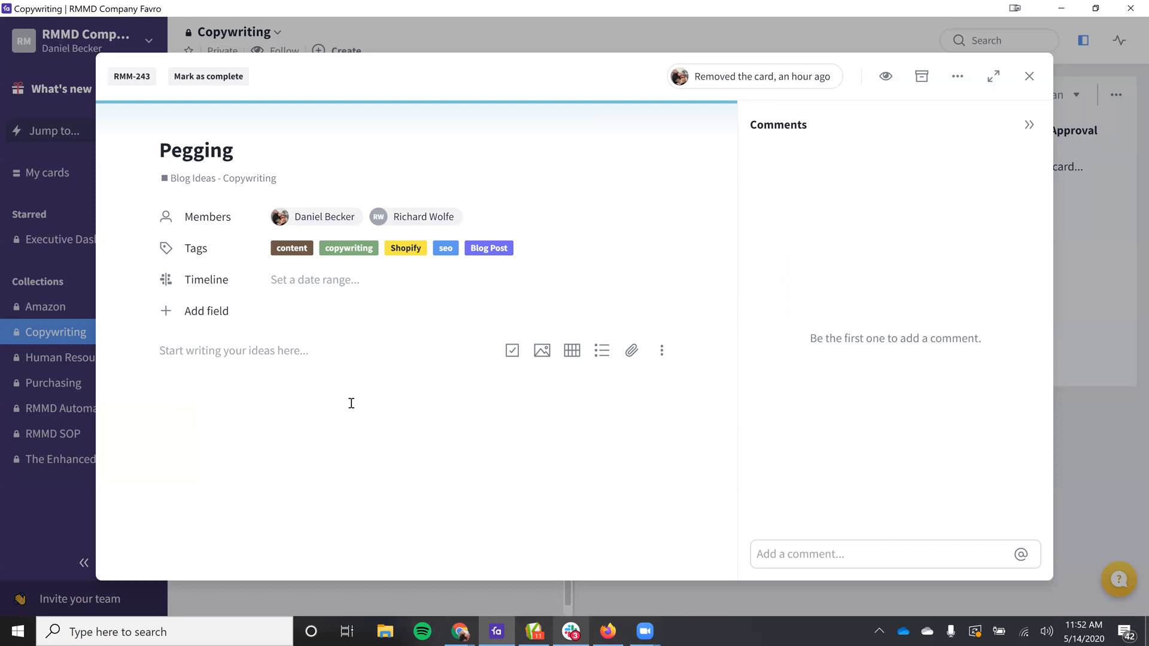
{"action": "type", "text": "how "}
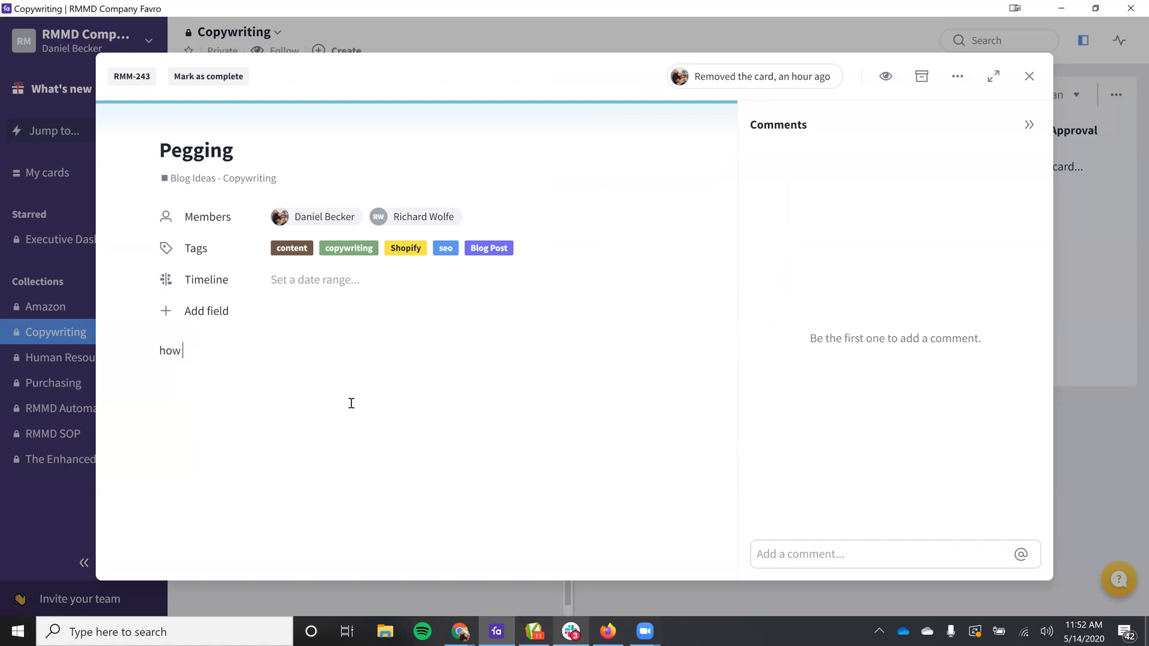
{"action": "type", "text": "tto peg"}
{"action": "key", "text": "Return"}
{"action": "type", "text": "what is pegging"}
{"action": "key", "text": "Return"}
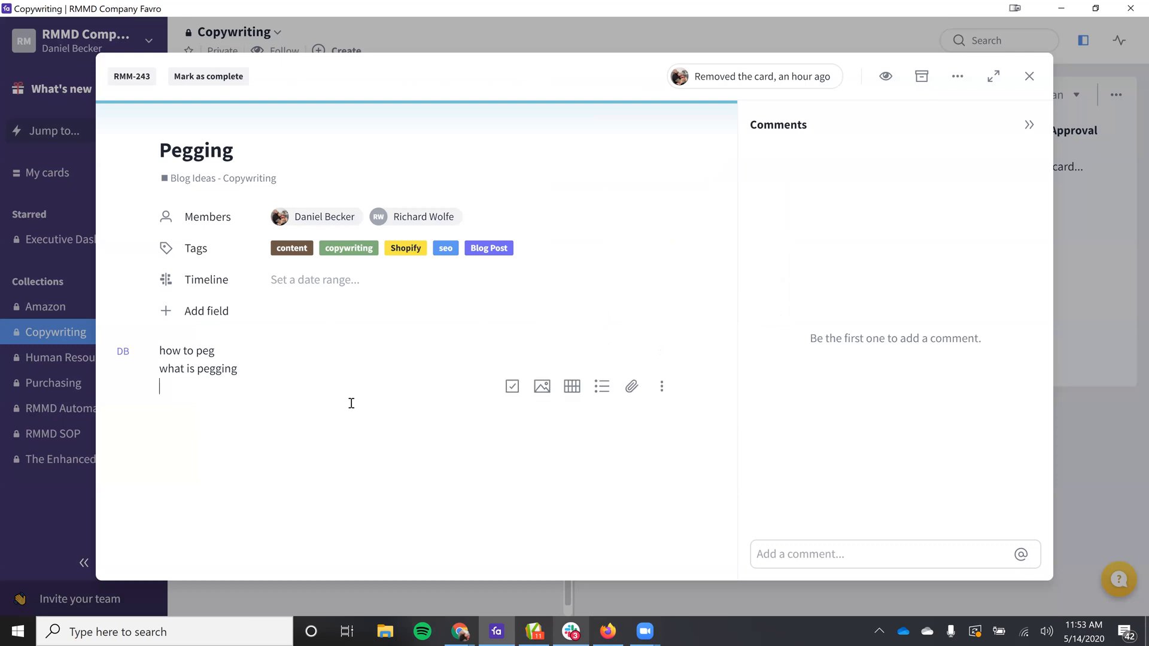
{"action": "key", "text": "ctrl+a"}
{"action": "left_click", "coordinate": [298, 321]}
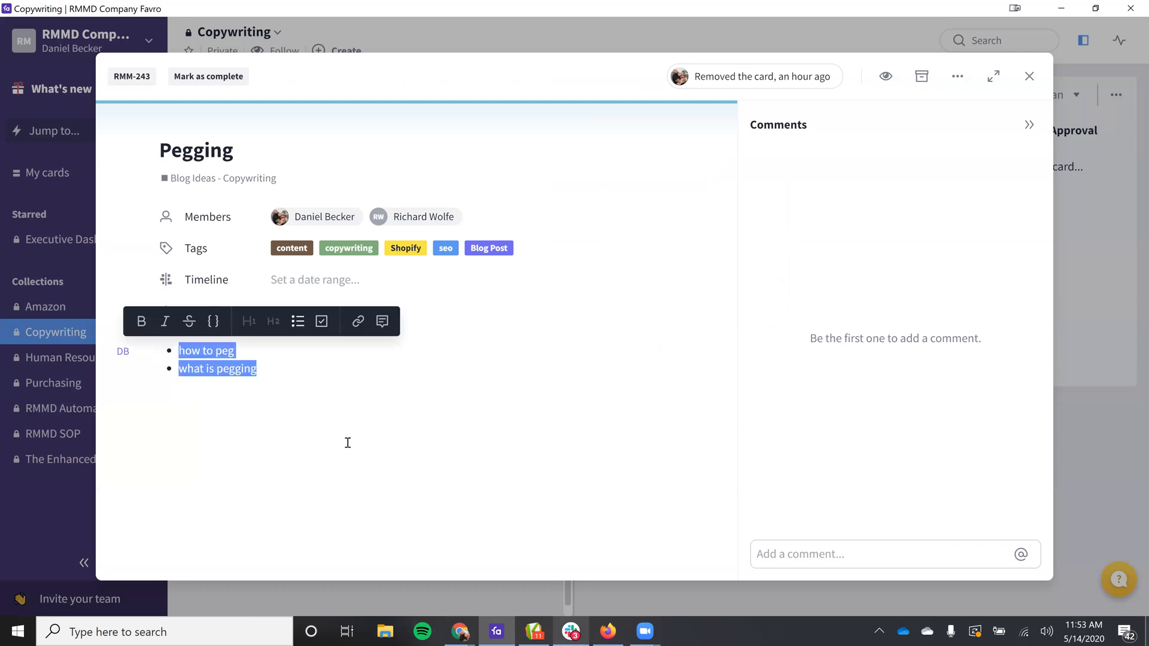
{"action": "left_click", "coordinate": [304, 431]}
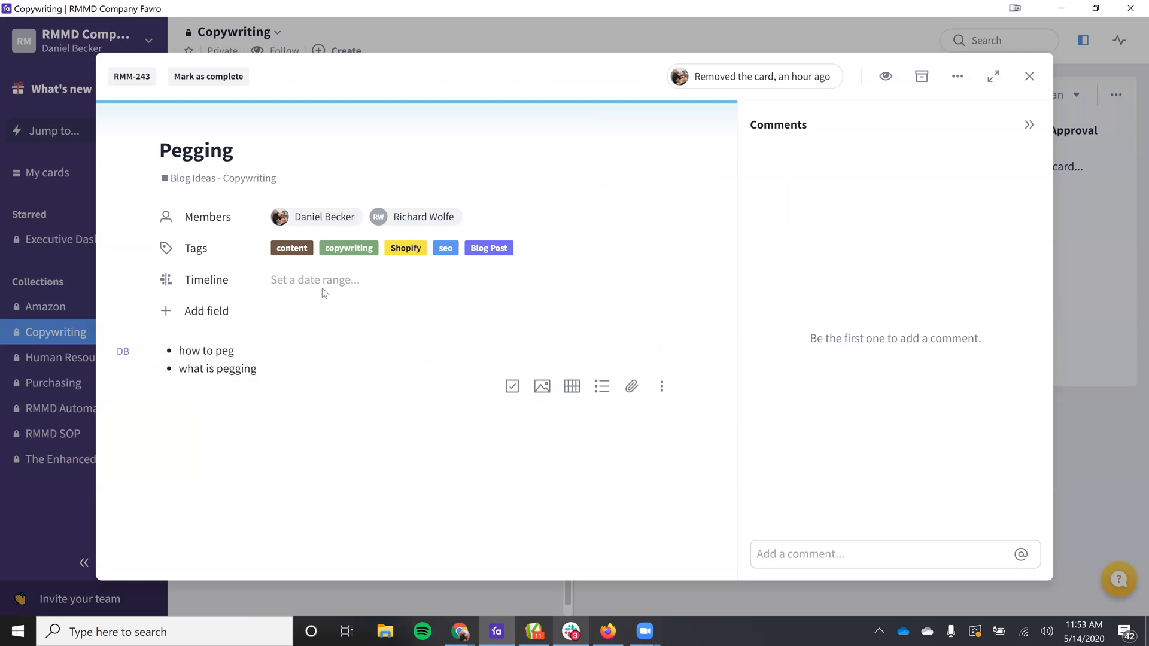
Step: Post a comment on the Pegging card mentioning the account owner with the text "what do you want do with pegging howto"
{"action": "left_click", "coordinate": [810, 545]}
{"action": "type", "text": "@dan"}
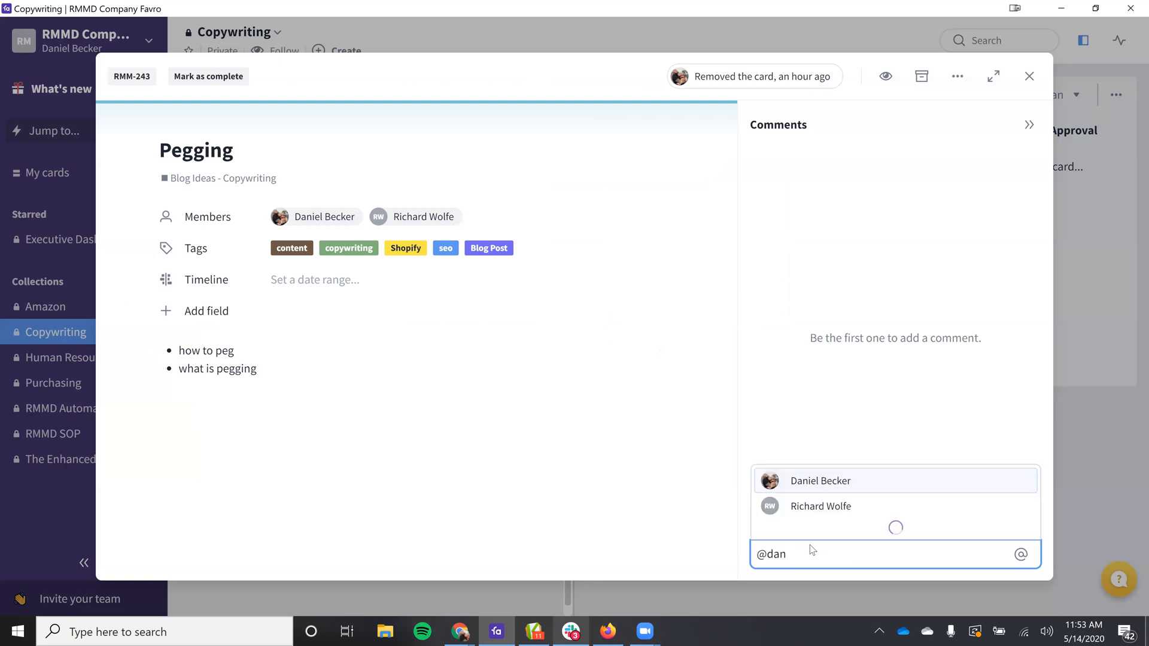
{"action": "key", "text": "Return"}
{"action": "type", "text": "what "}
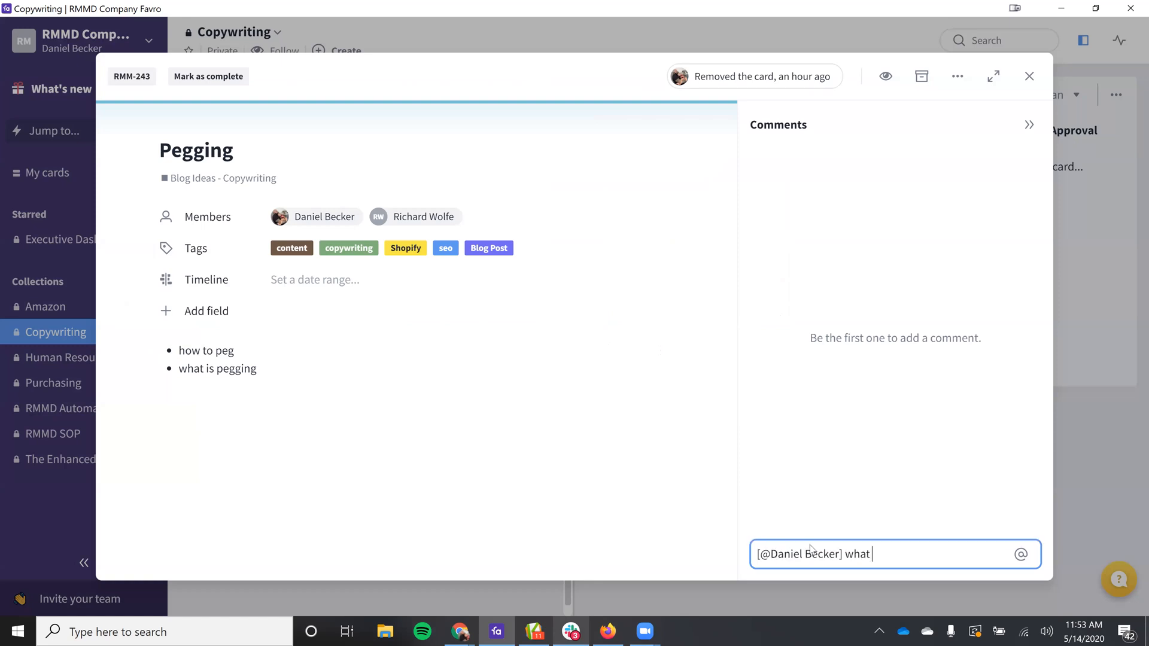
{"action": "type", "text": "do you want do with pegging howto"}
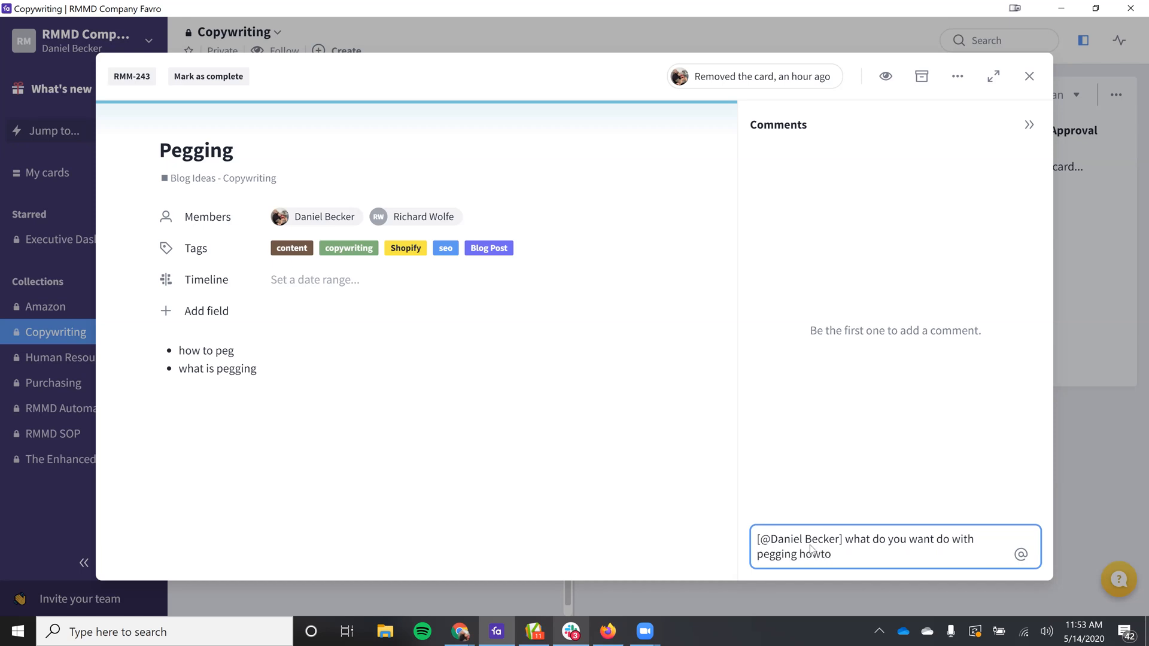
{"action": "key", "text": "Return"}
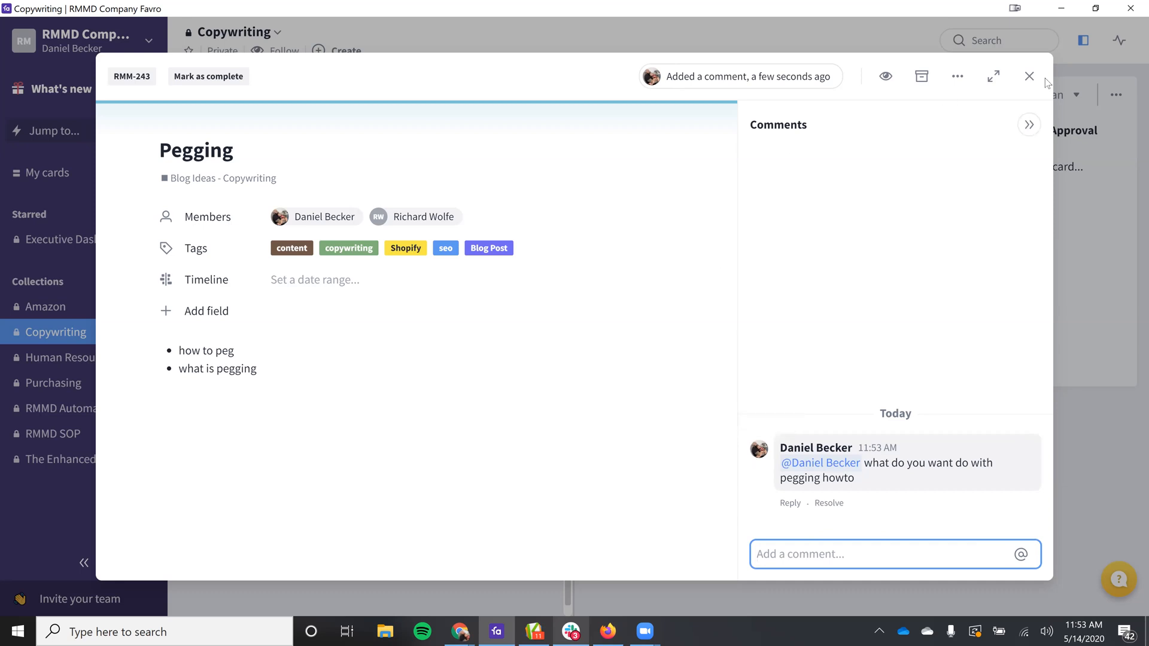
Step: Set the Pegging card's timeline to May 14 - May 24, 2020 and close the card
{"action": "left_click", "coordinate": [406, 281]}
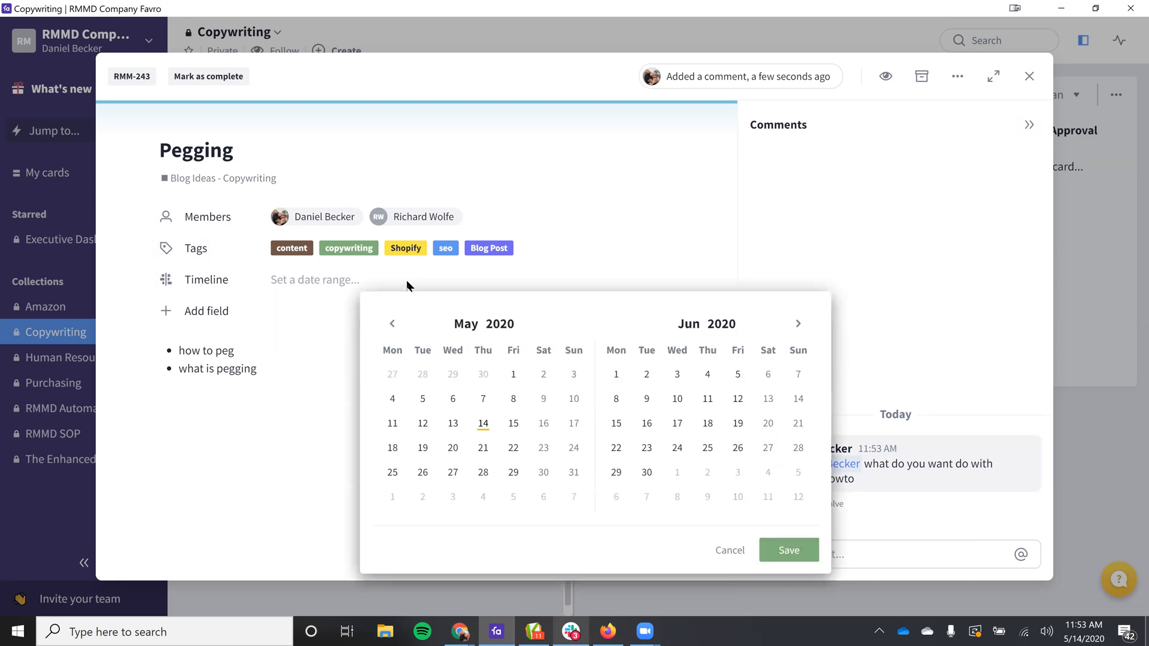
{"action": "left_click", "coordinate": [485, 426]}
{"action": "left_click", "coordinate": [574, 449]}
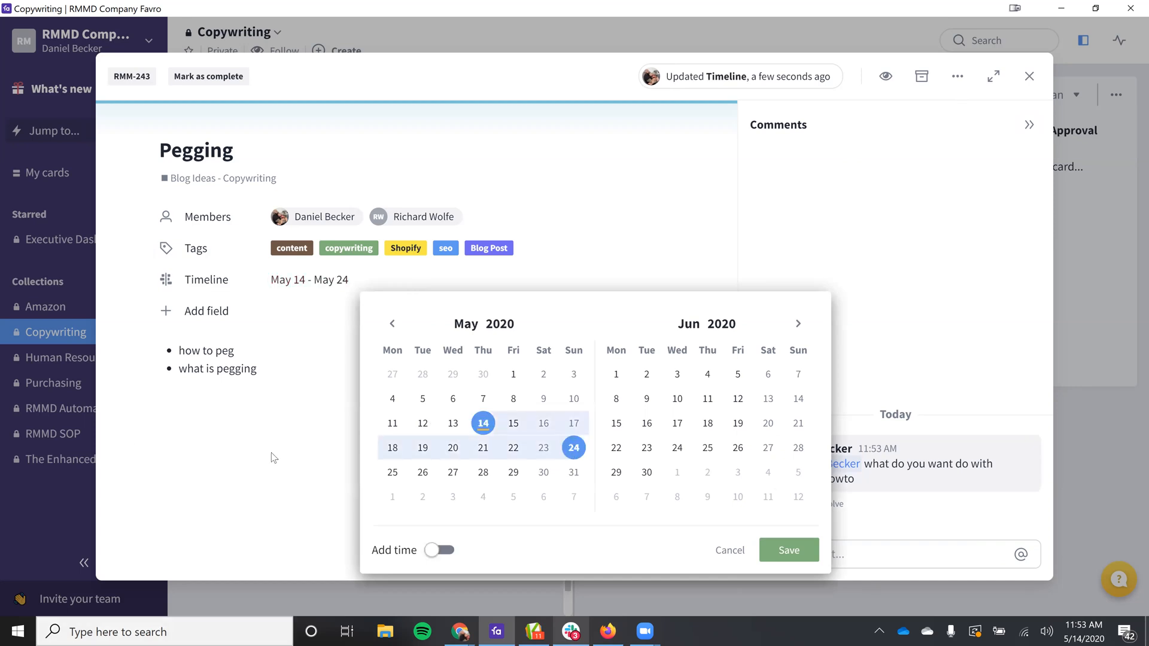
{"action": "left_click", "coordinate": [373, 280]}
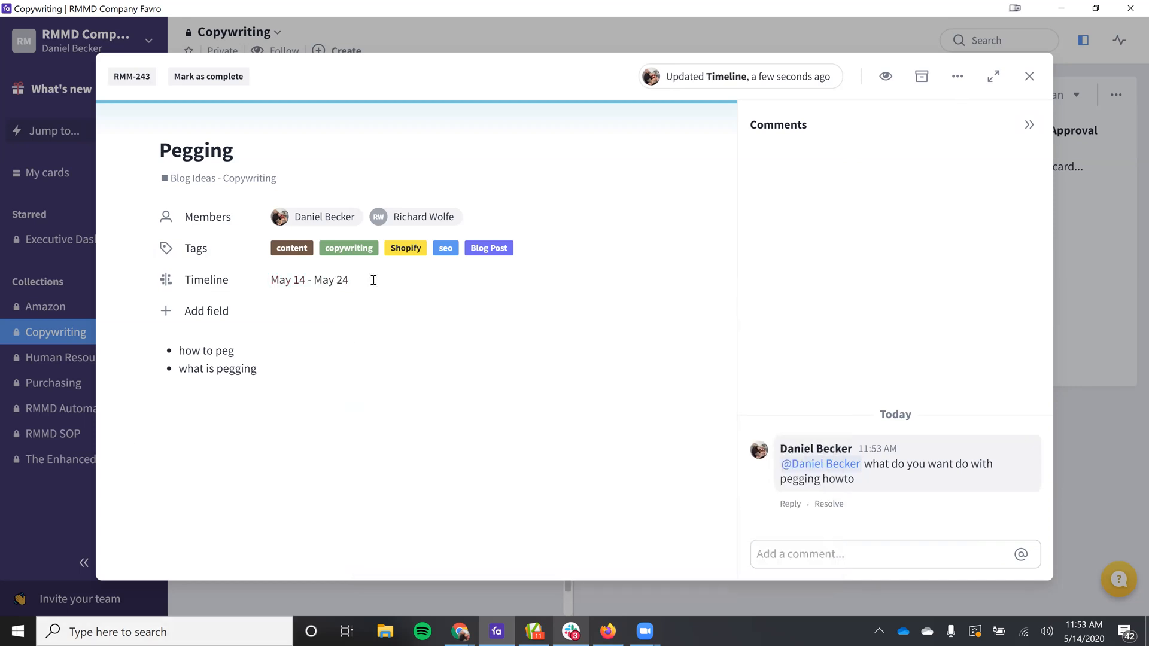
{"action": "left_click", "coordinate": [616, 402]}
{"action": "left_click_drag", "start_coordinate": [478, 279], "coordinate": [117, 283]}
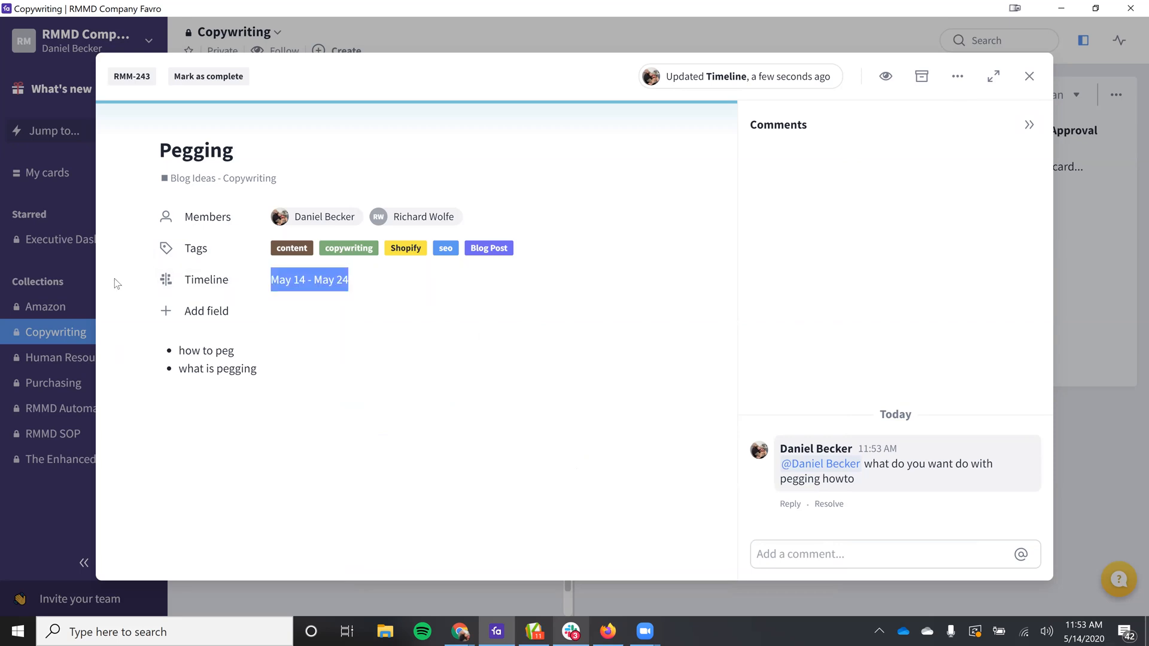
{"action": "left_click", "coordinate": [1029, 76]}
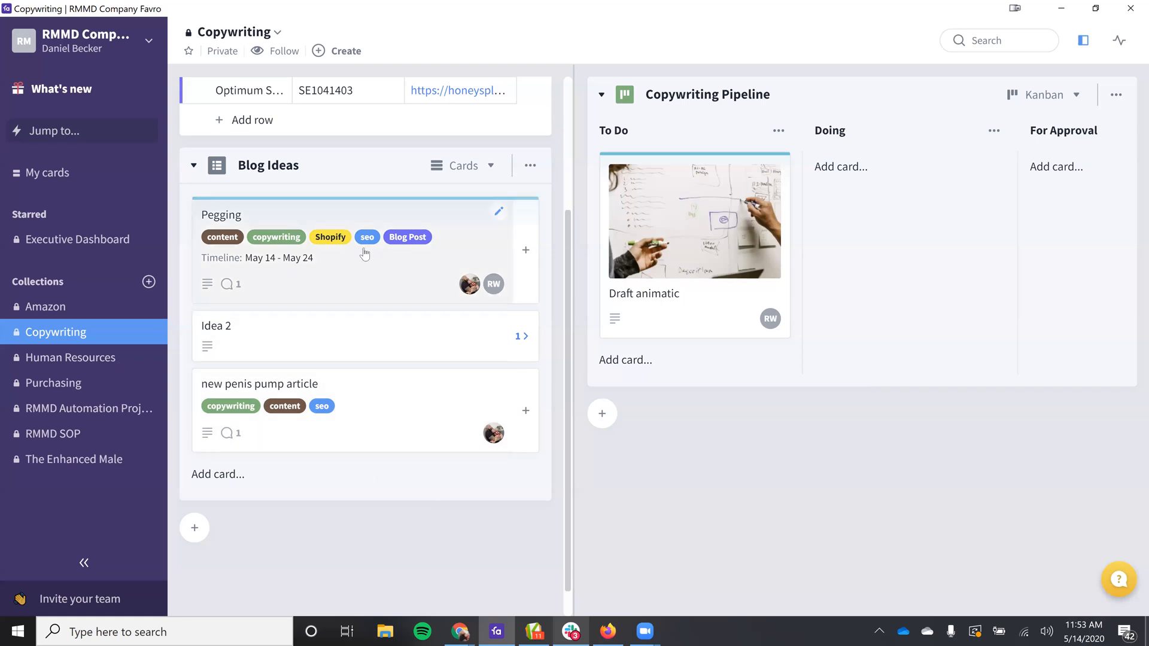
Step: Add the Pegging card from Blog Ideas to the To Do column of the Copywriting Pipeline, above Draft animatic
{"action": "scroll", "coordinate": [371, 250], "scroll_direction": "up", "scroll_amount": 3}
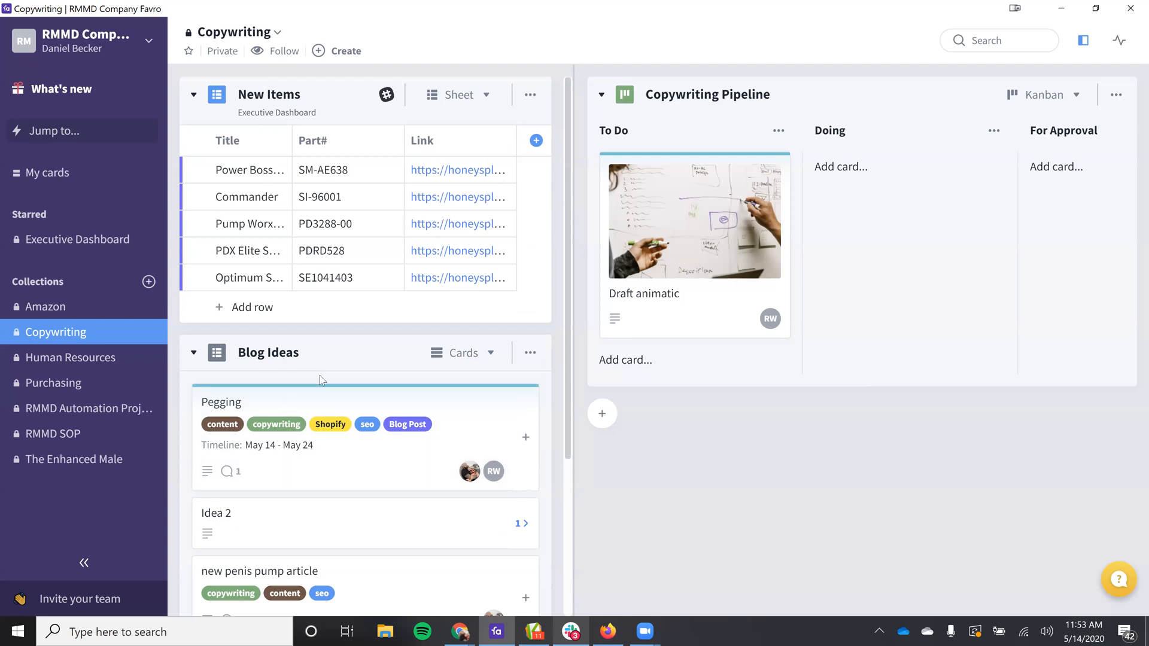
{"action": "left_click_drag", "start_coordinate": [302, 390], "coordinate": [643, 392]}
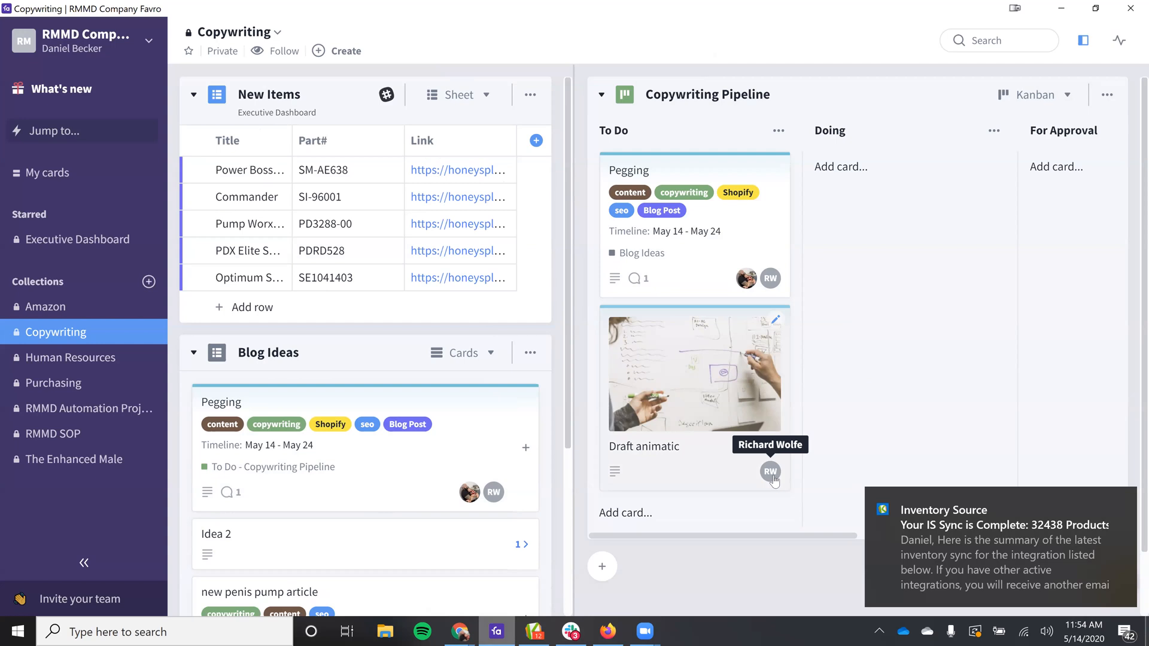
Step: Open the Draft animatic card in the To Do column and look through its fields and attached image
{"action": "left_click", "coordinate": [689, 387]}
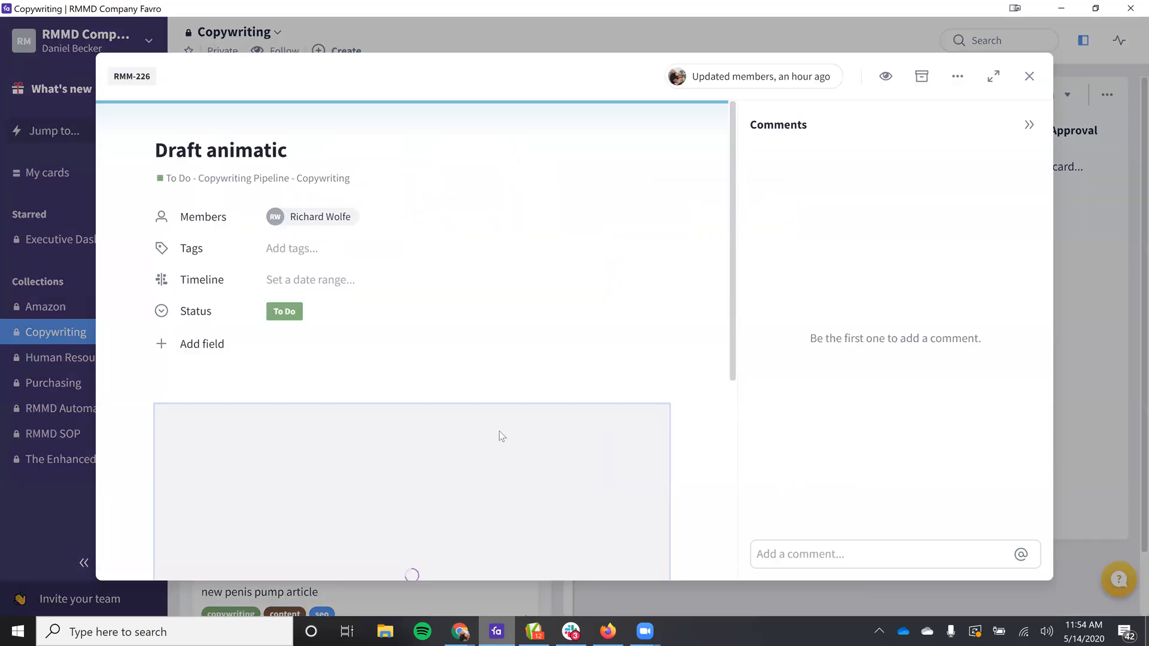
{"action": "scroll", "coordinate": [487, 448], "scroll_direction": "down", "scroll_amount": 5}
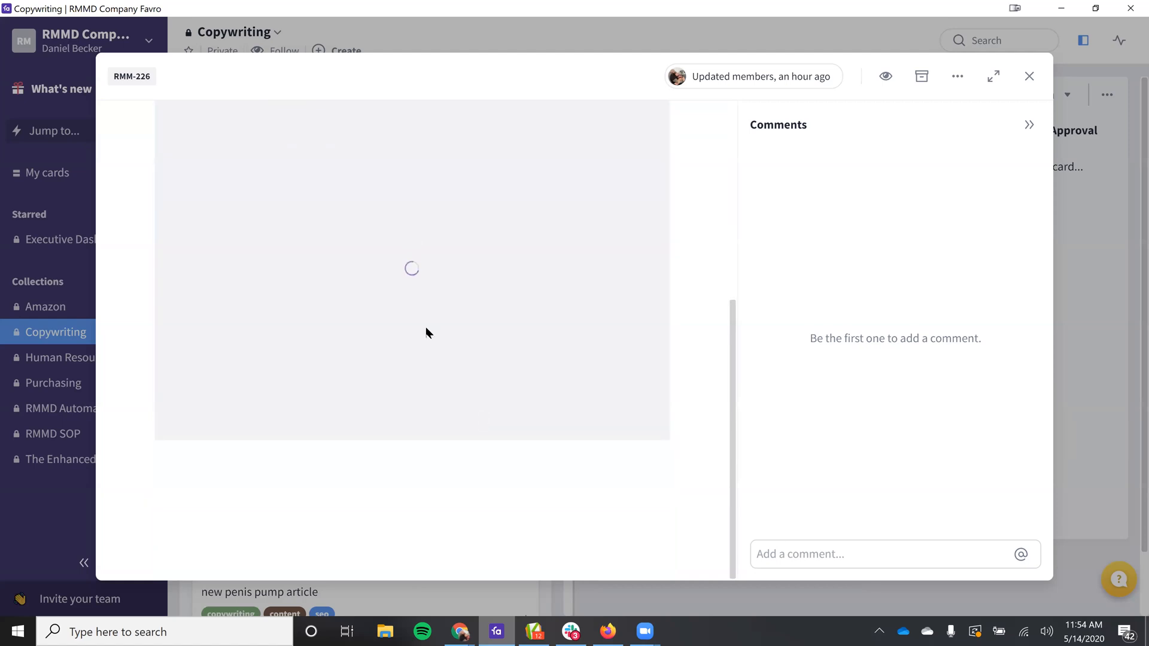
{"action": "scroll", "coordinate": [359, 287], "scroll_direction": "up", "scroll_amount": 3}
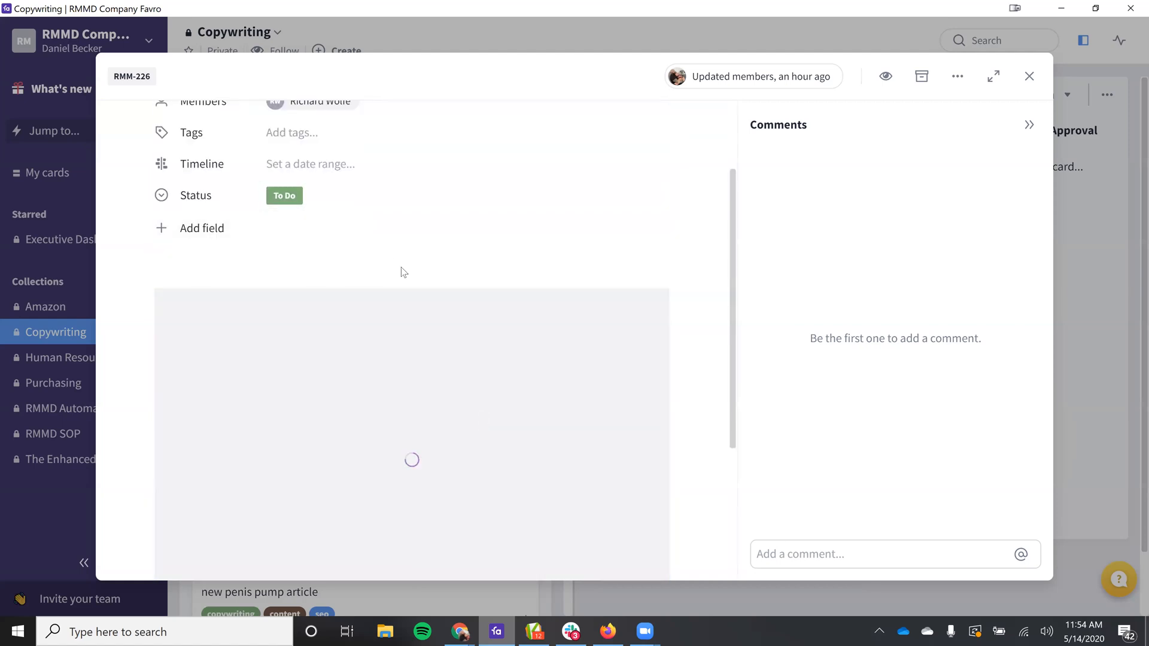
Step: Set the Draft animatic card's status to Doing and close the card
{"action": "scroll", "coordinate": [419, 299], "scroll_direction": "up", "scroll_amount": 2}
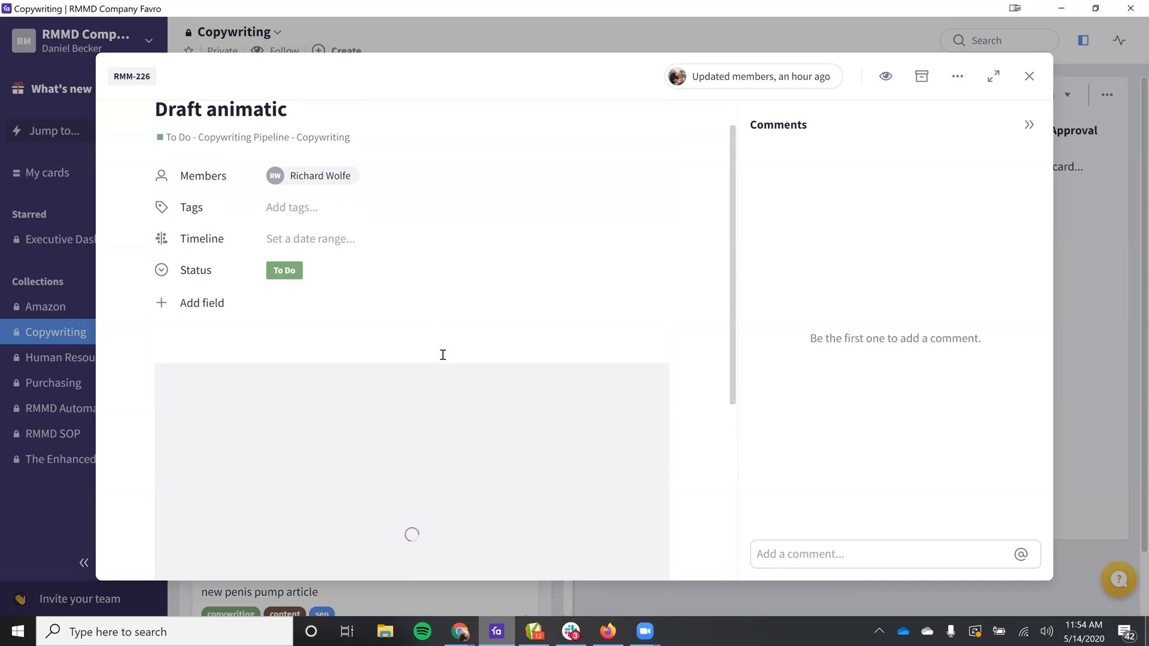
{"action": "left_click", "coordinate": [318, 270]}
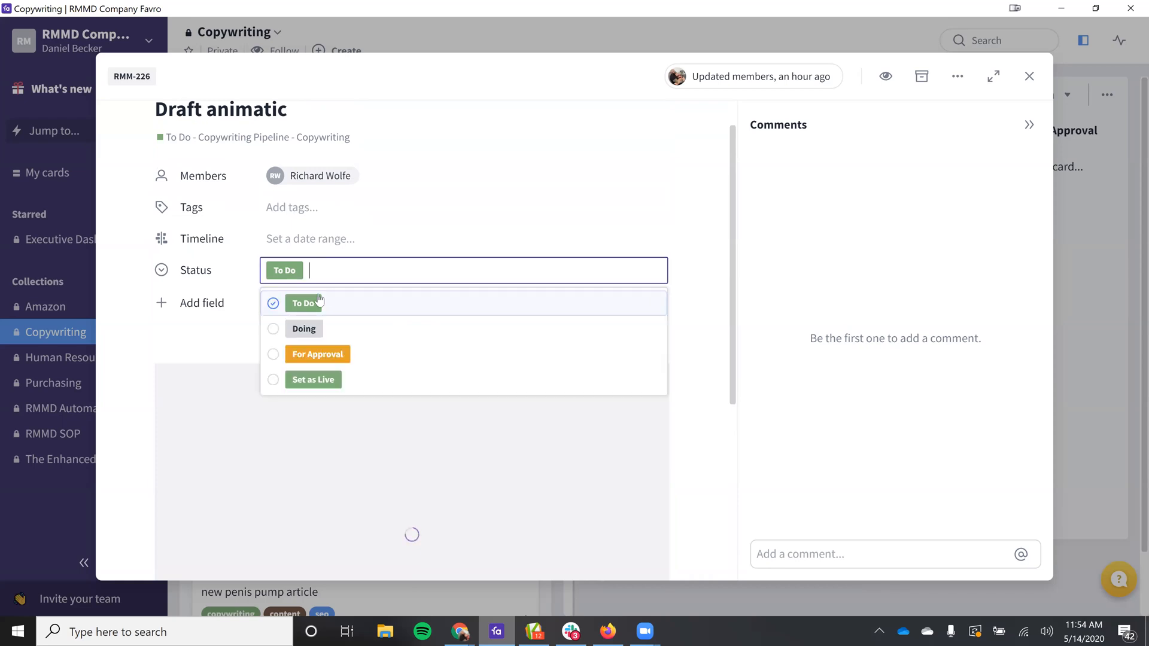
{"action": "left_click", "coordinate": [281, 331]}
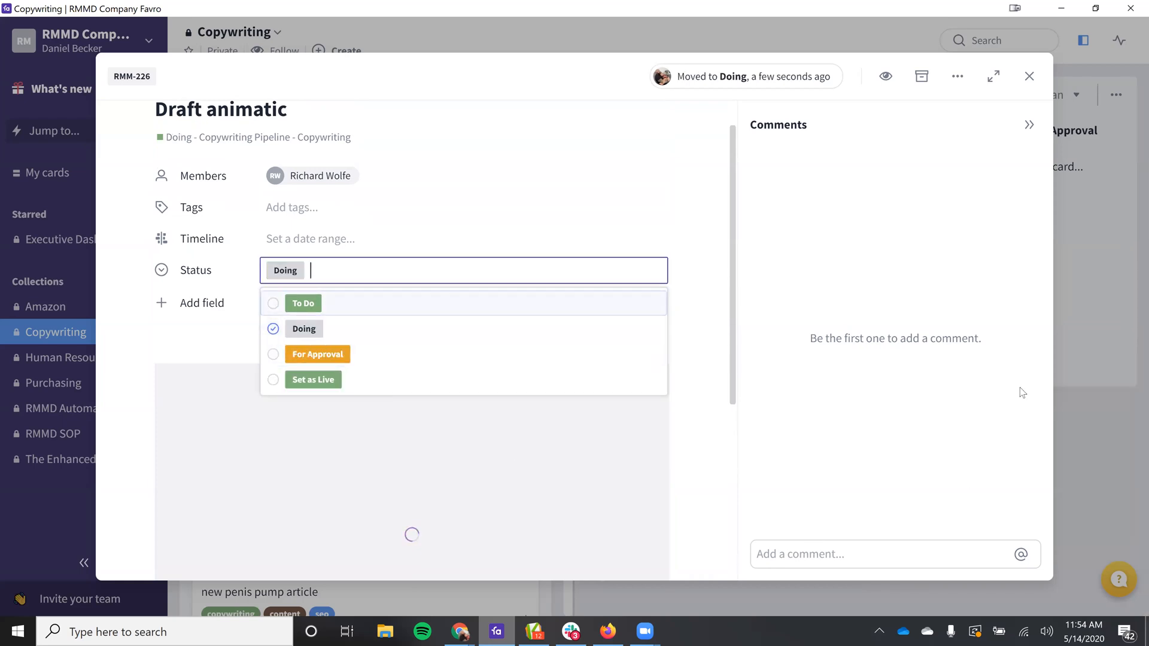
{"action": "left_click", "coordinate": [768, 357]}
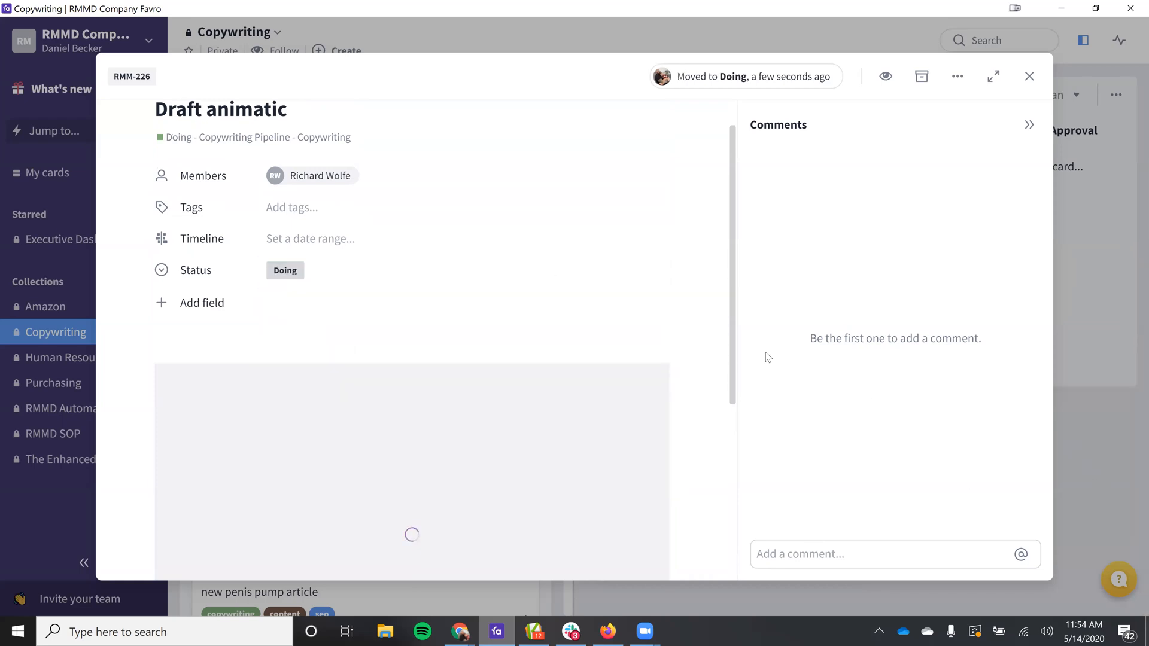
{"action": "left_click", "coordinate": [1097, 254]}
Step: Move the Draft animatic card from the Doing column to the For Approval column of the Copywriting Pipeline
{"action": "left_click_drag", "start_coordinate": [869, 232], "coordinate": [685, 287]}
{"action": "mouse_move", "coordinate": [896, 246]}
{"action": "left_mouse_down"}
{"action": "mouse_move", "coordinate": [1080, 236]}
{"action": "mouse_move", "coordinate": [878, 242]}
{"action": "mouse_move", "coordinate": [688, 329]}
{"action": "mouse_move", "coordinate": [658, 364]}
{"action": "mouse_move", "coordinate": [881, 248]}
{"action": "left_mouse_up"}
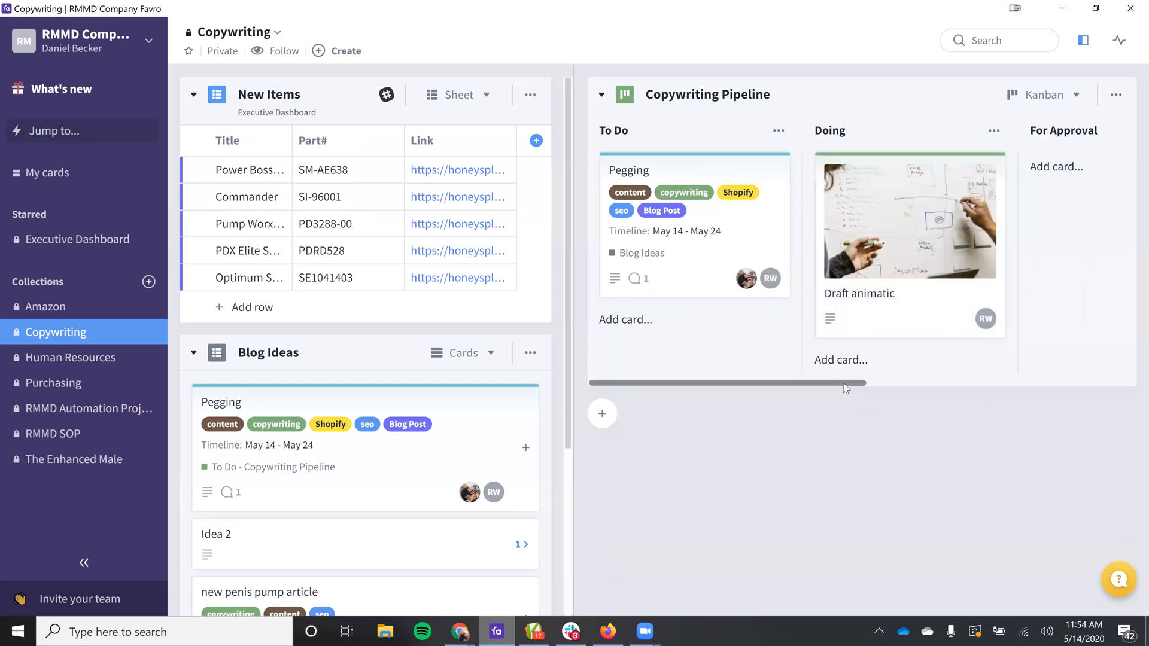
{"action": "scroll", "coordinate": [896, 375], "scroll_direction": "right", "scroll_amount": 3}
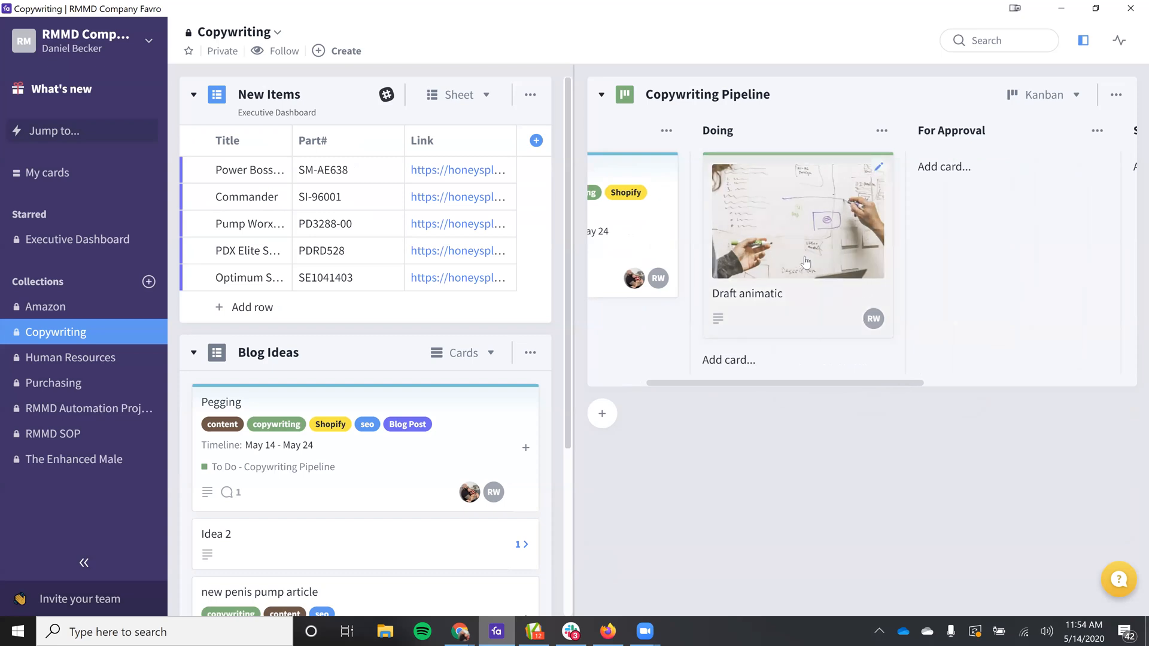
{"action": "left_click_drag", "start_coordinate": [810, 226], "coordinate": [1023, 228]}
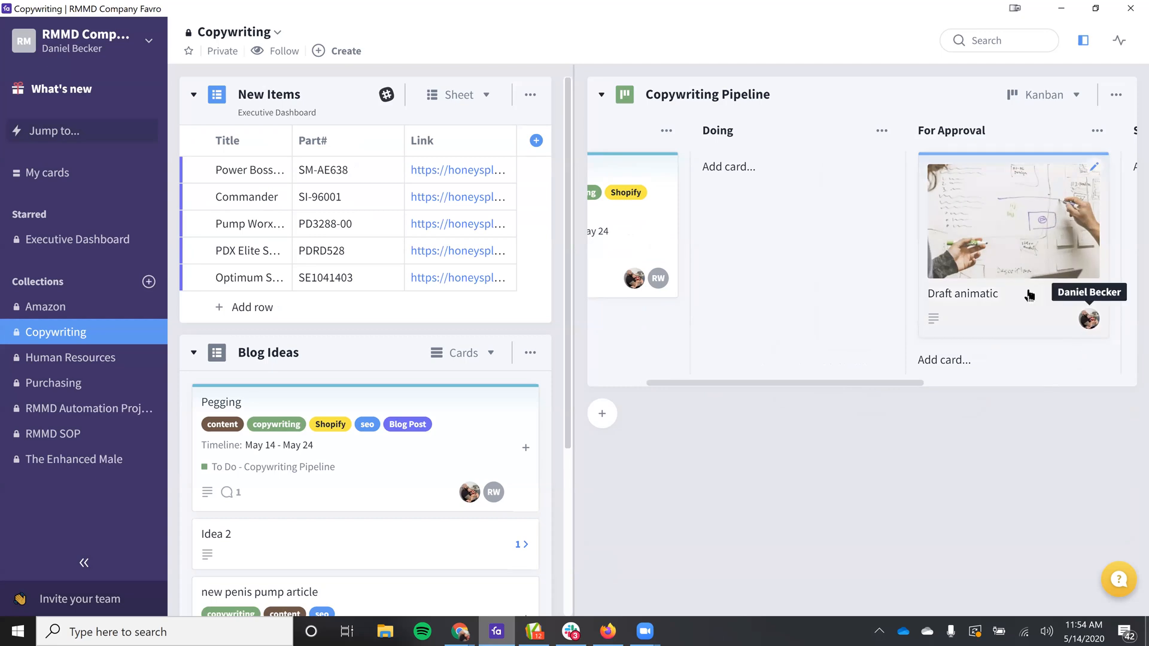
Step: Open the Draft animatic card in For Approval, check its assigned member, status and comment field, and close it
{"action": "left_click", "coordinate": [985, 254]}
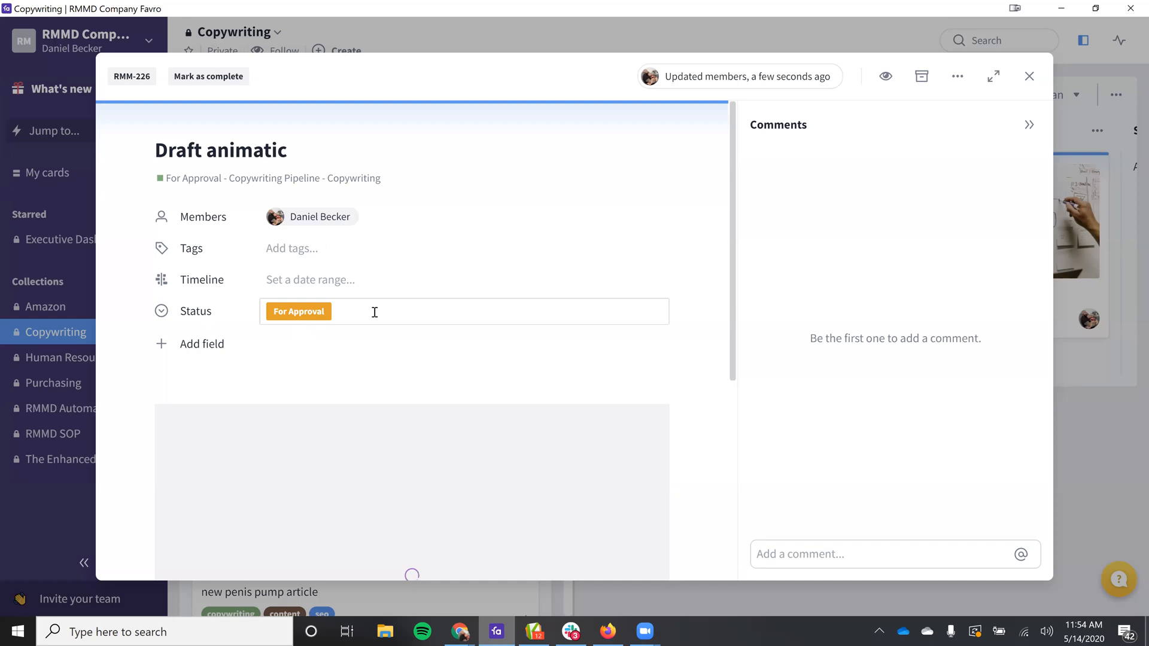
{"action": "left_click", "coordinate": [857, 551]}
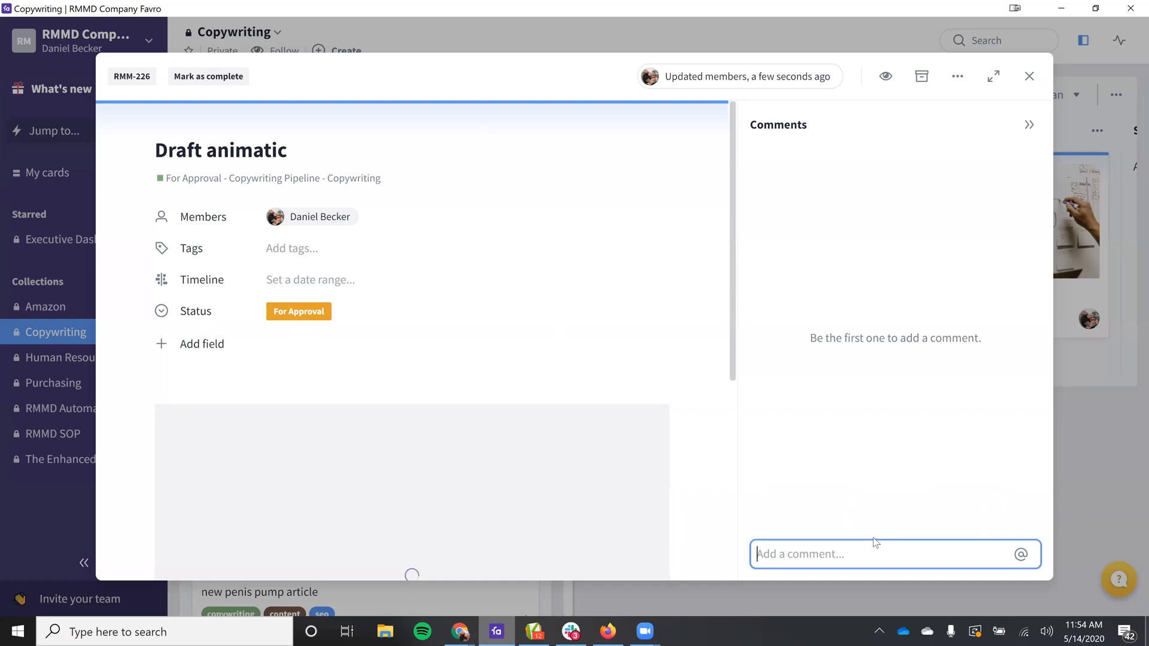
{"action": "left_click", "coordinate": [1028, 84]}
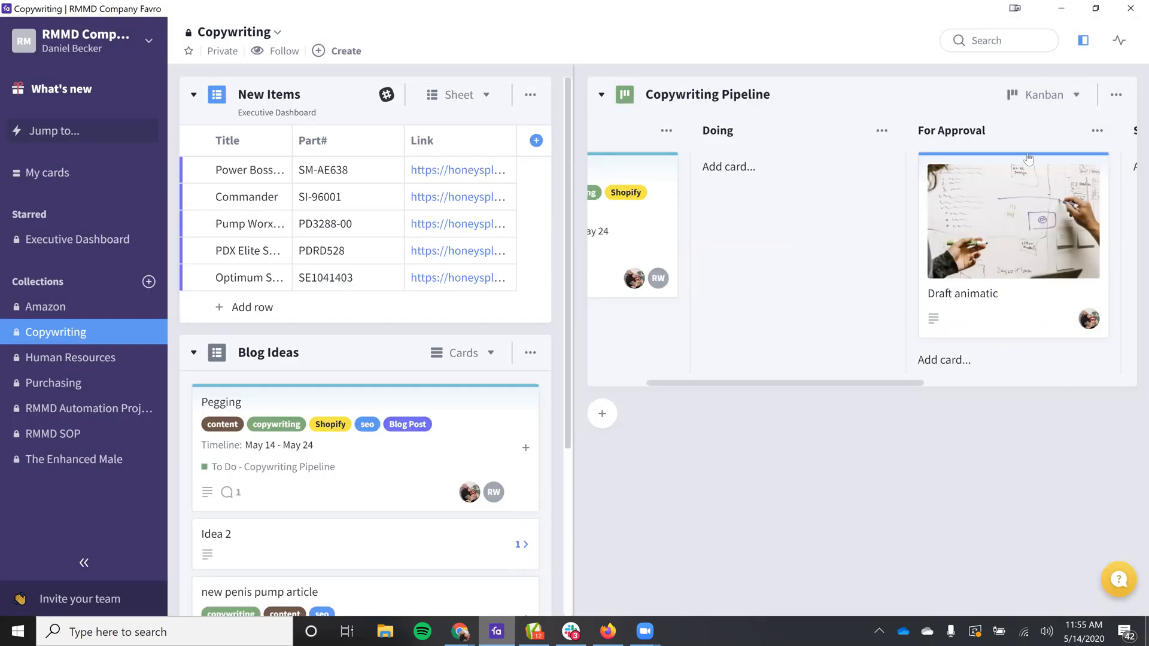
Step: Move the For Approval column of the Copywriting Pipeline to after the Set as Live column
{"action": "left_click_drag", "start_coordinate": [1047, 159], "coordinate": [805, 305]}
{"action": "left_click_drag", "start_coordinate": [736, 130], "coordinate": [982, 139]}
{"action": "left_click_drag", "start_coordinate": [1020, 124], "coordinate": [961, 451]}
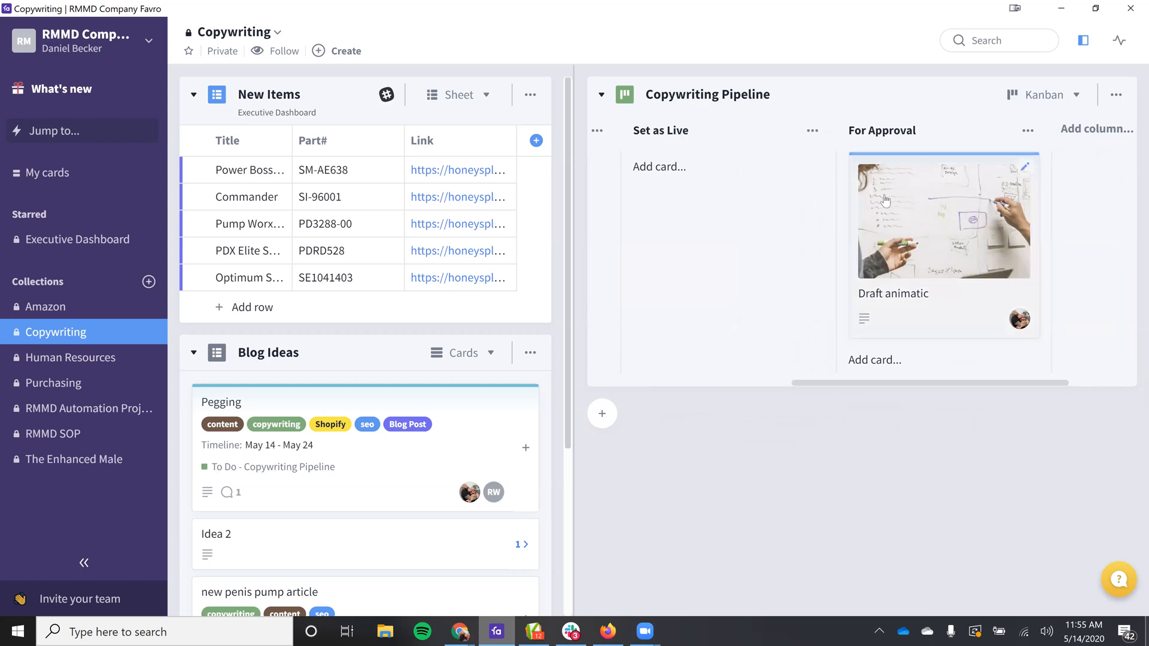
Step: Move the Draft animatic card to the Set as Live column and place that column after For Approval
{"action": "left_click_drag", "start_coordinate": [894, 195], "coordinate": [660, 113]}
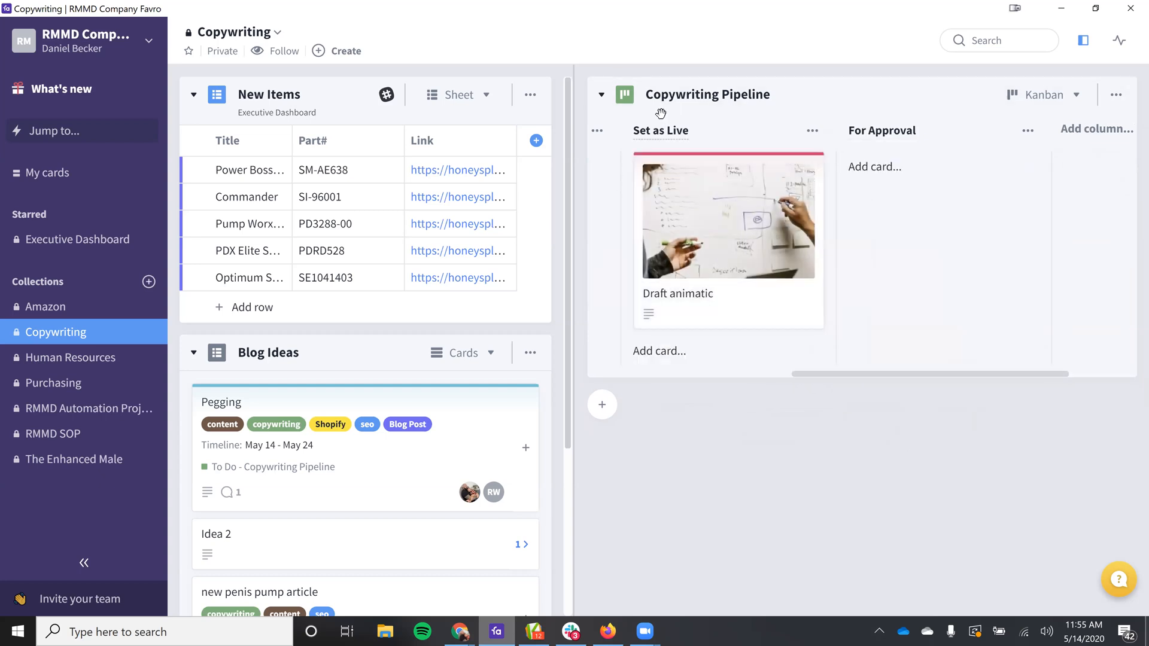
{"action": "left_click_drag", "start_coordinate": [740, 125], "coordinate": [927, 221]}
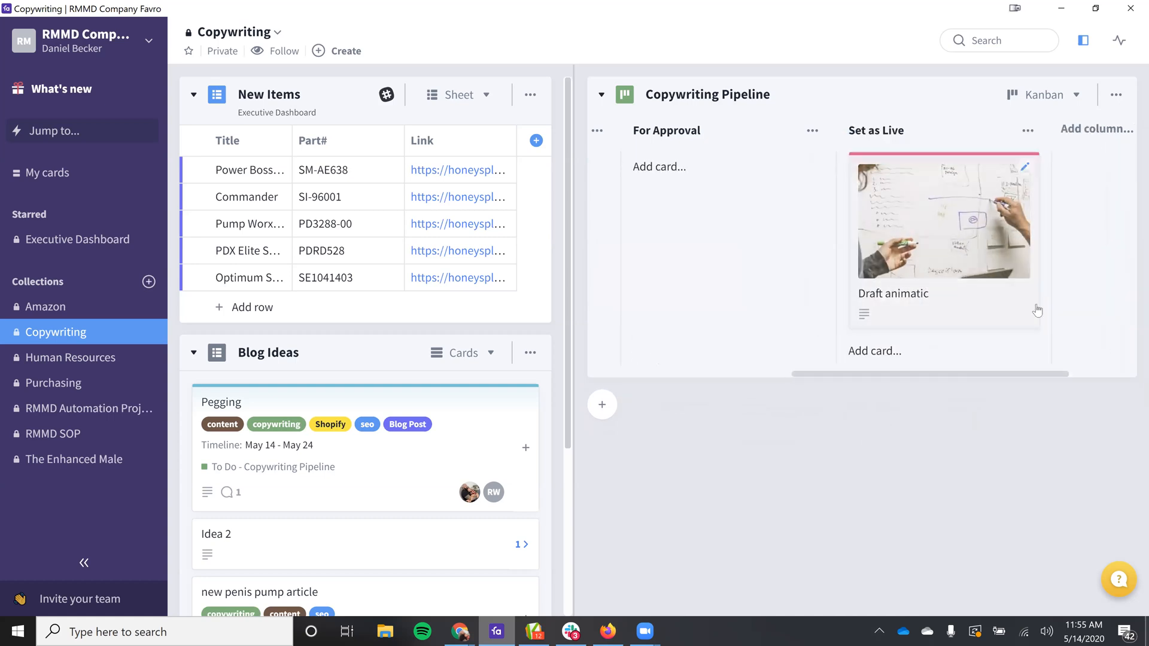
Step: Move the Draft animatic card from Set as Live back to the Doing column of the Copywriting Pipeline
{"action": "left_click_drag", "start_coordinate": [890, 374], "coordinate": [579, 392]}
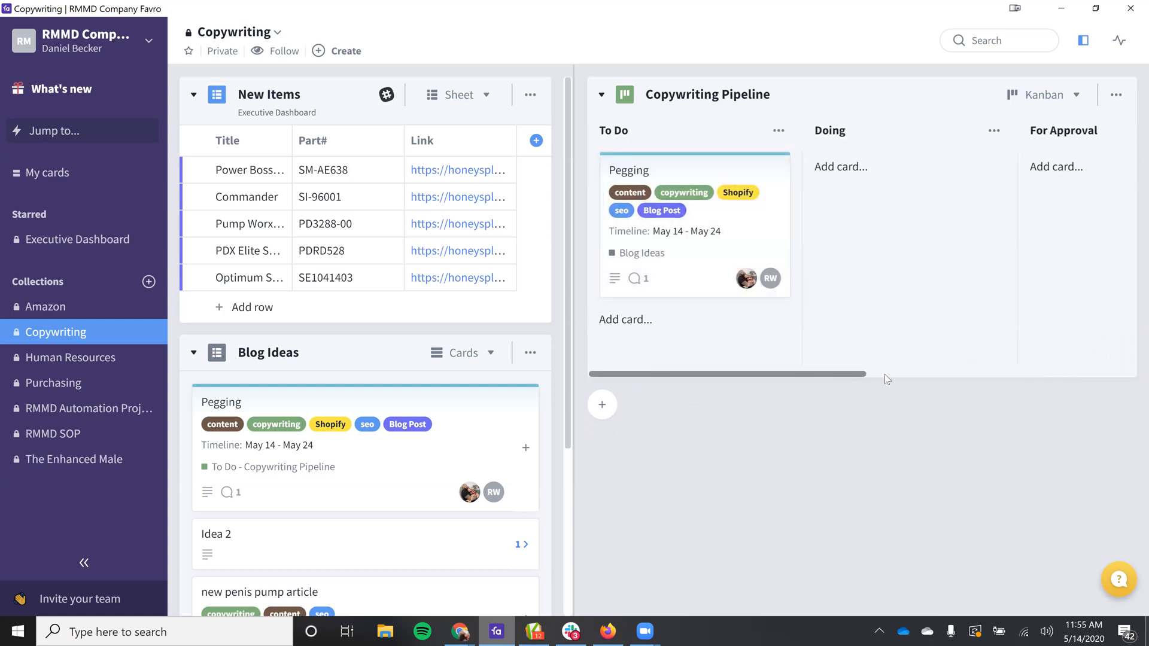
{"action": "left_click_drag", "start_coordinate": [886, 377], "coordinate": [1017, 178]}
{"action": "left_click_drag", "start_coordinate": [867, 214], "coordinate": [670, 239]}
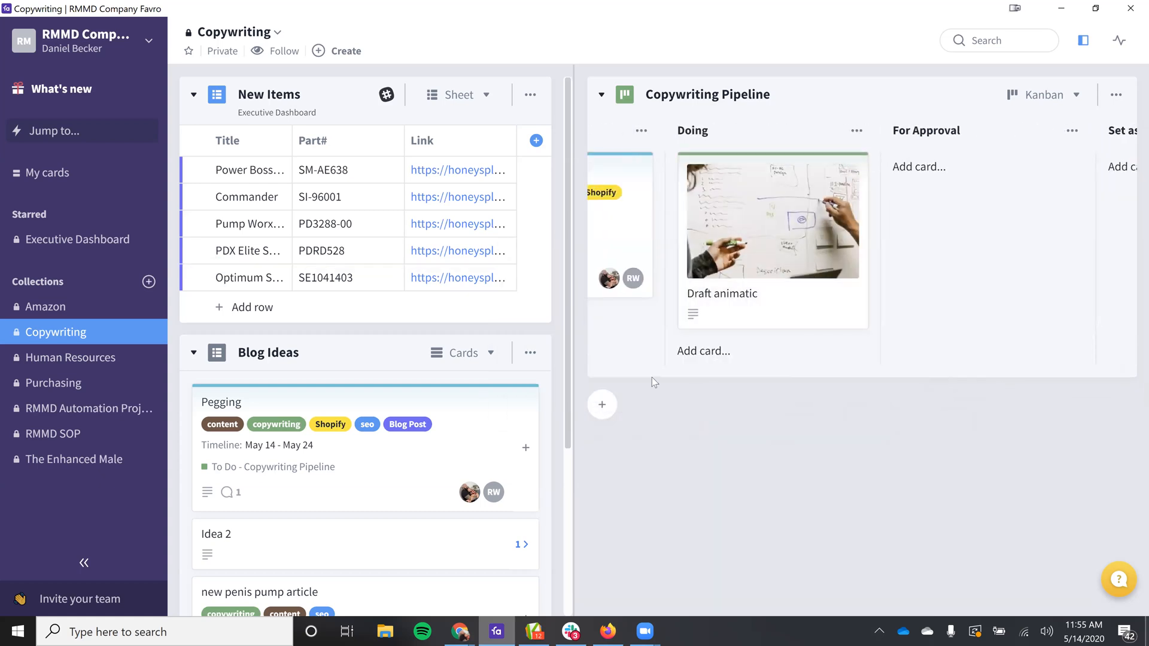
Step: Open the Draft animatic card in the Doing column, look through its fields and image area, and close it
{"action": "left_click", "coordinate": [806, 281]}
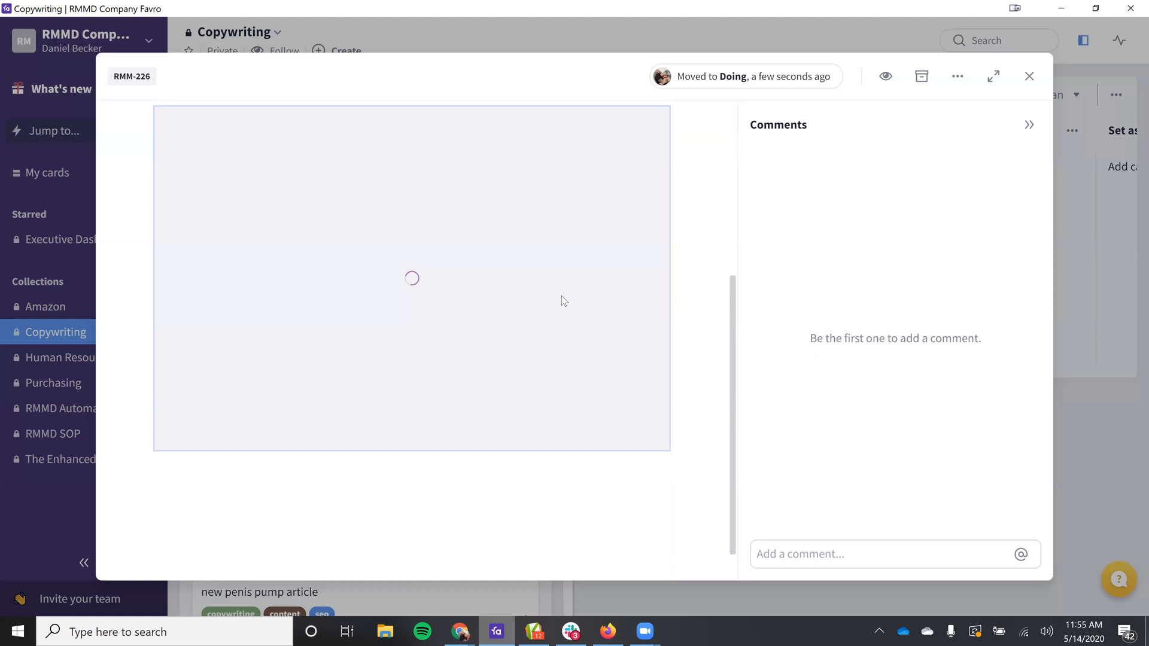
{"action": "scroll", "coordinate": [319, 371], "scroll_direction": "up", "scroll_amount": 3}
{"action": "scroll", "coordinate": [565, 401], "scroll_direction": "down", "scroll_amount": 3}
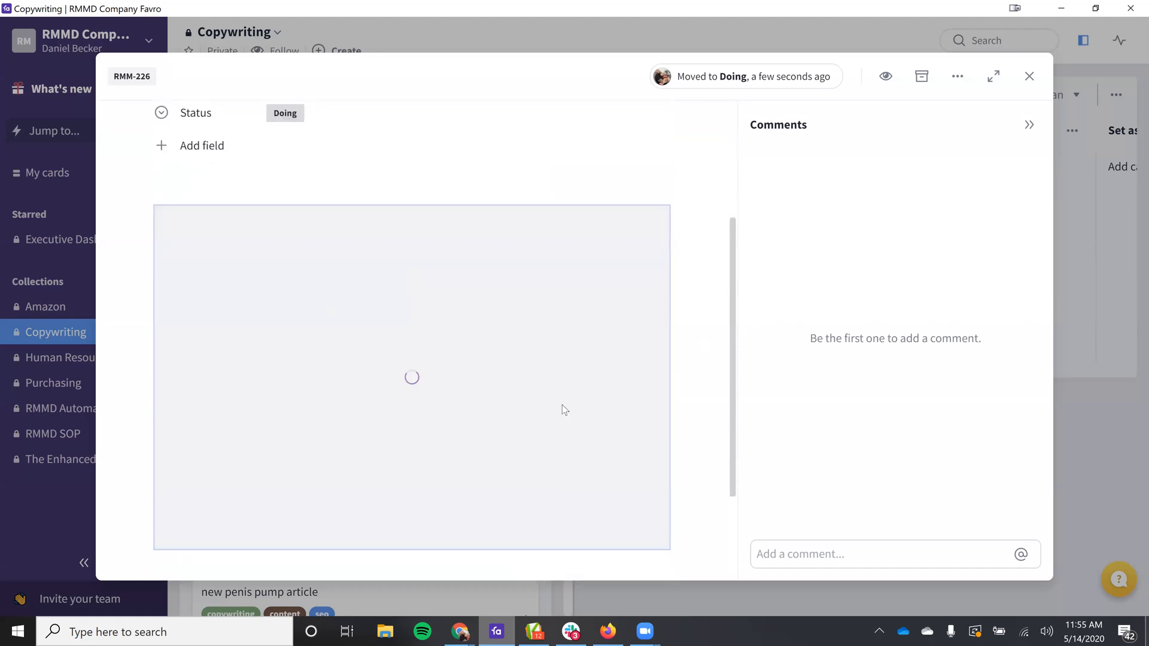
{"action": "left_click", "coordinate": [1029, 77]}
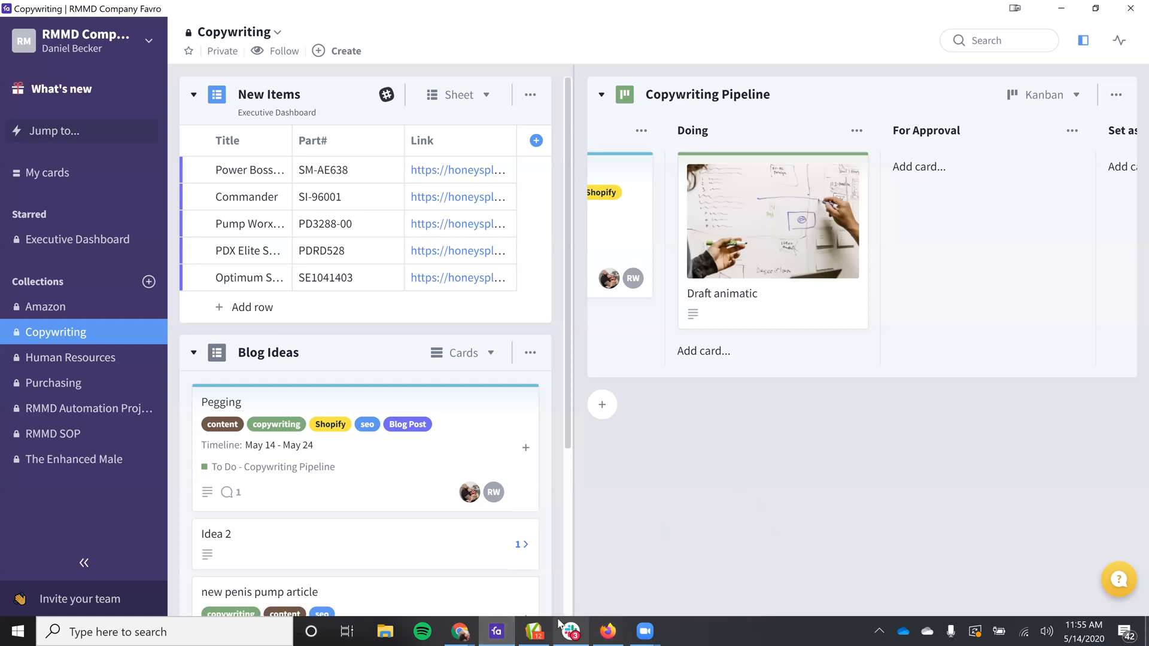
Step: Switch to Slack, review the Favro notifications about New Items in the content-marketing channel, and return to Favro
{"action": "left_click", "coordinate": [573, 631]}
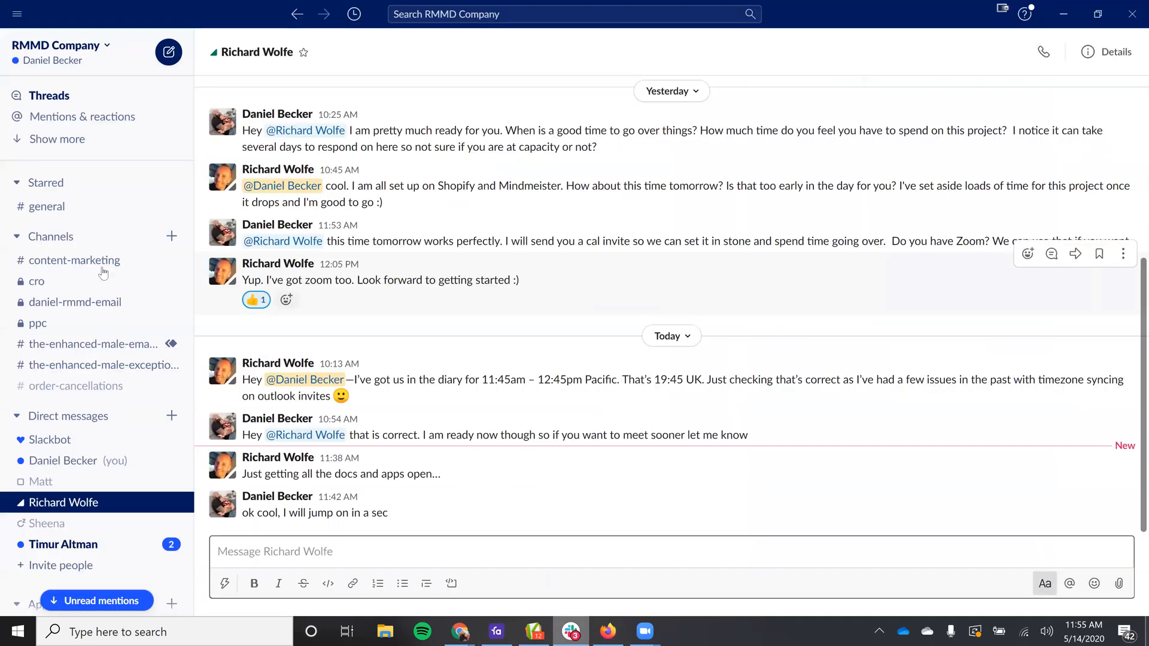
{"action": "left_click", "coordinate": [74, 260]}
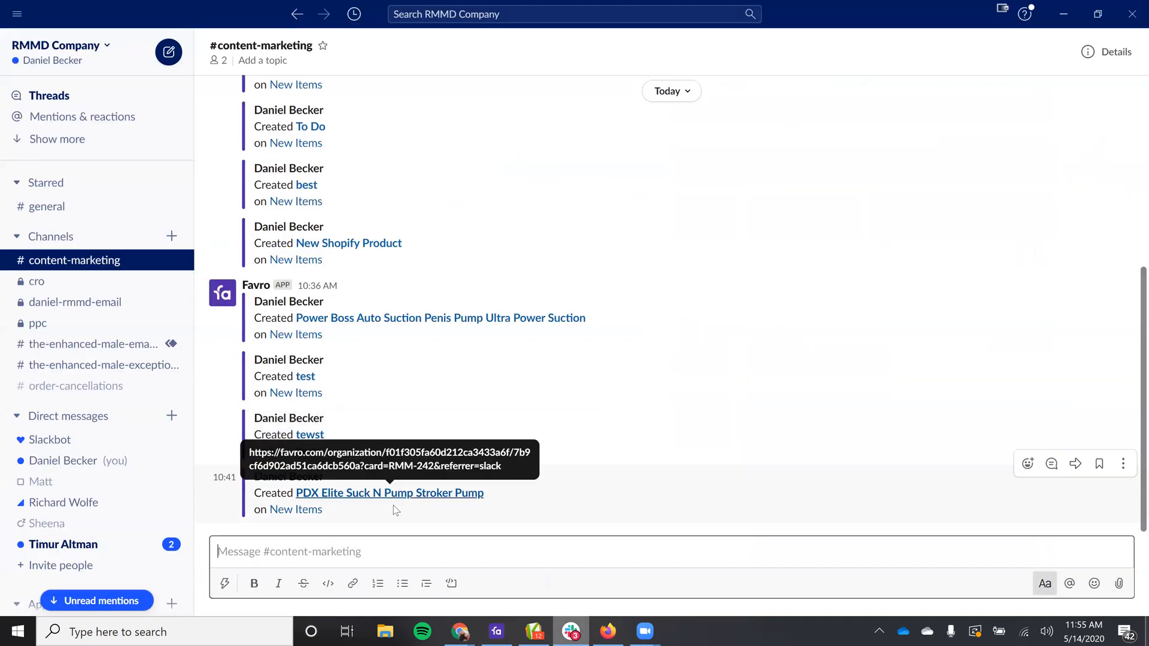
{"action": "scroll", "coordinate": [393, 505], "scroll_direction": "up", "scroll_amount": 4}
{"action": "scroll", "coordinate": [418, 471], "scroll_direction": "up", "scroll_amount": 3}
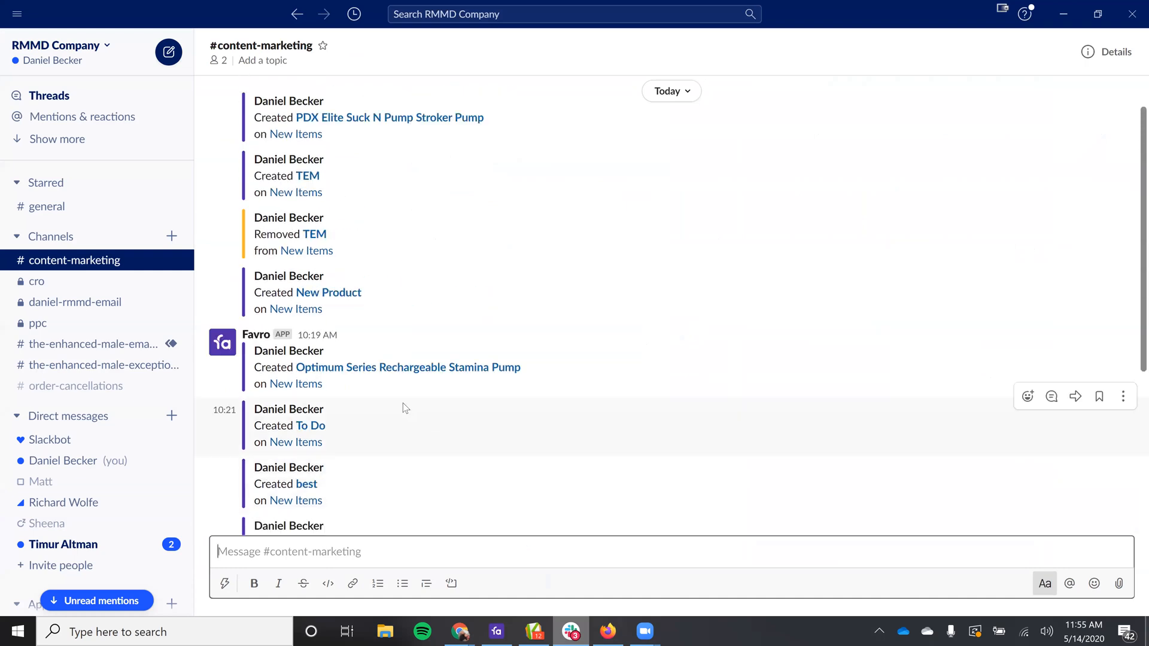
{"action": "scroll", "coordinate": [403, 403], "scroll_direction": "up", "scroll_amount": 2}
{"action": "scroll", "coordinate": [546, 359], "scroll_direction": "up", "scroll_amount": 5}
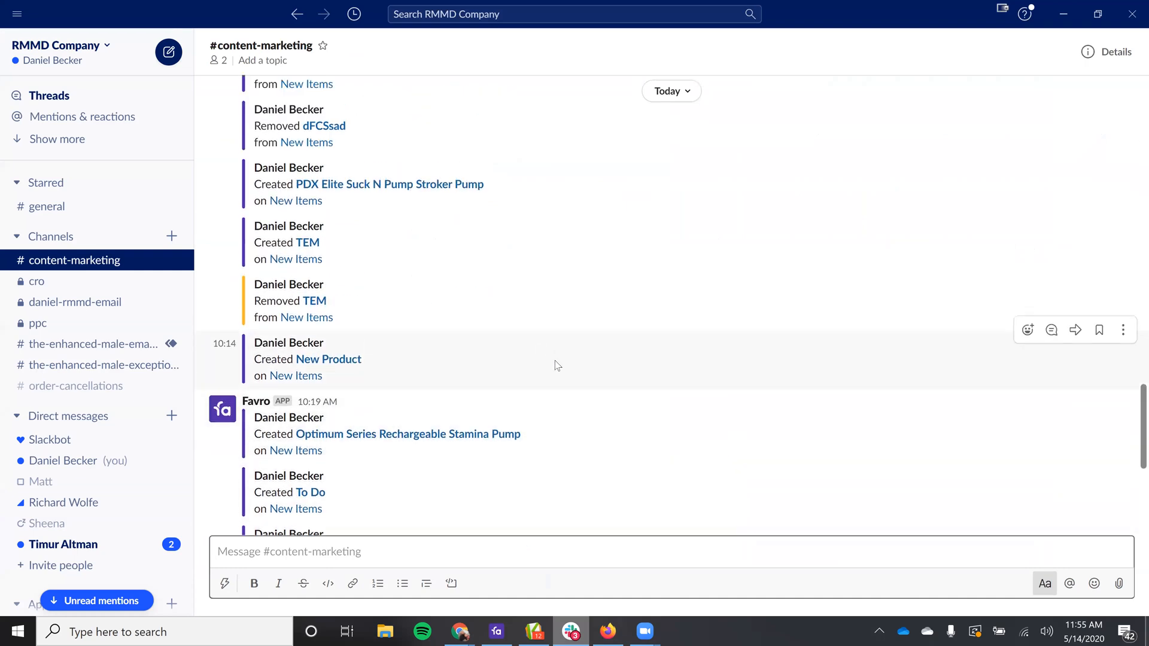
{"action": "scroll", "coordinate": [445, 416], "scroll_direction": "down", "scroll_amount": 2}
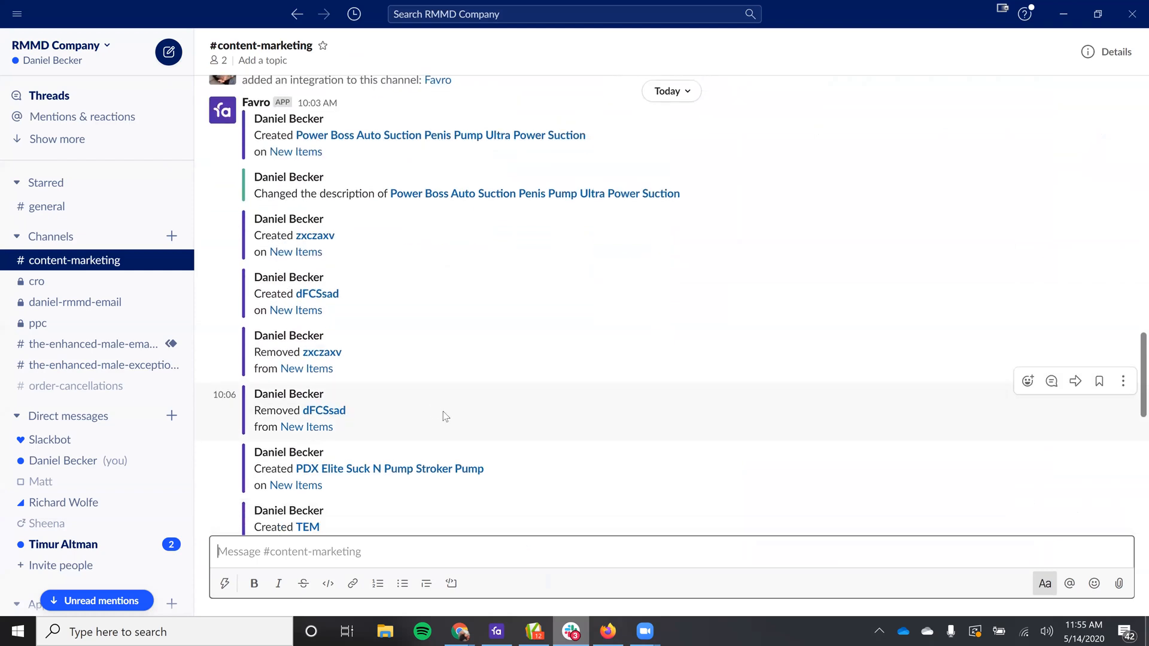
{"action": "scroll", "coordinate": [473, 378], "scroll_direction": "down", "scroll_amount": 12}
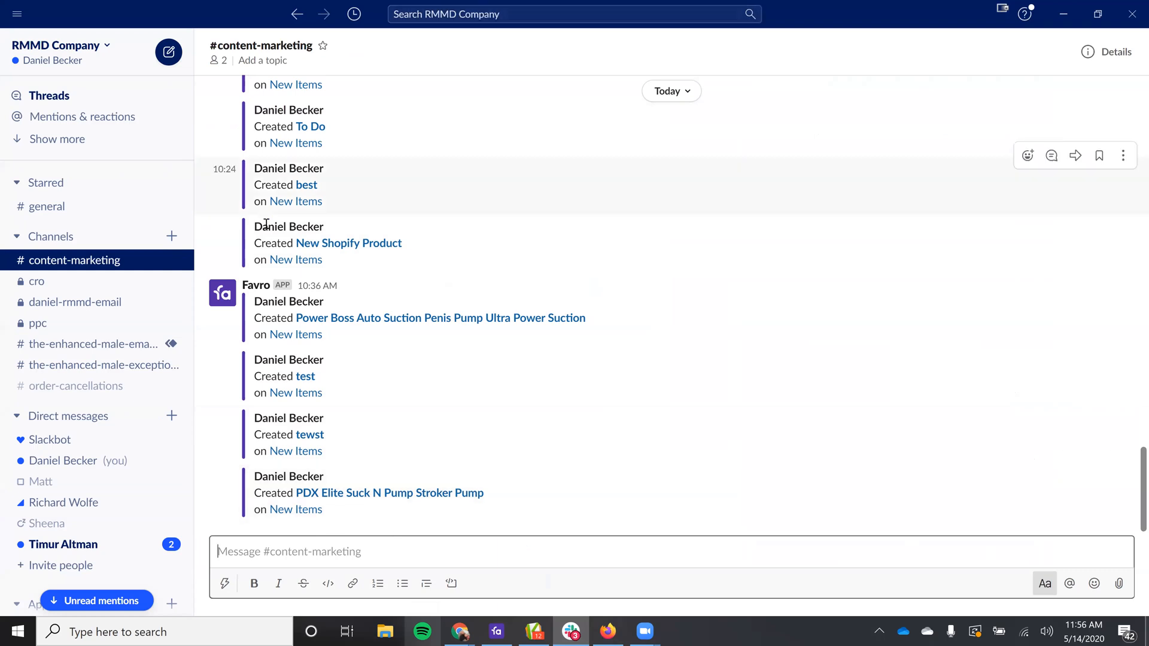
{"action": "left_click", "coordinate": [1063, 16]}
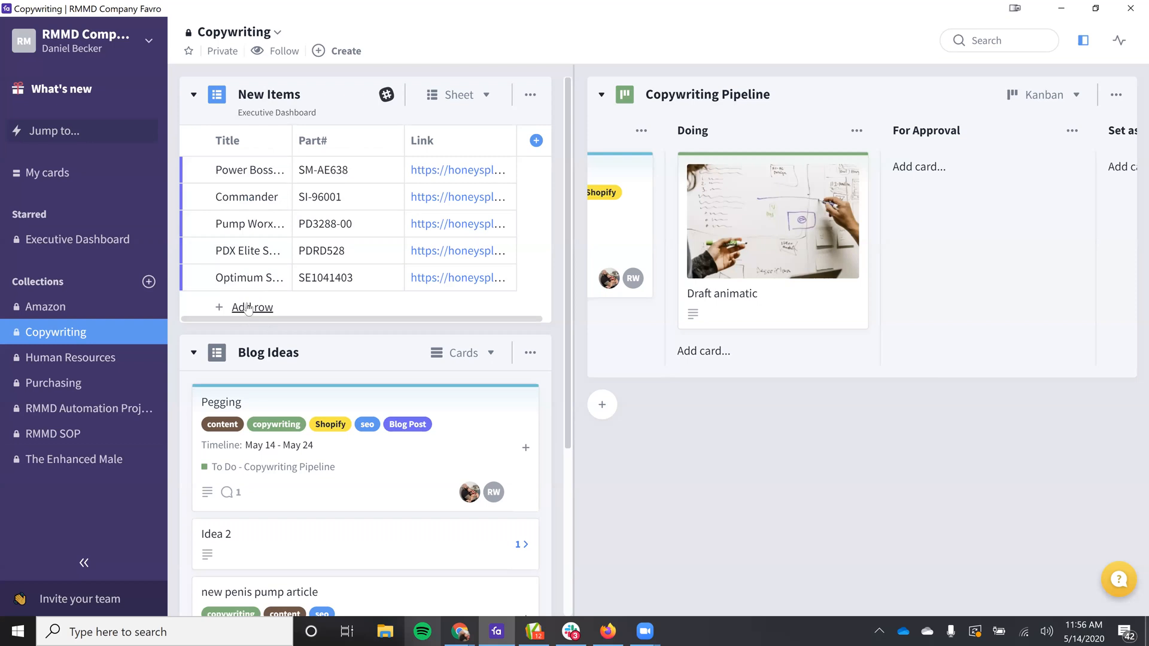
Step: Add a row titled "Lynk Pleasure Lube" with Part# abc123 to the New Items sheet
{"action": "left_click", "coordinate": [250, 308]}
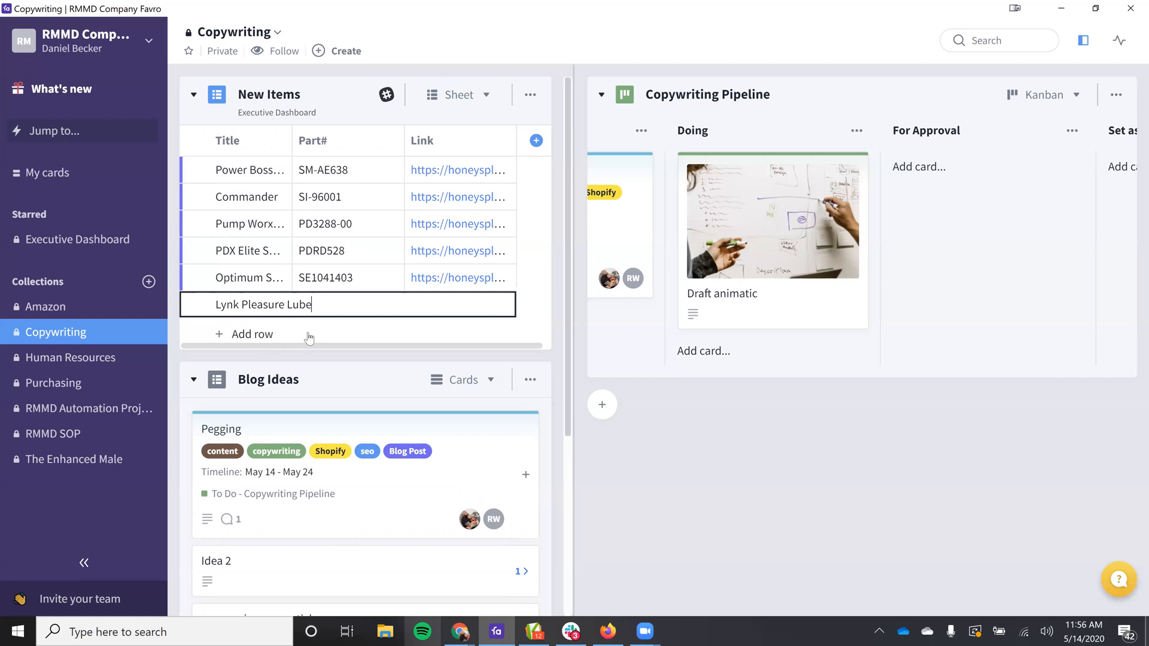
{"action": "key", "text": "Return"}
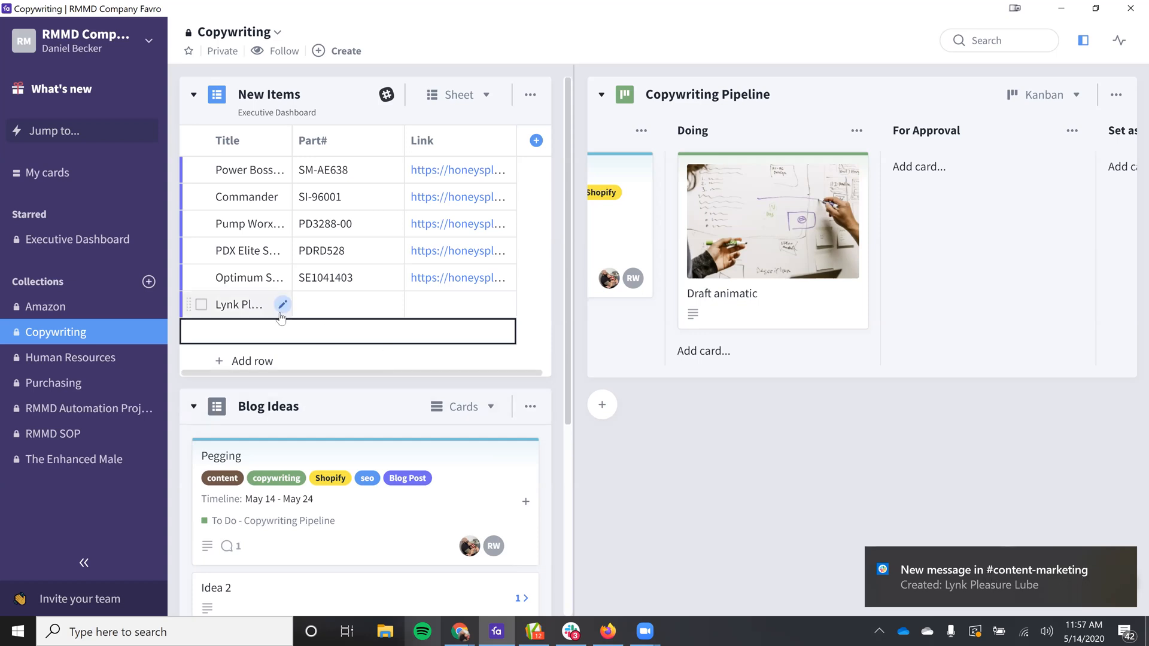
{"action": "left_click", "coordinate": [322, 309]}
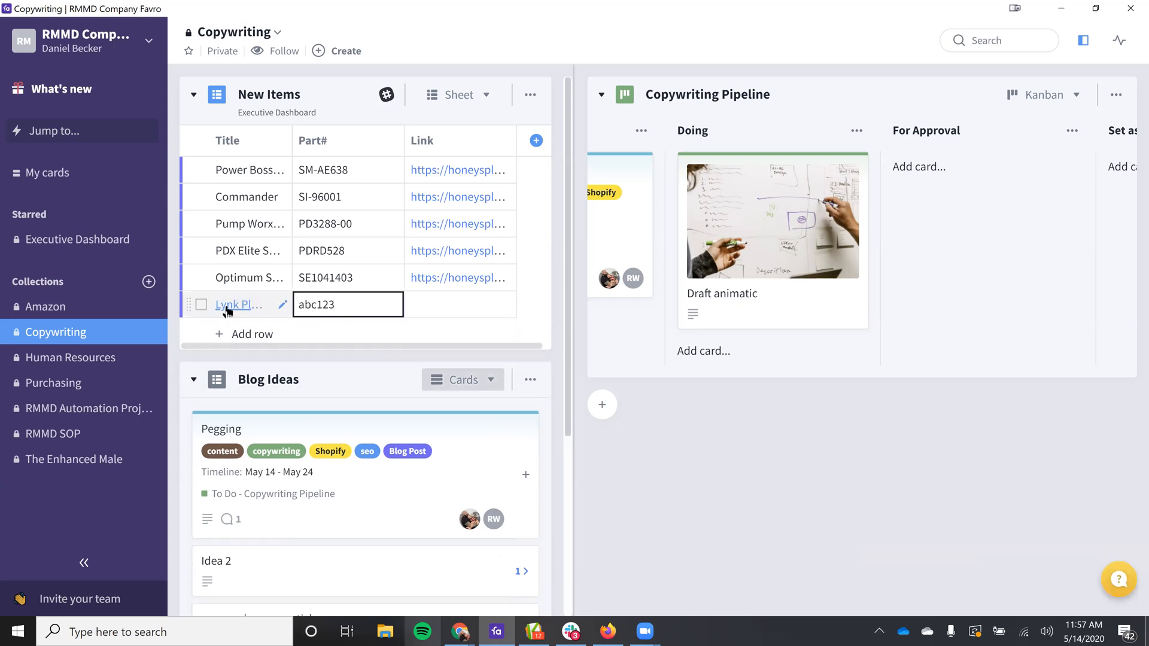
Step: Open the Lynk Pleasure Lube card, review its members, tags and fields, and close it
{"action": "left_click", "coordinate": [246, 305]}
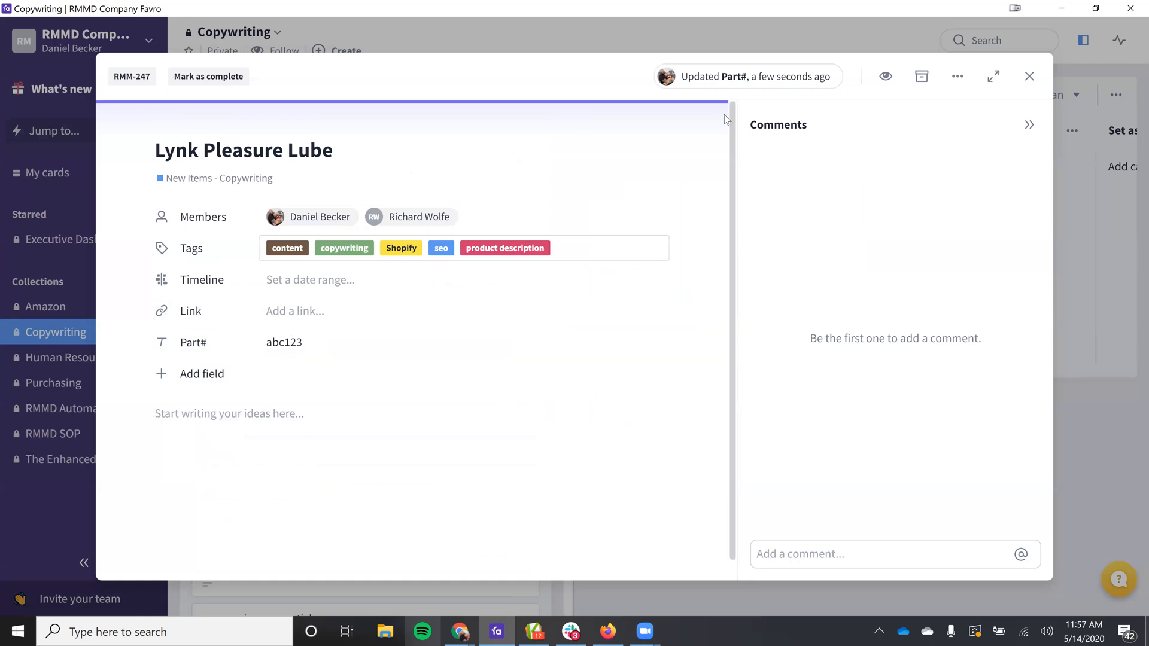
{"action": "left_click", "coordinate": [1029, 76]}
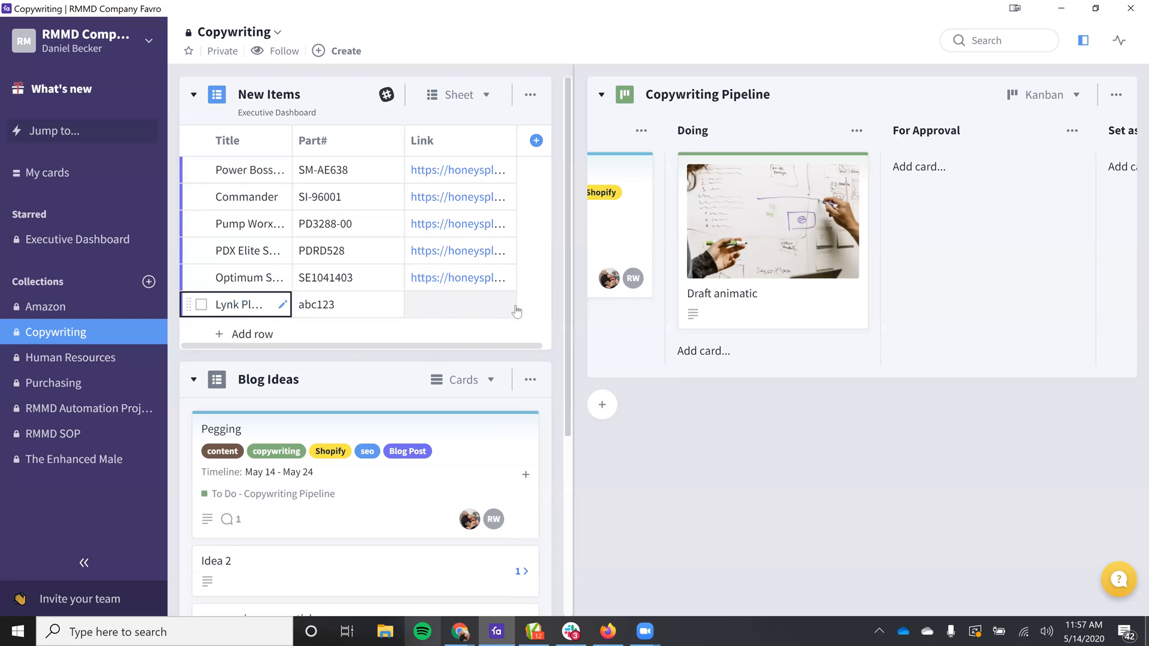
Step: Replace the Part# of the Lynk Pleasure Lube row with ACB12
{"action": "left_click", "coordinate": [374, 312]}
{"action": "left_click", "coordinate": [375, 311]}
{"action": "key", "text": "BackSpace"}
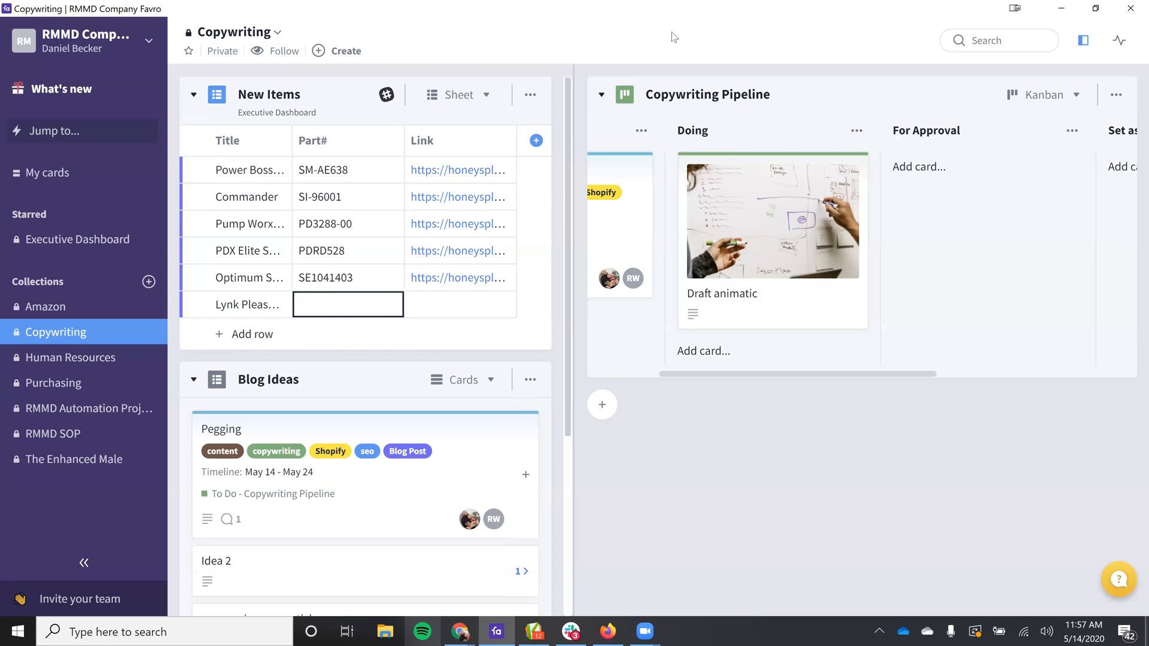
{"action": "left_click_drag", "start_coordinate": [641, 4], "coordinate": [596, 55]}
{"action": "double_click", "coordinate": [595, 54]}
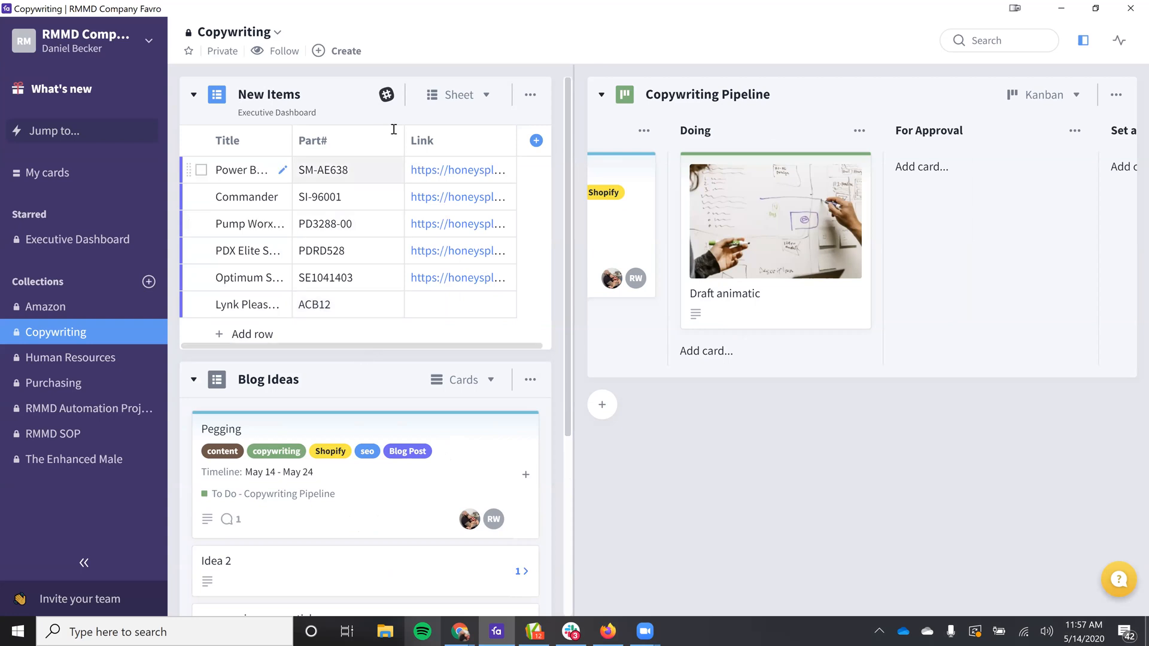
Step: Switch to the browser, select the web address of the Pdx Elite Suck-N-Pump Stroker product page, and return to Favro
{"action": "left_click", "coordinate": [1060, 11]}
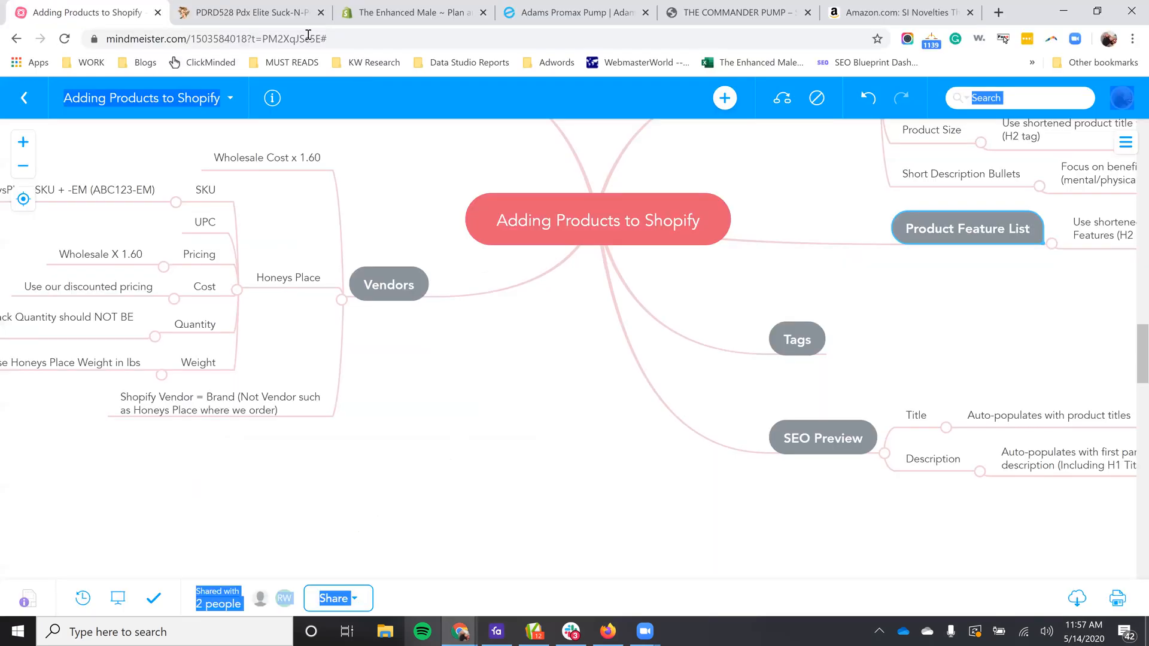
{"action": "key", "text": "ctrl+Tab"}
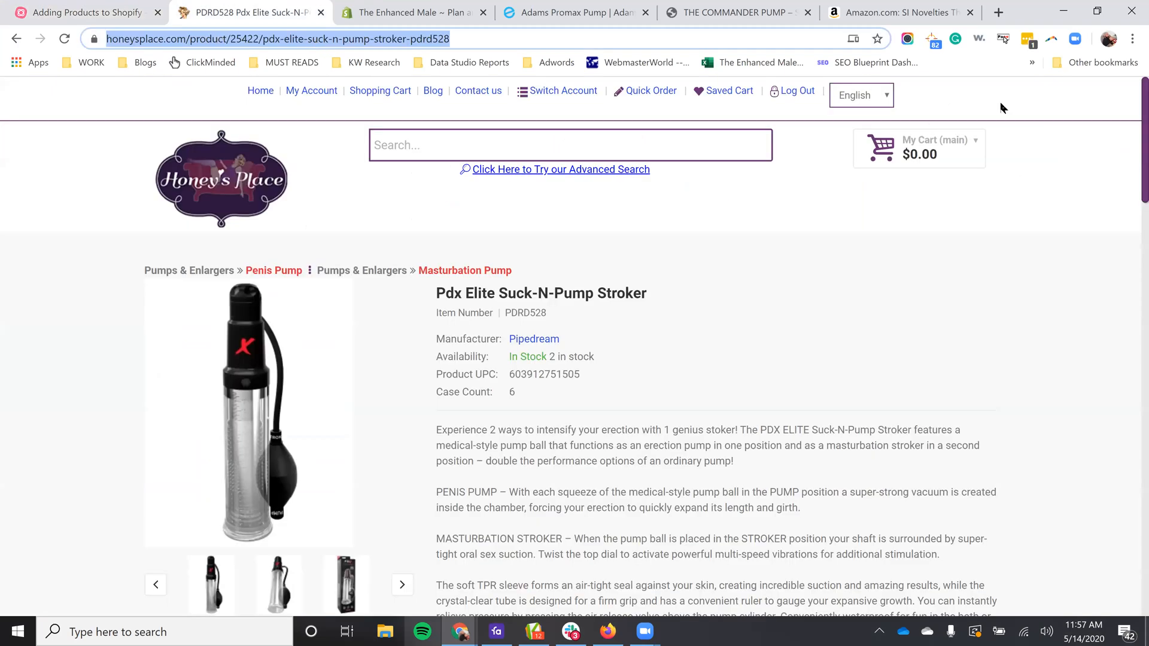
{"action": "left_click", "coordinate": [1063, 11]}
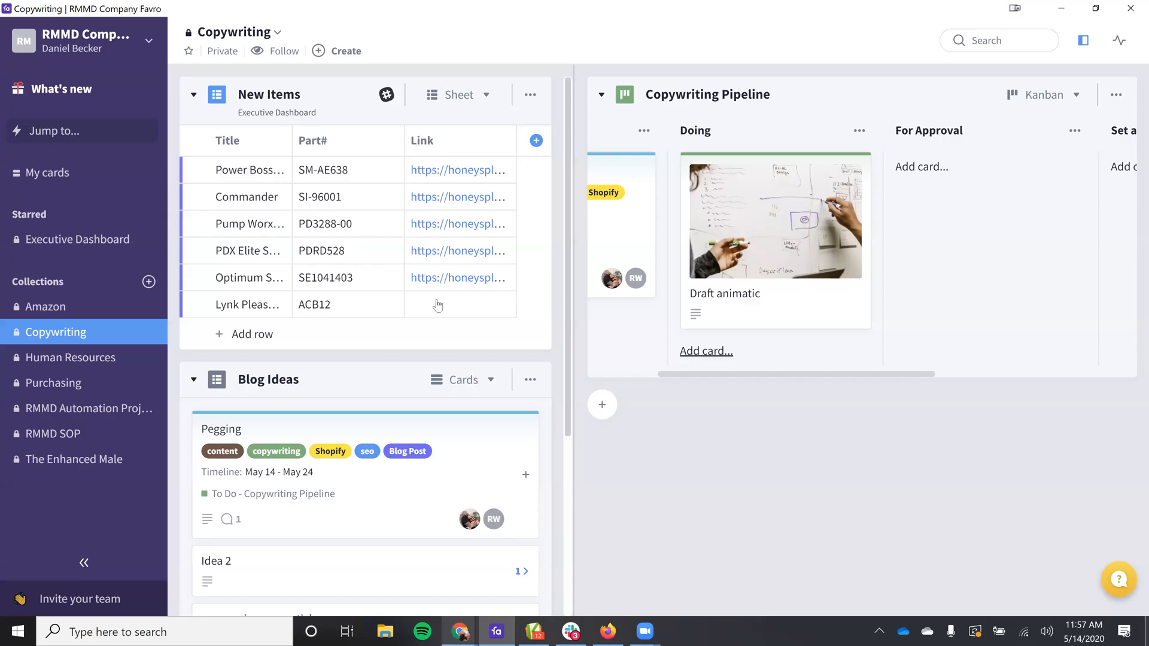
Step: Set the Link of the Lynk Pleasure Lube row to the copied address honeysplace.com/product/25422/pdx-elite-suck-n-pump-stroker-pdrd528
{"action": "left_click", "coordinate": [458, 306]}
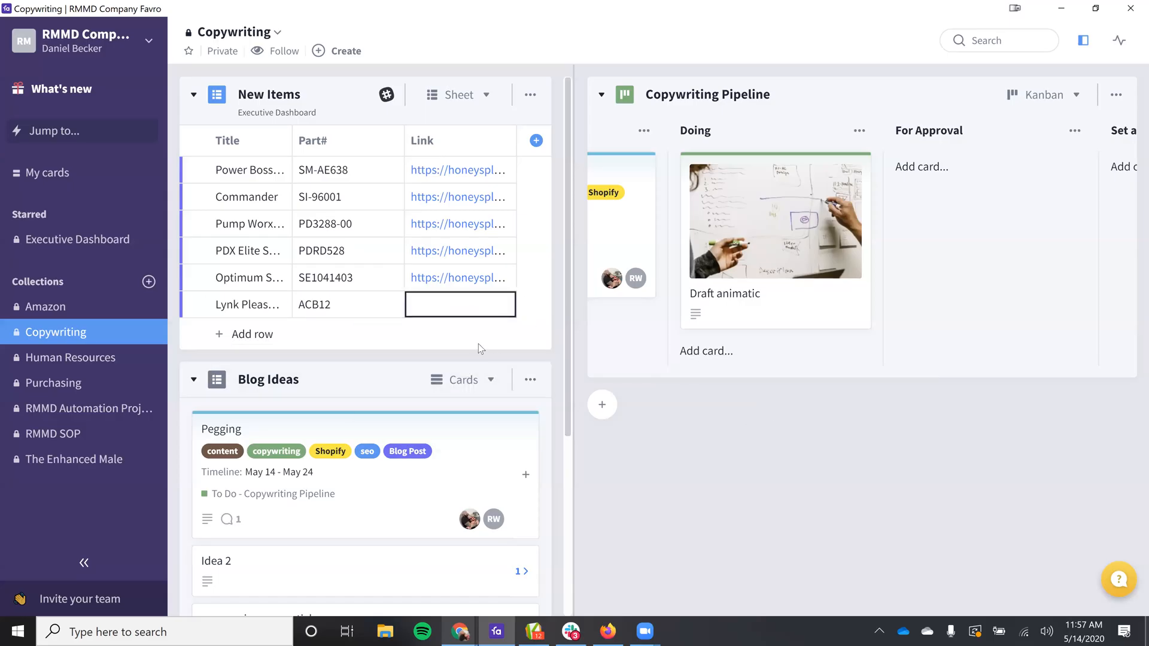
{"action": "left_click", "coordinate": [462, 309]}
{"action": "key", "text": "ctrl+v"}
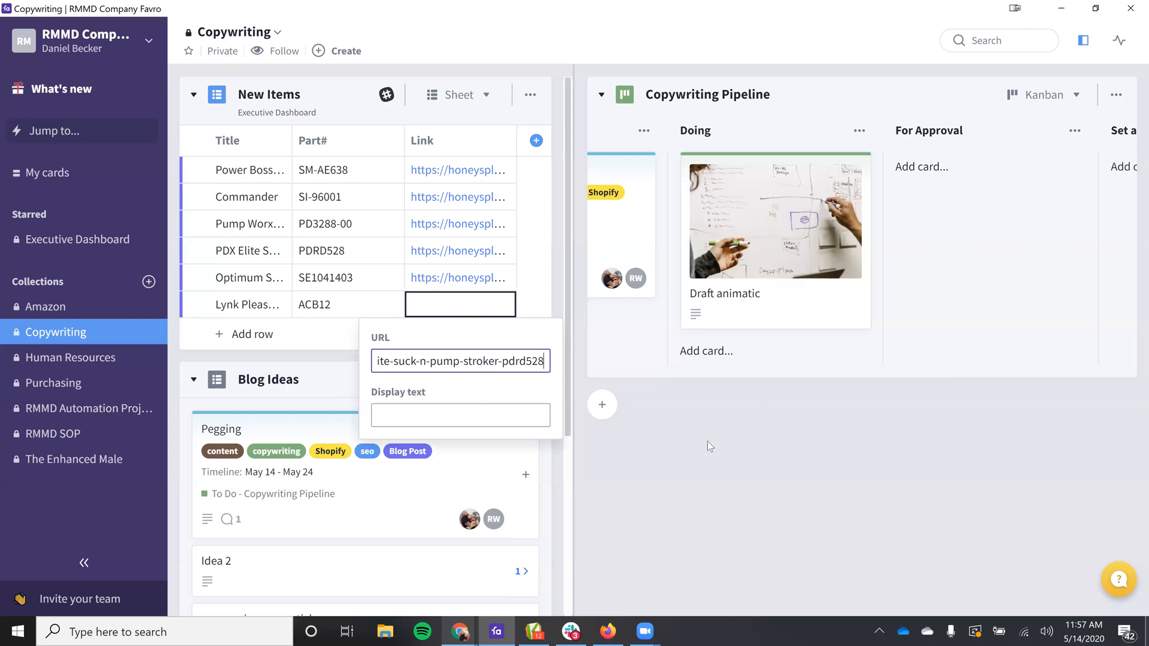
{"action": "left_click", "coordinate": [698, 437]}
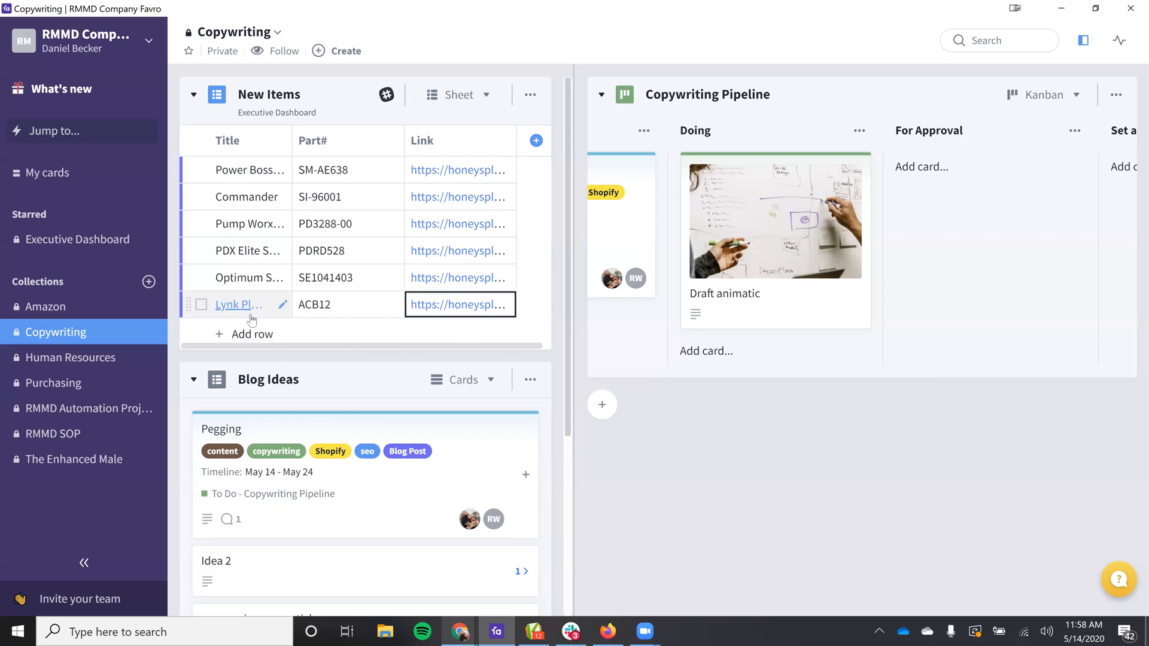
{"action": "left_click", "coordinate": [273, 348]}
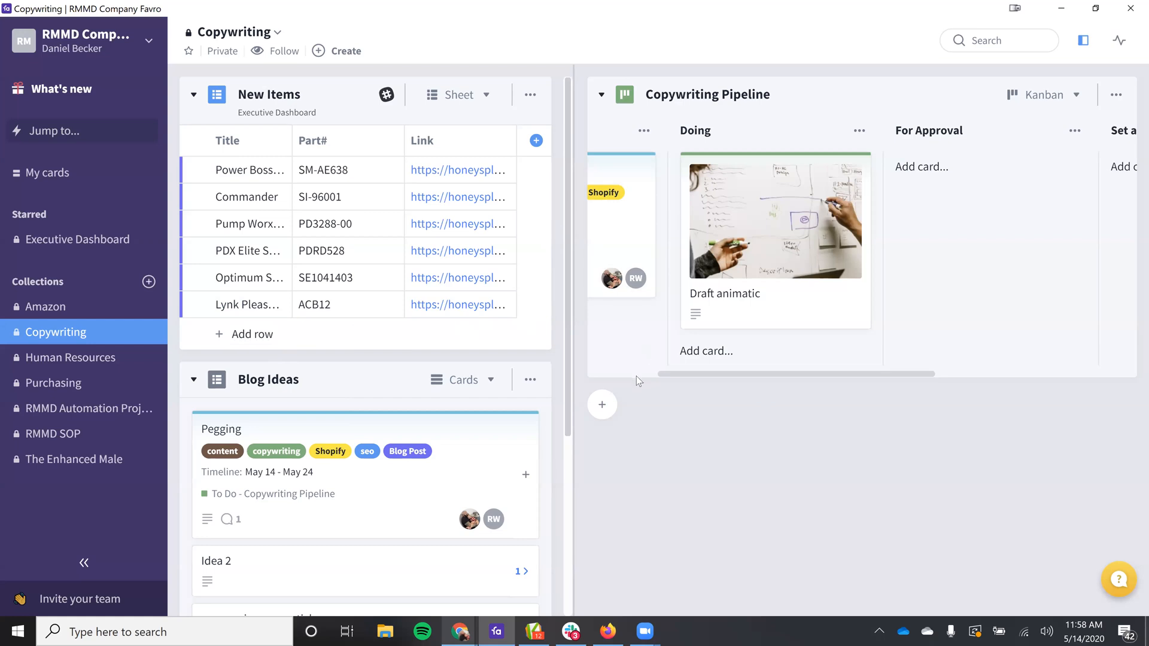
Step: Add the Power Boss and Commander items from New Items as cards in the To Do column of the Copywriting Pipeline
{"action": "left_click_drag", "start_coordinate": [677, 374], "coordinate": [583, 379]}
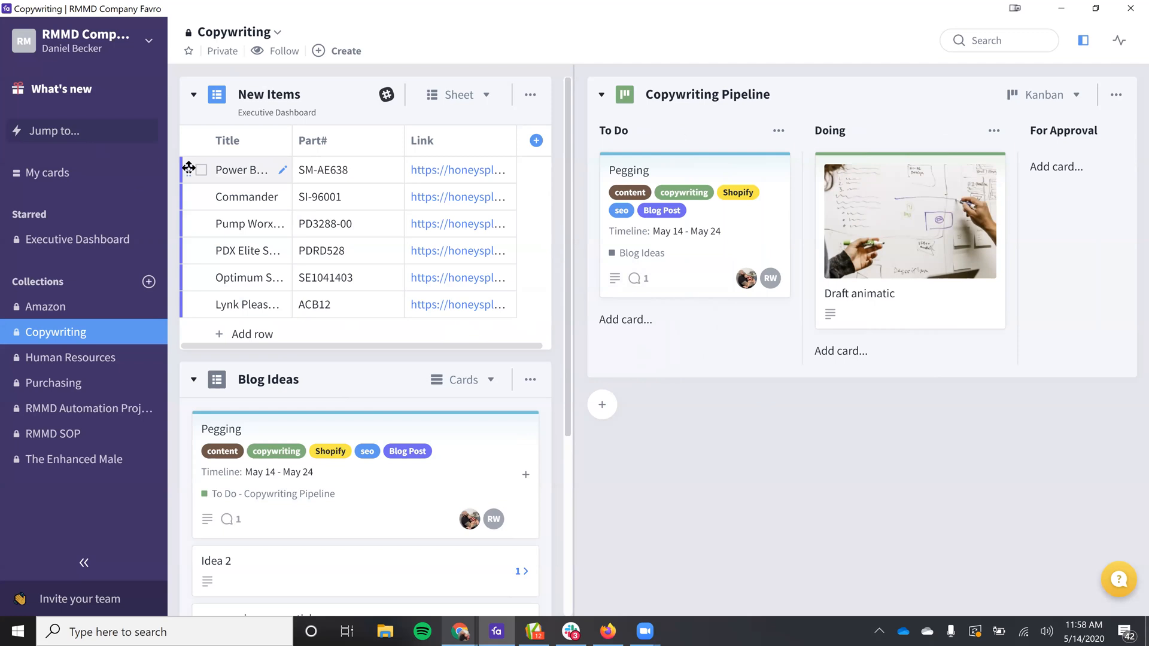
{"action": "left_click_drag", "start_coordinate": [189, 170], "coordinate": [718, 336]}
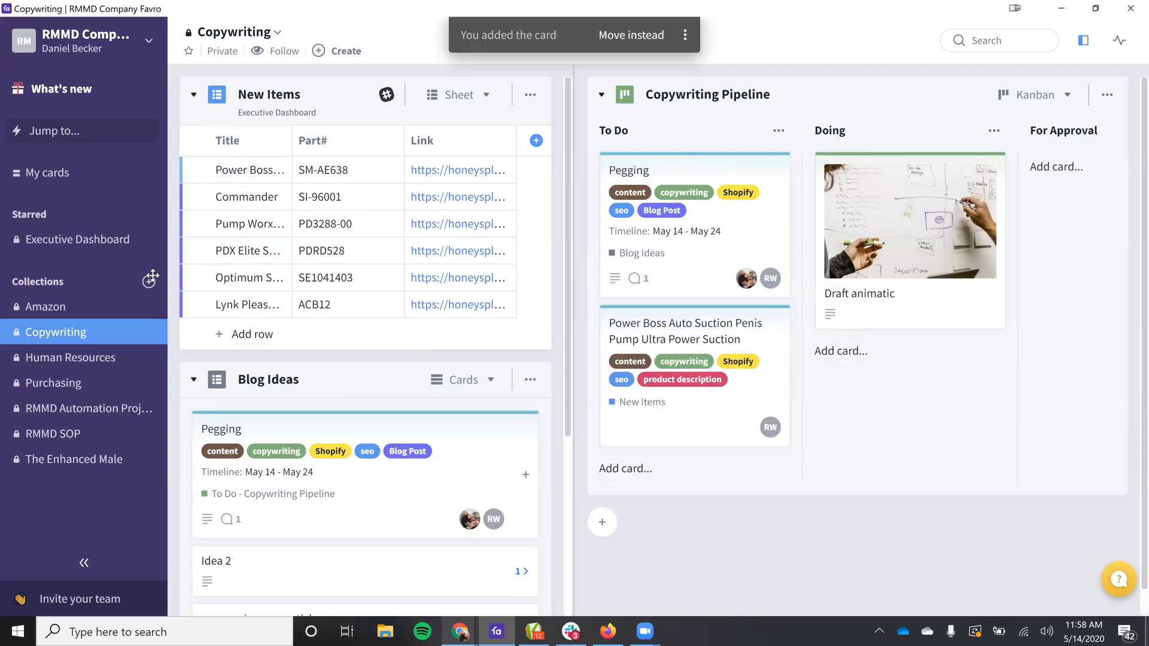
{"action": "left_click_drag", "start_coordinate": [189, 170], "coordinate": [634, 455]}
{"action": "scroll", "coordinate": [731, 372], "scroll_direction": "down", "scroll_amount": 3}
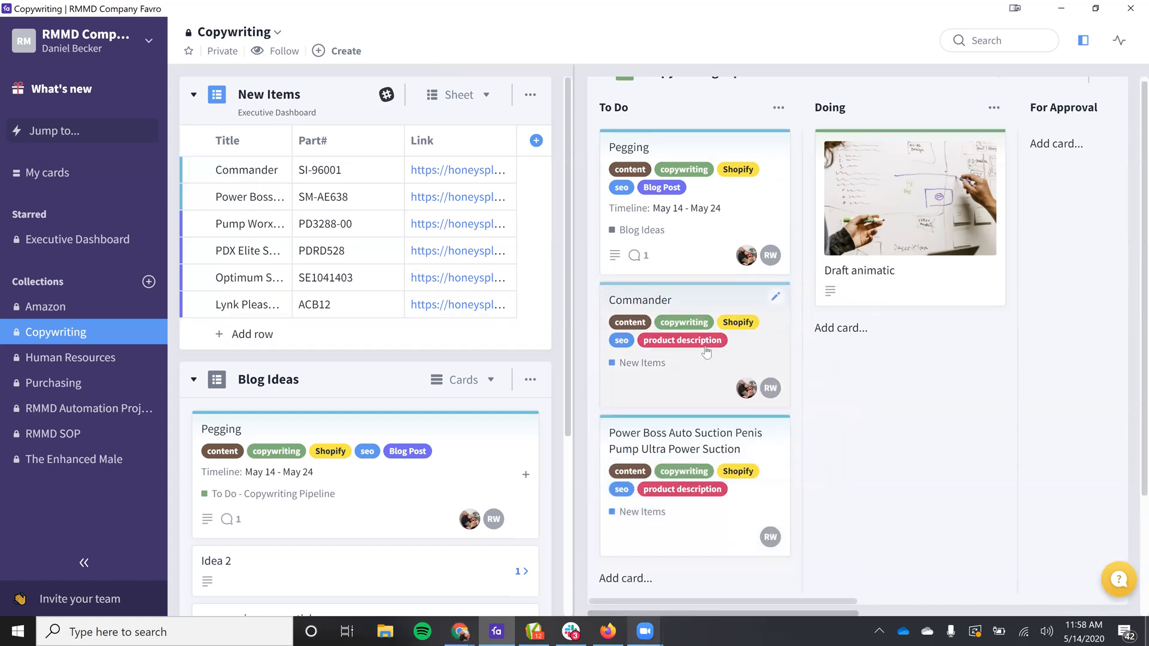
{"action": "scroll", "coordinate": [731, 372], "scroll_direction": "up", "scroll_amount": 3}
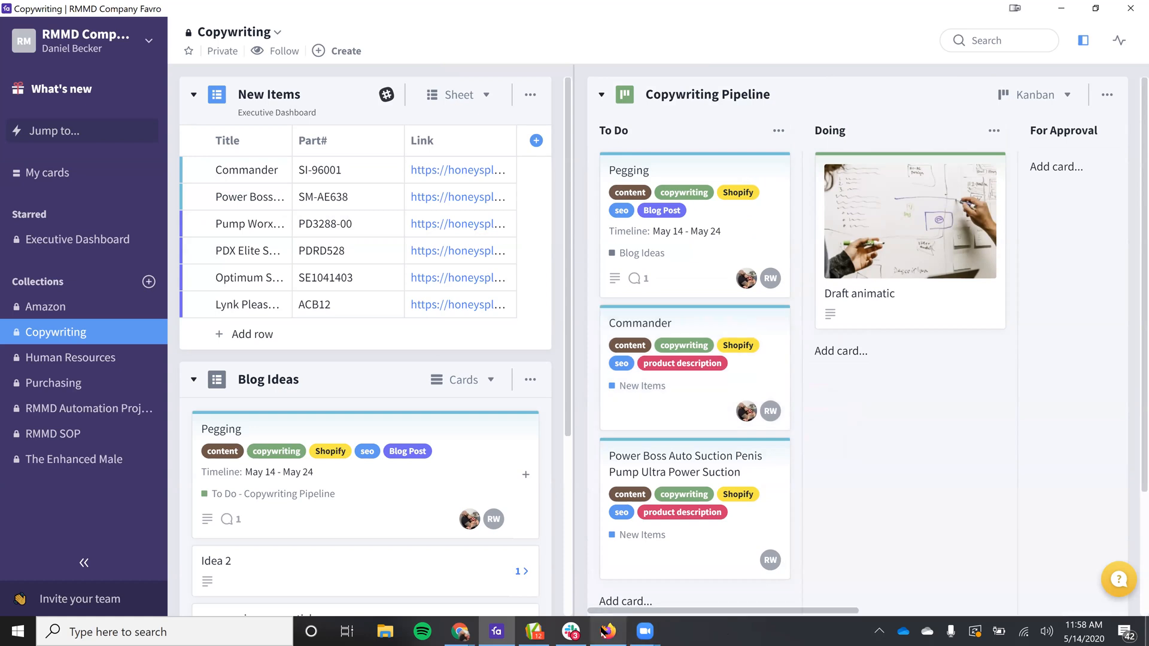
{"action": "mouse_move", "coordinate": [645, 631]}
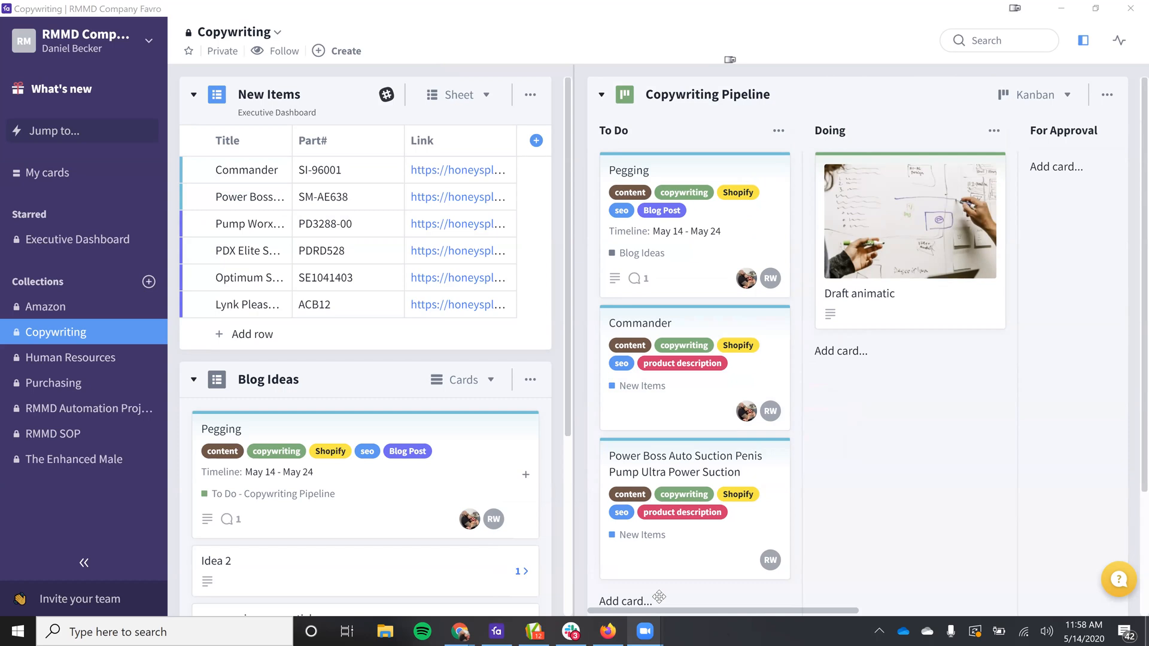
{"action": "left_click", "coordinate": [781, 67]}
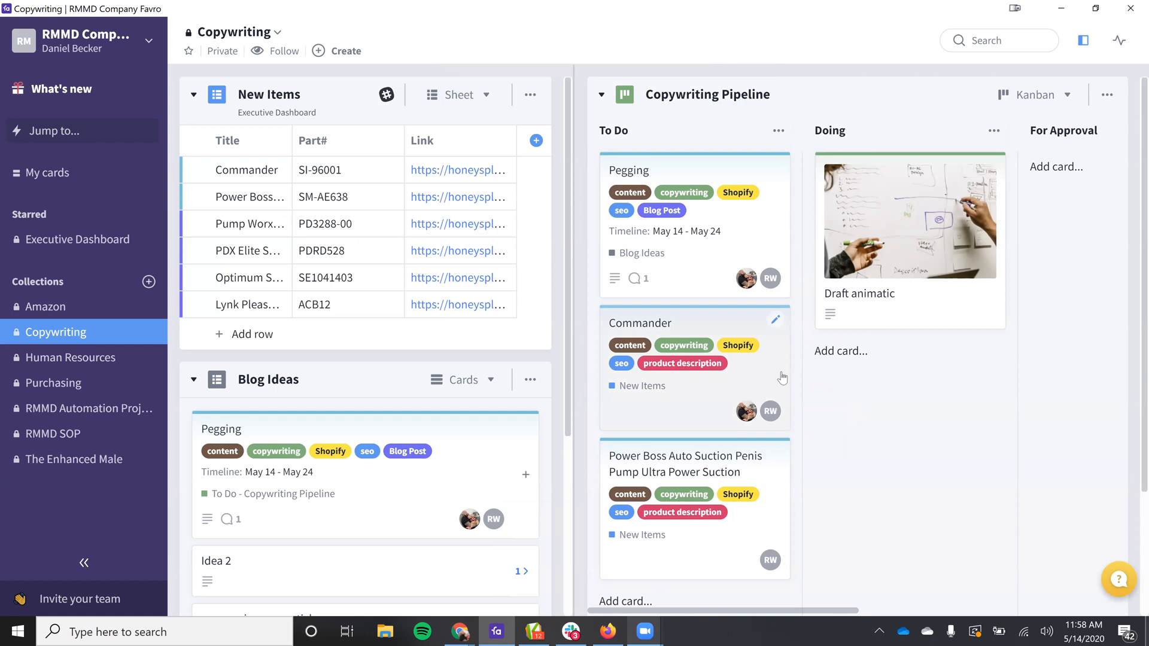
{"action": "left_click", "coordinate": [677, 585]}
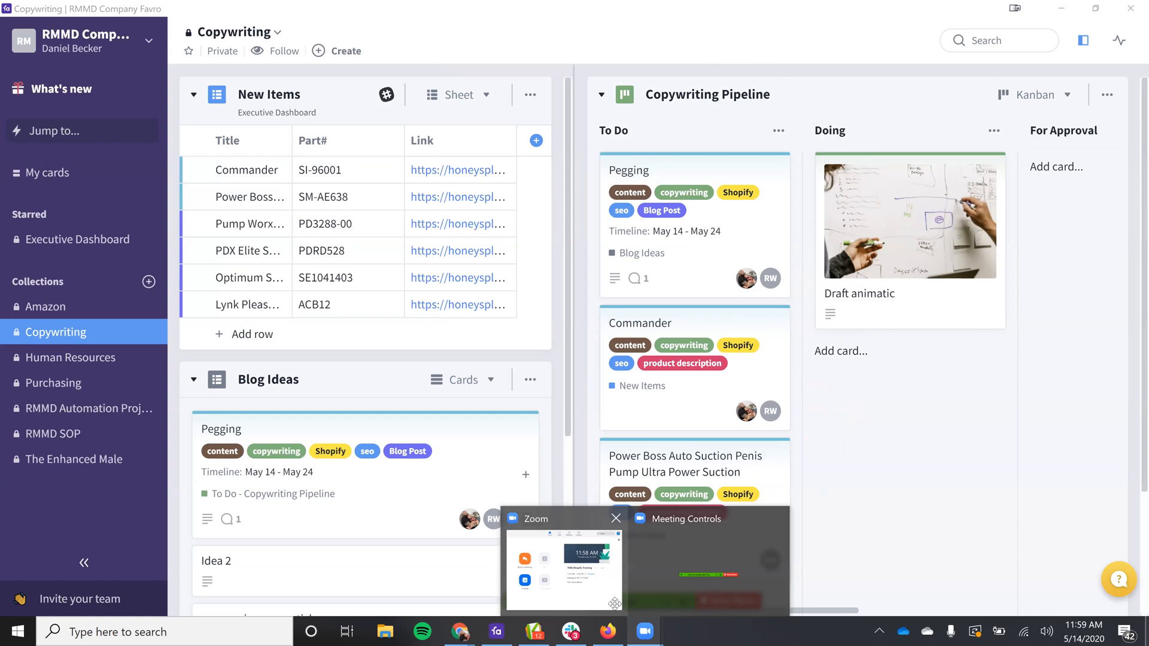
{"action": "left_click", "coordinate": [615, 603]}
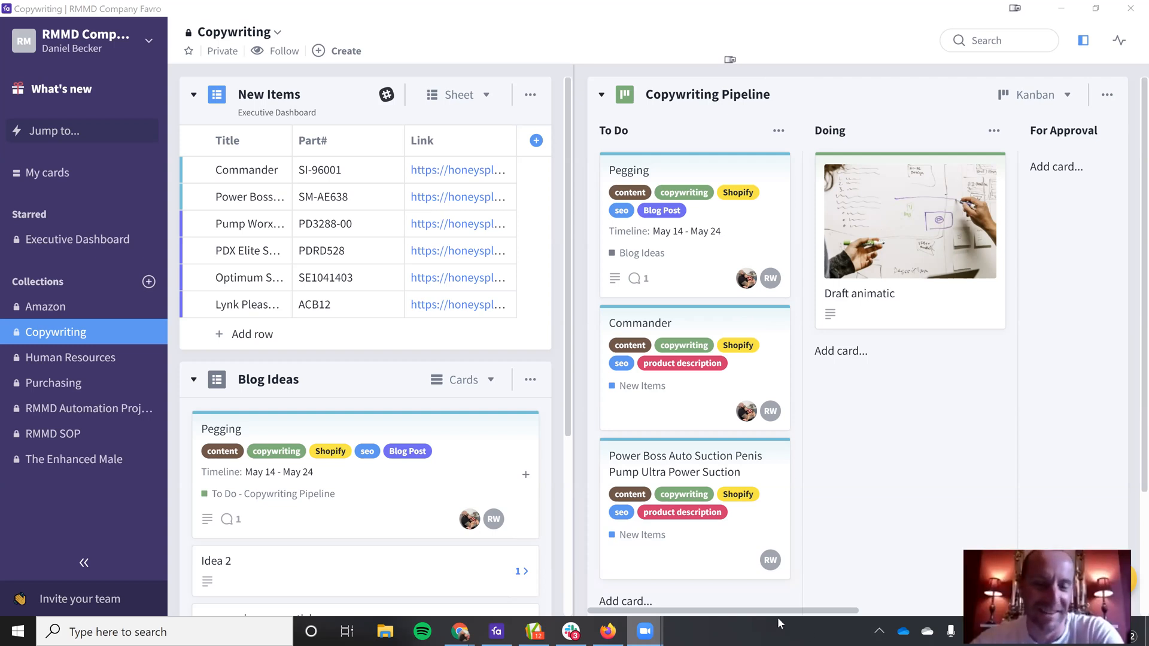
{"action": "left_click", "coordinate": [780, 57]}
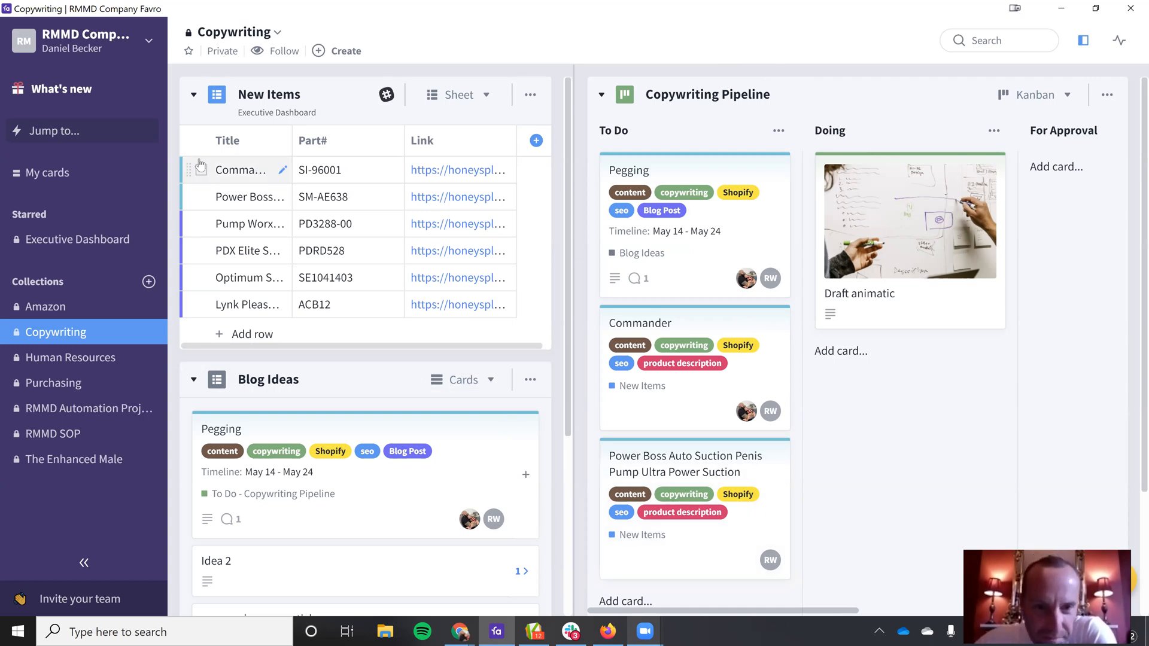
Step: Move the Power Boss Auto Suction card from To Do to Doing in the Copywriting Pipeline
{"action": "left_click_drag", "start_coordinate": [185, 169], "coordinate": [695, 471]}
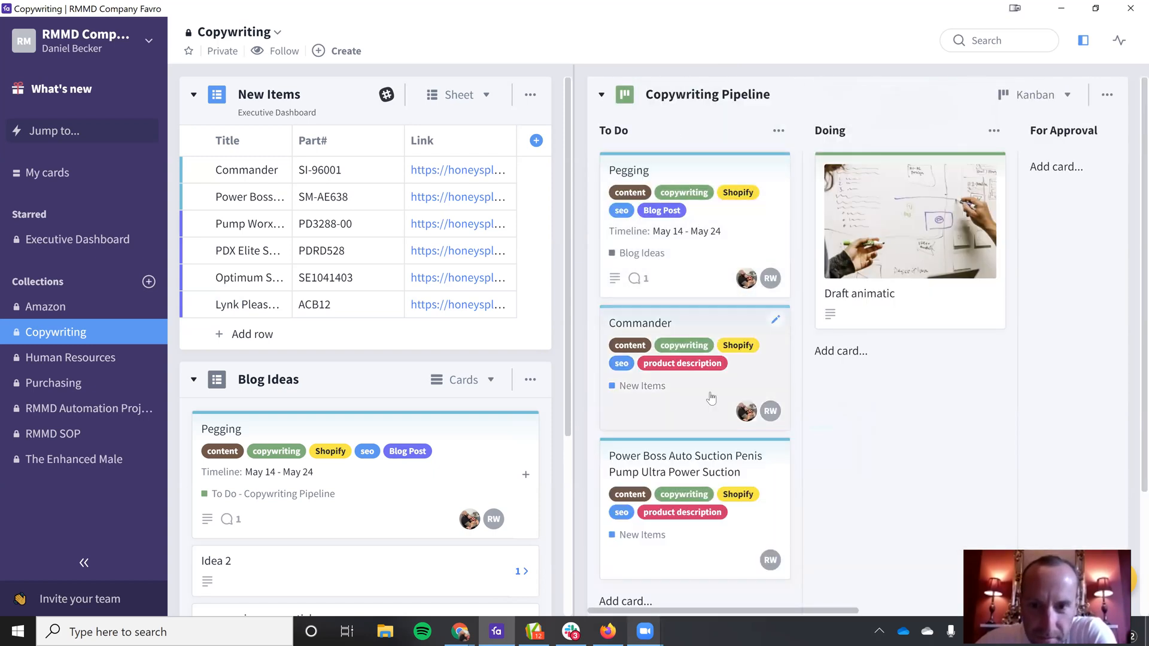
{"action": "scroll", "coordinate": [708, 395], "scroll_direction": "down", "scroll_amount": 2}
{"action": "scroll", "coordinate": [718, 403], "scroll_direction": "up", "scroll_amount": 2}
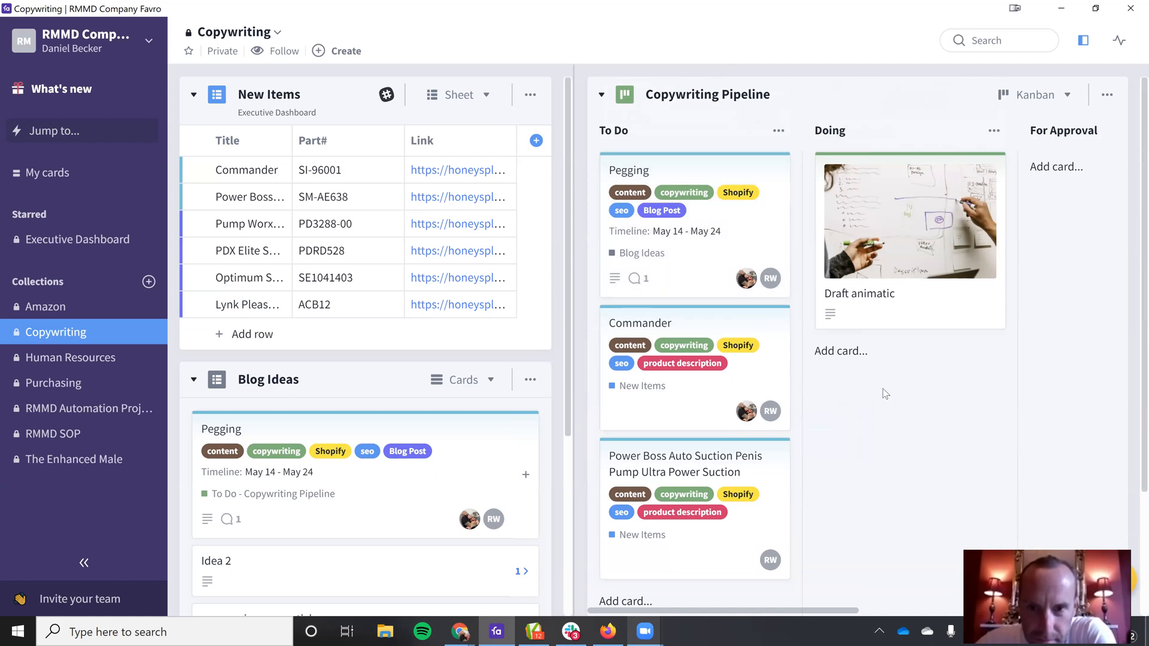
{"action": "scroll", "coordinate": [727, 483], "scroll_direction": "down", "scroll_amount": 2}
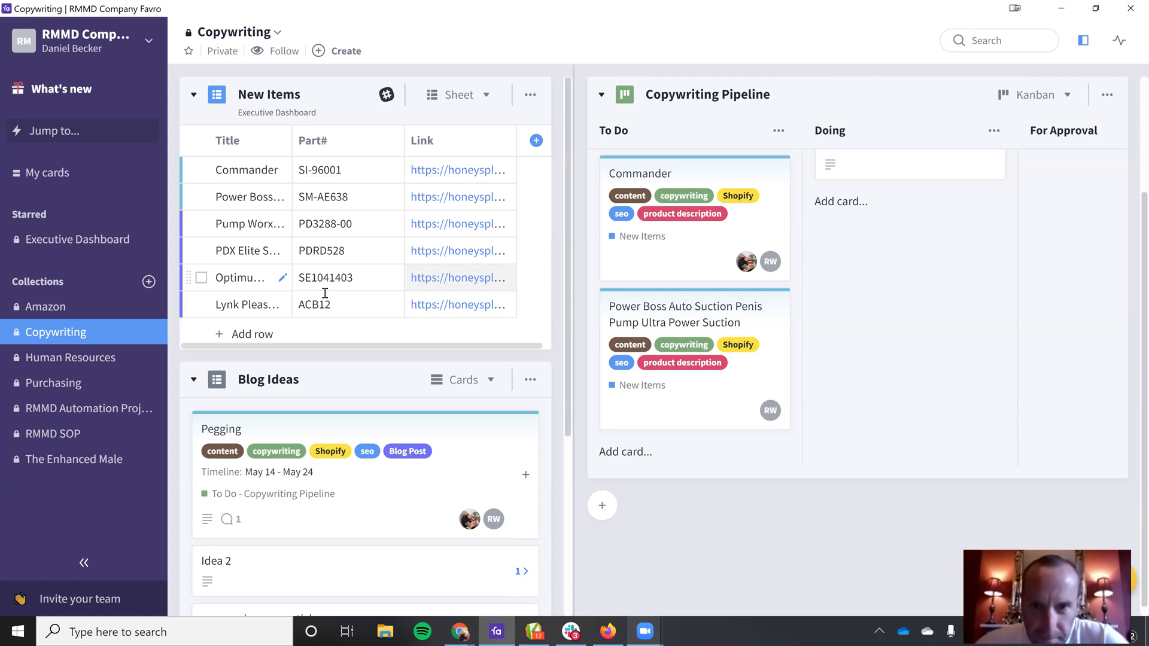
{"action": "left_click_drag", "start_coordinate": [643, 315], "coordinate": [880, 268]}
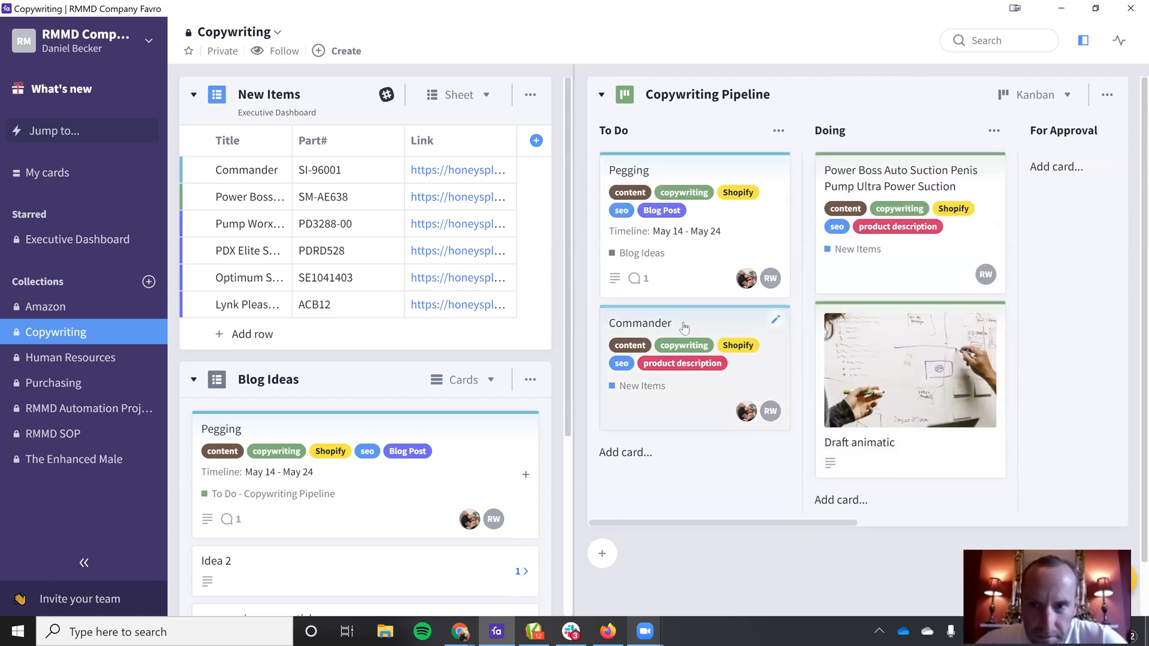
Step: Delete the Commander, Power Boss and Pegging cards from the Copywriting Pipeline, and place the Doing column before To Do
{"action": "left_click", "coordinate": [709, 325]}
{"action": "left_click", "coordinate": [1030, 76]}
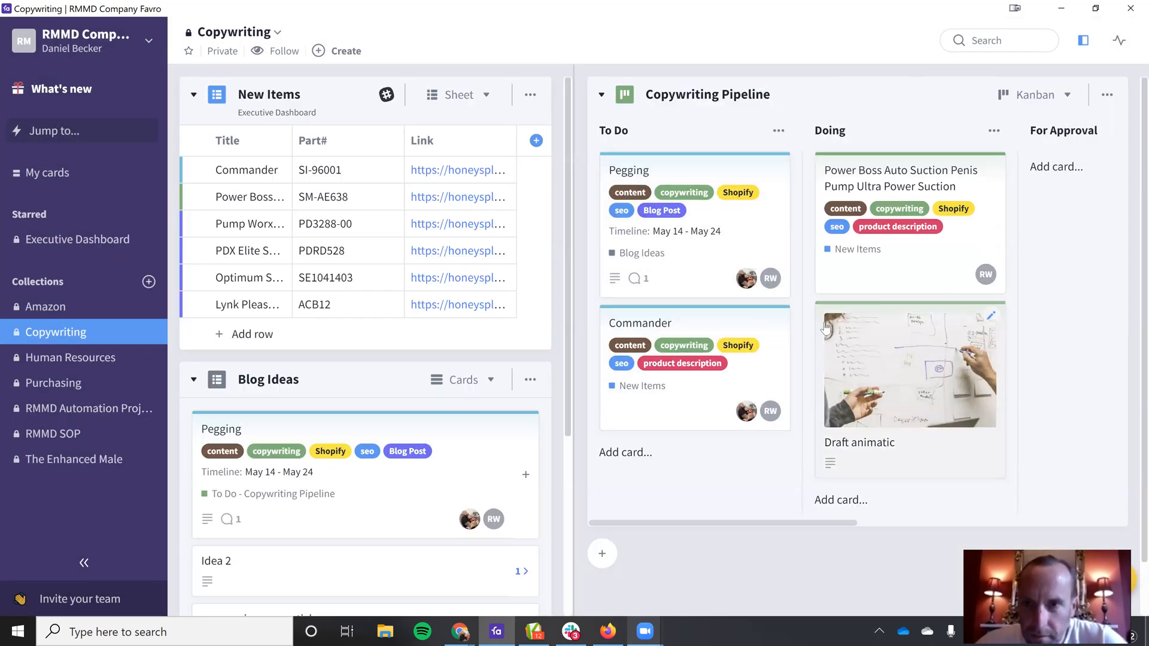
{"action": "left_click", "coordinate": [782, 321]}
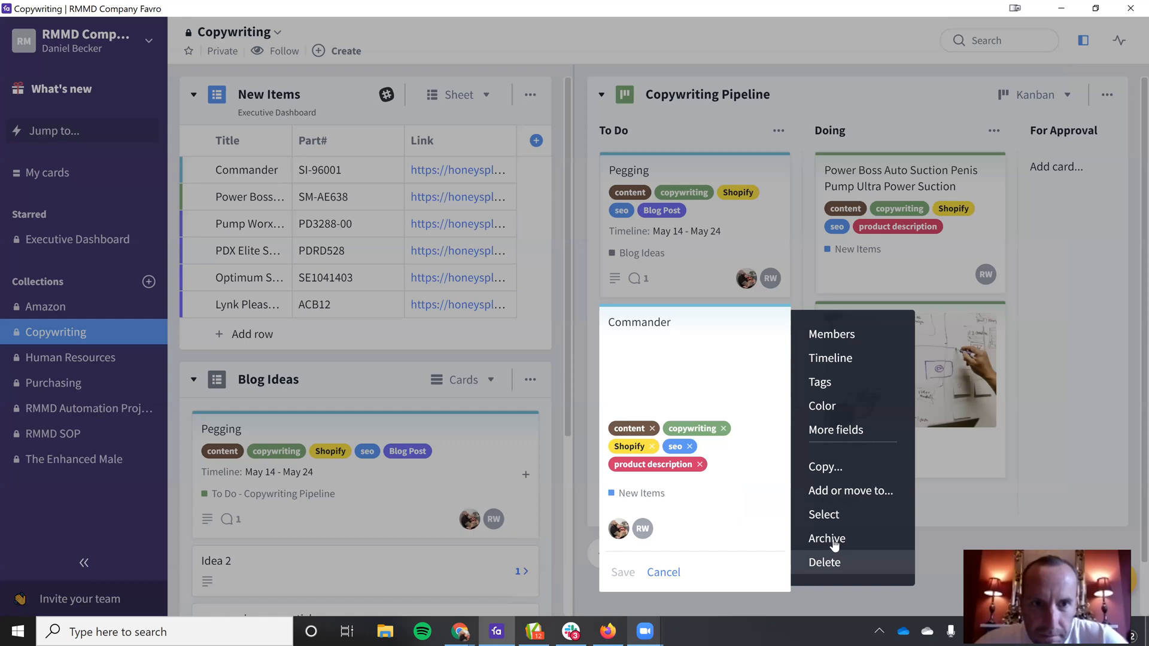
{"action": "left_click", "coordinate": [834, 548]}
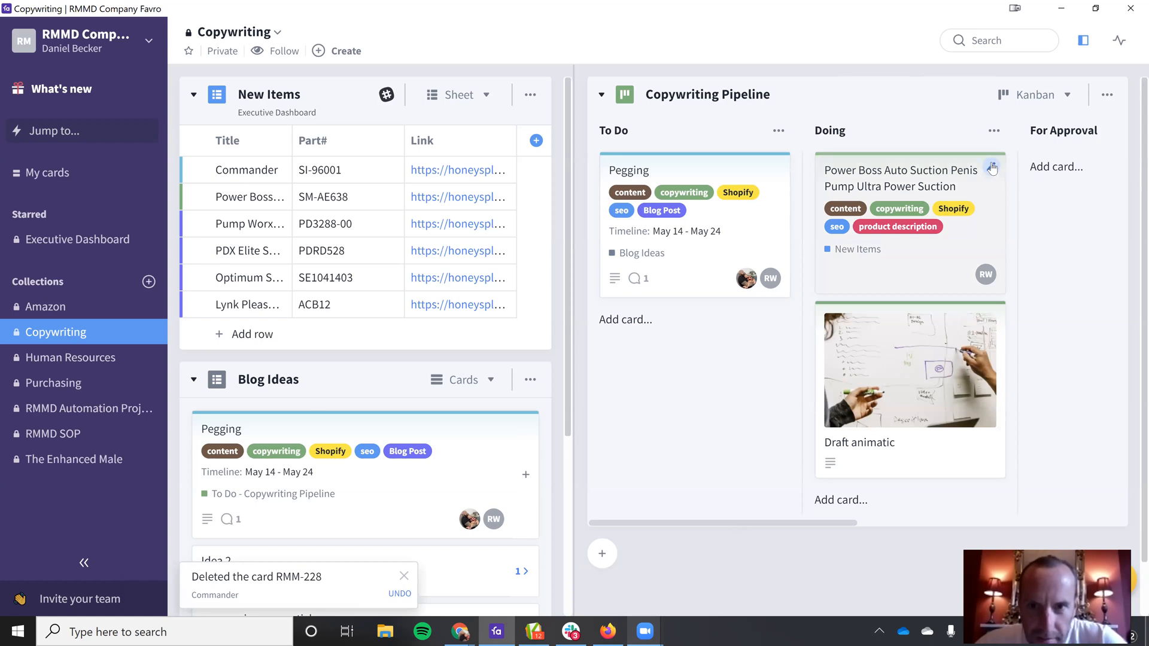
{"action": "left_click", "coordinate": [991, 167]}
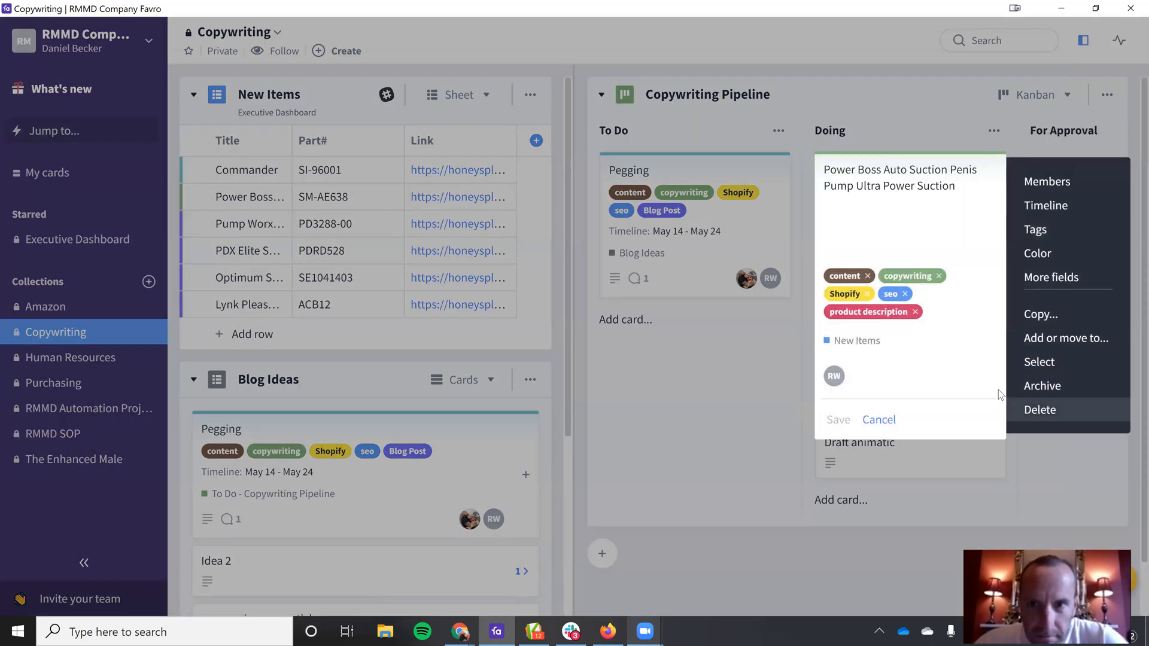
{"action": "left_click", "coordinate": [1038, 410]}
{"action": "left_click", "coordinate": [782, 166]}
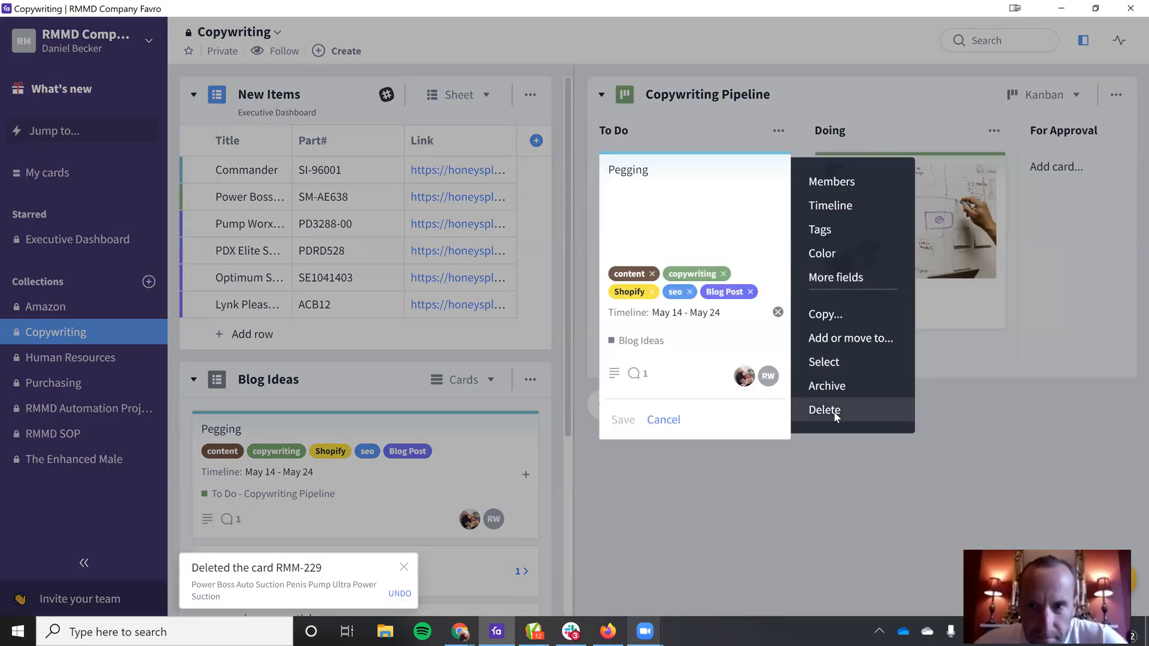
{"action": "left_click", "coordinate": [832, 411]}
{"action": "left_click_drag", "start_coordinate": [886, 130], "coordinate": [668, 135]}
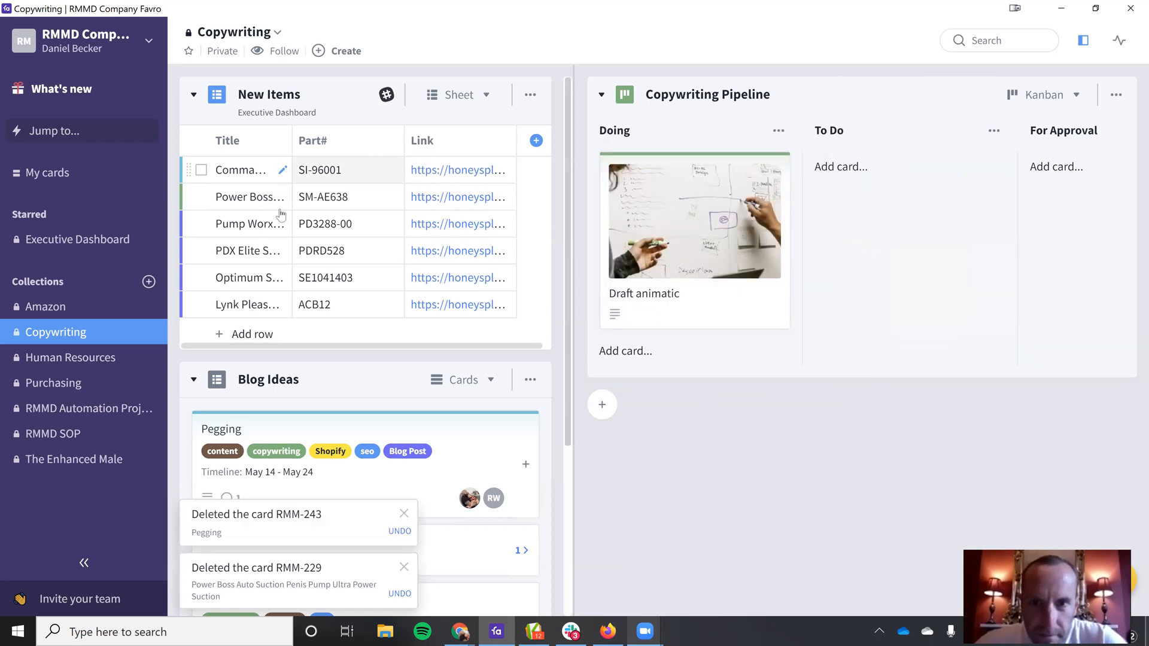
Step: Open the Lynk Pleasure Lube card, switch to Slack and read the direct messages with the copywriter
{"action": "left_click", "coordinate": [232, 306]}
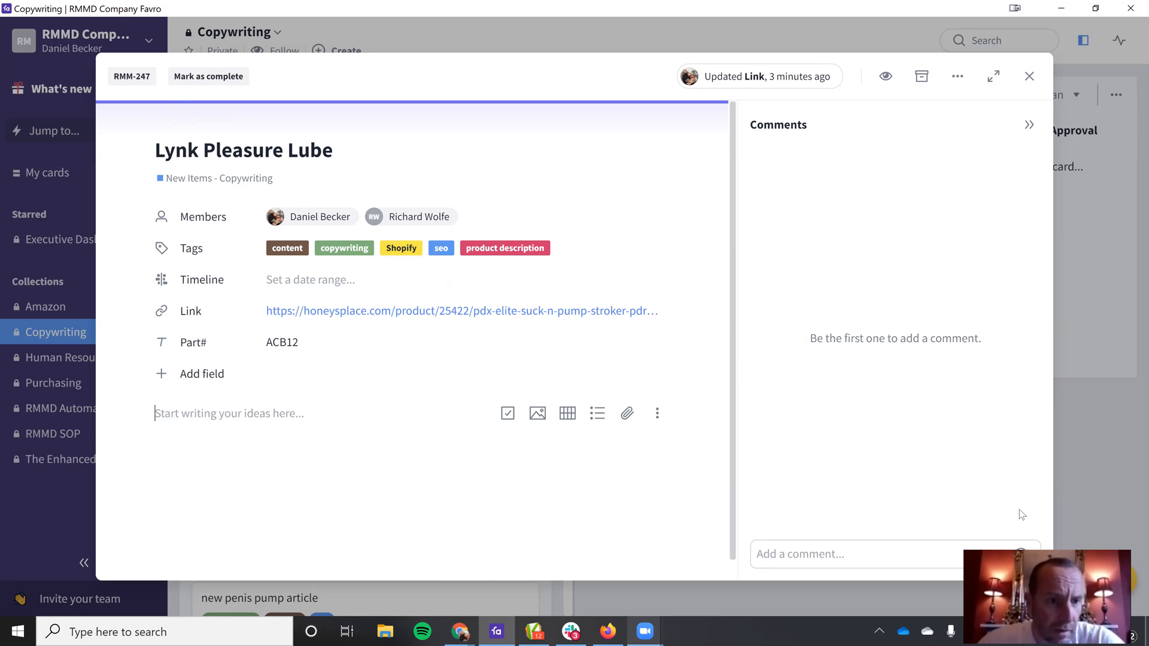
{"action": "left_click", "coordinate": [496, 632]}
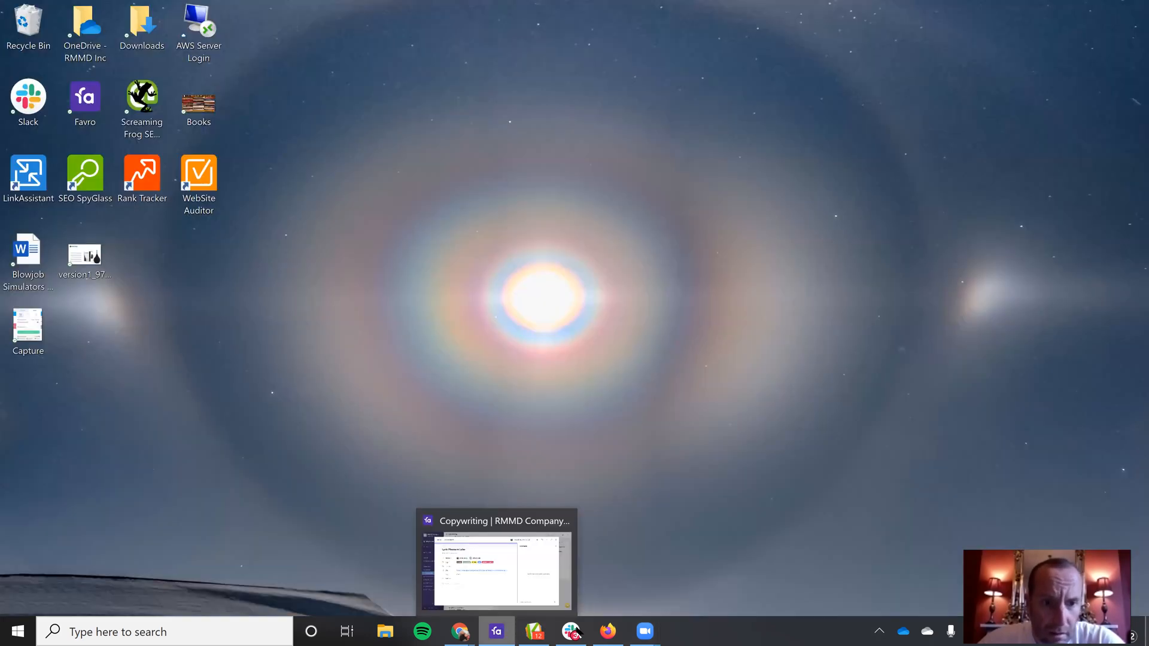
{"action": "left_click", "coordinate": [573, 632]}
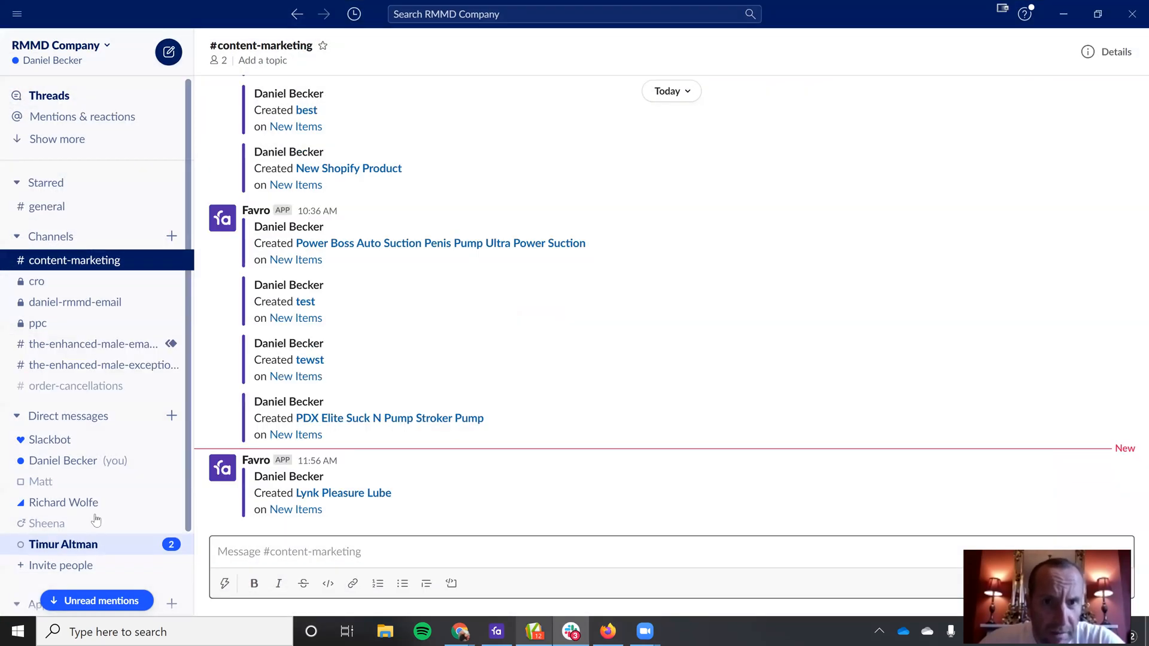
{"action": "left_click", "coordinate": [95, 502]}
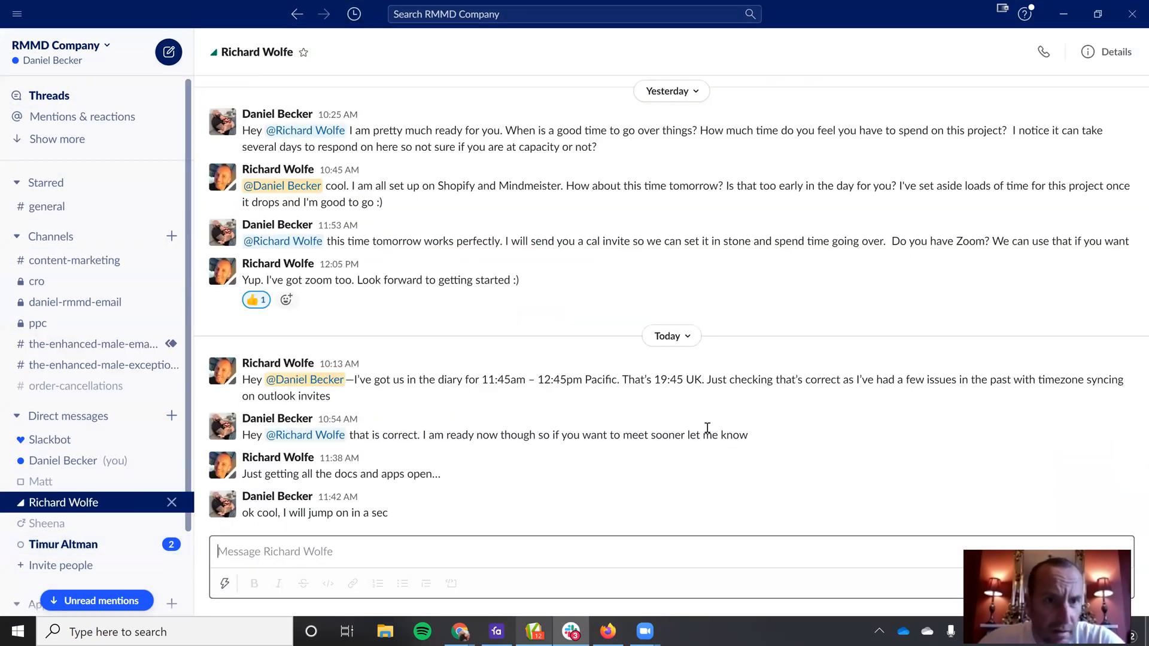
{"action": "scroll", "coordinate": [660, 180], "scroll_direction": "up", "scroll_amount": 5}
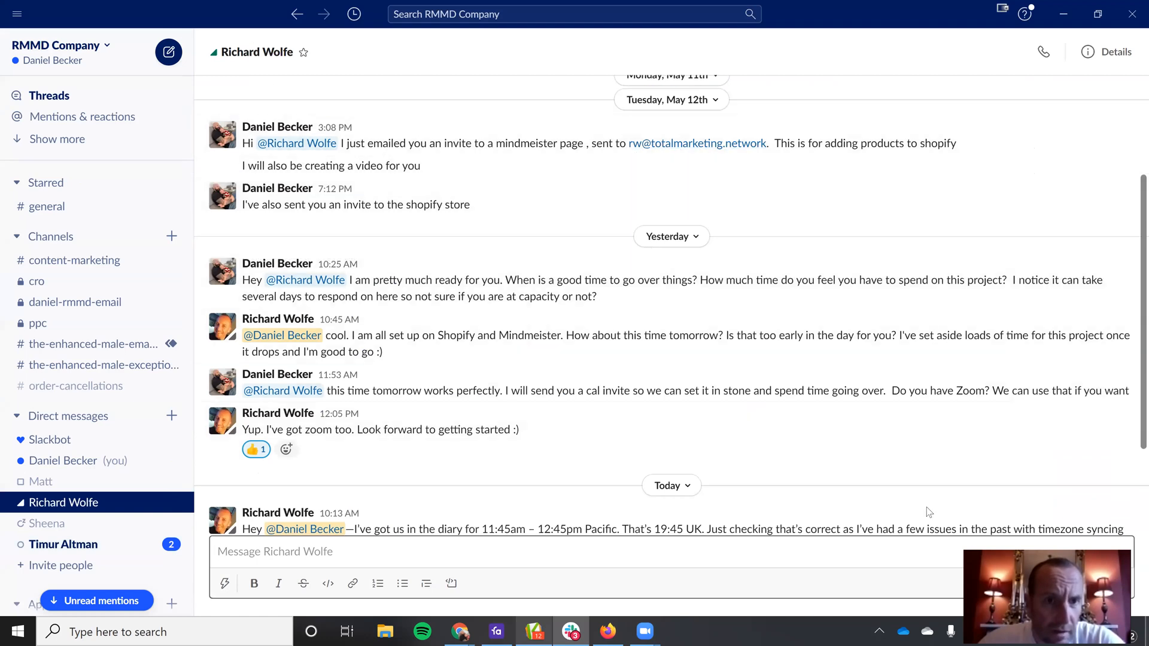
Step: Switch to the browser and open the Manage Users page of the Honey's Place account
{"action": "left_click", "coordinate": [472, 631]}
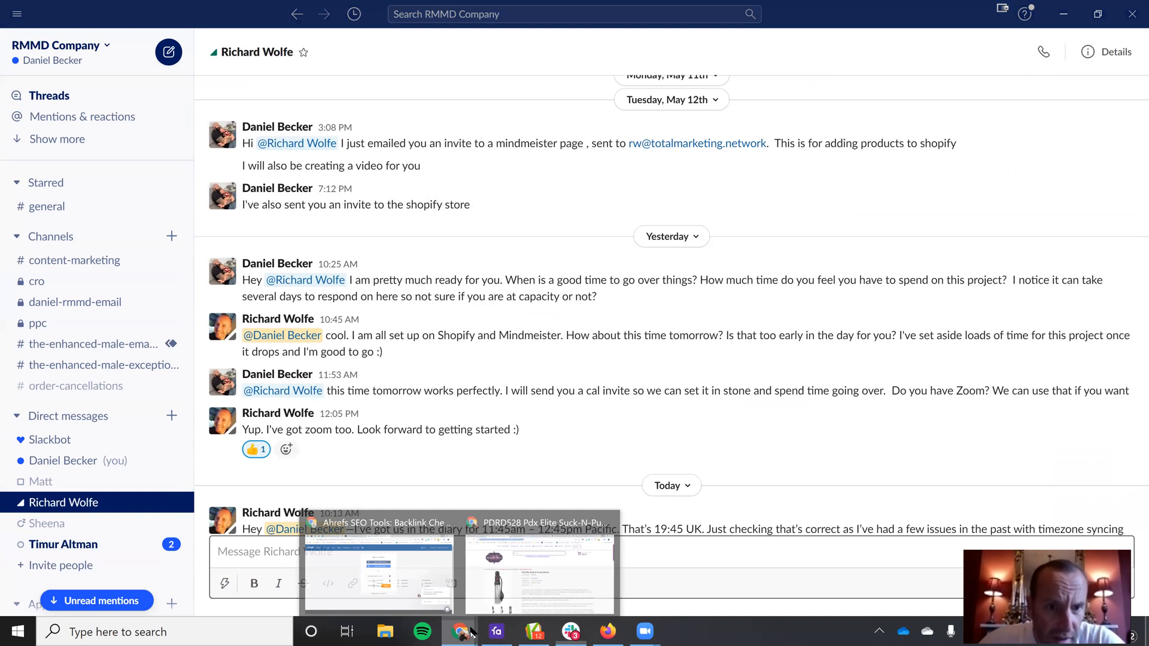
{"action": "left_click", "coordinate": [539, 568]}
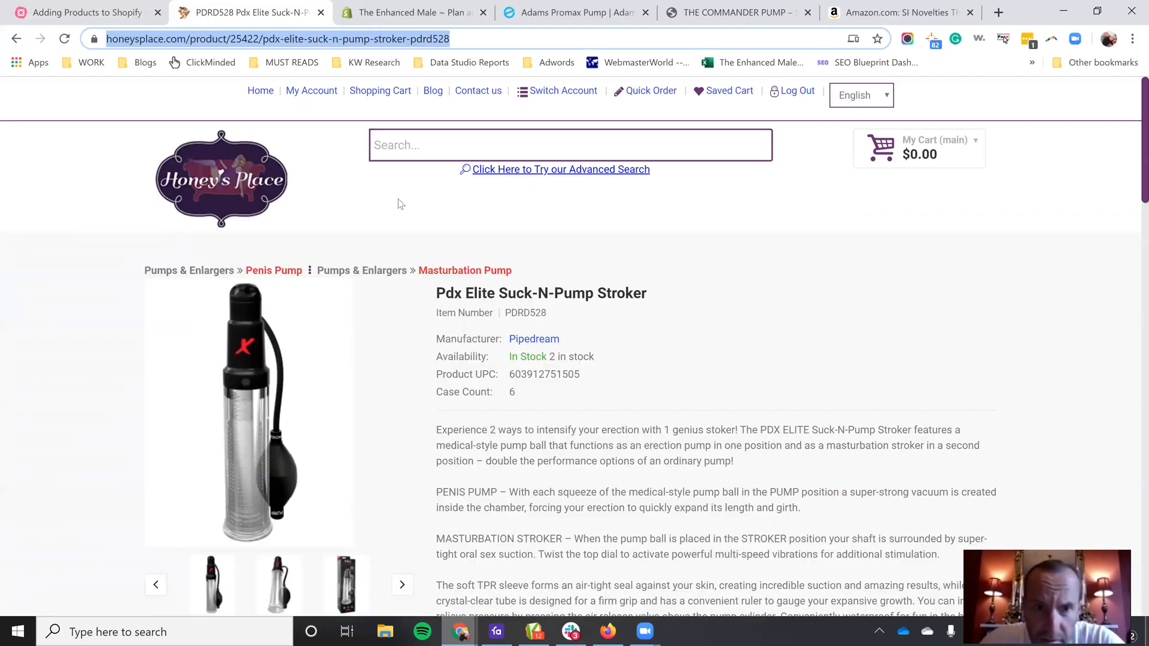
{"action": "left_click", "coordinate": [305, 92]}
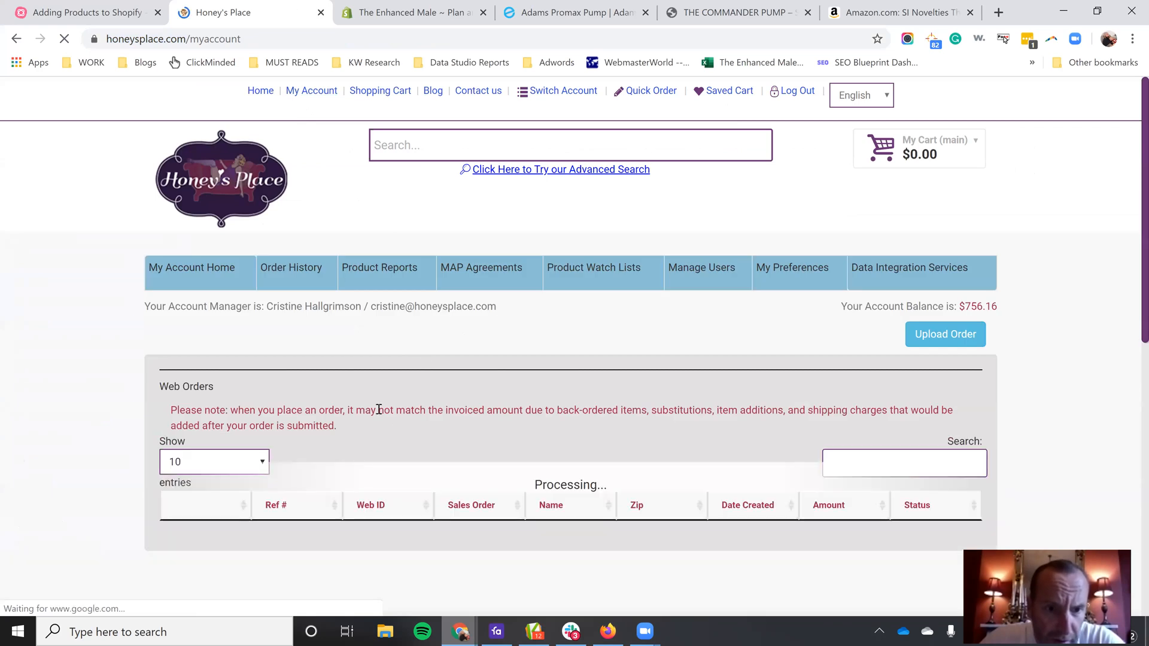
{"action": "left_click", "coordinate": [694, 278]}
{"action": "scroll", "coordinate": [305, 388], "scroll_direction": "down", "scroll_amount": 1}
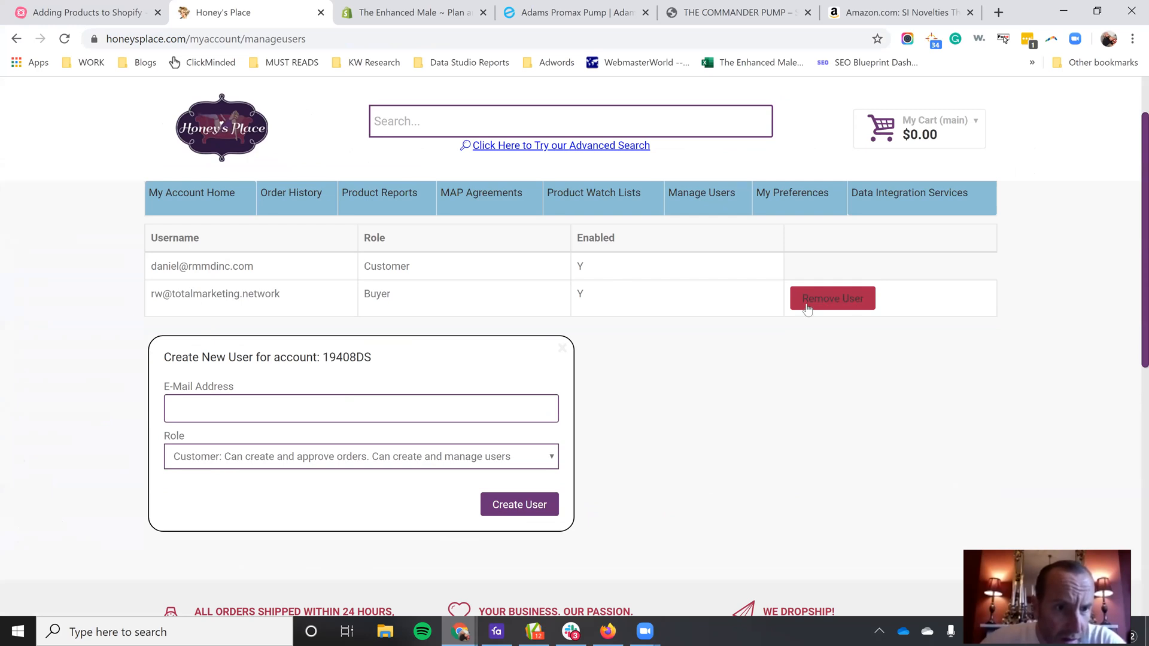
Step: Review the account's user list and select the e-mail address of the user with the Buyer role
{"action": "triple_click", "coordinate": [238, 295]}
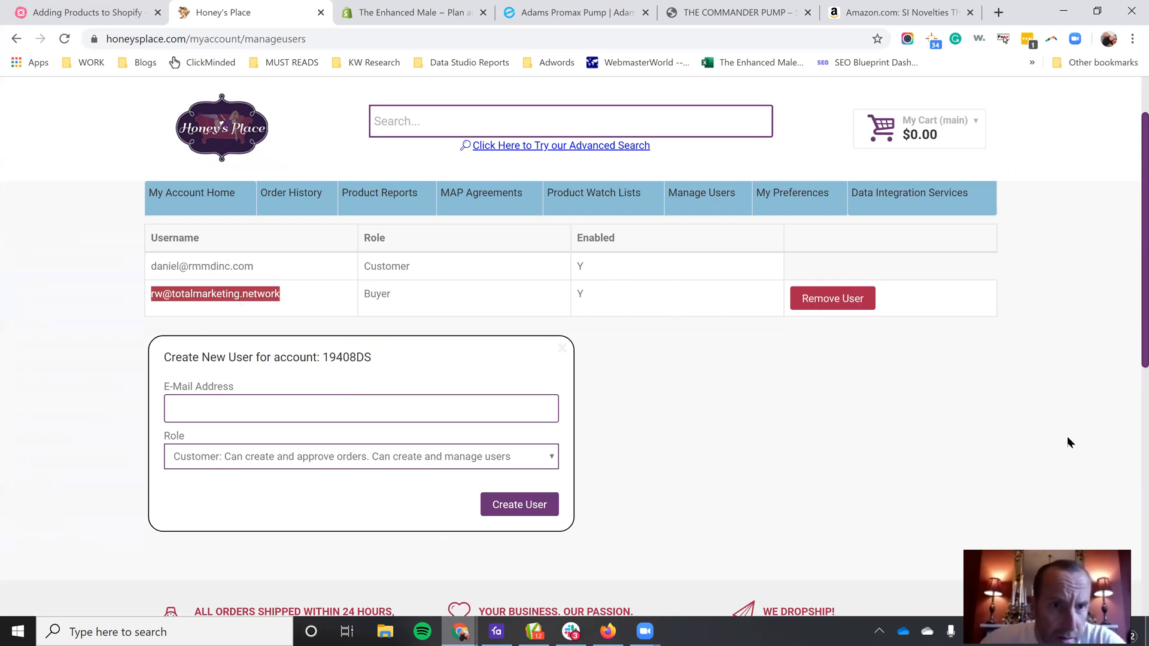
{"action": "scroll", "coordinate": [848, 522], "scroll_direction": "down", "scroll_amount": 1}
{"action": "scroll", "coordinate": [689, 526], "scroll_direction": "up", "scroll_amount": 2}
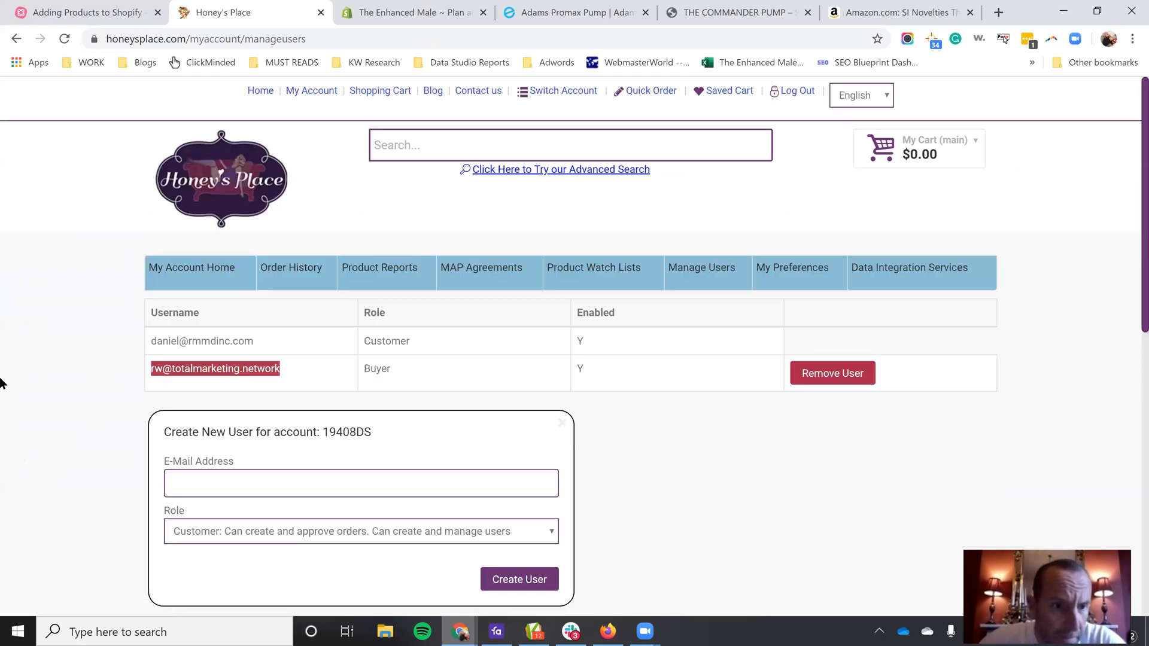
{"action": "left_click", "coordinate": [310, 375]}
{"action": "triple_click", "coordinate": [200, 372]}
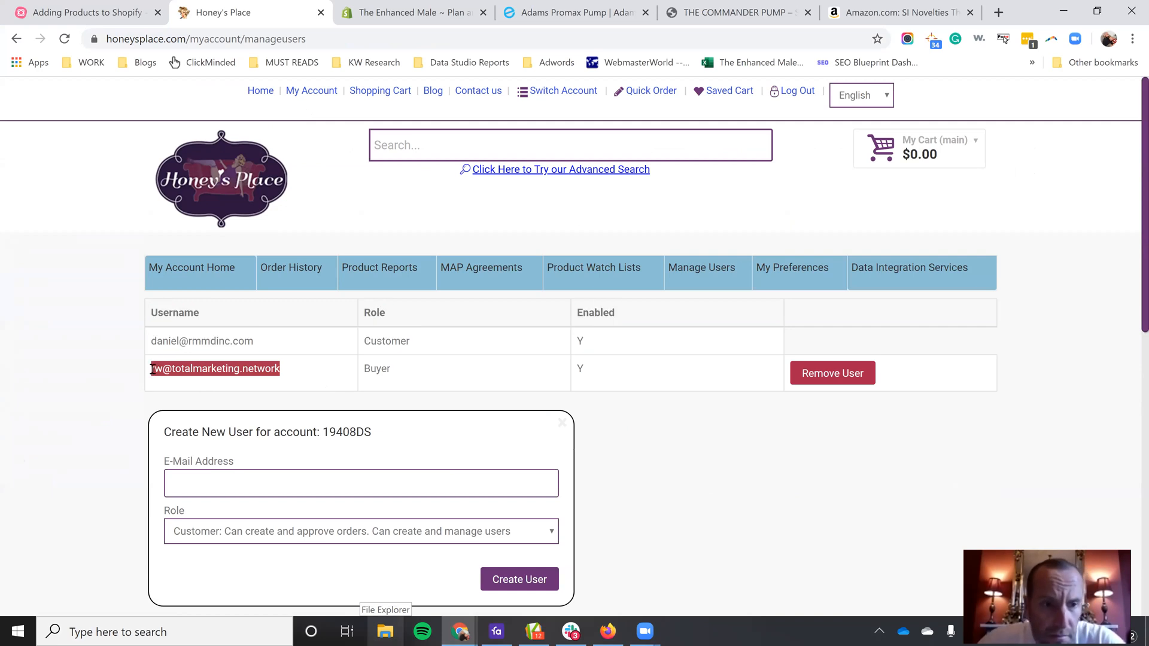
Step: Copy the Buyer user's e-mail address, then open the honeysplace.com login page in an incognito window and dismiss the newsletter sign-up
{"action": "key", "text": "ctrl+c"}
{"action": "key", "text": "ctrl+shift+n"}
{"action": "key", "text": "ctrl+v"}
{"action": "key", "text": "ctrl+a"}
{"action": "type", "text": "gh"}
{"action": "key", "text": "ctrl+z"}
{"action": "type", "text": "honey"}
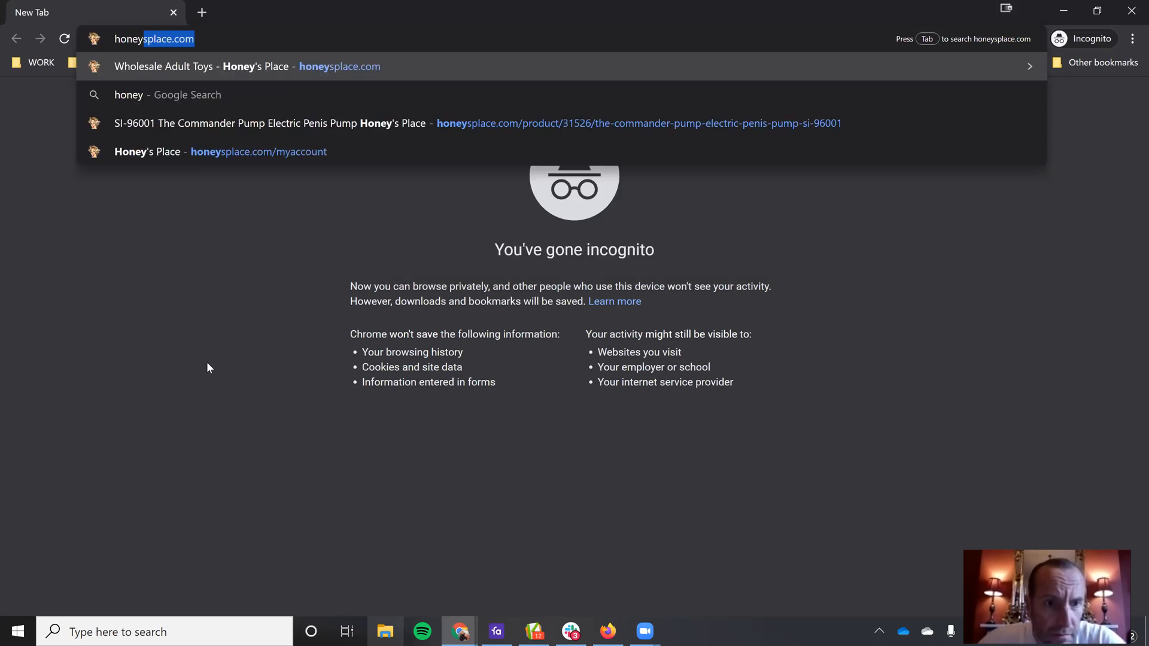
{"action": "key", "text": "Return"}
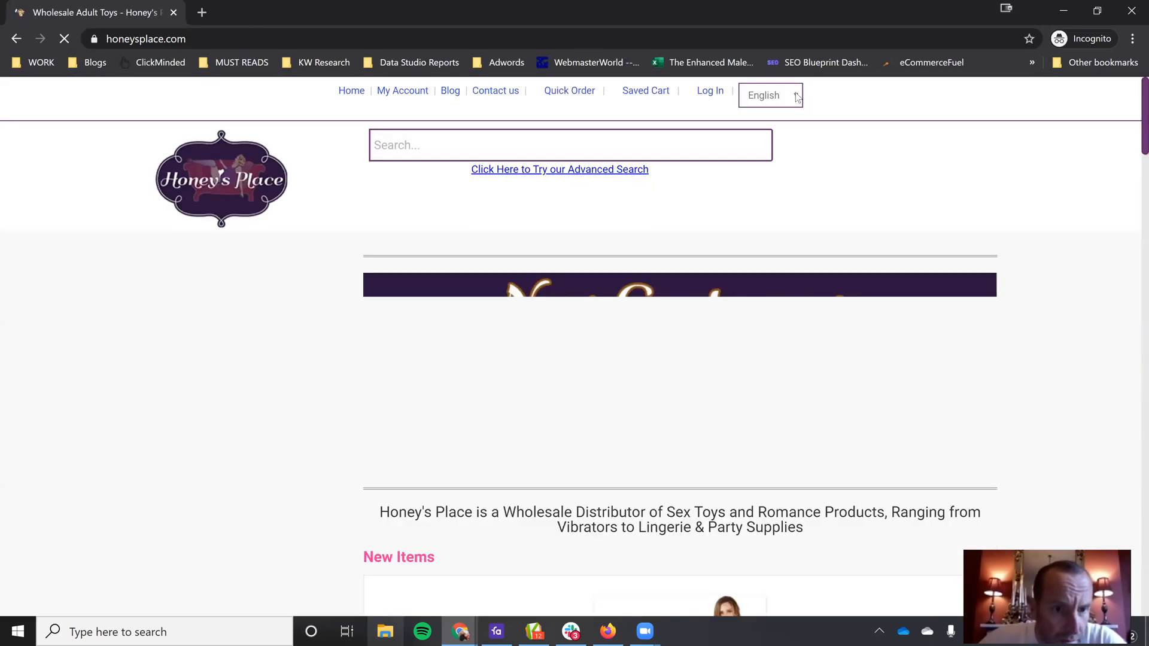
{"action": "left_click", "coordinate": [710, 91]}
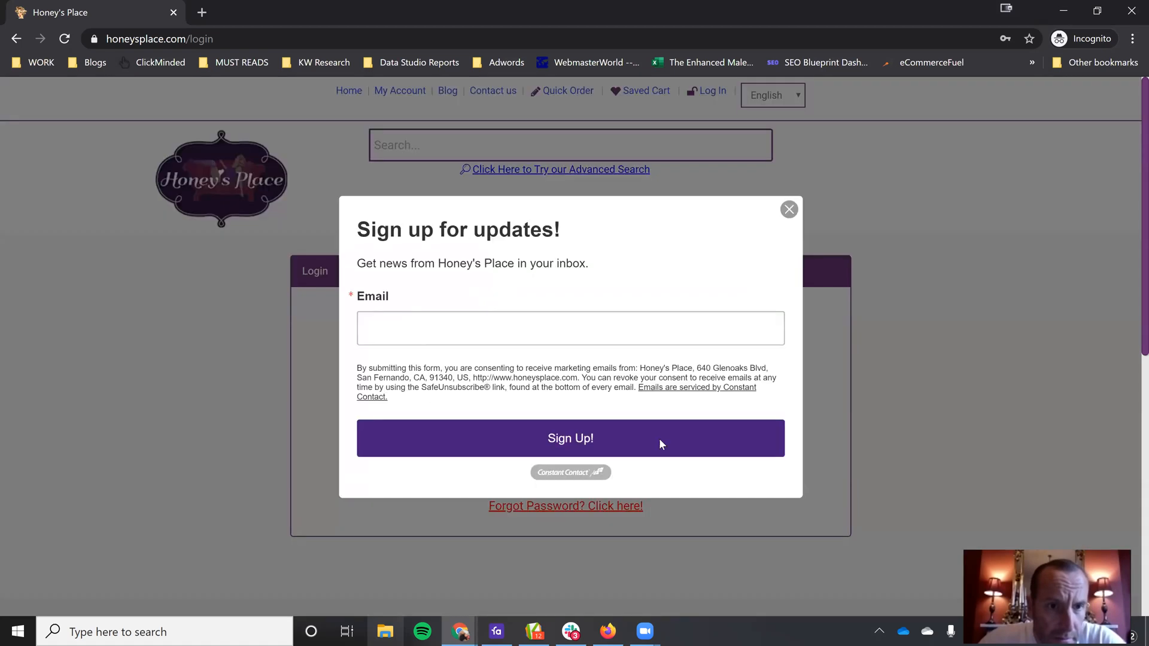
{"action": "left_click", "coordinate": [789, 210]}
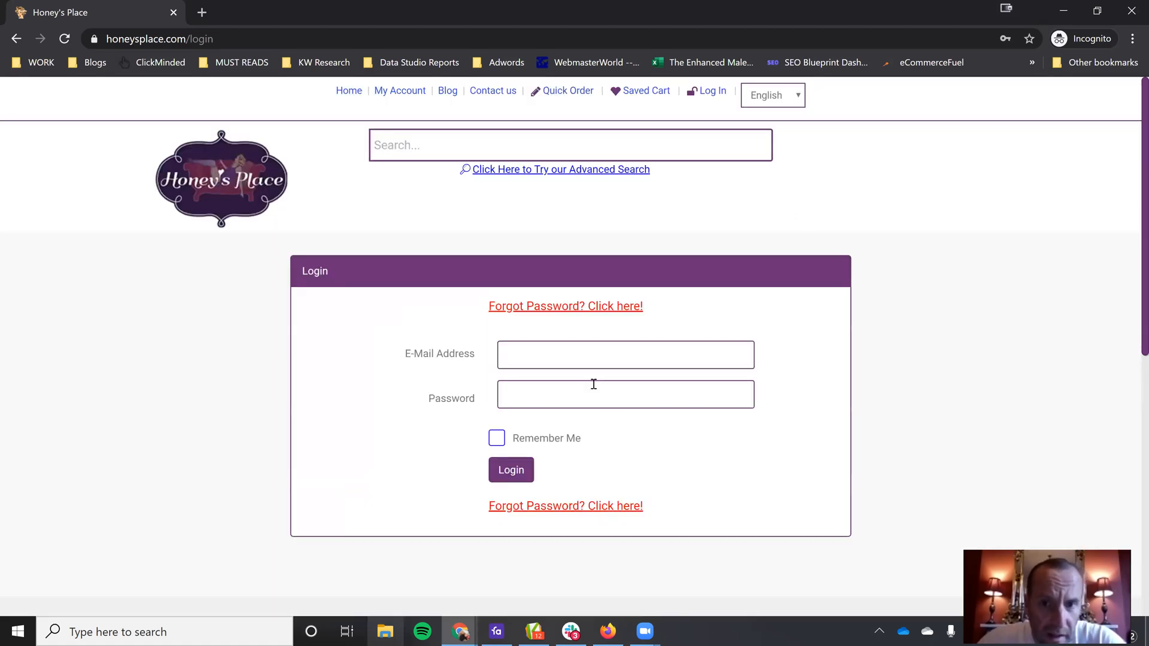
Step: Request a password reset link from the login page for the copied Buyer e-mail address
{"action": "left_click", "coordinate": [611, 516]}
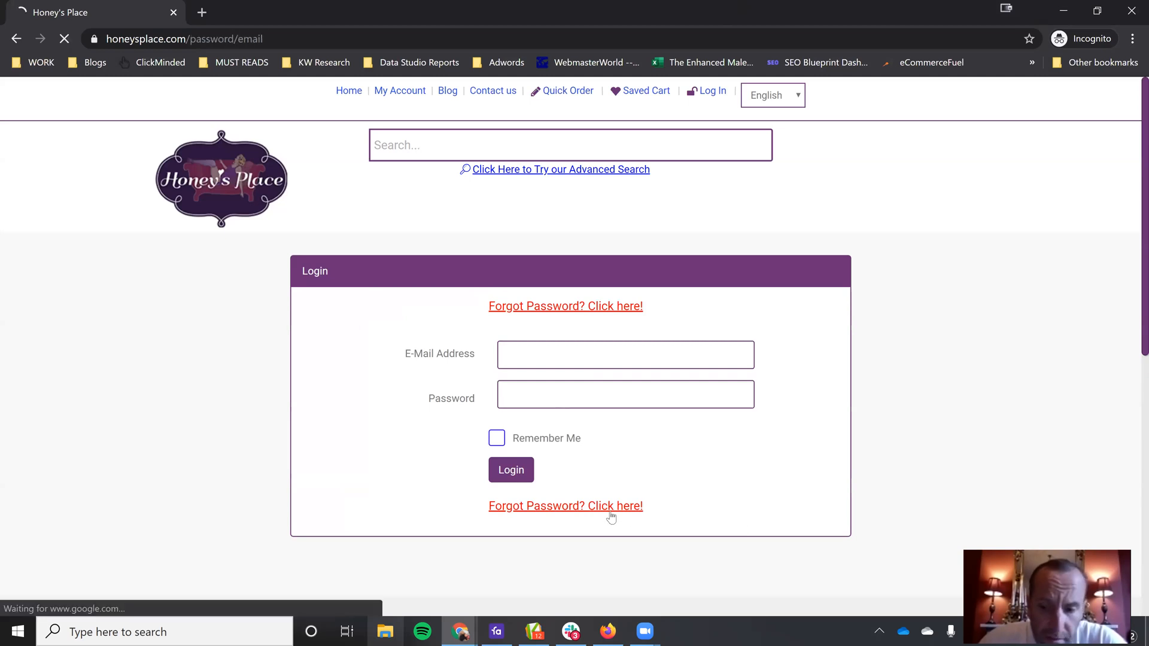
{"action": "left_click", "coordinate": [397, 312]}
{"action": "key", "text": "ctrl+v"}
{"action": "left_click", "coordinate": [565, 359]}
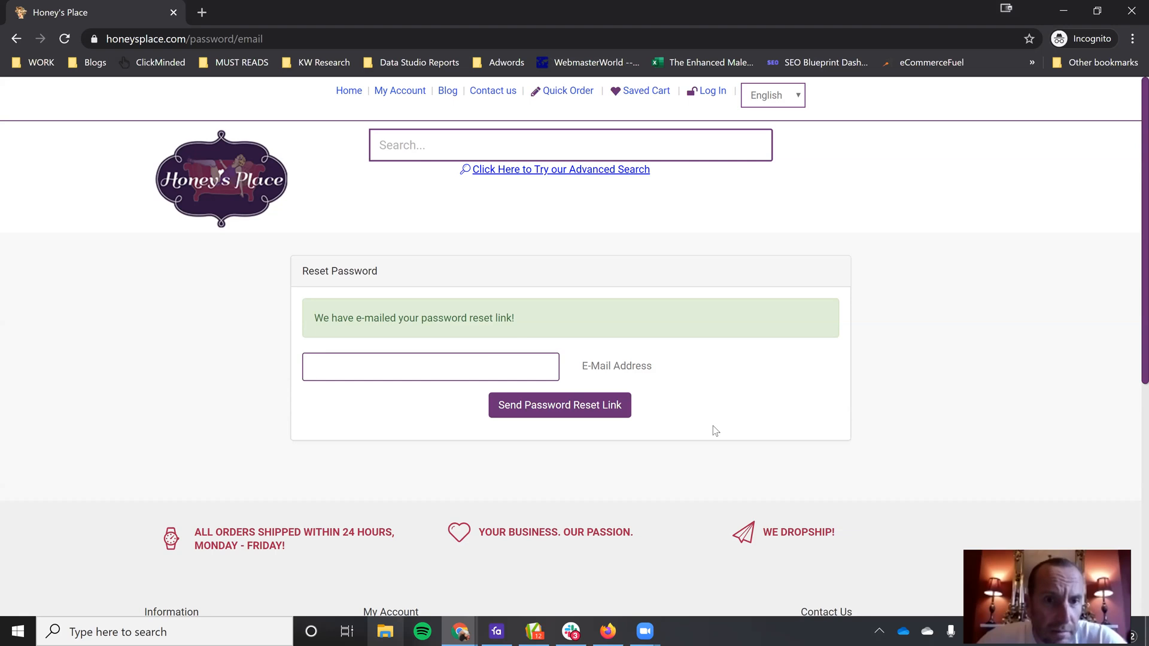
Step: Close the incognito window and leave the Manage Users page for the account home of the signed-in Honey's Place session
{"action": "left_click", "coordinate": [172, 12]}
{"action": "left_click", "coordinate": [172, 11]}
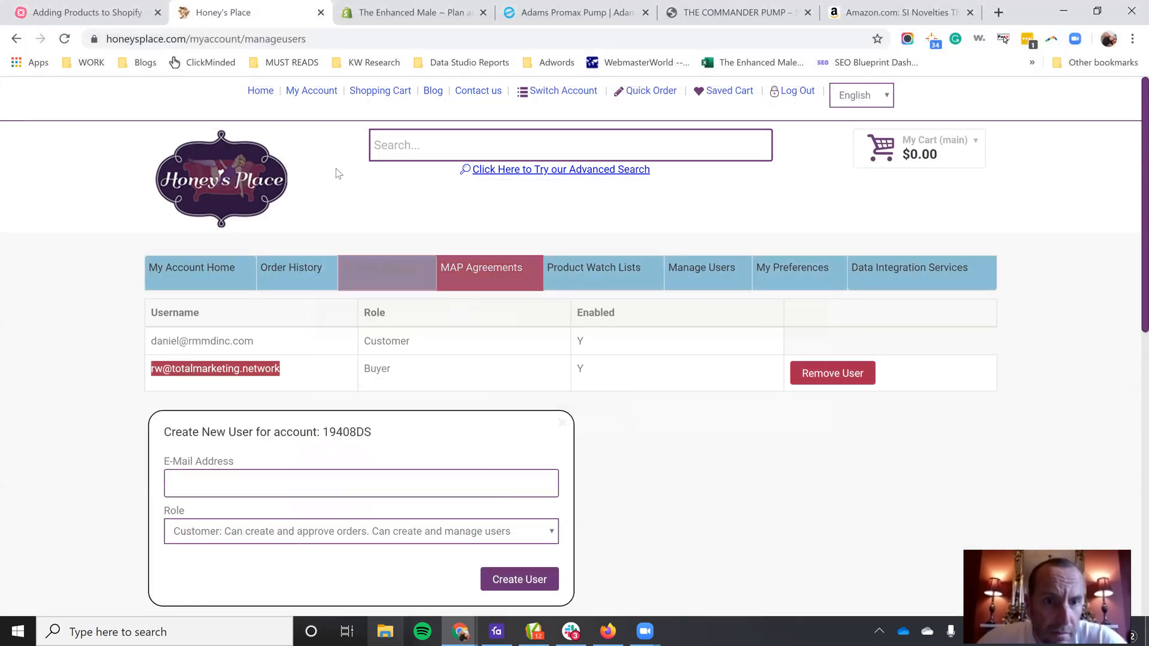
{"action": "left_click", "coordinate": [313, 91]}
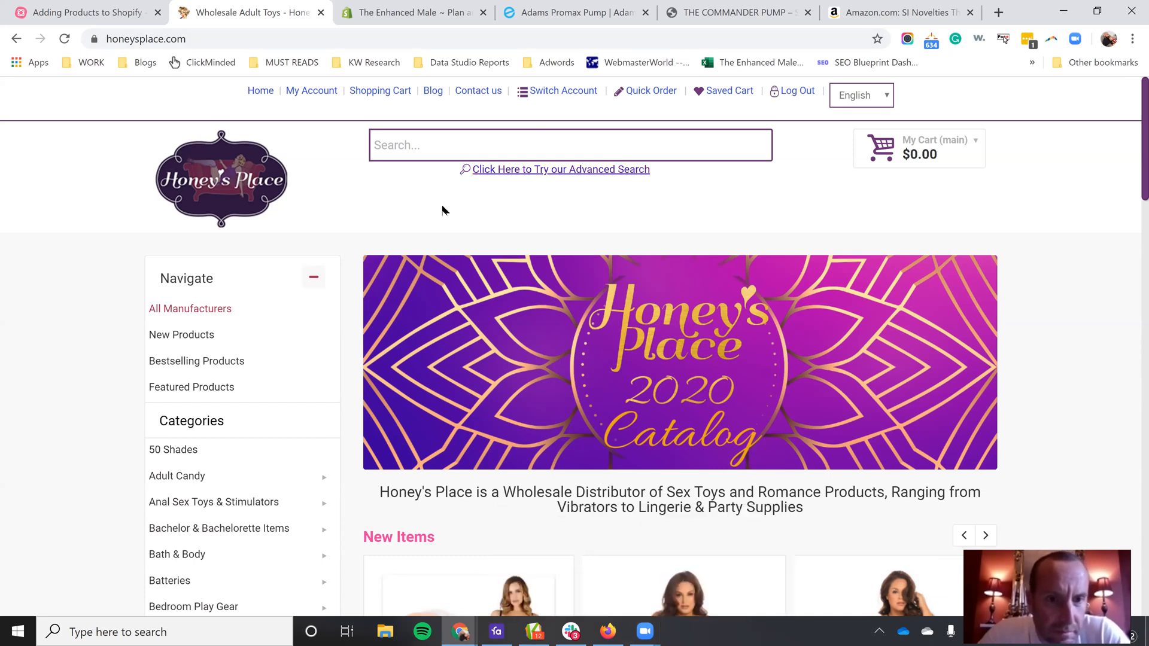
Step: Switch to Favro and delete the open Lynk Pleasure Lube card
{"action": "left_click", "coordinate": [488, 628]}
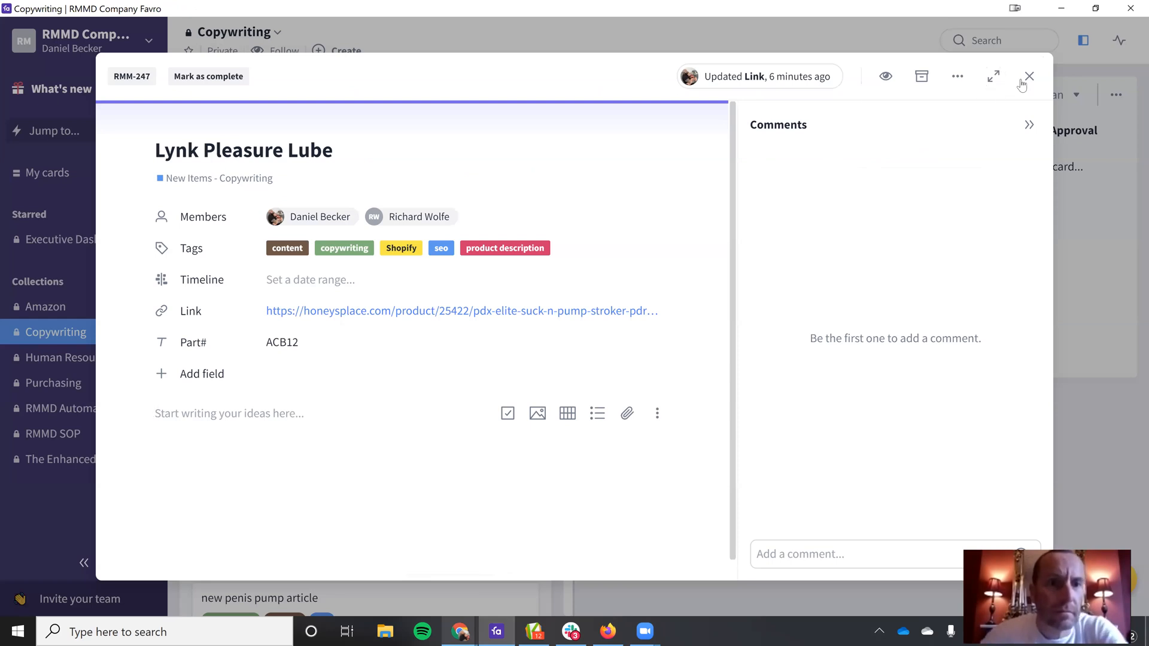
{"action": "left_click", "coordinate": [958, 76]}
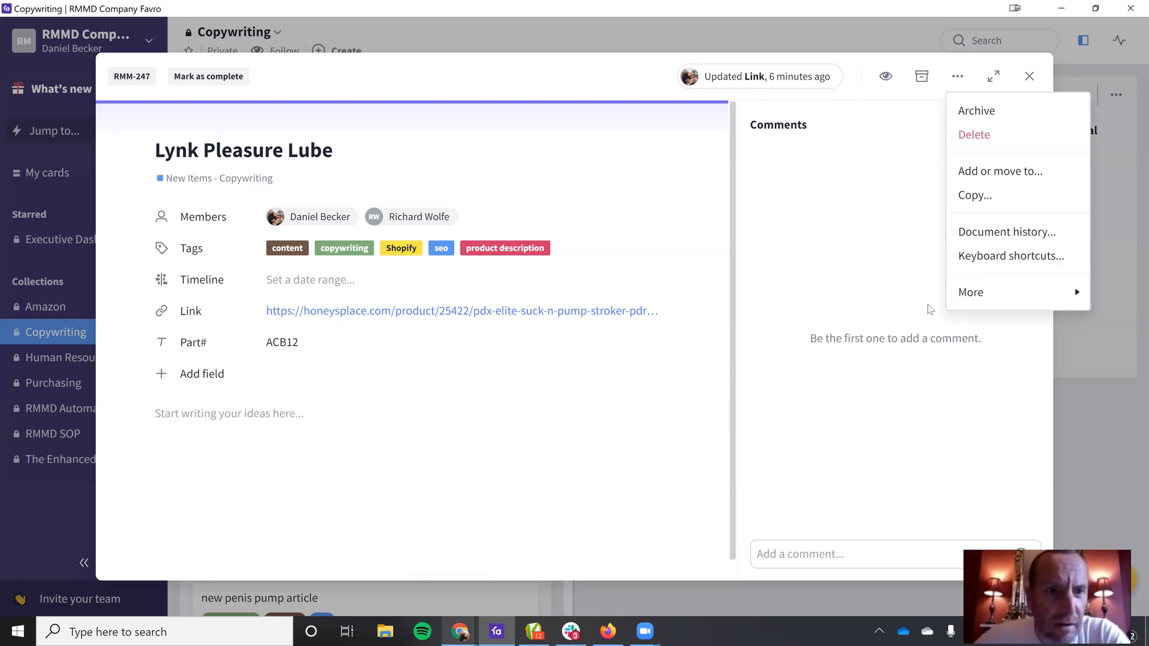
{"action": "left_click", "coordinate": [1017, 139]}
{"action": "left_click", "coordinate": [1023, 198]}
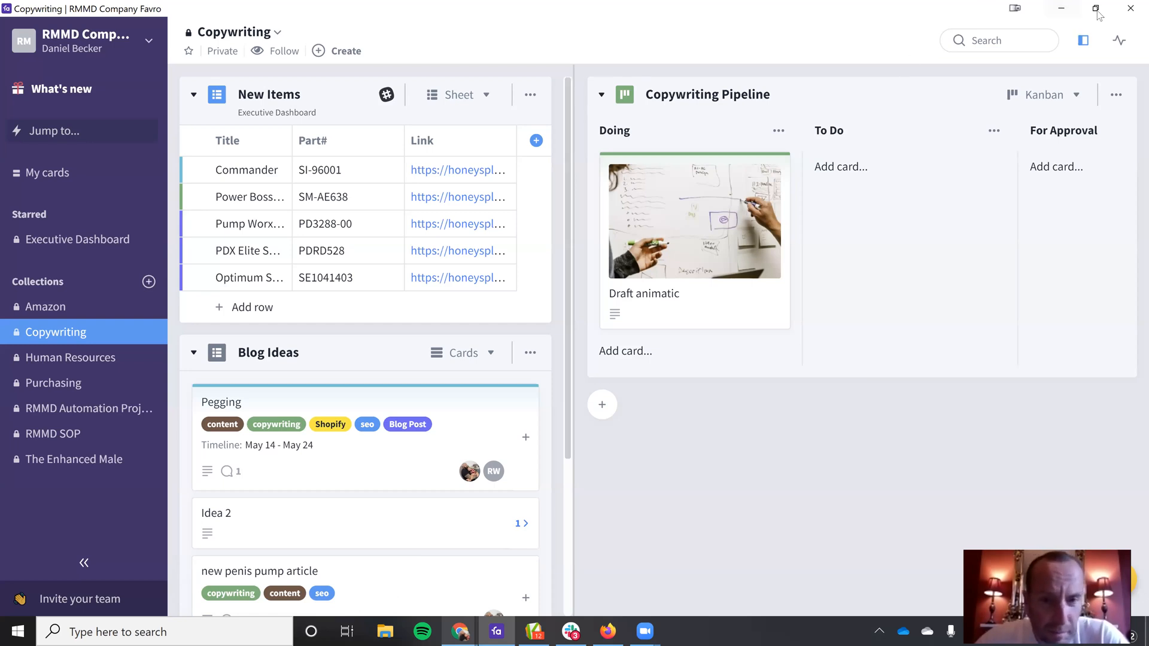
Step: Return to the Honey's Place home page in the browser and open the first New Items product to review its details
{"action": "left_click", "coordinate": [1062, 10]}
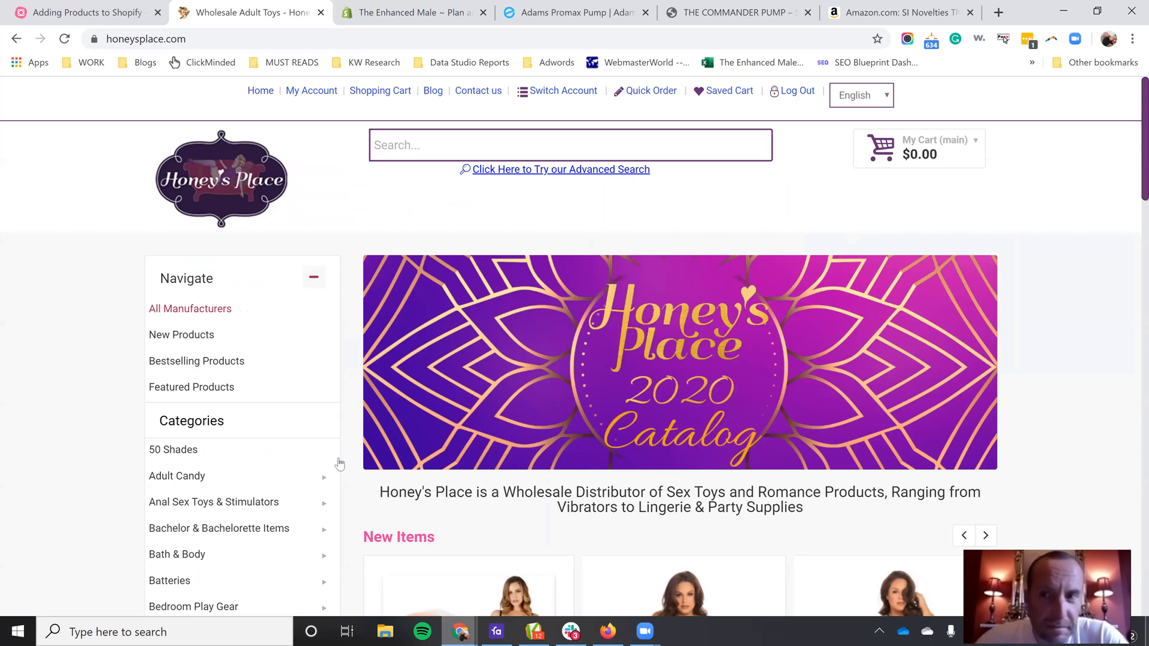
{"action": "scroll", "coordinate": [339, 464], "scroll_direction": "down", "scroll_amount": 1}
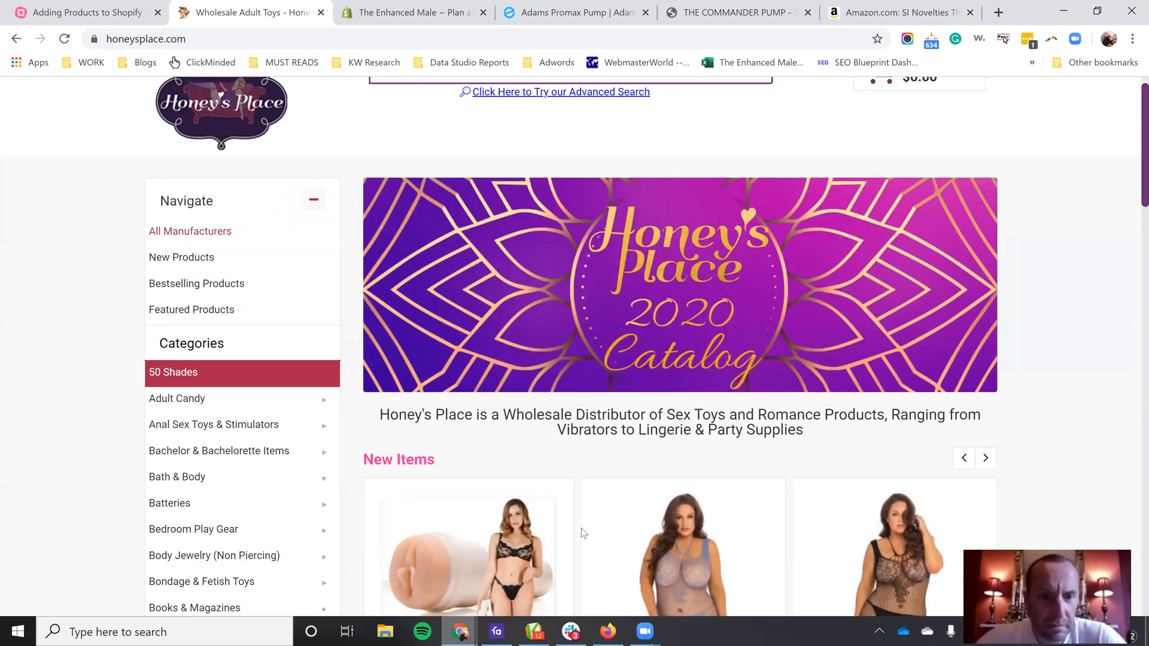
{"action": "scroll", "coordinate": [473, 542], "scroll_direction": "down", "scroll_amount": 2}
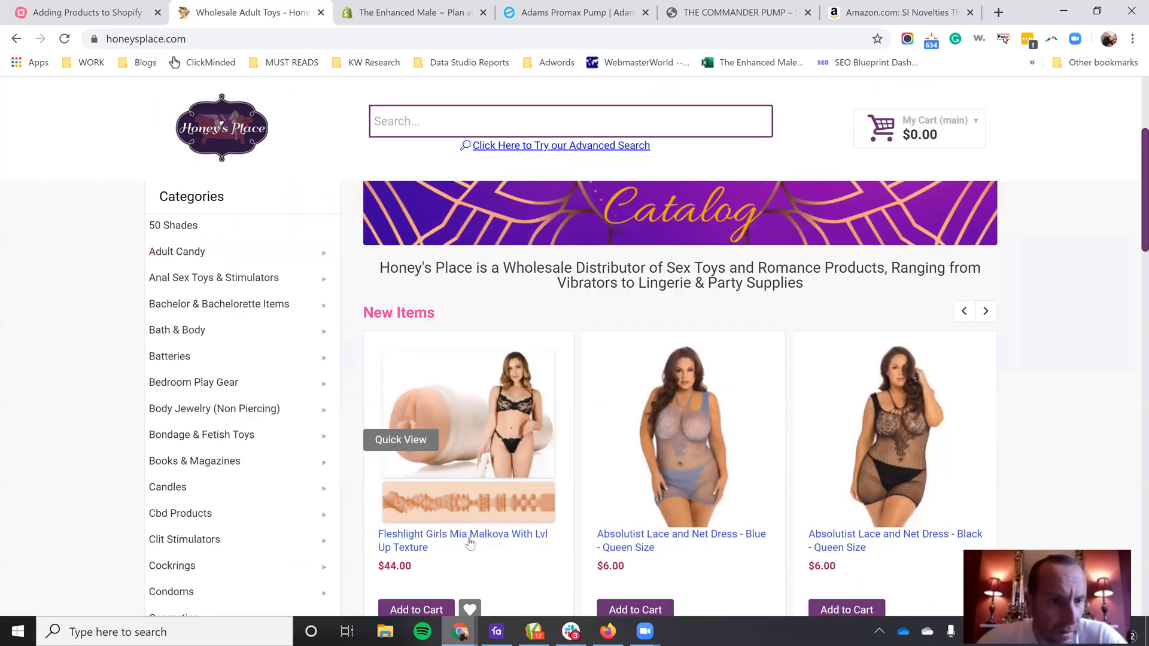
{"action": "left_click", "coordinate": [470, 543]}
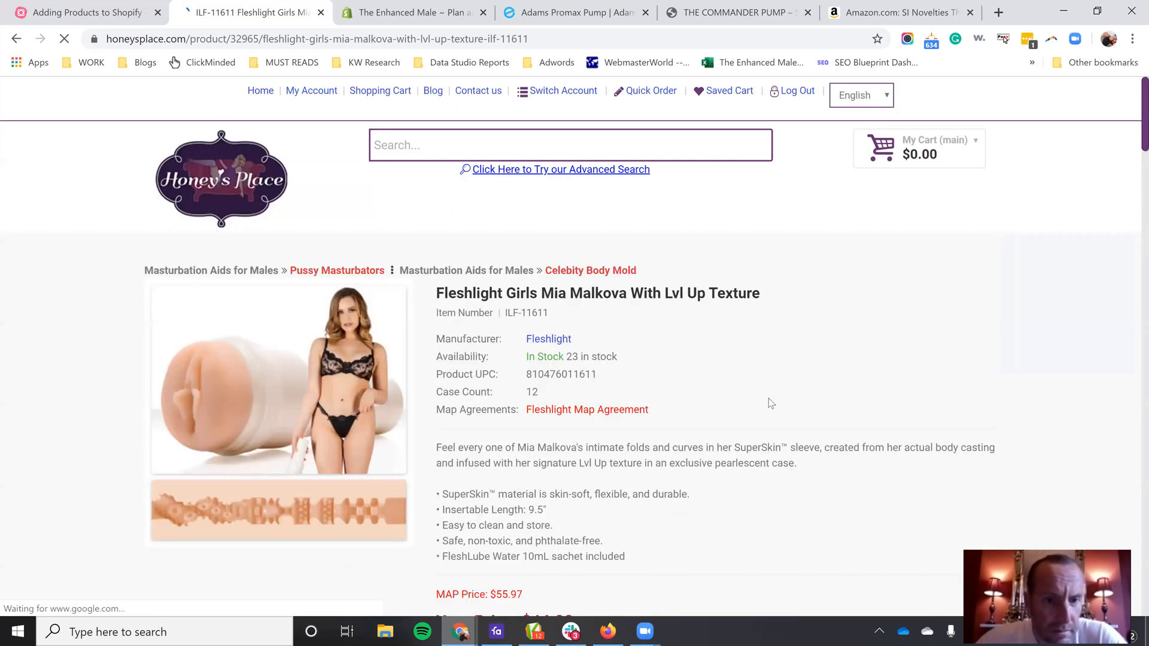
{"action": "scroll", "coordinate": [783, 398], "scroll_direction": "down", "scroll_amount": 2}
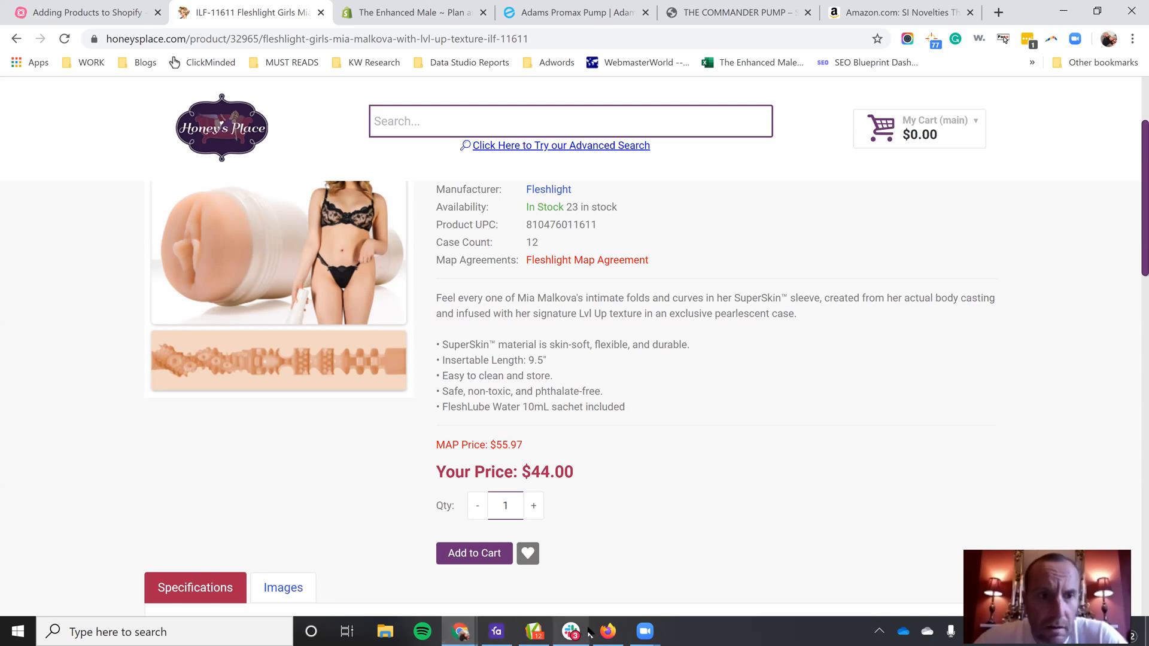
{"action": "left_click", "coordinate": [644, 631]}
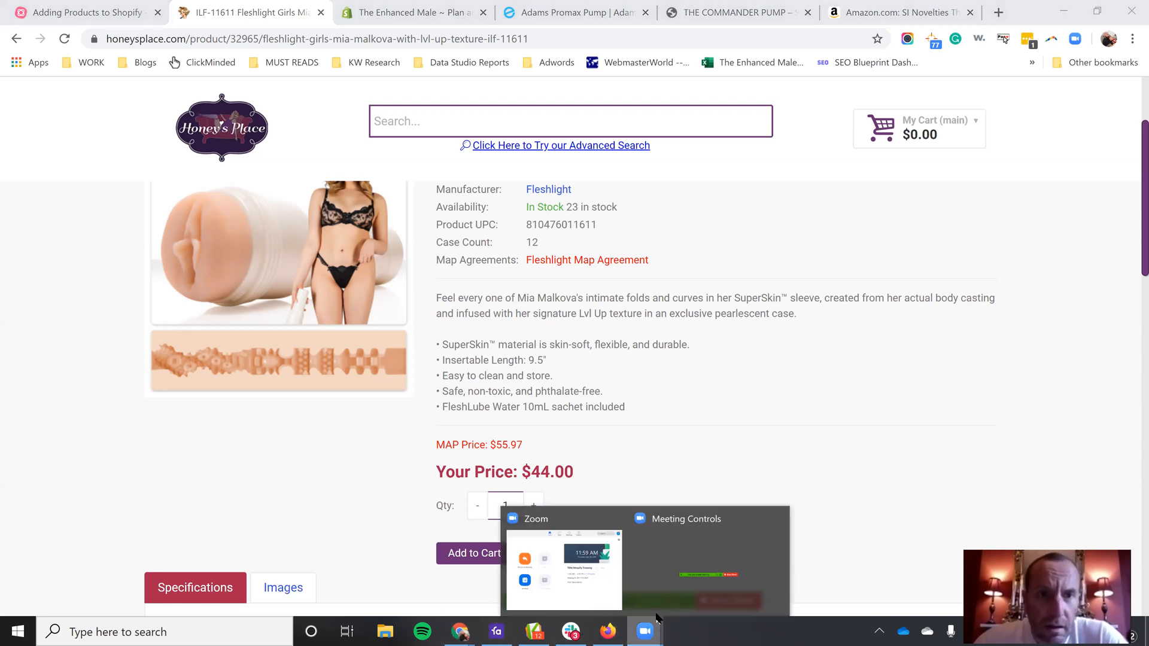
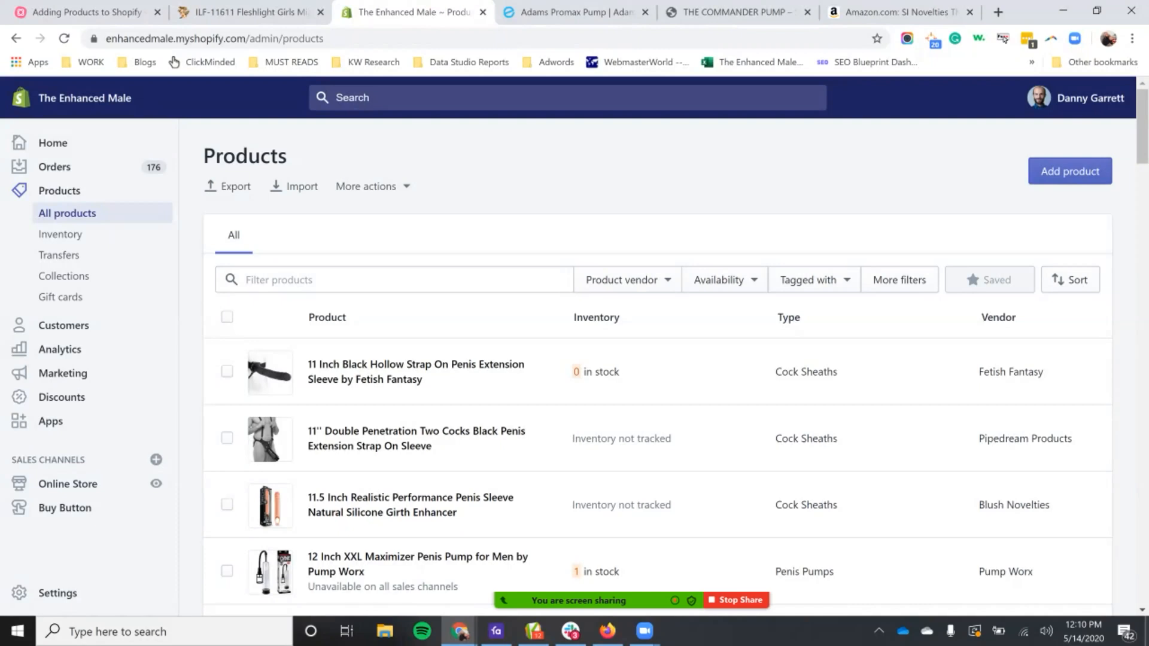
Step: Open a blank Add product form in Shopify, examine its fields from title to SEO listing, and return to the product list
{"action": "key", "text": "F5"}
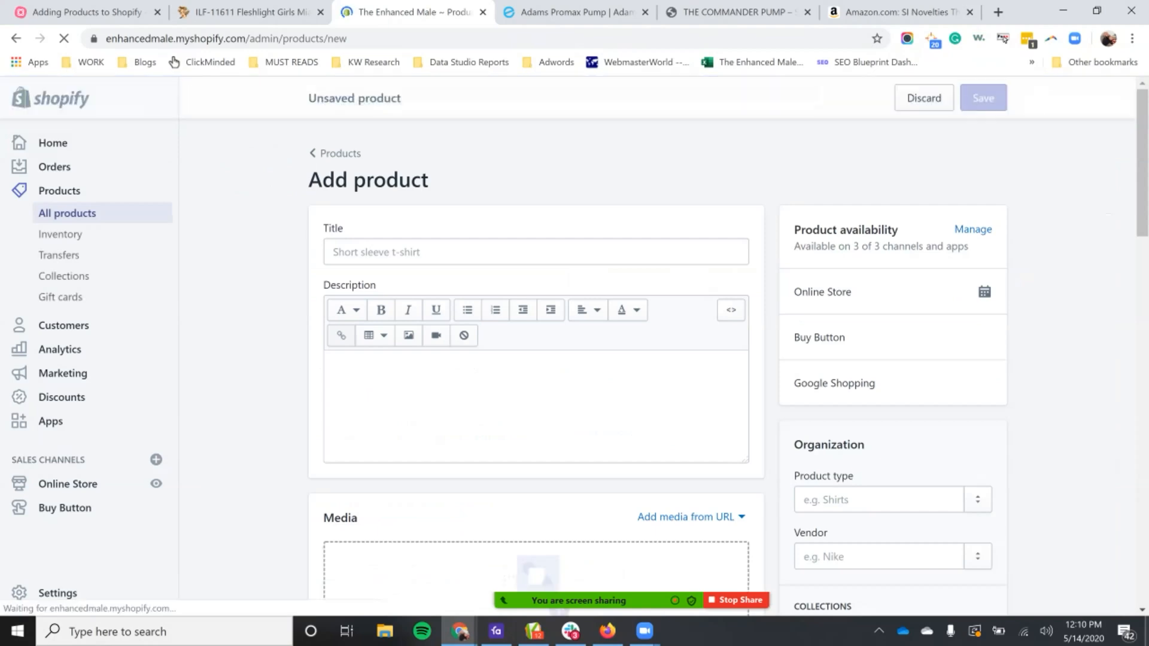
{"action": "scroll", "coordinate": [536, 359], "scroll_direction": "down", "scroll_amount": 9}
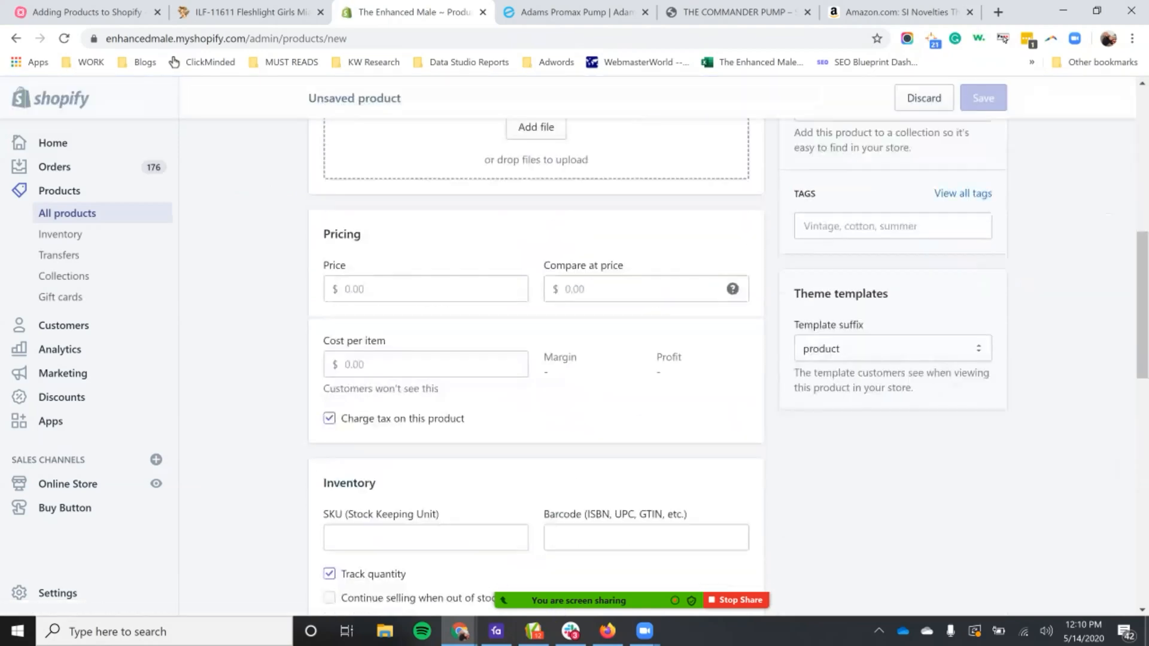
{"action": "scroll", "coordinate": [535, 359], "scroll_direction": "down", "scroll_amount": 12}
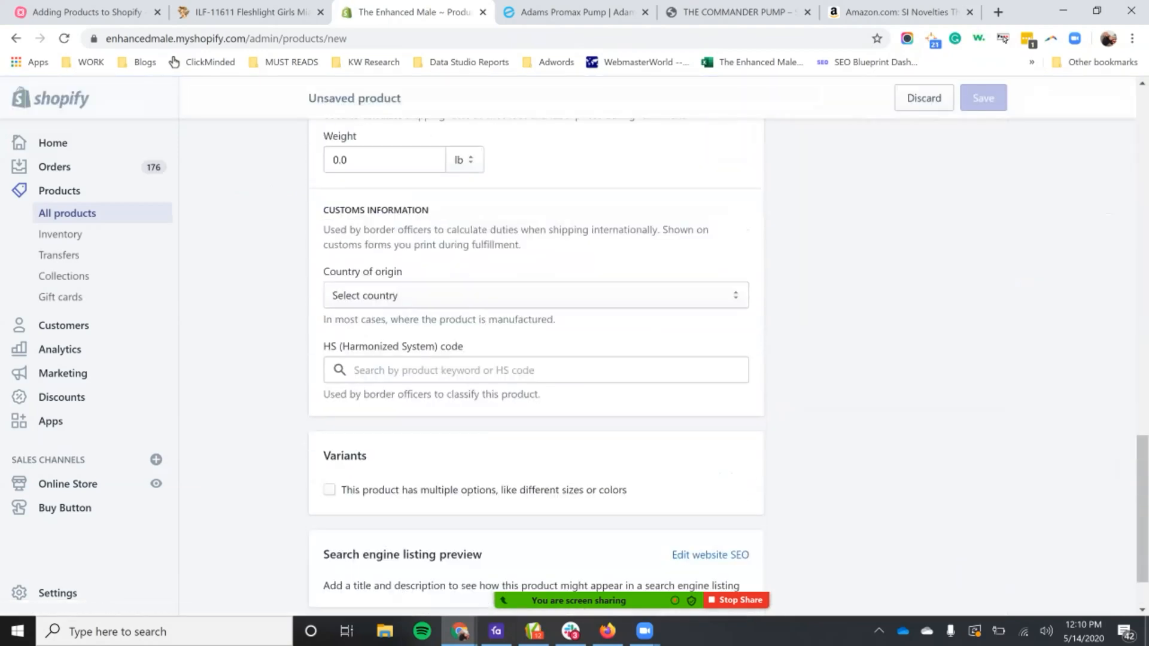
{"action": "scroll", "coordinate": [536, 359], "scroll_direction": "up", "scroll_amount": 20}
{"action": "left_click", "coordinate": [535, 252]}
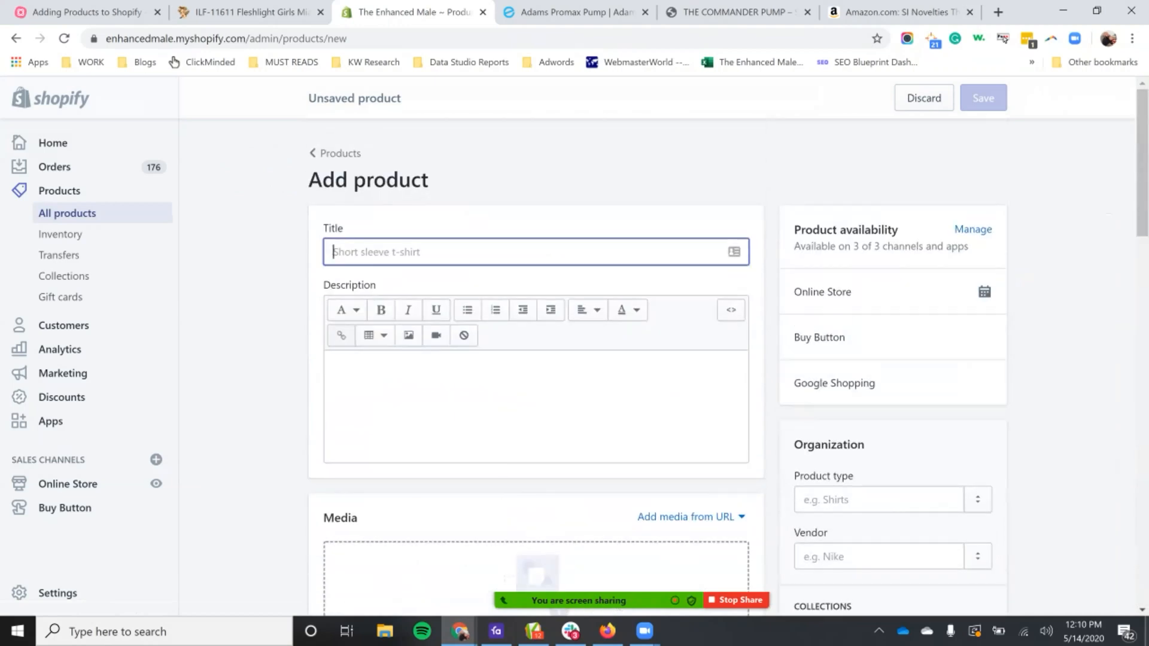
{"action": "scroll", "coordinate": [535, 252], "scroll_direction": "down", "scroll_amount": 1}
{"action": "scroll", "coordinate": [536, 359], "scroll_direction": "down", "scroll_amount": 15}
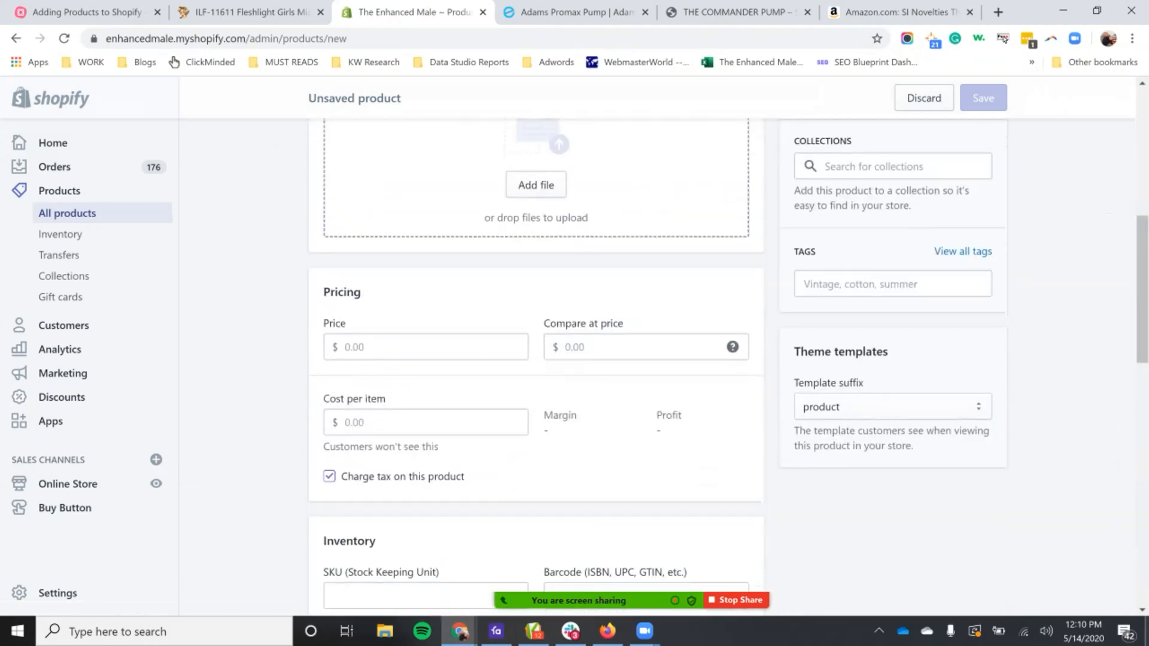
{"action": "scroll", "coordinate": [536, 359], "scroll_direction": "up", "scroll_amount": 15}
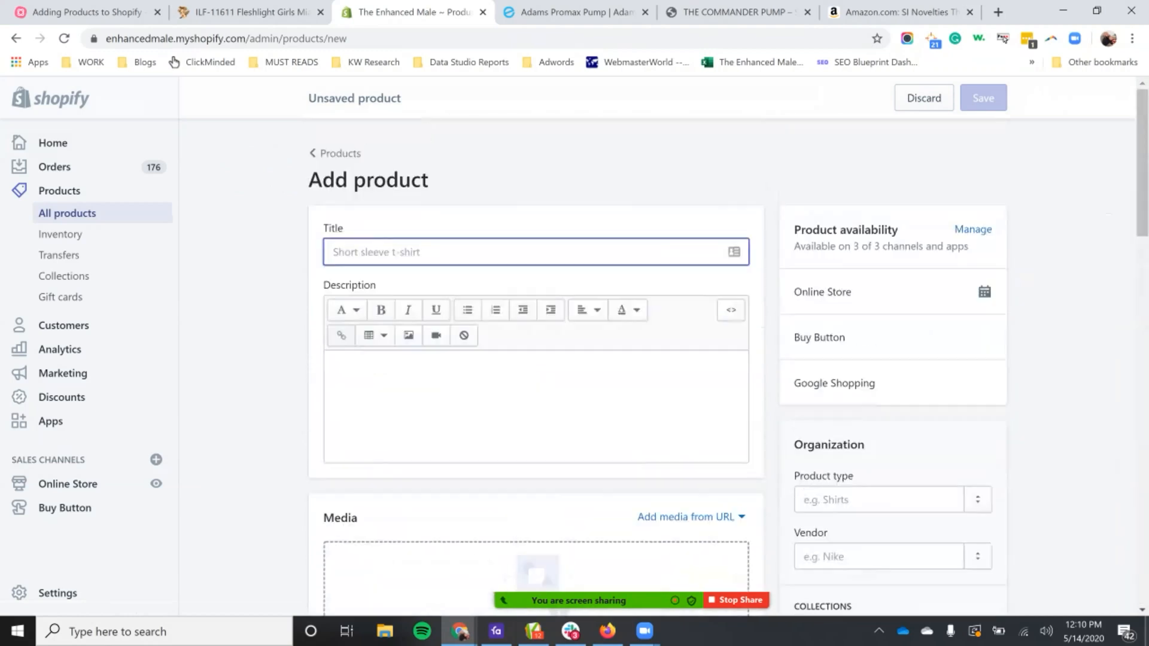
{"action": "left_click", "coordinate": [339, 154]}
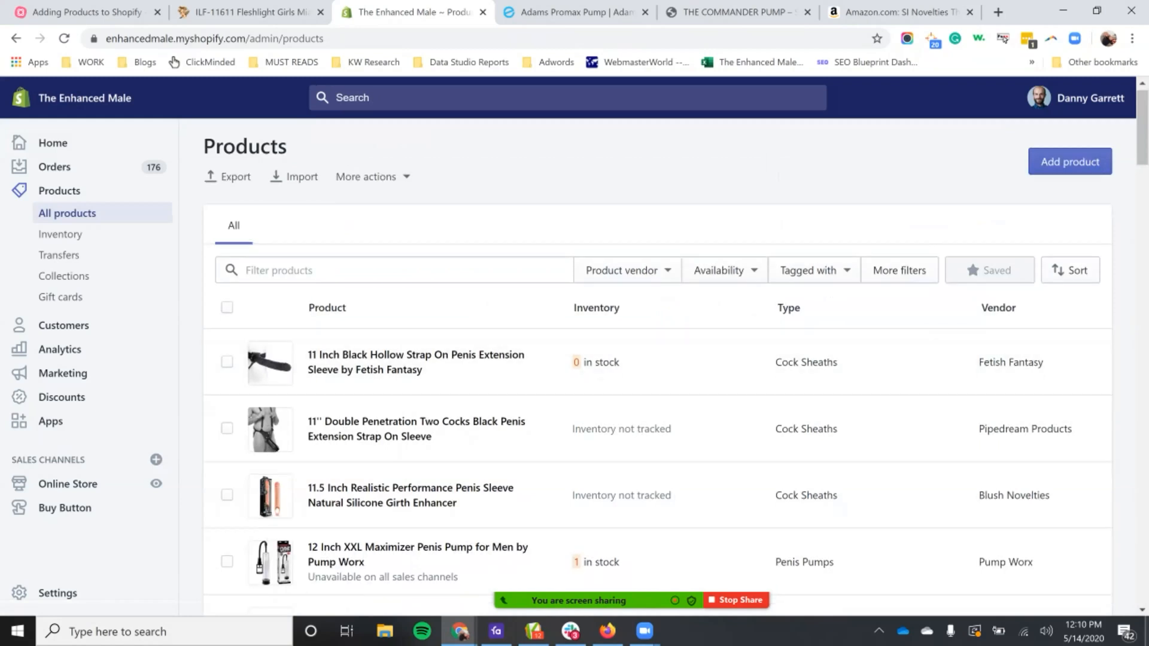
{"action": "scroll", "coordinate": [559, 280], "scroll_direction": "down", "scroll_amount": 4}
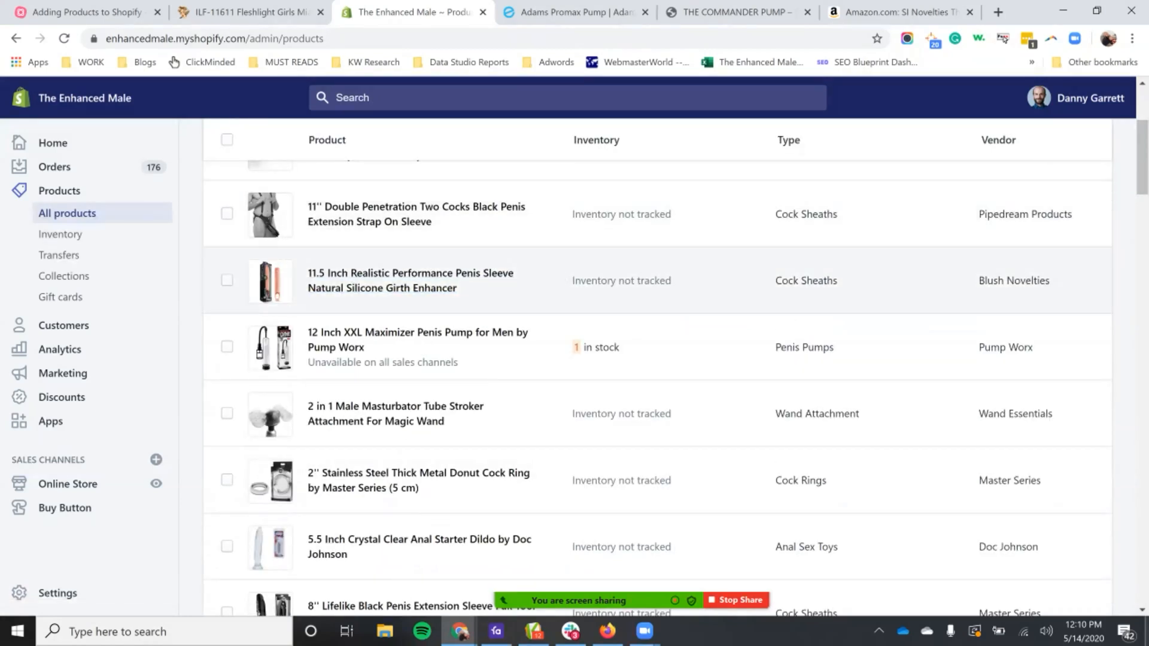
{"action": "scroll", "coordinate": [559, 347], "scroll_direction": "up", "scroll_amount": 4}
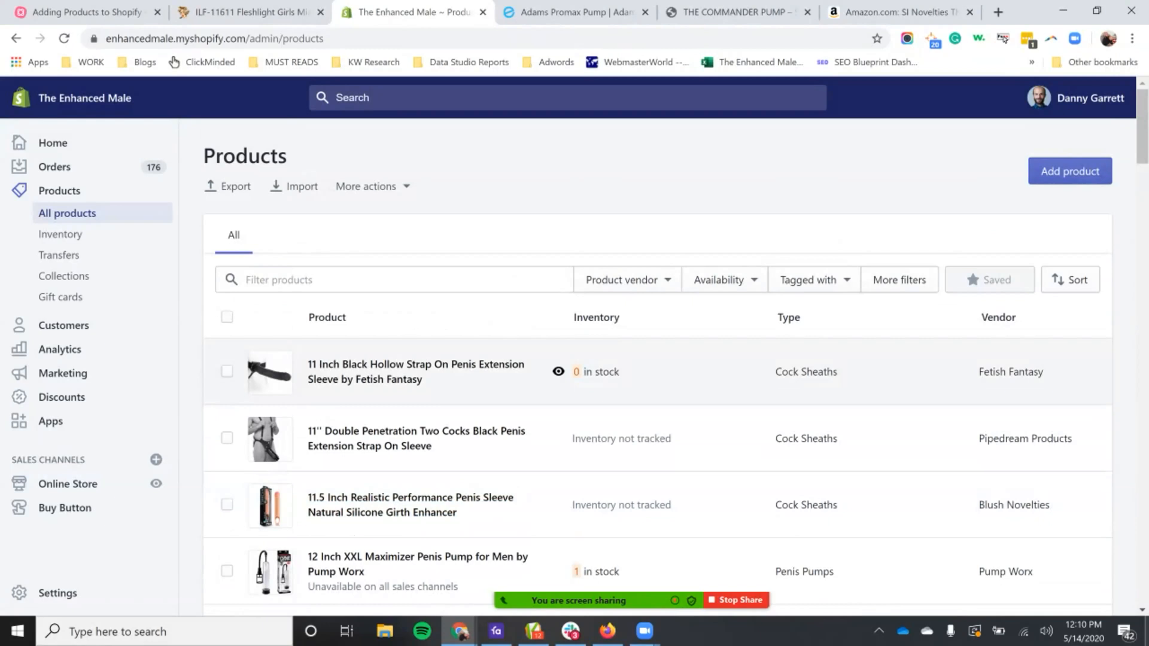
{"action": "left_click_drag", "start_coordinate": [781, 371], "coordinate": [827, 373]}
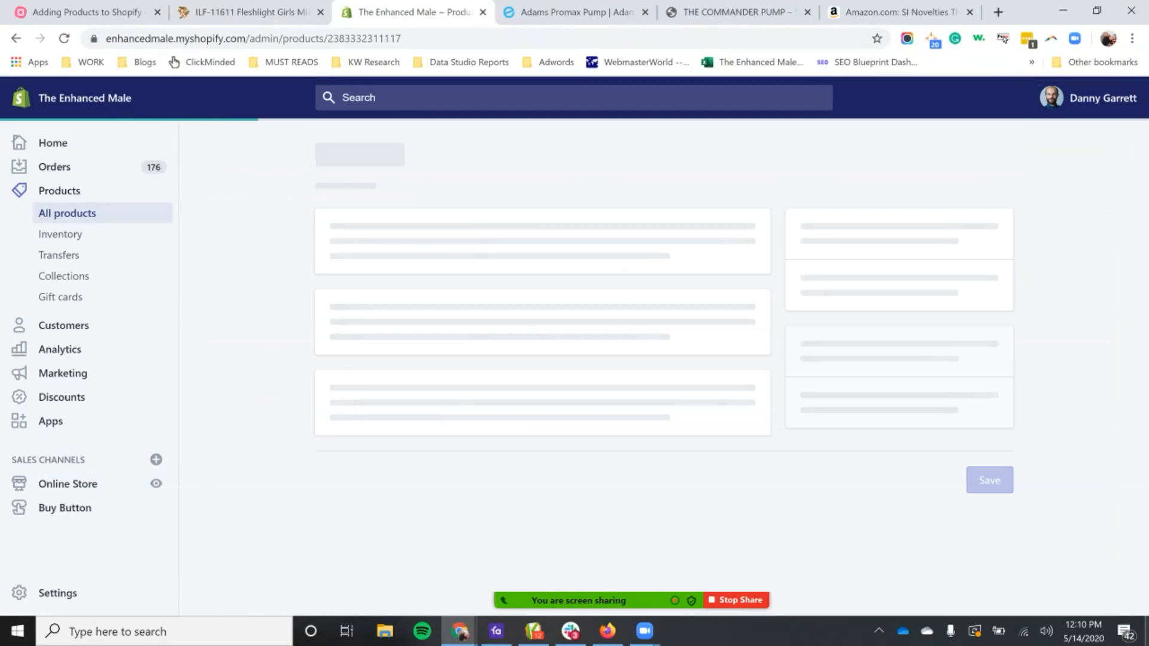
{"action": "left_click", "coordinate": [338, 153]}
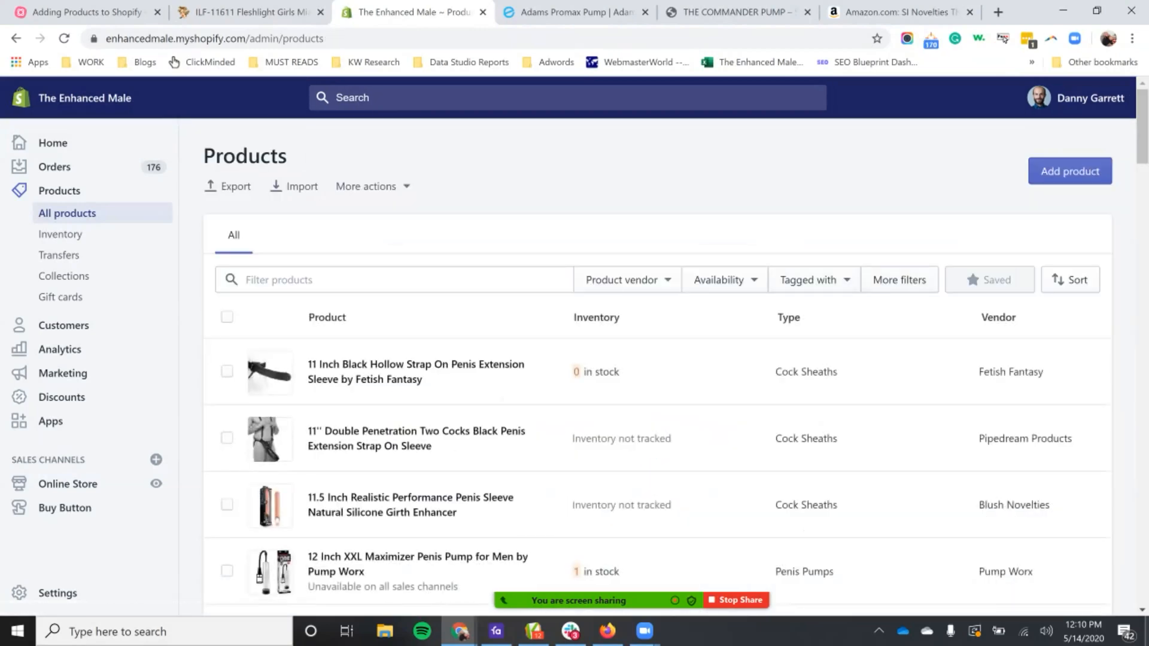
Step: Filter the product list by the product type Penis Pumps
{"action": "left_click", "coordinate": [629, 280]}
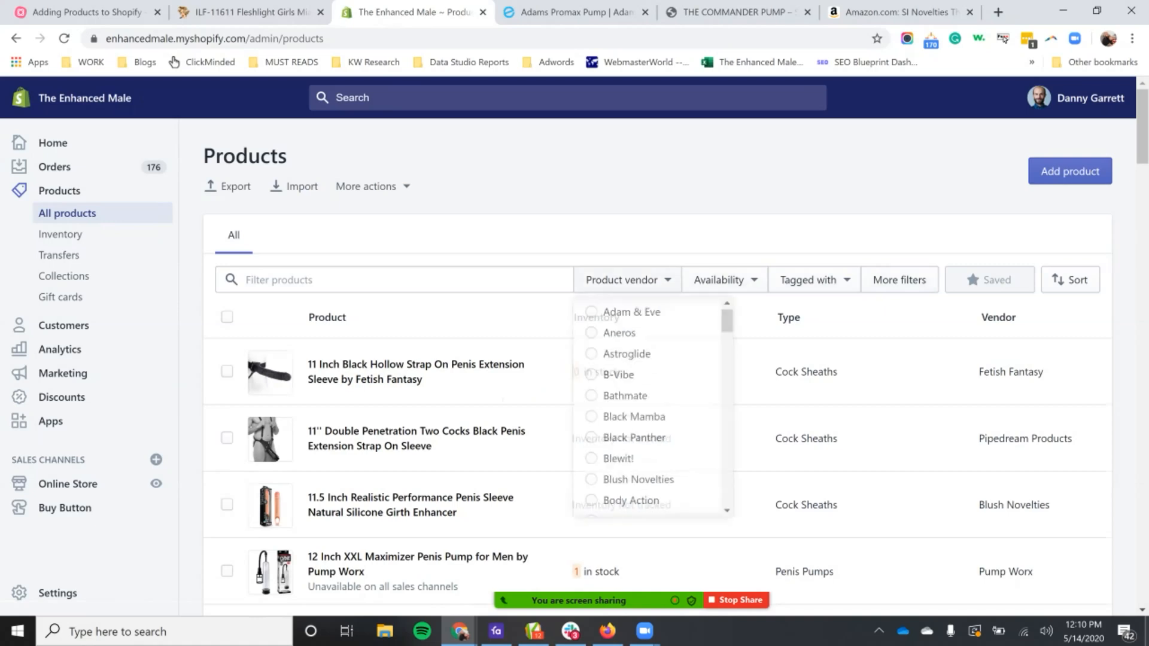
{"action": "left_click", "coordinate": [725, 280]}
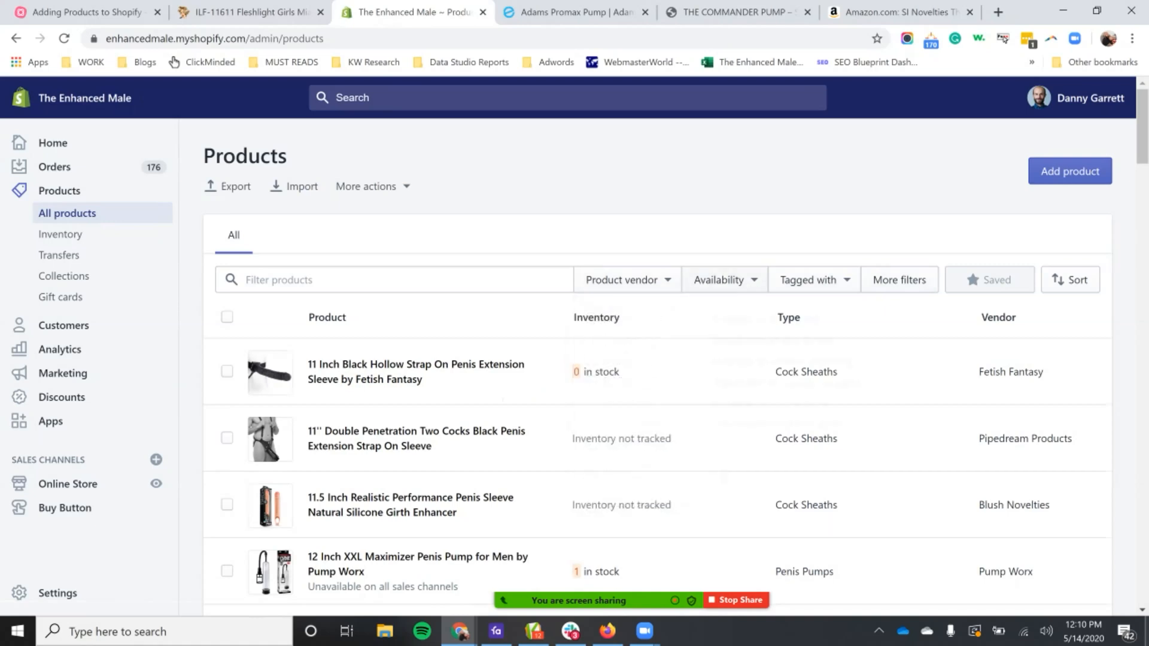
{"action": "left_click", "coordinate": [815, 280]}
{"action": "left_click", "coordinate": [900, 280]}
{"action": "left_click", "coordinate": [899, 246]}
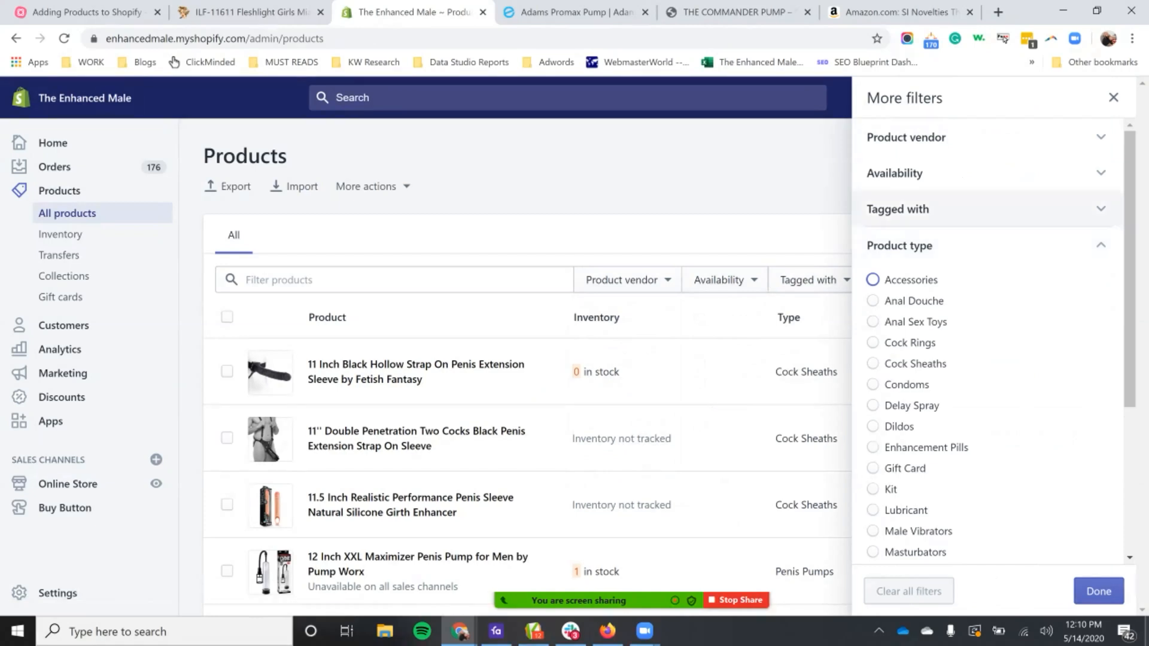
{"action": "scroll", "coordinate": [988, 347], "scroll_direction": "down", "scroll_amount": 1}
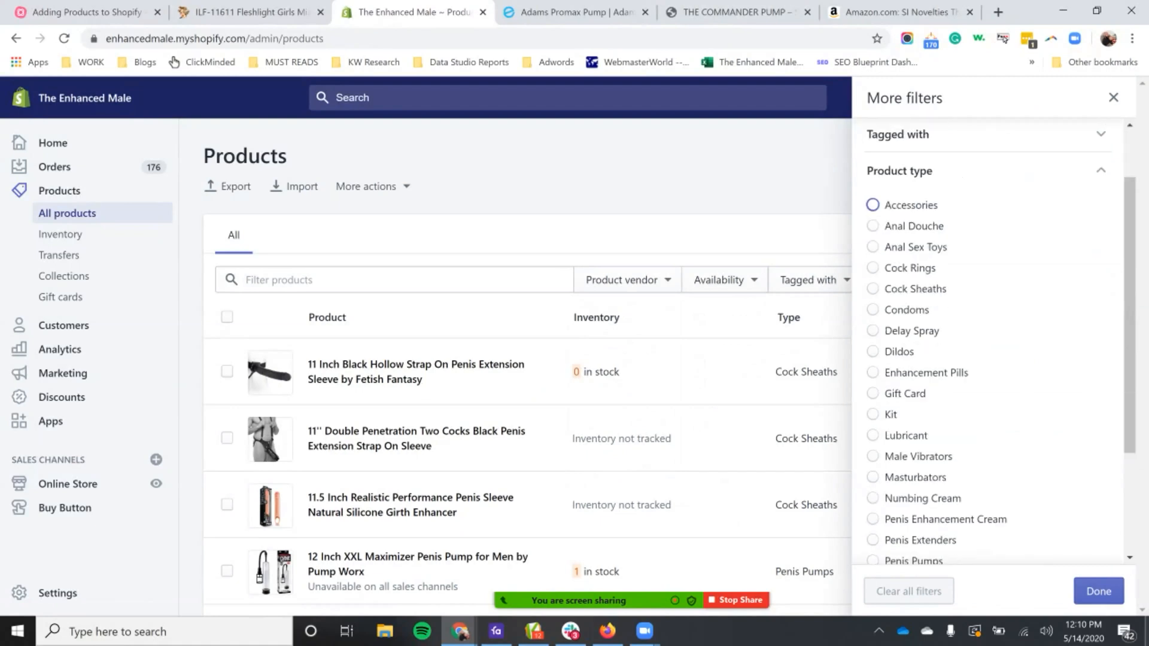
{"action": "scroll", "coordinate": [987, 347], "scroll_direction": "down", "scroll_amount": 1}
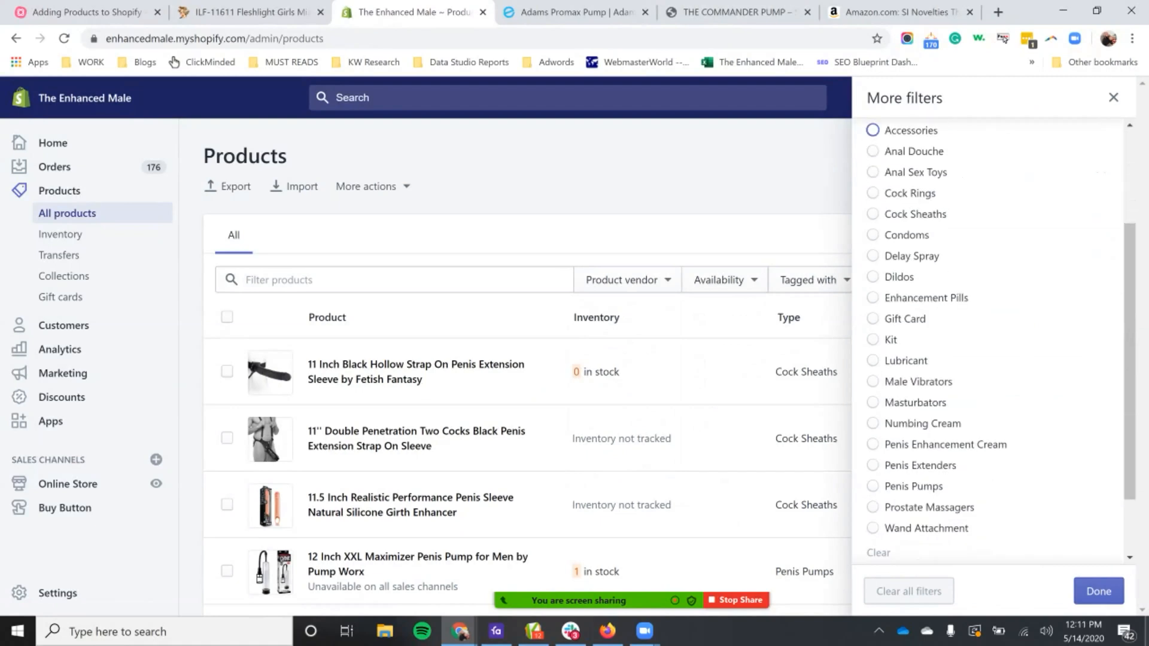
{"action": "left_click", "coordinate": [872, 485]}
{"action": "left_click", "coordinate": [1099, 592]}
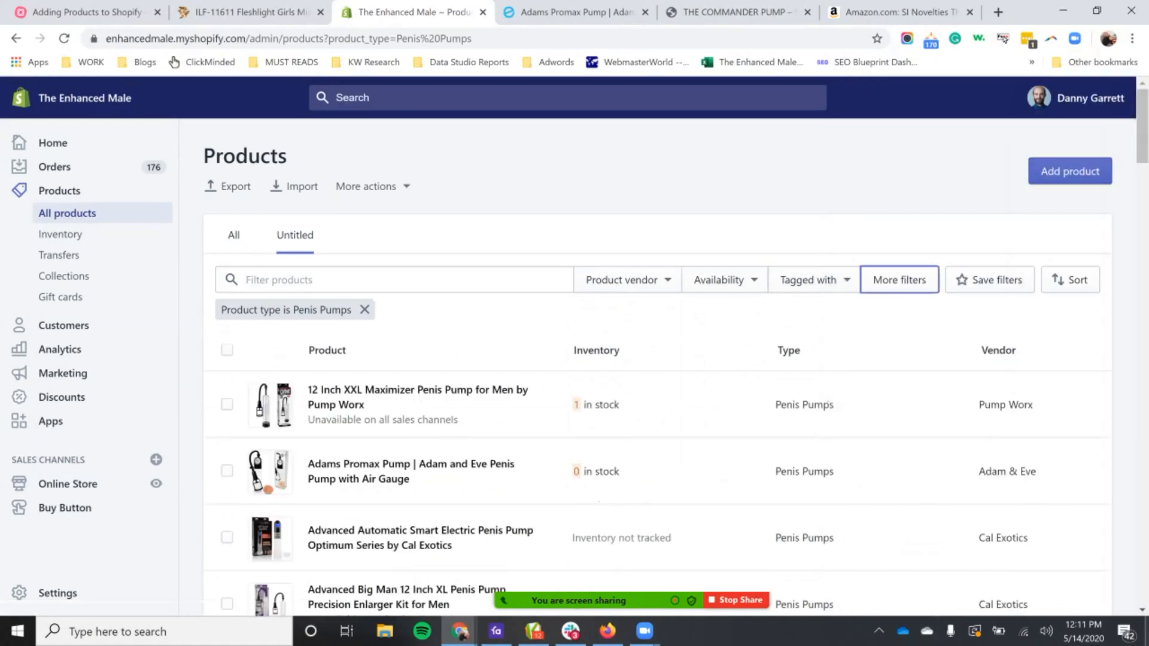
Step: Open the Adams Promax Pump product from the filtered list and look over its page and its duplicate option
{"action": "scroll", "coordinate": [657, 388], "scroll_direction": "down", "scroll_amount": 2}
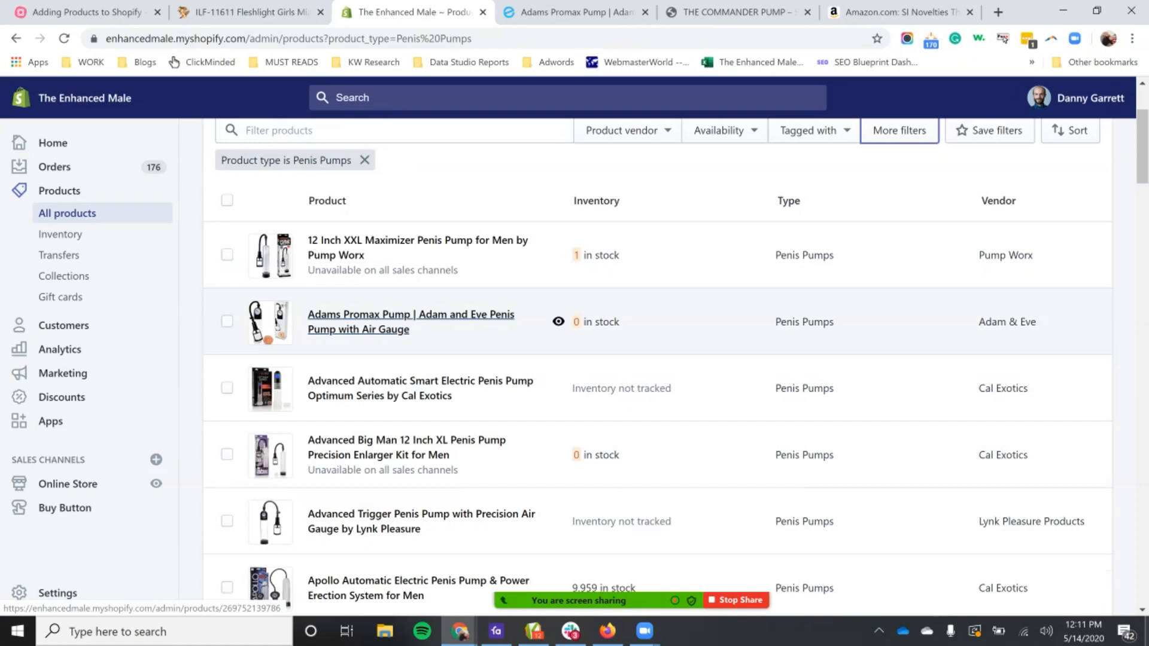
{"action": "left_click", "coordinate": [411, 315]}
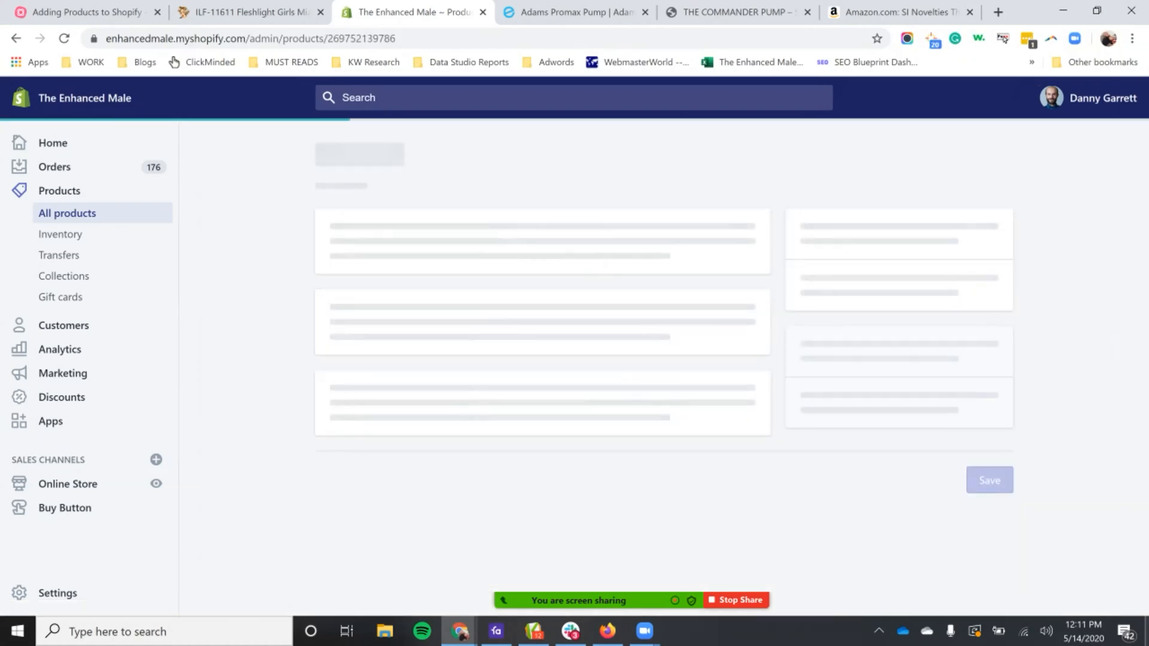
{"action": "scroll", "coordinate": [536, 359], "scroll_direction": "down", "scroll_amount": 10}
{"action": "scroll", "coordinate": [536, 335], "scroll_direction": "up", "scroll_amount": 10}
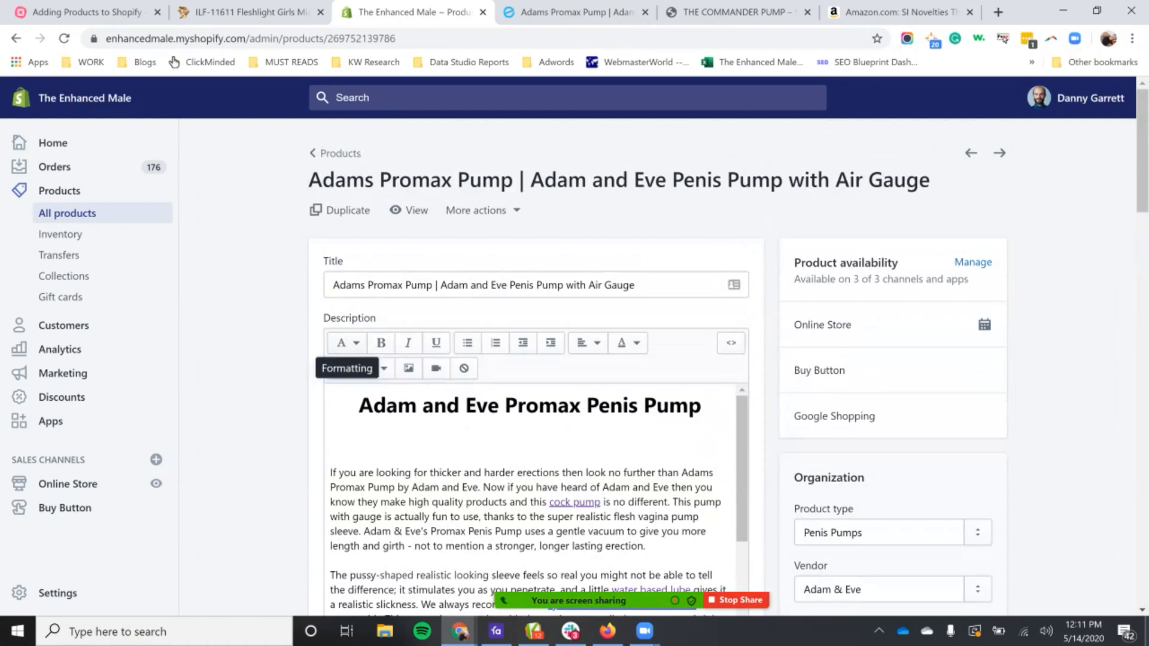
{"action": "left_click_drag", "start_coordinate": [437, 211], "coordinate": [527, 213]}
{"action": "left_click", "coordinate": [532, 215]}
{"action": "scroll", "coordinate": [526, 359], "scroll_direction": "down", "scroll_amount": 5}
{"action": "scroll", "coordinate": [527, 359], "scroll_direction": "up", "scroll_amount": 5}
Step: Replace the product title with "the best pens" and discard the unsaved change by reloading the page
{"action": "left_click", "coordinate": [425, 285]}
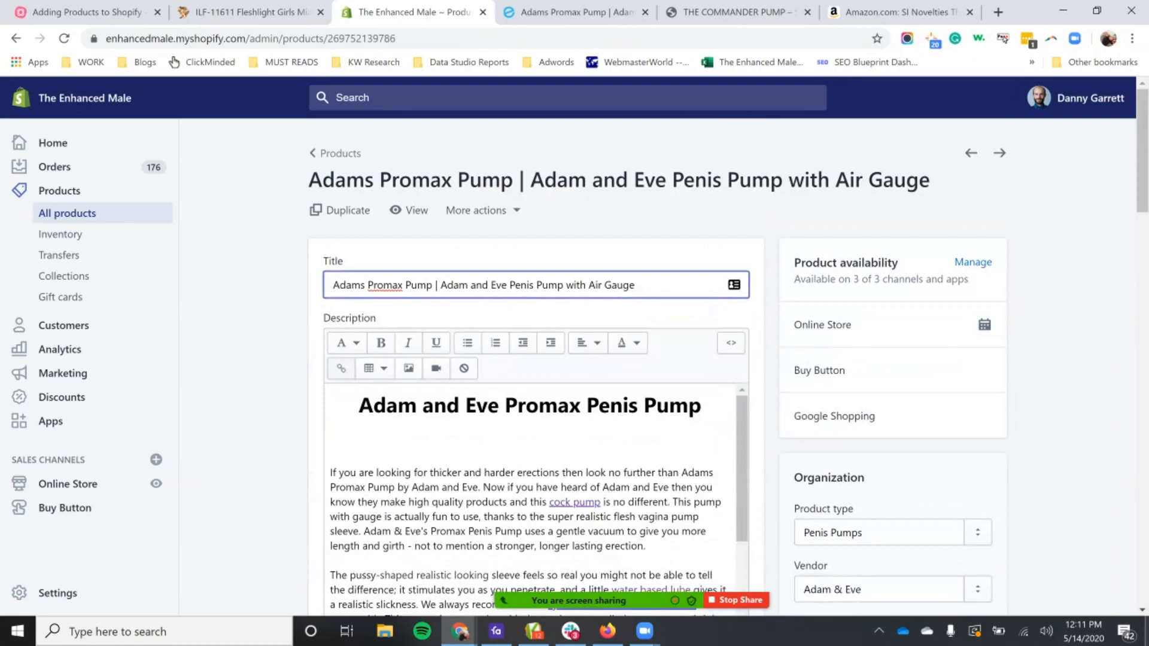
{"action": "key", "text": "ctrl+a"}
{"action": "type", "text": "t"}
{"action": "key", "text": "BackSpace"}
{"action": "type", "text": "the best pens"}
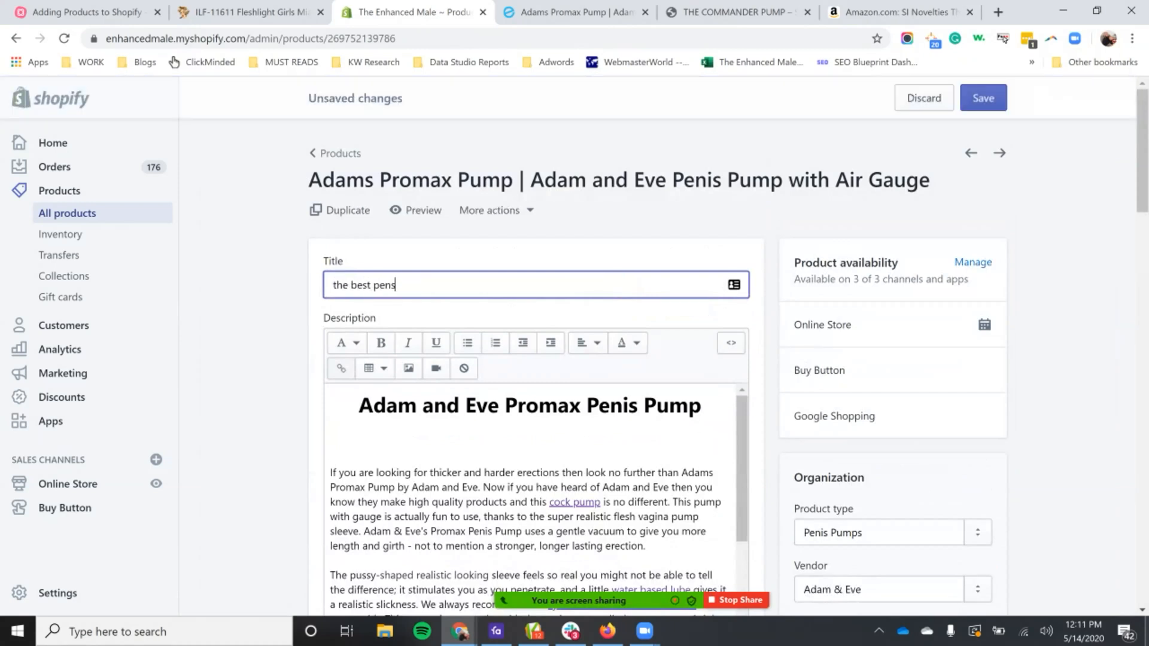
{"action": "scroll", "coordinate": [728, 359], "scroll_direction": "down", "scroll_amount": 3}
{"action": "scroll", "coordinate": [538, 360], "scroll_direction": "up", "scroll_amount": 3}
{"action": "left_click", "coordinate": [599, 224]}
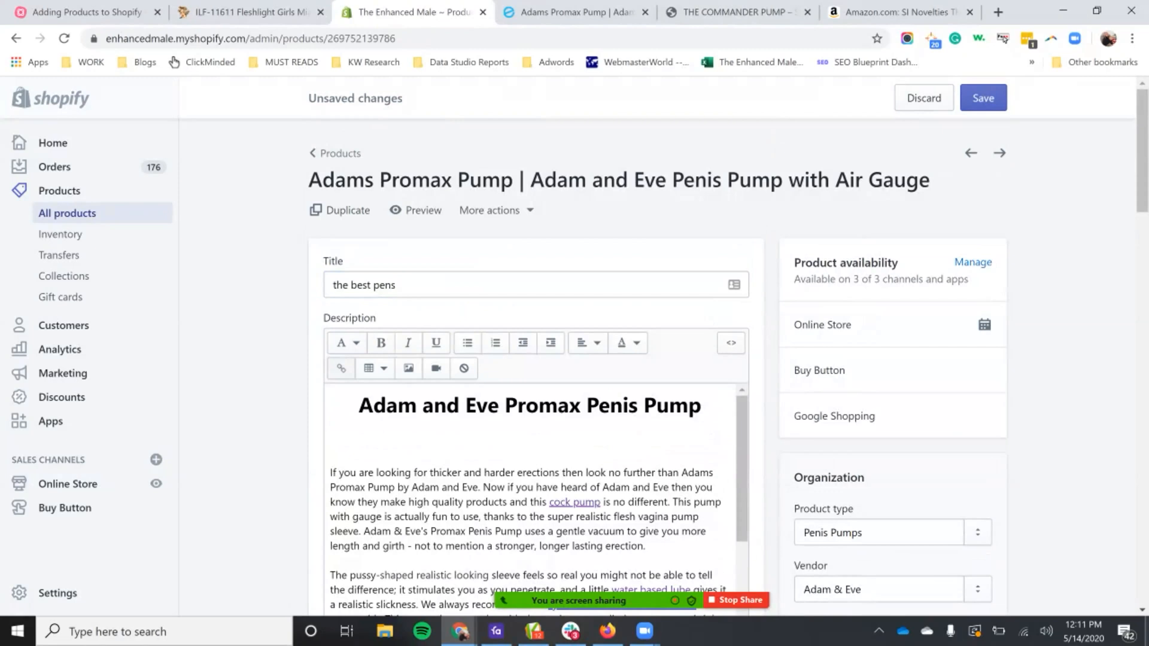
{"action": "left_click", "coordinate": [64, 38]}
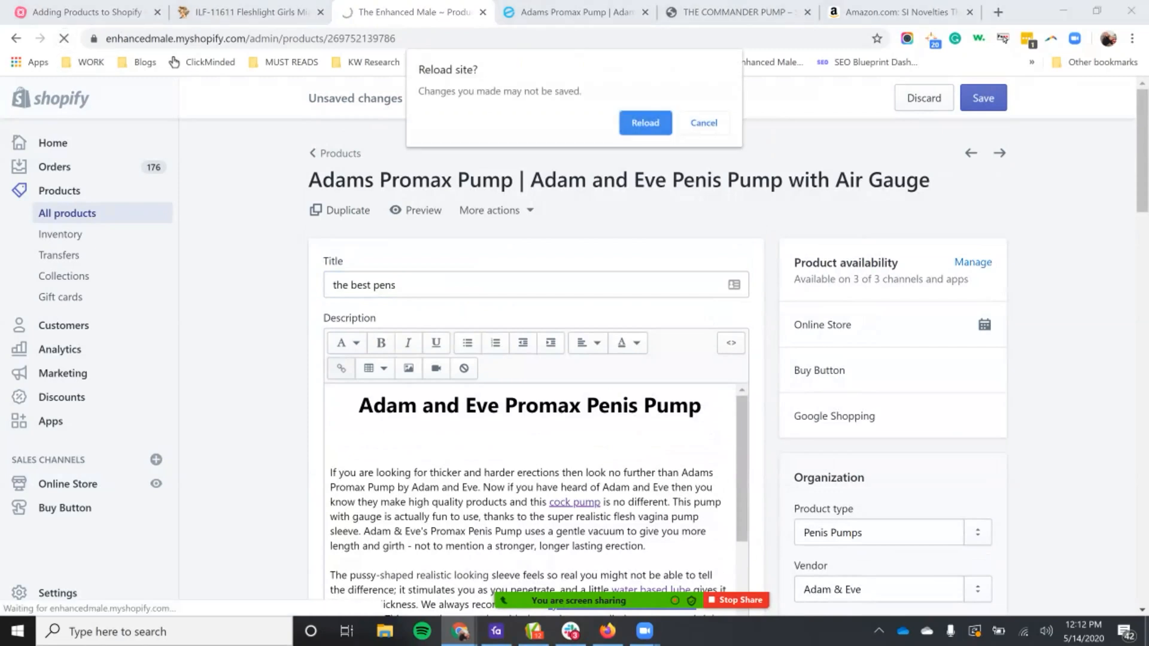
{"action": "key", "text": "Return"}
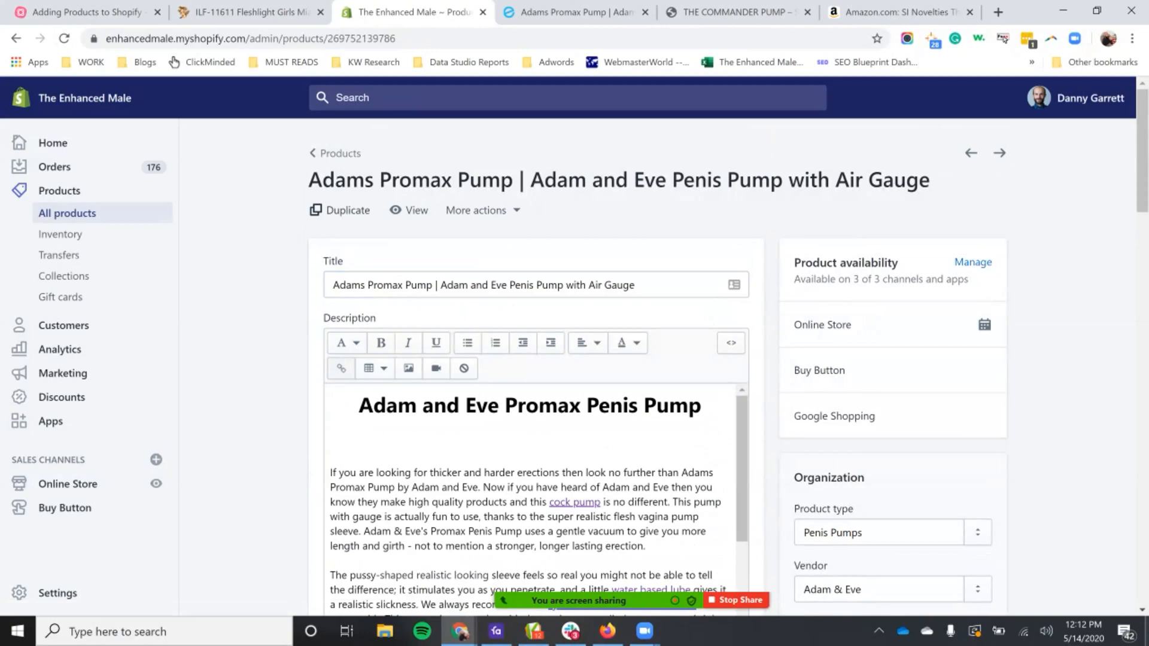
Step: Open the Duplicate product dialog for the Adams Promax Pump and examine its title, copy details and availability options
{"action": "left_click", "coordinate": [340, 210]}
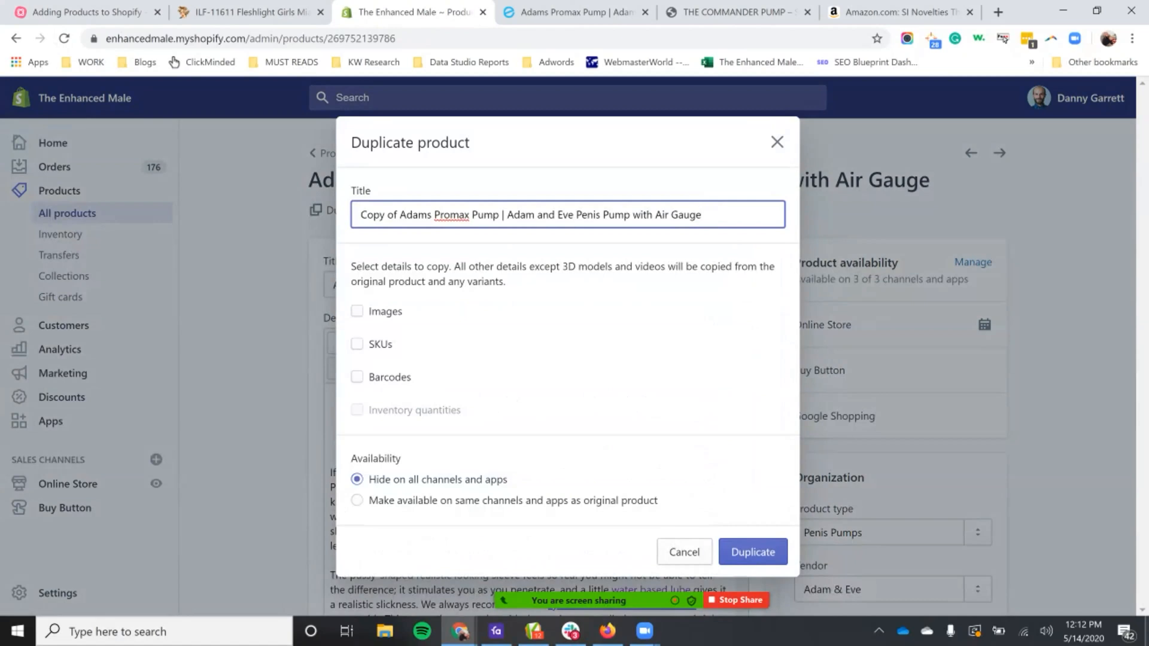
{"action": "left_click_drag", "start_coordinate": [400, 215], "coordinate": [360, 215]}
{"action": "left_click_drag", "start_coordinate": [364, 266], "coordinate": [505, 282]}
{"action": "left_click", "coordinate": [519, 289]}
{"action": "left_click_drag", "start_coordinate": [402, 311], "coordinate": [350, 266]}
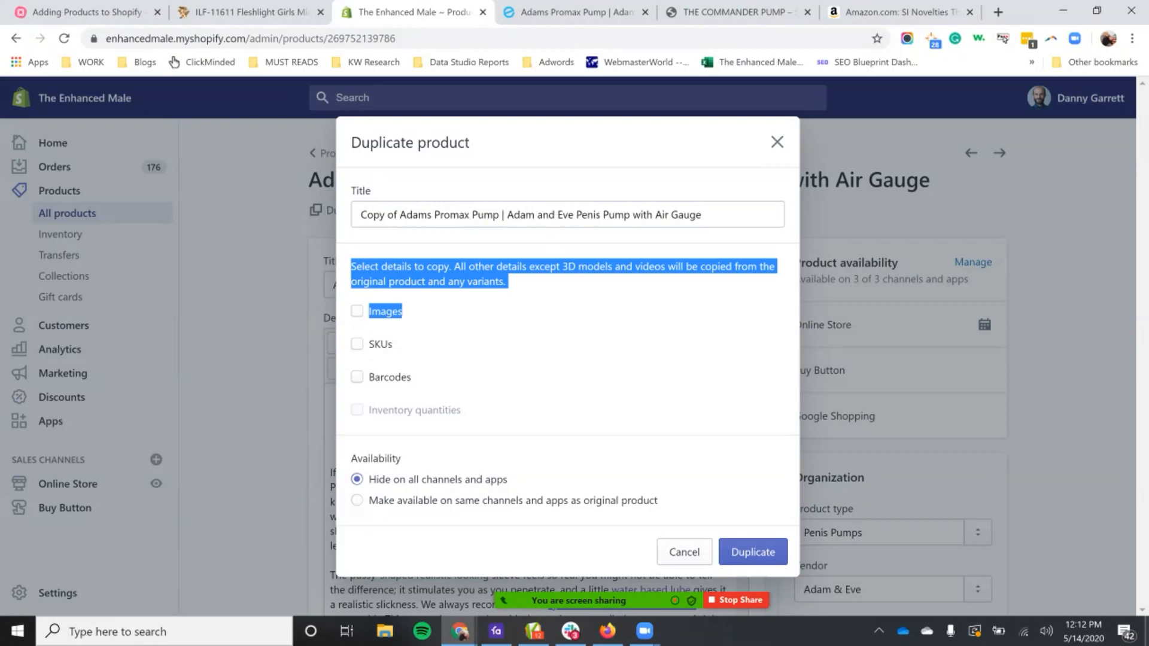
{"action": "left_click", "coordinate": [508, 312]}
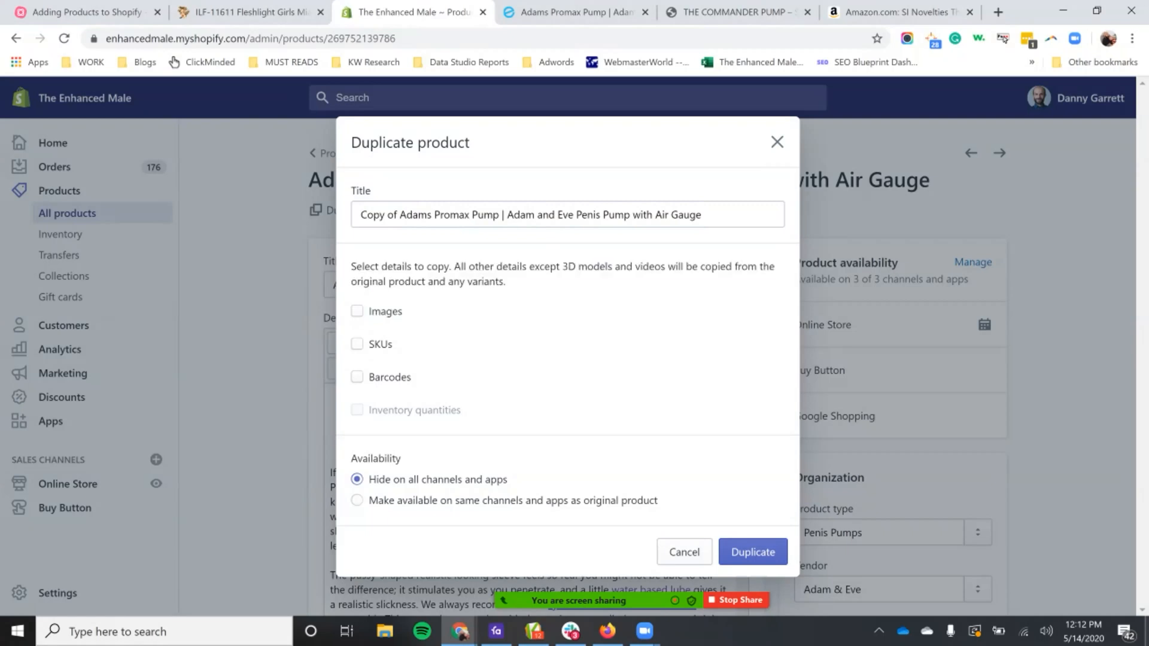
{"action": "left_click_drag", "start_coordinate": [402, 459], "coordinate": [491, 480]}
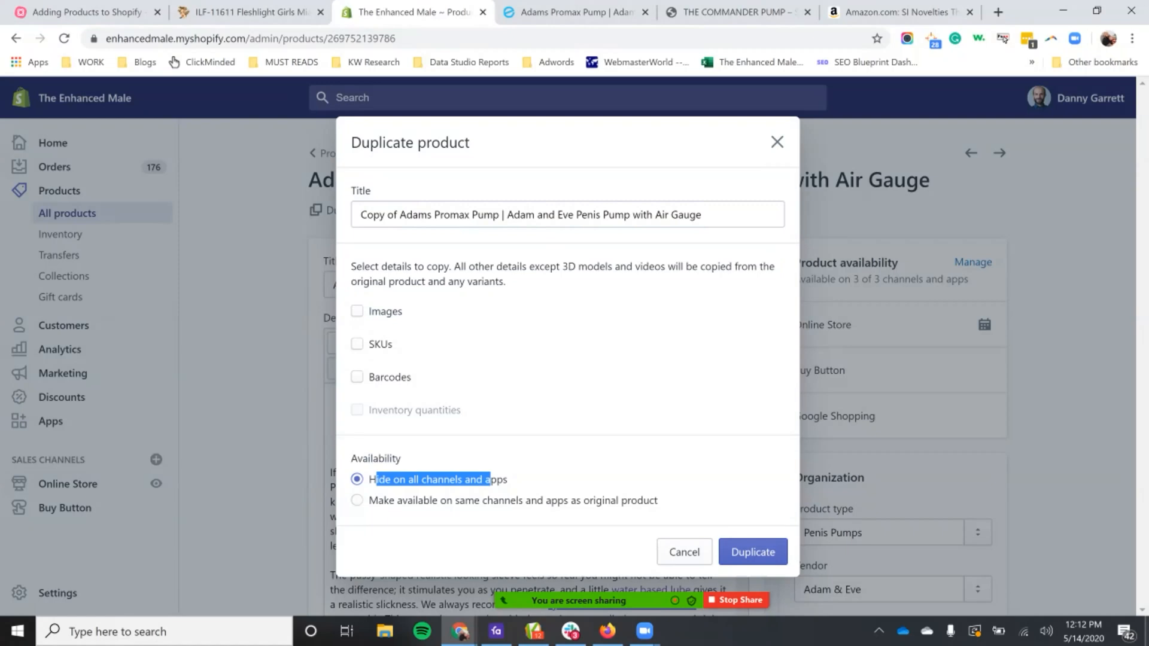
Step: Switch to Favro and open the Commander card's Honey's Place product link to review the supplier's product details
{"action": "left_click", "coordinate": [496, 630]}
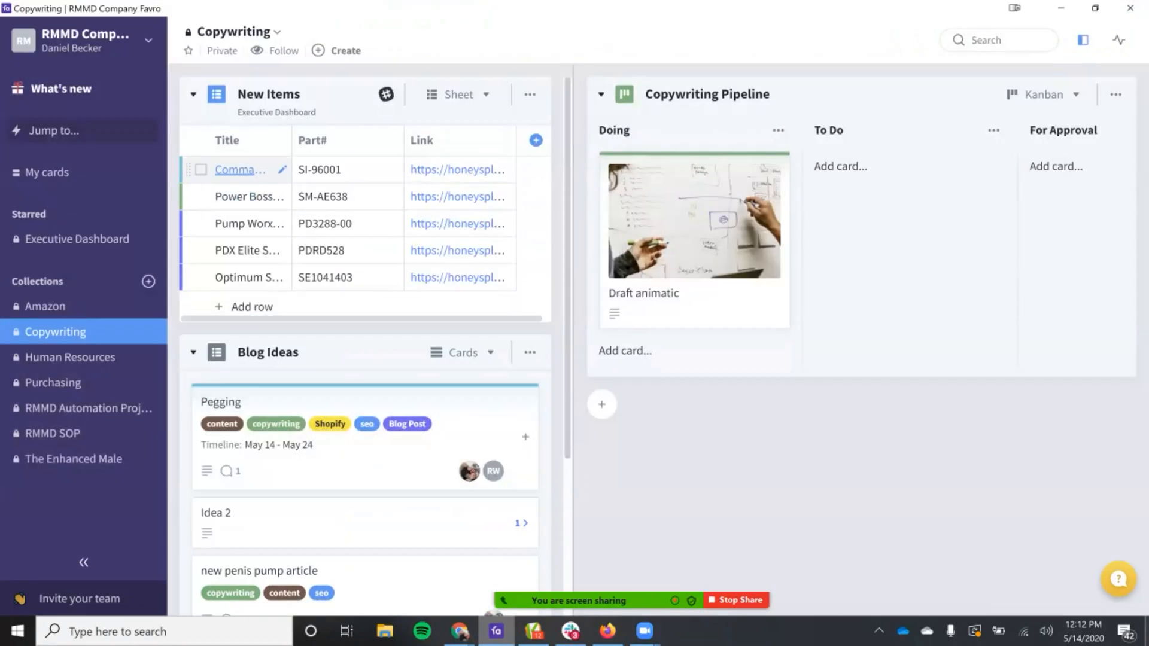
{"action": "left_click", "coordinate": [239, 169]}
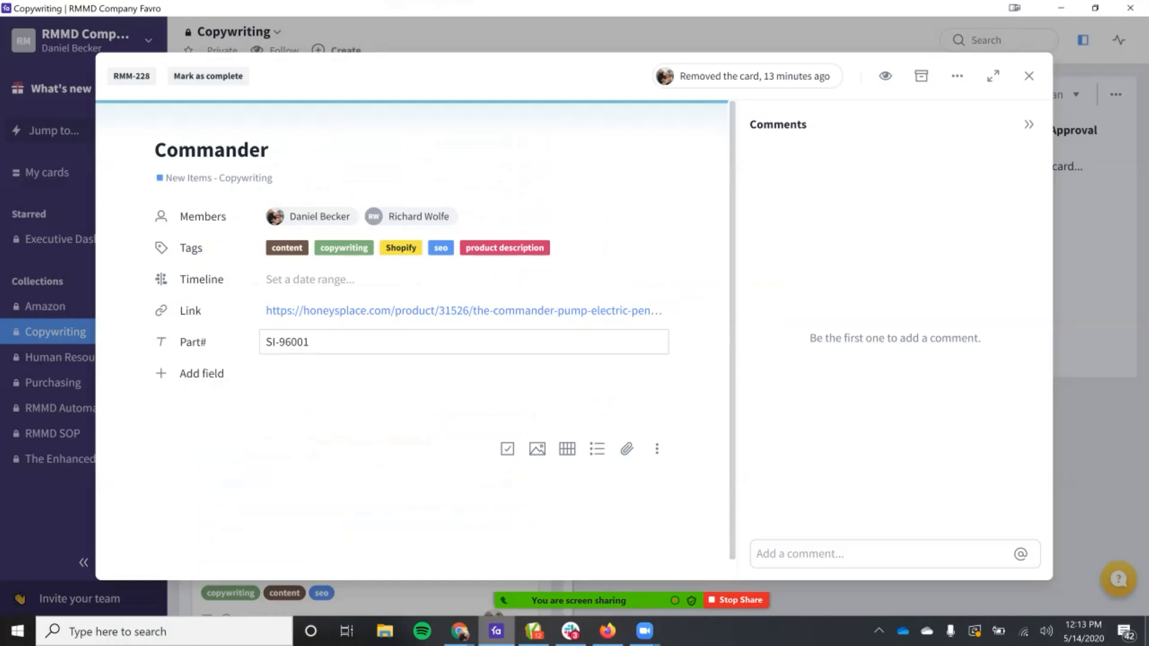
{"action": "left_click", "coordinate": [464, 341]}
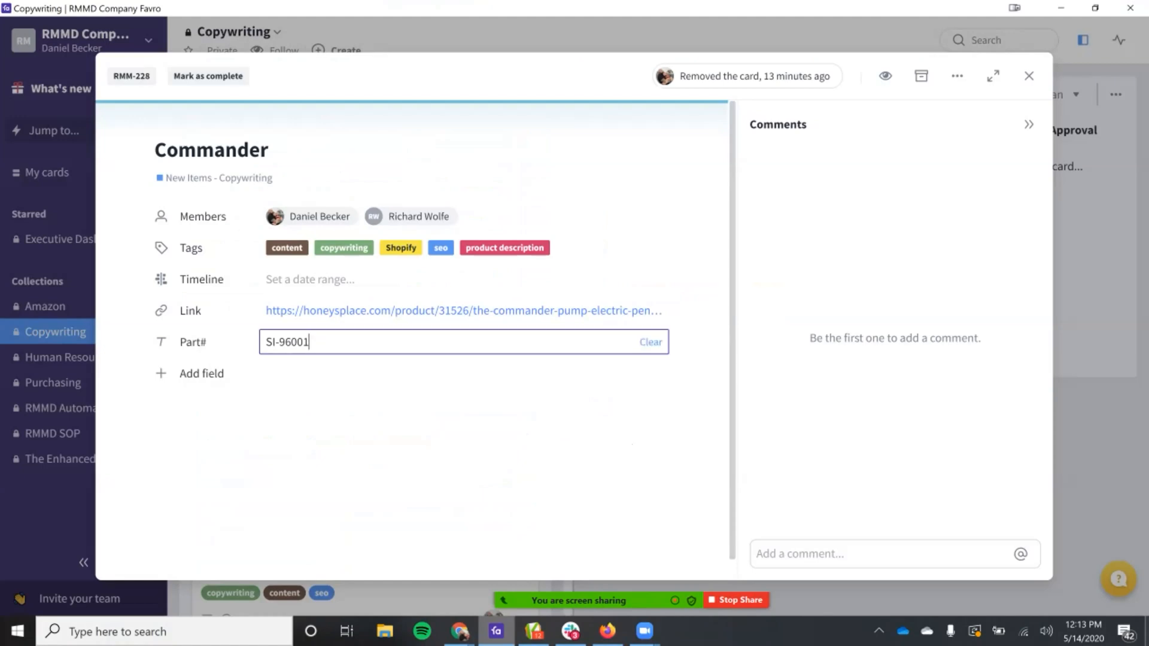
{"action": "key", "text": "ctrl+a"}
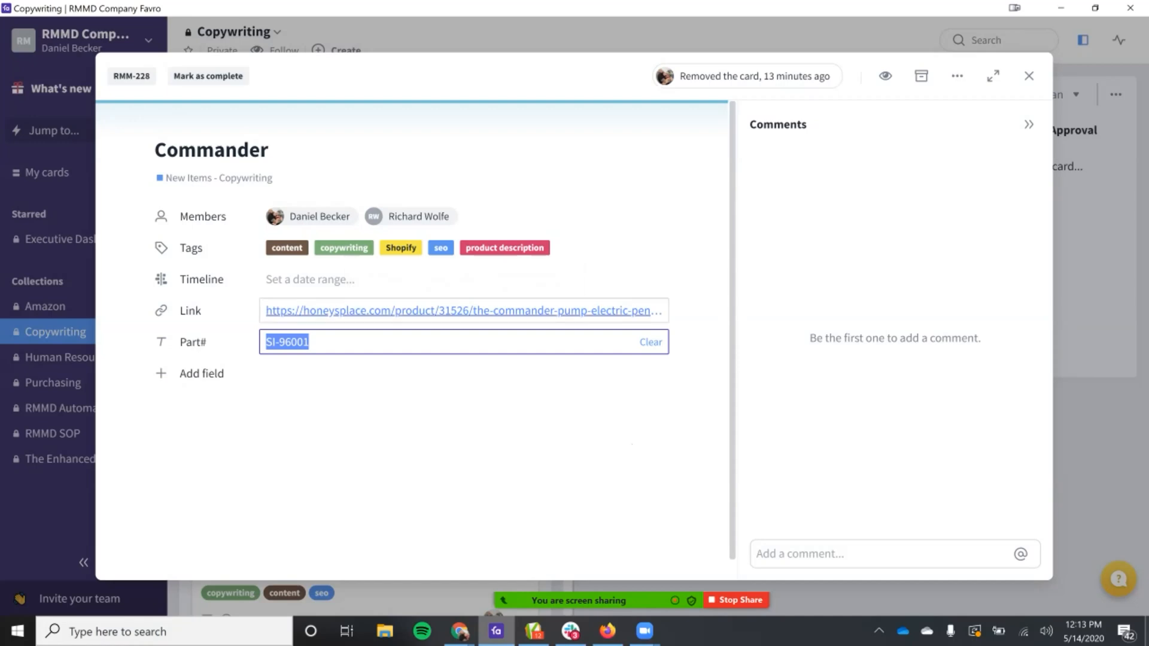
{"action": "left_click", "coordinate": [463, 342]}
{"action": "left_click", "coordinate": [464, 311]}
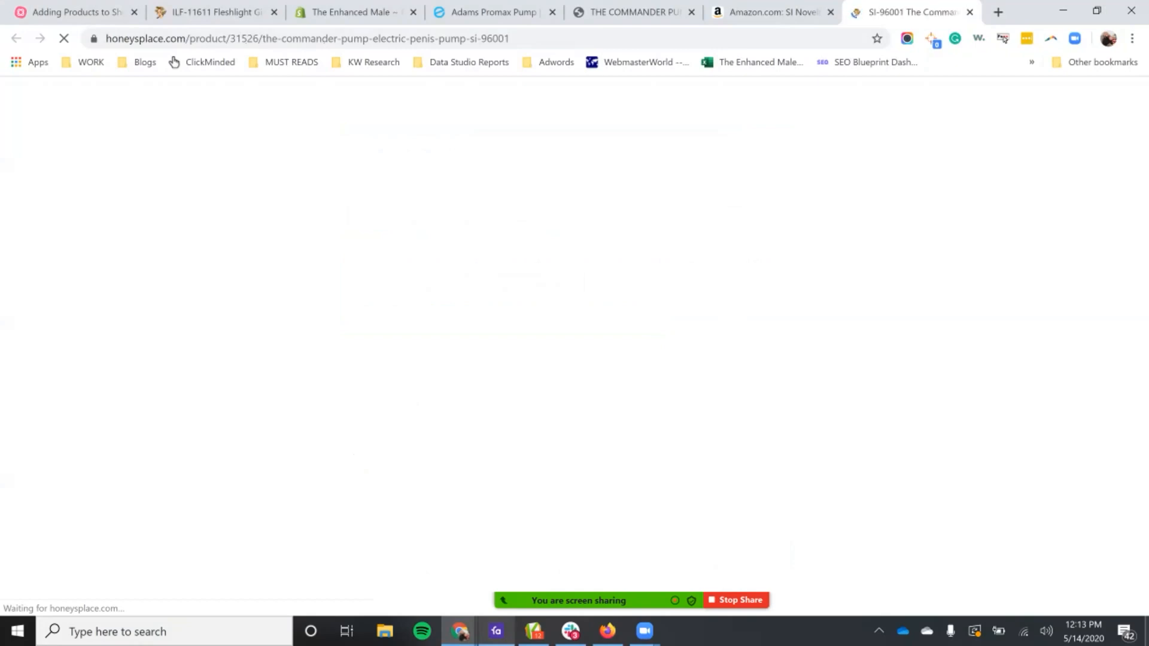
{"action": "scroll", "coordinate": [571, 346], "scroll_direction": "down", "scroll_amount": 2}
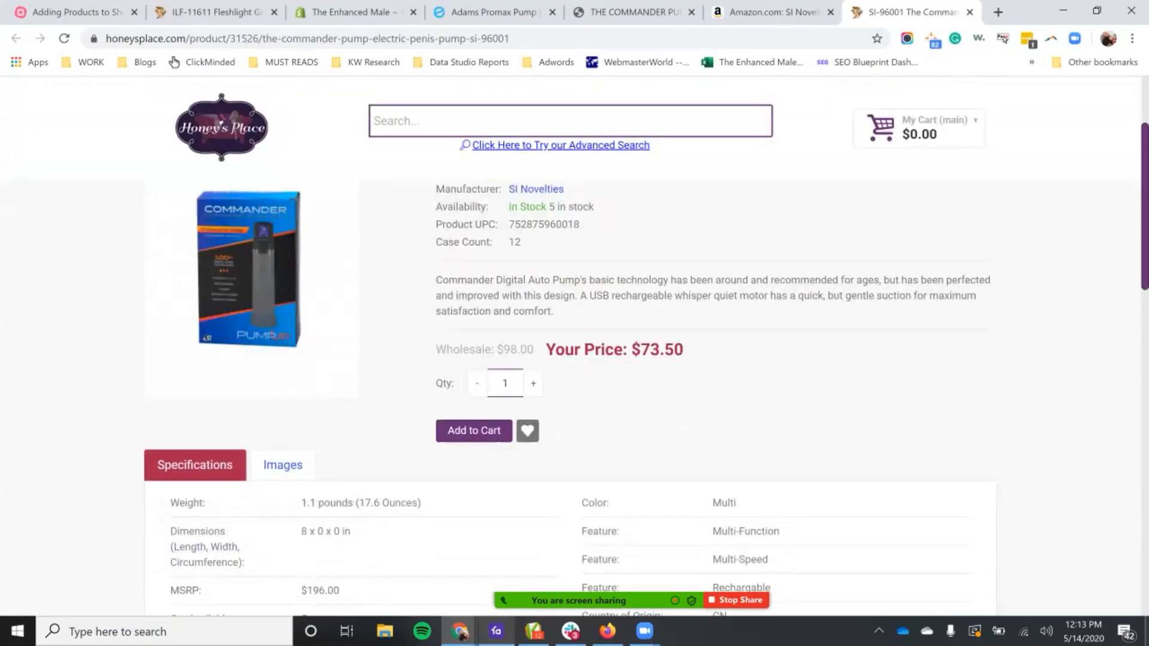
Step: Review the Commander pump's title on the Honey's Place page and open its list of product images
{"action": "scroll", "coordinate": [570, 345], "scroll_direction": "up", "scroll_amount": 3}
{"action": "left_click_drag", "start_coordinate": [465, 293], "coordinate": [737, 308]}
{"action": "left_click", "coordinate": [736, 317]}
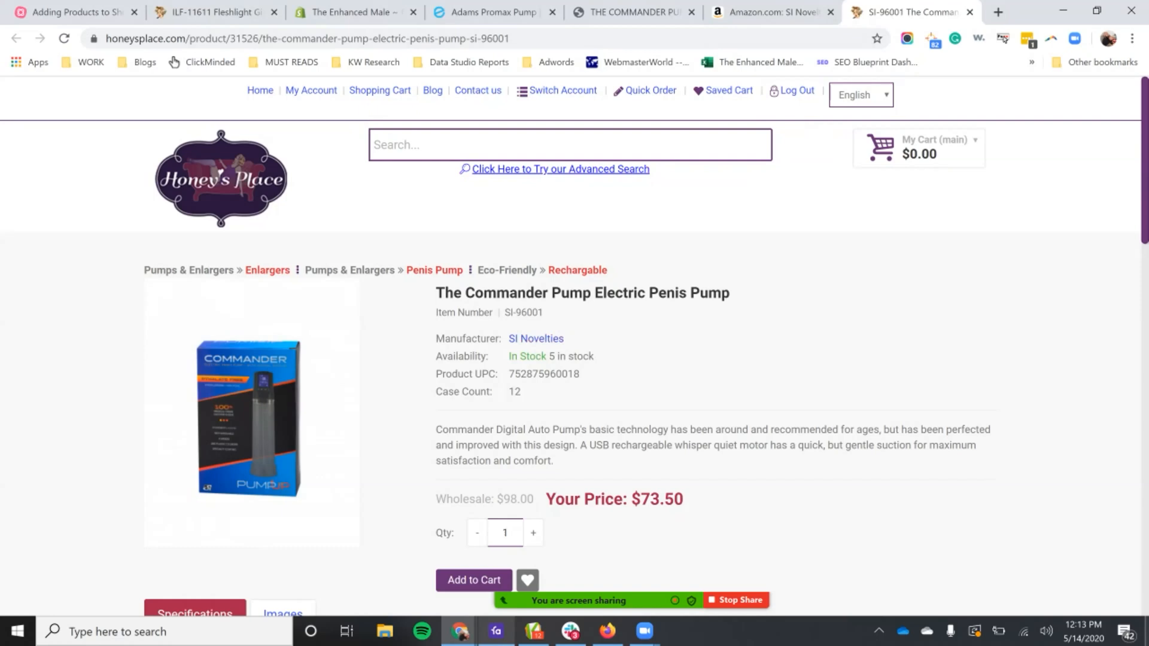
{"action": "left_click", "coordinate": [354, 12]}
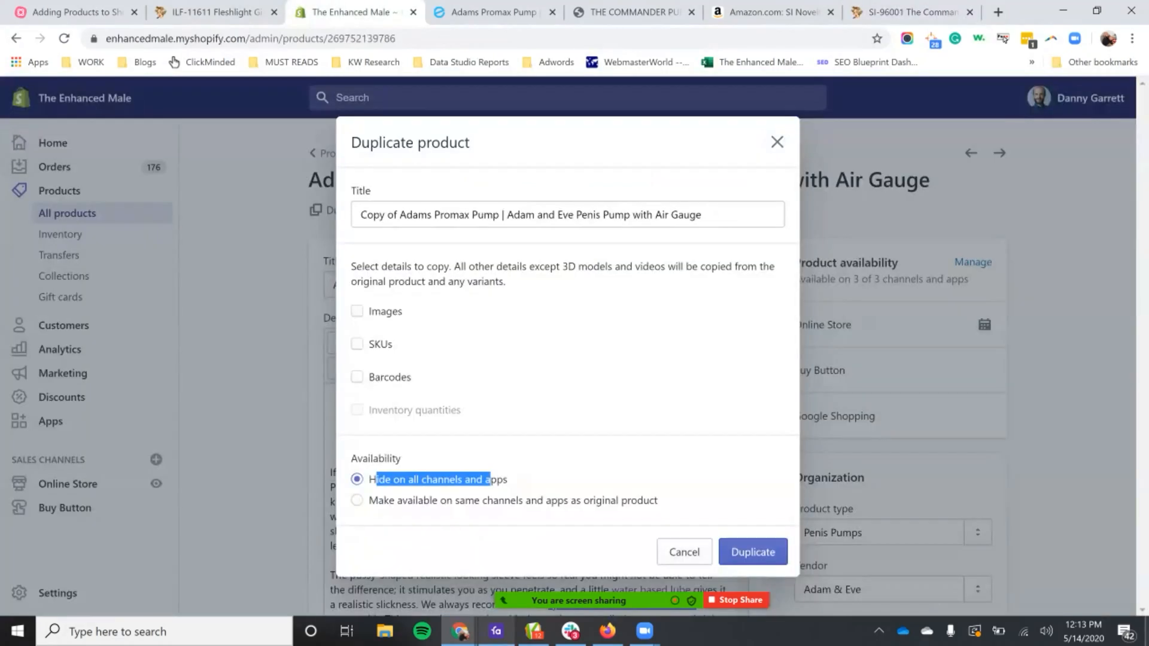
{"action": "left_click", "coordinate": [904, 12]}
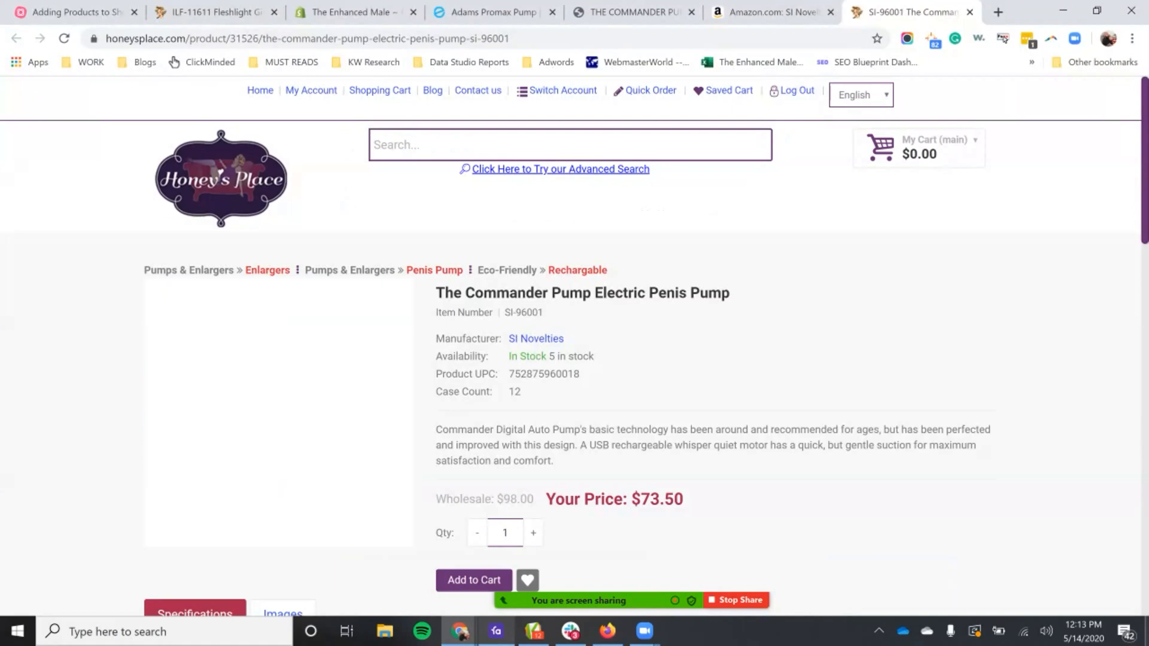
{"action": "scroll", "coordinate": [575, 348], "scroll_direction": "down", "scroll_amount": 1}
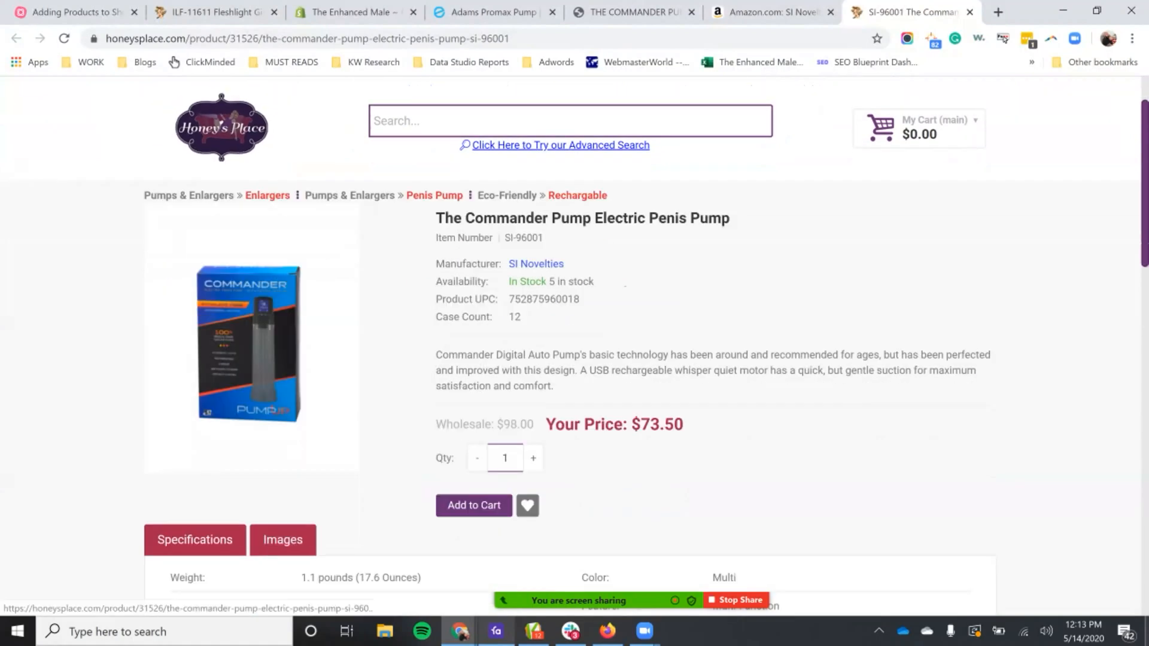
{"action": "left_click", "coordinate": [283, 540]}
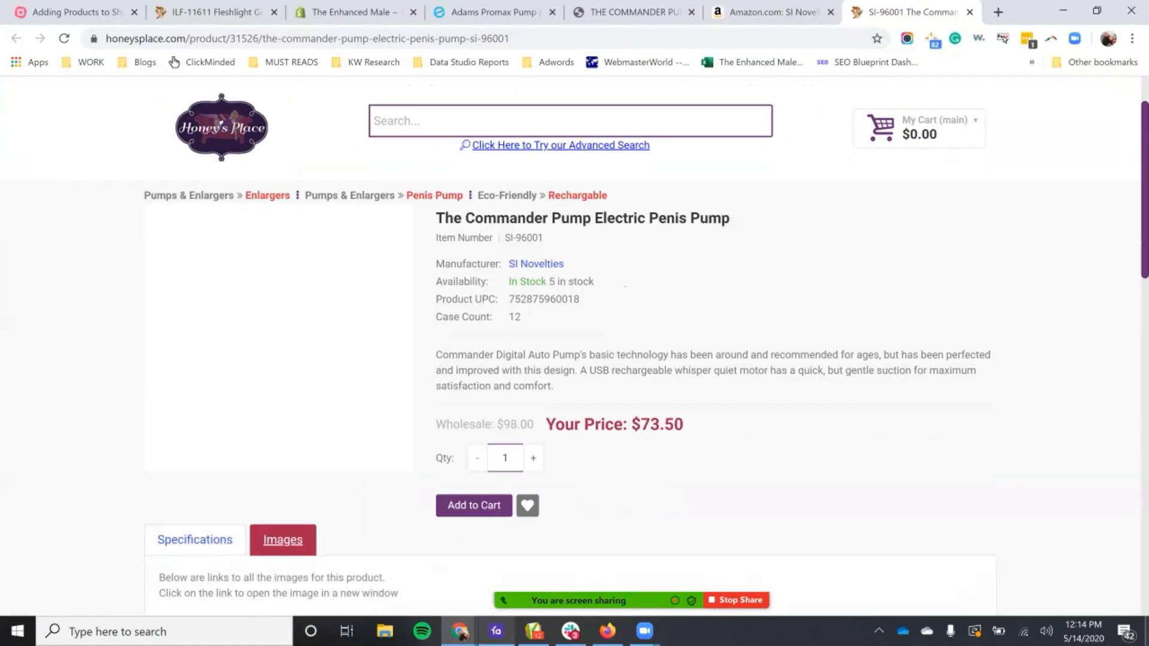
Step: Check the Commander pump's packaging image and title on Amazon, and compare them with the Honey's Place product title
{"action": "left_click", "coordinate": [771, 12]}
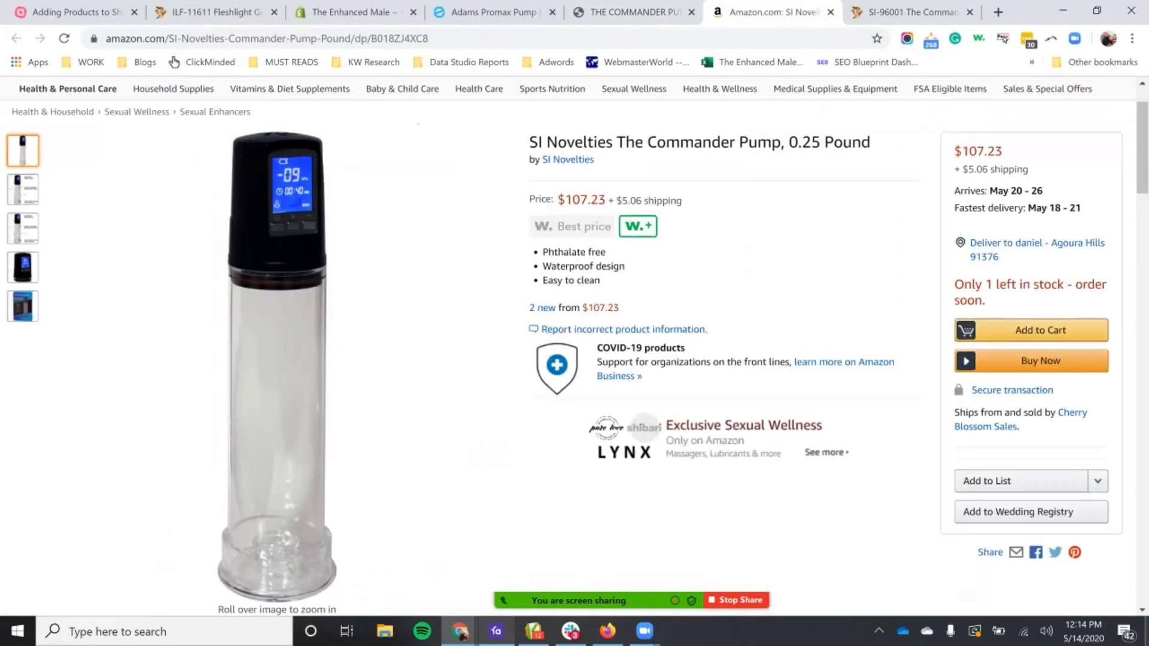
{"action": "mouse_move", "coordinate": [23, 306]}
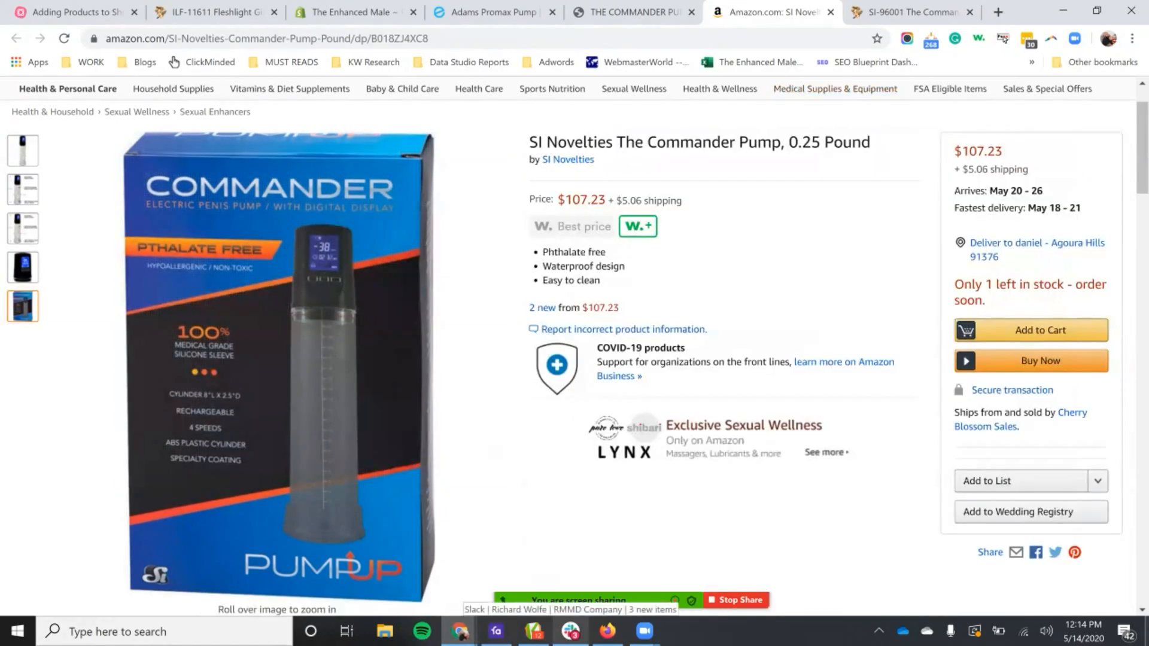
{"action": "triple_click", "coordinate": [699, 142]}
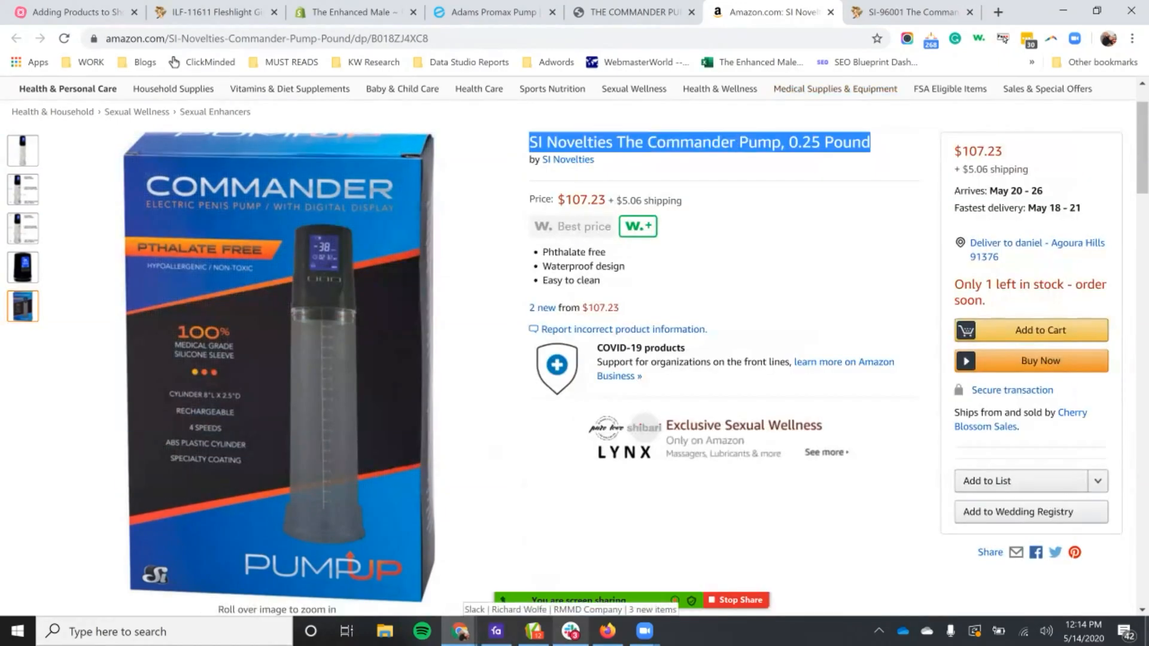
{"action": "left_click", "coordinate": [912, 12]}
{"action": "double_click", "coordinate": [668, 219]}
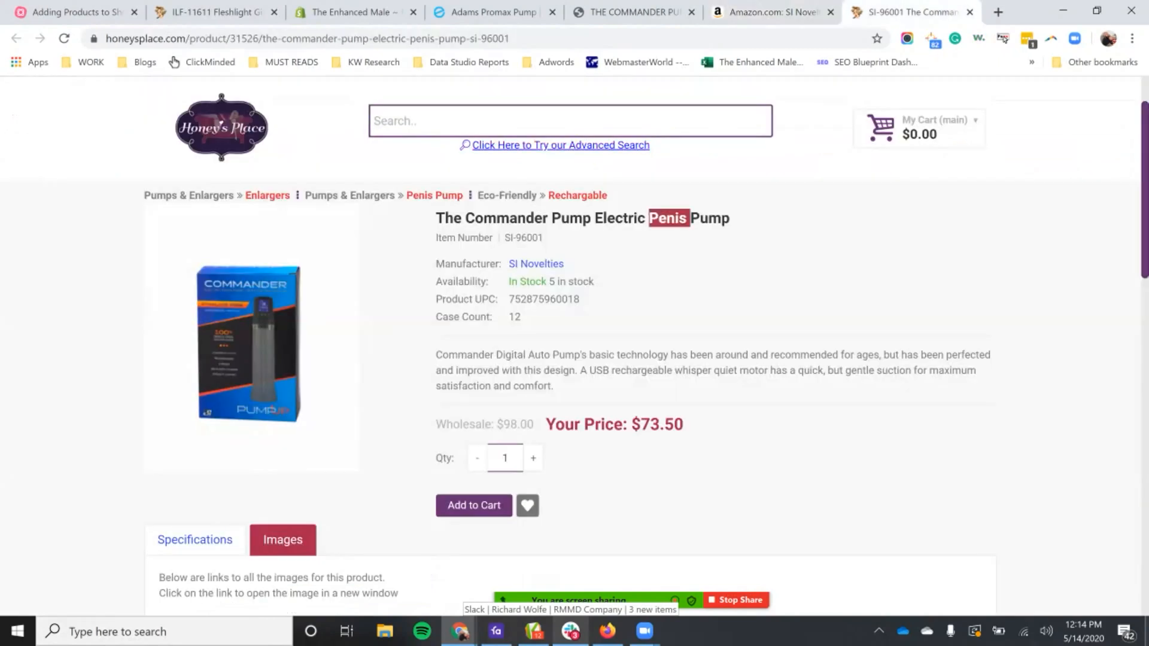
{"action": "triple_click", "coordinate": [669, 219]}
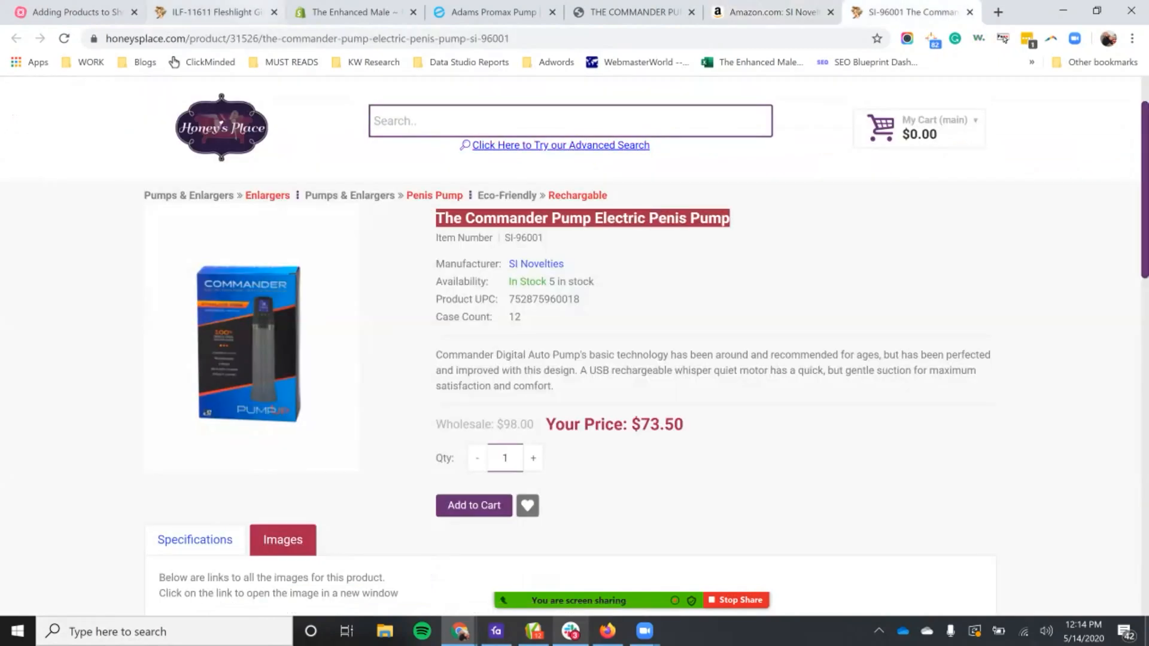
Step: In Shopify's Duplicate product dialog, replace the title with "Commander Electric Penis Pump"
{"action": "left_click", "coordinate": [353, 12]}
{"action": "left_click_drag", "start_coordinate": [376, 479], "coordinate": [491, 480]}
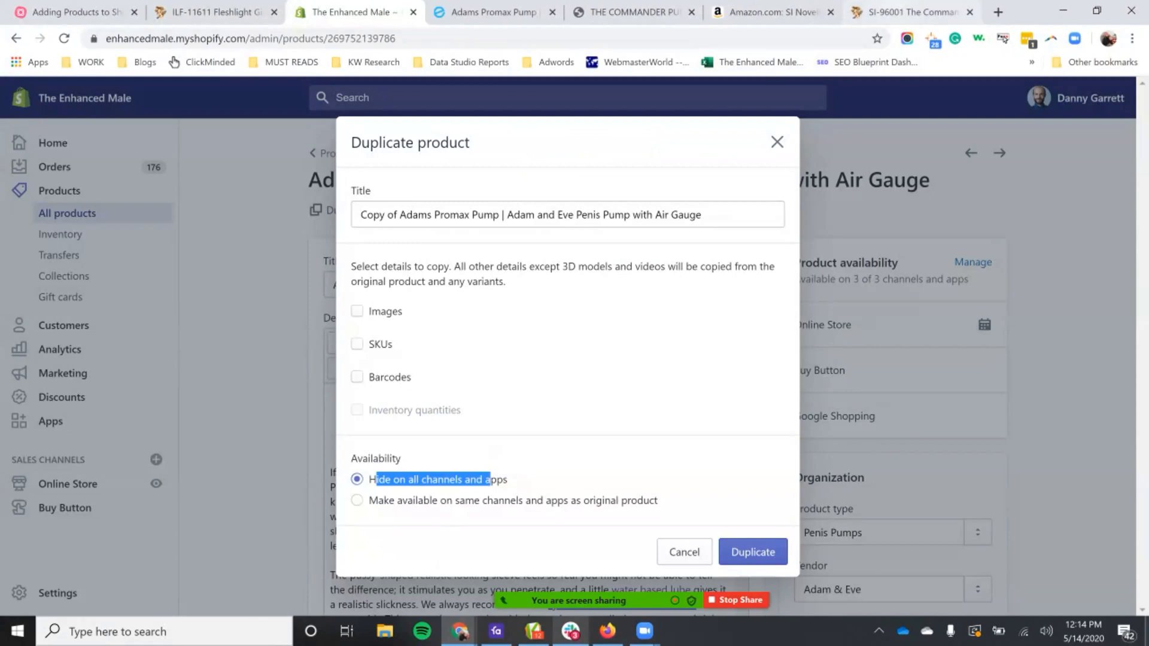
{"action": "left_click", "coordinate": [910, 12]}
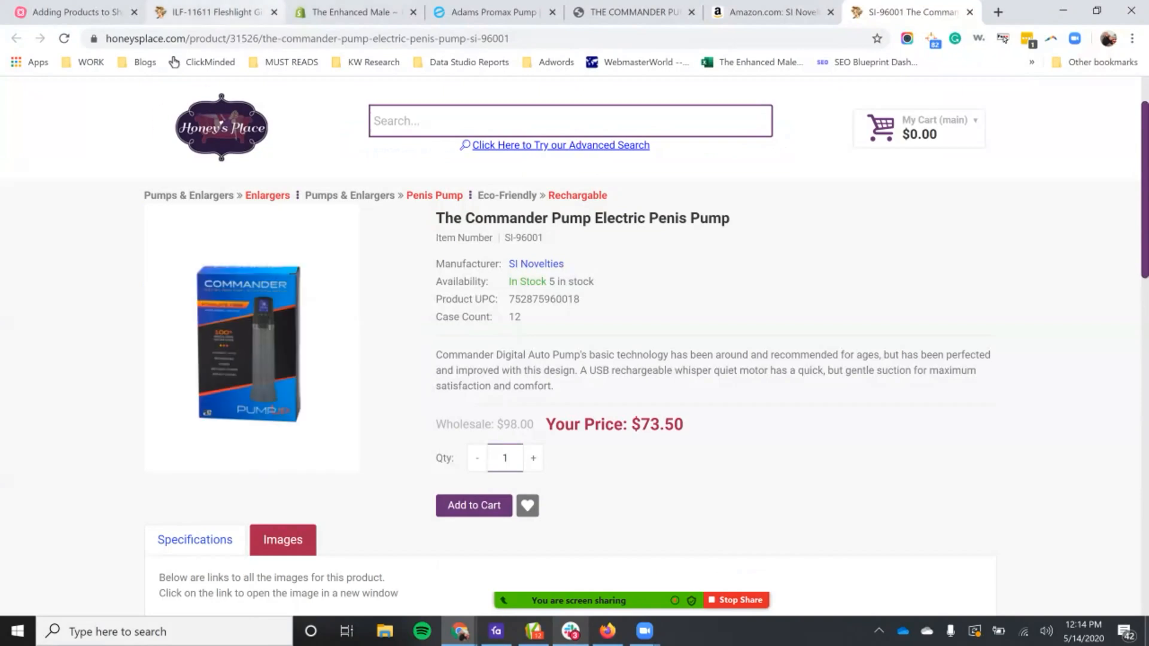
{"action": "left_click", "coordinate": [350, 12]}
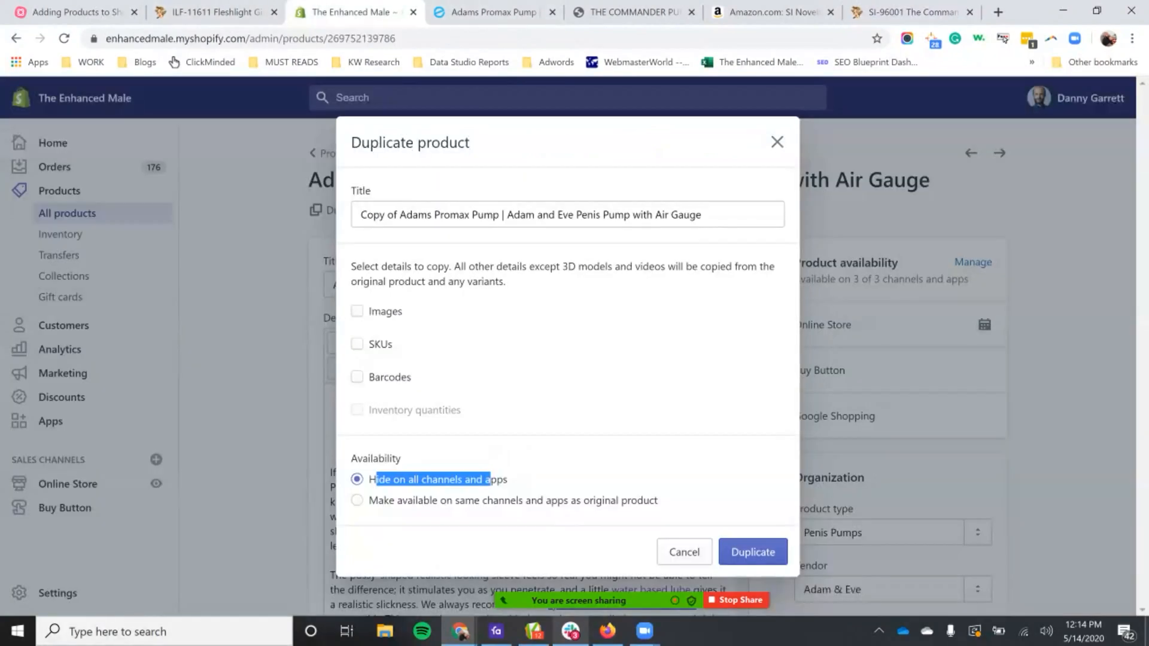
{"action": "triple_click", "coordinate": [530, 215]}
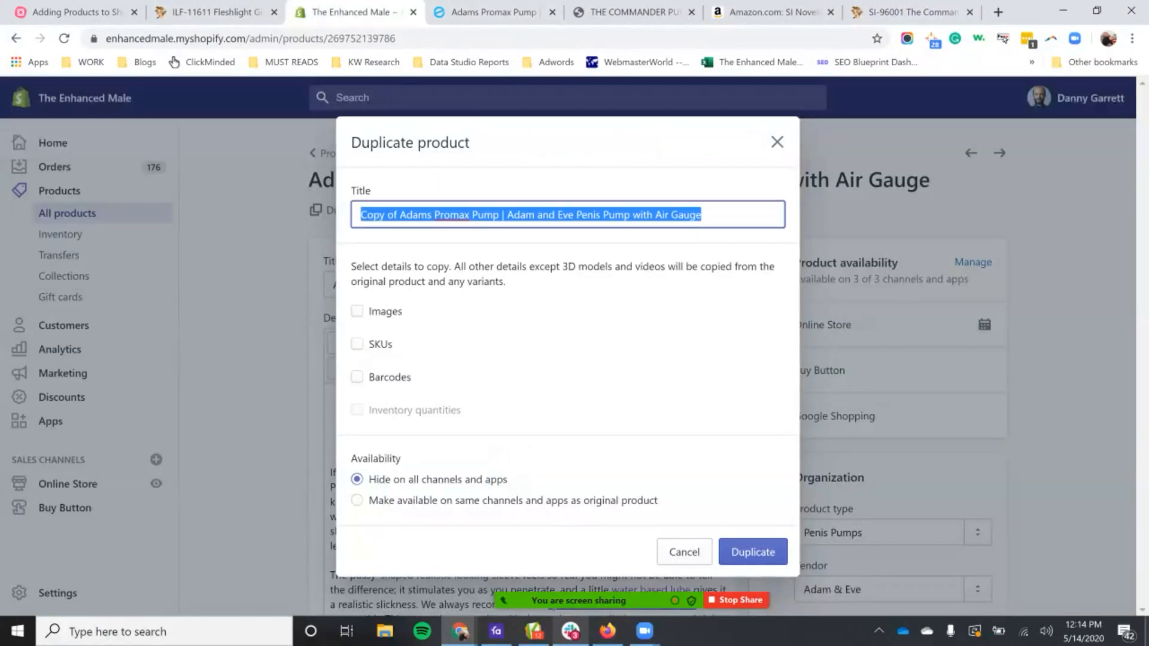
{"action": "type", "text": "Comm"}
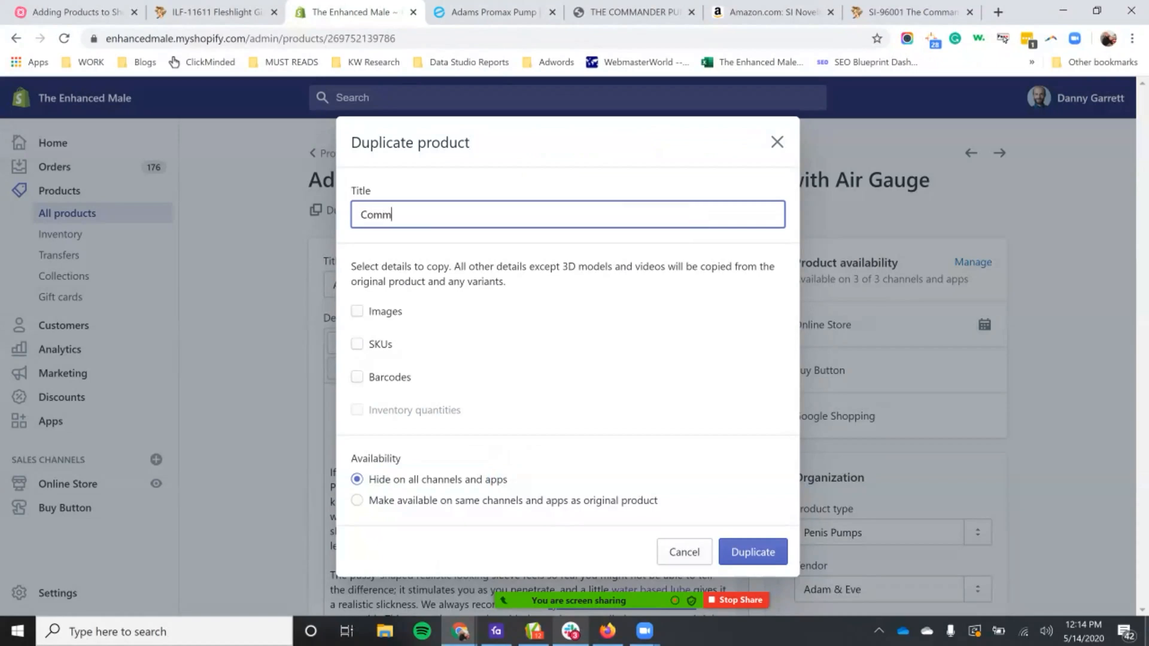
{"action": "type", "text": "ander Electri"}
{"action": "key", "text": "BackSpace"}
{"action": "type", "text": "c Penis Pump"}
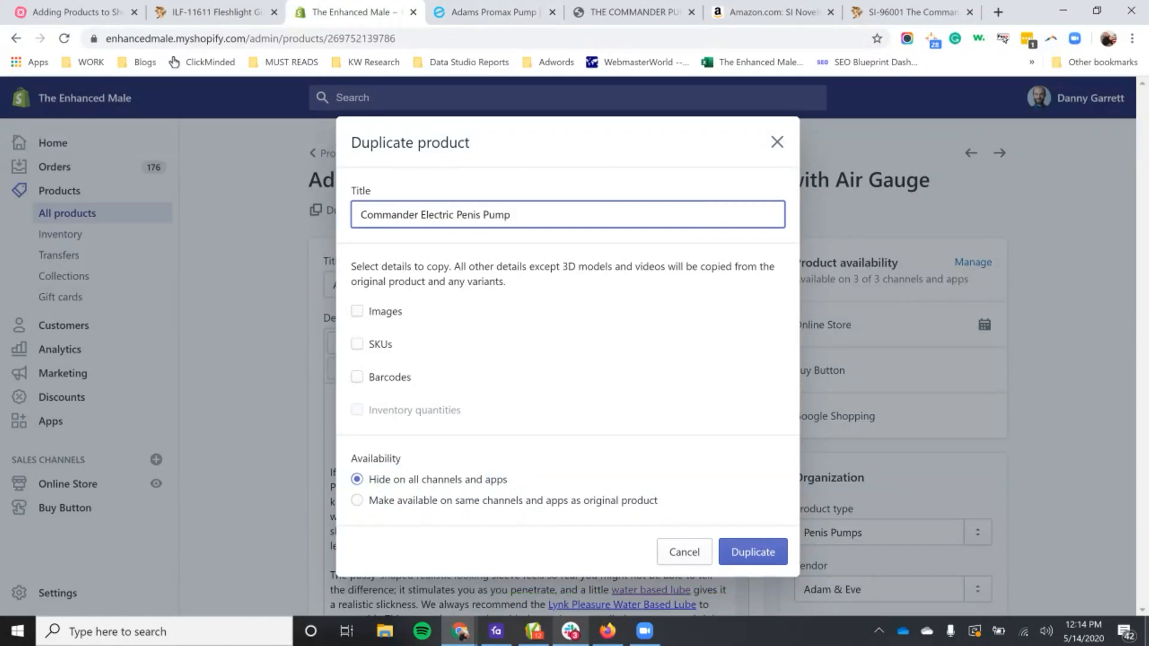
{"action": "key", "text": "ctrl+a"}
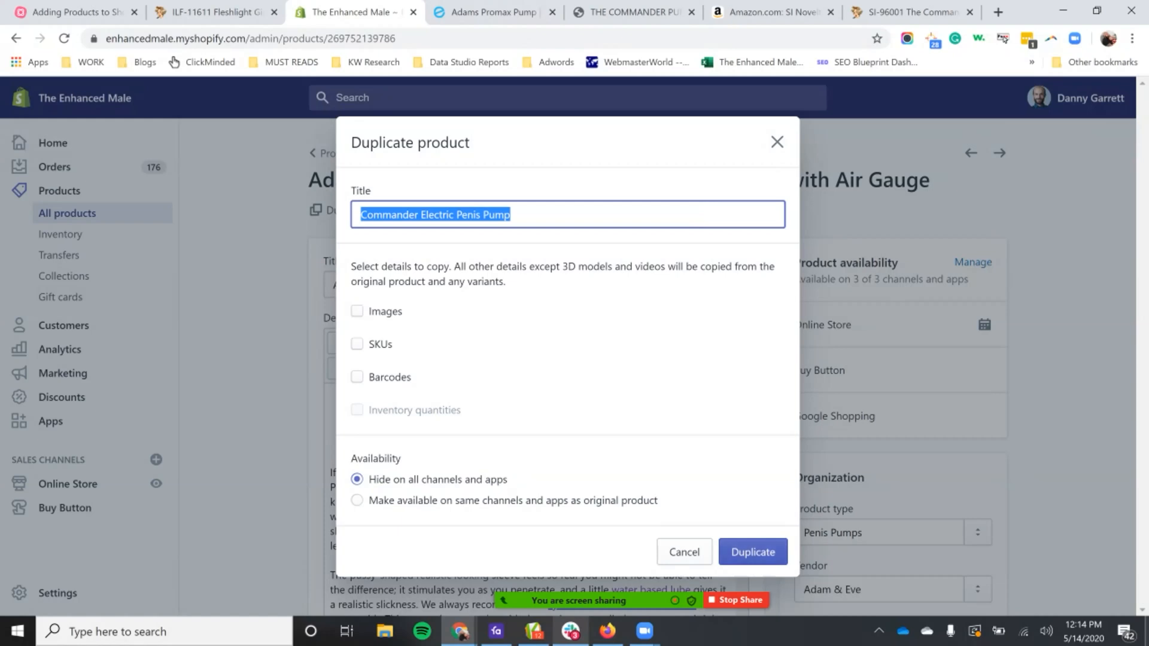
Step: Examine the URL handle and product title on the live Adams Promax Pump store page
{"action": "left_click", "coordinate": [922, 12]}
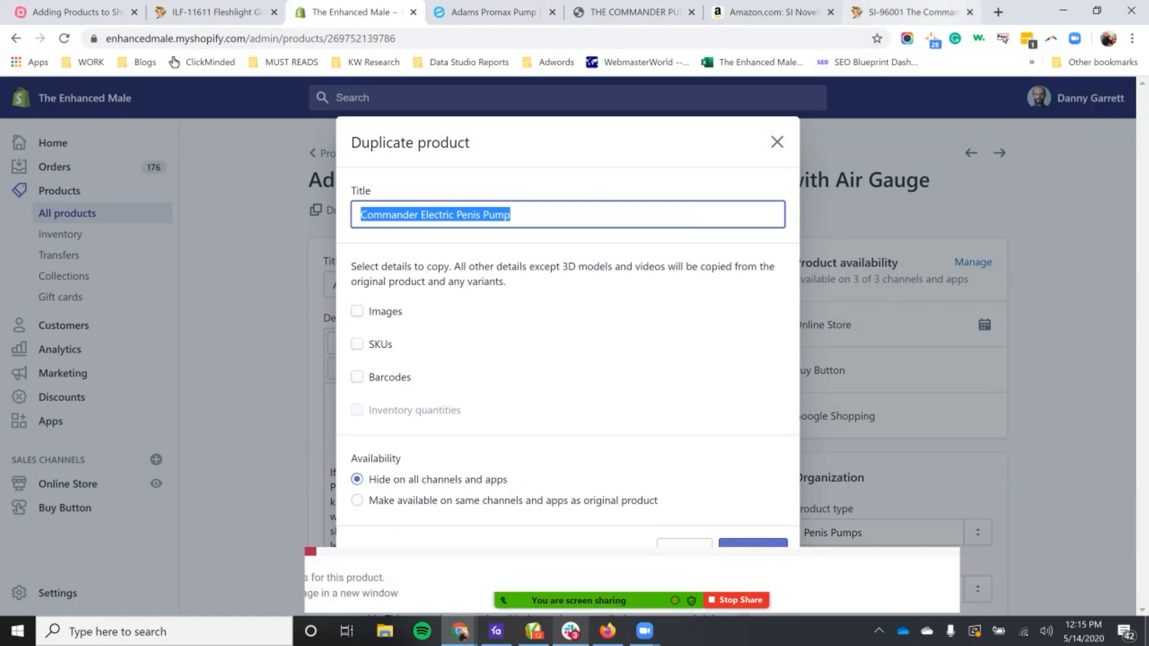
{"action": "left_click", "coordinate": [359, 12]}
{"action": "key", "text": "ctrl+c"}
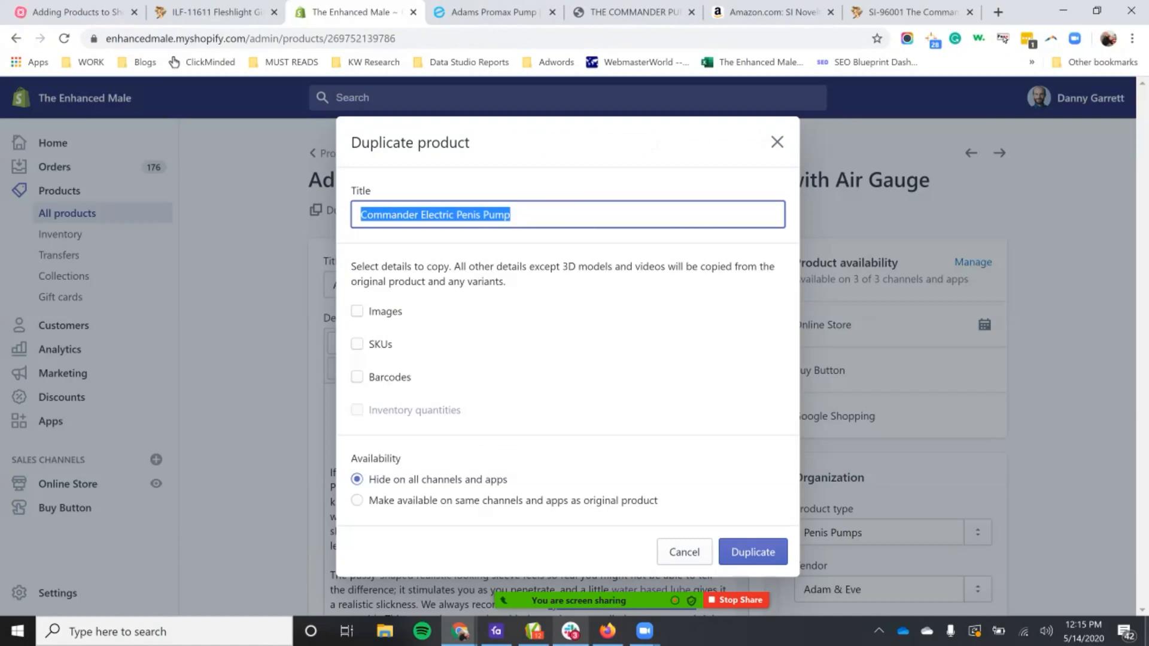
{"action": "left_click", "coordinate": [502, 12]}
{"action": "left_click_drag", "start_coordinate": [260, 39], "coordinate": [548, 39]}
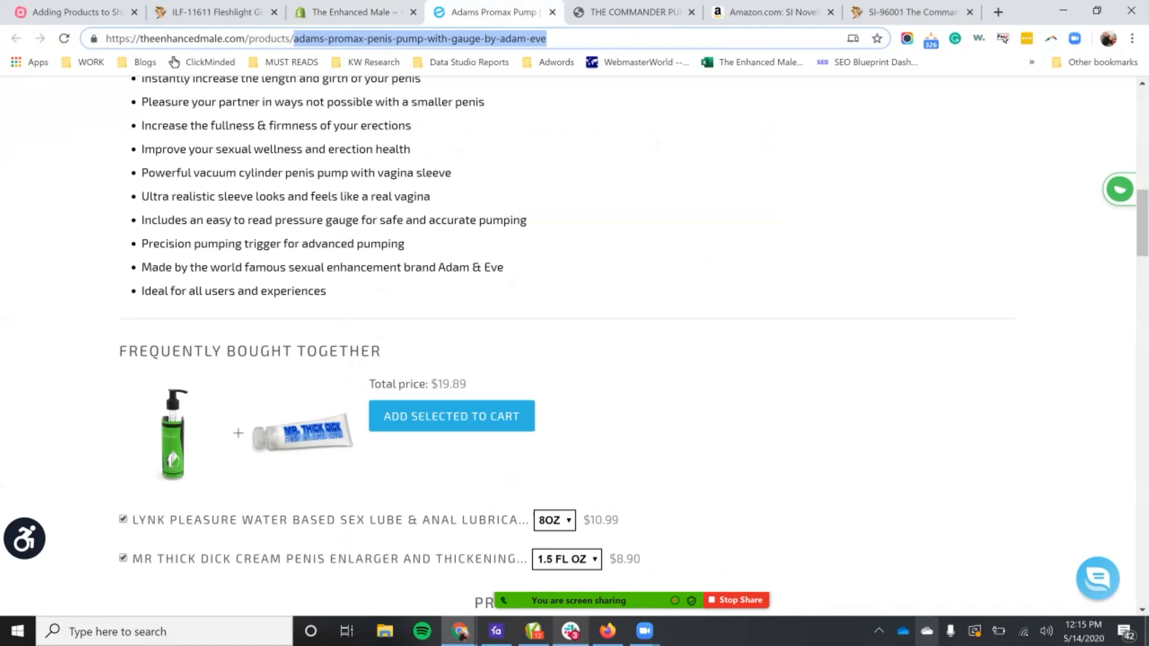
{"action": "scroll", "coordinate": [482, 211], "scroll_direction": "up", "scroll_amount": 10}
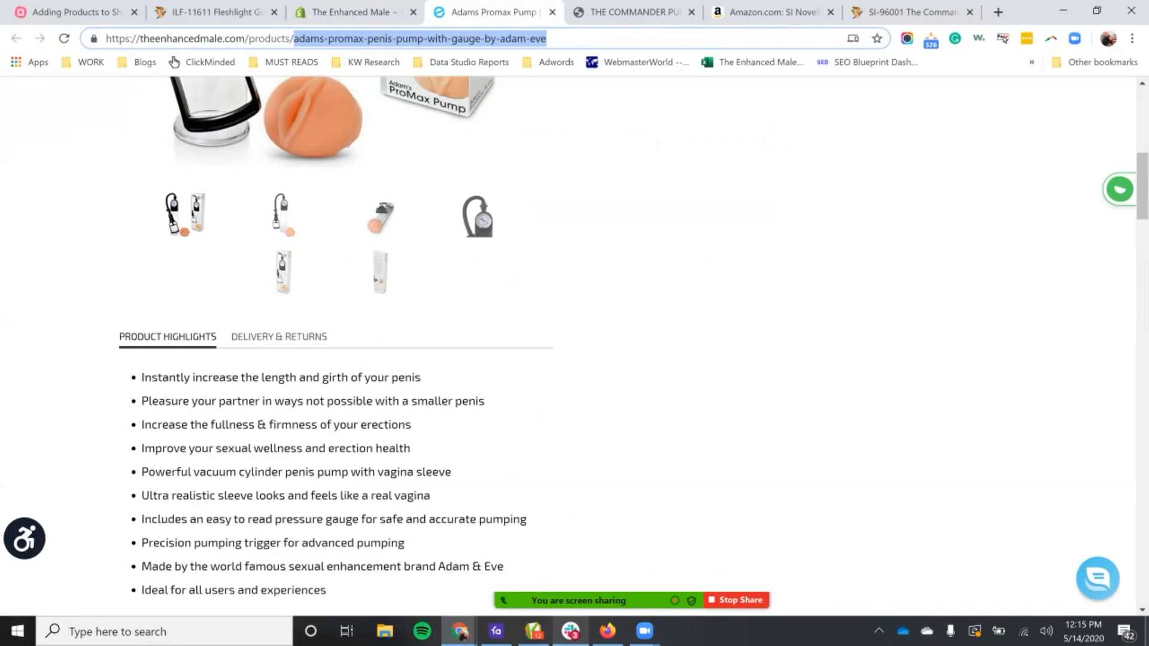
{"action": "scroll", "coordinate": [483, 212], "scroll_direction": "up", "scroll_amount": 1}
{"action": "double_click", "coordinate": [838, 467]}
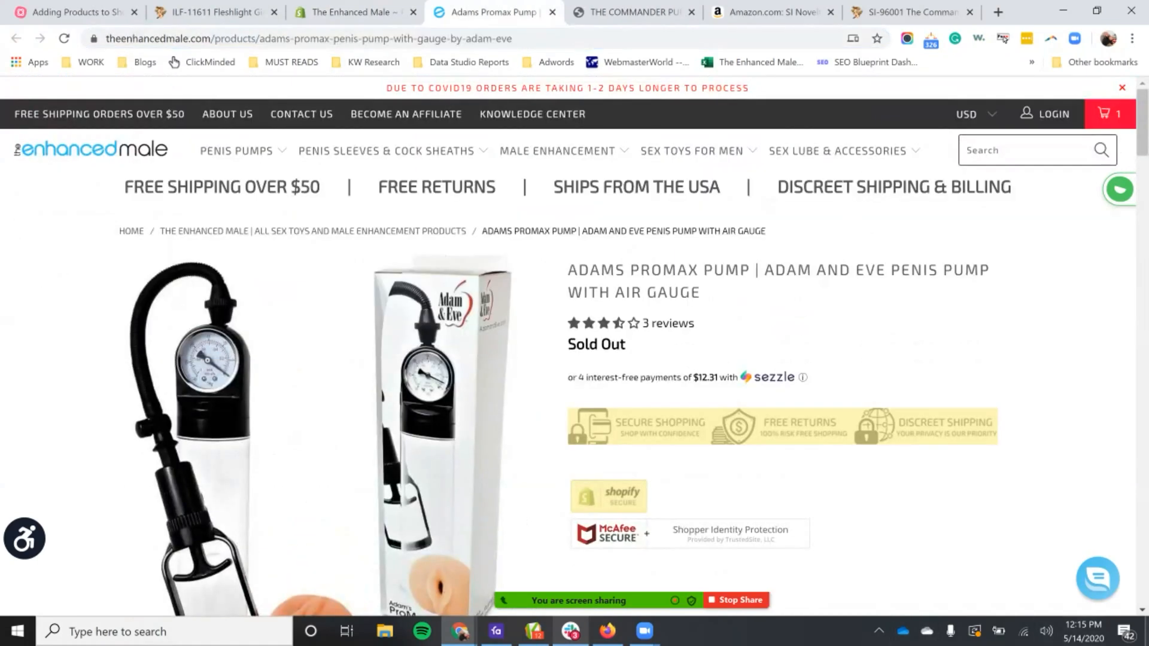
{"action": "triple_click", "coordinate": [778, 271]}
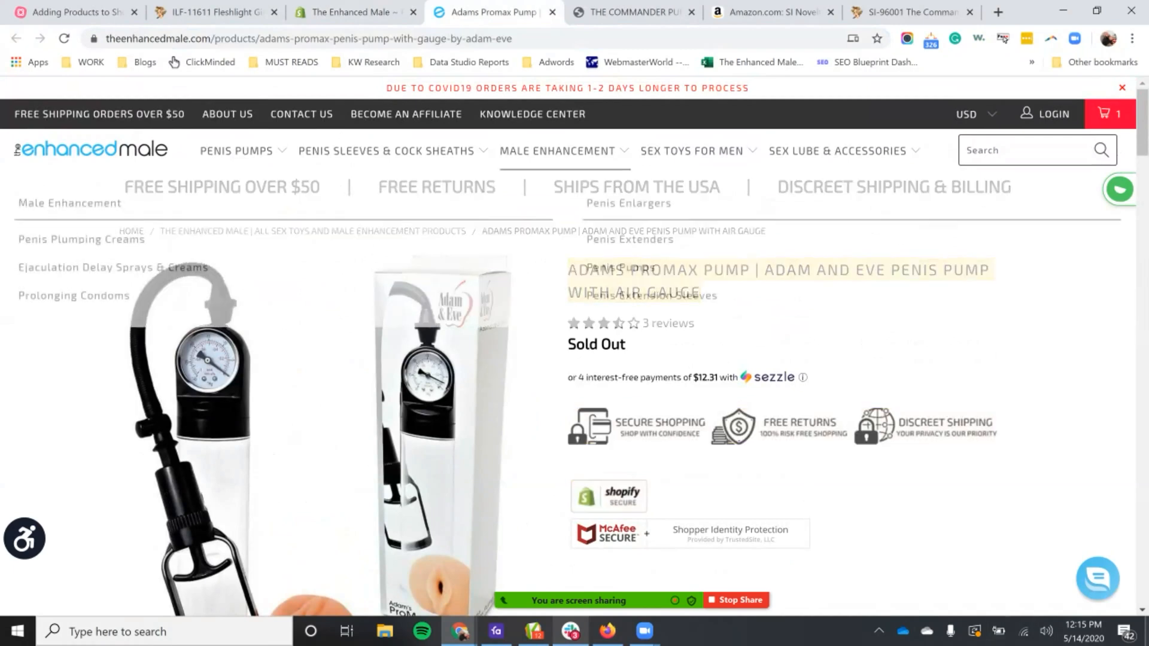
Step: Back in Shopify, re-enter "Commander Electric Penis Pump" as the title and create the duplicate product
{"action": "left_click", "coordinate": [353, 12]}
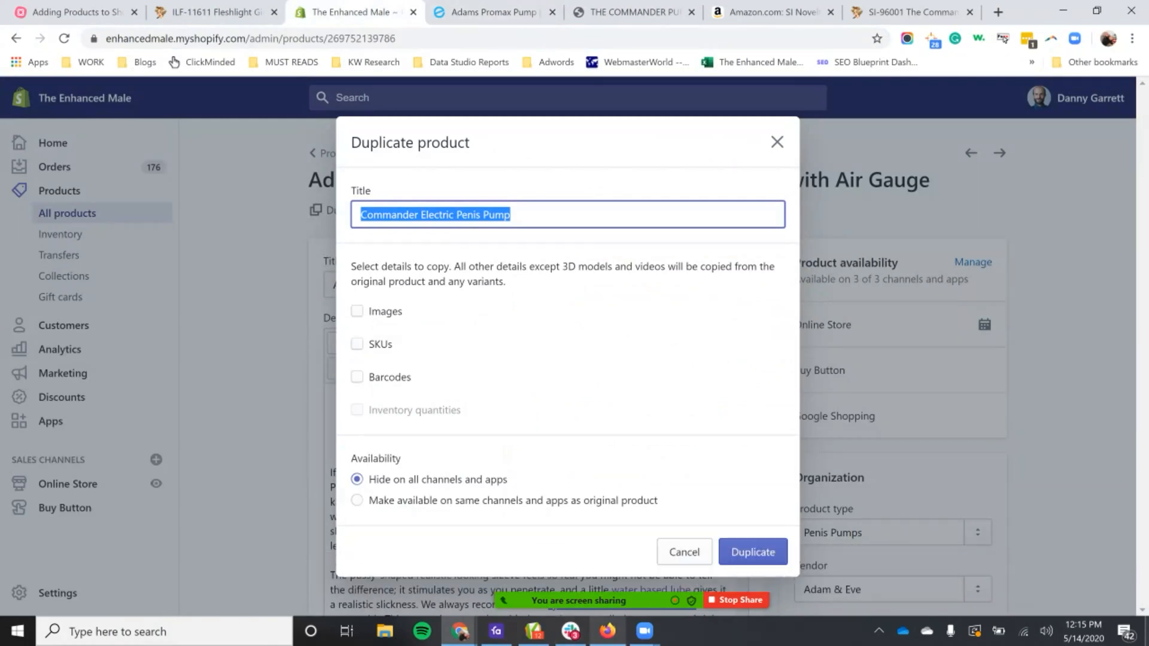
{"action": "key", "text": "BackSpace"}
{"action": "key", "text": "ctrl+v"}
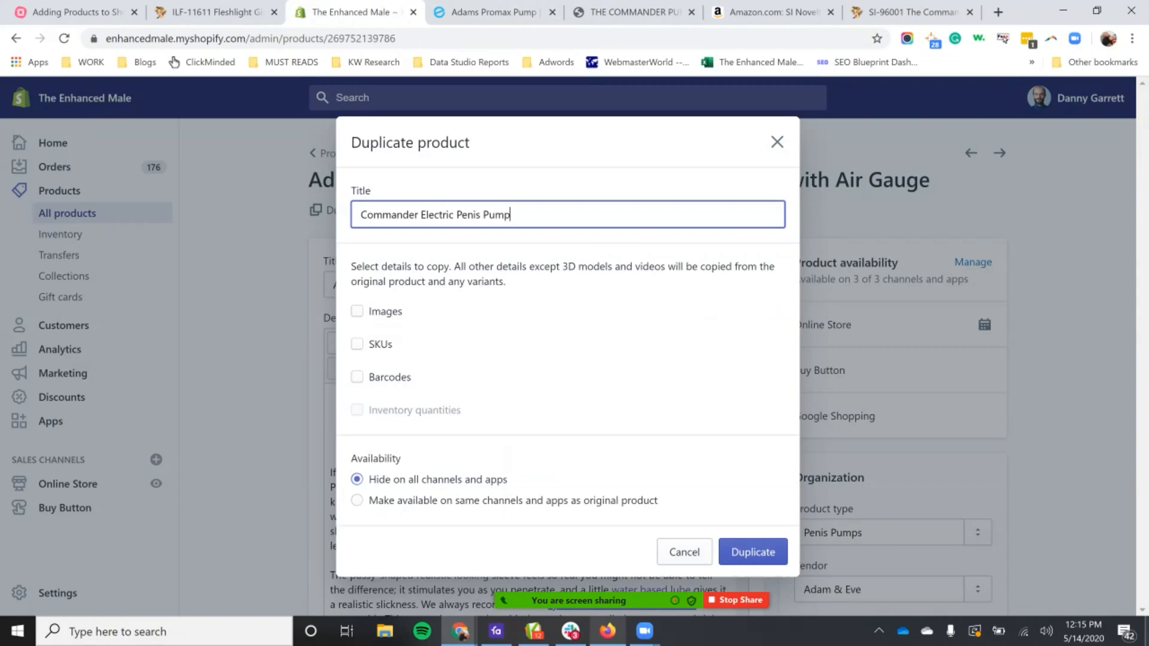
{"action": "key", "text": "Return"}
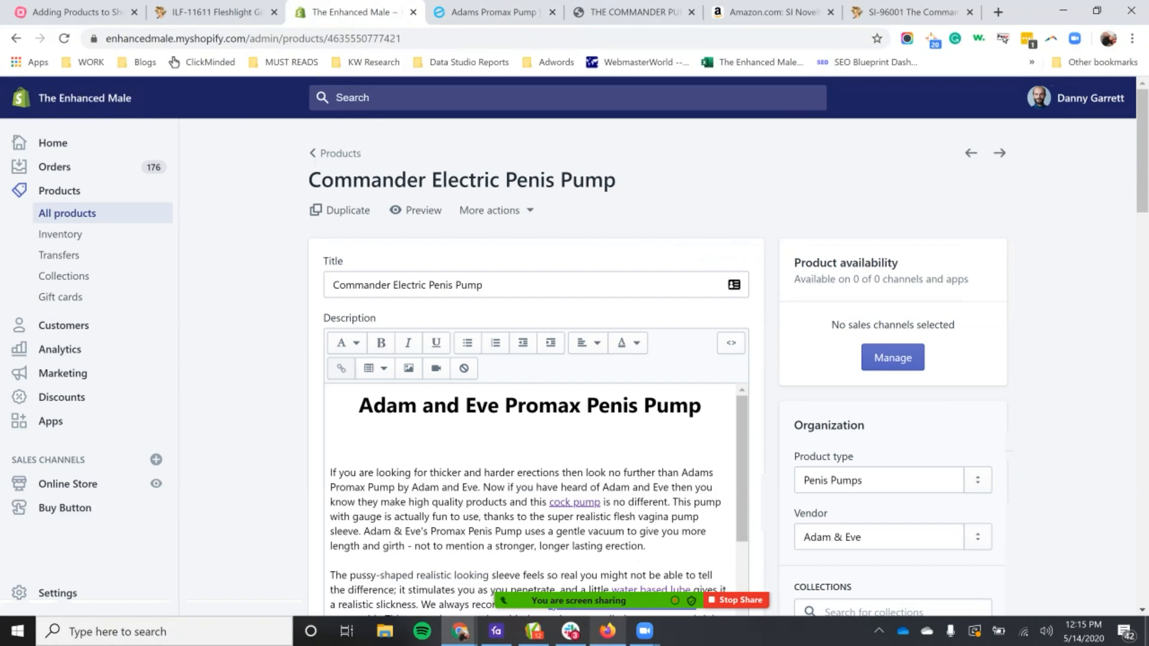
Step: Examine the URL handle in the new product's search engine listing preview and its title field
{"action": "scroll", "coordinate": [658, 359], "scroll_direction": "down", "scroll_amount": 20}
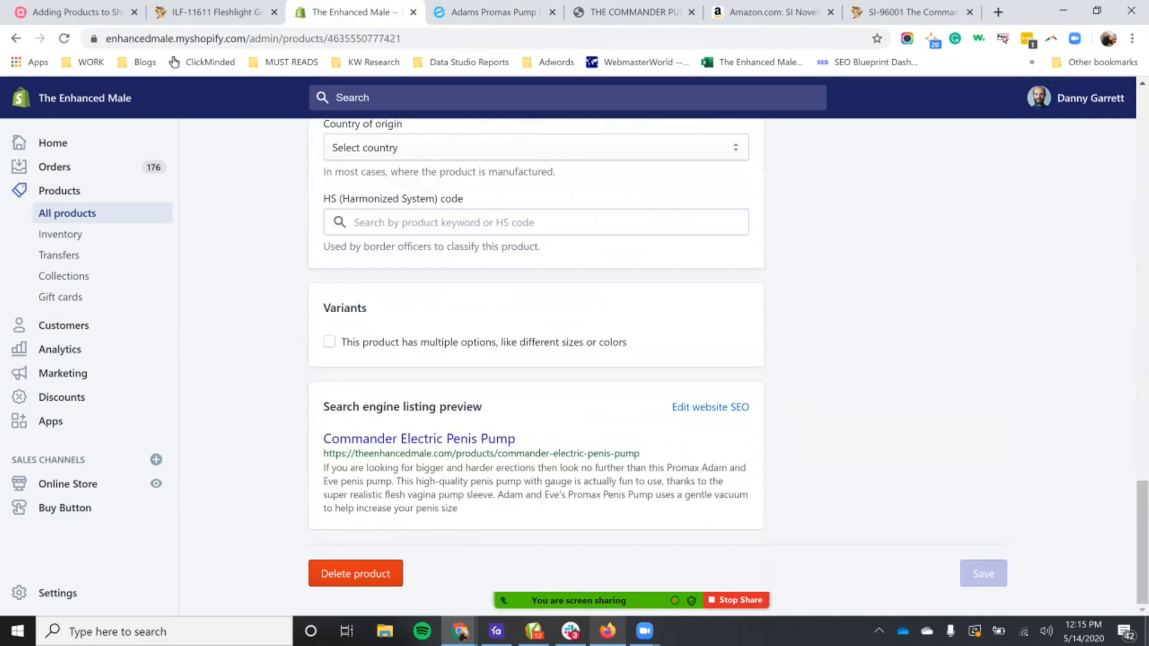
{"action": "left_click_drag", "start_coordinate": [640, 453], "coordinate": [497, 453]}
{"action": "scroll", "coordinate": [503, 454], "scroll_direction": "up", "scroll_amount": 20}
{"action": "left_click", "coordinate": [506, 285]}
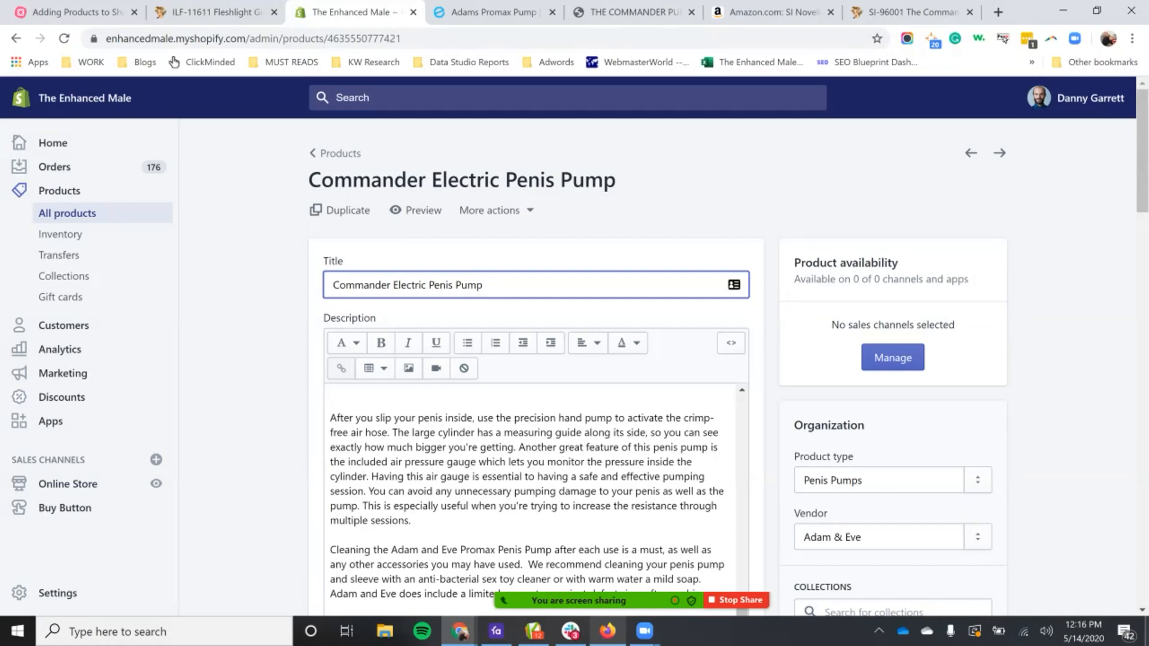
Step: Open the Penis Pumps collection on the live store and browse the product titles in its listings
{"action": "key", "text": "ctrl+Tab"}
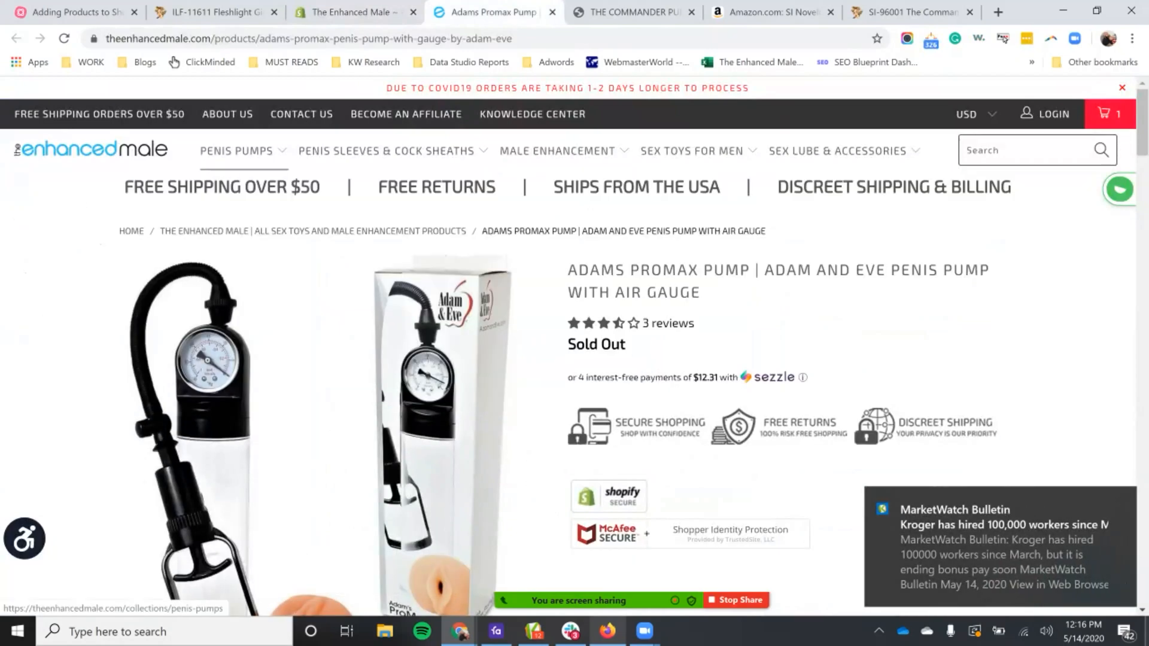
{"action": "left_click", "coordinate": [237, 151]}
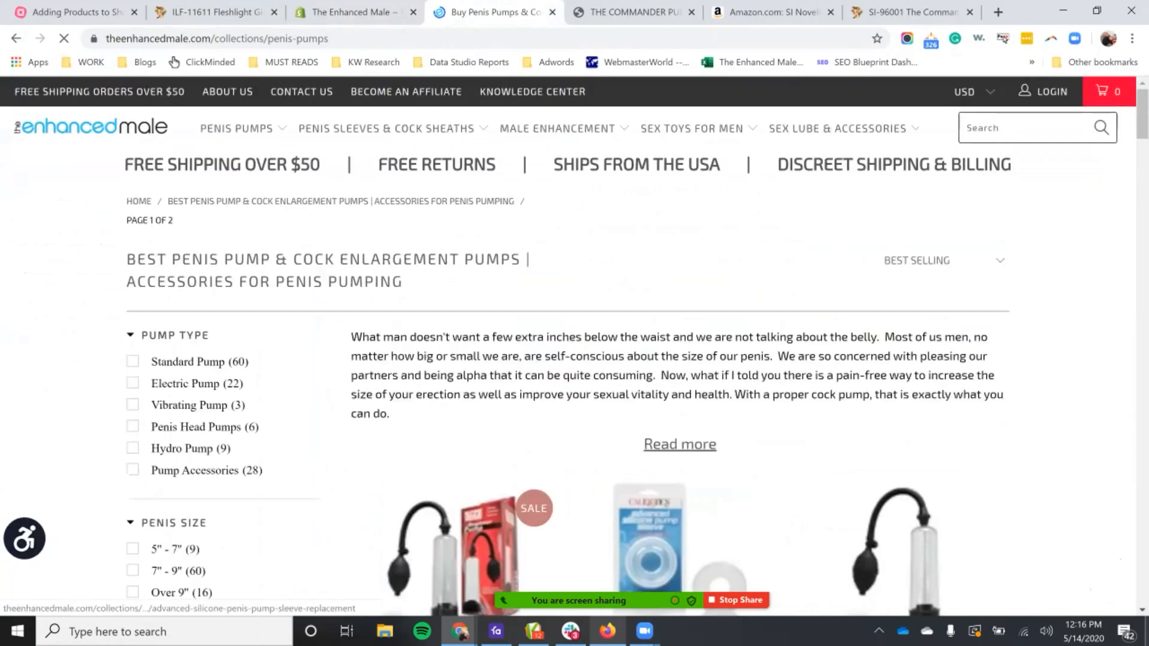
{"action": "scroll", "coordinate": [574, 347], "scroll_direction": "down", "scroll_amount": 6}
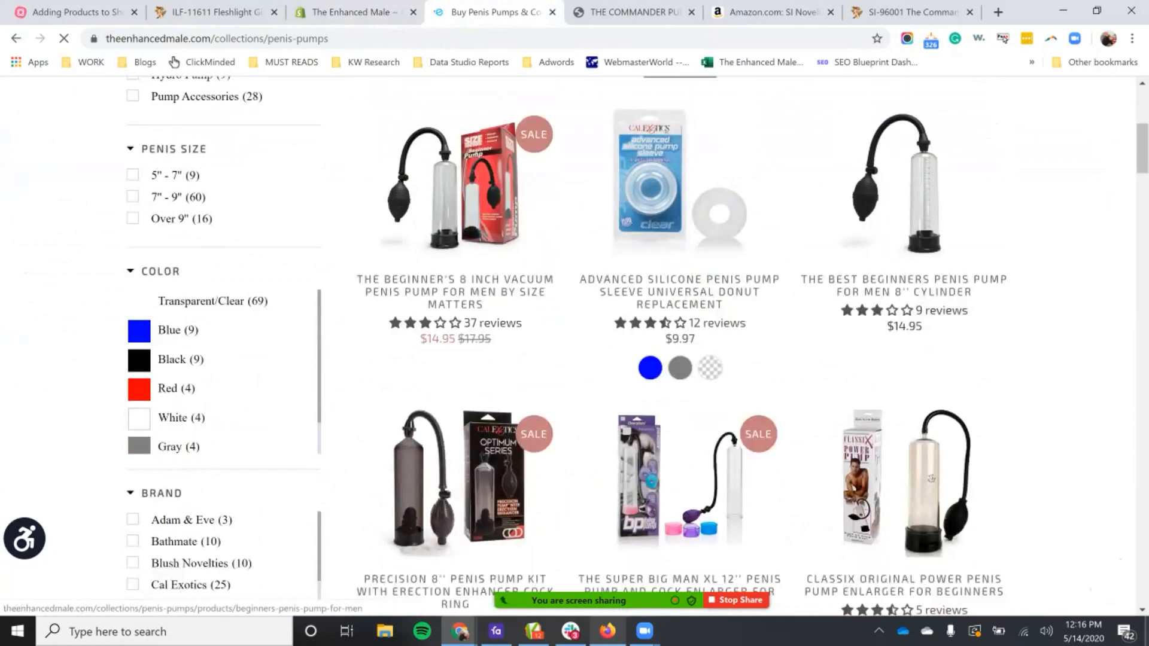
{"action": "scroll", "coordinate": [574, 347], "scroll_direction": "down", "scroll_amount": 1}
{"action": "scroll", "coordinate": [679, 359], "scroll_direction": "down", "scroll_amount": 2}
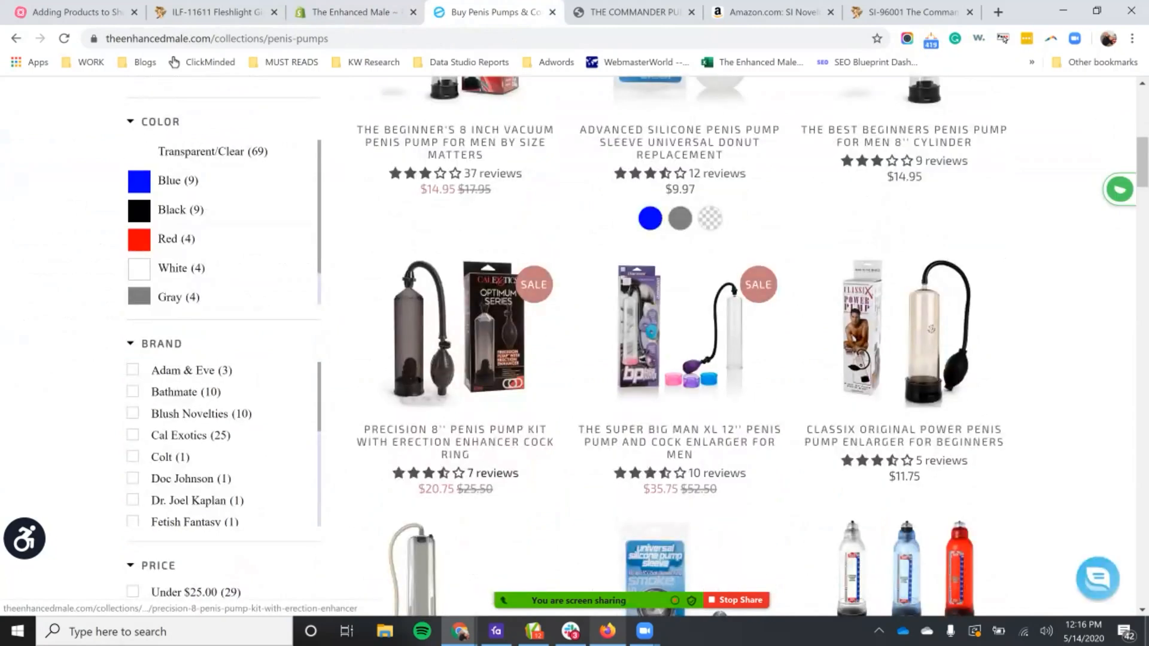
{"action": "scroll", "coordinate": [679, 359], "scroll_direction": "down", "scroll_amount": 2}
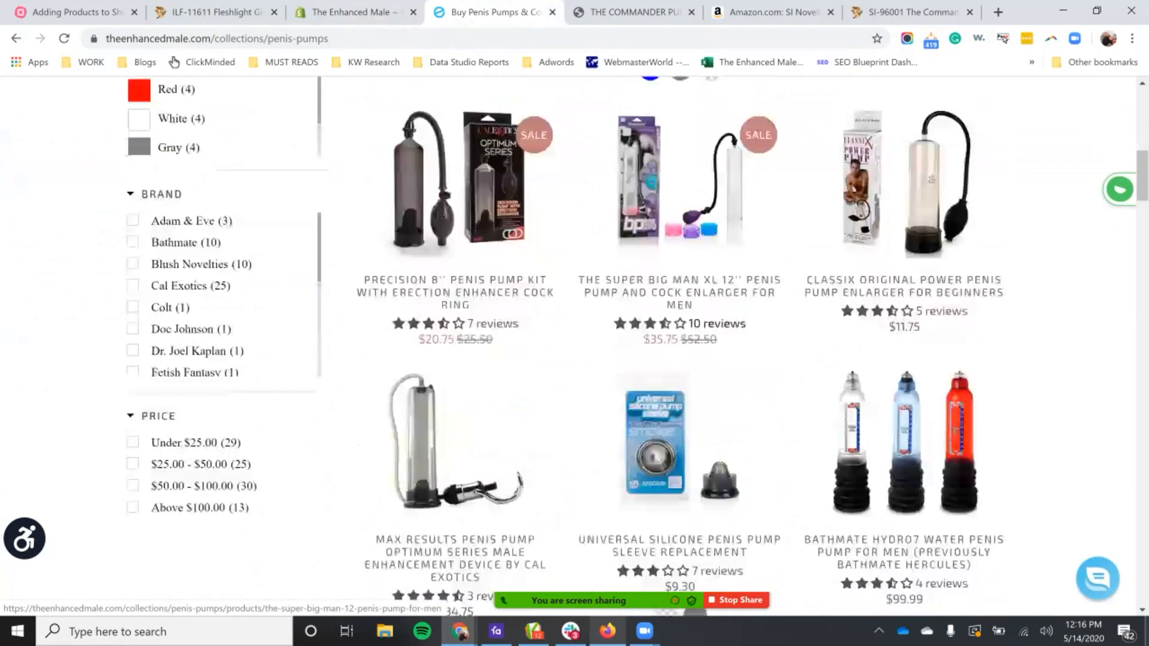
{"action": "scroll", "coordinate": [679, 359], "scroll_direction": "down", "scroll_amount": 1}
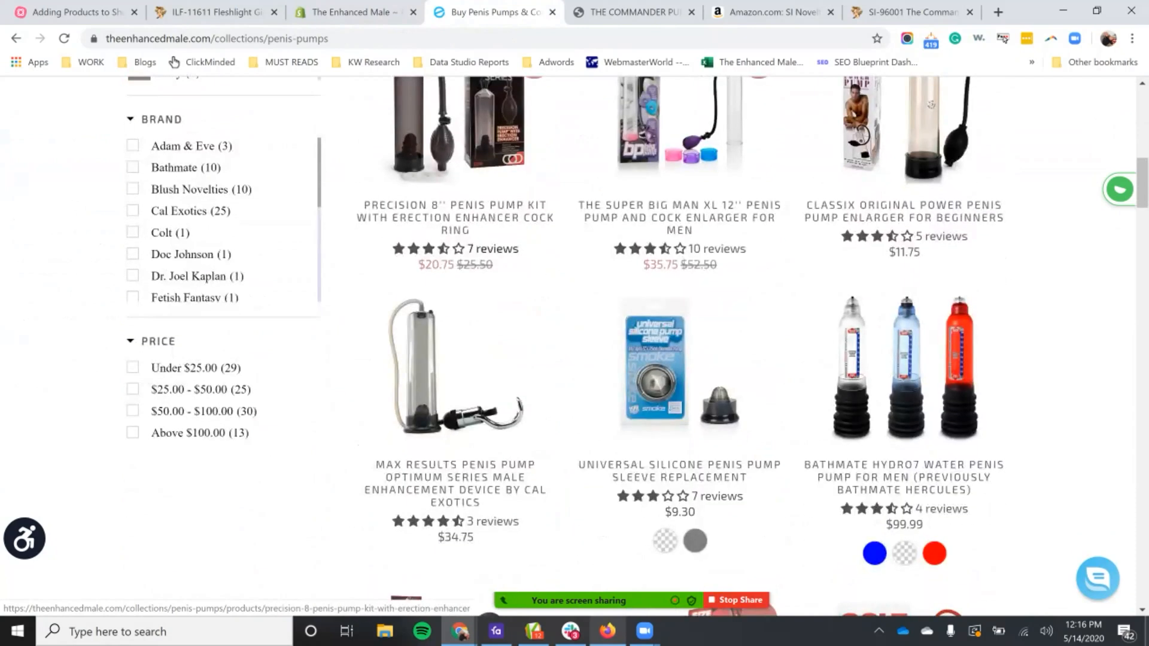
{"action": "scroll", "coordinate": [679, 359], "scroll_direction": "down", "scroll_amount": 1}
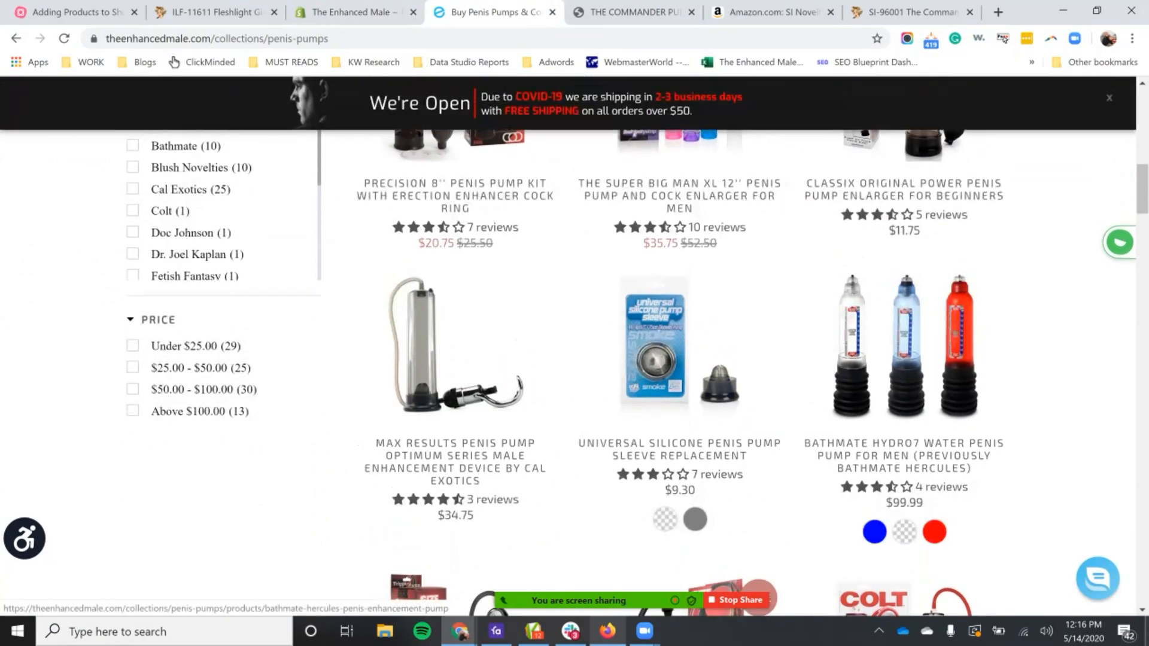
Step: Back in Shopify, expand the product title to "The Commander Cock Pump | Automatic Electric Penis Pump"
{"action": "scroll", "coordinate": [904, 371], "scroll_direction": "up", "scroll_amount": 4}
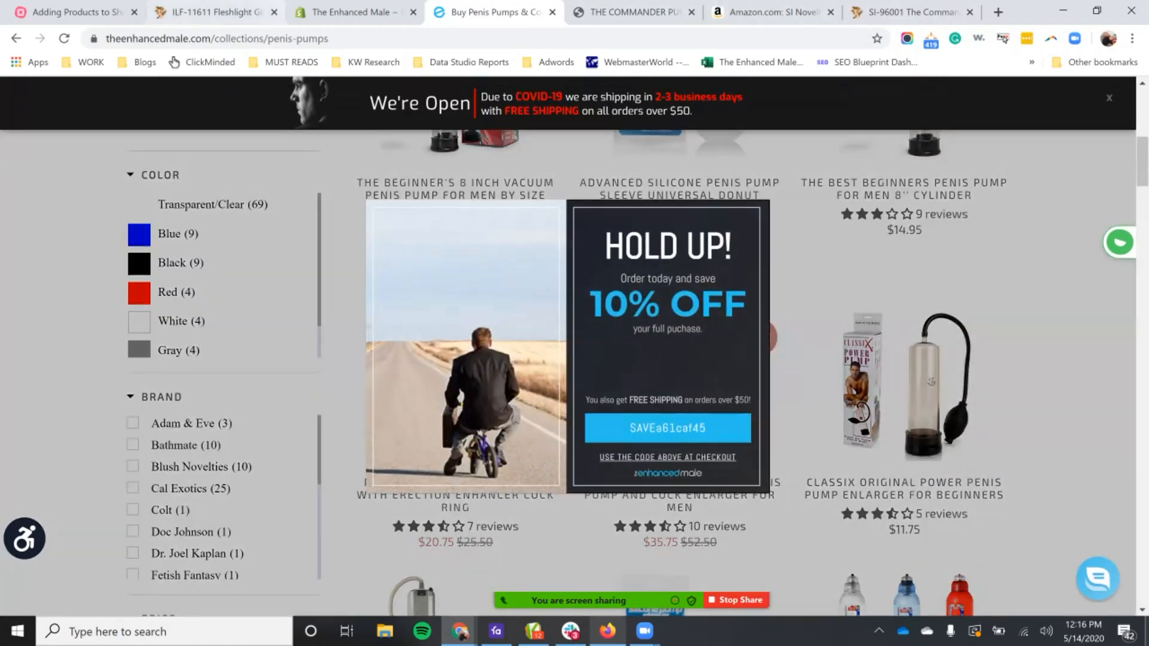
{"action": "left_click", "coordinate": [348, 12]}
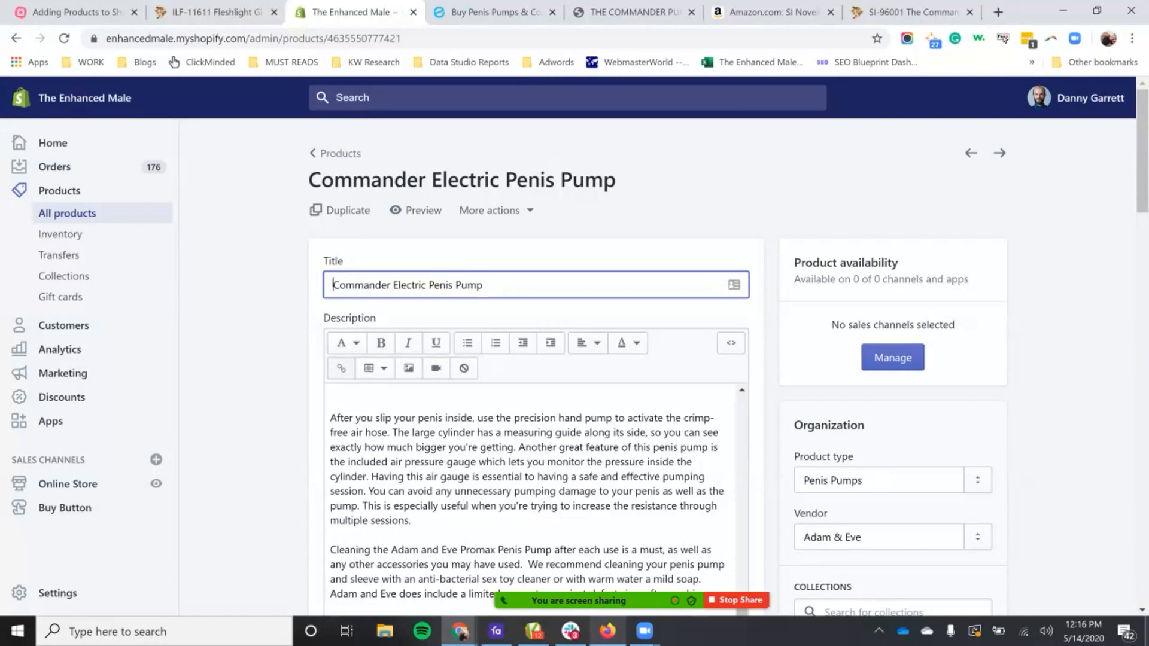
{"action": "type", "text": "The"}
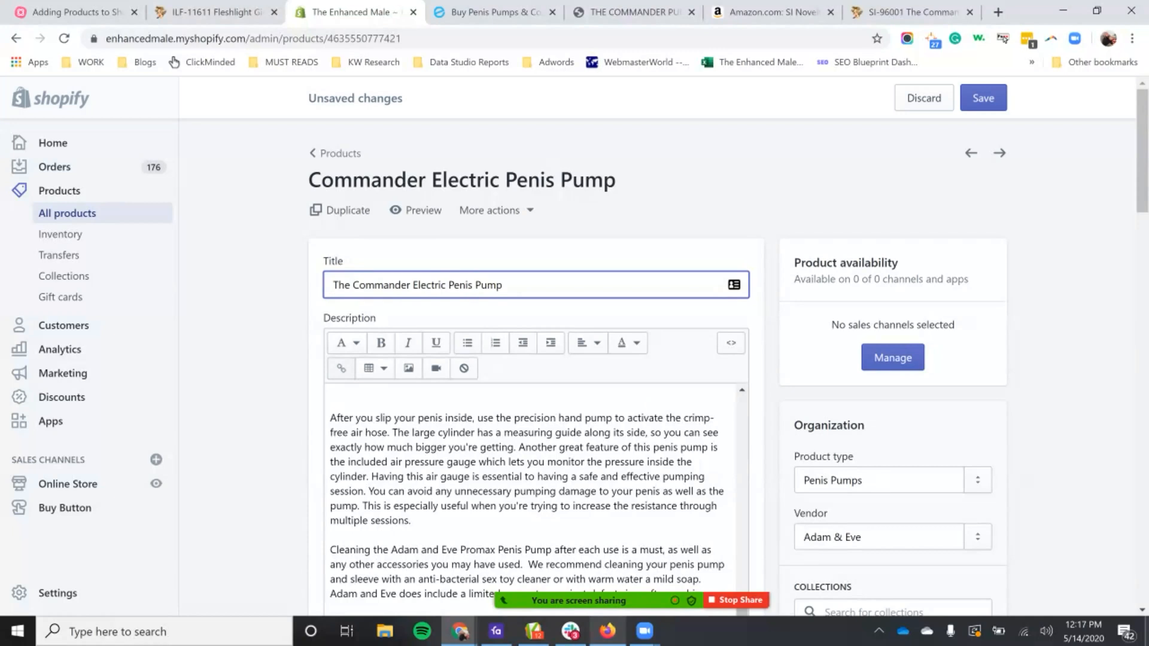
{"action": "left_click", "coordinate": [413, 285]}
{"action": "type", "text": "Cock P"}
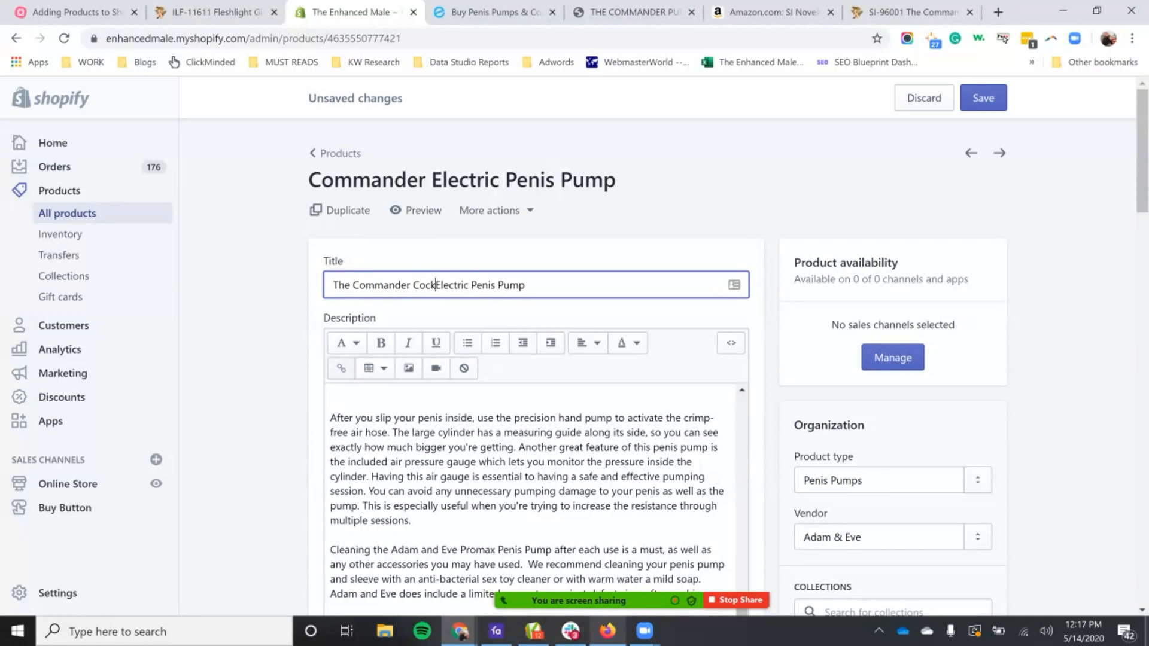
{"action": "type", "text": "ump "}
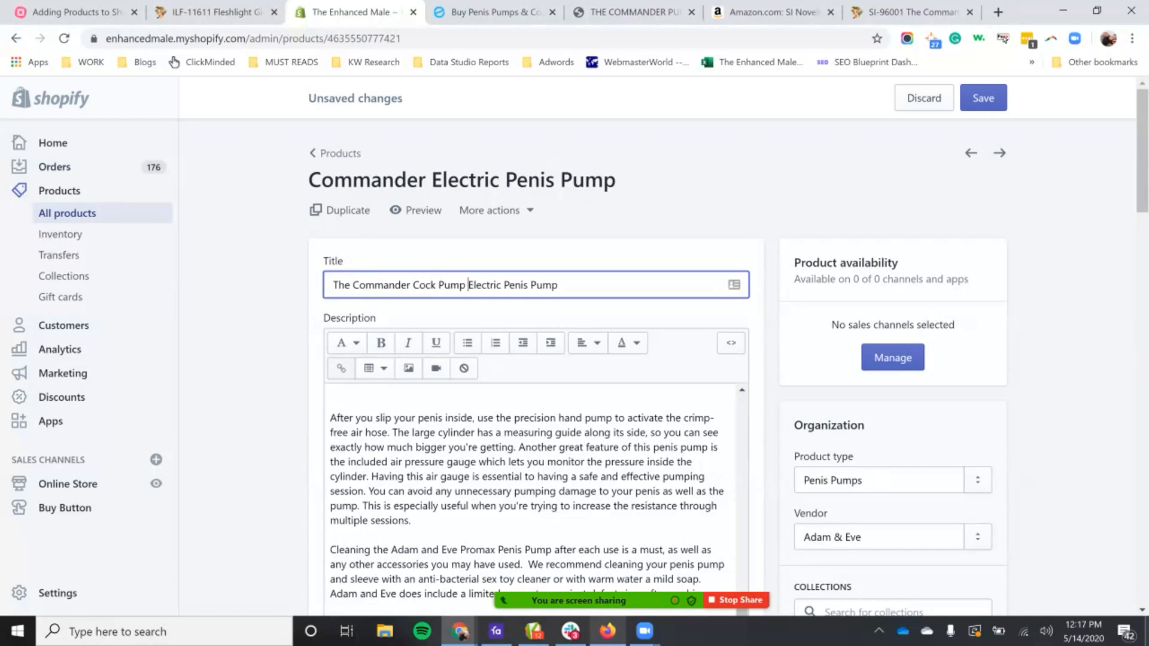
{"action": "type", "text": "|"}
{"action": "type", "text": "Automatic"}
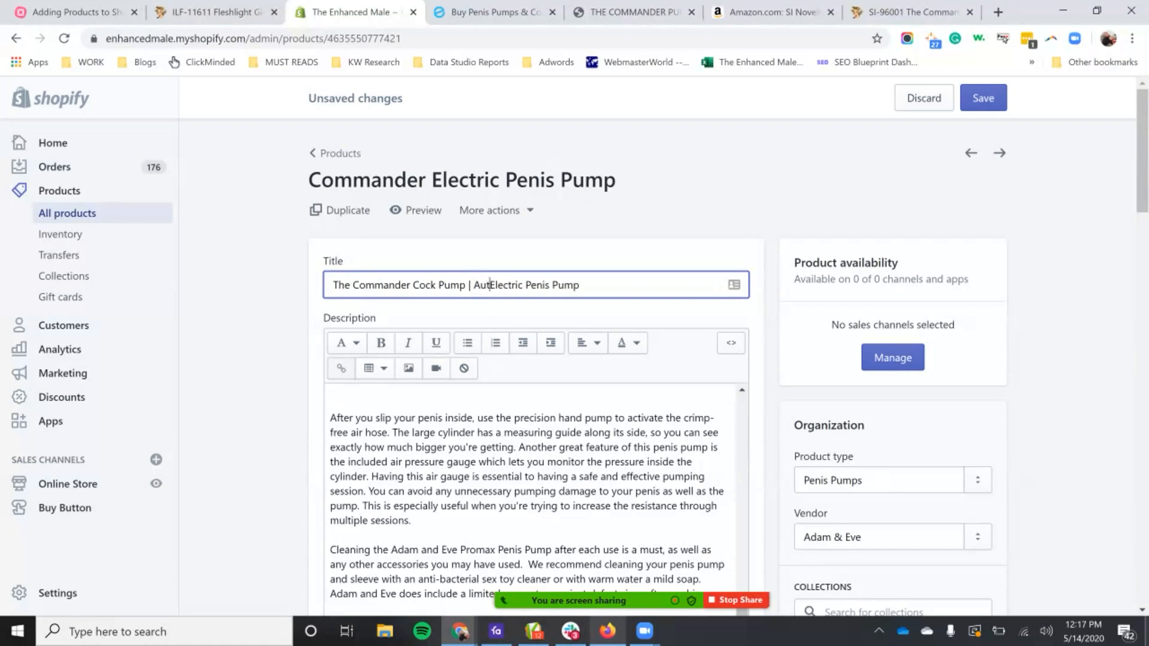
Step: Append "by SI Novelties" to the end of the product title
{"action": "left_click", "coordinate": [616, 285]}
{"action": "type", "text": "y"}
{"action": "key", "text": "BackSpace"}
{"action": "type", "text": "by SI Novelties"}
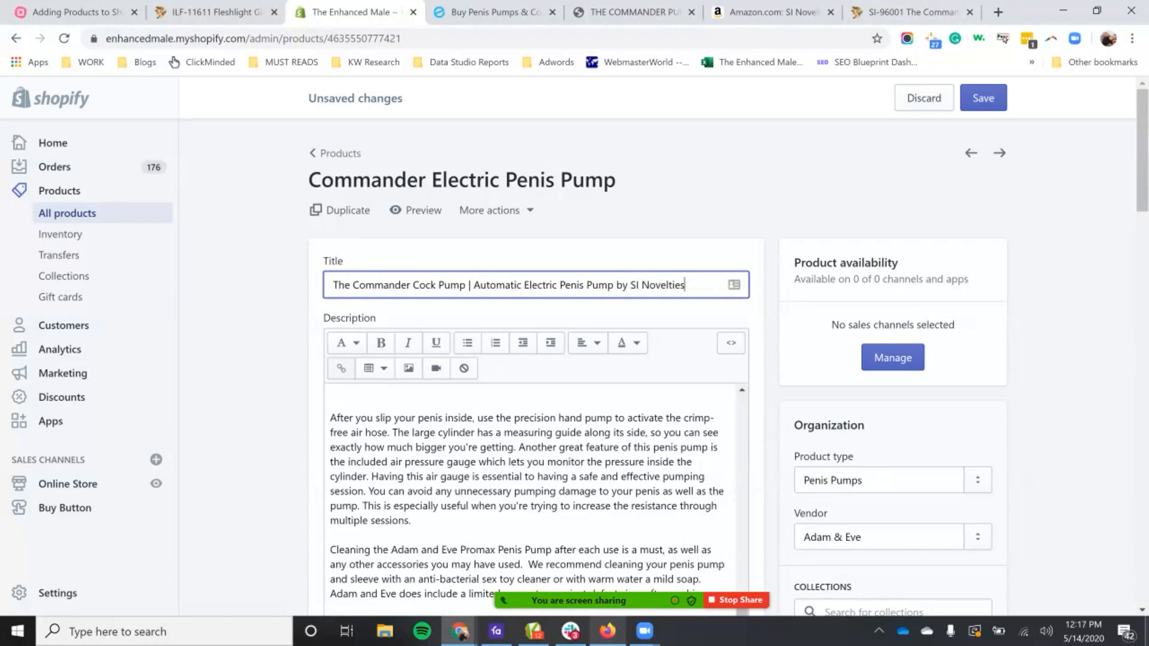
{"action": "key", "text": "Tab"}
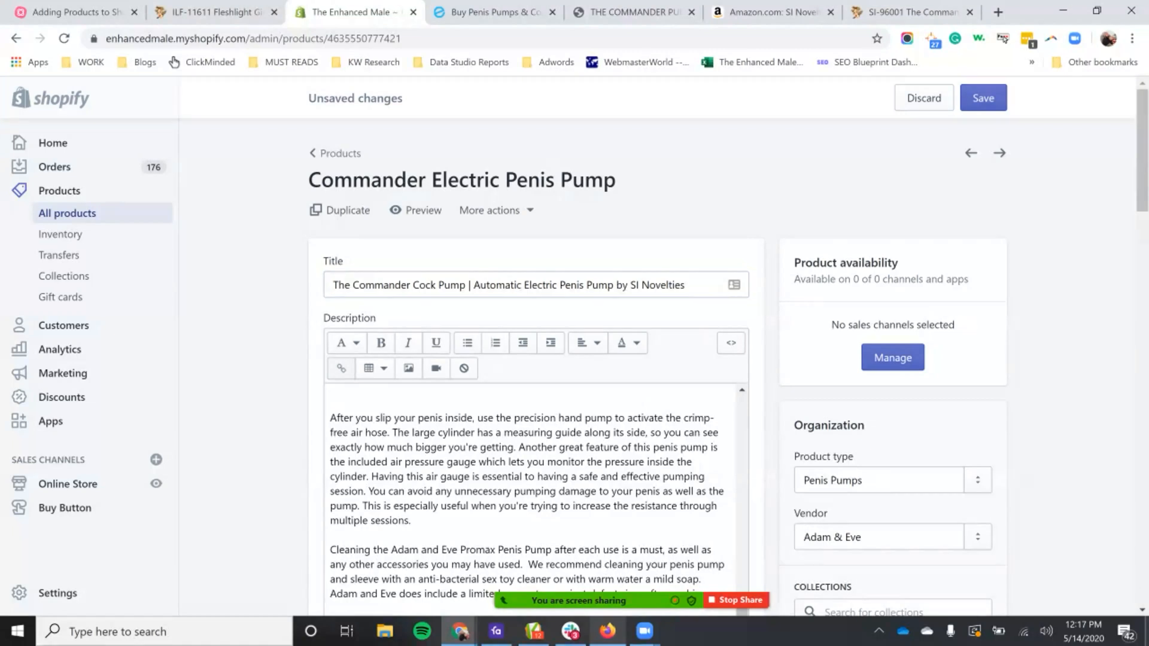
Step: Review the copied description and compare its main heading with the product title
{"action": "scroll", "coordinate": [533, 497], "scroll_direction": "up", "scroll_amount": 10}
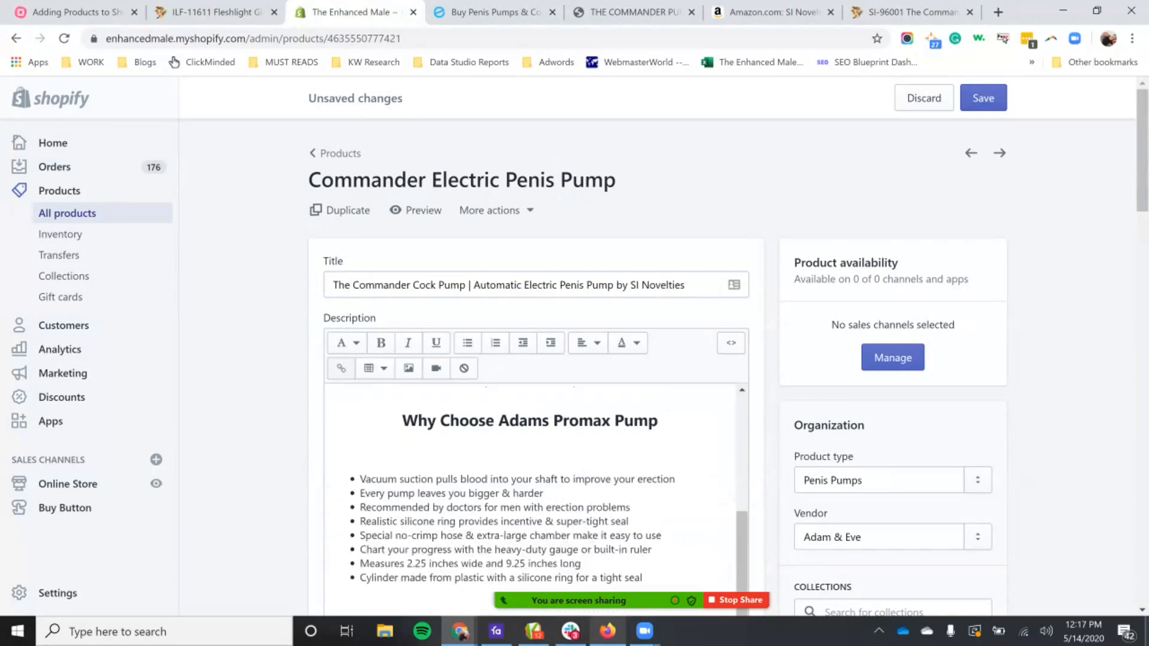
{"action": "scroll", "coordinate": [574, 359], "scroll_direction": "down", "scroll_amount": 1}
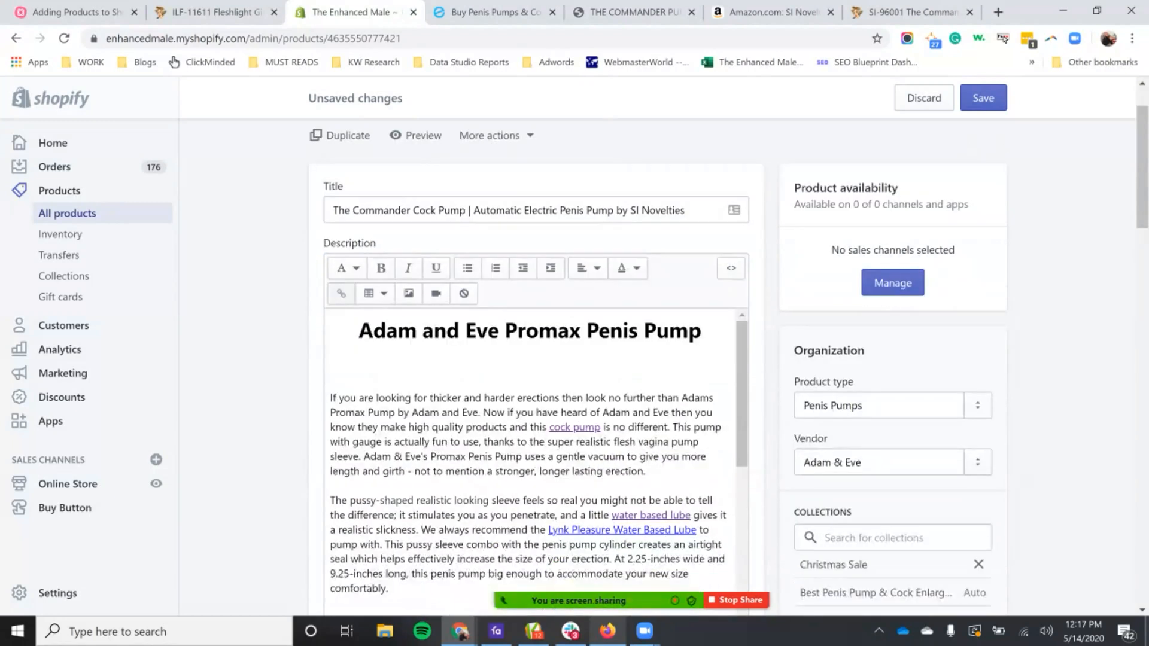
{"action": "left_click_drag", "start_coordinate": [685, 210], "coordinate": [332, 210]}
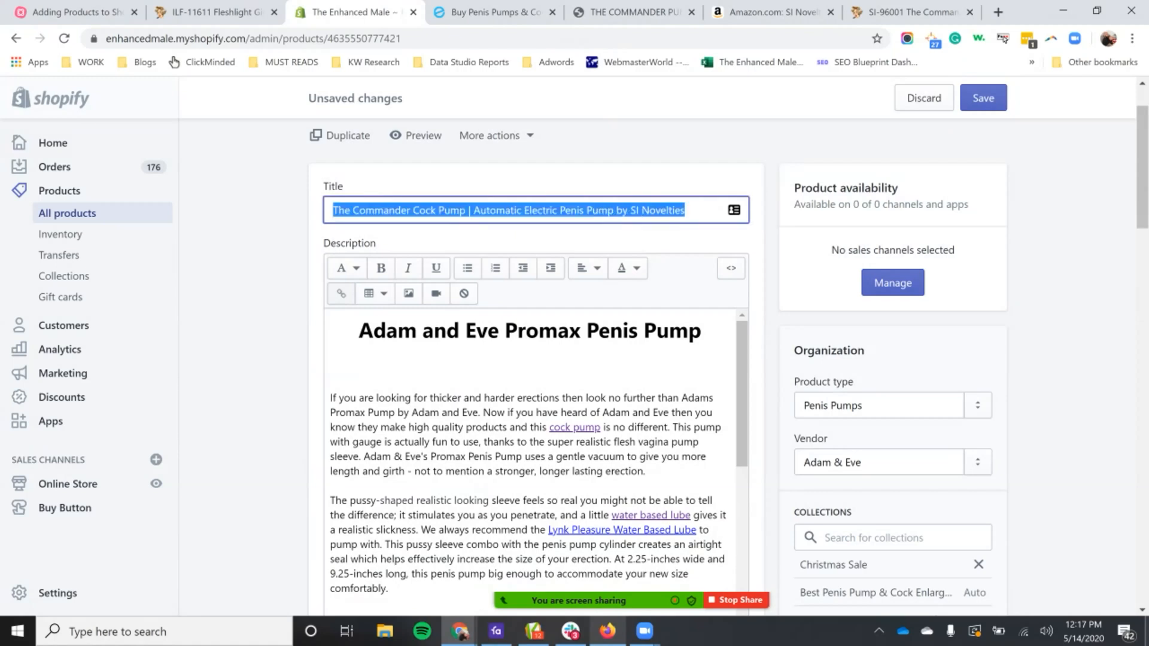
{"action": "left_click", "coordinate": [251, 217]}
{"action": "scroll", "coordinate": [251, 217], "scroll_direction": "up", "scroll_amount": 1}
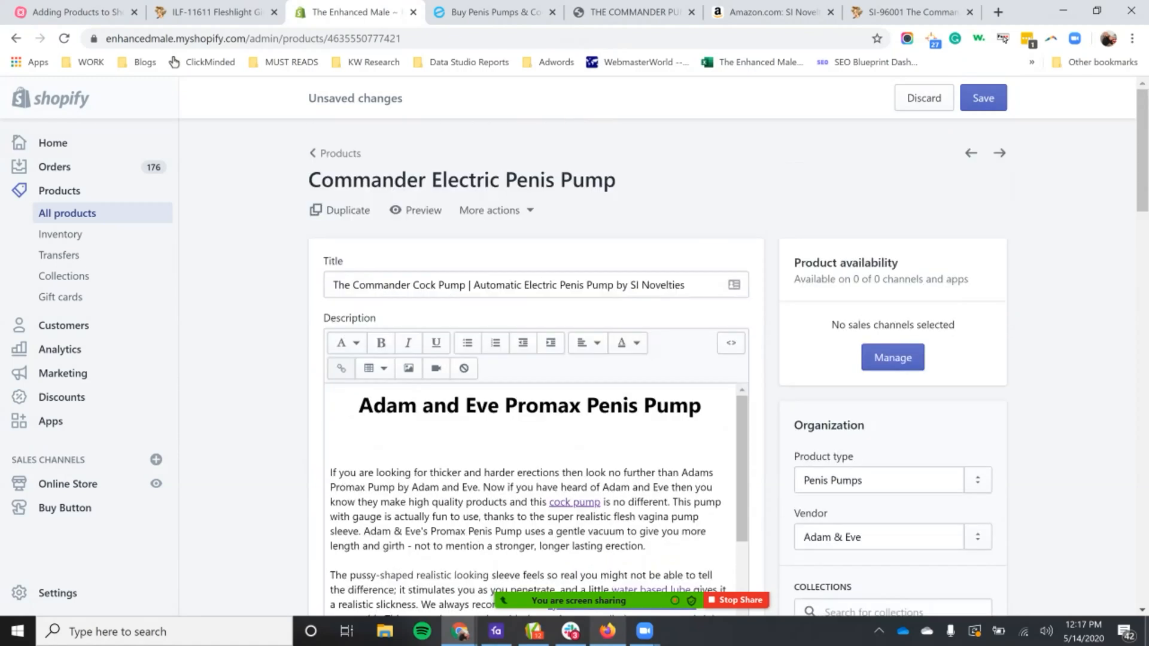
{"action": "left_click_drag", "start_coordinate": [358, 405], "coordinate": [701, 405]}
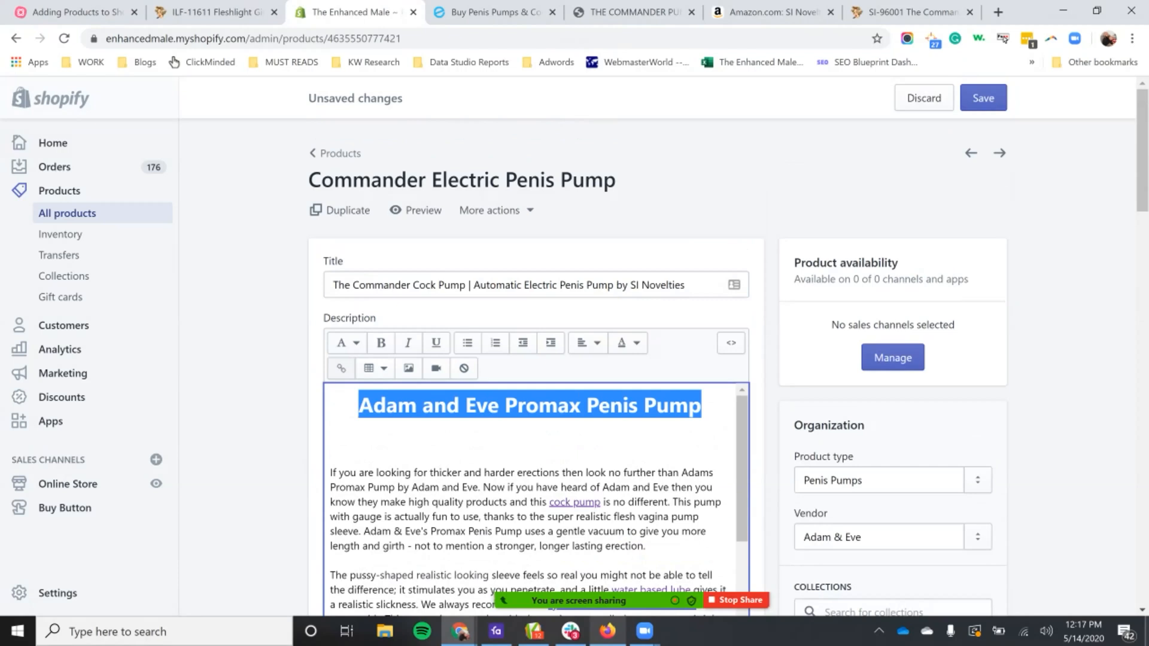
{"action": "left_click_drag", "start_coordinate": [333, 284], "coordinate": [685, 285]}
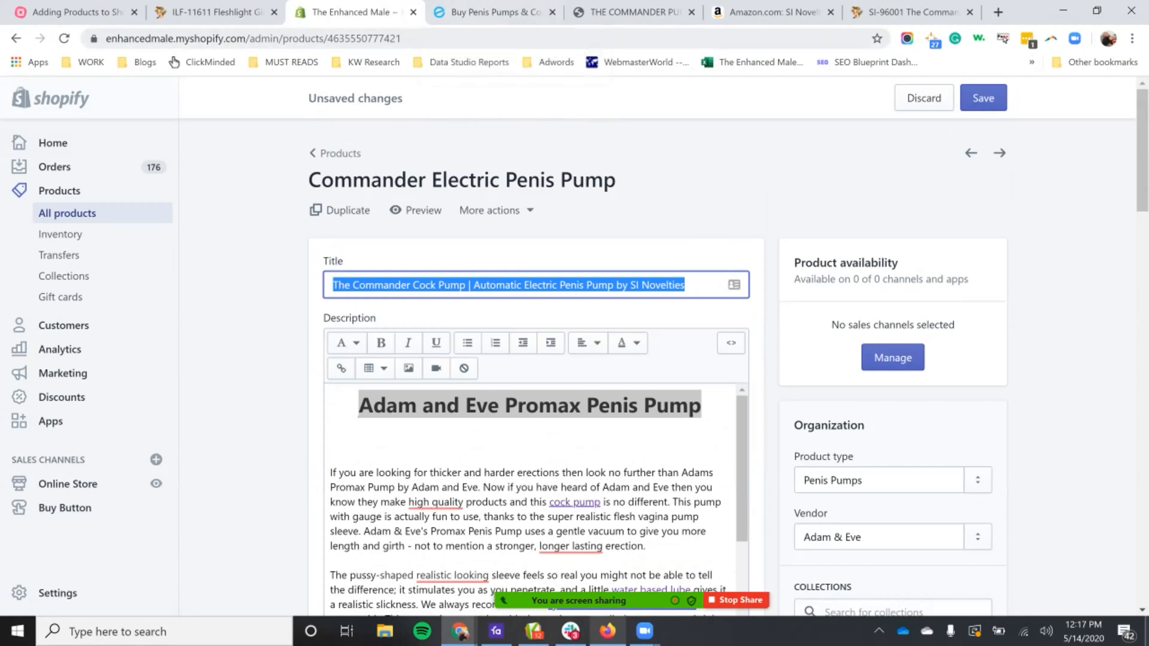
Step: On the live store, open the Beginner's 8 Inch Vacuum Penis Pump product page and examine how its title is displayed
{"action": "left_click", "coordinate": [491, 12]}
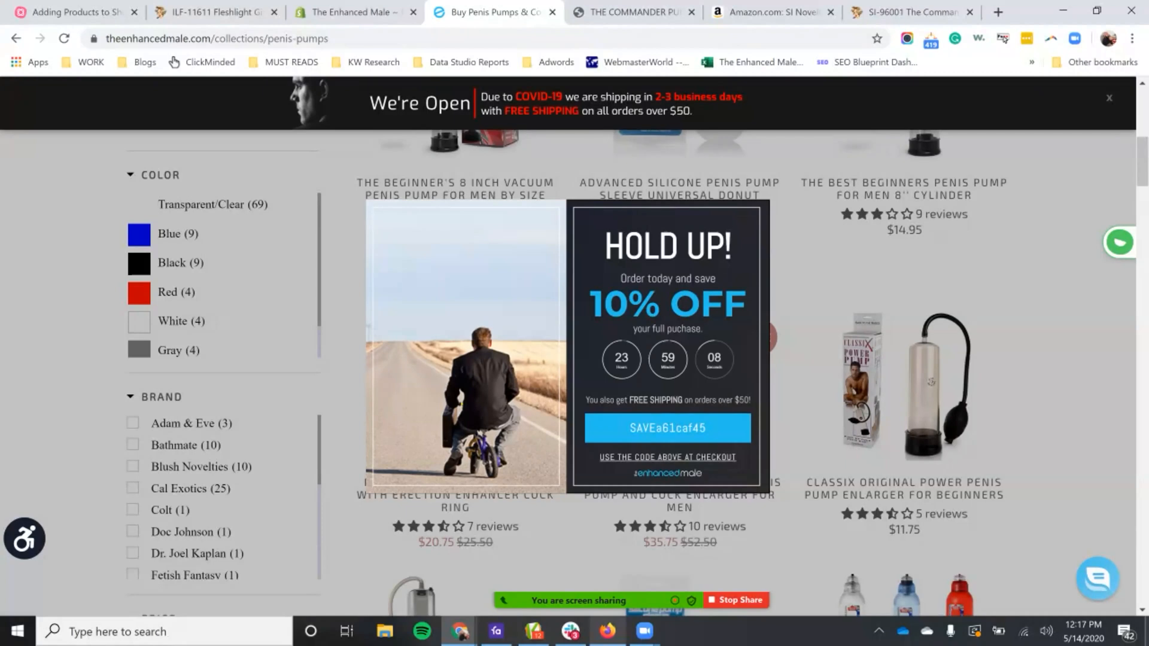
{"action": "left_click", "coordinate": [598, 171]}
{"action": "left_click", "coordinate": [359, 12]}
{"action": "left_click", "coordinate": [490, 12]}
{"action": "scroll", "coordinate": [574, 359], "scroll_direction": "up", "scroll_amount": 6}
{"action": "key", "text": "F5"}
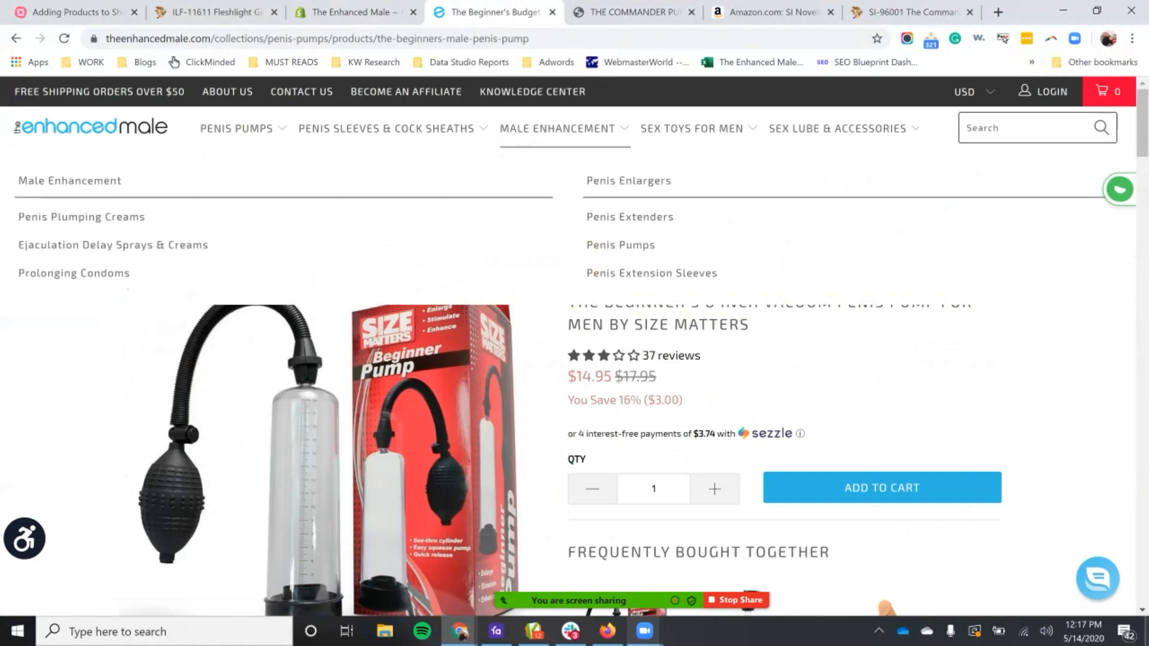
Step: In Shopify, replace the description's main heading with the copied product title, trimmed to "The Commander Cock Pump"
{"action": "left_click", "coordinate": [353, 12]}
{"action": "triple_click", "coordinate": [632, 285]}
{"action": "key", "text": "ctrl+c"}
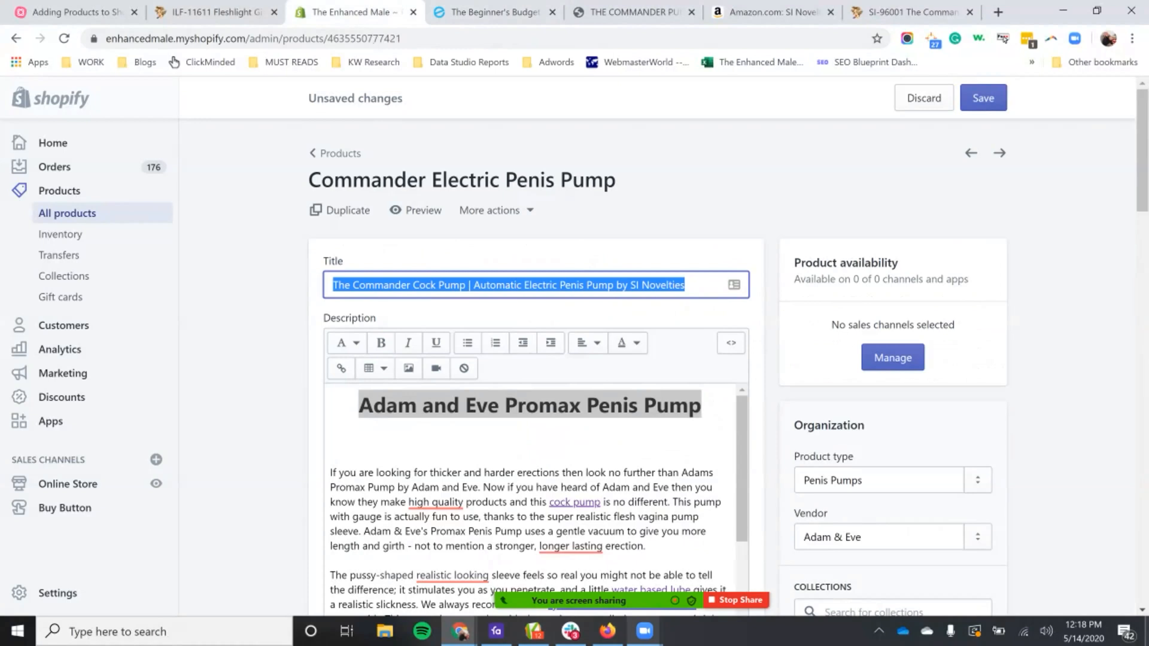
{"action": "left_click_drag", "start_coordinate": [703, 407], "coordinate": [358, 407]}
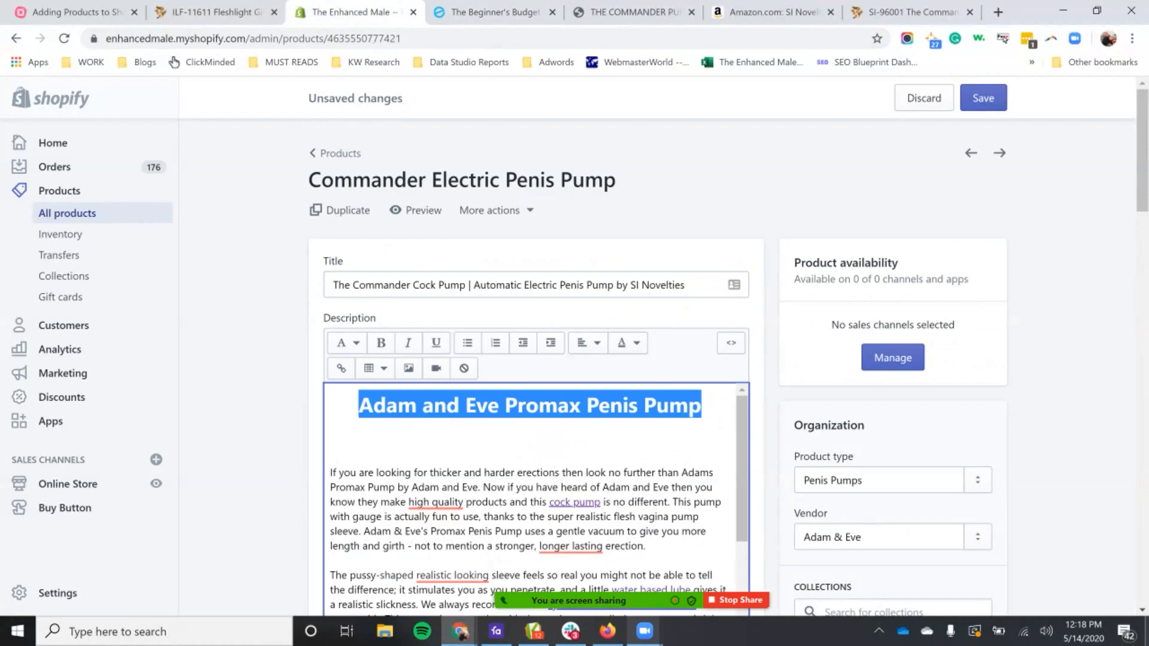
{"action": "key", "text": "ctrl+v"}
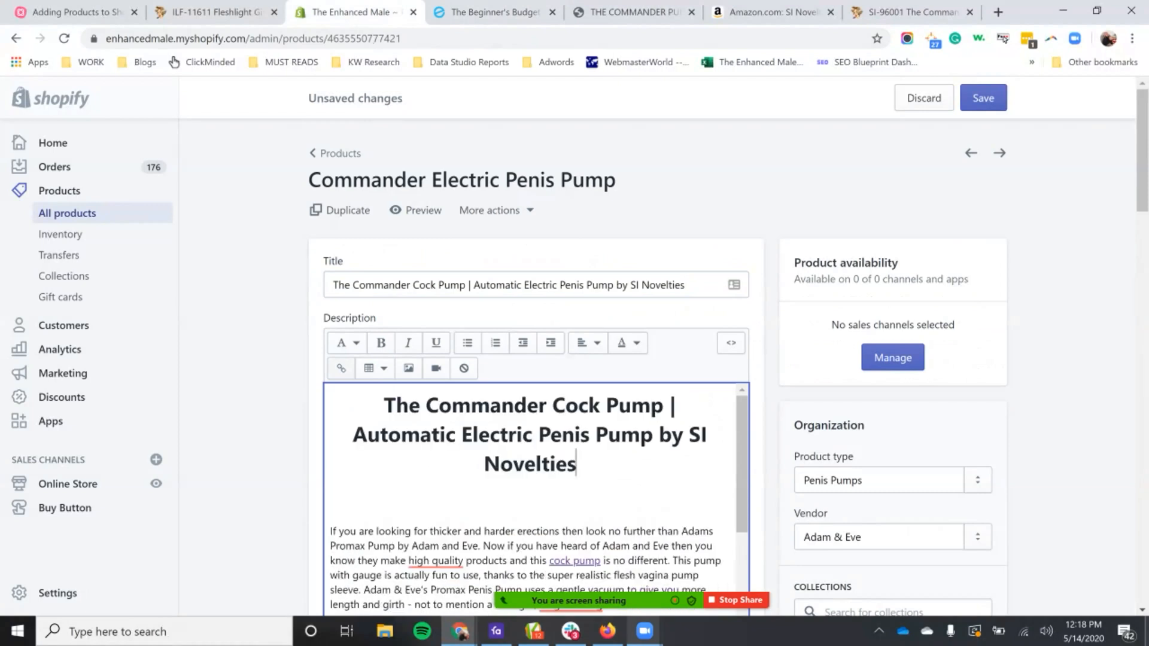
{"action": "left_click_drag", "start_coordinate": [576, 465], "coordinate": [669, 408]}
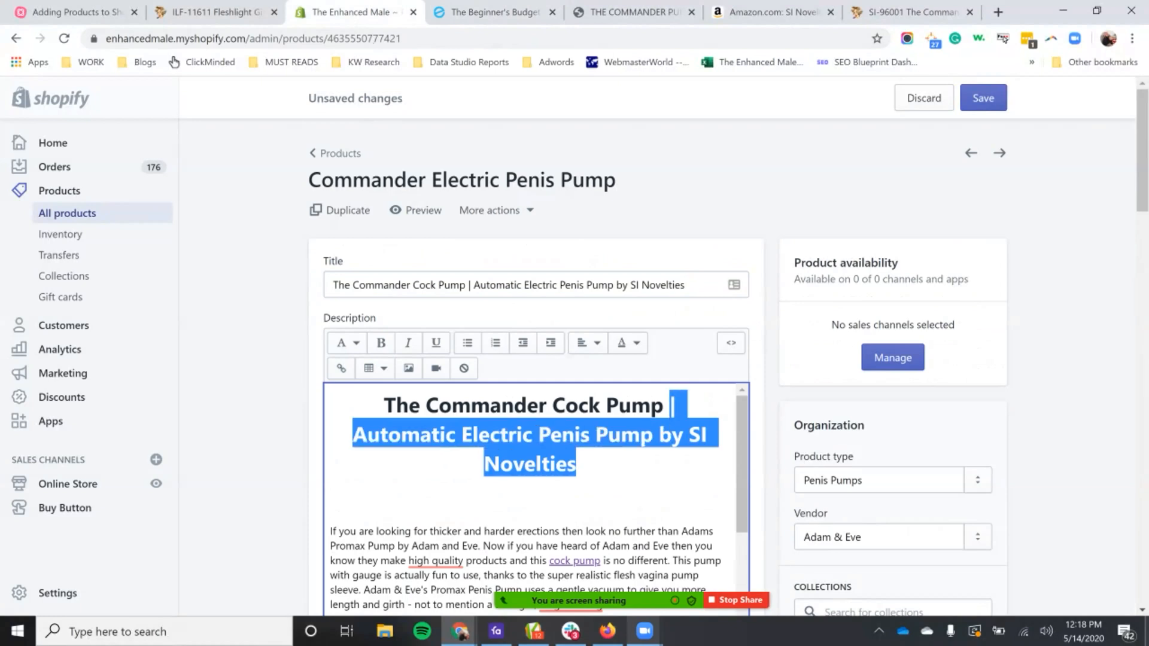
{"action": "key", "text": "BackSpace"}
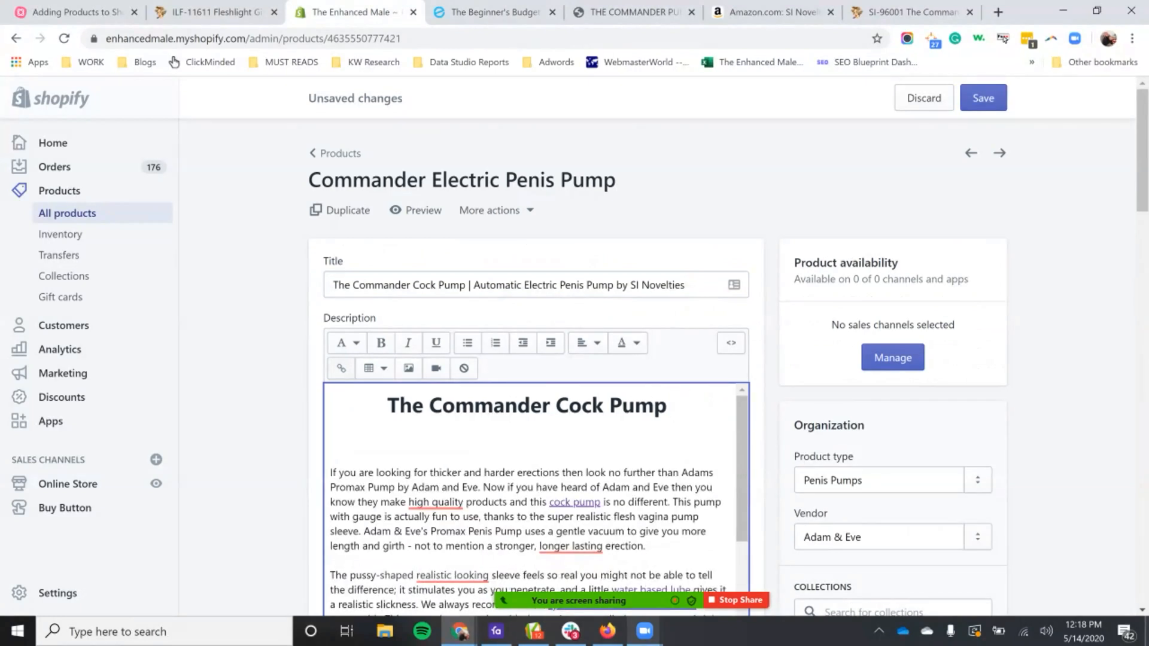
Step: Reword the description's main heading to "The Commander Electric Penis Pump"
{"action": "left_click", "coordinate": [555, 406]}
{"action": "type", "text": "Electric"}
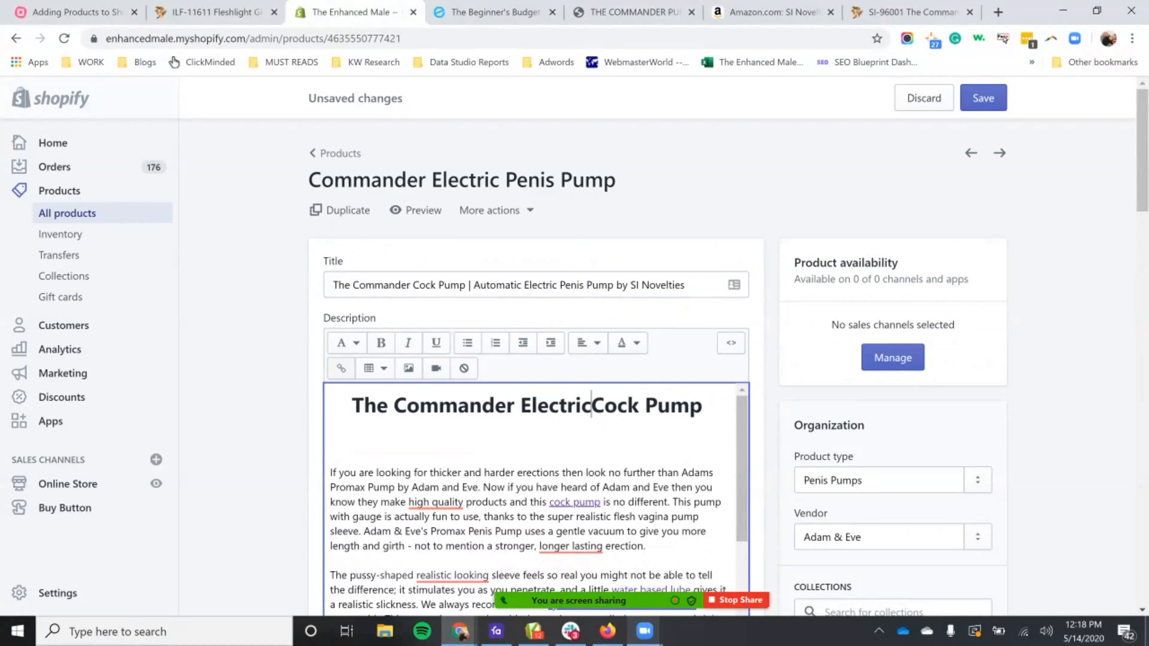
{"action": "key", "text": "ctrl+shift+Right"}
{"action": "type", "text": "Penis"}
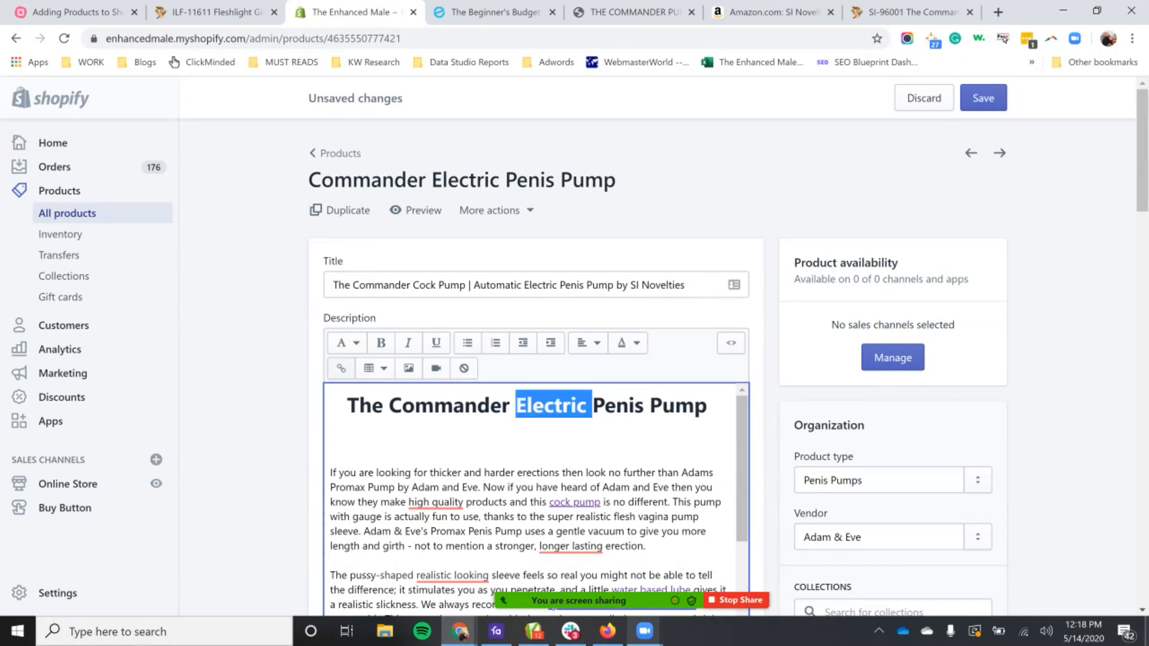
{"action": "triple_click", "coordinate": [552, 406]}
{"action": "left_click", "coordinate": [333, 447]}
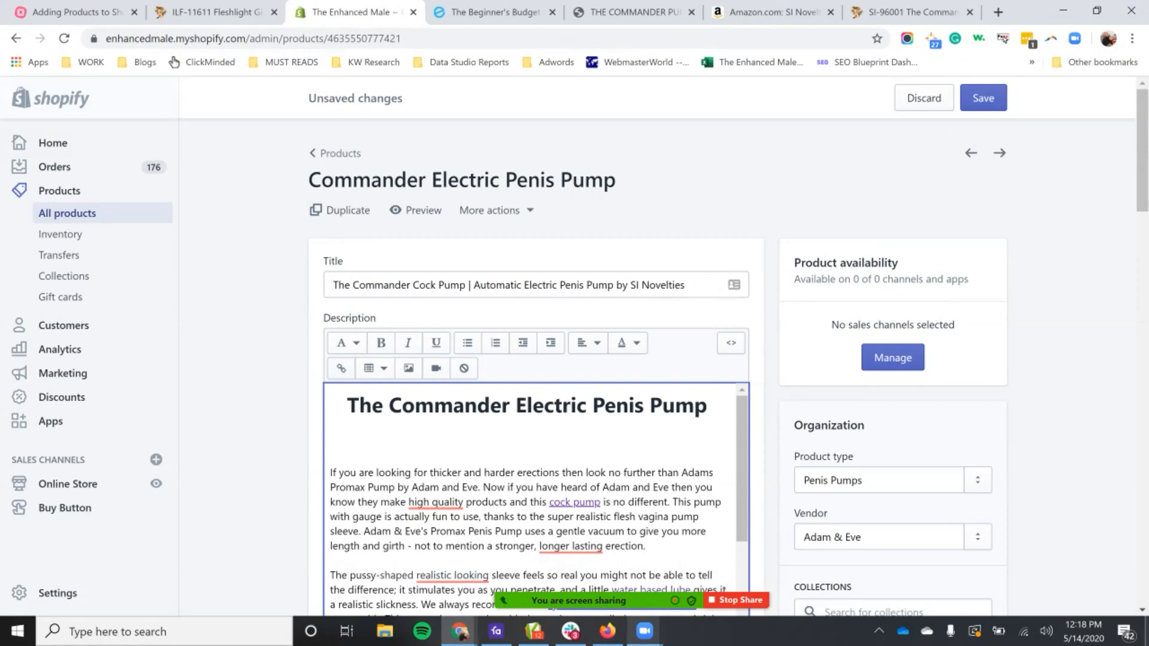
Step: Examine the heading style options available for the description's main heading and the keywords in its wording
{"action": "left_click_drag", "start_coordinate": [714, 407], "coordinate": [347, 407]}
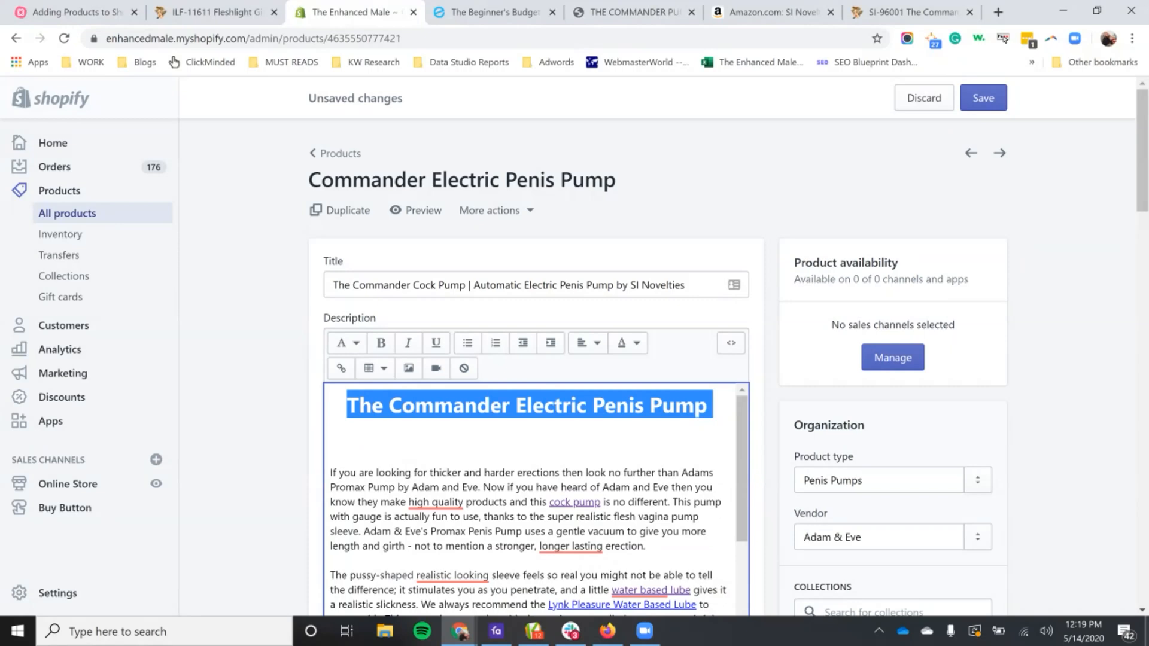
{"action": "left_click", "coordinate": [347, 342]}
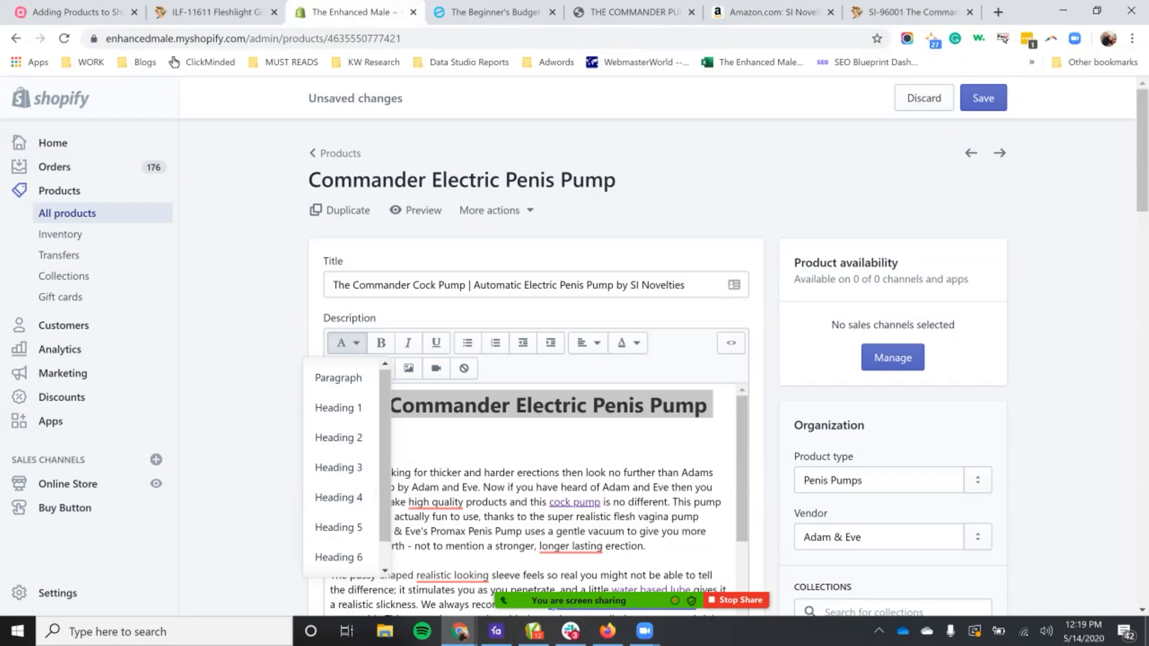
{"action": "left_click", "coordinate": [527, 440]}
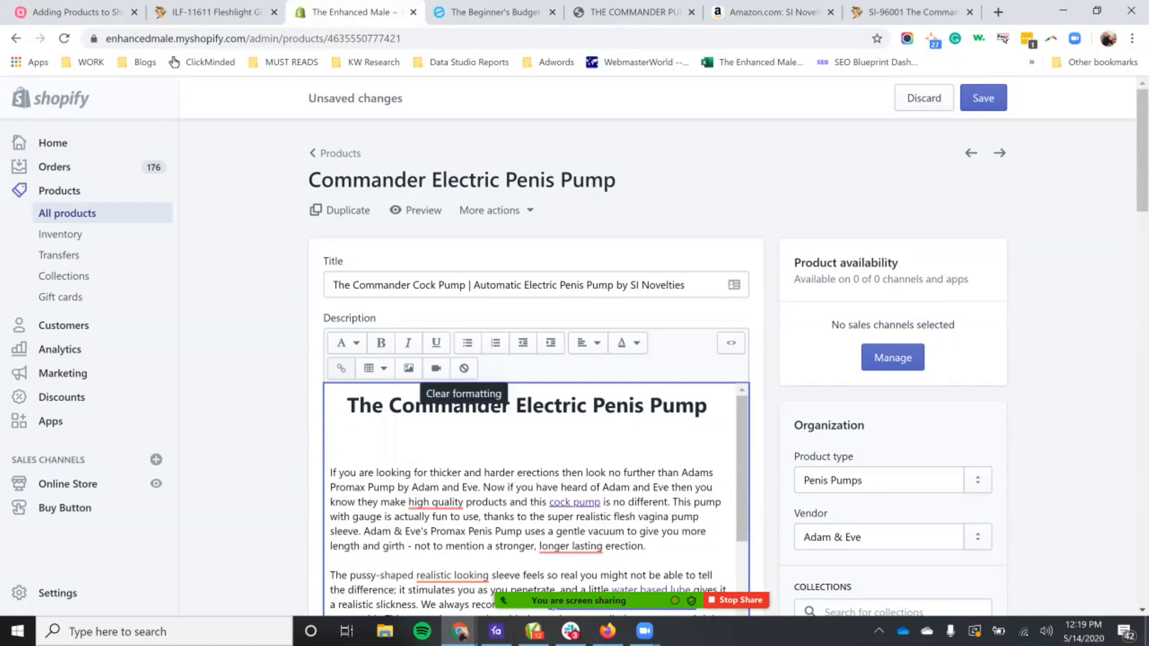
{"action": "left_click_drag", "start_coordinate": [714, 406], "coordinate": [346, 405]}
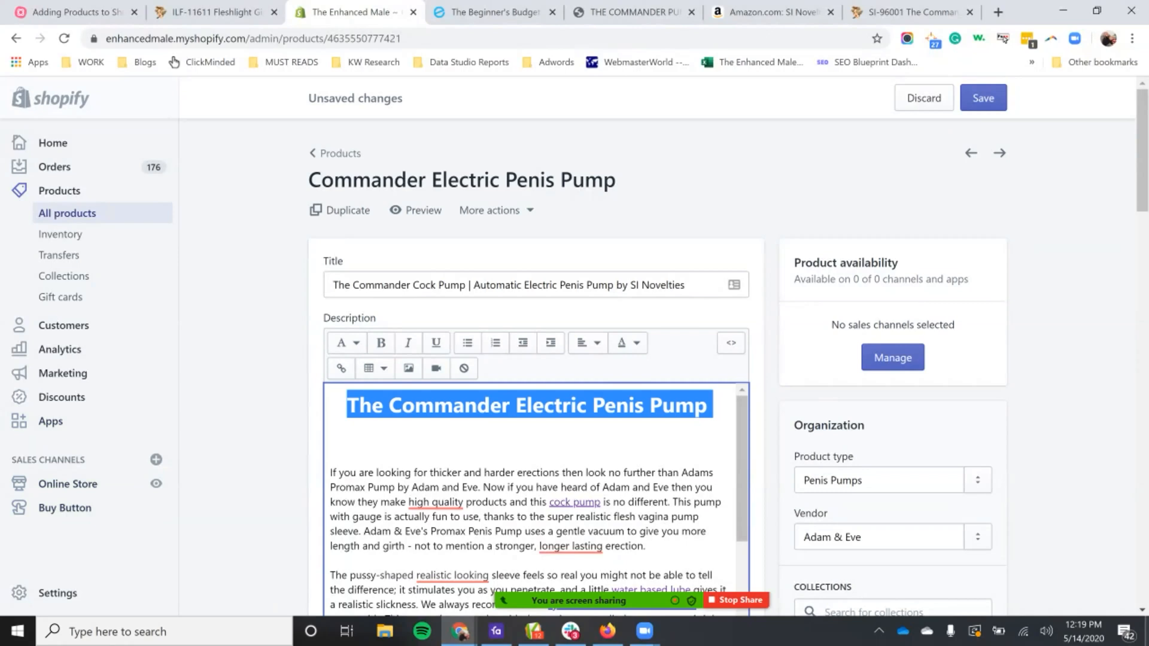
{"action": "left_click", "coordinate": [713, 405]}
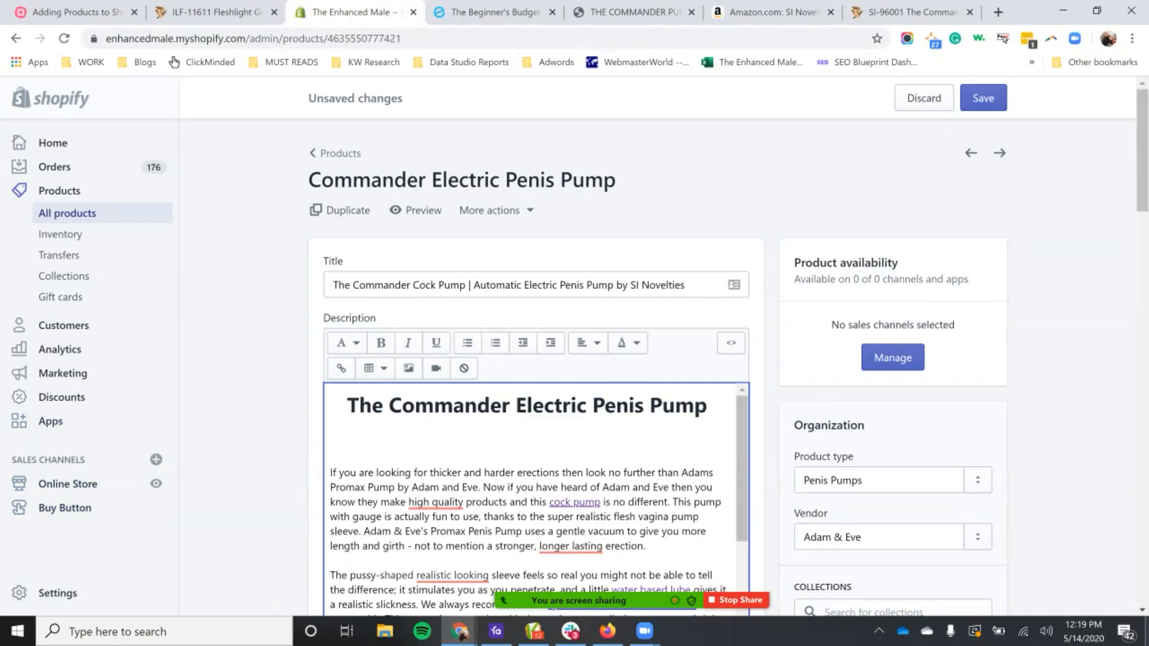
{"action": "left_click_drag", "start_coordinate": [713, 406], "coordinate": [592, 406]}
{"action": "triple_click", "coordinate": [389, 406]}
Step: Look through the description's remaining sections and subheading, and review the main heading's keywords and the available text styles
{"action": "scroll", "coordinate": [526, 454], "scroll_direction": "down", "scroll_amount": 5}
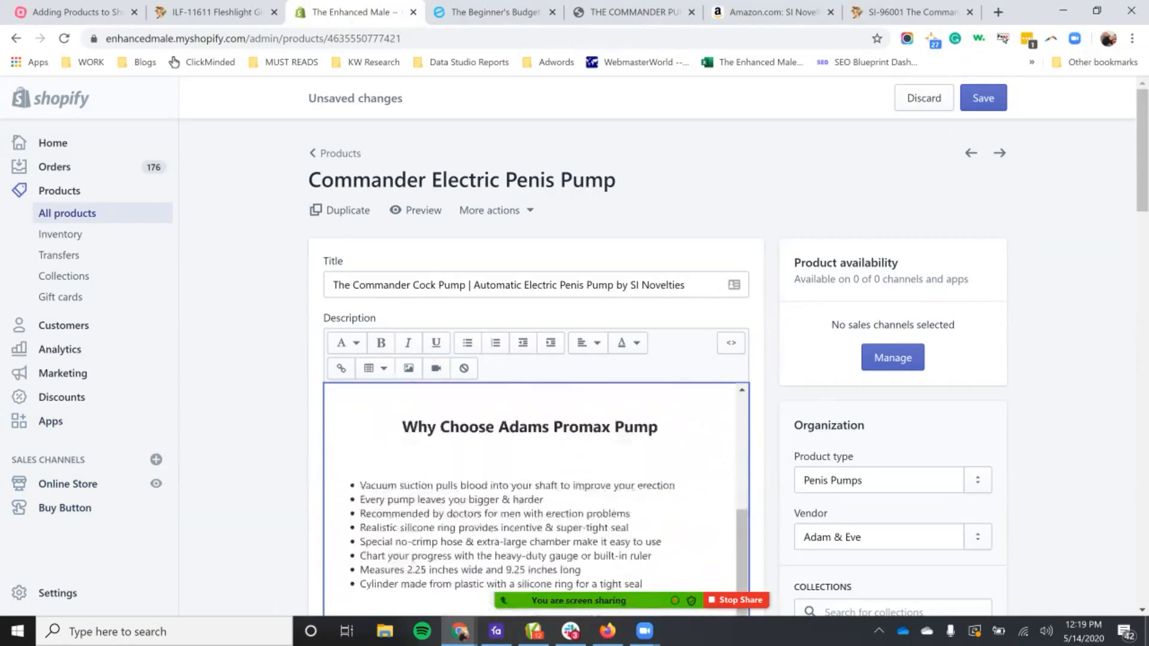
{"action": "triple_click", "coordinate": [526, 418]}
{"action": "scroll", "coordinate": [526, 418], "scroll_direction": "down", "scroll_amount": 10}
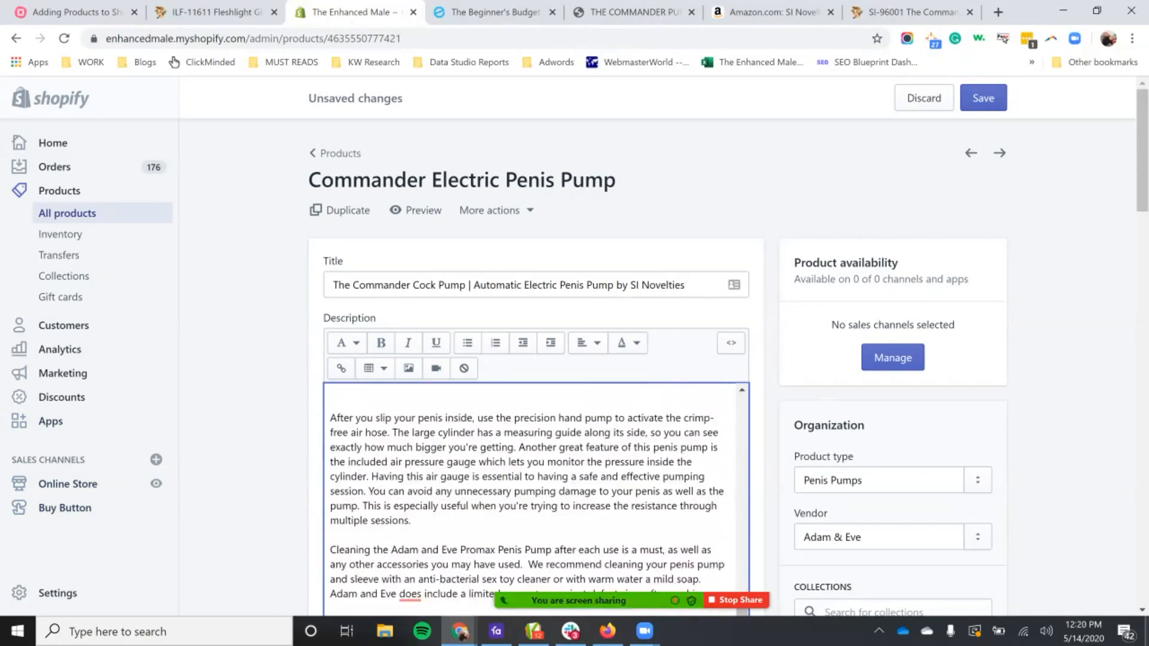
{"action": "triple_click", "coordinate": [567, 349]}
{"action": "scroll", "coordinate": [568, 349], "scroll_direction": "up", "scroll_amount": 15}
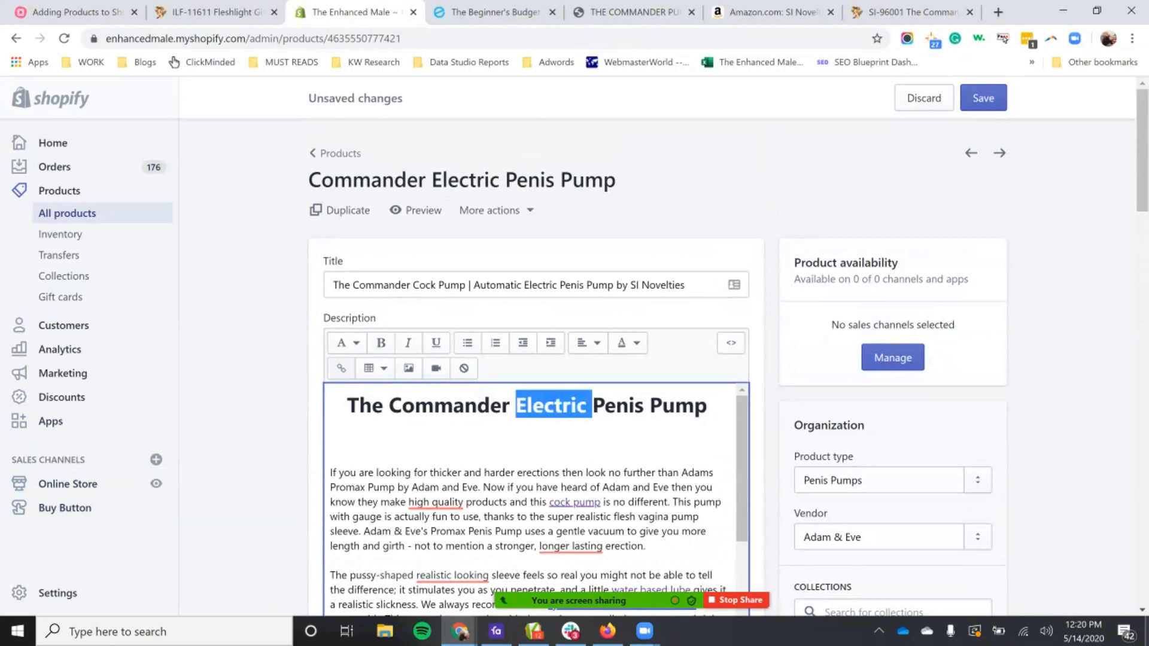
{"action": "triple_click", "coordinate": [557, 406]}
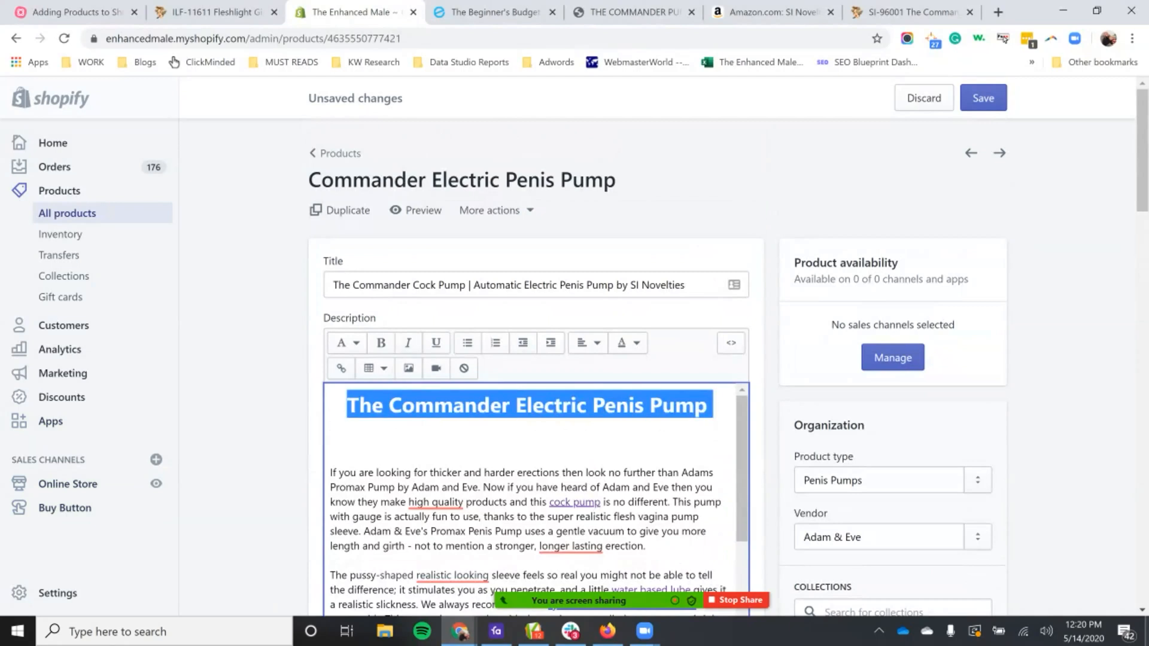
{"action": "double_click", "coordinate": [618, 406]}
{"action": "left_click", "coordinate": [347, 343]}
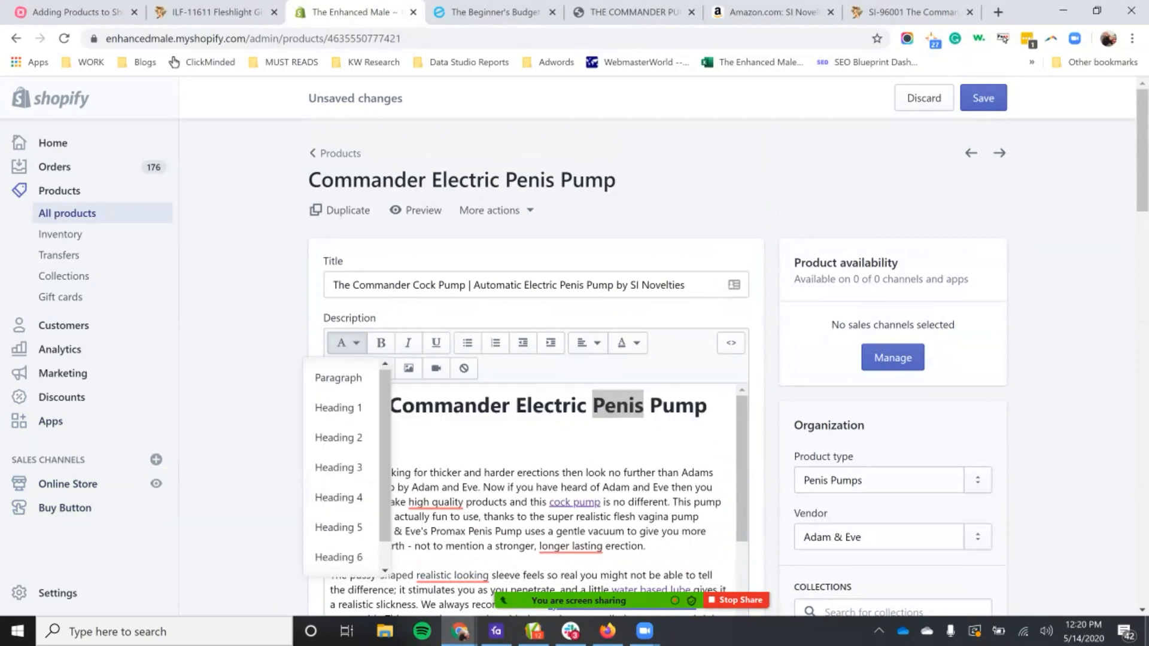
{"action": "left_click_drag", "start_coordinate": [707, 406], "coordinate": [510, 407]}
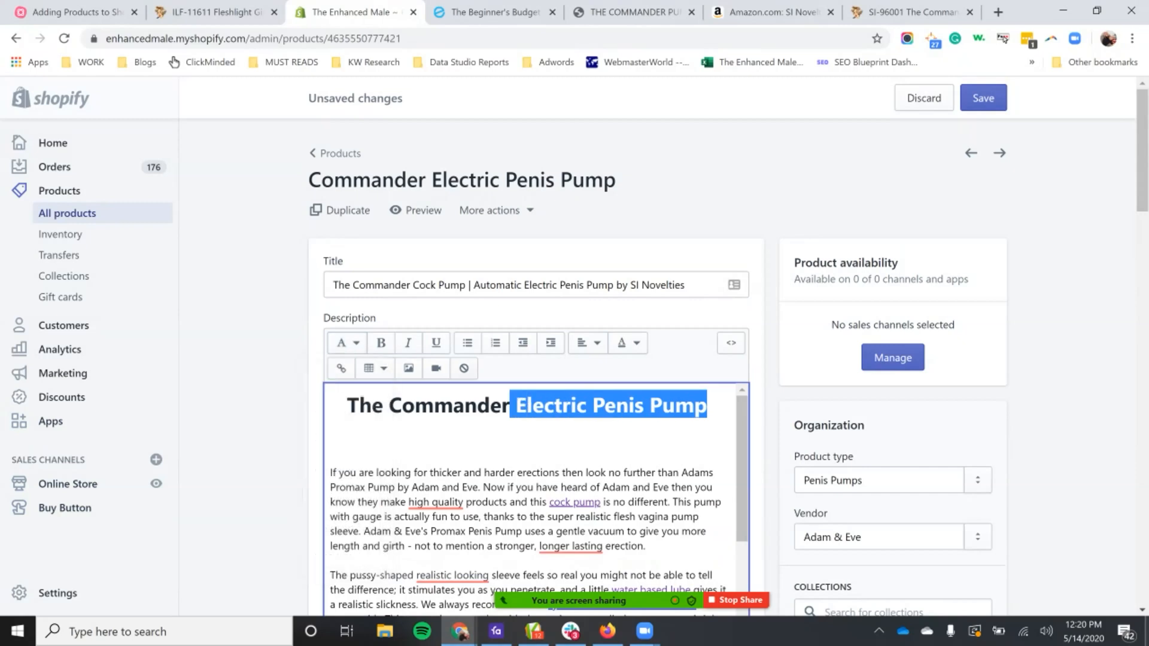
Step: Left-align the description's main heading and change its style to Heading 5
{"action": "left_click", "coordinate": [347, 343]}
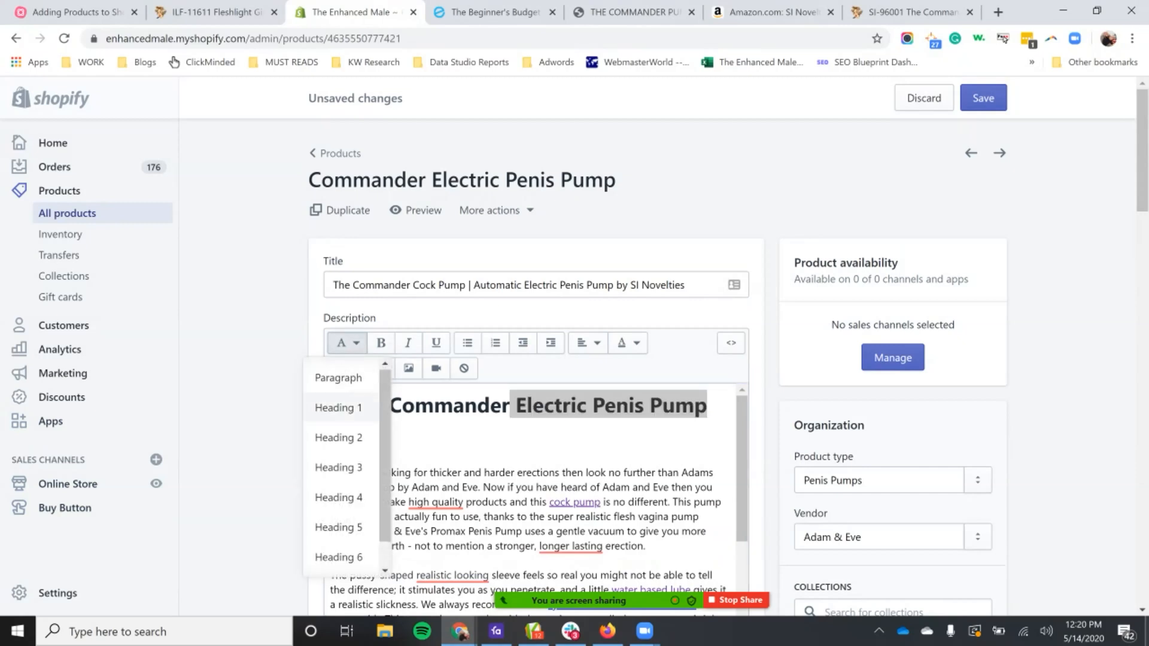
{"action": "left_click", "coordinate": [551, 407]}
{"action": "triple_click", "coordinate": [552, 406]}
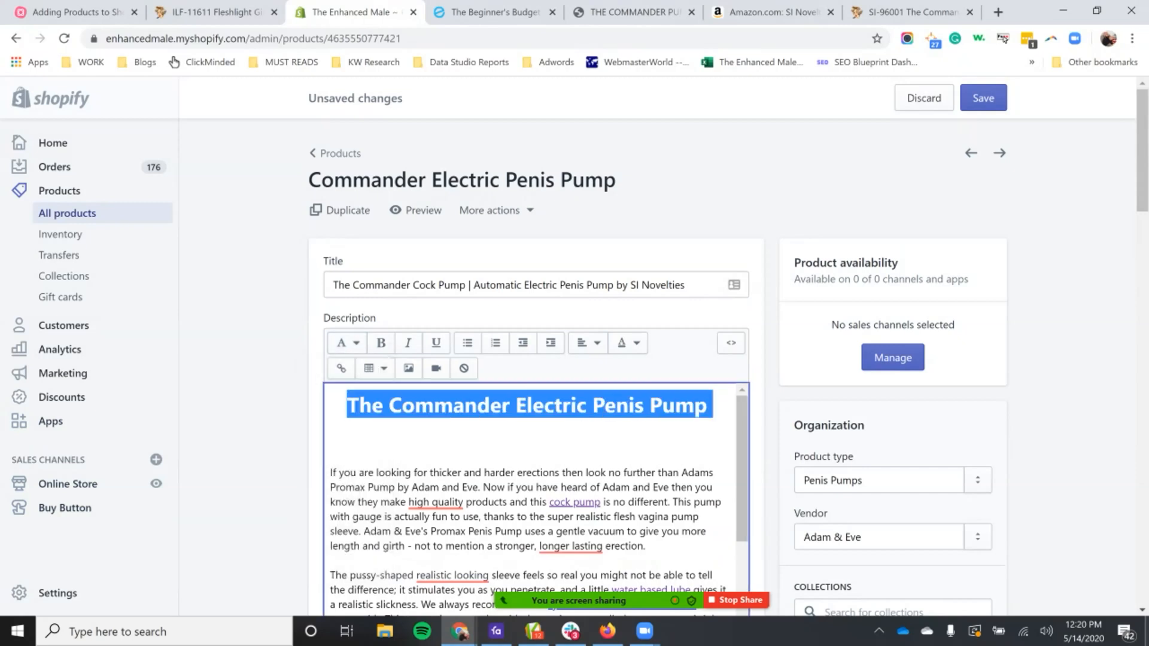
{"action": "left_click", "coordinate": [588, 343]}
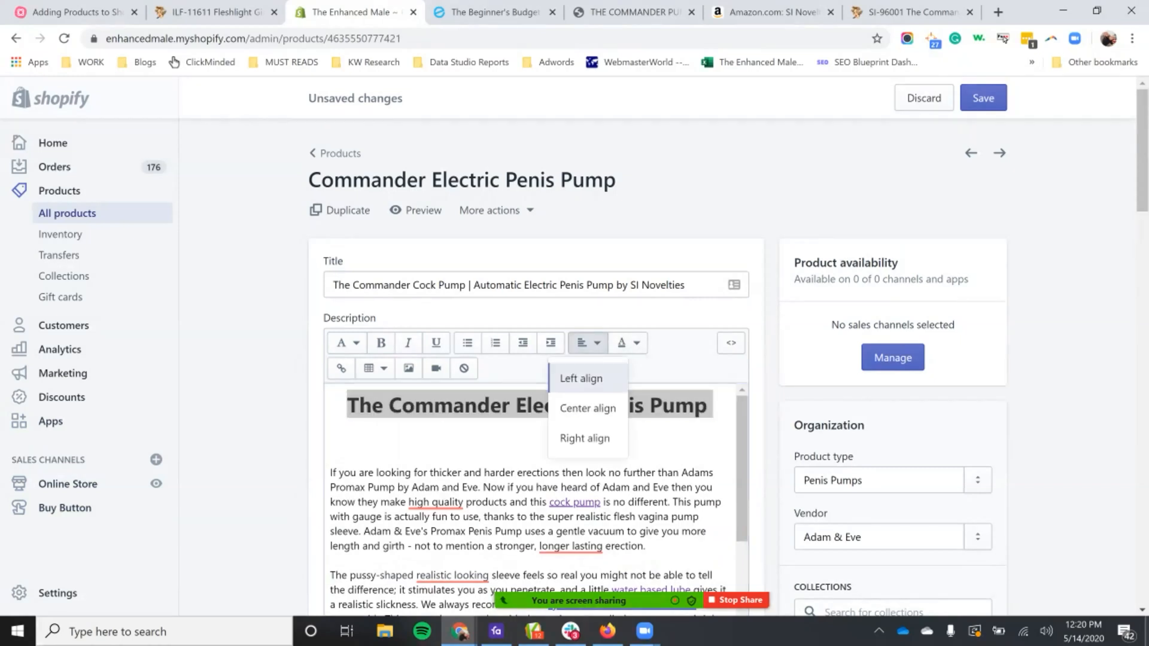
{"action": "left_click", "coordinate": [581, 378]}
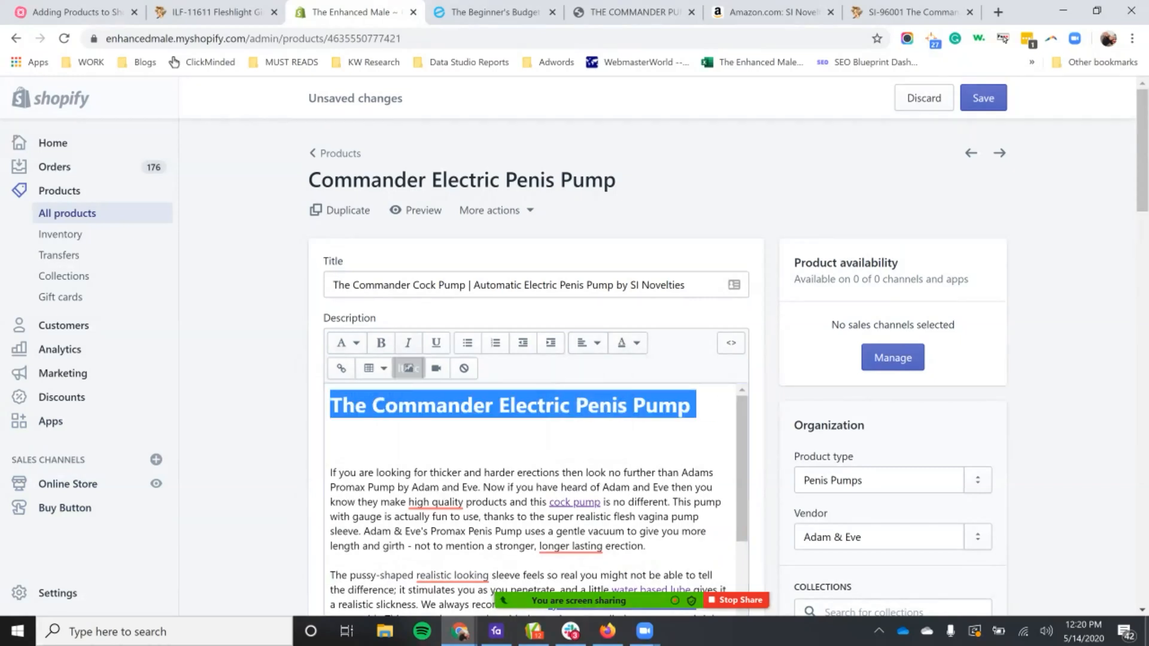
{"action": "left_click", "coordinate": [346, 343]}
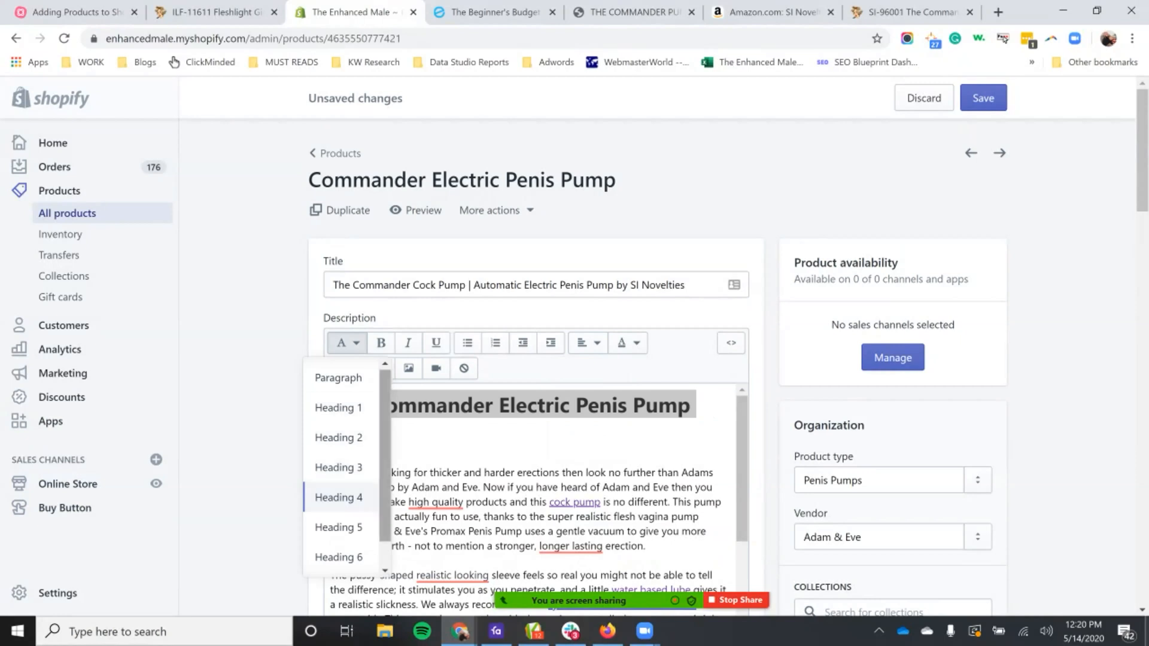
{"action": "left_click", "coordinate": [339, 527]}
{"action": "left_click", "coordinate": [594, 443]}
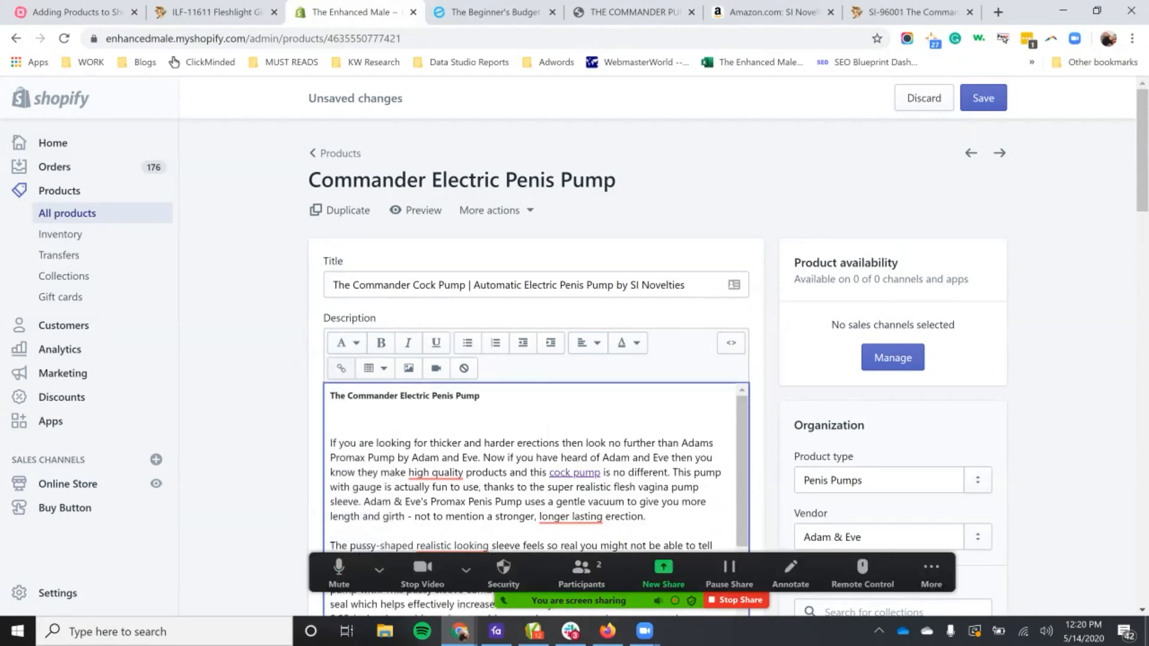
{"action": "key", "text": "shift+Home"}
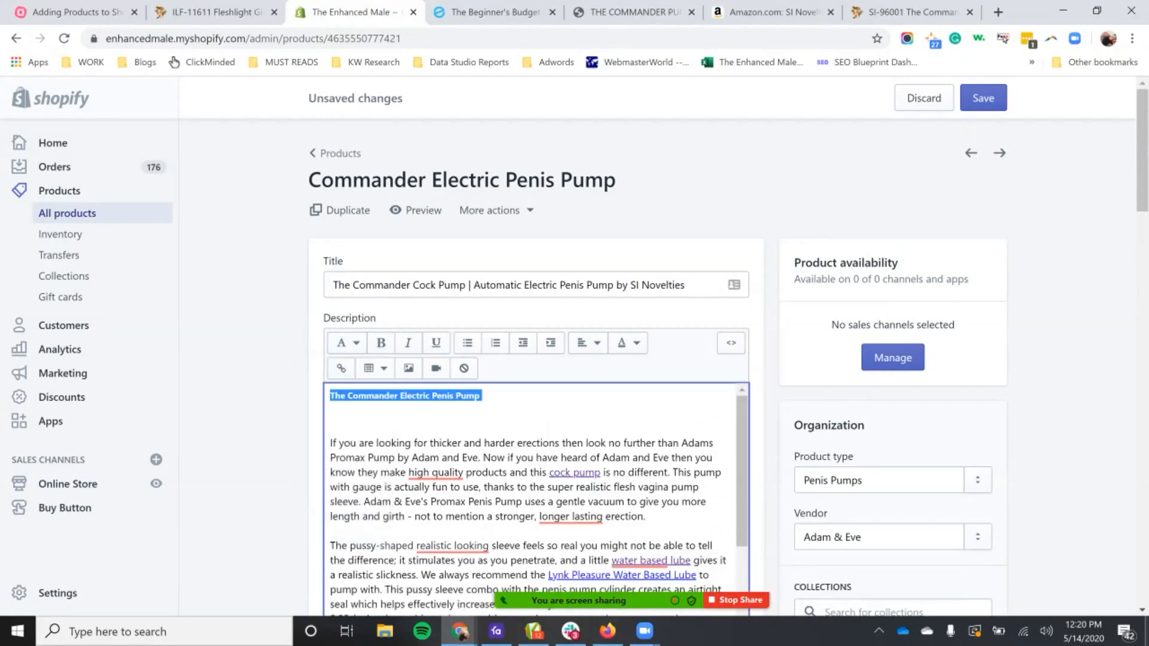
{"action": "left_click", "coordinate": [333, 417]}
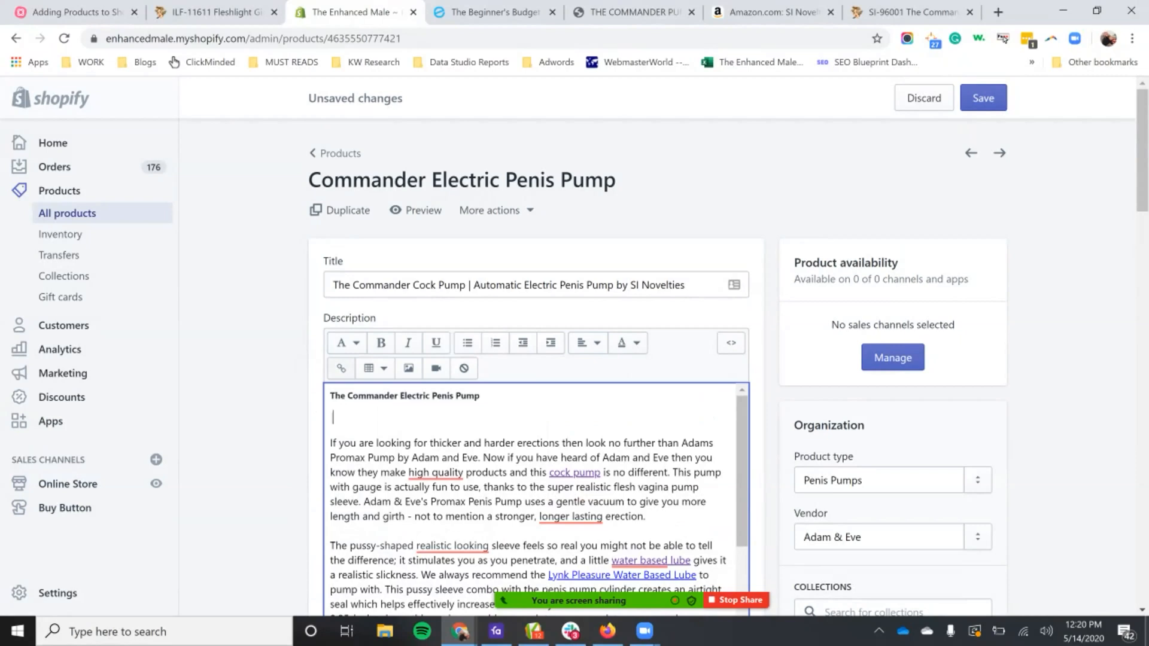
{"action": "left_click_drag", "start_coordinate": [338, 443], "coordinate": [361, 501]}
{"action": "triple_click", "coordinate": [356, 395]}
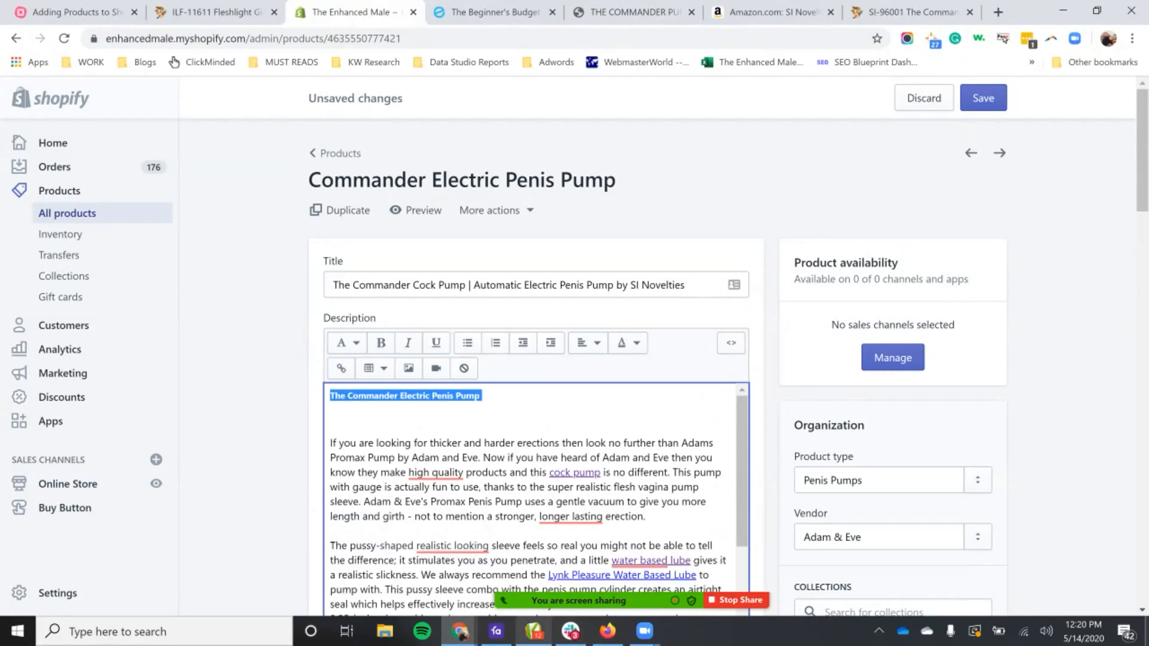
{"action": "left_click", "coordinate": [333, 417]}
Step: Center the description's main heading and set its style back to Heading 1
{"action": "left_click_drag", "start_coordinate": [482, 396], "coordinate": [329, 396]}
{"action": "left_click", "coordinate": [588, 342]}
{"action": "left_click", "coordinate": [587, 405]}
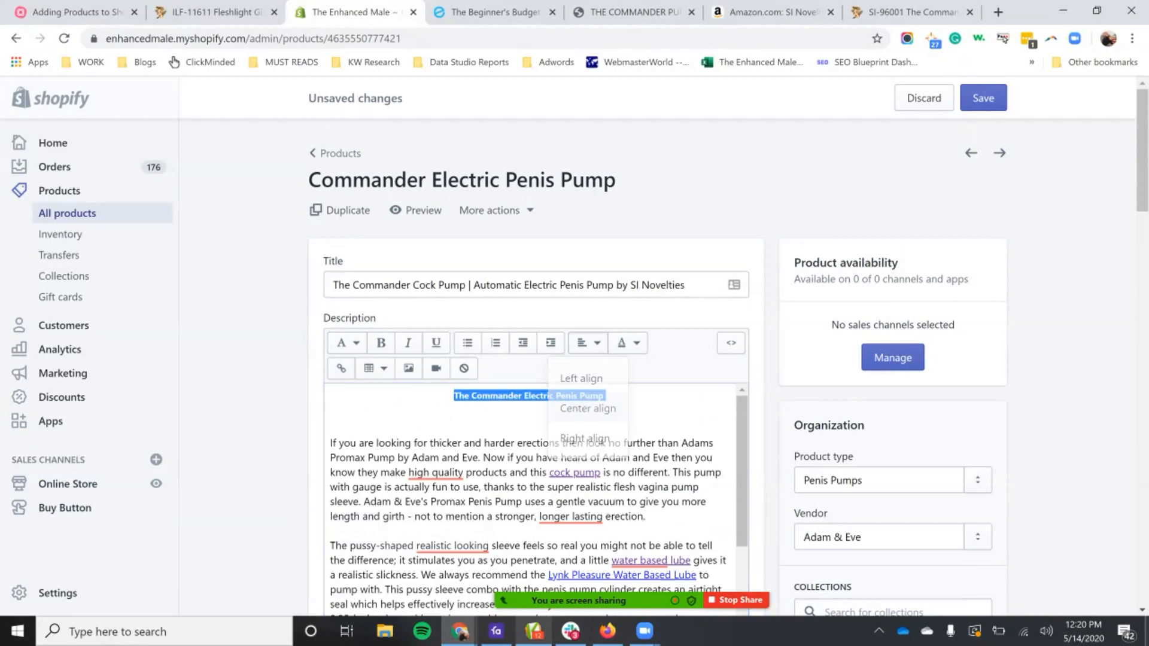
{"action": "left_click", "coordinate": [347, 342]}
{"action": "left_click", "coordinate": [335, 405]}
{"action": "left_click", "coordinate": [566, 487]}
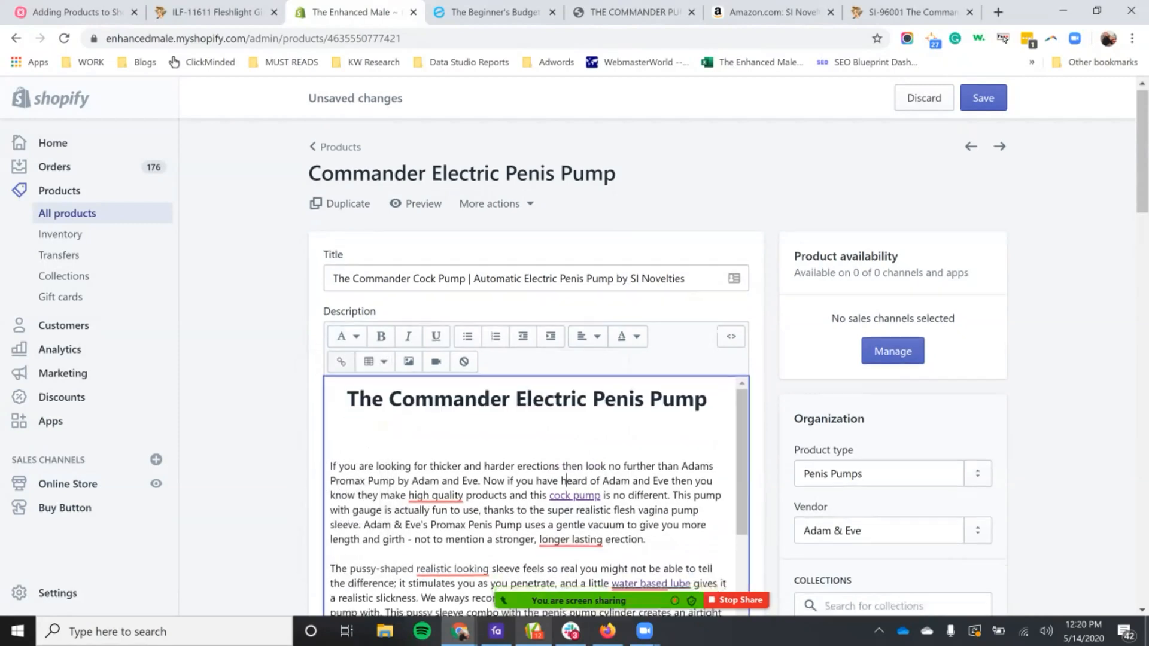
Step: Review the description's opening paragraphs, including their product wording and internal links, and how they lead into the "Why Choose" section
{"action": "scroll", "coordinate": [566, 487], "scroll_direction": "down", "scroll_amount": 1}
{"action": "scroll", "coordinate": [566, 487], "scroll_direction": "down", "scroll_amount": 3}
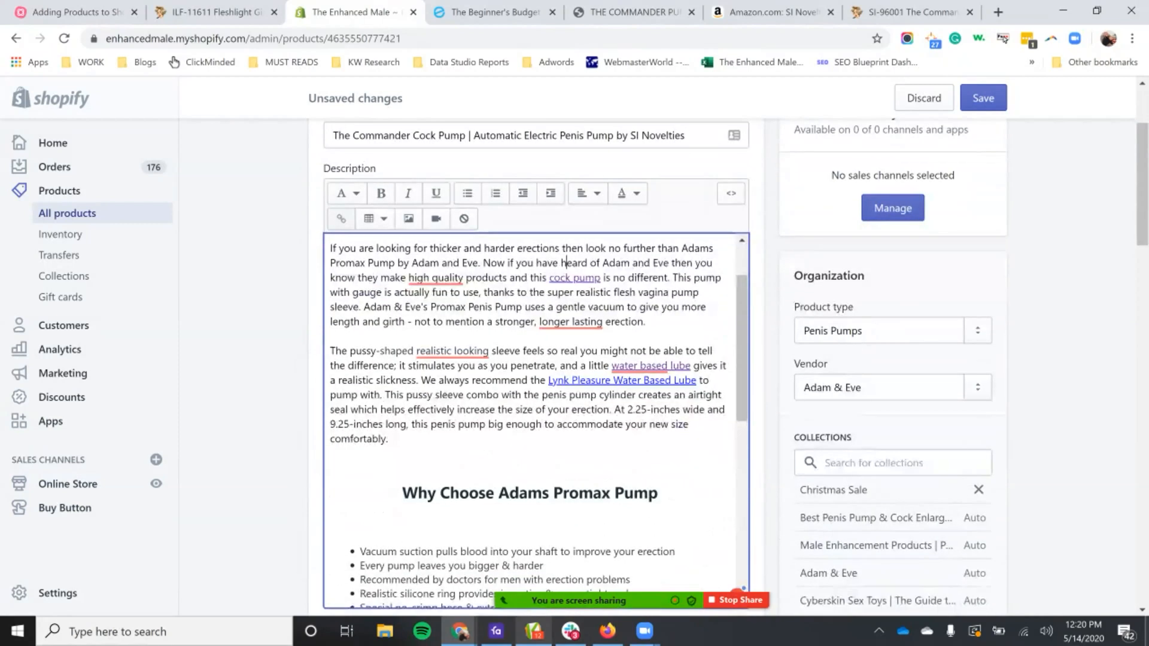
{"action": "scroll", "coordinate": [566, 359], "scroll_direction": "up", "scroll_amount": 1}
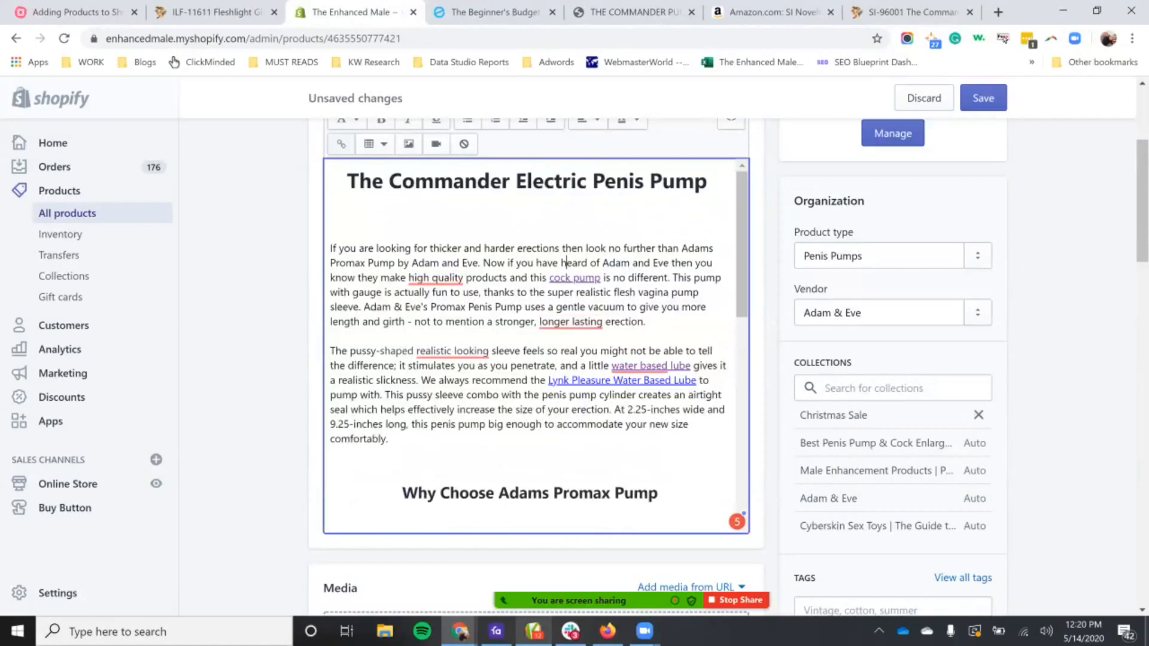
{"action": "scroll", "coordinate": [535, 345], "scroll_direction": "down", "scroll_amount": 1}
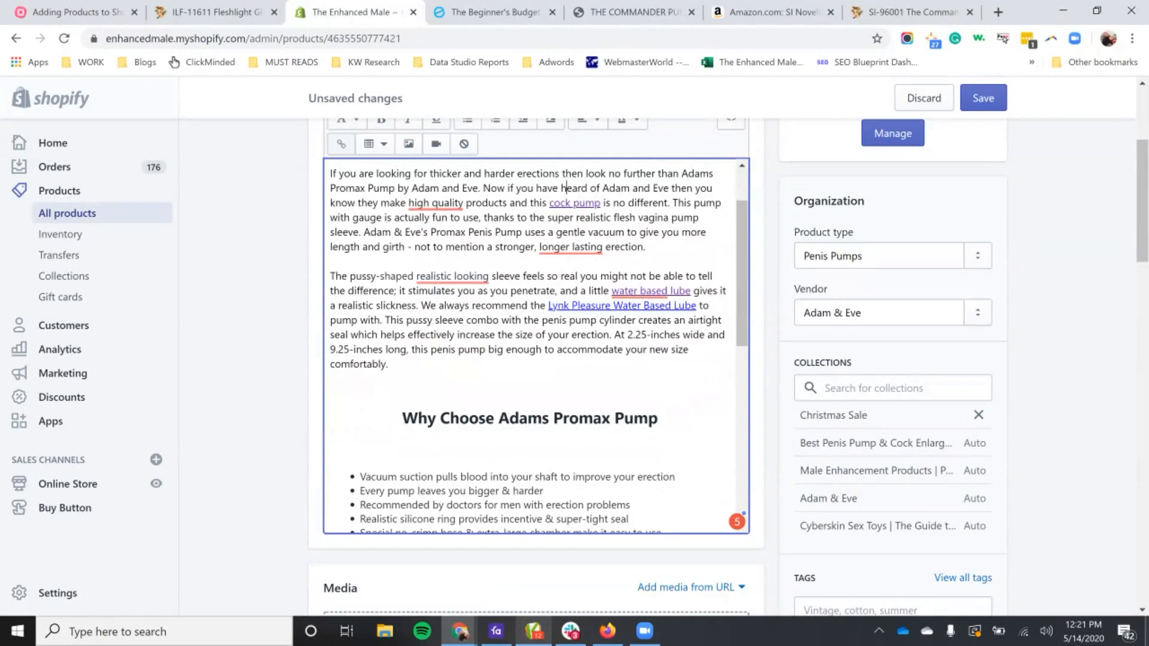
{"action": "scroll", "coordinate": [536, 346], "scroll_direction": "up", "scroll_amount": 5}
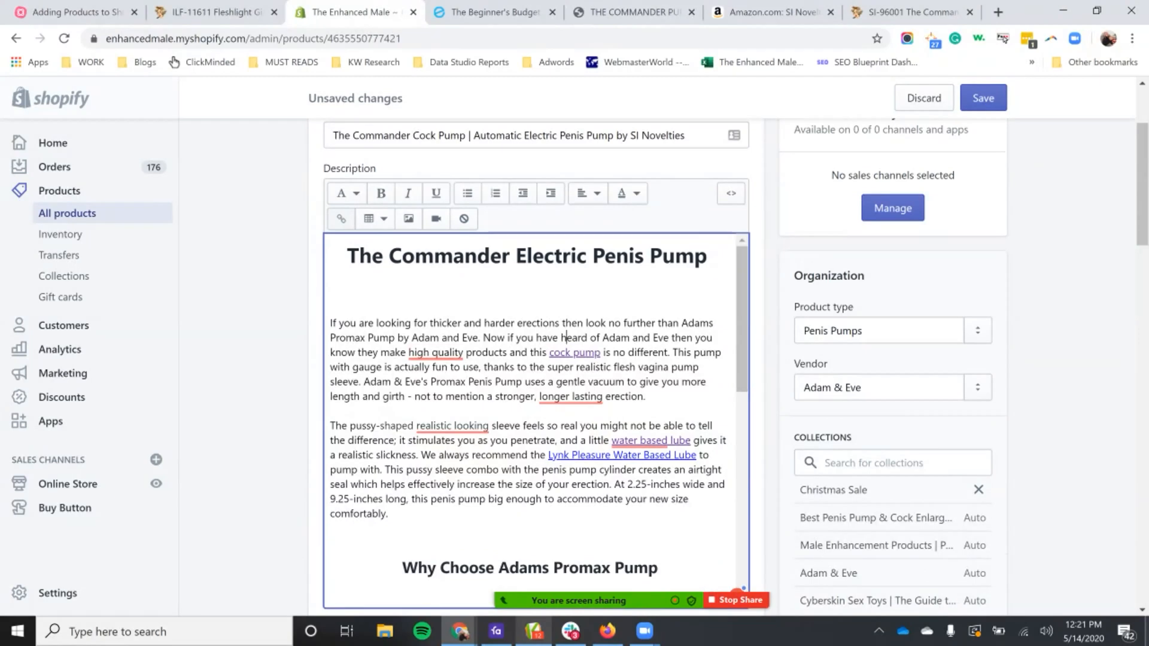
{"action": "left_click_drag", "start_coordinate": [411, 324], "coordinate": [585, 353]}
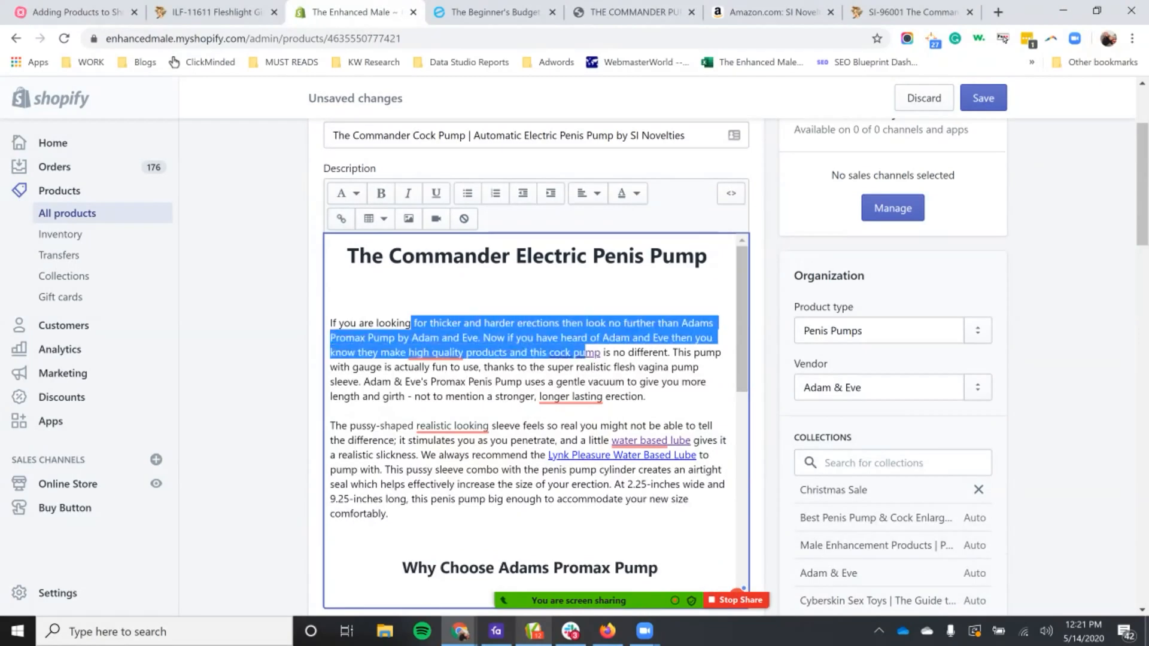
{"action": "mouse_move", "coordinate": [634, 456]}
{"action": "scroll", "coordinate": [532, 419], "scroll_direction": "down", "scroll_amount": 1}
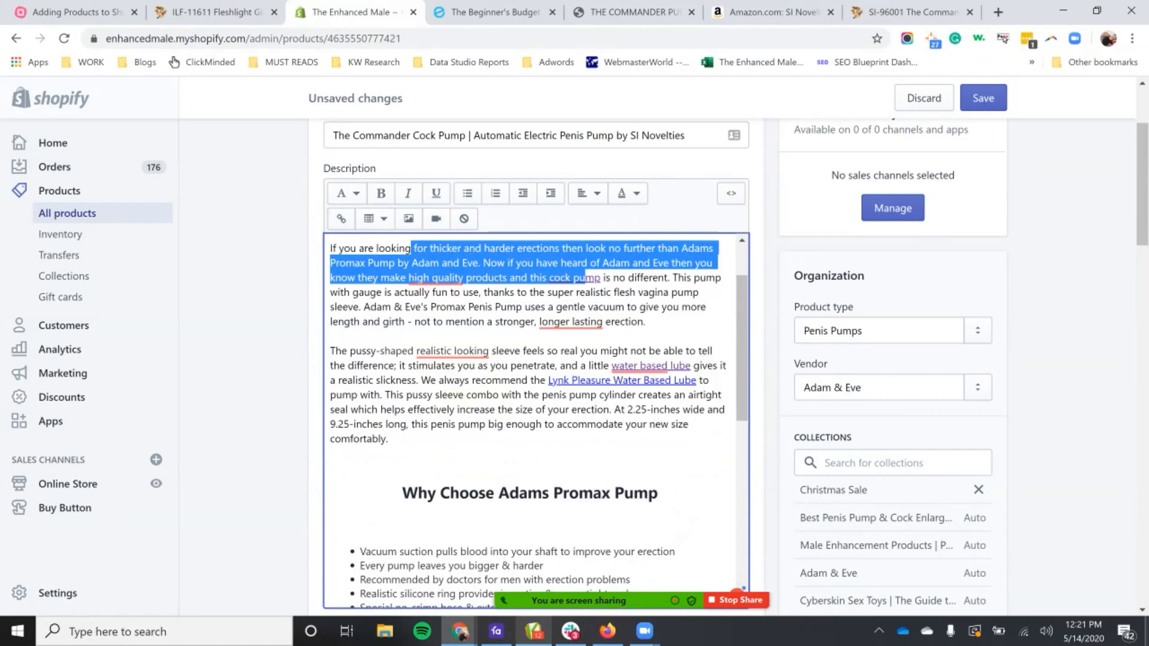
{"action": "mouse_move", "coordinate": [571, 322]}
{"action": "scroll", "coordinate": [530, 419], "scroll_direction": "down", "scroll_amount": 1}
{"action": "scroll", "coordinate": [536, 419], "scroll_direction": "up", "scroll_amount": 2}
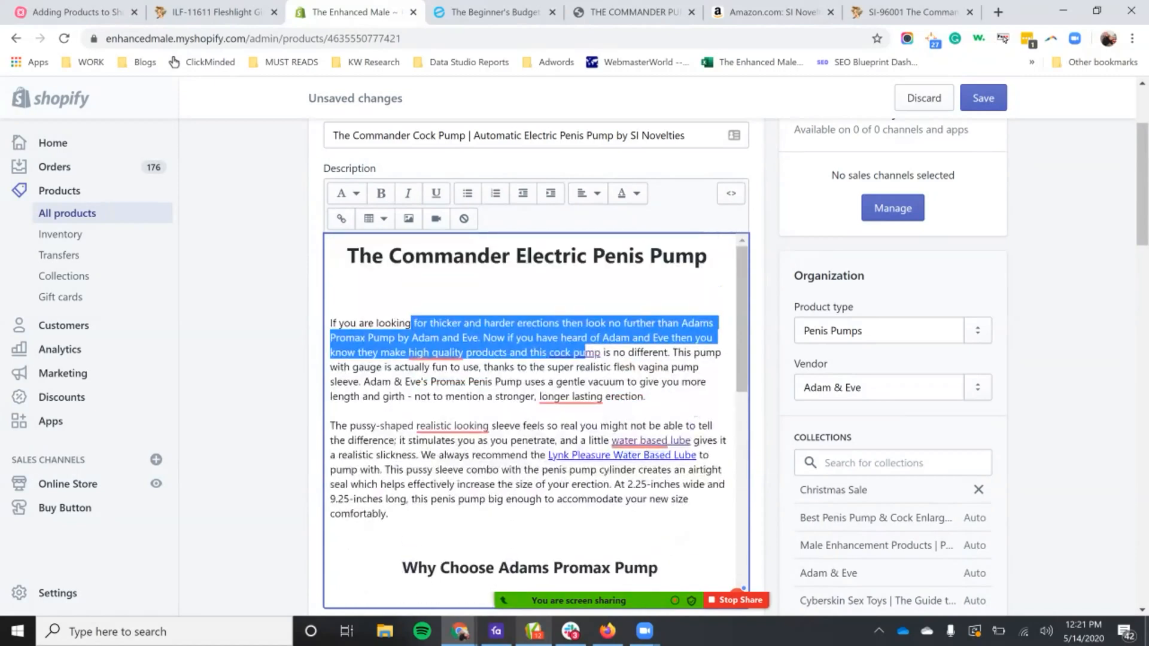
Step: Reword the subheading above the bullet list to "Adams Promax Pump Features"
{"action": "scroll", "coordinate": [536, 419], "scroll_direction": "down", "scroll_amount": 2}
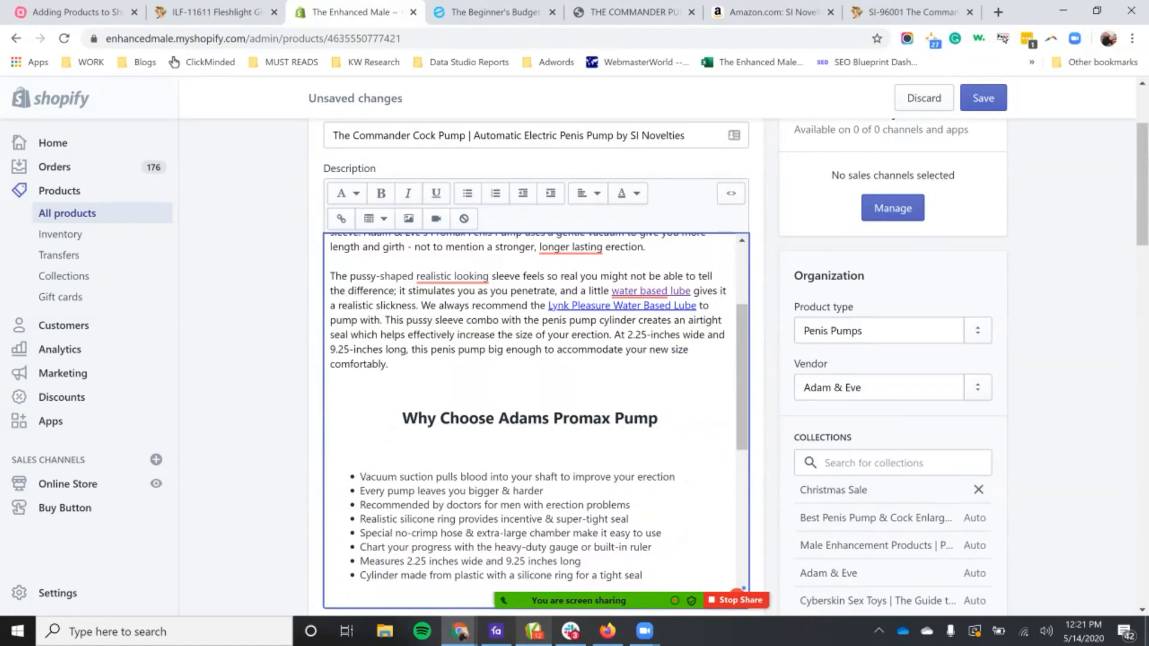
{"action": "scroll", "coordinate": [536, 419], "scroll_direction": "down", "scroll_amount": 1}
{"action": "left_click_drag", "start_coordinate": [418, 344], "coordinate": [331, 376]}
{"action": "left_click_drag", "start_coordinate": [658, 343], "coordinate": [402, 343]}
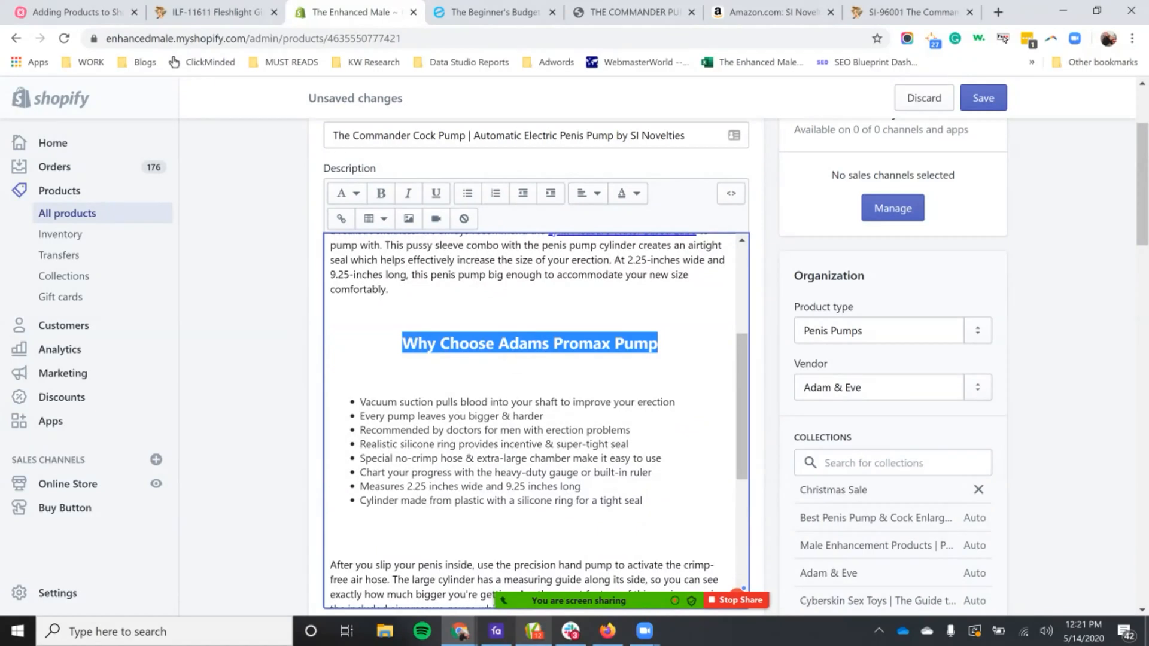
{"action": "left_click", "coordinate": [499, 343]}
{"action": "key", "text": "BackSpace"}
{"action": "key", "text": "BackSpace"}
{"action": "key", "text": "BackSpace"}
{"action": "key", "text": "BackSpace"}
{"action": "key", "text": "BackSpace"}
{"action": "key", "text": "BackSpace"}
{"action": "key", "text": "BackSpace"}
{"action": "key", "text": "BackSpace"}
{"action": "key", "text": "BackSpace"}
{"action": "key", "text": "BackSpace"}
{"action": "key", "text": "BackSpace"}
{"action": "left_click", "coordinate": [609, 344]}
{"action": "type", "text": "Feautres"}
{"action": "key", "text": "BackSpace"}
{"action": "key", "text": "BackSpace"}
{"action": "key", "text": "BackSpace"}
{"action": "key", "text": "BackSpace"}
{"action": "key", "text": "BackSpace"}
{"action": "type", "text": "tures"}
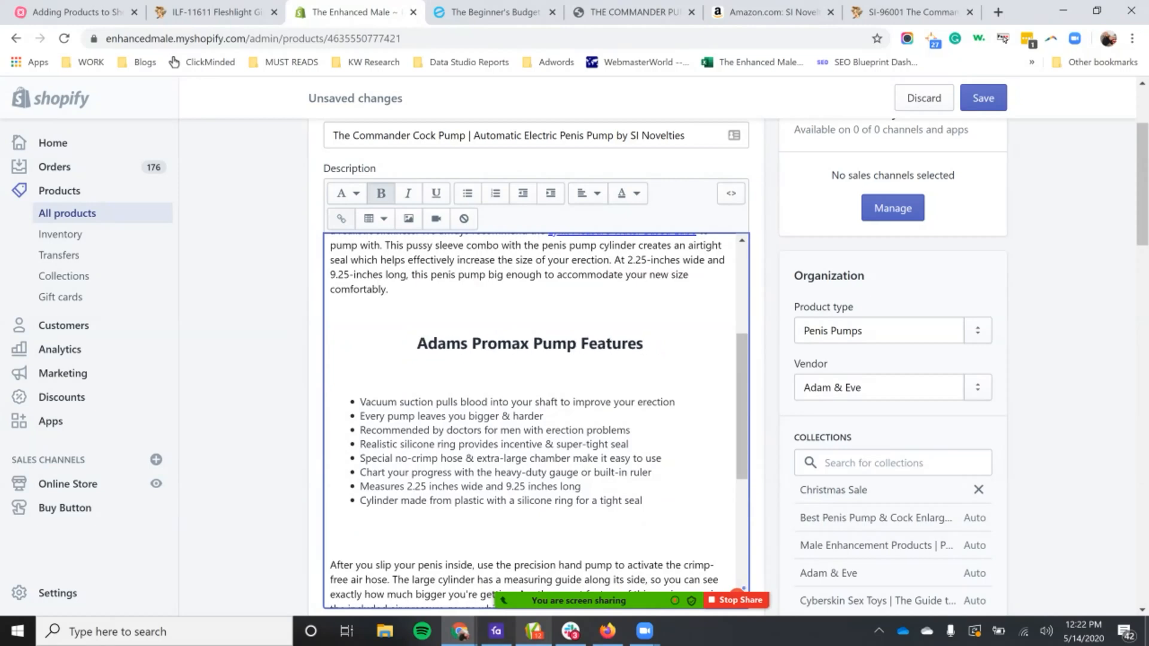
Step: Look through the description's feature bullets, usage and cleaning paragraphs, and the size section at its end
{"action": "left_click", "coordinate": [492, 401]}
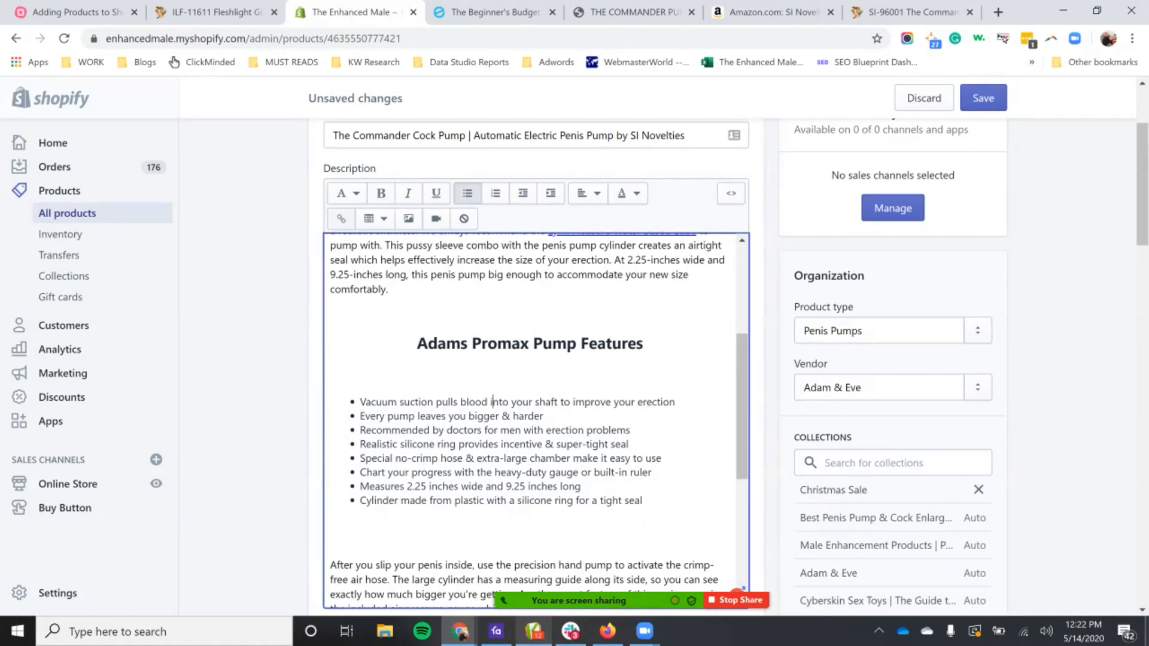
{"action": "scroll", "coordinate": [536, 419], "scroll_direction": "down", "scroll_amount": 6}
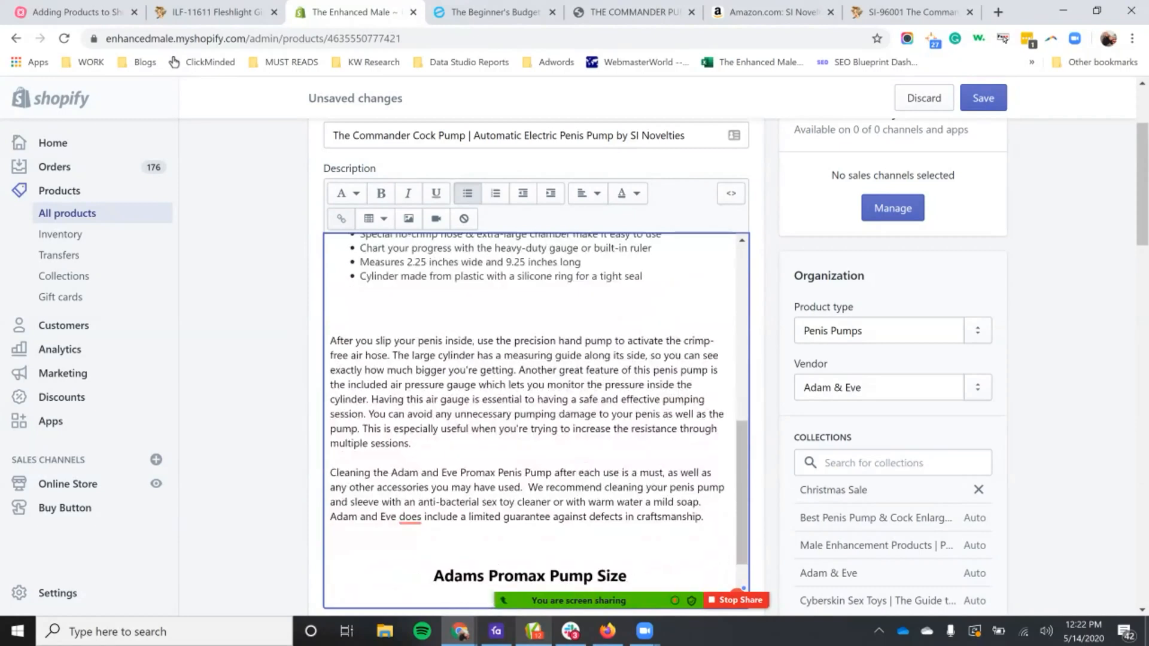
{"action": "scroll", "coordinate": [535, 419], "scroll_direction": "up", "scroll_amount": 5}
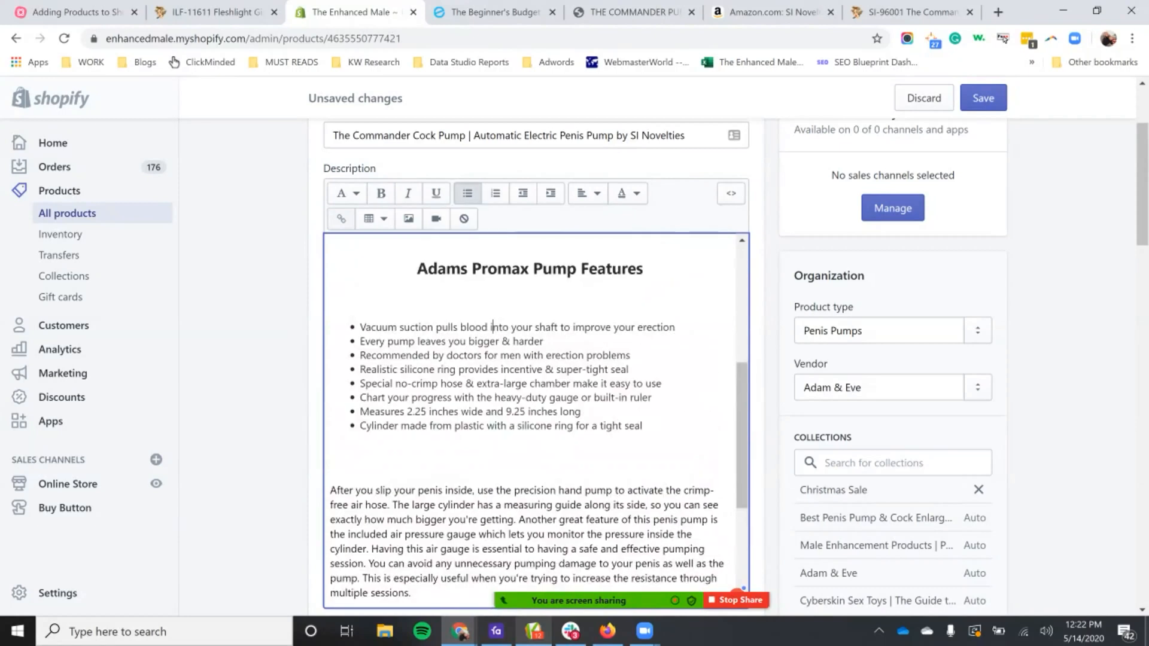
{"action": "scroll", "coordinate": [535, 419], "scroll_direction": "down", "scroll_amount": 1}
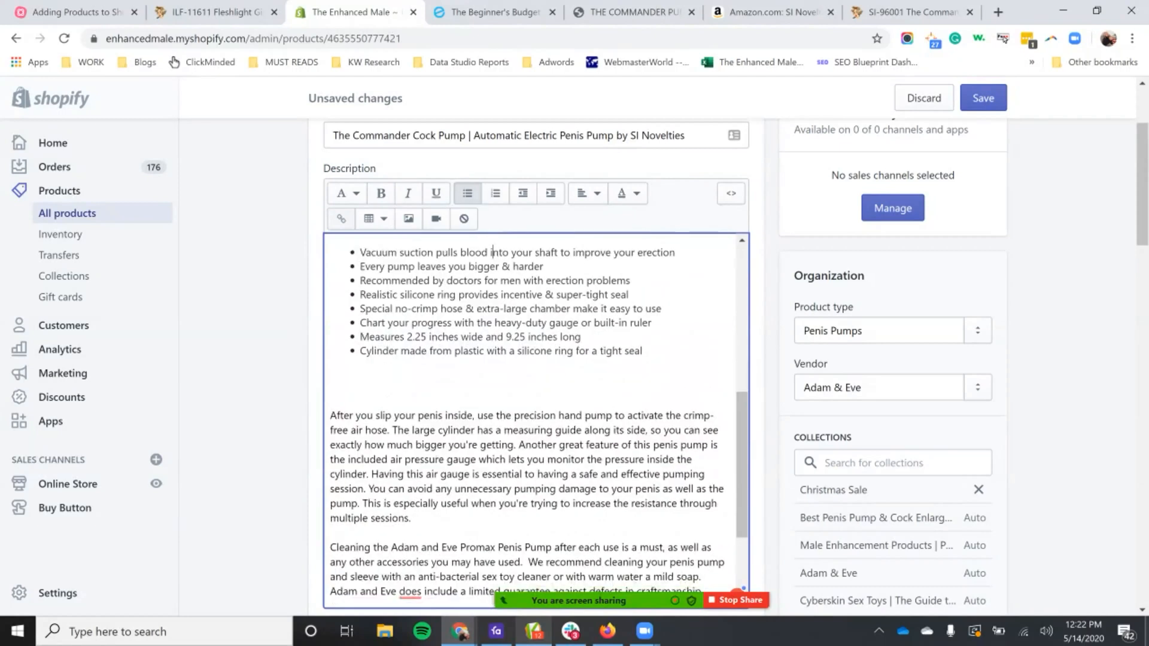
{"action": "scroll", "coordinate": [536, 419], "scroll_direction": "down", "scroll_amount": 2}
{"action": "scroll", "coordinate": [539, 359], "scroll_direction": "down", "scroll_amount": 2}
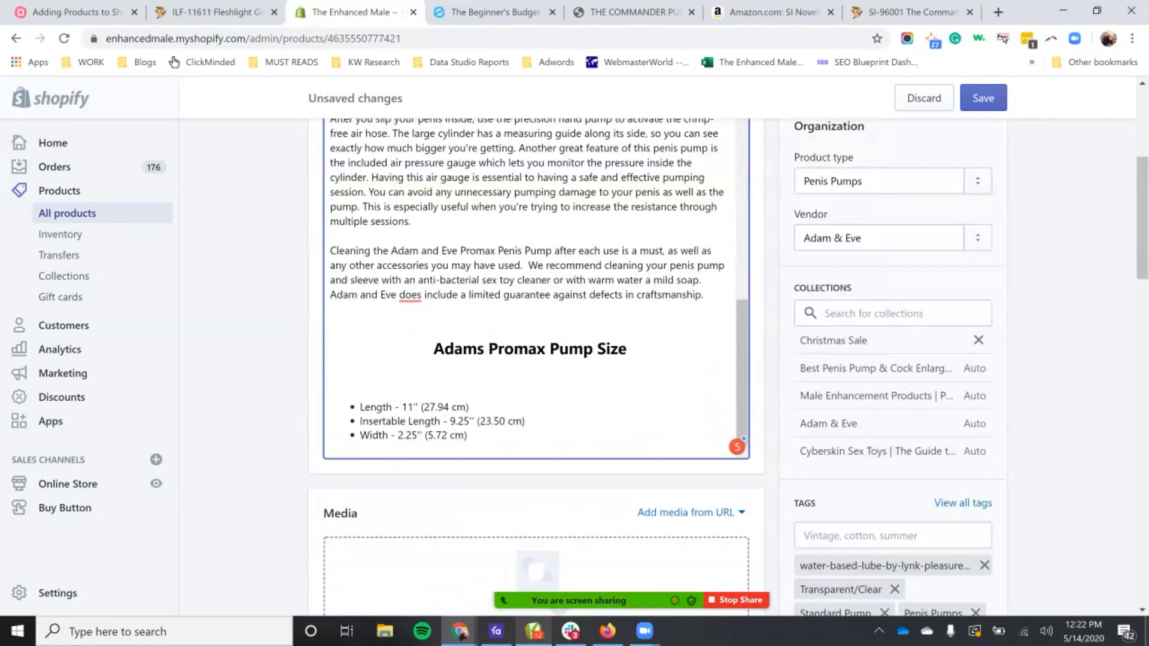
{"action": "scroll", "coordinate": [538, 359], "scroll_direction": "down", "scroll_amount": 1}
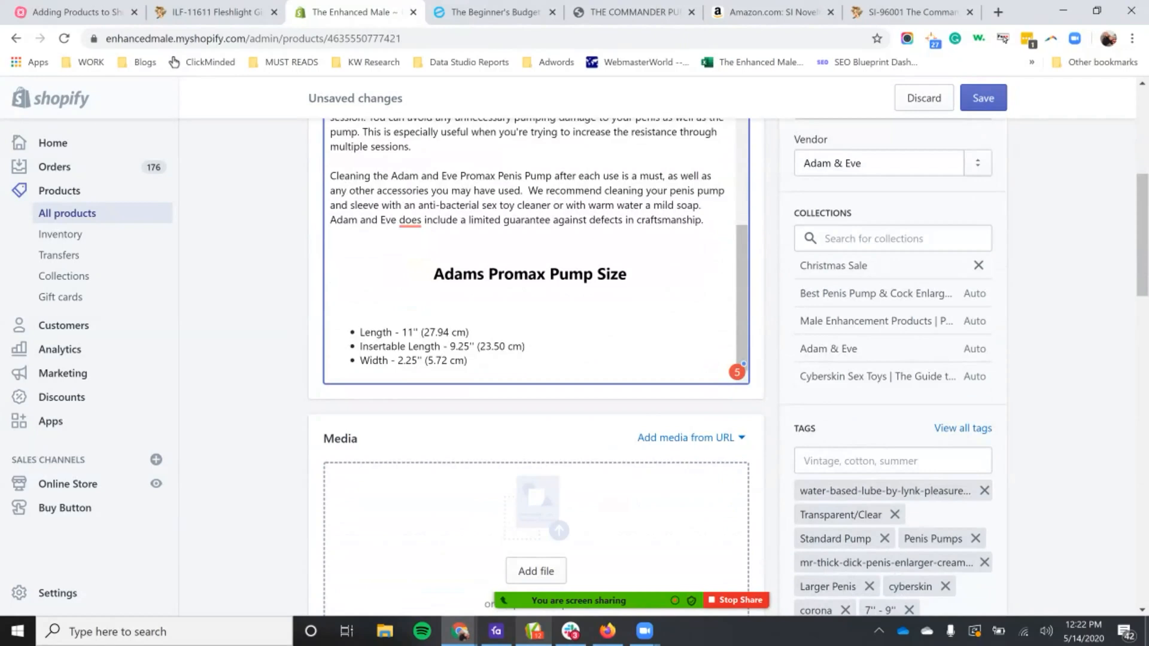
{"action": "scroll", "coordinate": [535, 251], "scroll_direction": "up", "scroll_amount": 3}
{"action": "scroll", "coordinate": [536, 251], "scroll_direction": "down", "scroll_amount": 3}
Step: Switch to the SI Novelties page for The Commander Pump and check its product information and packaging image
{"action": "left_click", "coordinate": [635, 12]}
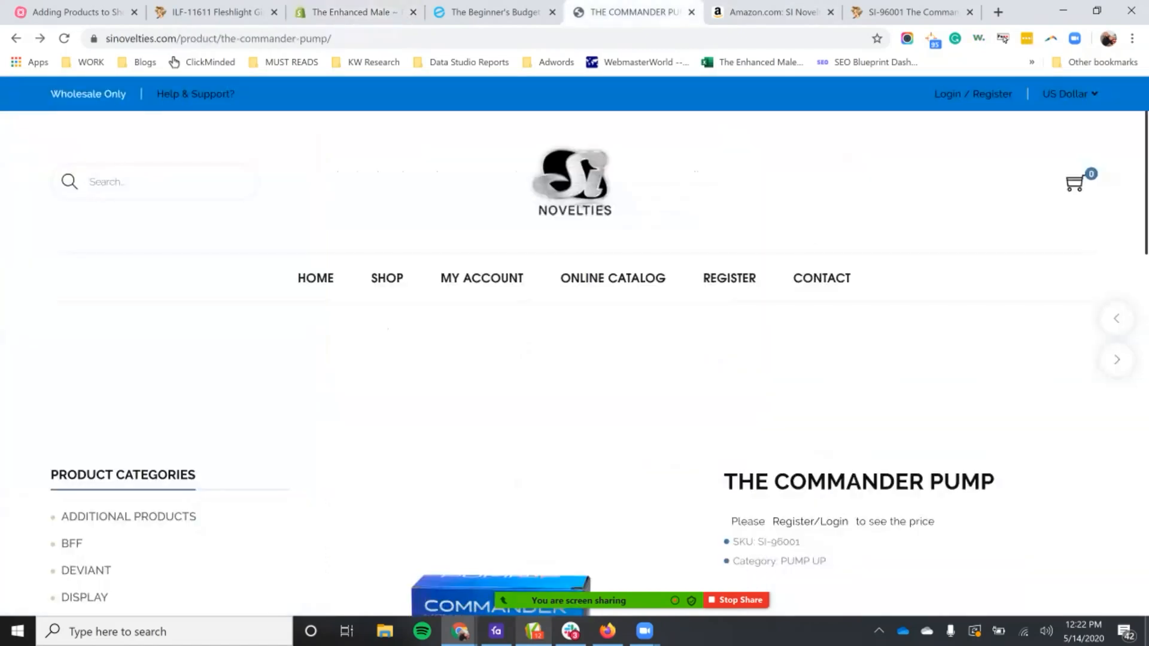
{"action": "scroll", "coordinate": [502, 359], "scroll_direction": "down", "scroll_amount": 6}
{"action": "scroll", "coordinate": [503, 359], "scroll_direction": "down", "scroll_amount": 8}
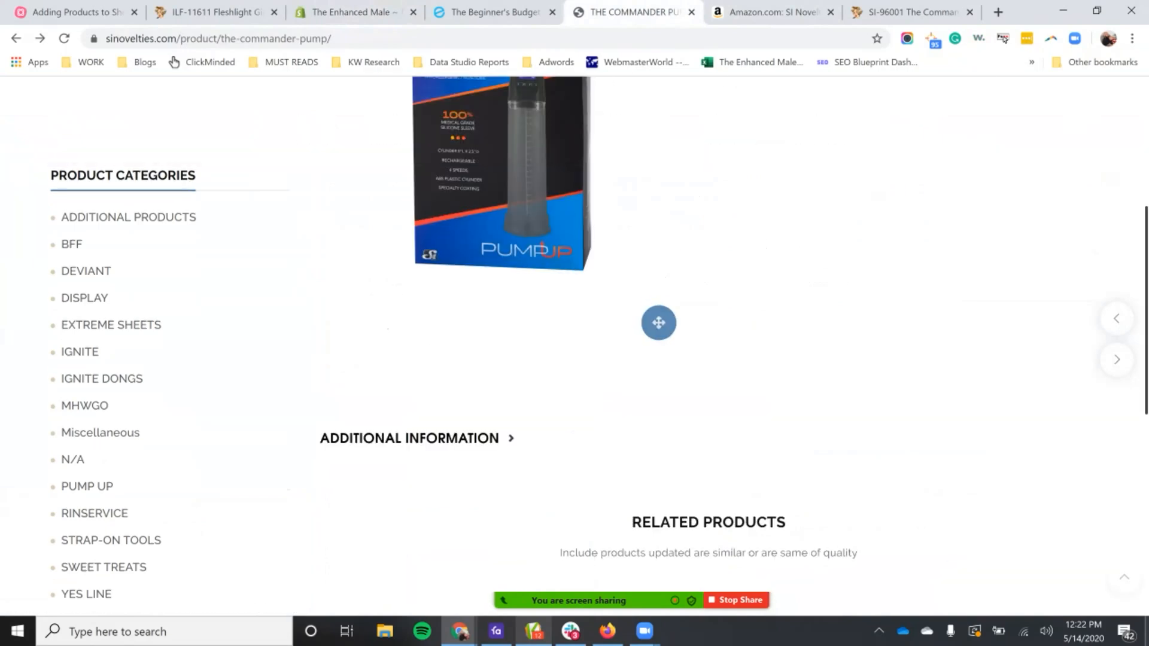
{"action": "scroll", "coordinate": [502, 359], "scroll_direction": "up", "scroll_amount": 12}
{"action": "scroll", "coordinate": [503, 359], "scroll_direction": "down", "scroll_amount": 4}
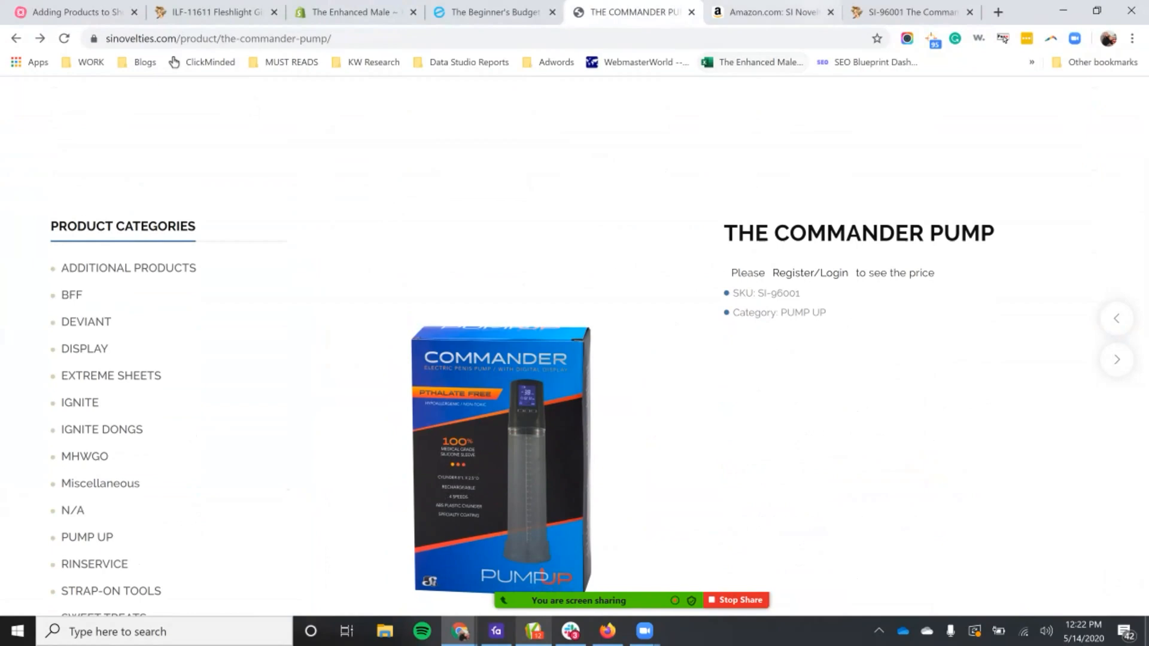
Step: Switch to the Amazon listing for The Commander Pump and examine the product images for dimensions and labelled features
{"action": "left_click", "coordinate": [774, 12]}
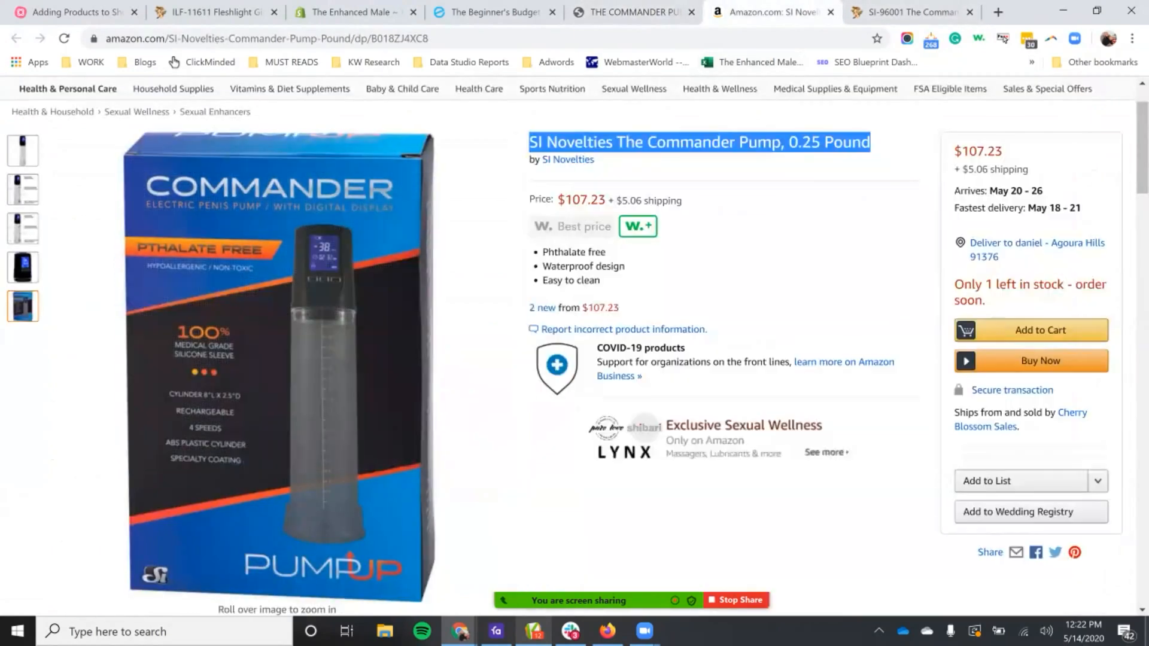
{"action": "scroll", "coordinate": [575, 347], "scroll_direction": "up", "scroll_amount": 1}
{"action": "left_click", "coordinate": [22, 265]}
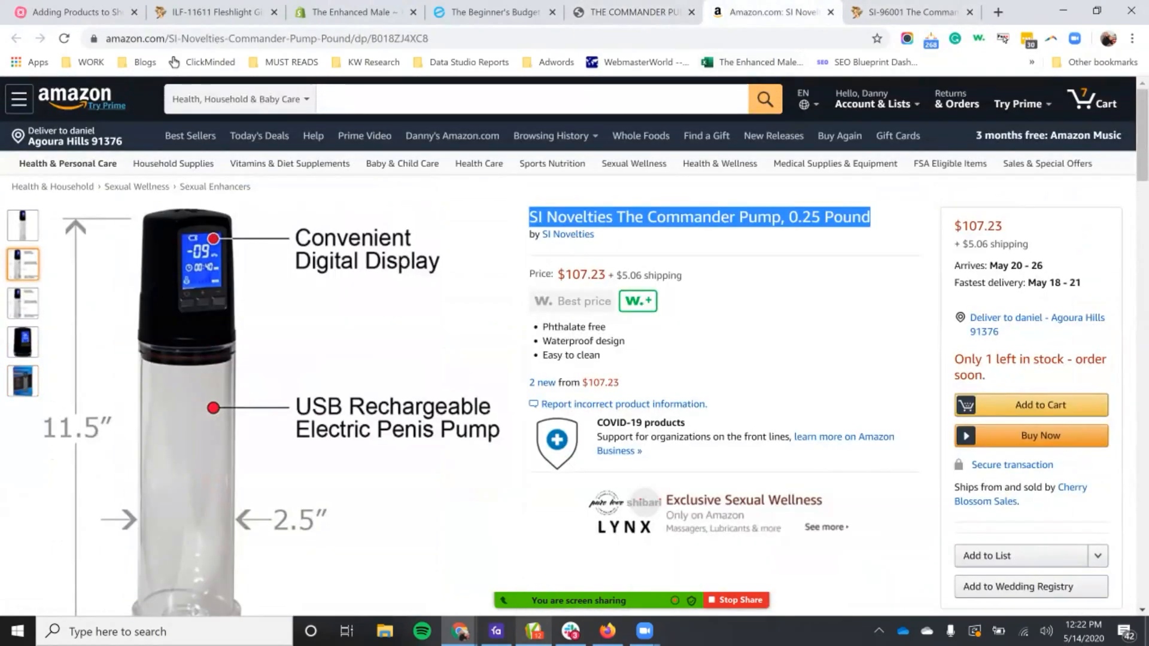
{"action": "scroll", "coordinate": [575, 347], "scroll_direction": "down", "scroll_amount": 1}
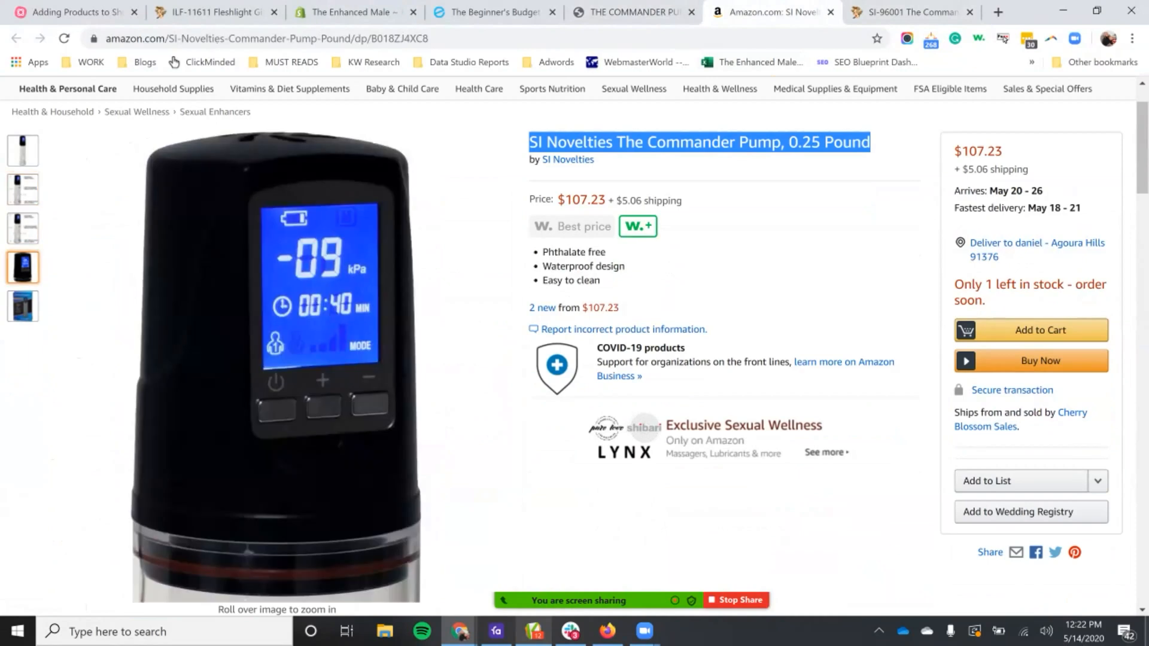
{"action": "mouse_move", "coordinate": [23, 229]}
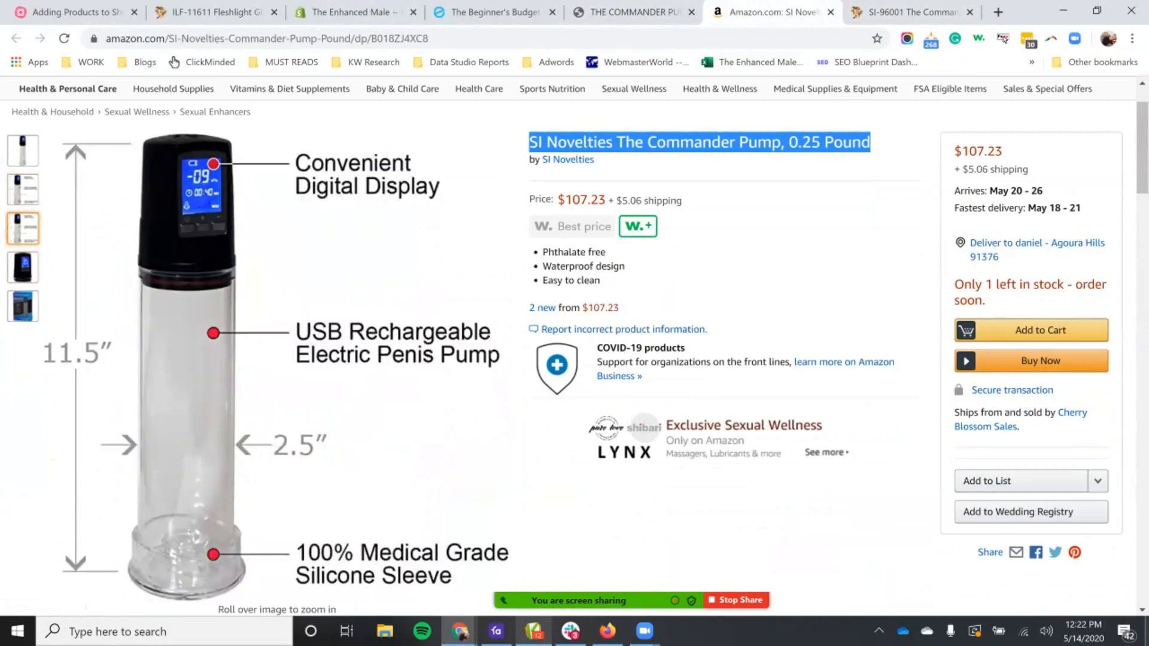
{"action": "mouse_move", "coordinate": [234, 401]}
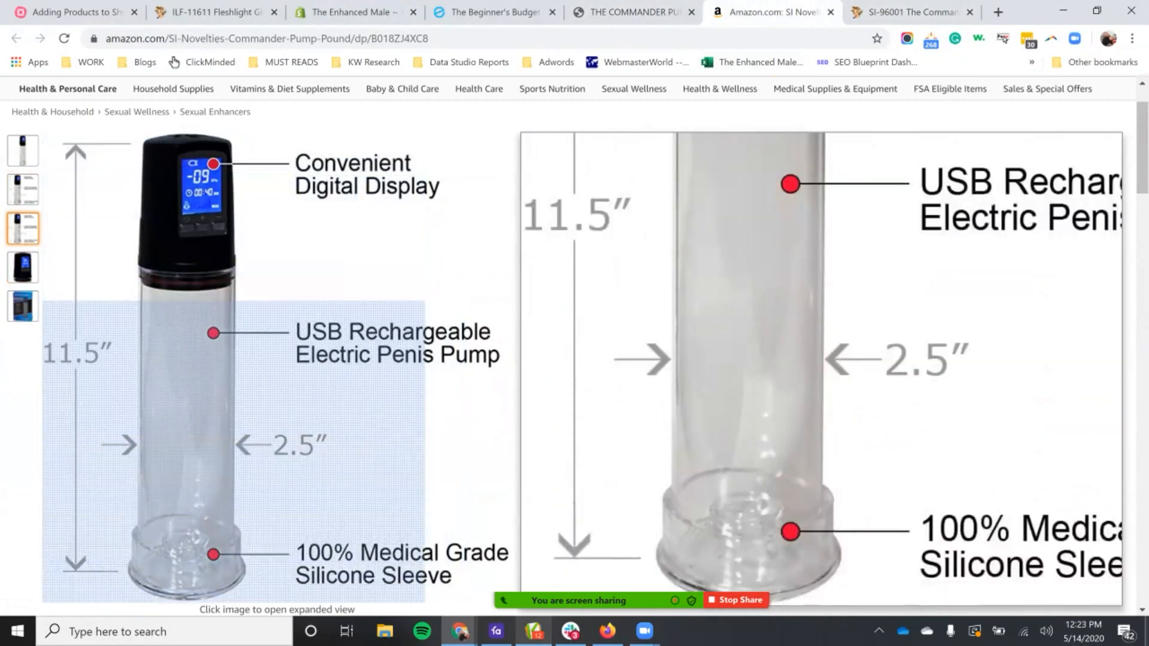
Step: Check the rest of the labelled pump image on Amazon, and return to the size bullets in the Shopify description
{"action": "scroll", "coordinate": [233, 451], "scroll_direction": "down", "scroll_amount": 2}
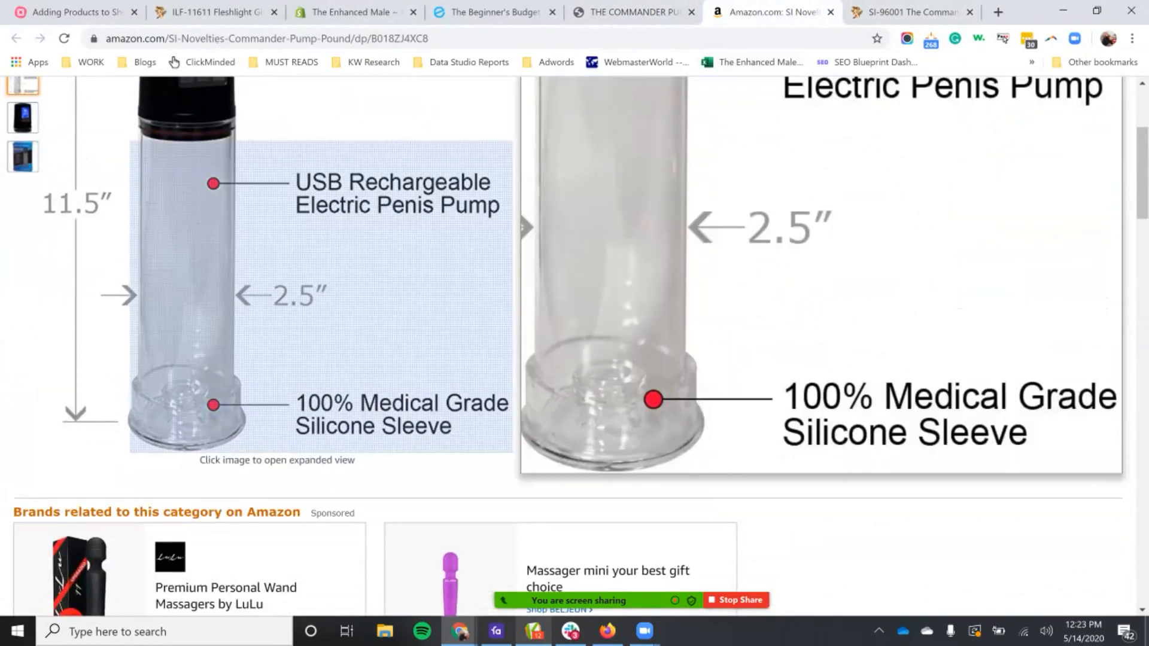
{"action": "scroll", "coordinate": [321, 287], "scroll_direction": "up", "scroll_amount": 2}
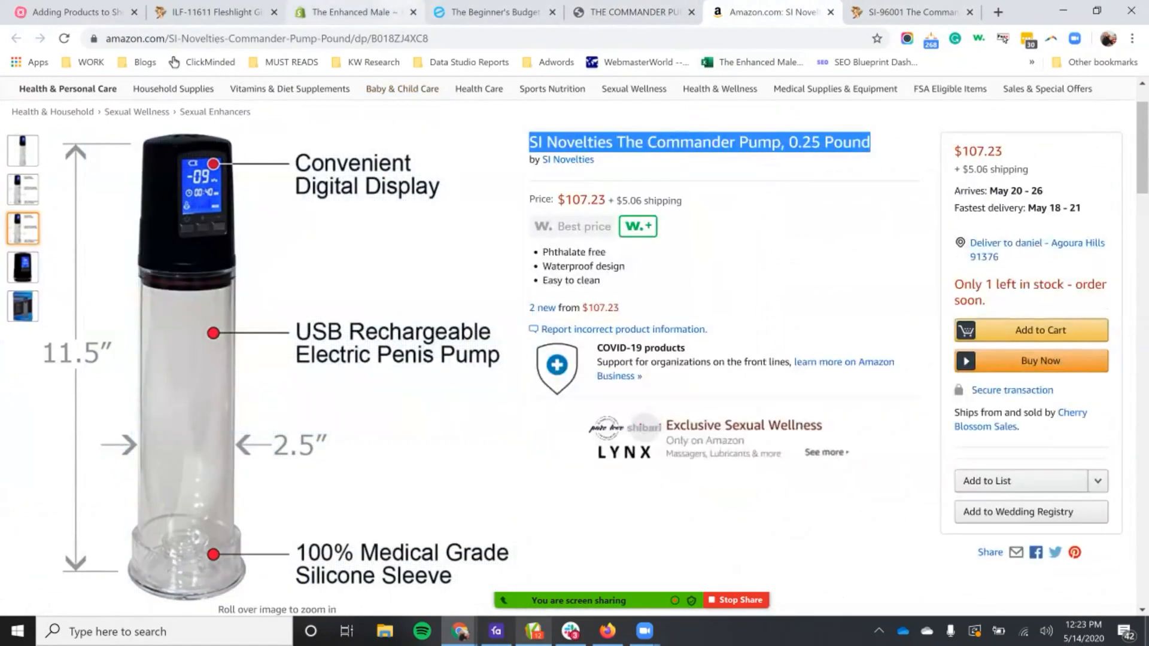
{"action": "left_click", "coordinate": [347, 12]}
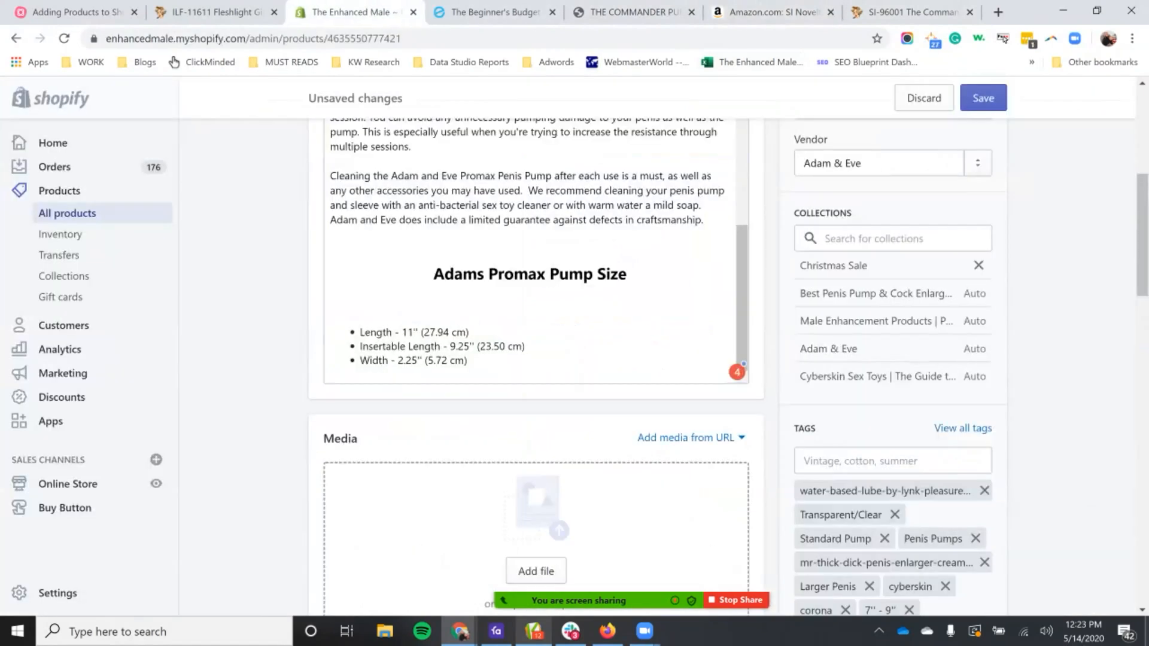
{"action": "left_click", "coordinate": [401, 332]}
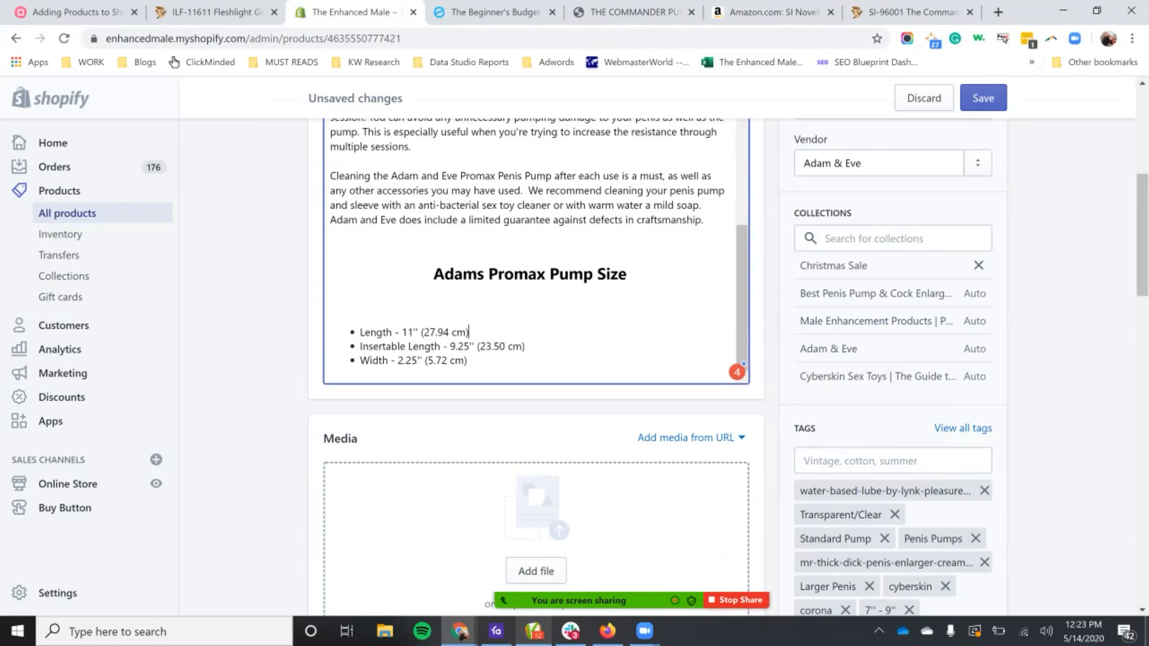
Step: Look through the description's opening paragraphs for copy and linked text such as "cock pump"
{"action": "scroll", "coordinate": [535, 248], "scroll_direction": "up", "scroll_amount": 10}
{"action": "scroll", "coordinate": [536, 248], "scroll_direction": "up", "scroll_amount": 5}
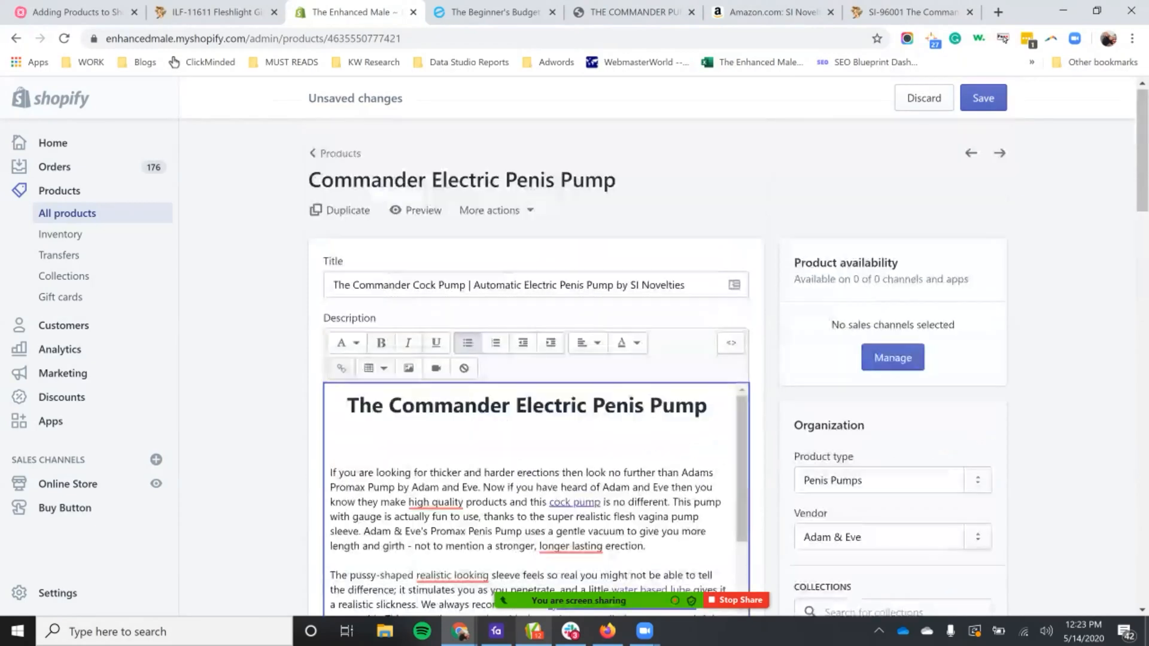
{"action": "scroll", "coordinate": [535, 502], "scroll_direction": "down", "scroll_amount": 1}
{"action": "scroll", "coordinate": [535, 488], "scroll_direction": "down", "scroll_amount": 3}
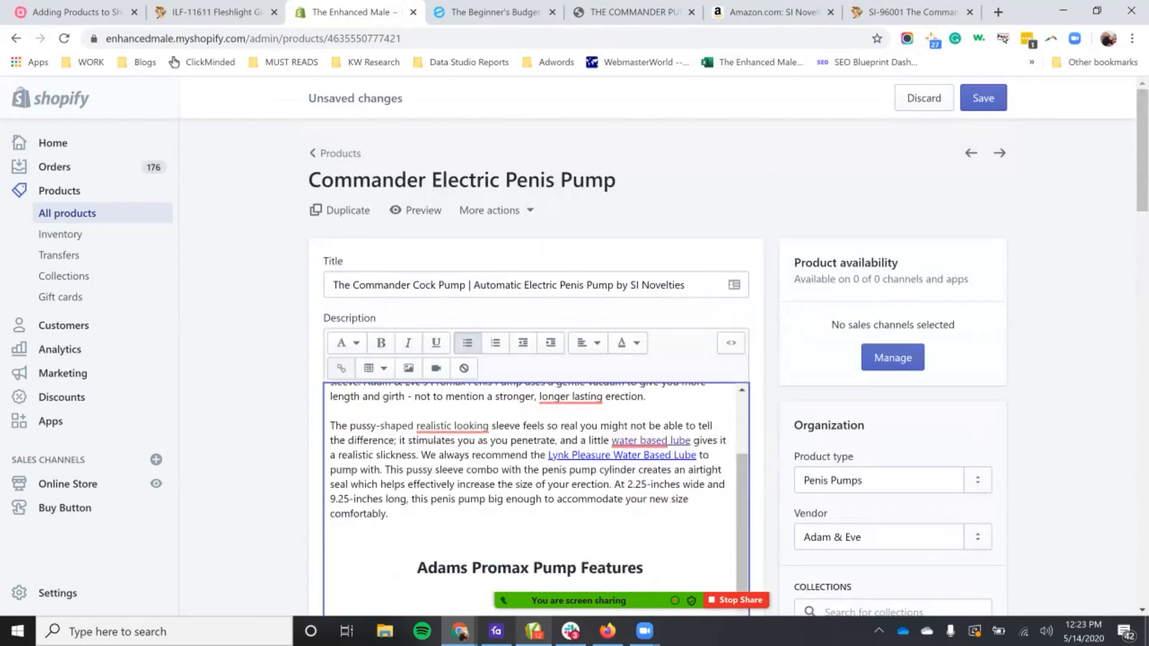
{"action": "scroll", "coordinate": [535, 488], "scroll_direction": "up", "scroll_amount": 3}
{"action": "left_click_drag", "start_coordinate": [643, 471], "coordinate": [638, 472]}
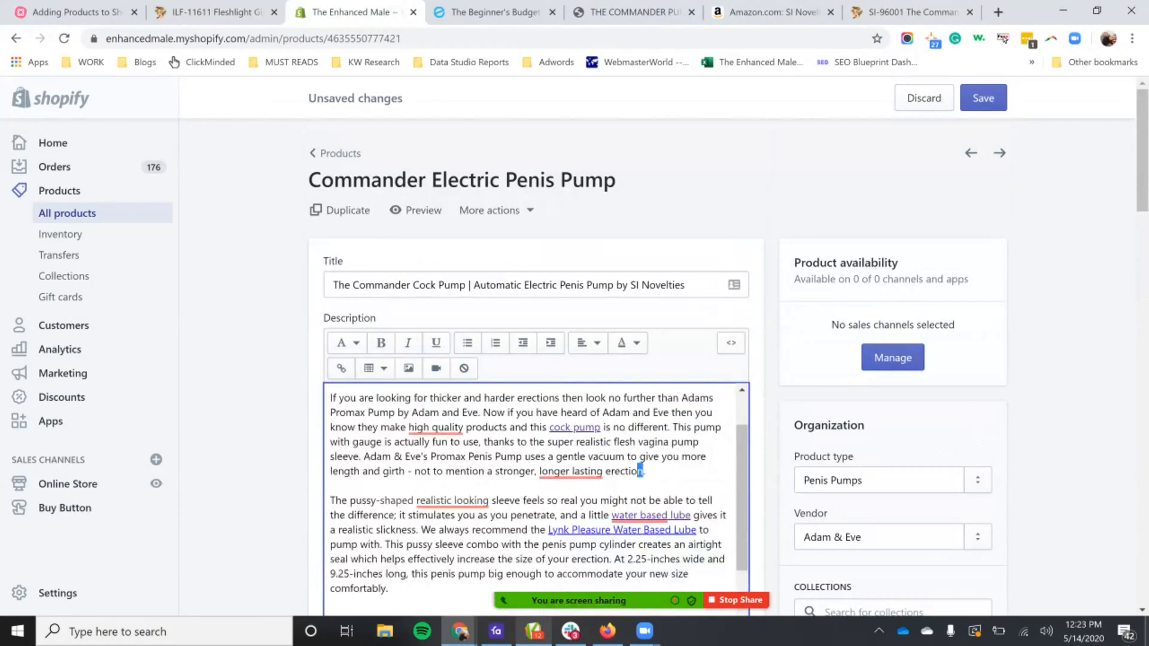
{"action": "left_click_drag", "start_coordinate": [601, 427], "coordinate": [550, 427]}
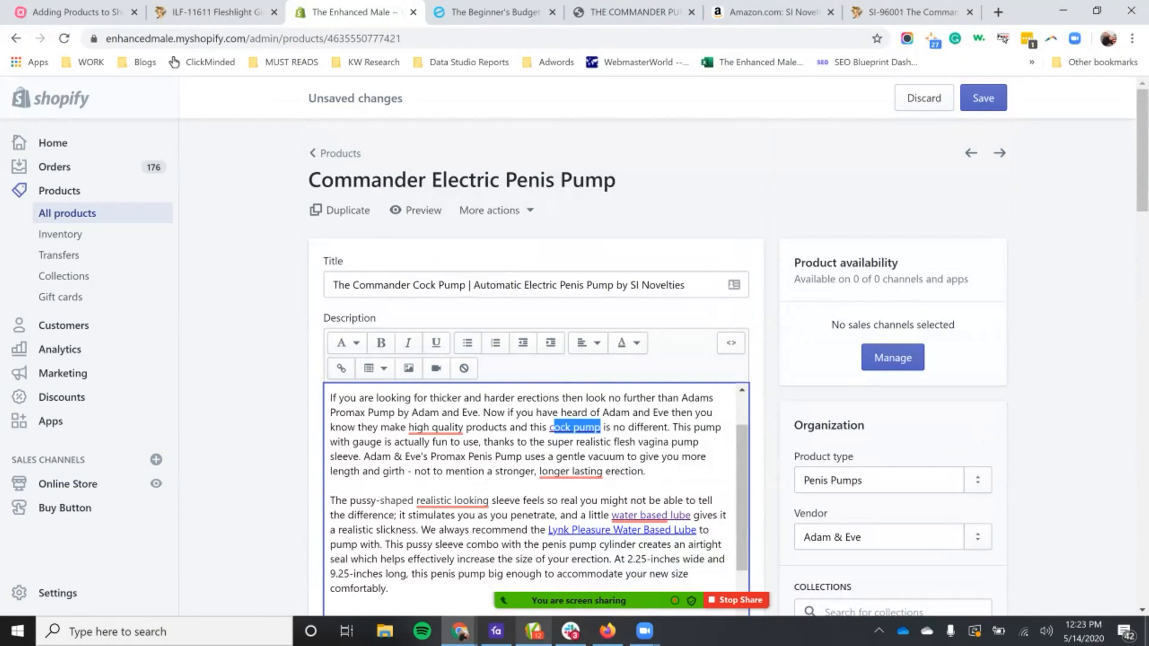
{"action": "left_click", "coordinate": [635, 441]}
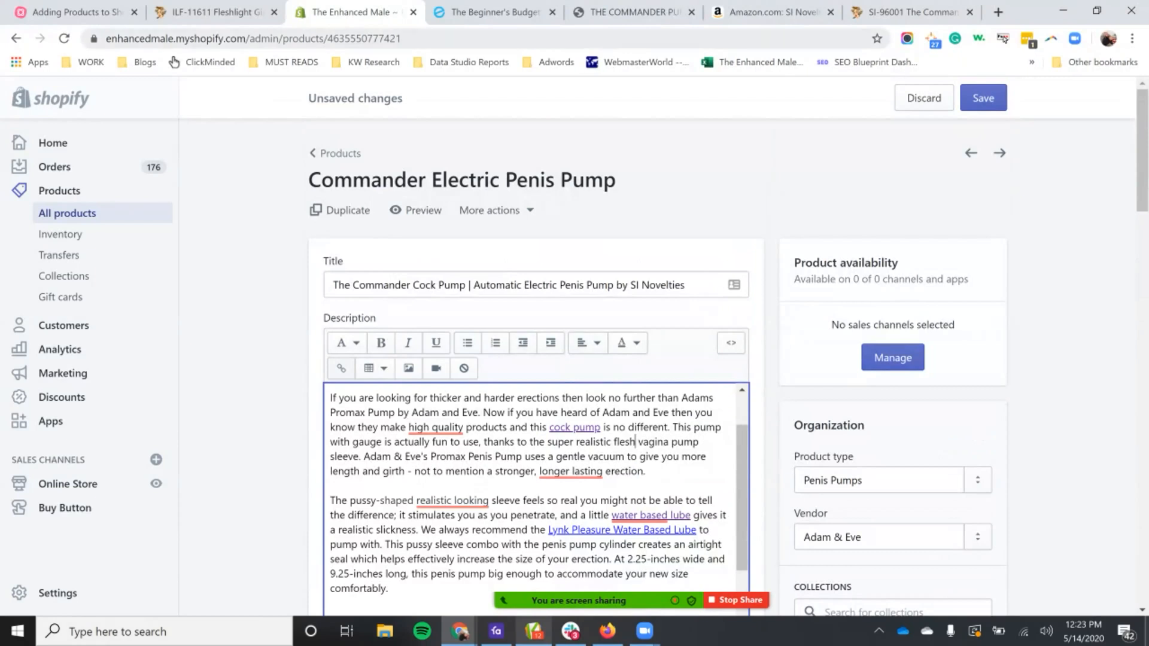
Step: Switch to the "Adding Products to Shopify" mind map in MindMeister and bring its Copywriting branch into view
{"action": "left_click", "coordinate": [78, 12]}
{"action": "scroll", "coordinate": [575, 347], "scroll_direction": "up", "scroll_amount": 5}
{"action": "left_click_drag", "start_coordinate": [804, 490], "coordinate": [734, 352]}
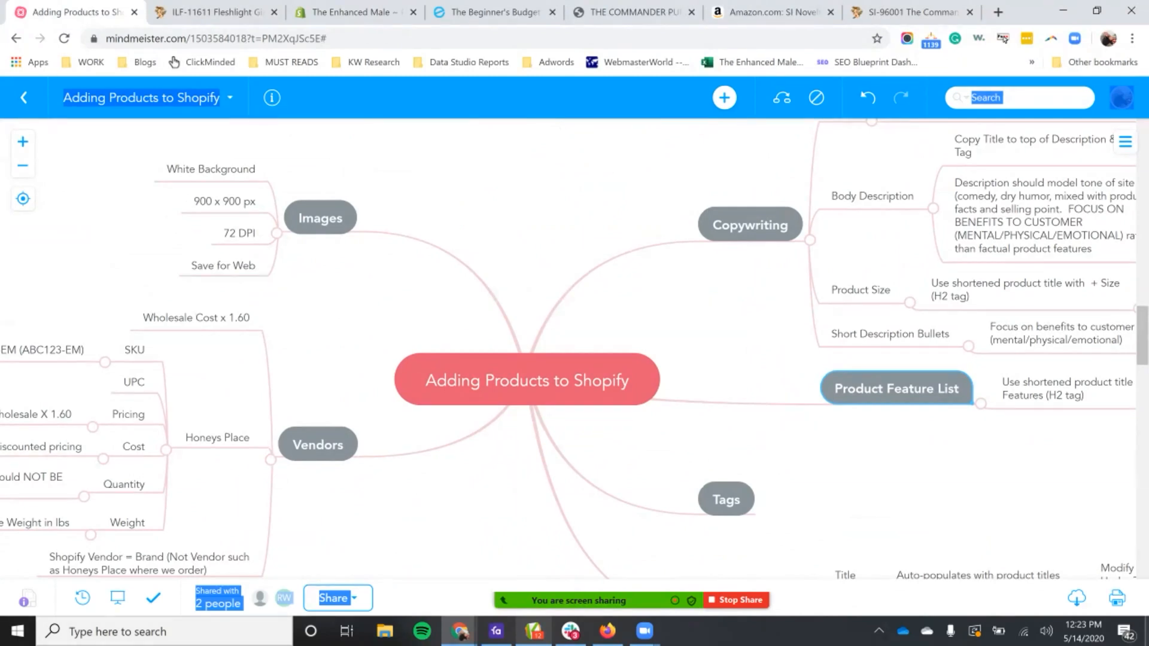
{"action": "left_click_drag", "start_coordinate": [604, 335], "coordinate": [786, 325]}
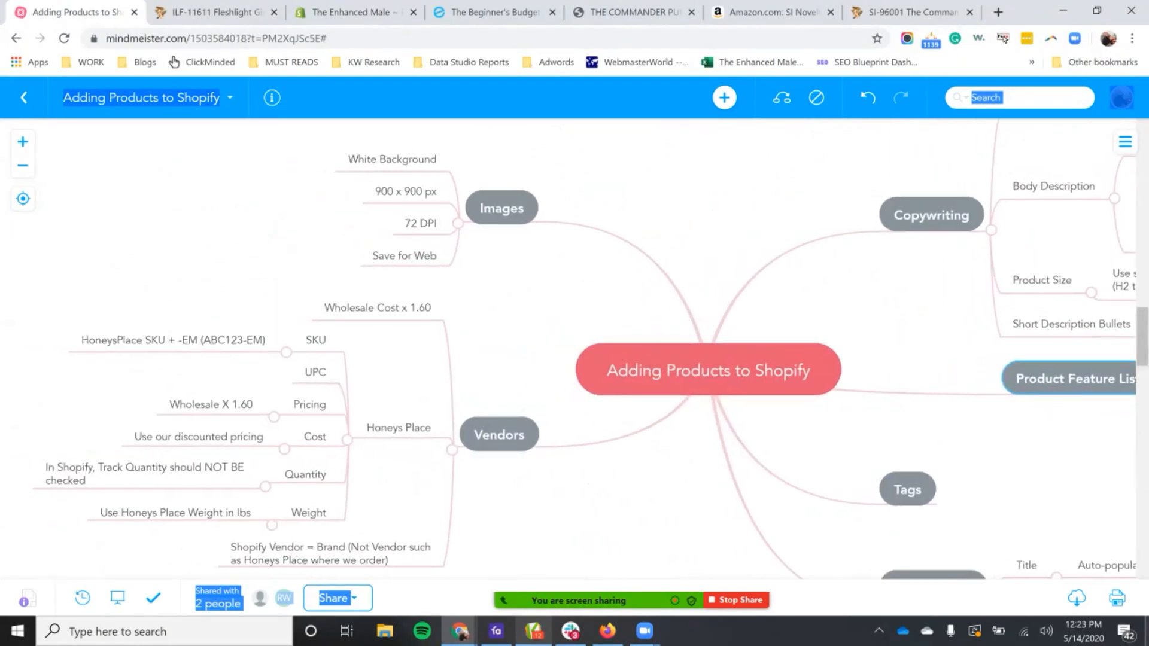
{"action": "left_click_drag", "start_coordinate": [785, 325], "coordinate": [198, 385]}
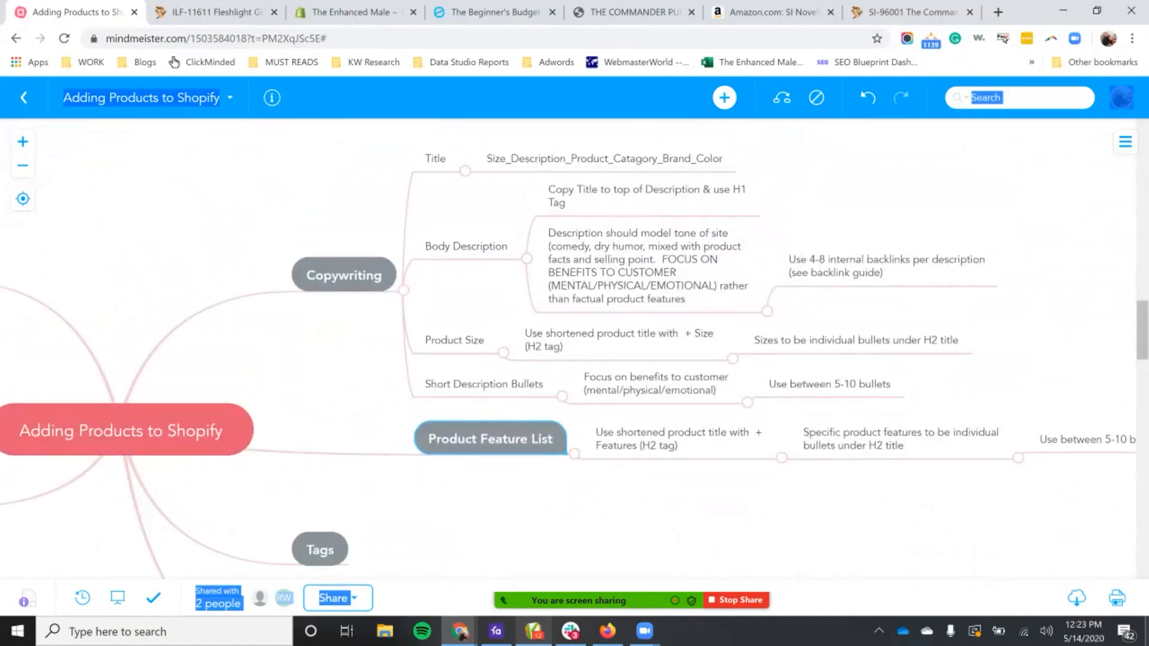
{"action": "left_click_drag", "start_coordinate": [345, 275], "coordinate": [772, 347]}
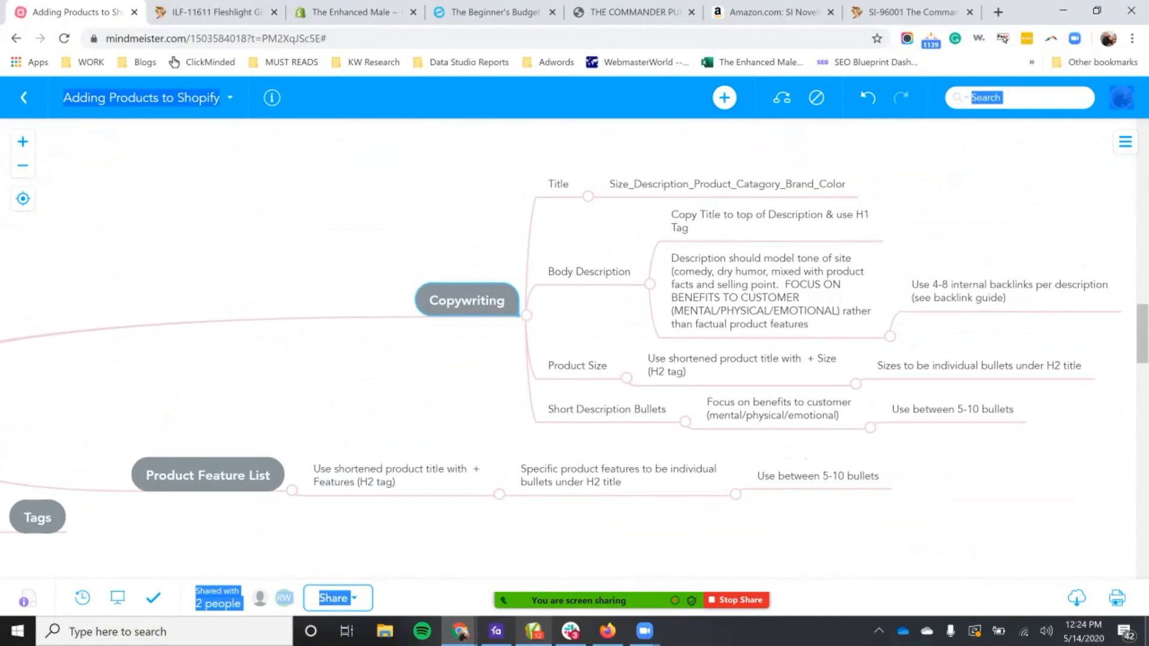
Step: Examine the Copywriting guidelines for the title format, H1 heading, description tone and internal backlinks
{"action": "left_click", "coordinate": [727, 184]}
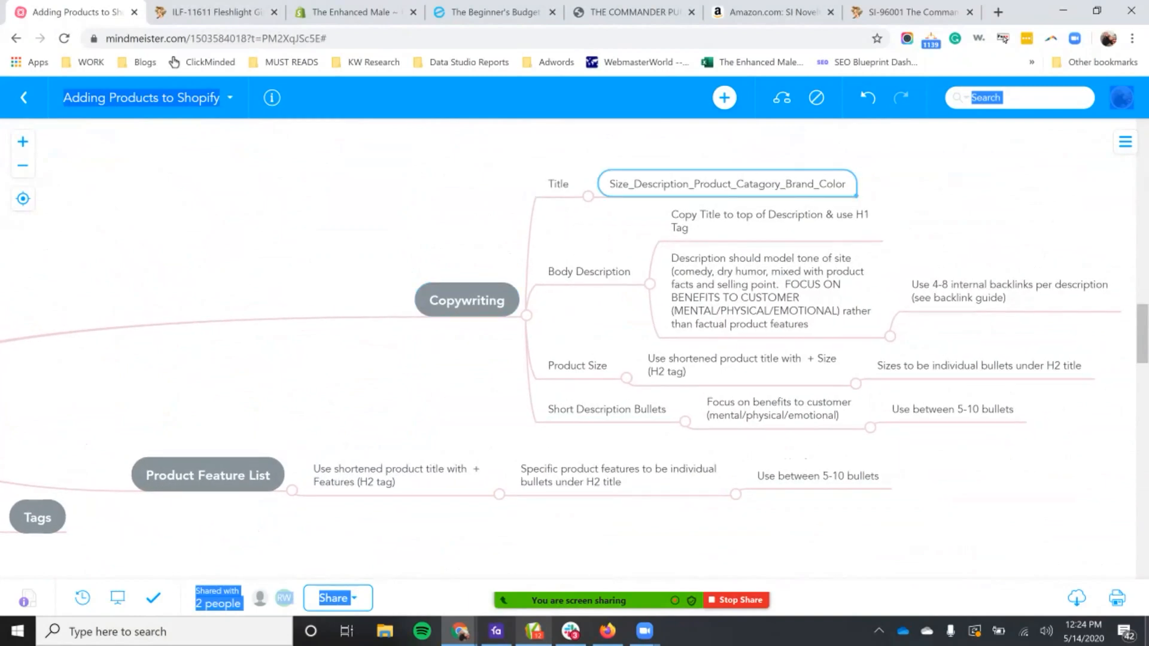
{"action": "left_click", "coordinate": [589, 272]}
{"action": "left_click", "coordinate": [770, 221]}
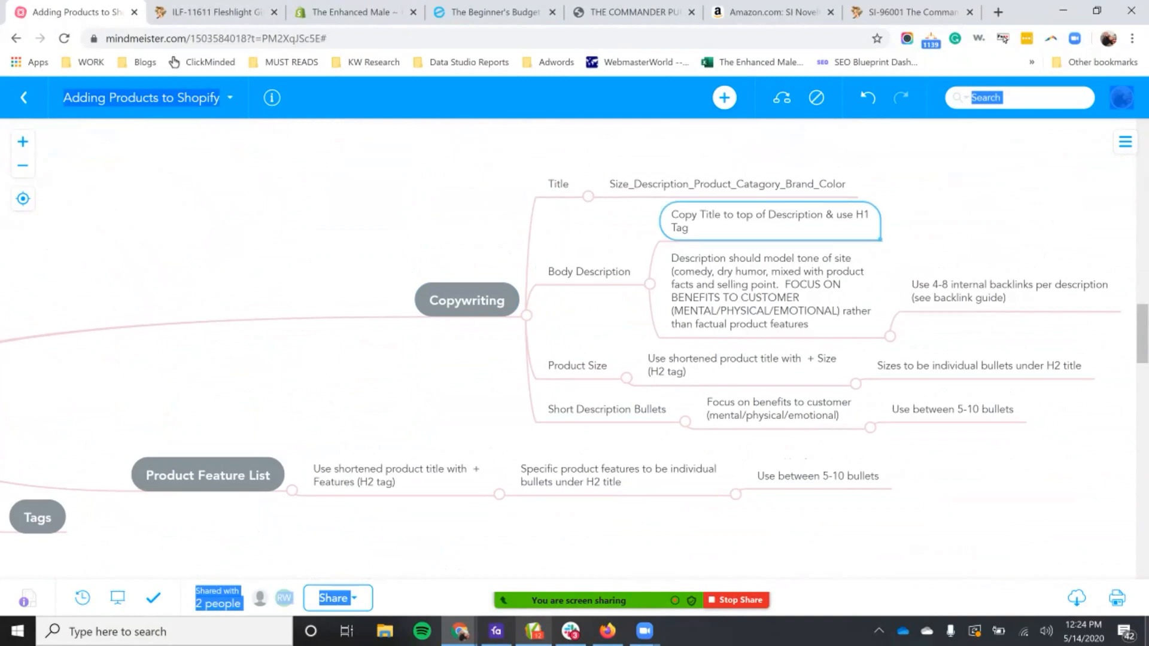
{"action": "double_click", "coordinate": [770, 220]}
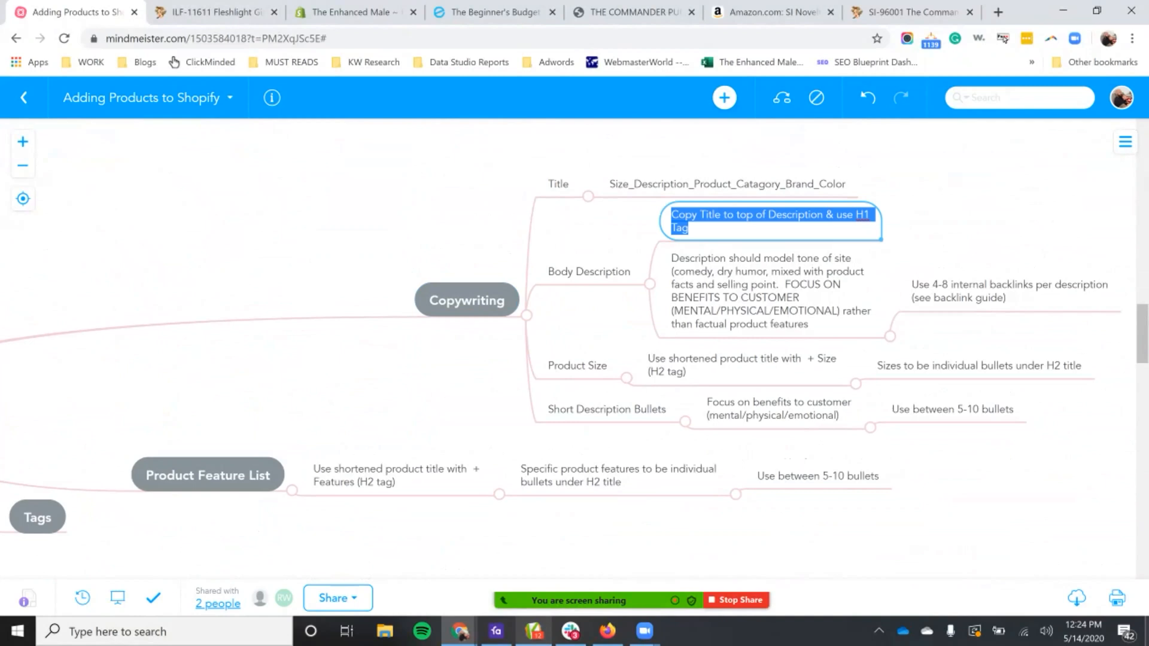
{"action": "left_click", "coordinate": [771, 292]}
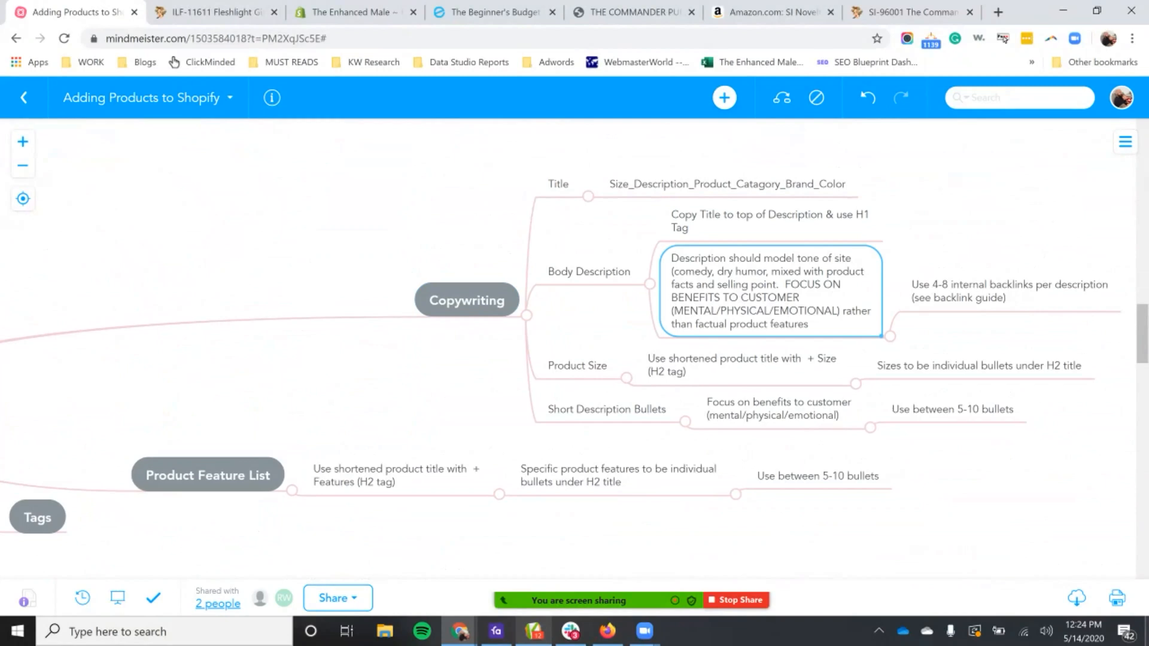
{"action": "left_click", "coordinate": [935, 298]}
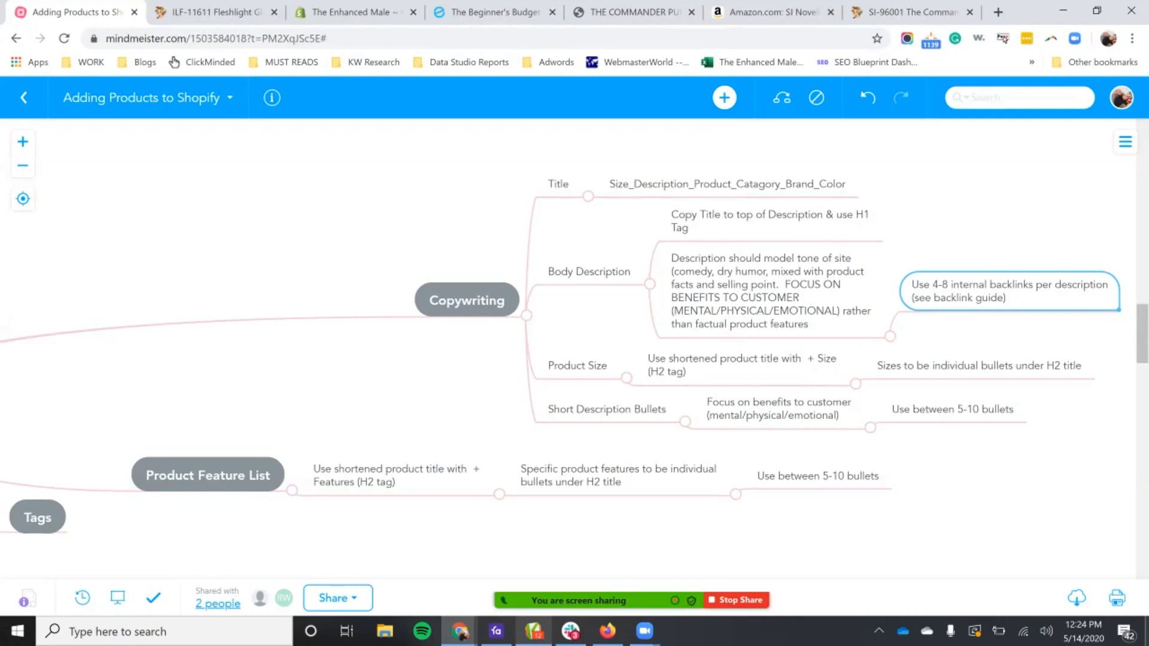
Step: Return to the Shopify product and inspect the link settings of "cock pump" in the description, leaving them unedited
{"action": "left_click", "coordinate": [355, 12]}
{"action": "left_click", "coordinate": [485, 457]}
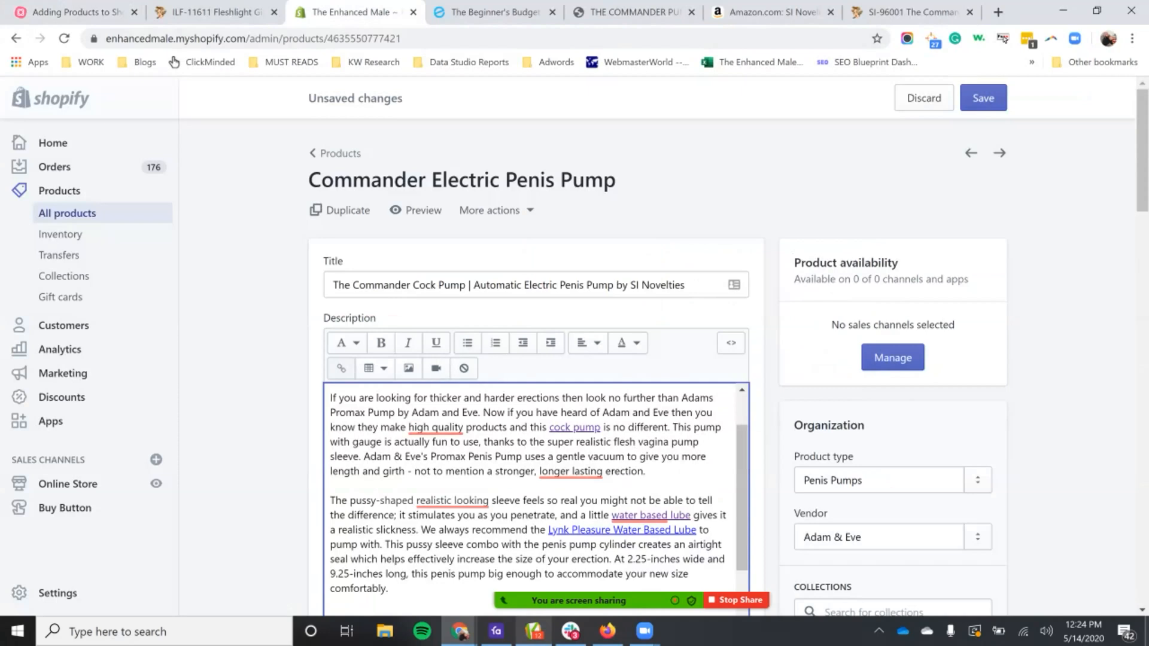
{"action": "left_click_drag", "start_coordinate": [548, 427], "coordinate": [601, 426]}
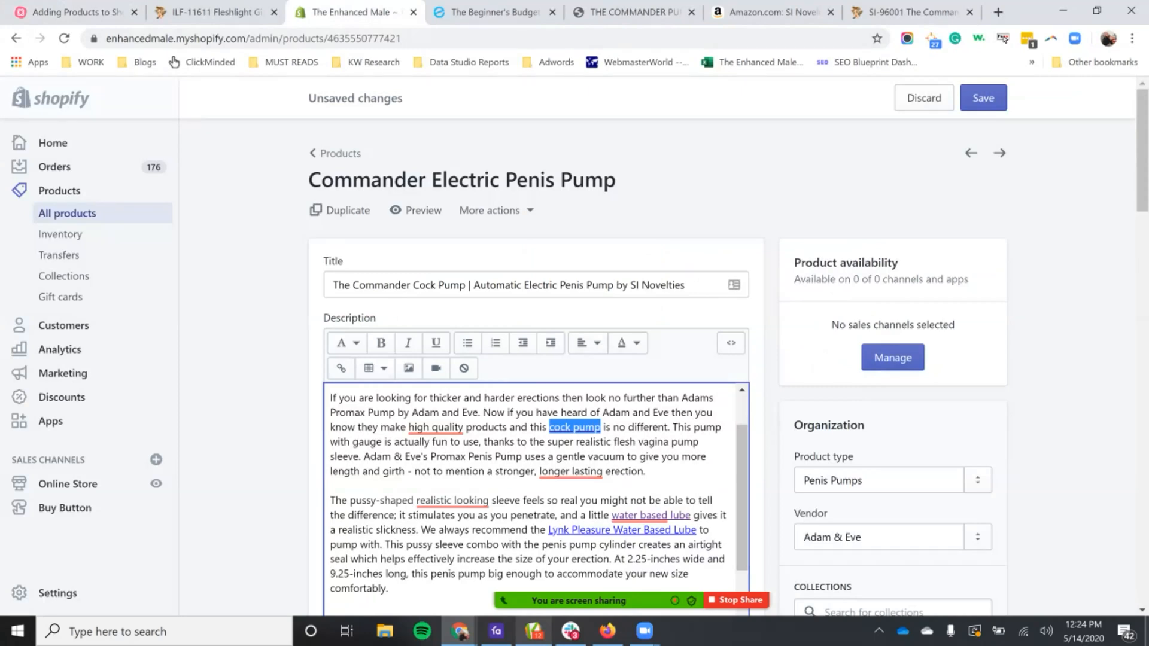
{"action": "left_click", "coordinate": [342, 368]}
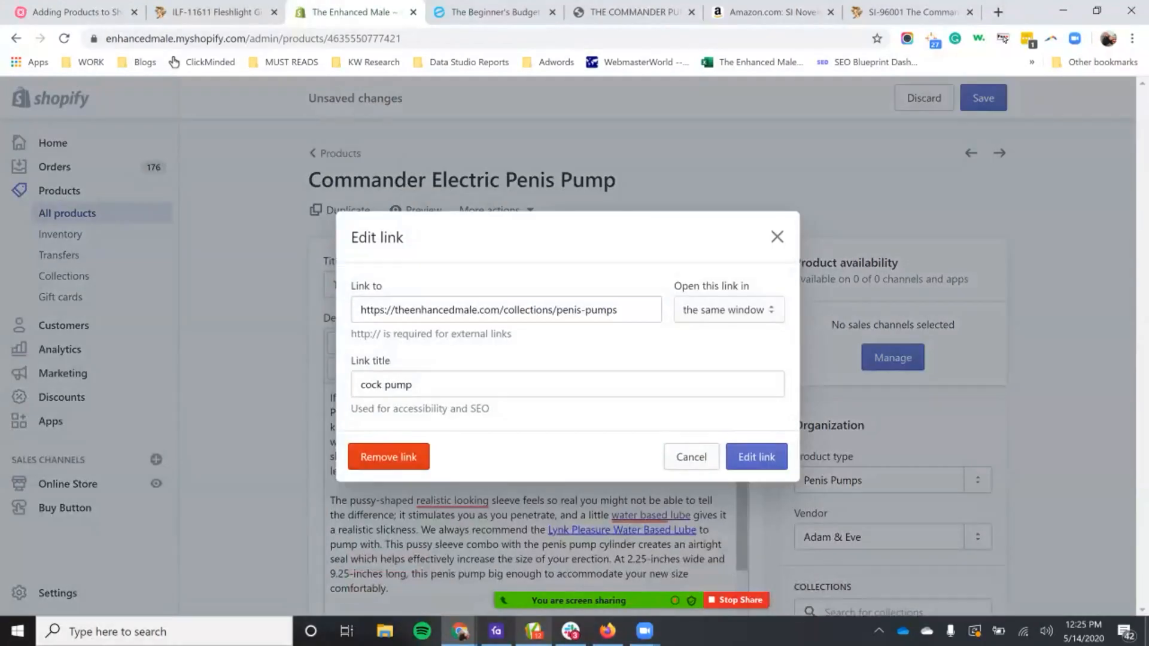
{"action": "triple_click", "coordinate": [533, 310]}
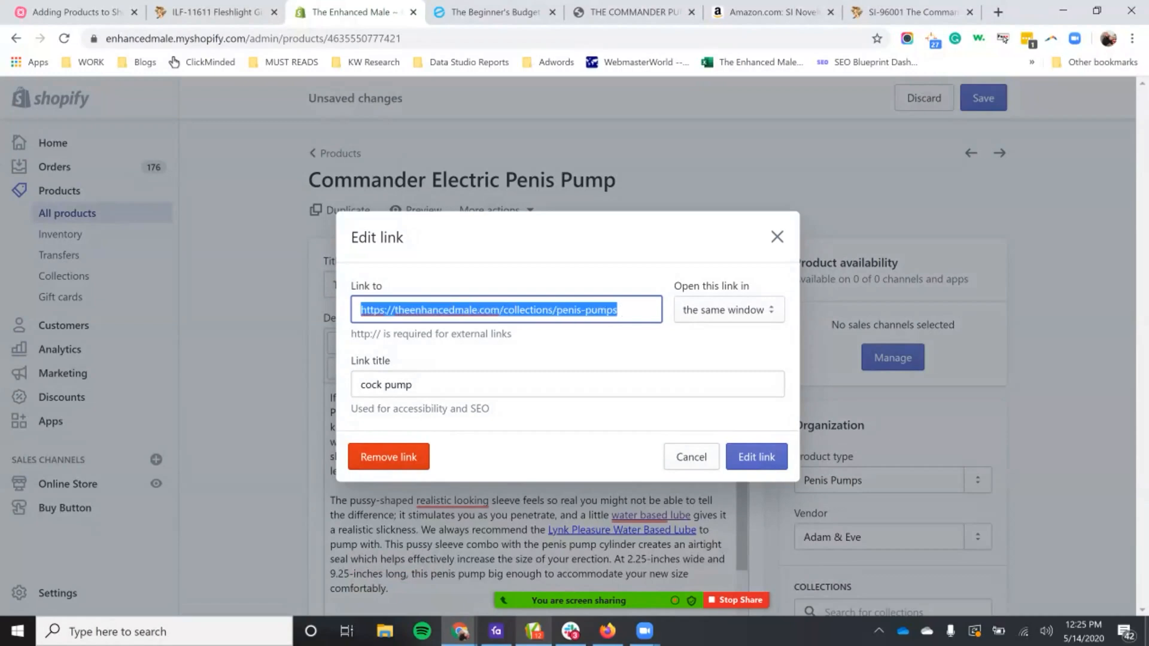
{"action": "left_click", "coordinate": [777, 237]}
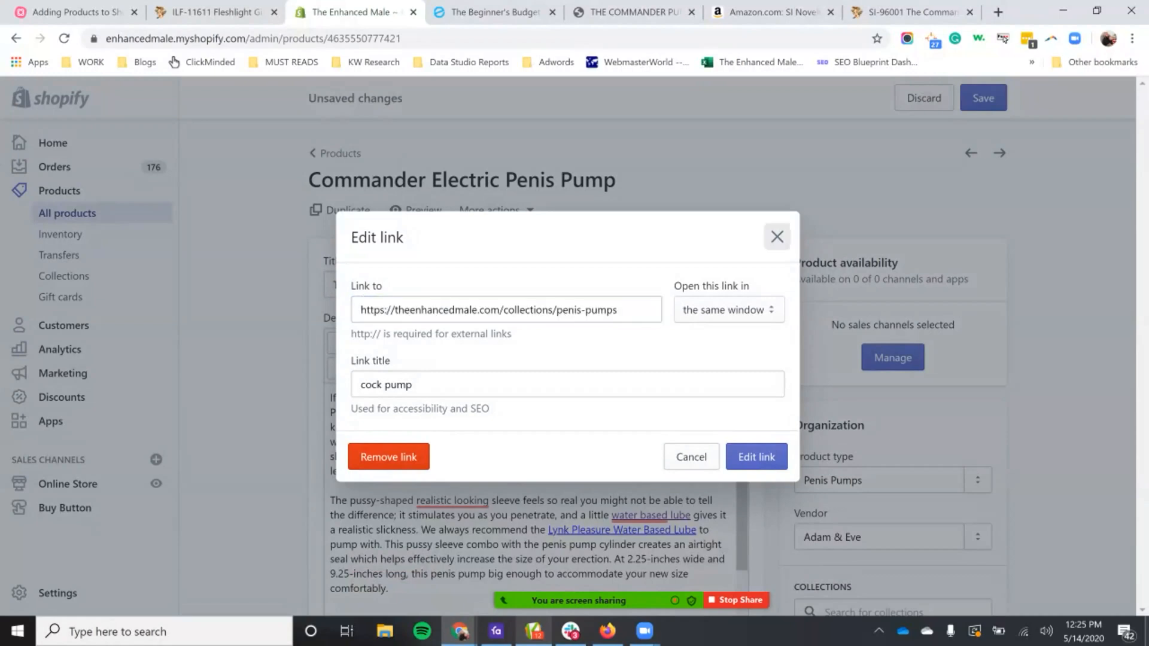
Step: Look over the remaining linked phrases in the description, including "water based lube" and "Lynk Pleasure Water Based Lube"
{"action": "left_click_drag", "start_coordinate": [661, 458], "coordinate": [673, 457]}
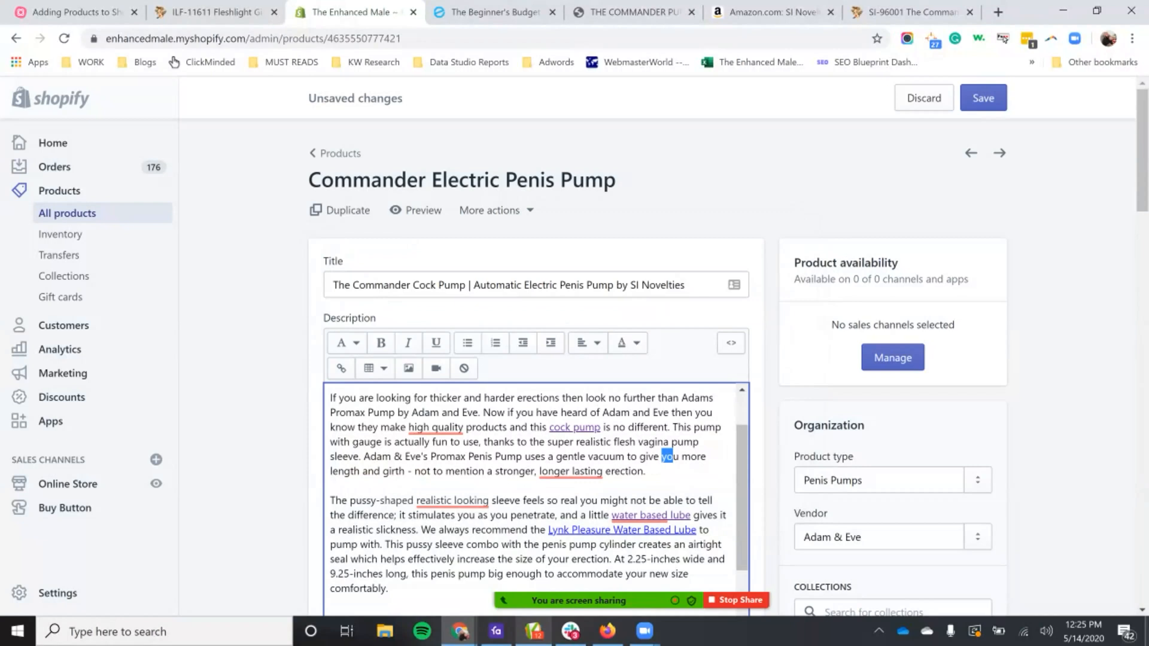
{"action": "scroll", "coordinate": [667, 457], "scroll_direction": "down", "scroll_amount": 3}
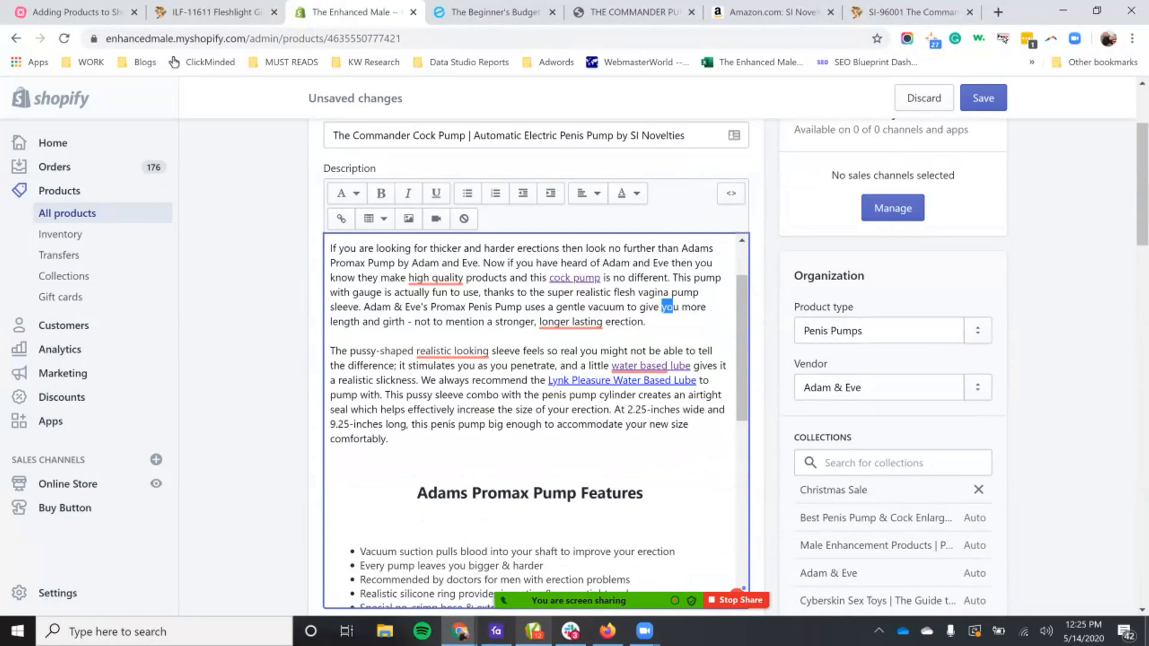
{"action": "mouse_move", "coordinate": [640, 366]}
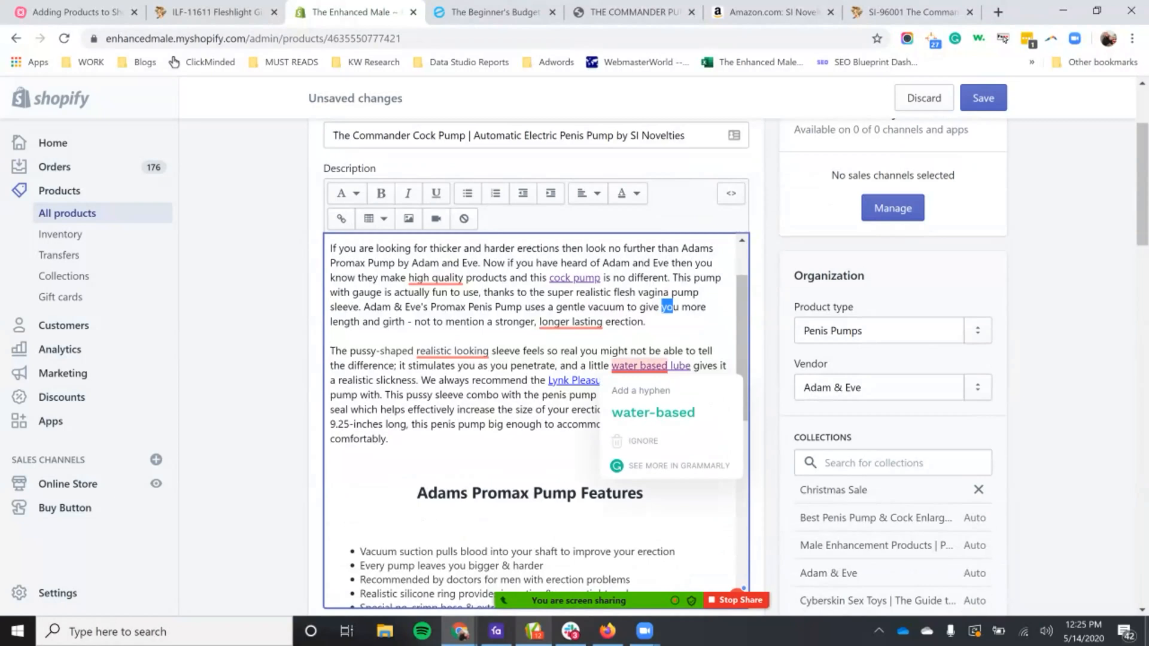
{"action": "scroll", "coordinate": [535, 419], "scroll_direction": "down", "scroll_amount": 6}
{"action": "scroll", "coordinate": [535, 419], "scroll_direction": "up", "scroll_amount": 3}
{"action": "left_click_drag", "start_coordinate": [601, 398], "coordinate": [460, 371]}
{"action": "scroll", "coordinate": [460, 371], "scroll_direction": "up", "scroll_amount": 5}
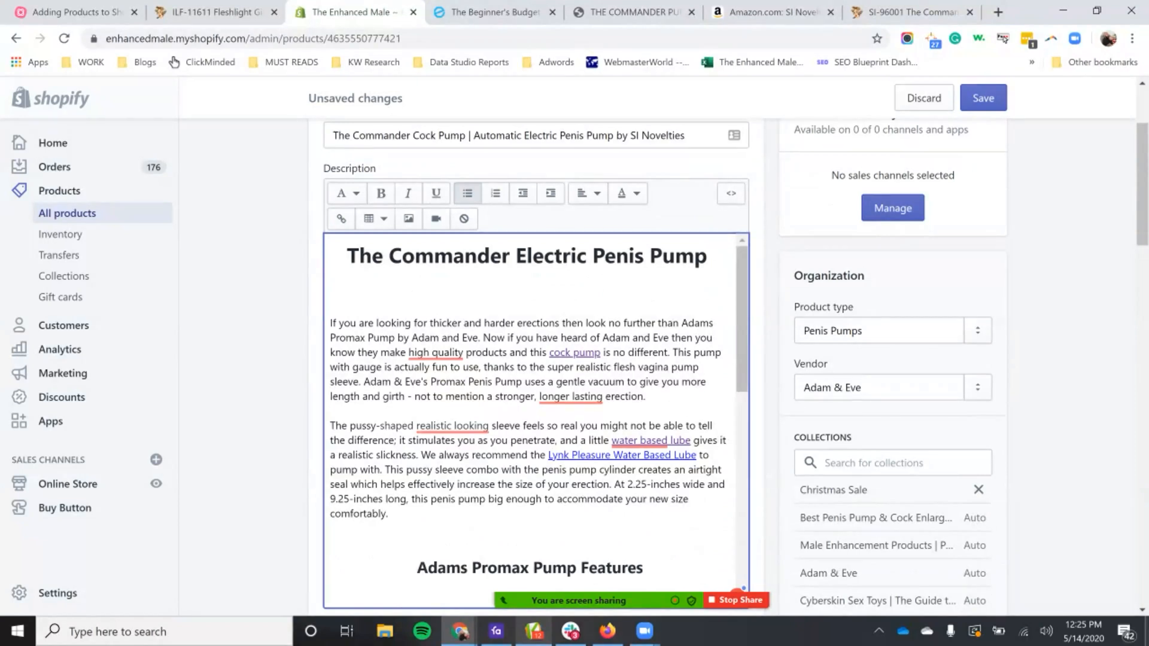
Step: Open the workbook "Internal Backlink Guidelines - The Enhanced Male.xlsx" in a new browser tab by looking up "backlink"
{"action": "left_click", "coordinate": [998, 12]}
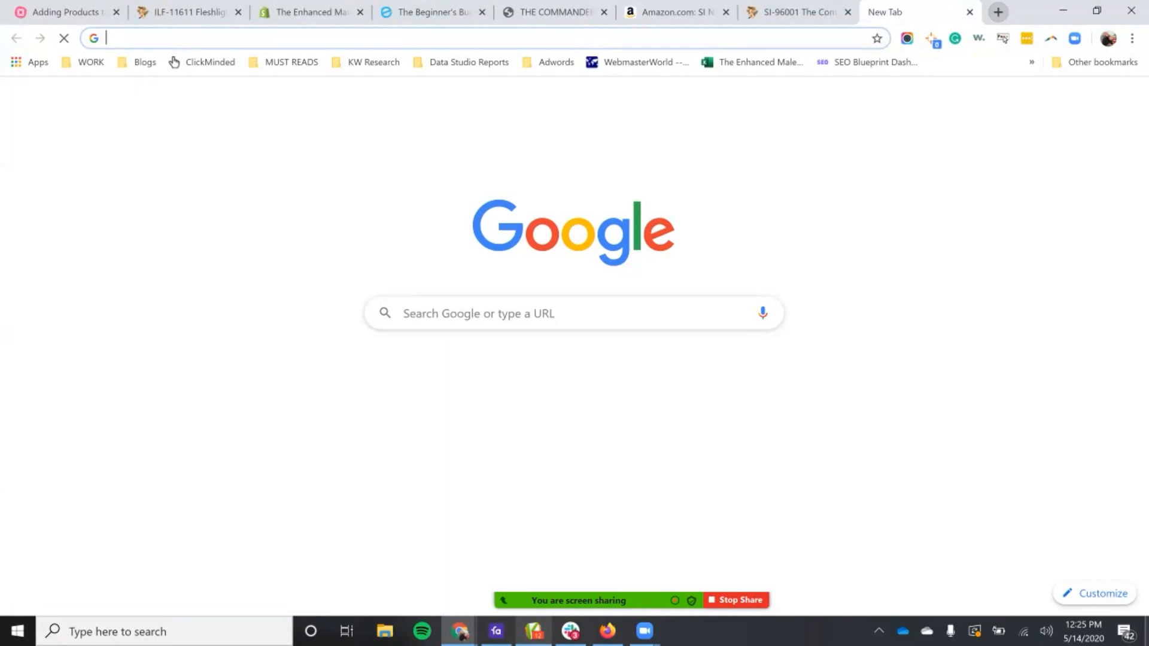
{"action": "type", "text": "backlin"}
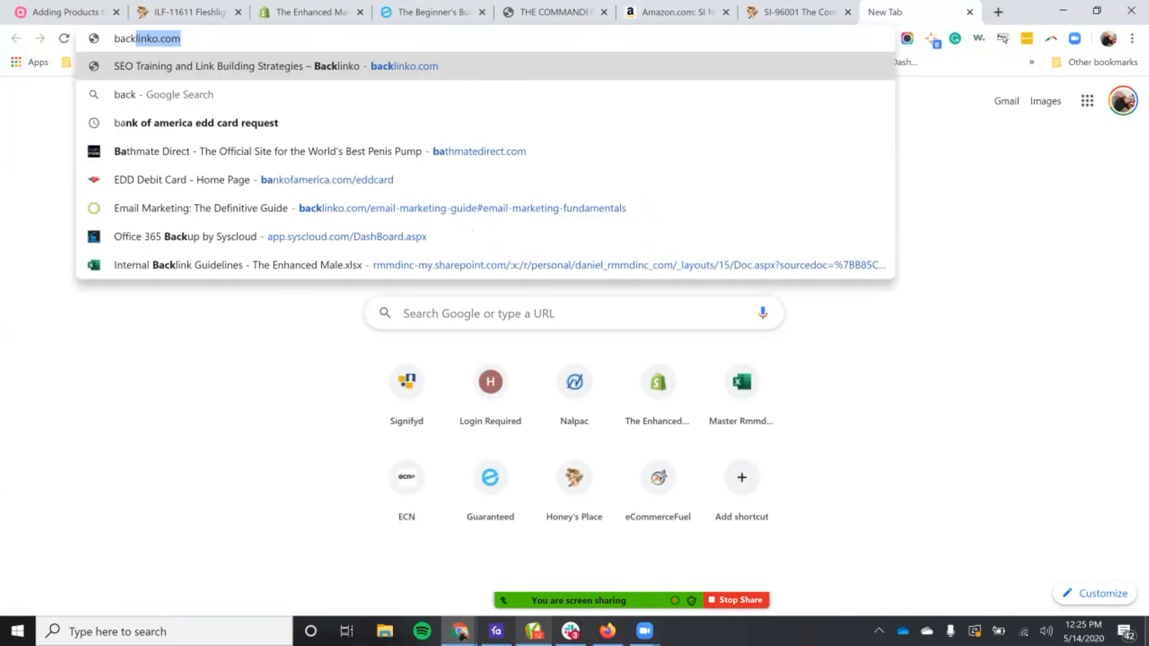
{"action": "type", "text": "k"}
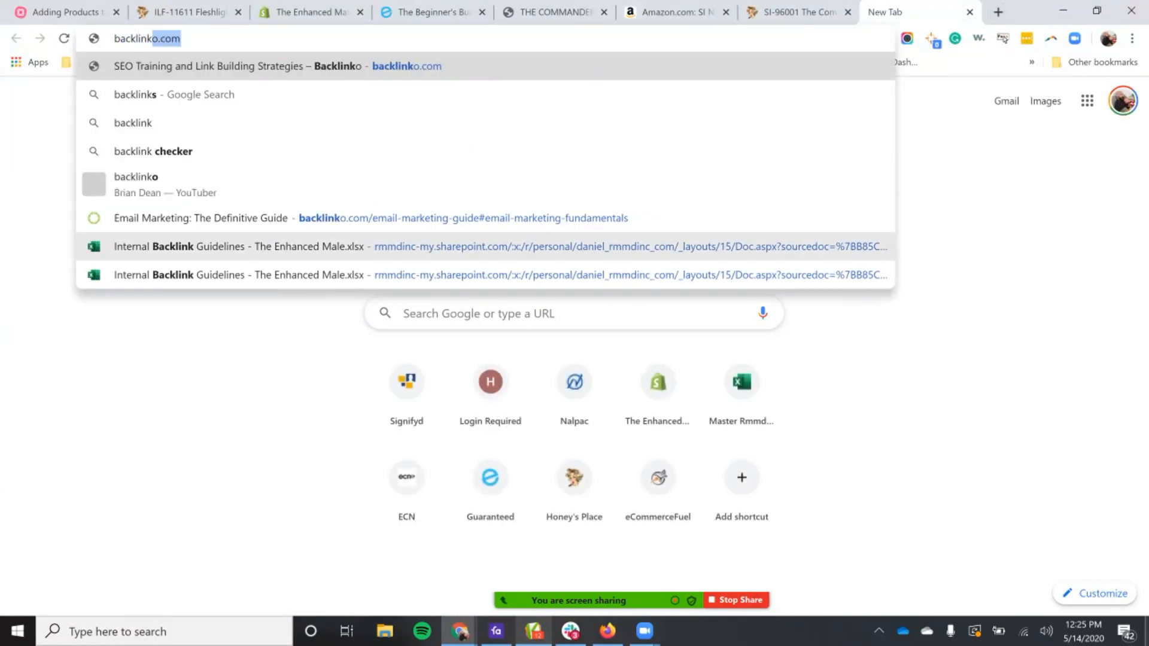
{"action": "left_click", "coordinate": [485, 246]}
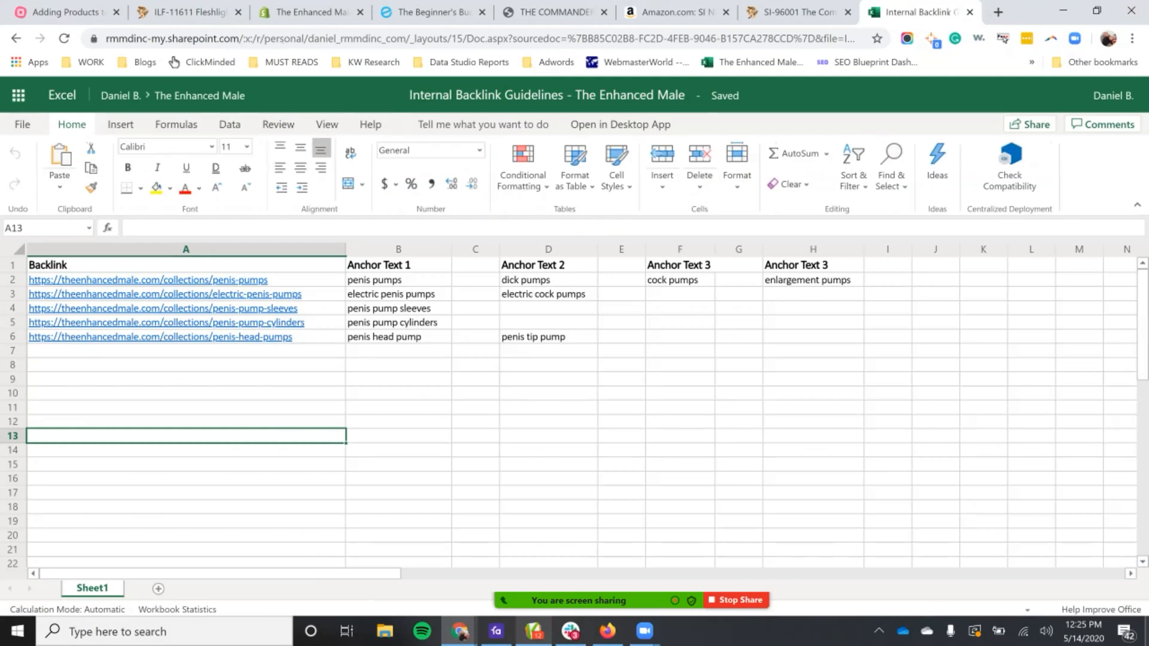
Step: Correct the duplicate column header in cell H1 to "Anchor Text 4"
{"action": "left_click", "coordinate": [813, 265]}
{"action": "double_click", "coordinate": [812, 265]}
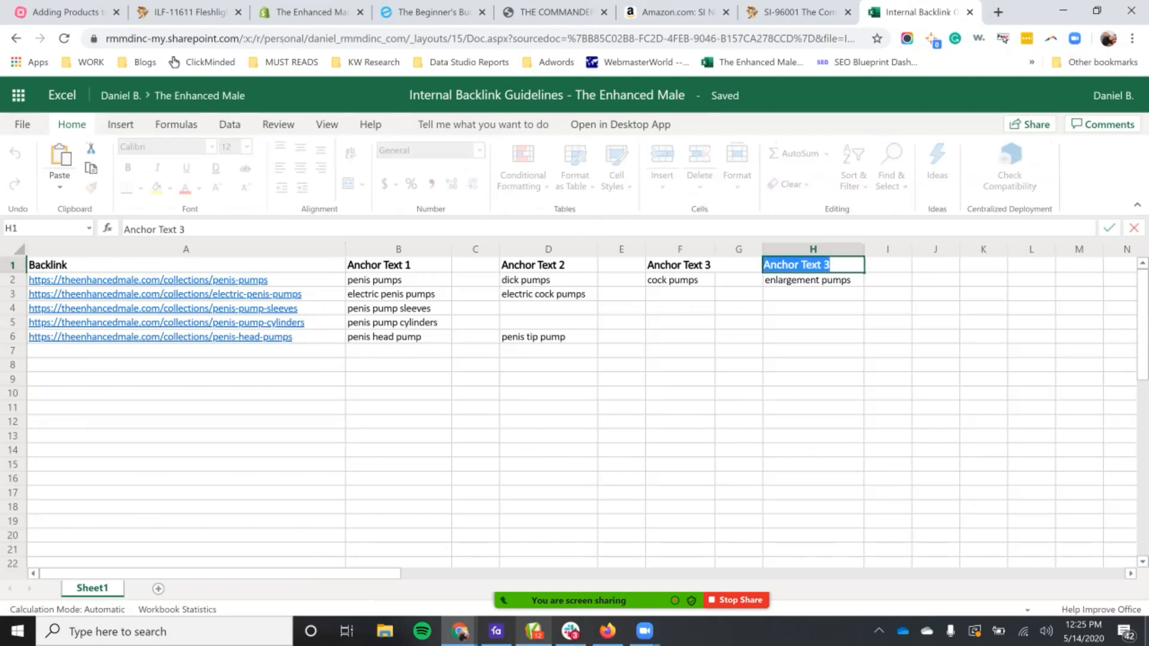
{"action": "left_click", "coordinate": [832, 266]}
{"action": "key", "text": "BackSpace"}
{"action": "type", "text": "4"}
{"action": "left_click", "coordinate": [888, 393]}
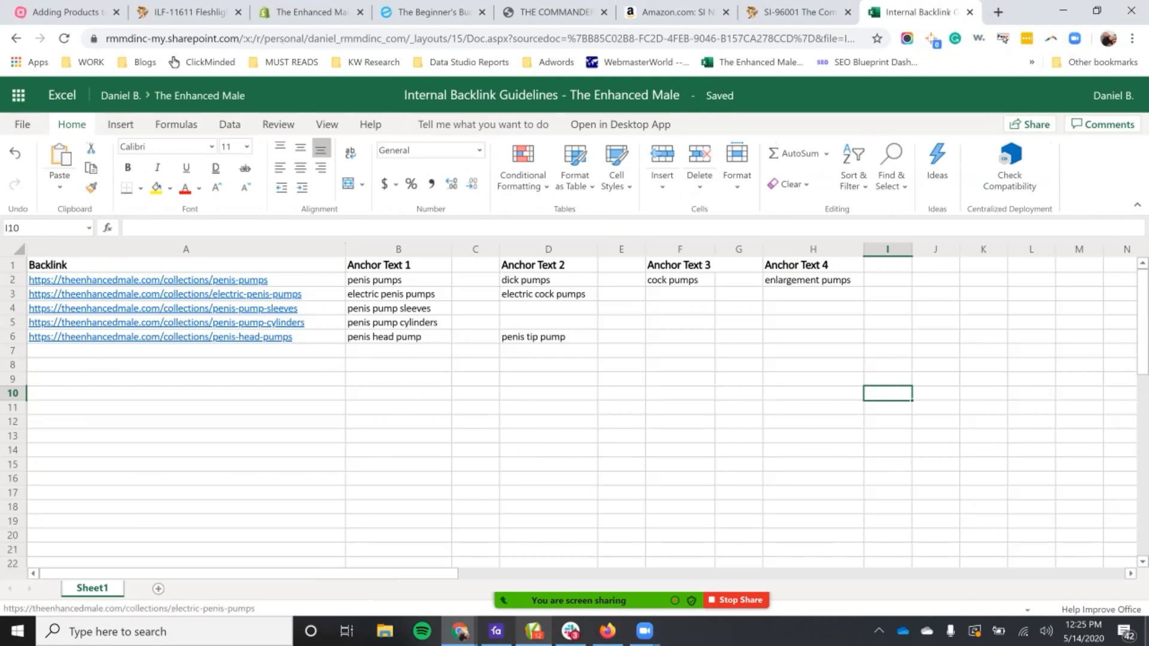
Step: Open the penis-pump-cylinders collection link from the Backlink column, and close its tab again
{"action": "left_click", "coordinate": [168, 322]}
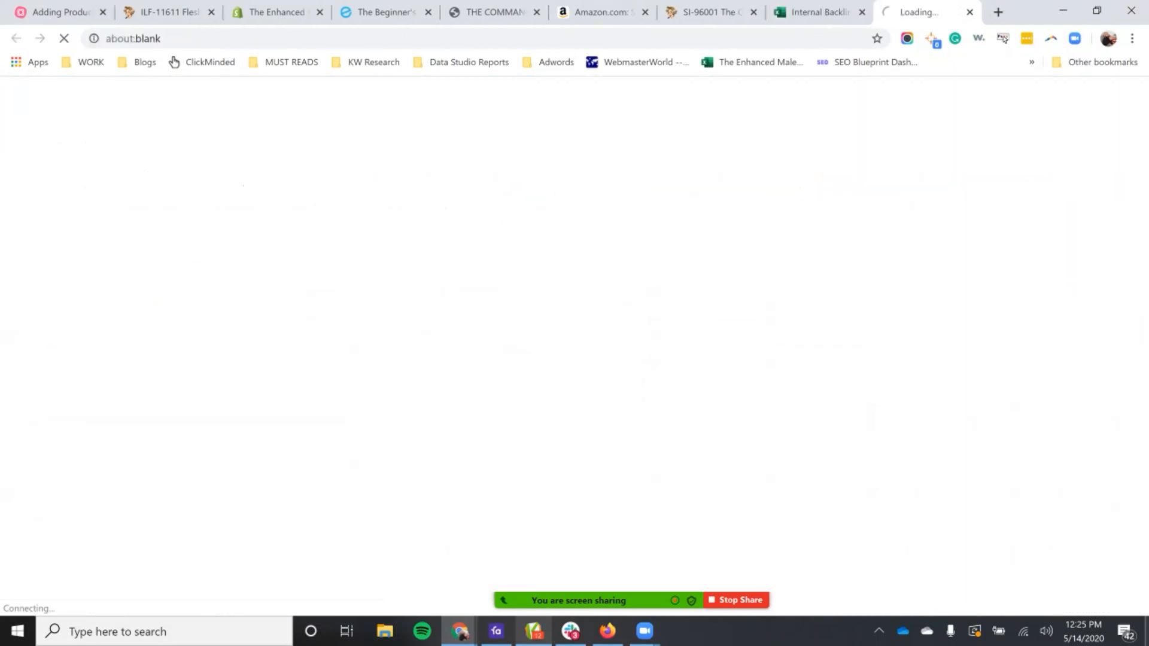
{"action": "left_click", "coordinate": [970, 12]}
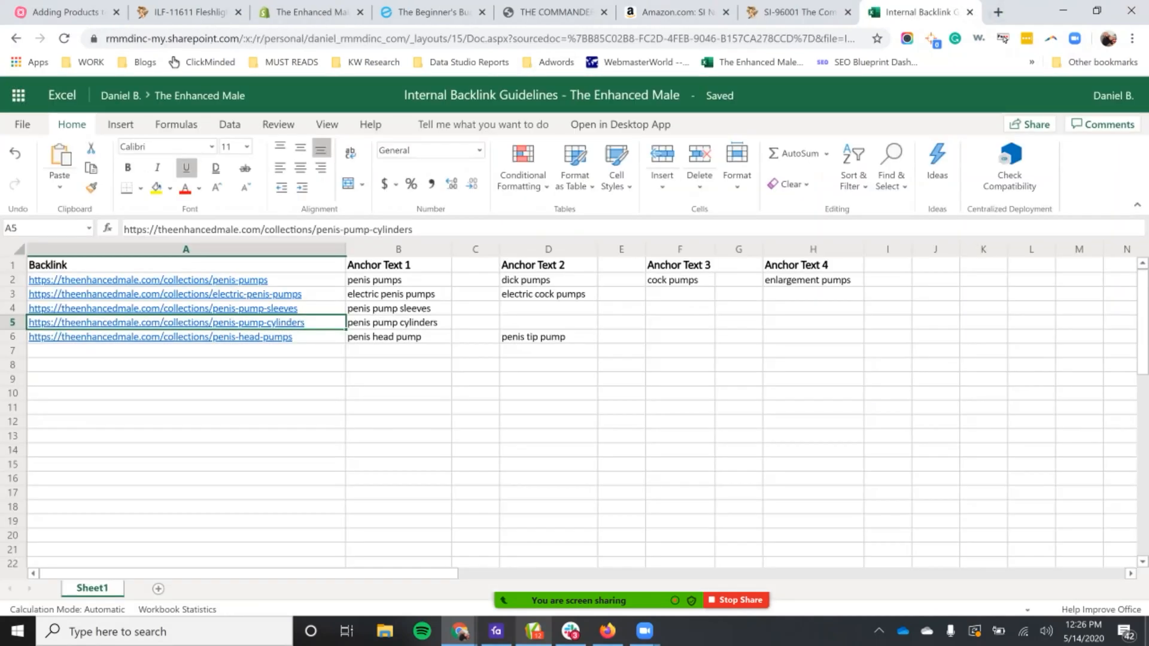
Step: Copy the penis-pumps collection URL from the backlink workbook and search the Shopify product page for "penis pump"
{"action": "left_click", "coordinate": [312, 280]}
{"action": "key", "text": "ctrl+c"}
{"action": "left_click", "coordinate": [312, 12]}
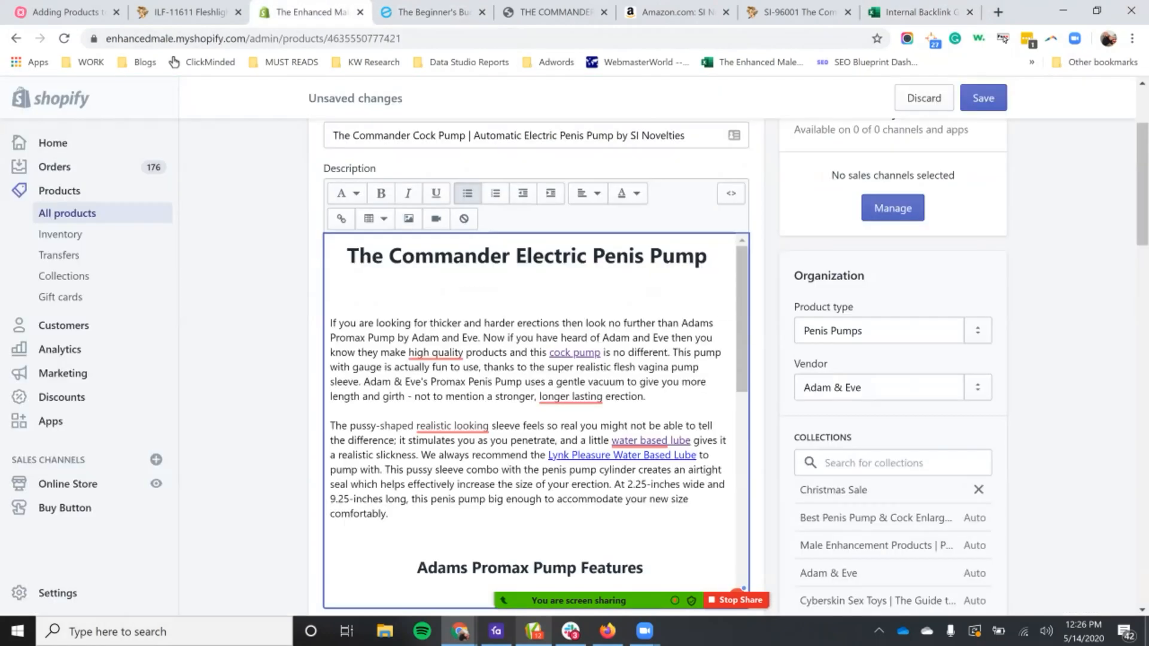
{"action": "key", "text": "ctrl+f"}
{"action": "type", "text": "p"}
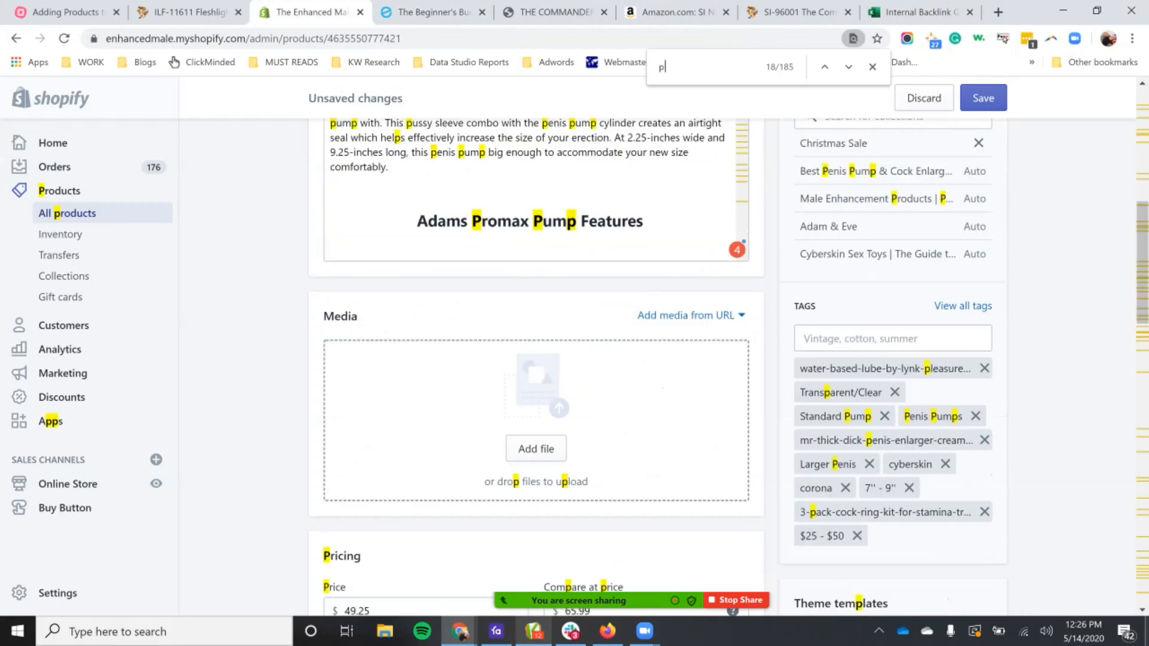
{"action": "type", "text": "enis pump"}
{"action": "key", "text": "Return"}
{"action": "key", "text": "Return"}
{"action": "key", "text": "Return"}
{"action": "key", "text": "Return"}
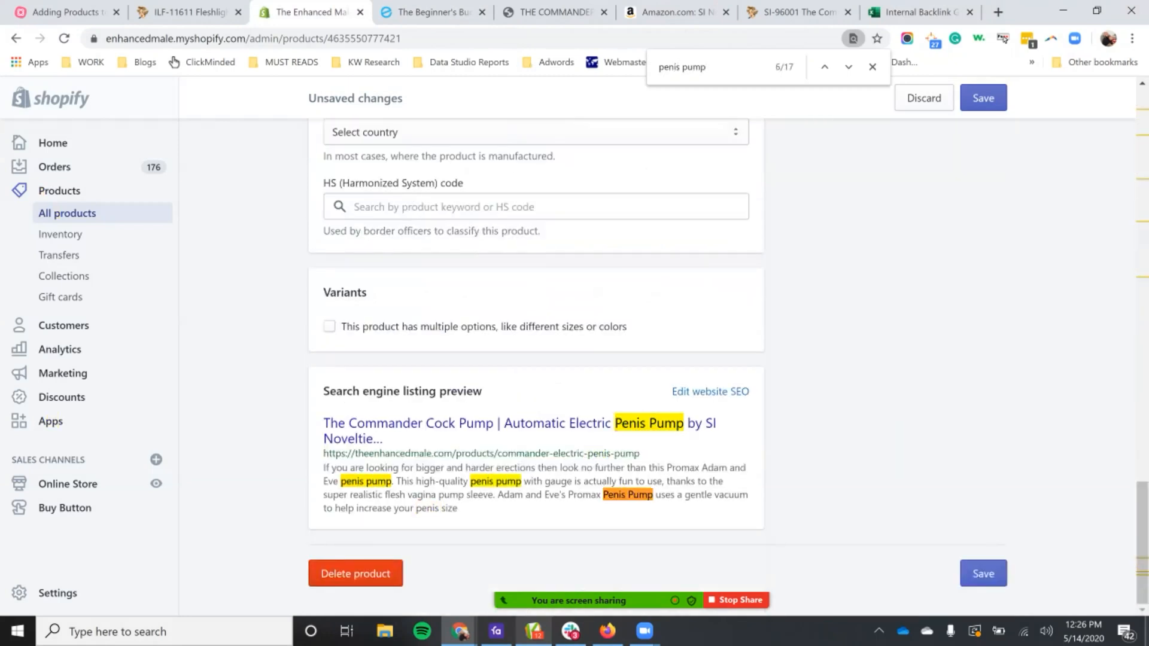
{"action": "left_click_drag", "start_coordinate": [468, 398], "coordinate": [523, 398]}
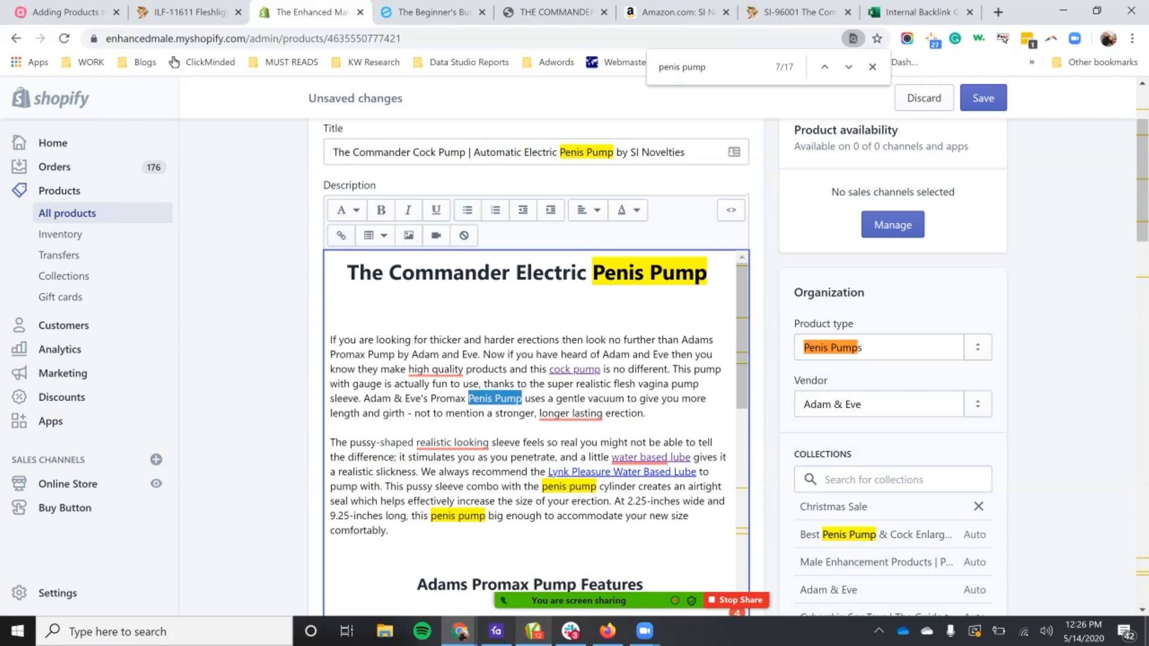
{"action": "left_click", "coordinate": [341, 235]}
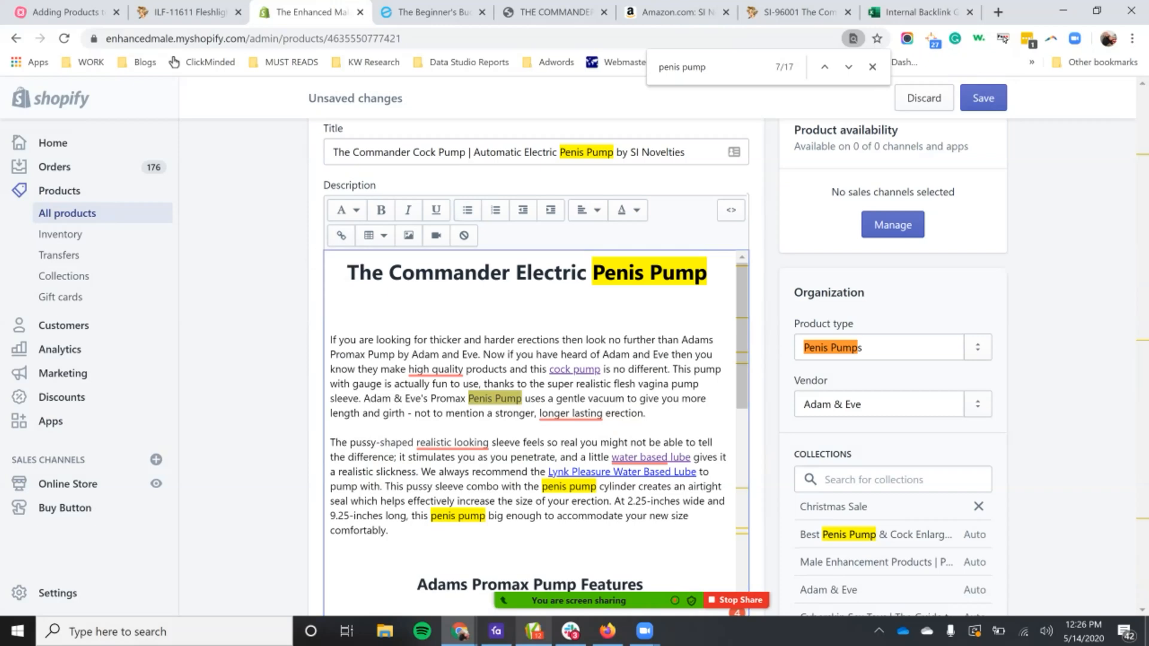
{"action": "key", "text": "ctrl+v"}
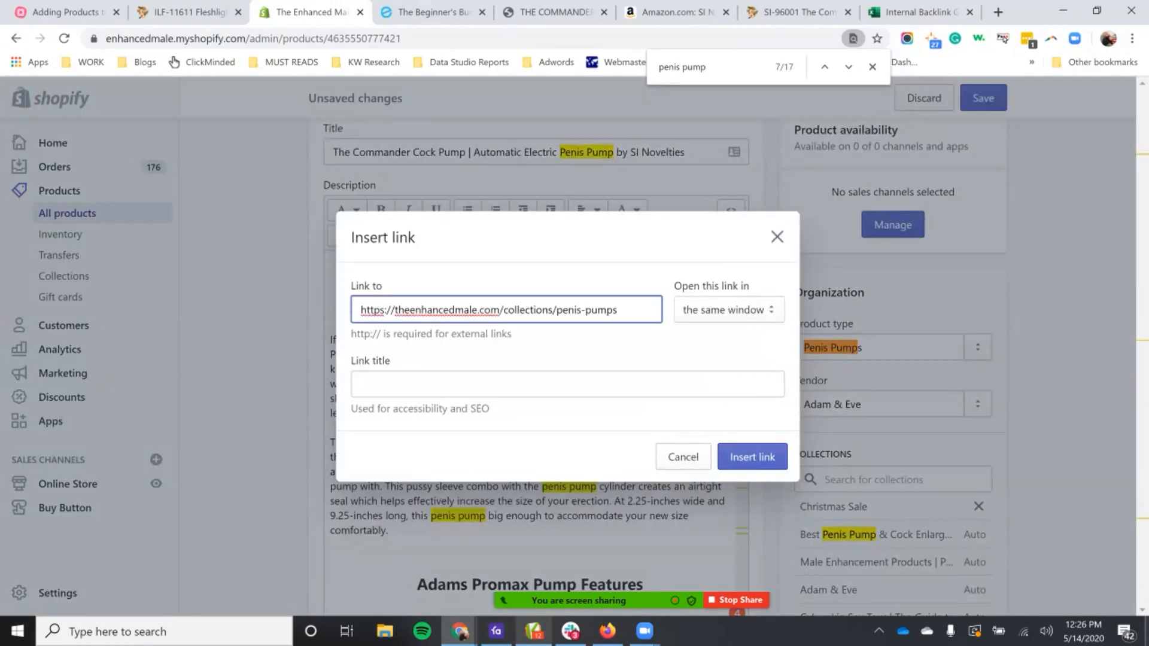
{"action": "left_click", "coordinate": [383, 384]}
{"action": "type", "text": "Penis pumps"}
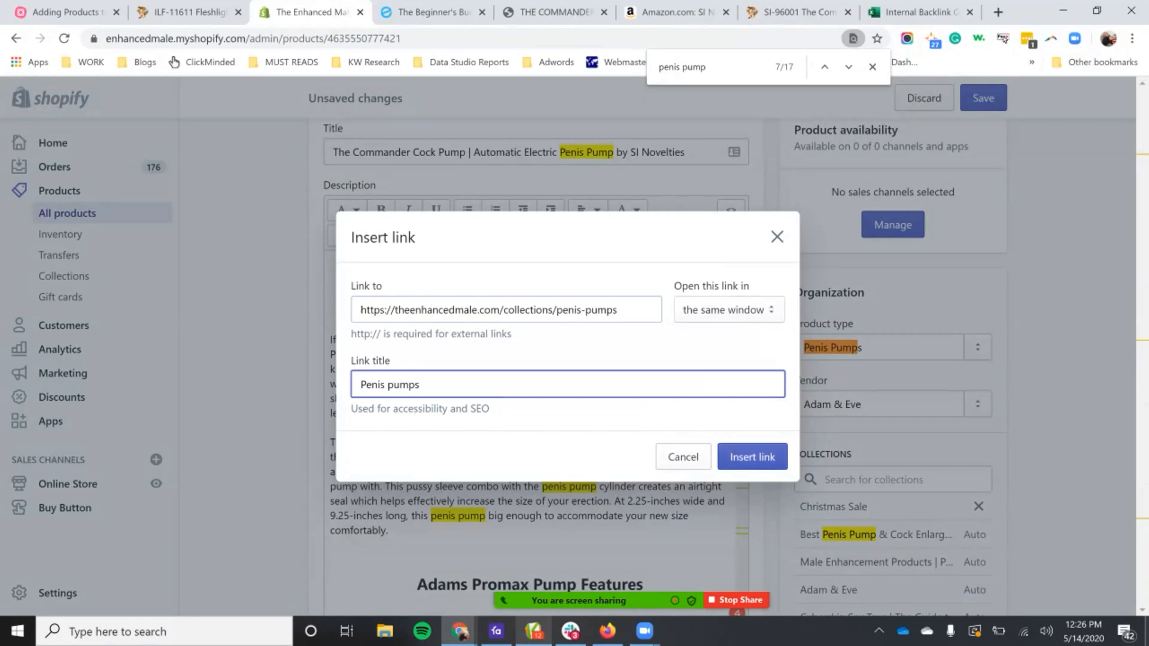
{"action": "key", "text": "Return"}
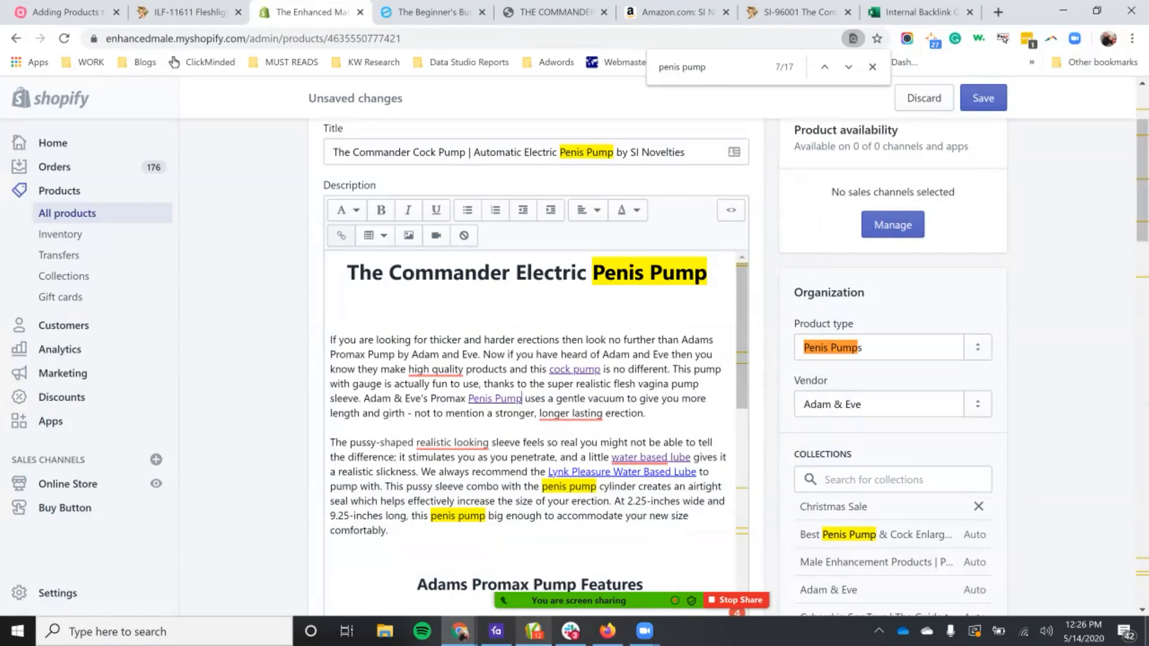
{"action": "left_click_drag", "start_coordinate": [469, 398], "coordinate": [523, 398]}
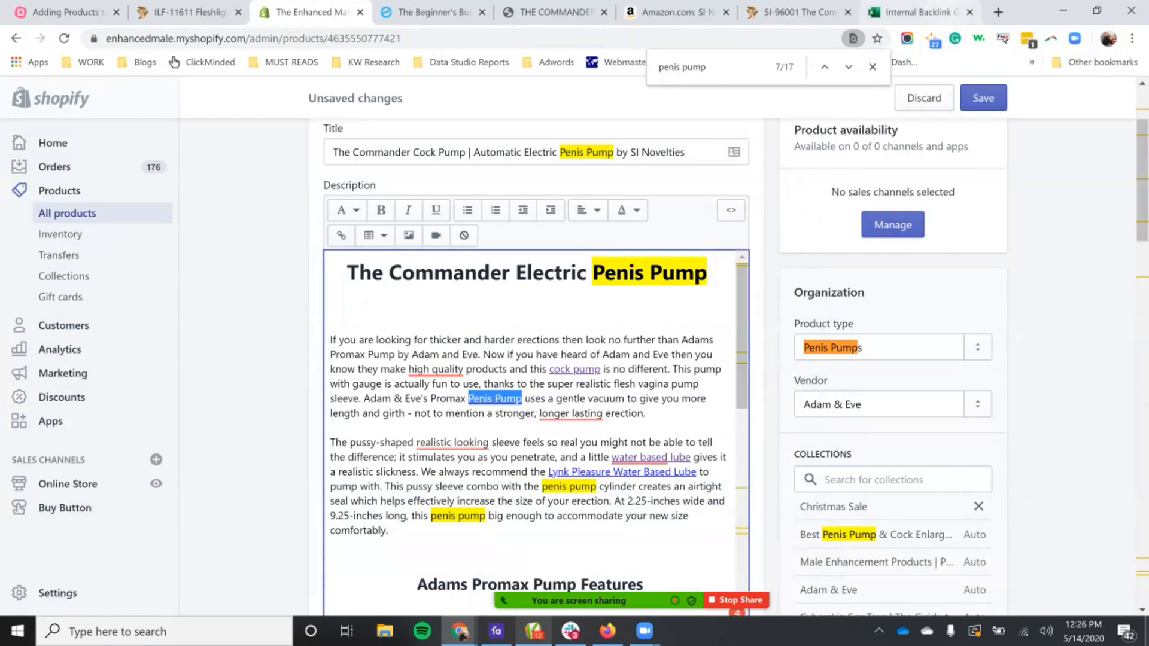
Step: Open the link-sharing dialog for the backlink workbook and get the colleague's e-mail address from the Slack conversation
{"action": "left_click", "coordinate": [920, 12]}
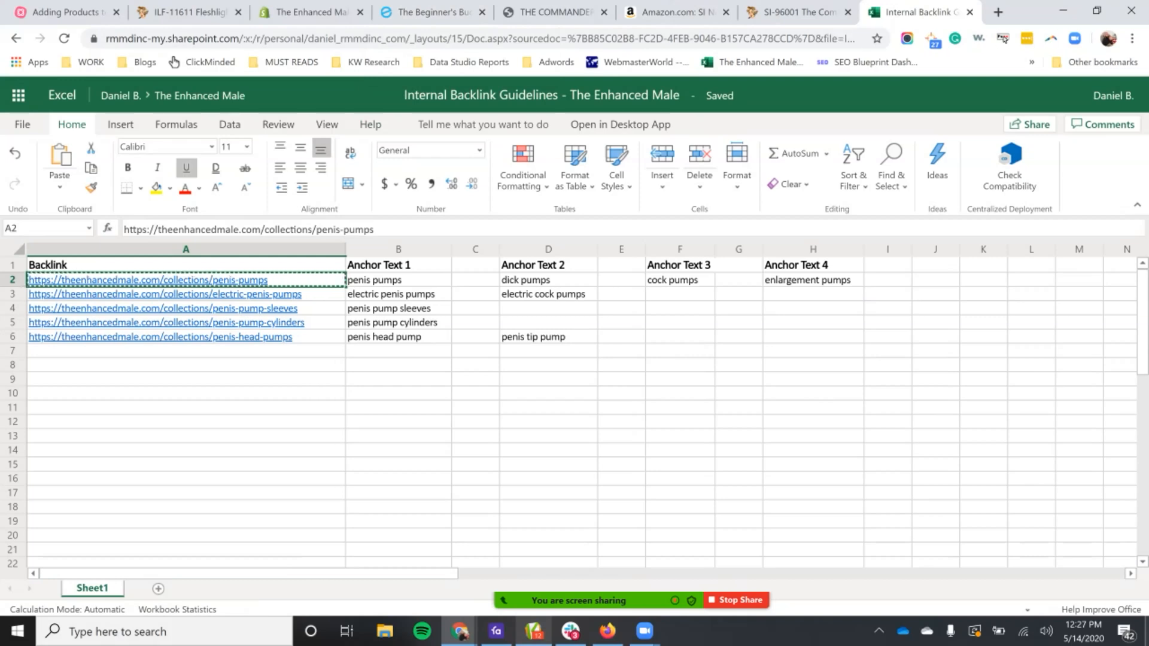
{"action": "left_click", "coordinate": [1029, 124]}
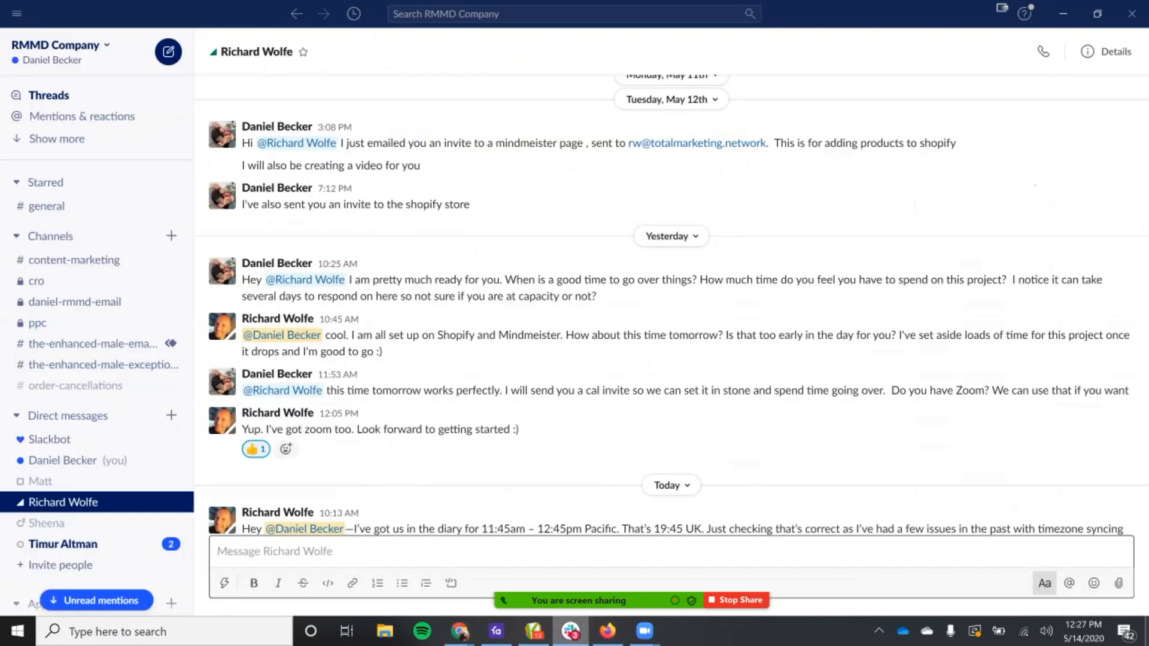
{"action": "left_click", "coordinate": [570, 630]}
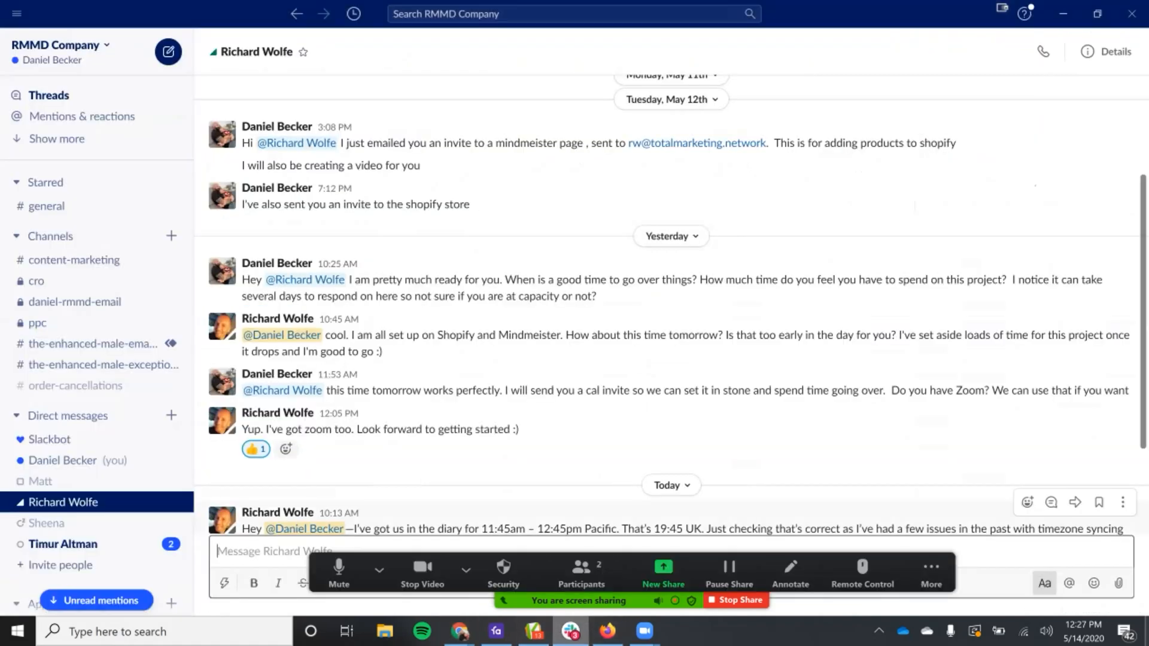
{"action": "left_click_drag", "start_coordinate": [763, 143], "coordinate": [628, 143]}
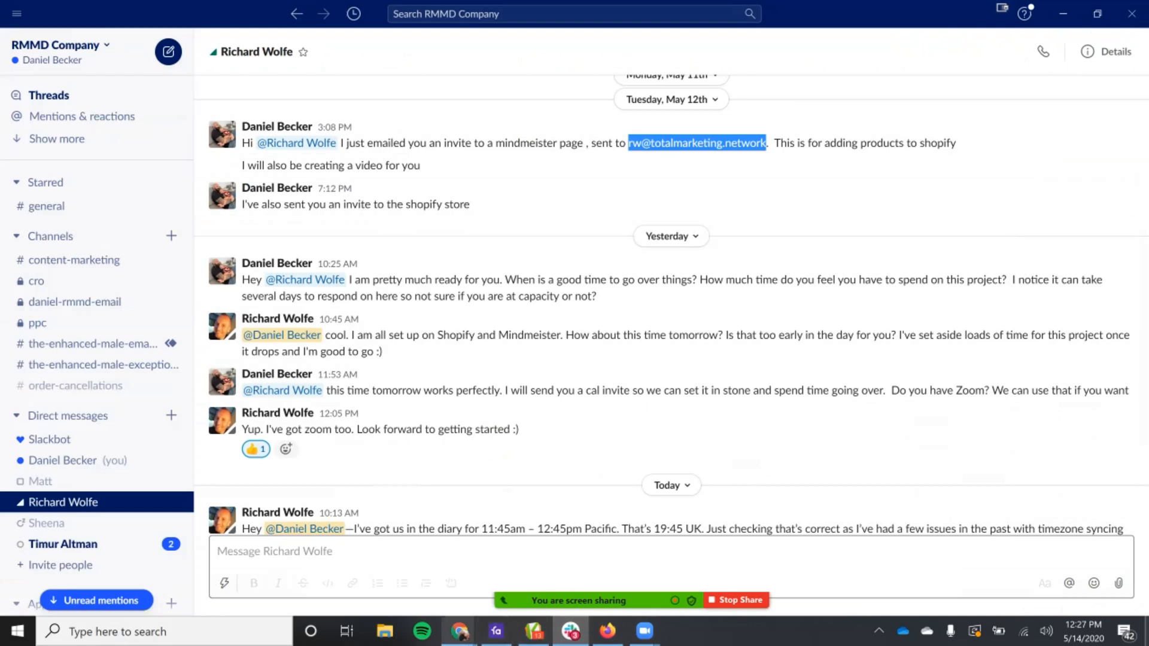
Step: Enter the colleague's e-mail as recipient and send them the workbook link with editing access for anyone with the link
{"action": "mouse_move", "coordinate": [460, 631]}
{"action": "left_click", "coordinate": [538, 553]}
{"action": "key", "text": "ctrl+v"}
{"action": "key", "text": "BackSpace"}
{"action": "key", "text": "BackSpace"}
{"action": "key", "text": "BackSpace"}
{"action": "key", "text": "BackSpace"}
{"action": "key", "text": "BackSpace"}
{"action": "key", "text": "BackSpace"}
{"action": "key", "text": "BackSpace"}
{"action": "key", "text": "BackSpace"}
{"action": "key", "text": "BackSpace"}
{"action": "key", "text": "BackSpace"}
{"action": "key", "text": "BackSpace"}
{"action": "key", "text": "BackSpace"}
{"action": "key", "text": "BackSpace"}
{"action": "key", "text": "BackSpace"}
{"action": "key", "text": "BackSpace"}
{"action": "key", "text": "BackSpace"}
{"action": "key", "text": "BackSpace"}
{"action": "key", "text": "BackSpace"}
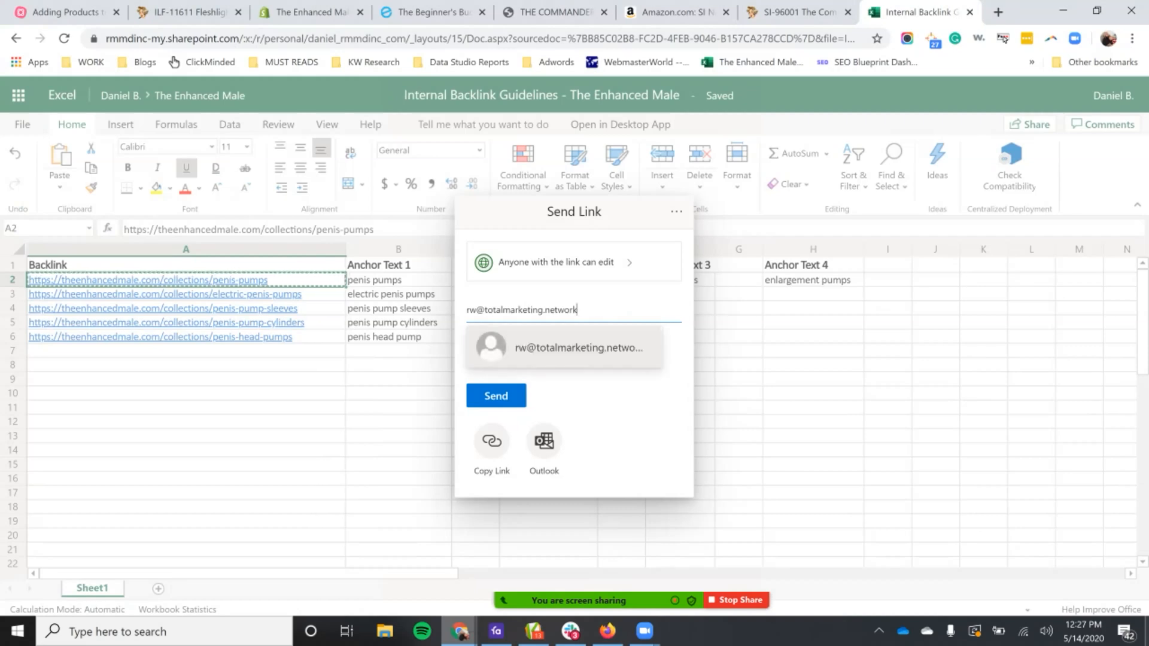
{"action": "key", "text": "Return"}
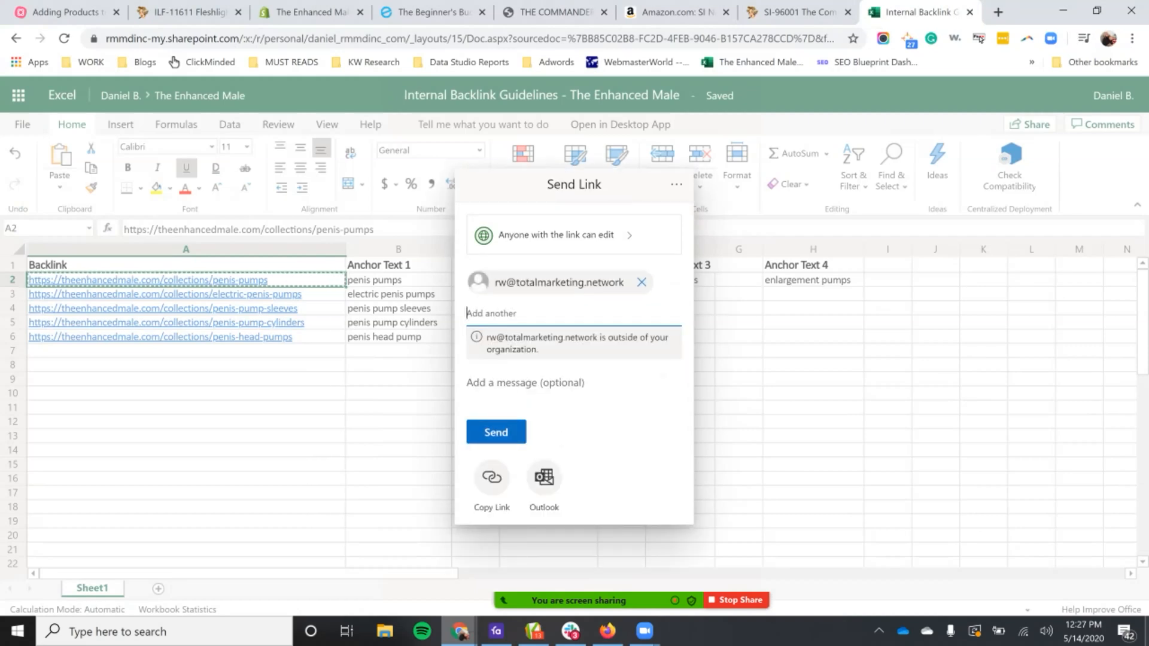
{"action": "key", "text": "Return"}
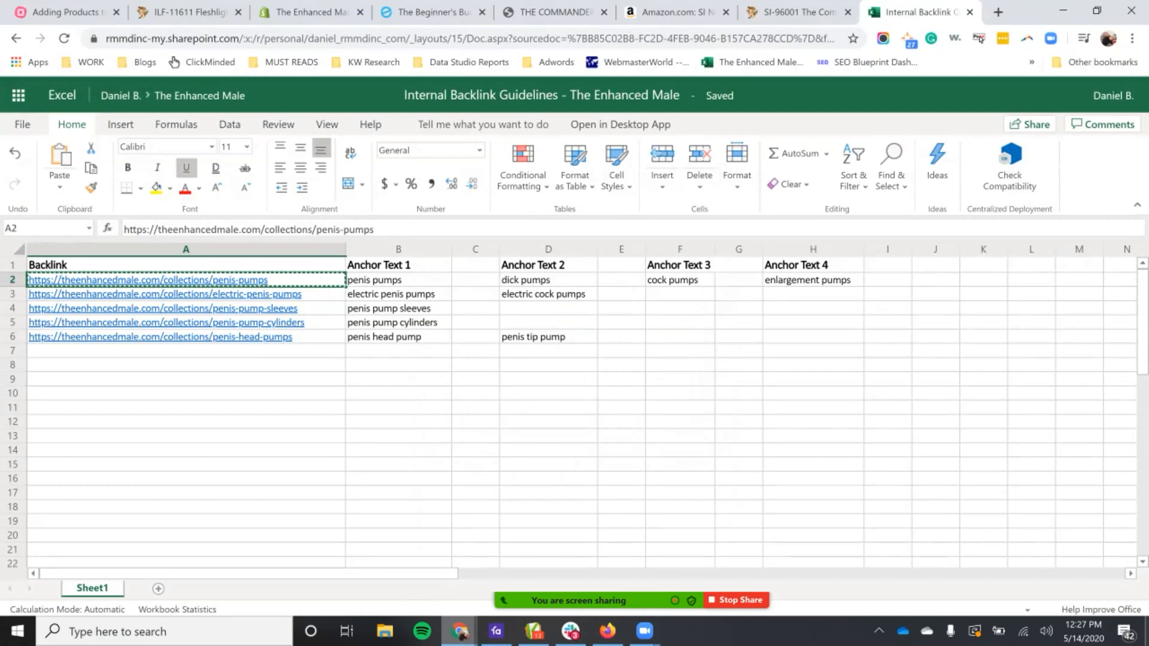
Step: Review the other "penis pump" mentions throughout the Shopify product description, and close the page search
{"action": "left_click", "coordinate": [308, 12]}
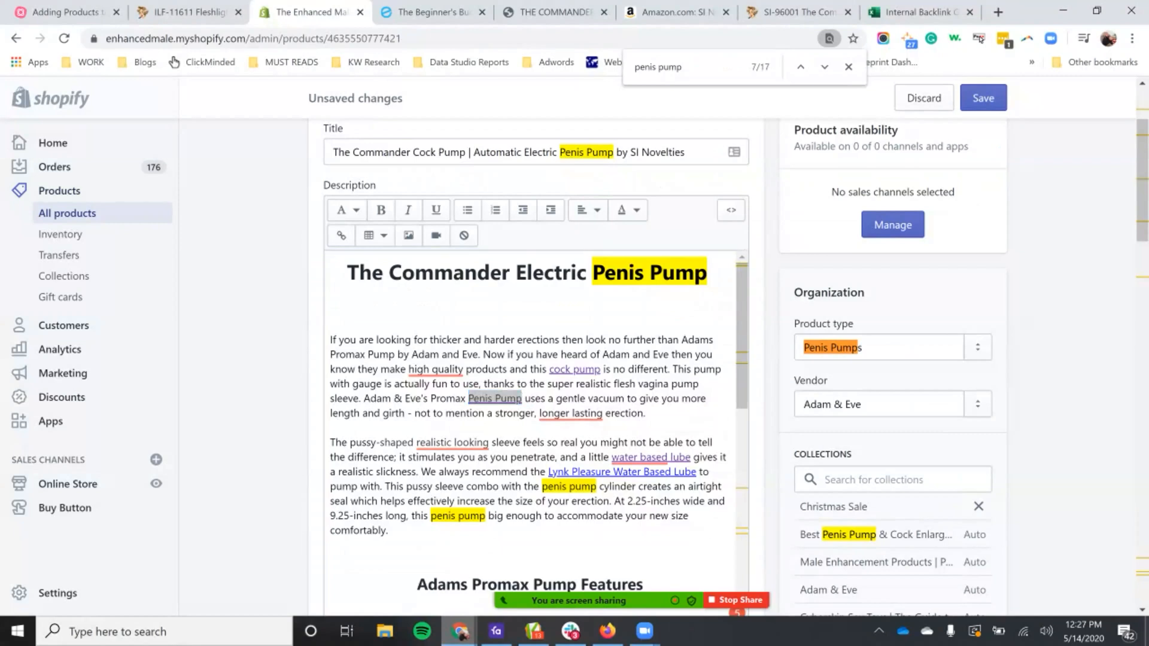
{"action": "scroll", "coordinate": [535, 434], "scroll_direction": "down", "scroll_amount": 5}
{"action": "scroll", "coordinate": [536, 434], "scroll_direction": "down", "scroll_amount": 8}
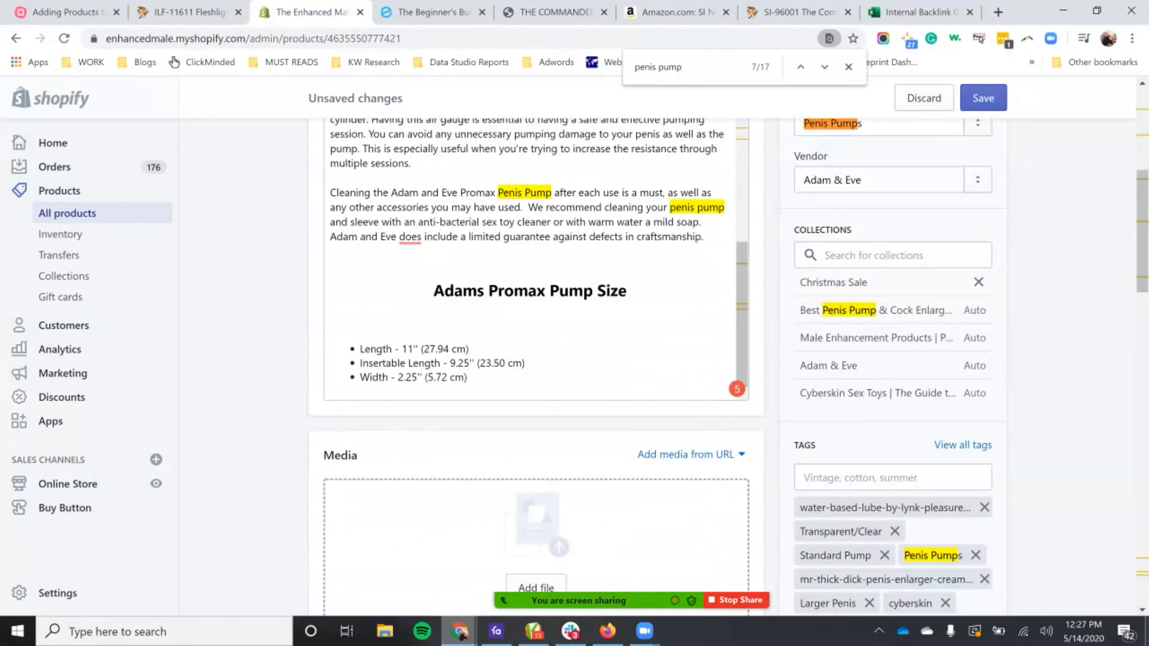
{"action": "scroll", "coordinate": [536, 257], "scroll_direction": "up", "scroll_amount": 10}
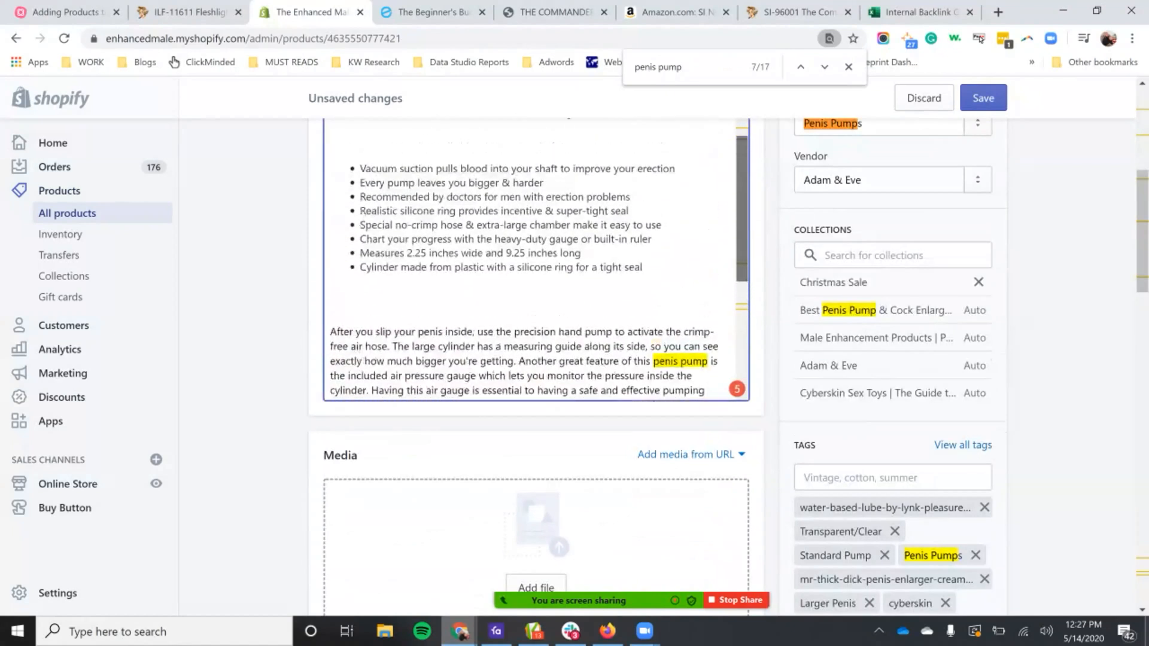
{"action": "scroll", "coordinate": [536, 257], "scroll_direction": "up", "scroll_amount": 5}
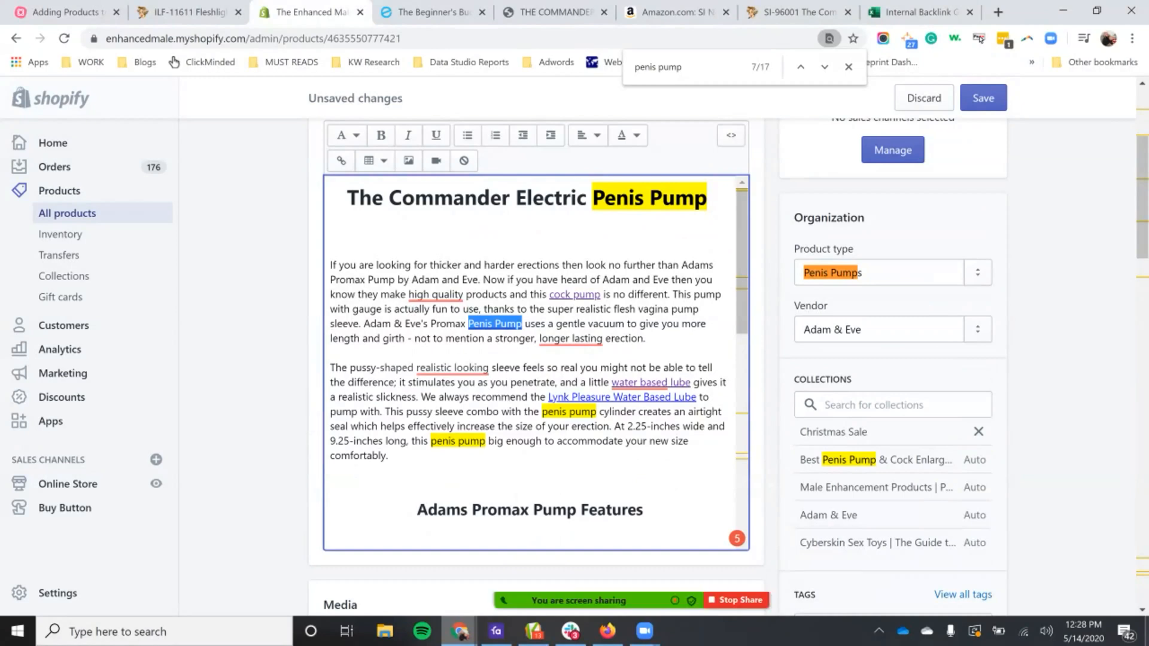
{"action": "key", "text": "Escape"}
{"action": "scroll", "coordinate": [536, 359], "scroll_direction": "up", "scroll_amount": 3}
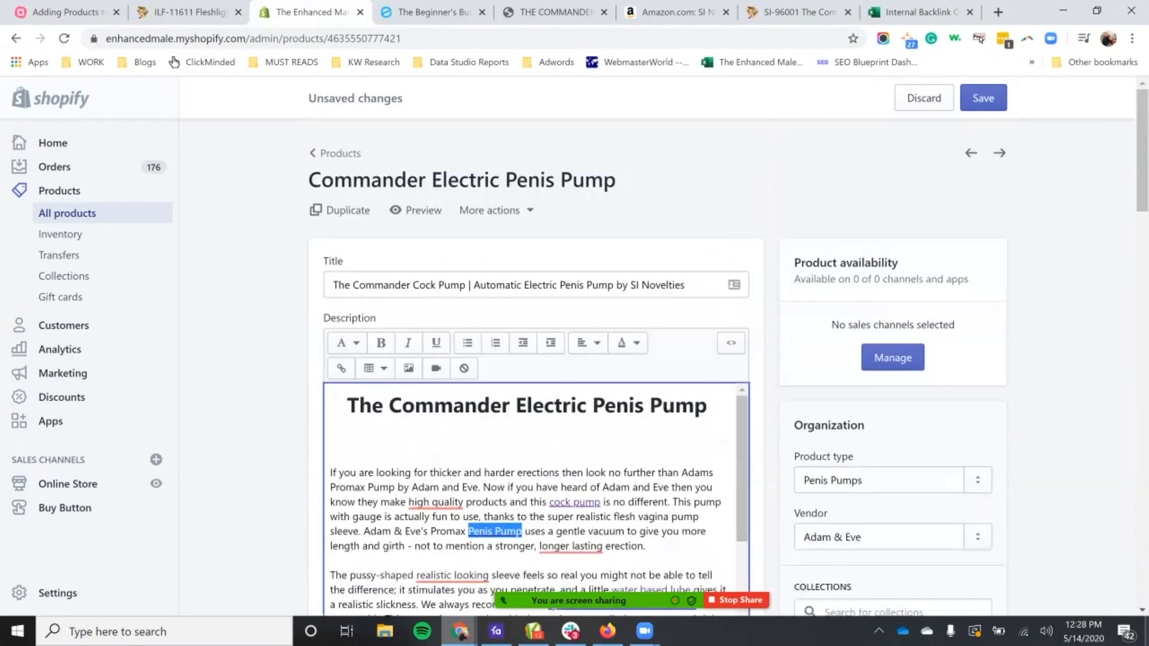
Step: Select the Online Store, Buy Button and Google Shopping sales channels for the product
{"action": "left_click_drag", "start_coordinate": [791, 260], "coordinate": [962, 335]}
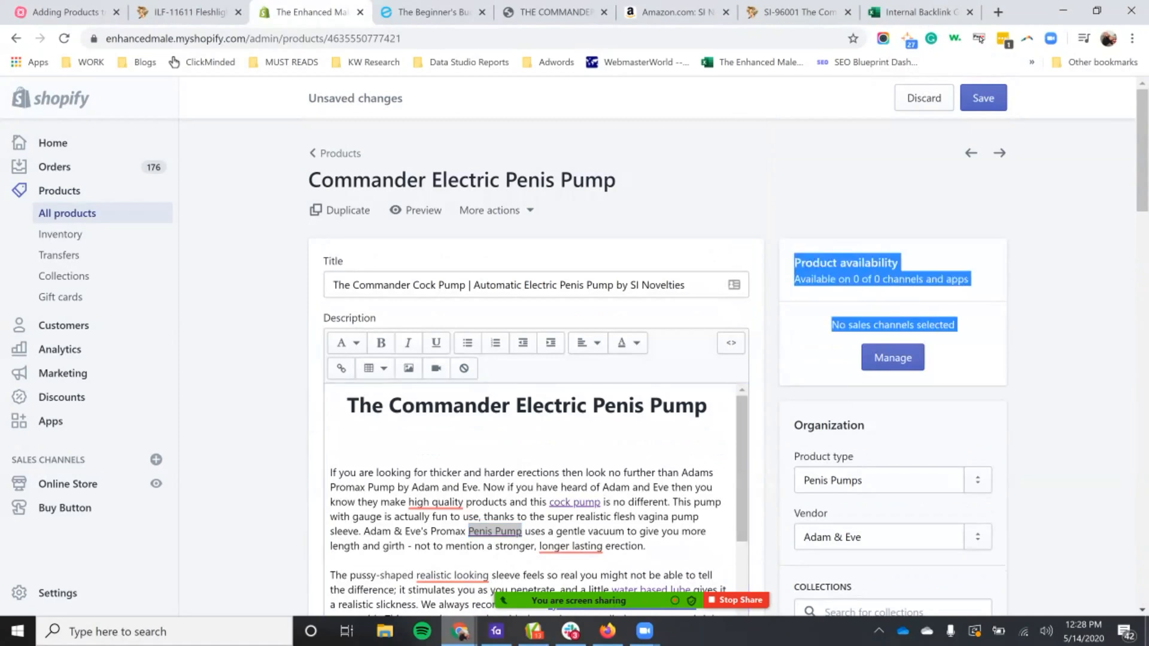
{"action": "left_click", "coordinate": [892, 358]}
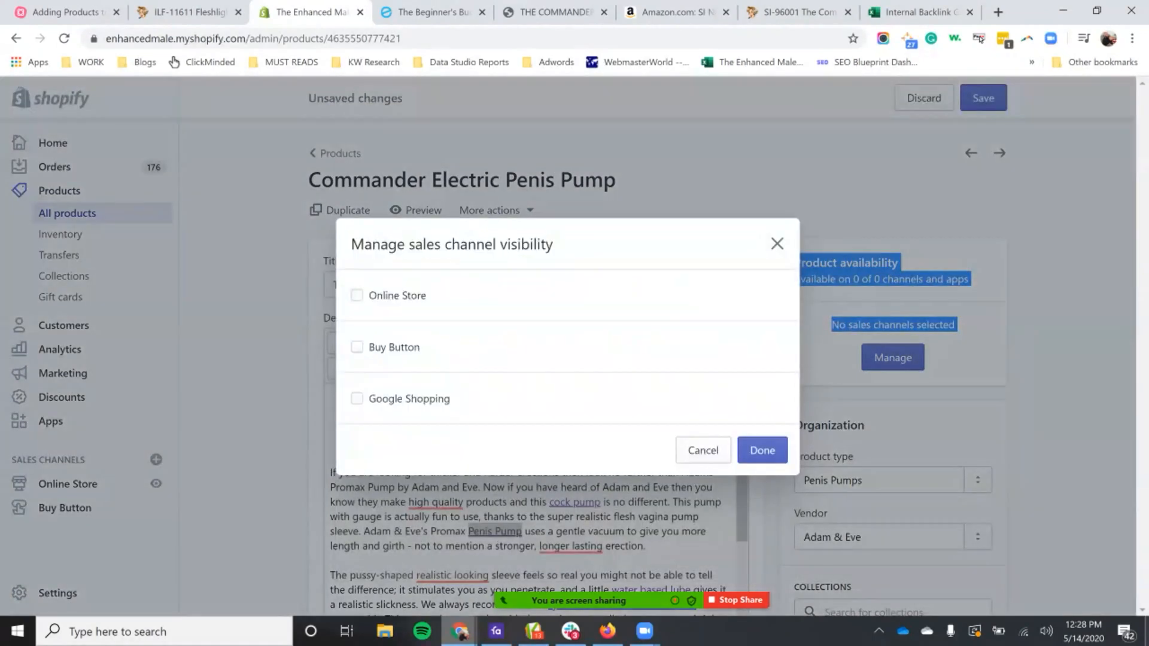
{"action": "left_click", "coordinate": [357, 295]}
{"action": "left_click", "coordinate": [356, 347]}
{"action": "left_click", "coordinate": [356, 399]}
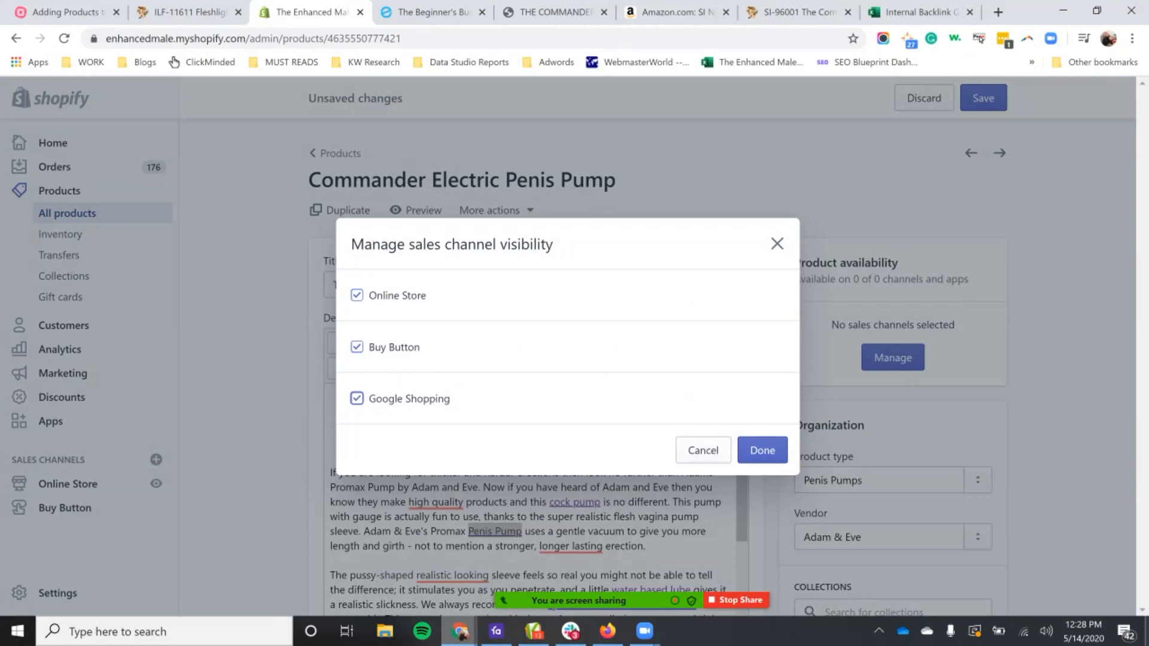
{"action": "left_click", "coordinate": [746, 455]}
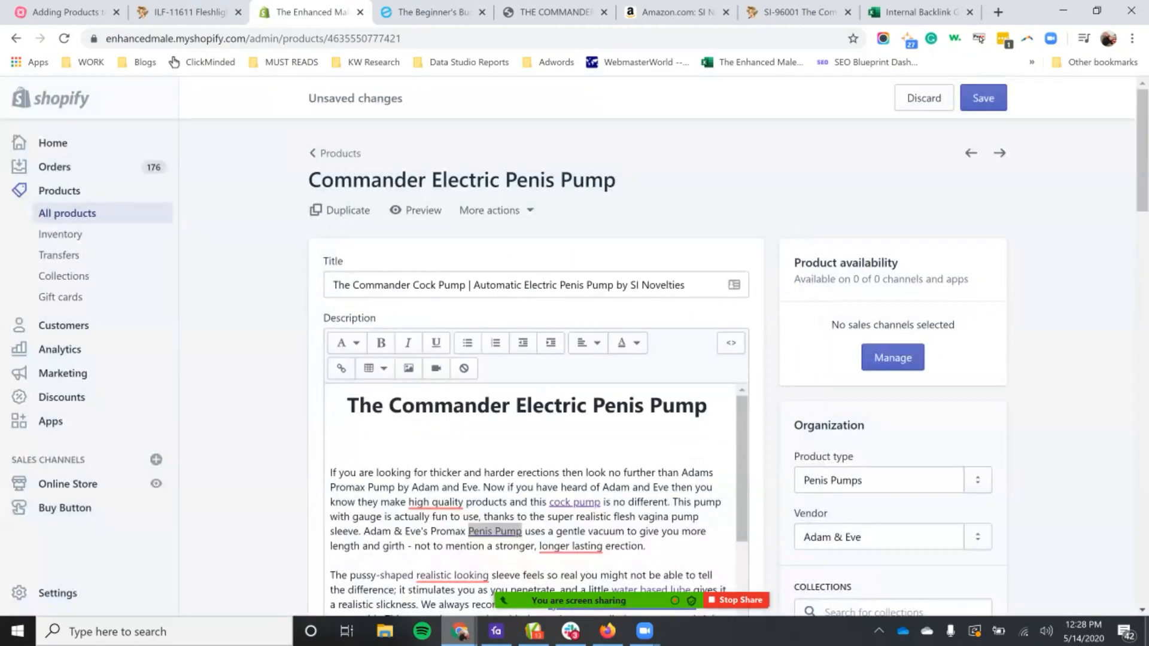
Step: Check the available product type options in the product's organization settings, keeping Penis Pumps
{"action": "scroll", "coordinate": [574, 359], "scroll_direction": "down", "scroll_amount": 1}
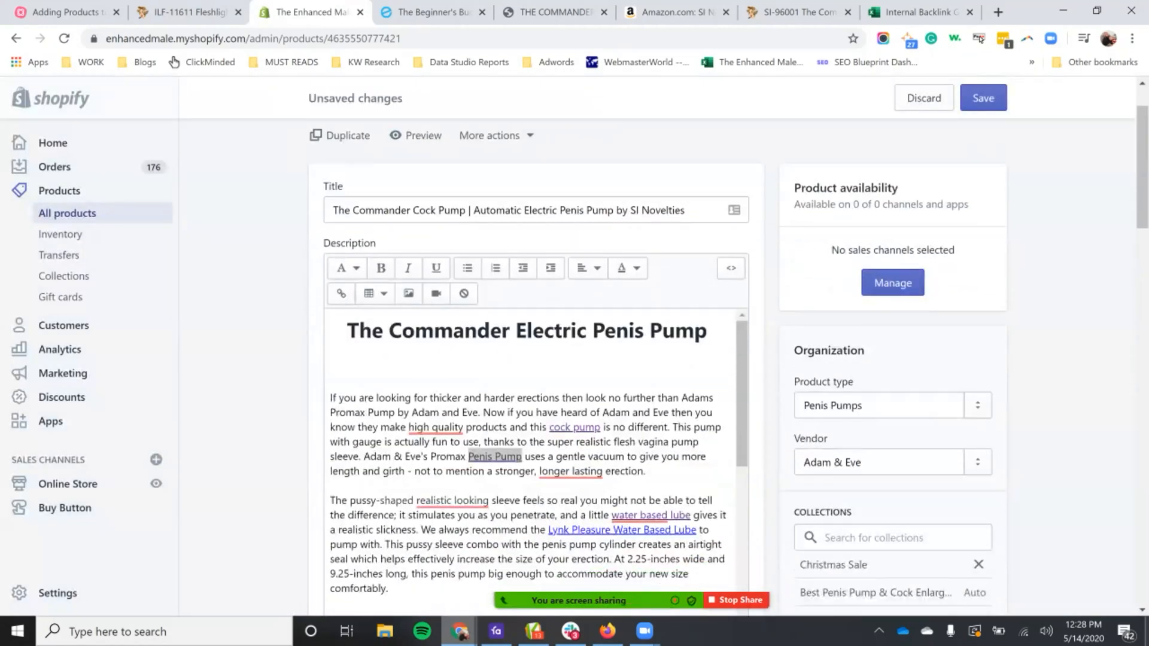
{"action": "scroll", "coordinate": [535, 359], "scroll_direction": "down", "scroll_amount": 2}
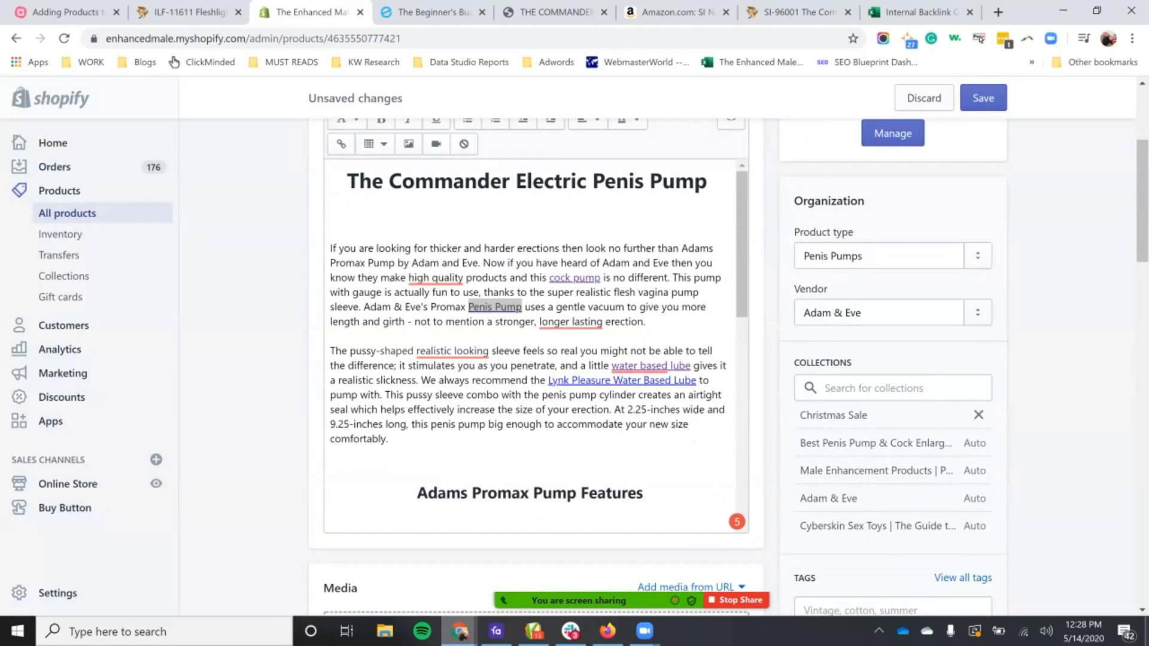
{"action": "left_click", "coordinate": [978, 256]}
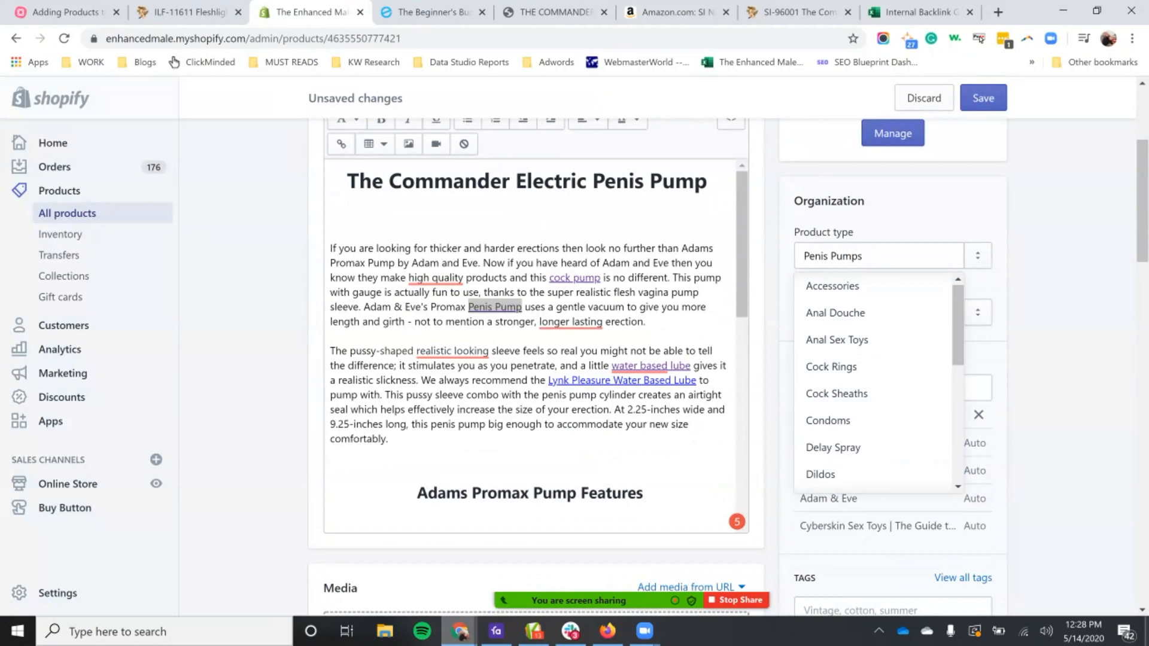
{"action": "key", "text": "Escape"}
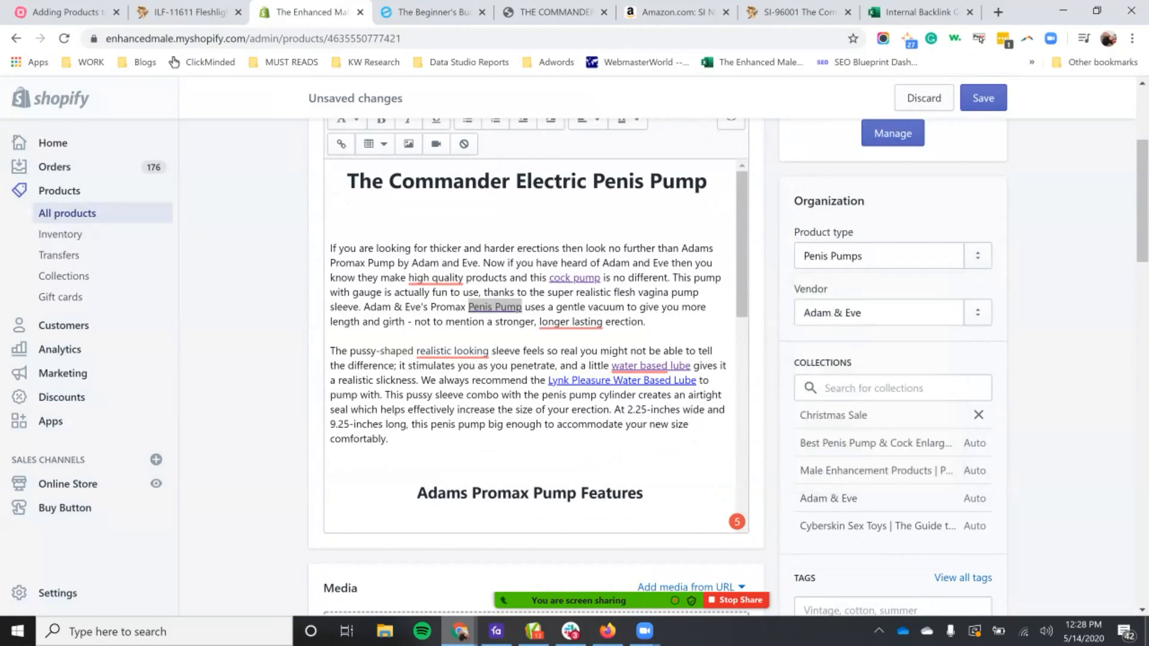
Step: Compare the brand "SI Novelties" in the title with the vendor setting and browse the list of available vendors
{"action": "scroll", "coordinate": [536, 323], "scroll_direction": "up", "scroll_amount": 3}
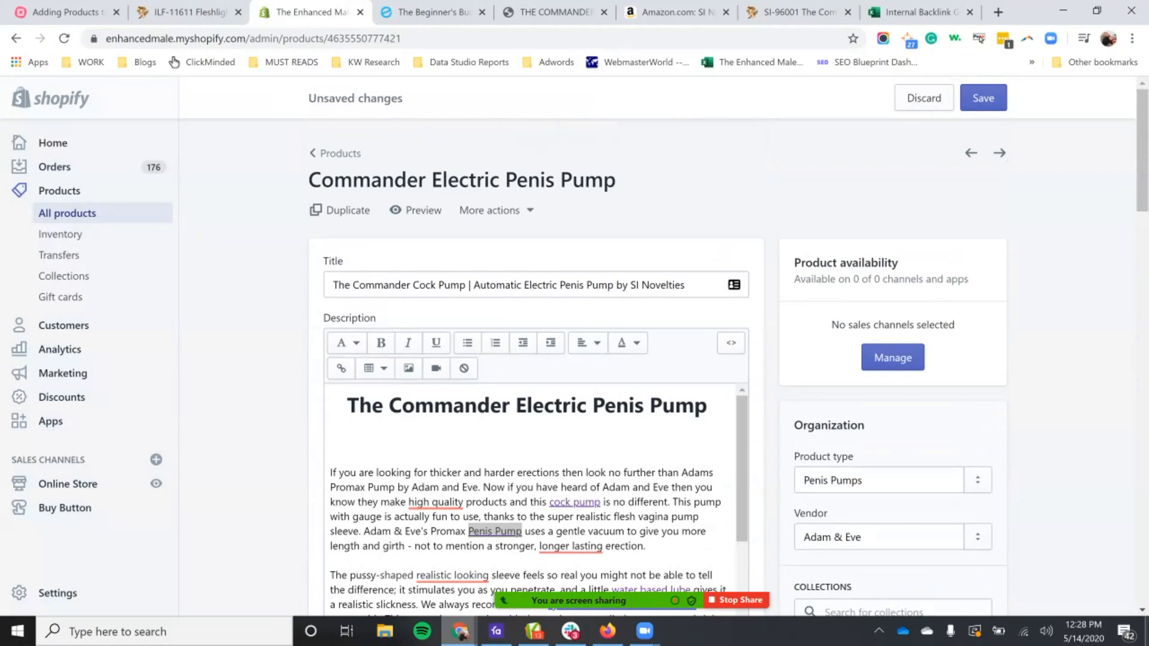
{"action": "scroll", "coordinate": [535, 323], "scroll_direction": "down", "scroll_amount": 2}
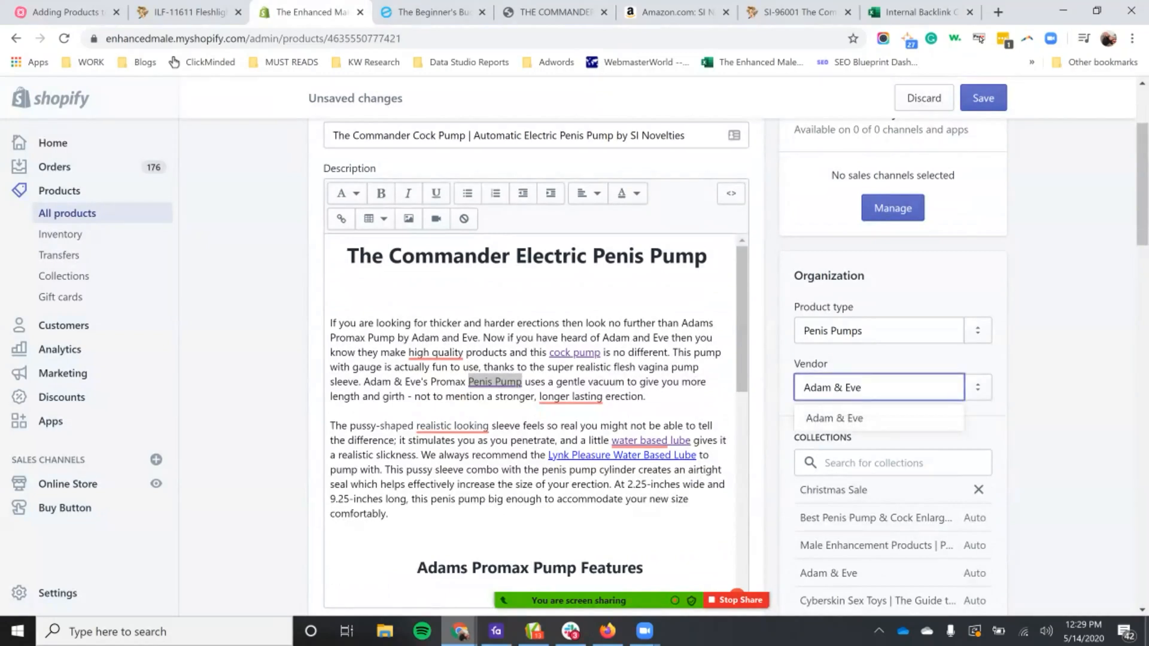
{"action": "left_click_drag", "start_coordinate": [675, 136], "coordinate": [630, 136]}
{"action": "key", "text": "ctrl+c"}
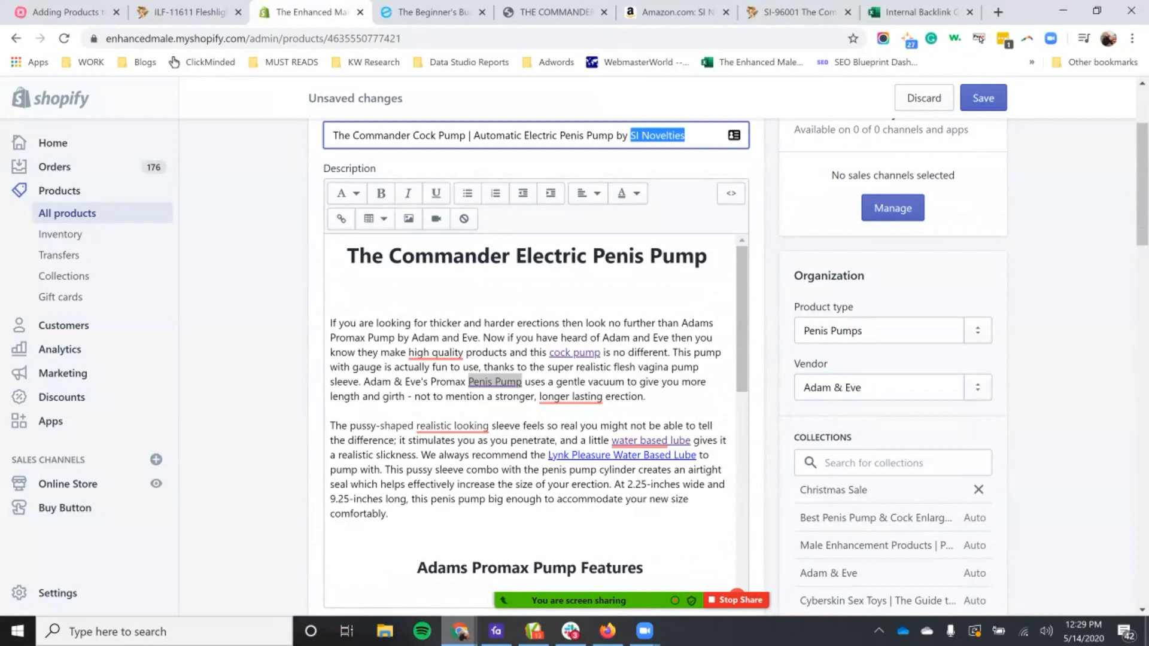
{"action": "left_click", "coordinate": [862, 388]}
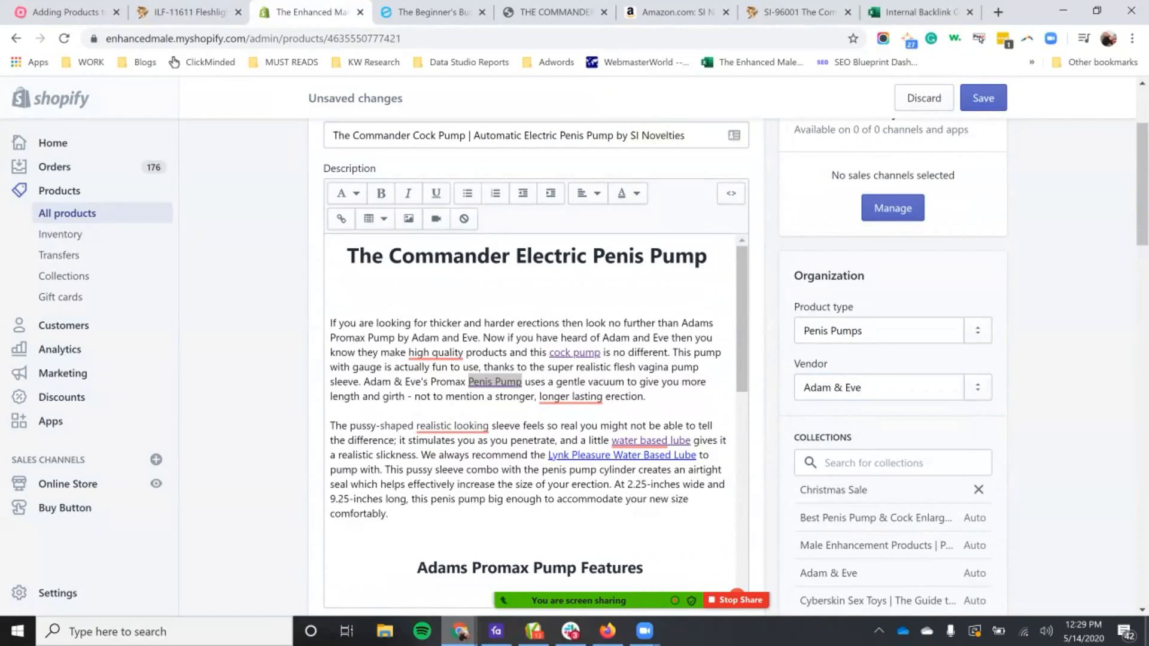
{"action": "left_click", "coordinate": [978, 387]}
{"action": "scroll", "coordinate": [873, 276], "scroll_direction": "down", "scroll_amount": 20}
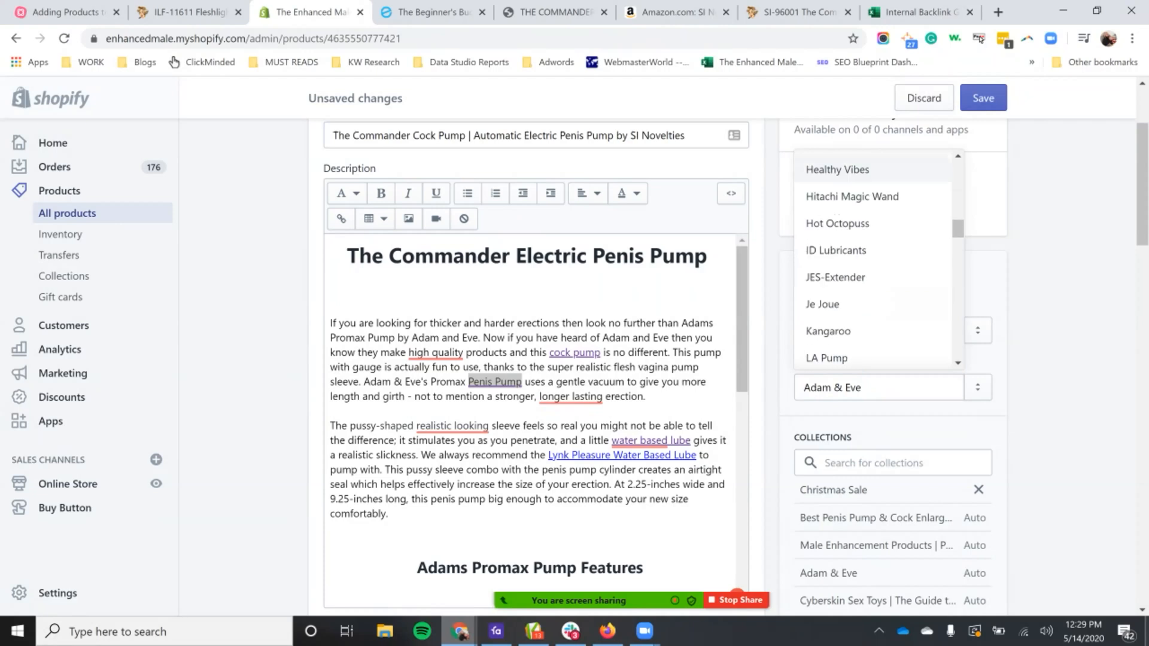
{"action": "scroll", "coordinate": [874, 276], "scroll_direction": "down", "scroll_amount": 14}
{"action": "scroll", "coordinate": [874, 276], "scroll_direction": "up", "scroll_amount": 8}
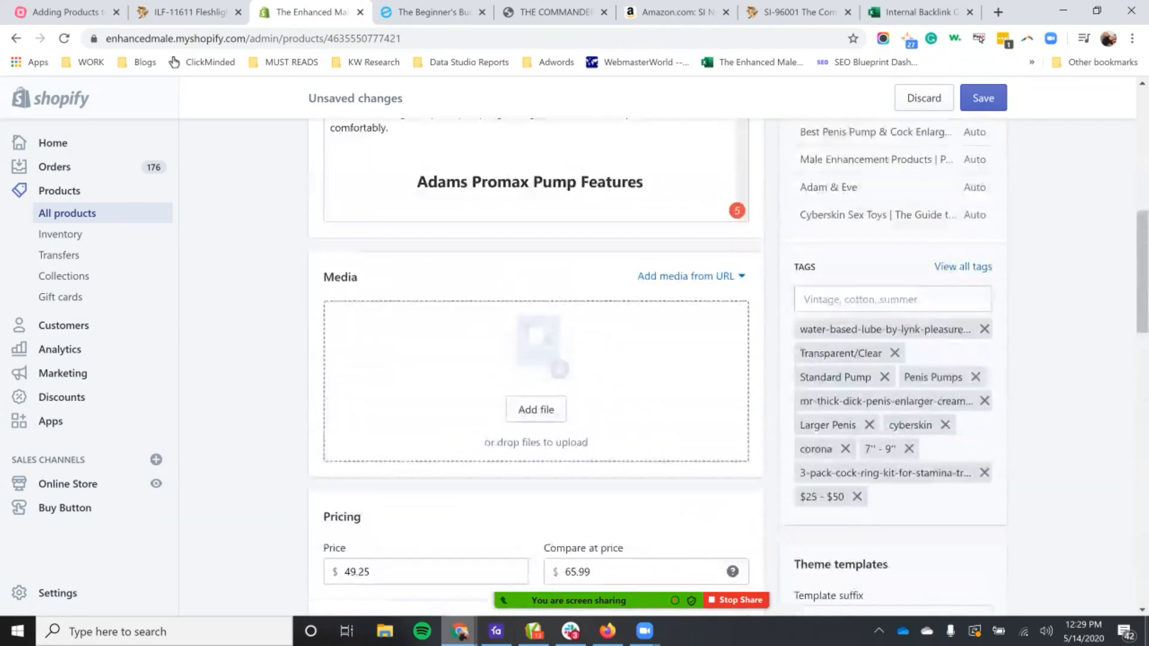
Step: Replace the product's vendor with "SI Novelties", adding it as a new vendor
{"action": "scroll", "coordinate": [536, 359], "scroll_direction": "up", "scroll_amount": 9}
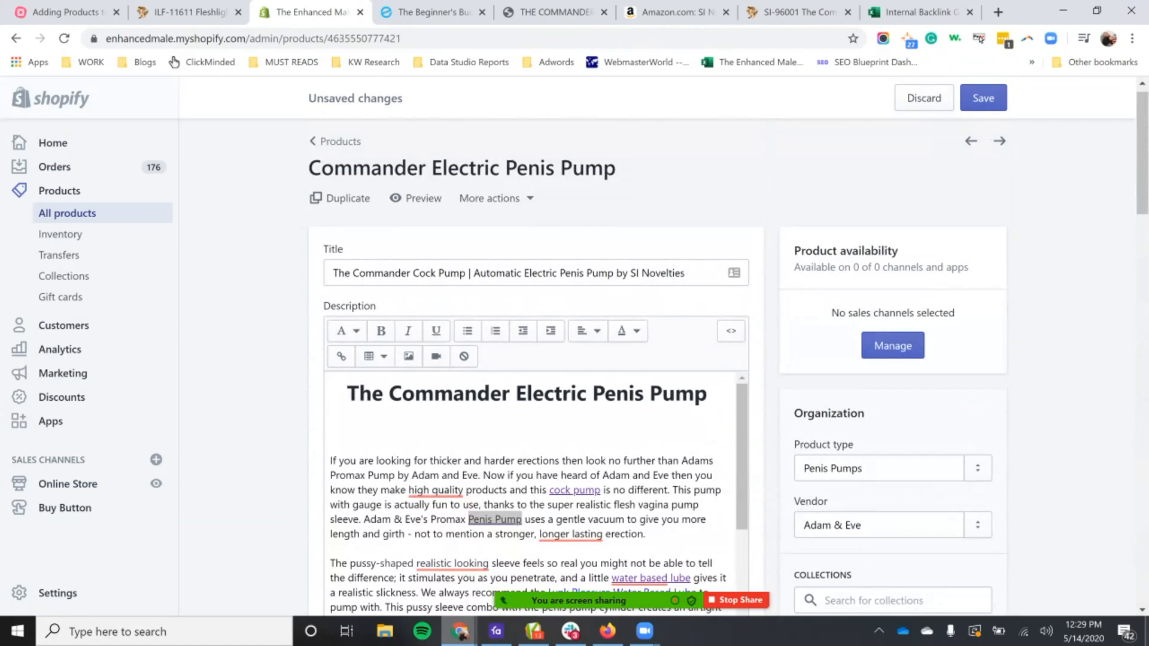
{"action": "left_click", "coordinate": [879, 525]}
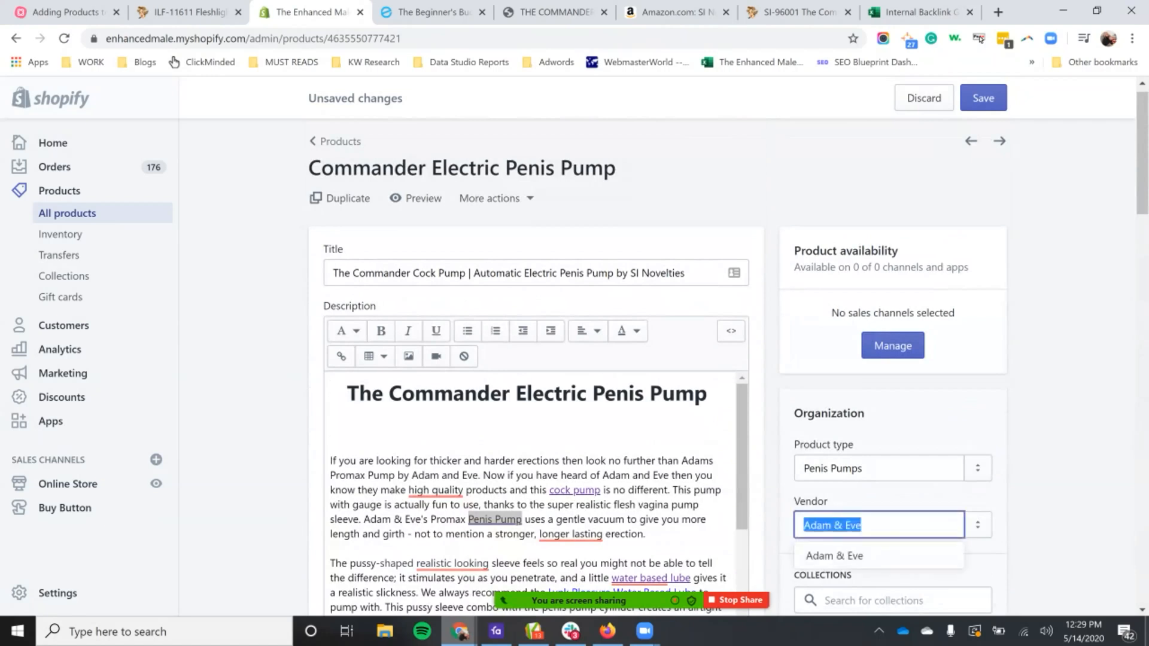
{"action": "type", "text": "S"}
{"action": "key", "text": "BackSpace"}
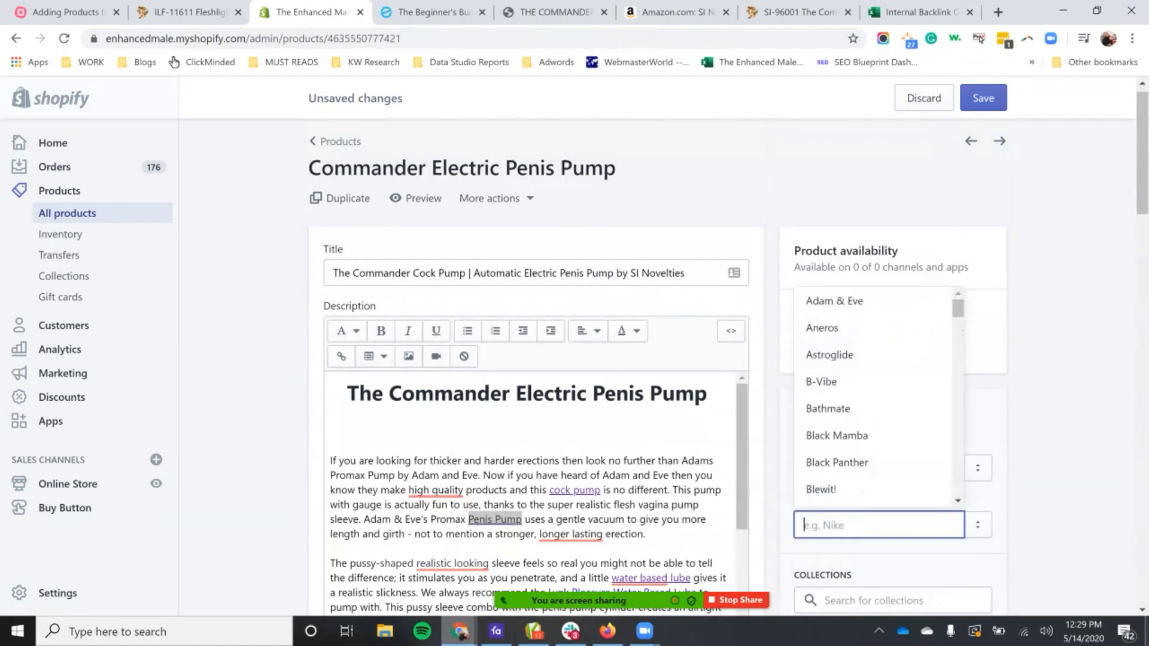
{"action": "type", "text": "SI"}
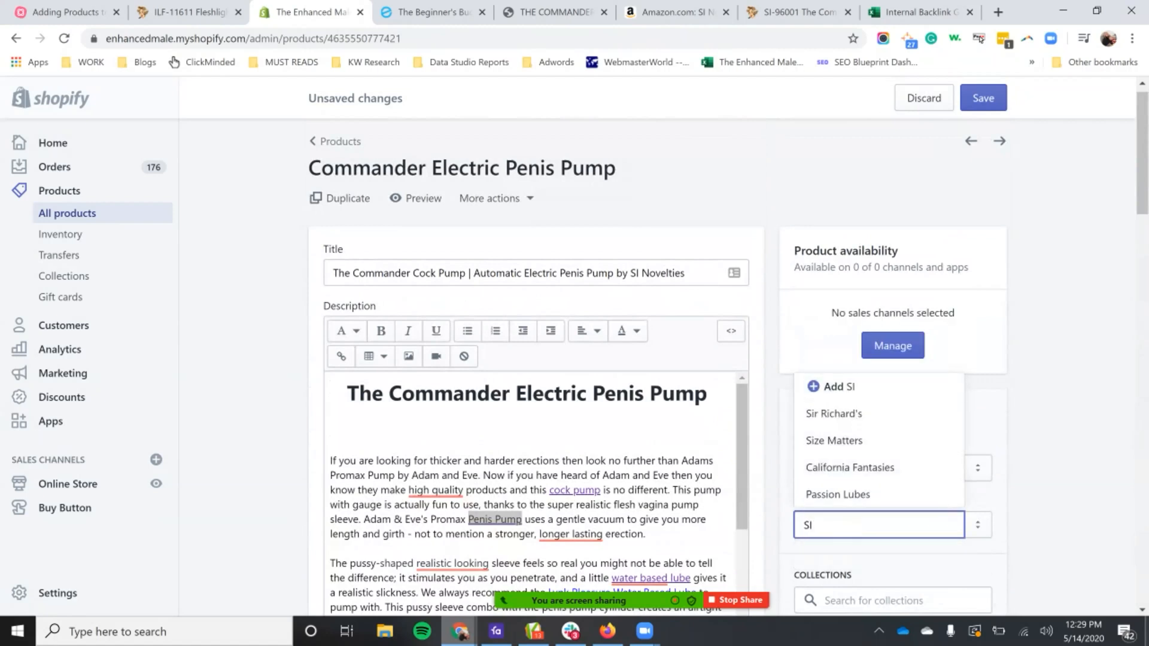
{"action": "key", "text": "ctrl+a"}
{"action": "key", "text": "ctrl+v"}
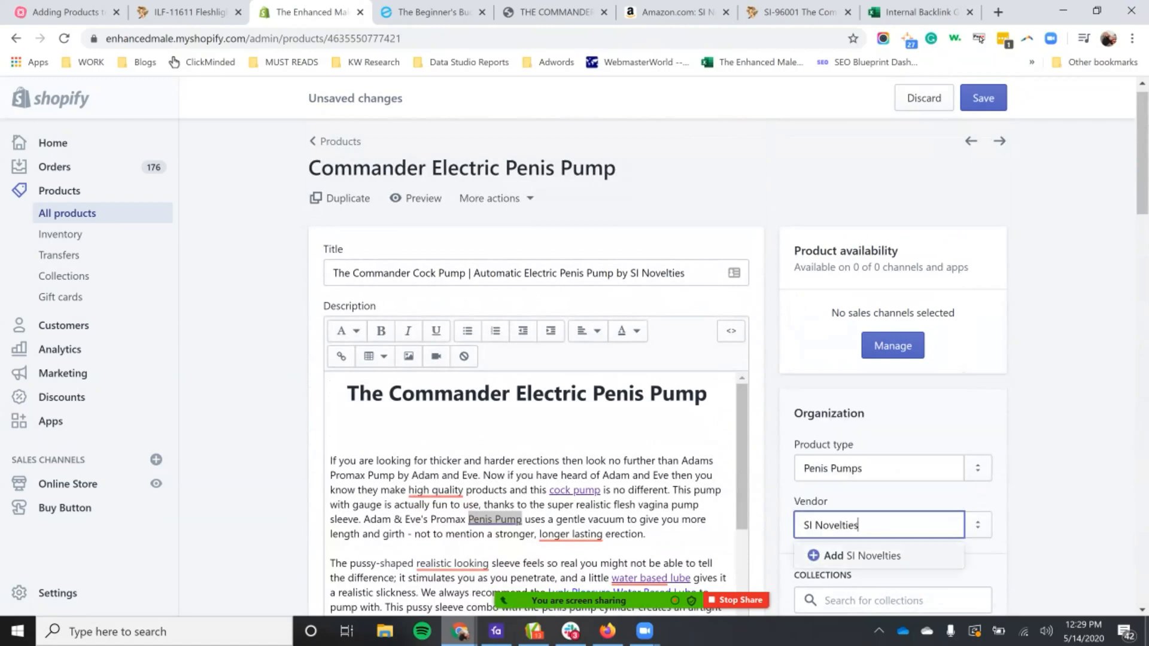
{"action": "left_click", "coordinate": [856, 554]}
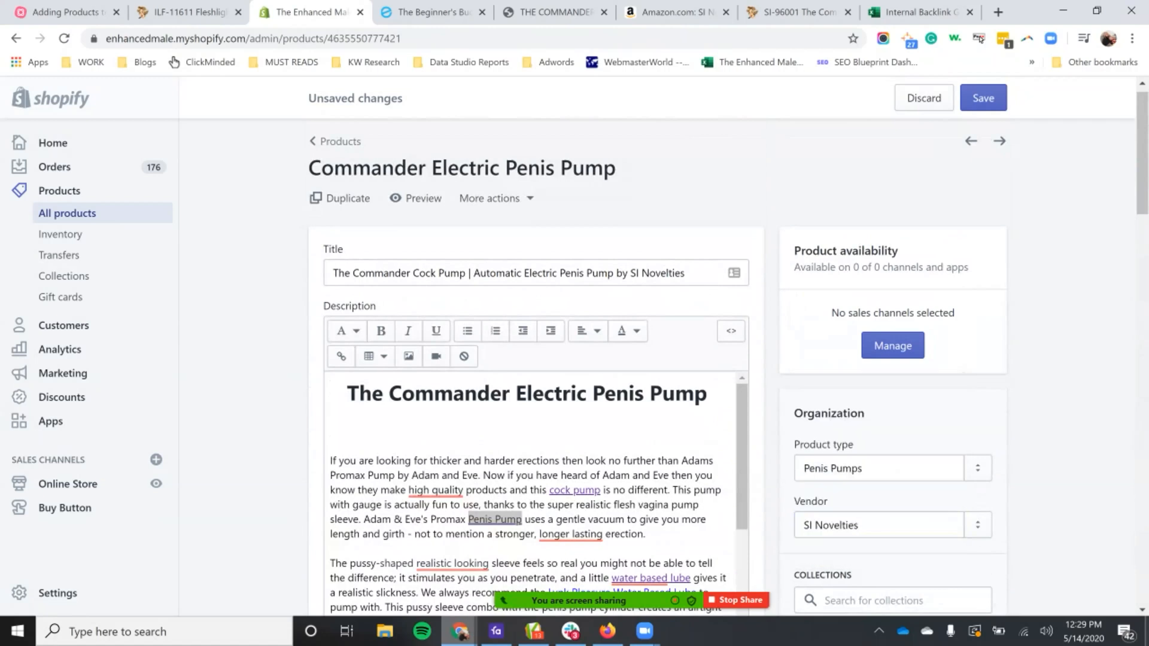
Step: Review the collections and tags carried over from the duplicated listing in the product's organization settings
{"action": "scroll", "coordinate": [658, 359], "scroll_direction": "down", "scroll_amount": 2}
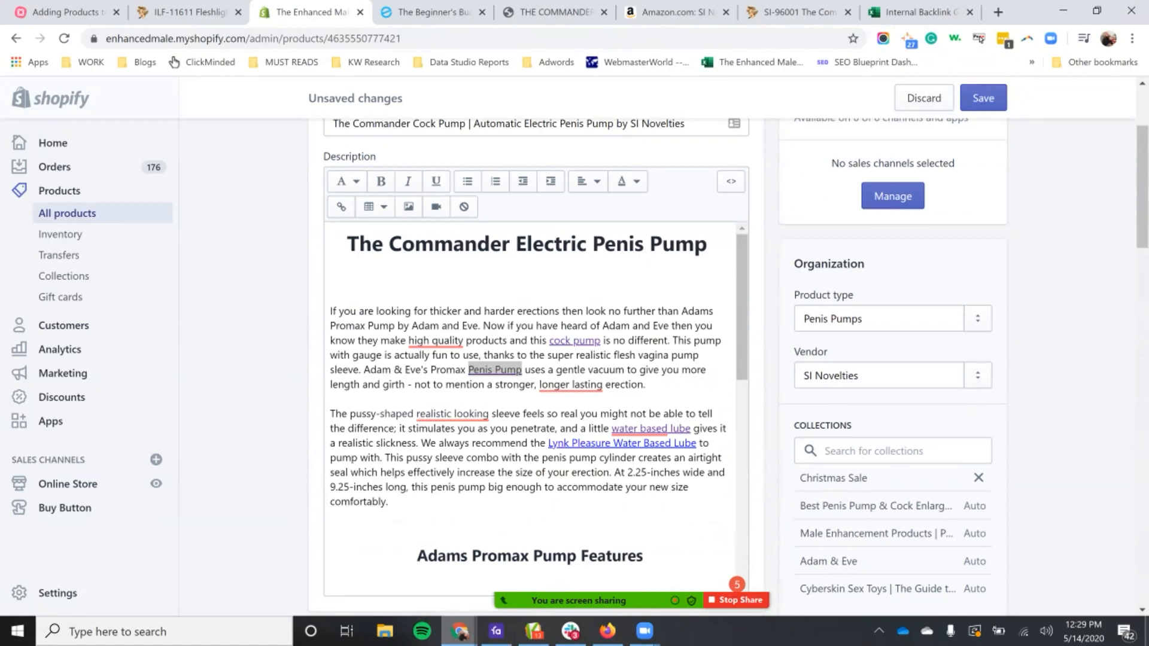
{"action": "scroll", "coordinate": [574, 359], "scroll_direction": "down", "scroll_amount": 3}
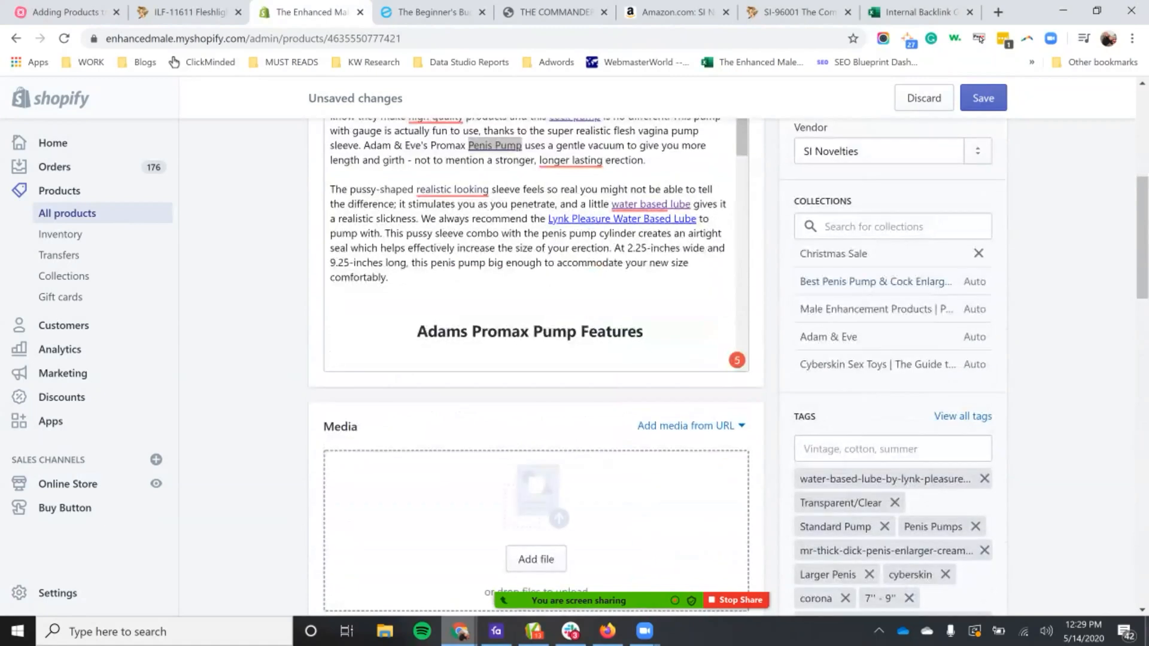
{"action": "double_click", "coordinate": [822, 201]}
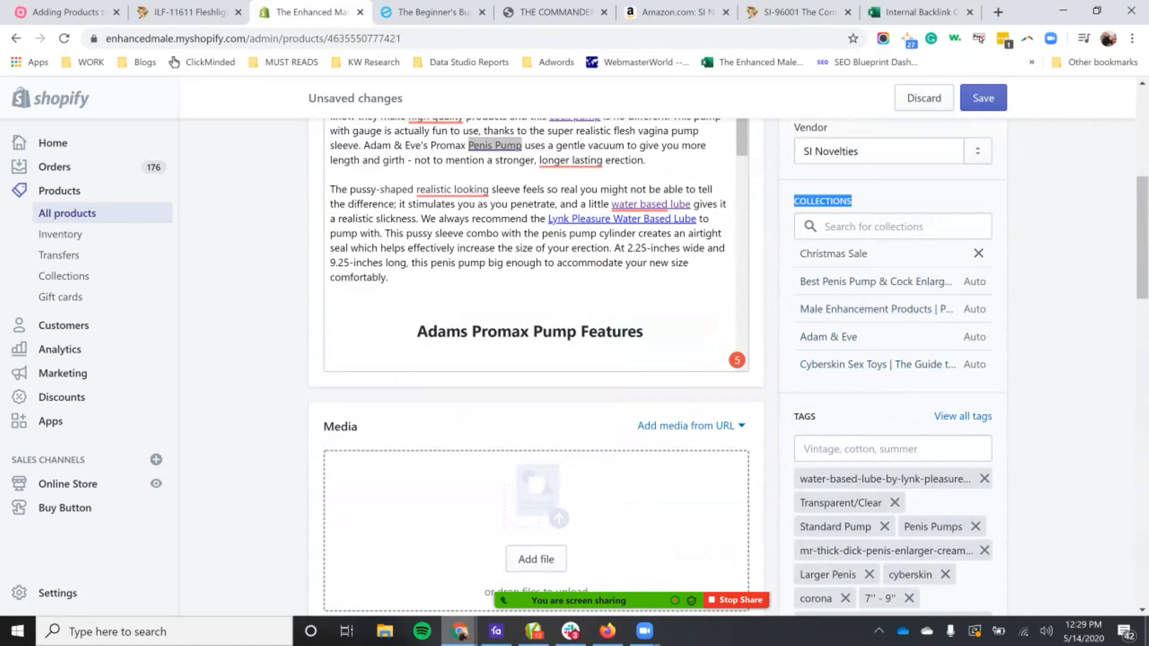
{"action": "scroll", "coordinate": [574, 359], "scroll_direction": "up", "scroll_amount": 3}
{"action": "scroll", "coordinate": [535, 359], "scroll_direction": "down", "scroll_amount": 6}
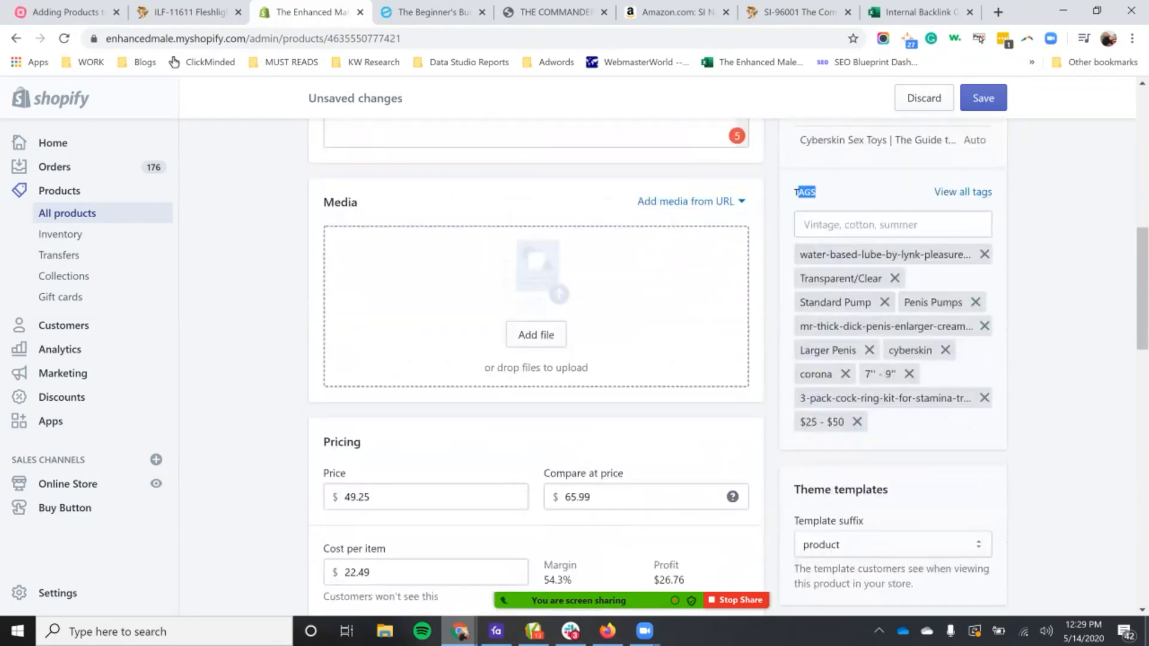
{"action": "scroll", "coordinate": [535, 359], "scroll_direction": "up", "scroll_amount": 6}
{"action": "scroll", "coordinate": [535, 359], "scroll_direction": "down", "scroll_amount": 6}
{"action": "scroll", "coordinate": [535, 359], "scroll_direction": "up", "scroll_amount": 6}
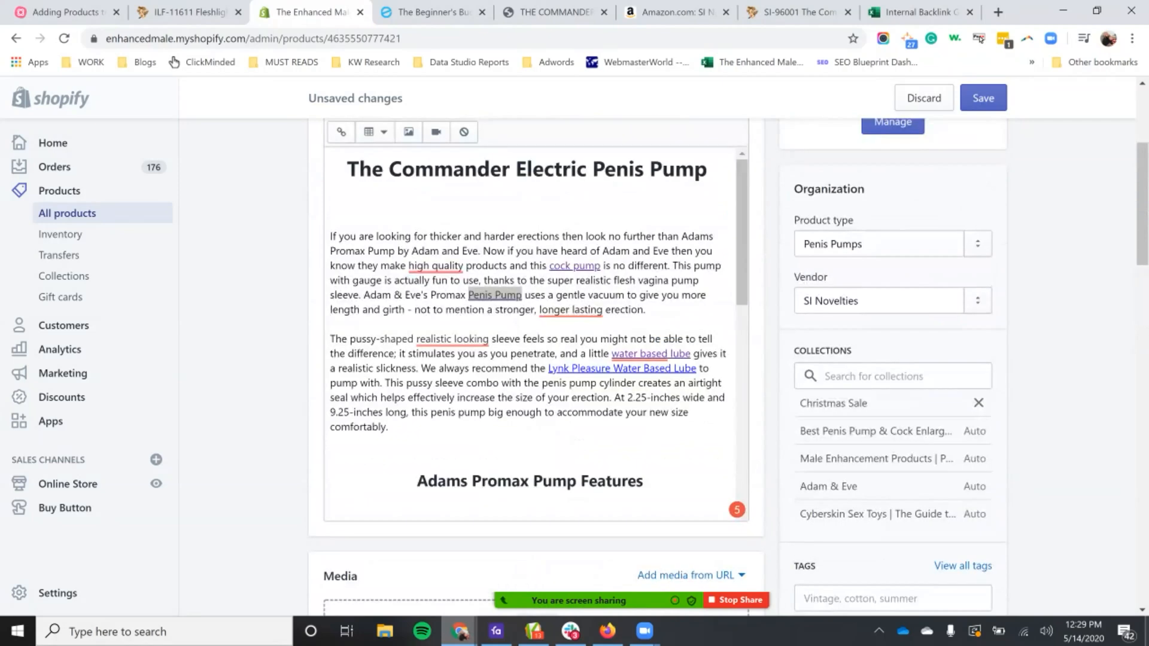
{"action": "scroll", "coordinate": [536, 359], "scroll_direction": "down", "scroll_amount": 5}
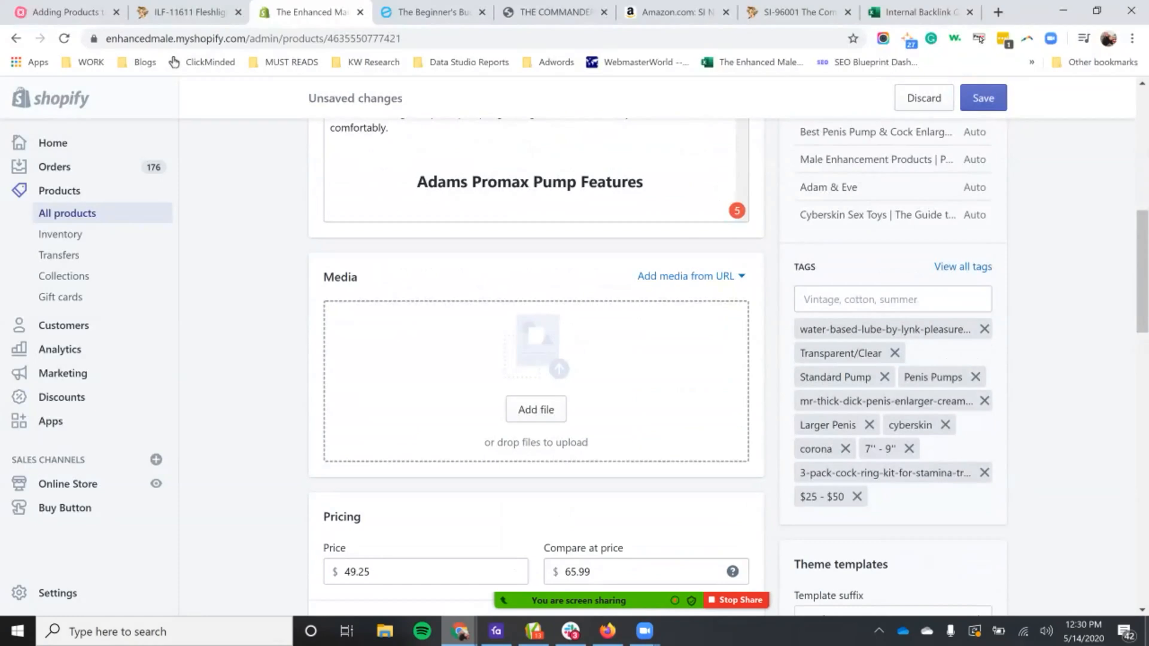
Step: Browse the store's full list of available tags, and close it without changing the selection
{"action": "left_click", "coordinate": [985, 267]}
{"action": "scroll", "coordinate": [562, 359], "scroll_direction": "down", "scroll_amount": 2}
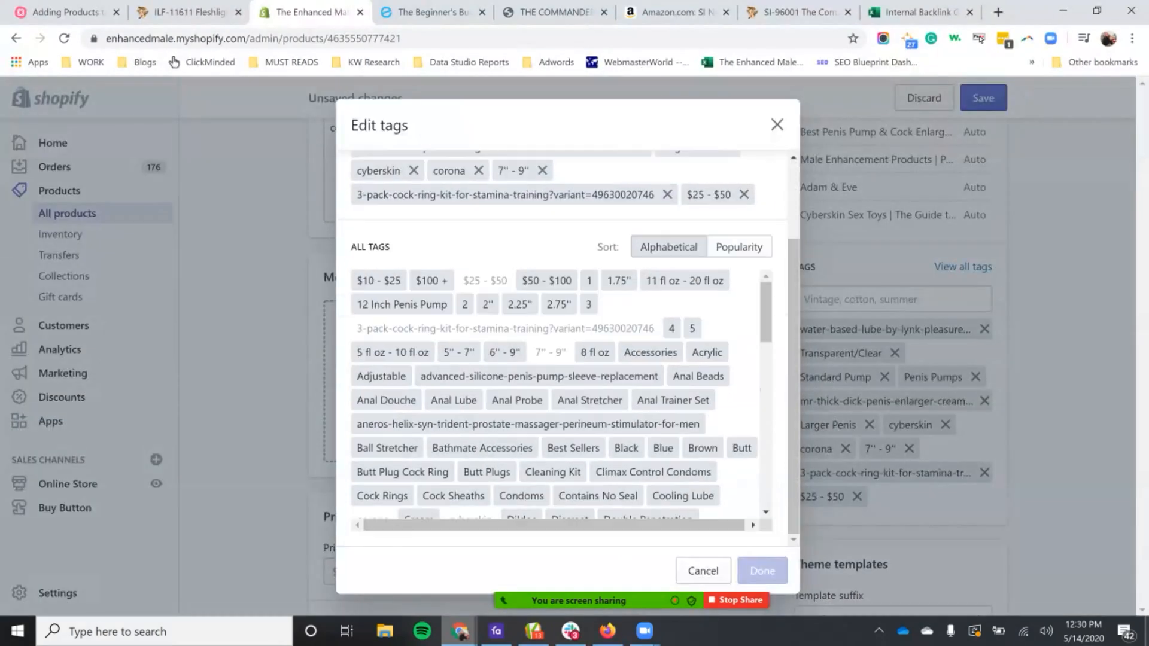
{"action": "scroll", "coordinate": [557, 395], "scroll_direction": "down", "scroll_amount": 10}
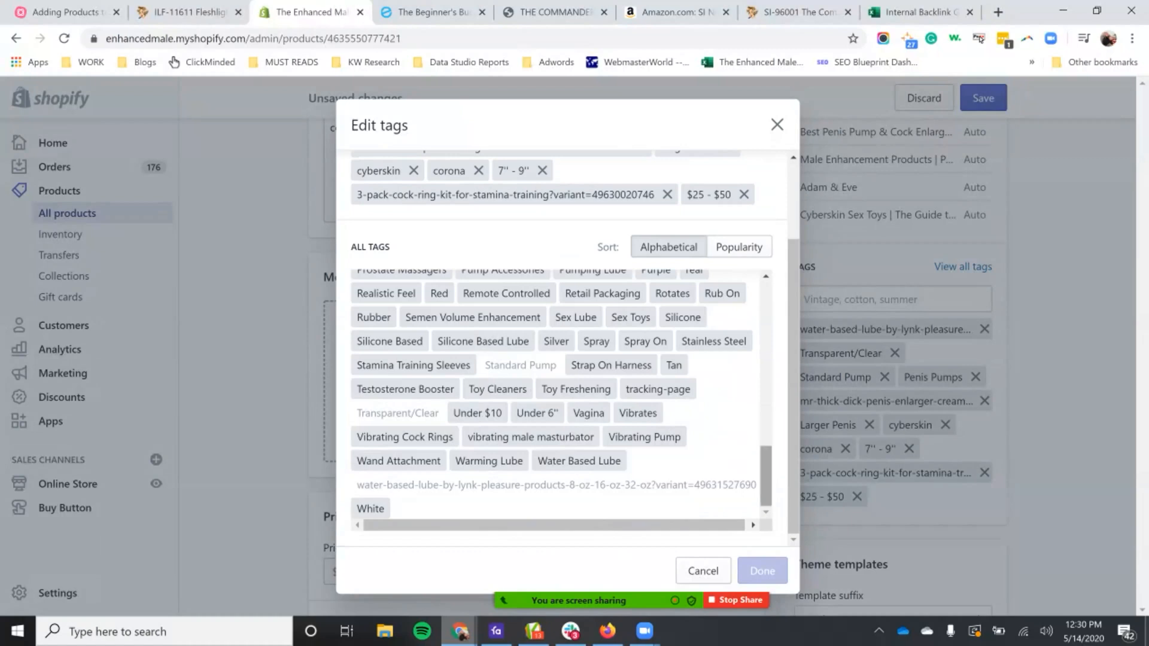
{"action": "left_click", "coordinate": [776, 125]}
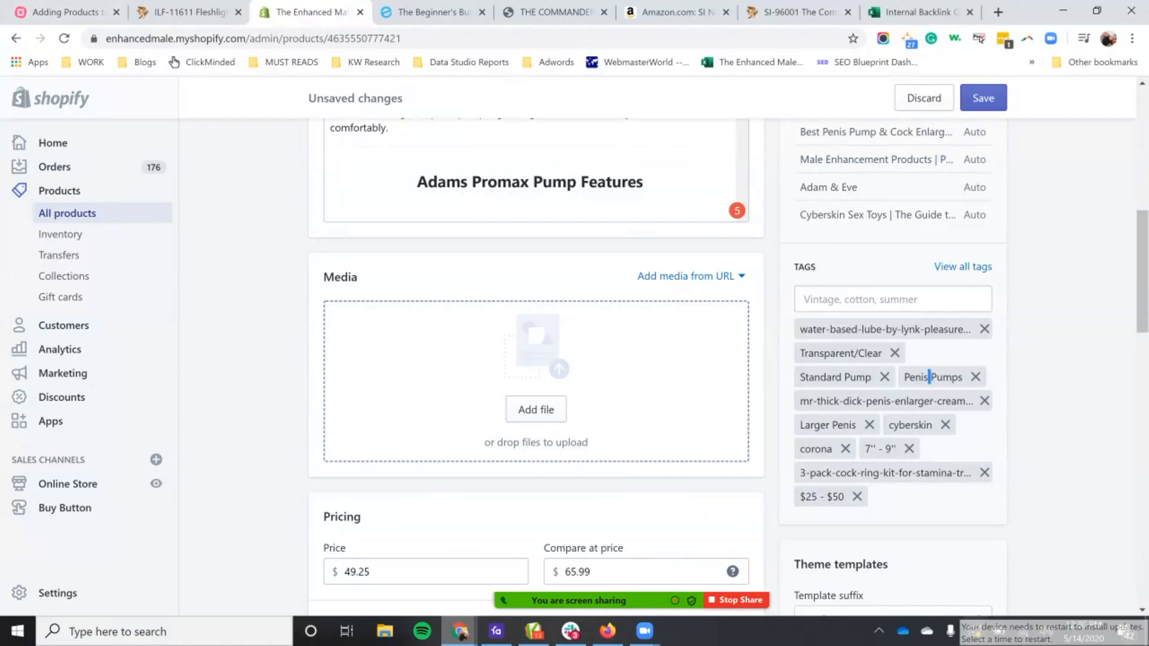
Step: Remove the "cyberskin" and "corona" tags from the product
{"action": "left_click_drag", "start_coordinate": [856, 424], "coordinate": [800, 425]}
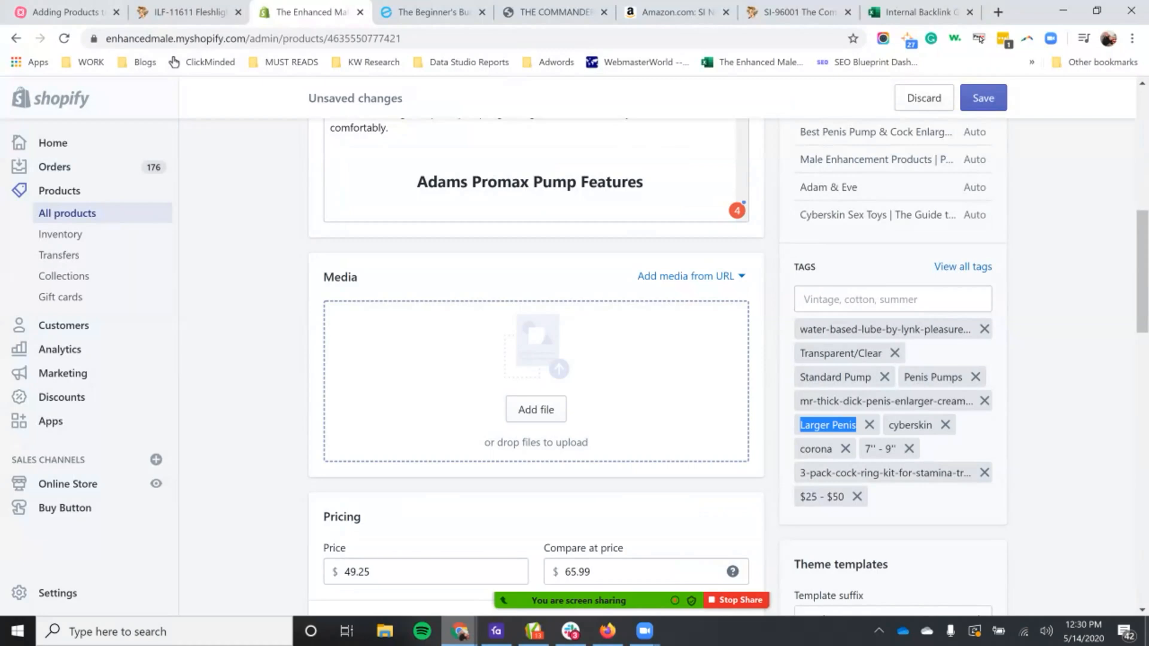
{"action": "scroll", "coordinate": [536, 383], "scroll_direction": "up", "scroll_amount": 1}
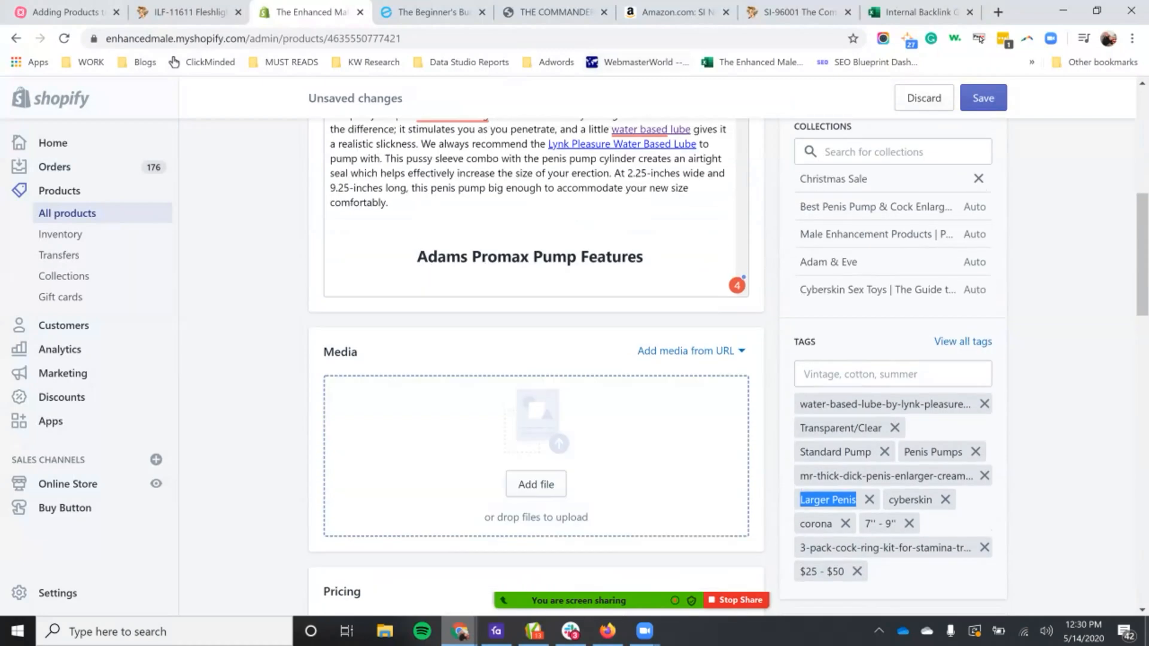
{"action": "scroll", "coordinate": [869, 500], "scroll_direction": "down", "scroll_amount": 1}
{"action": "left_click", "coordinate": [945, 425]}
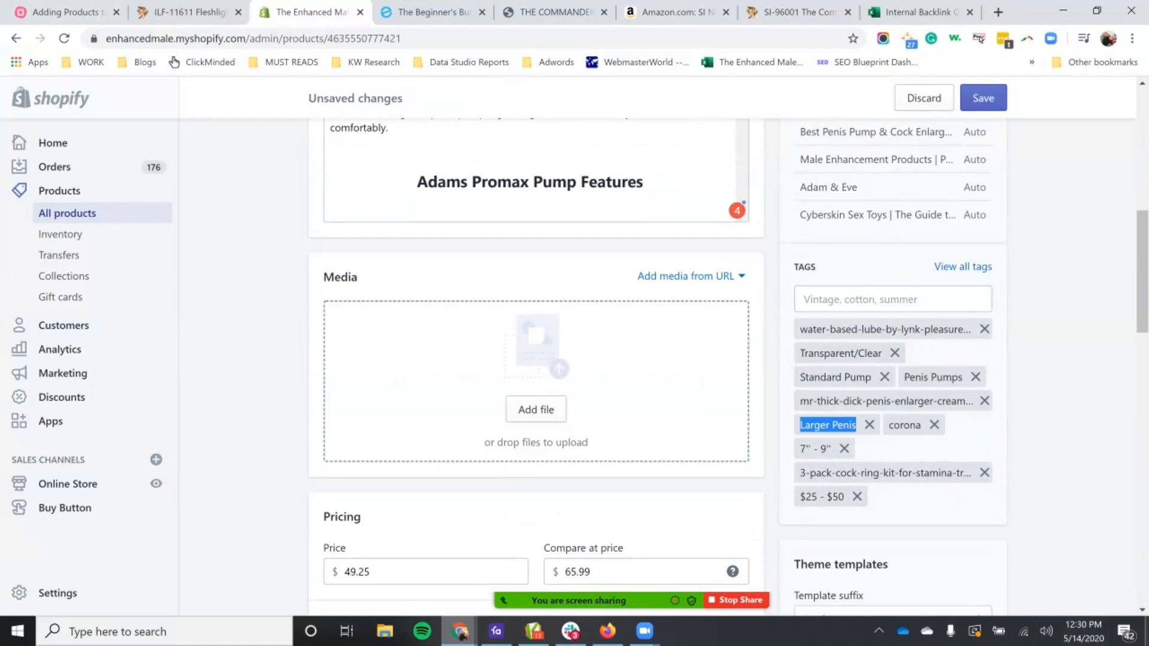
{"action": "double_click", "coordinate": [905, 425]}
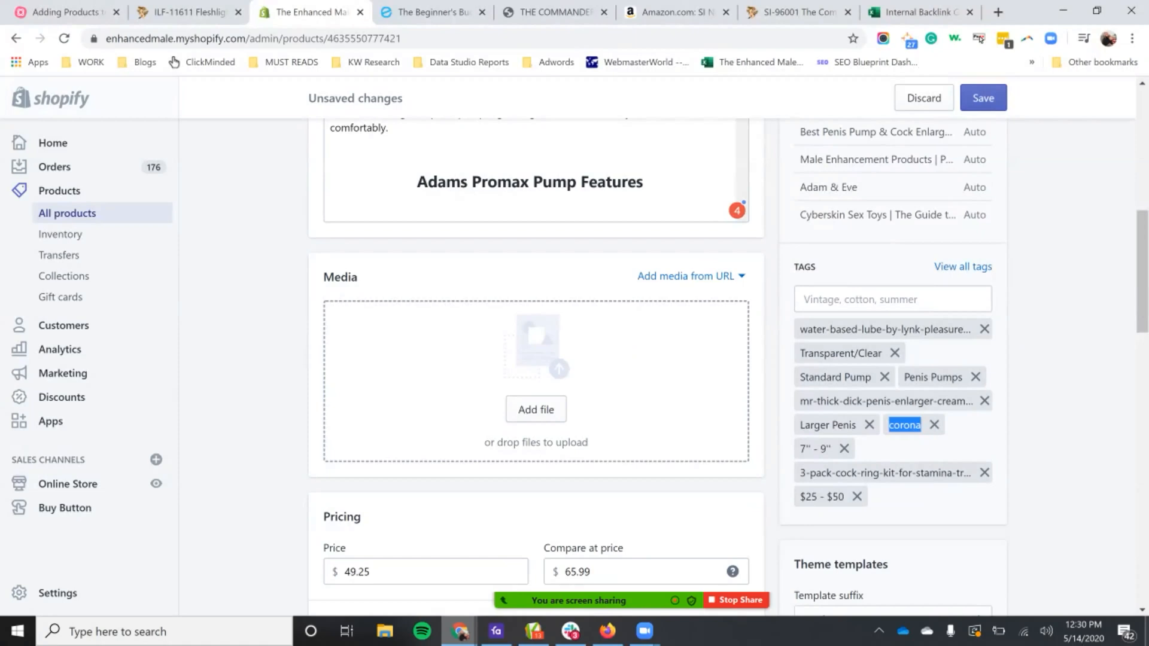
{"action": "left_click", "coordinate": [934, 425]}
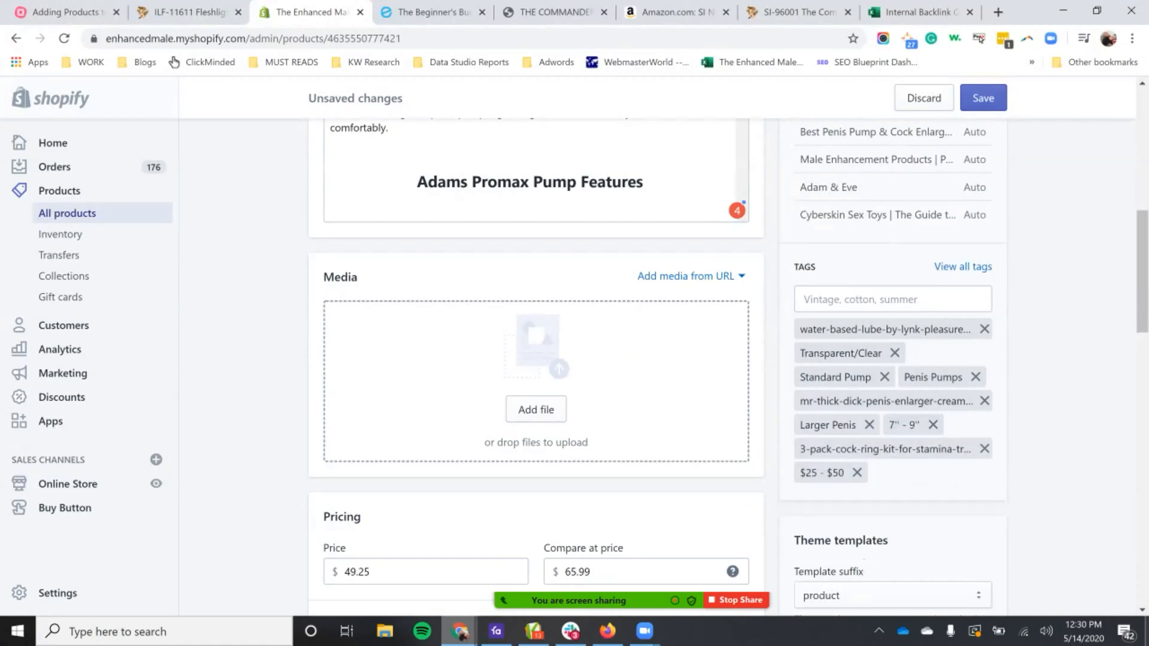
Step: Check the "Transparent/Clear" and "Standard Pump" tags against the product image on the SI Novelties Commander Pump page
{"action": "scroll", "coordinate": [928, 434], "scroll_direction": "up", "scroll_amount": 3}
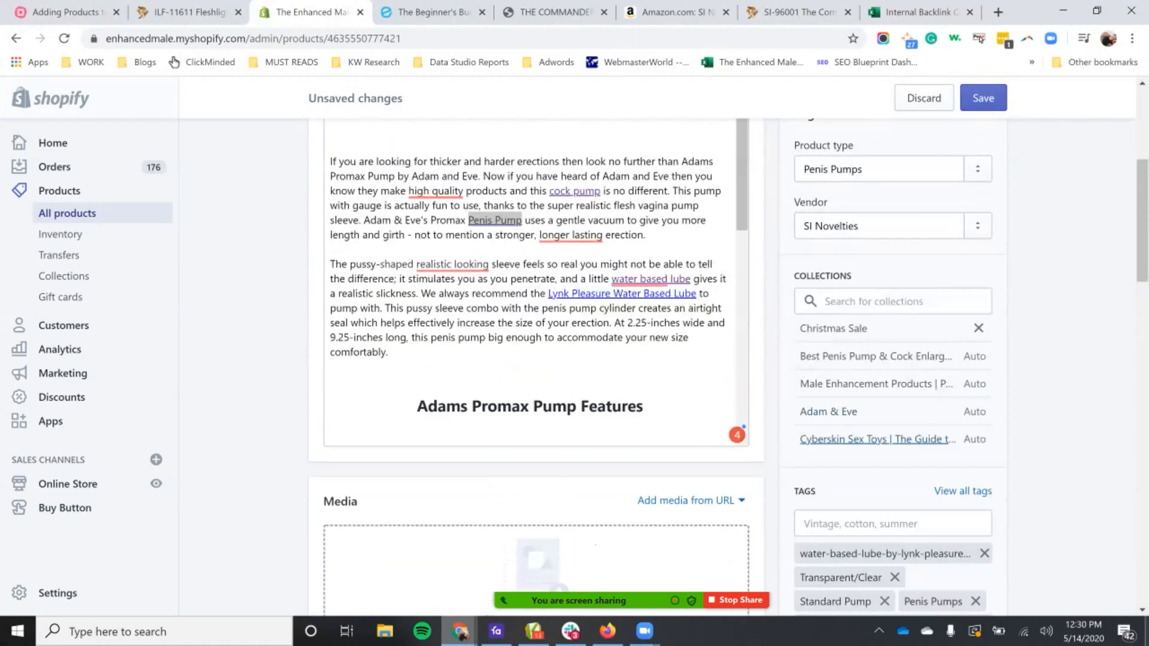
{"action": "scroll", "coordinate": [922, 439], "scroll_direction": "down", "scroll_amount": 3}
{"action": "scroll", "coordinate": [539, 359], "scroll_direction": "up", "scroll_amount": 2}
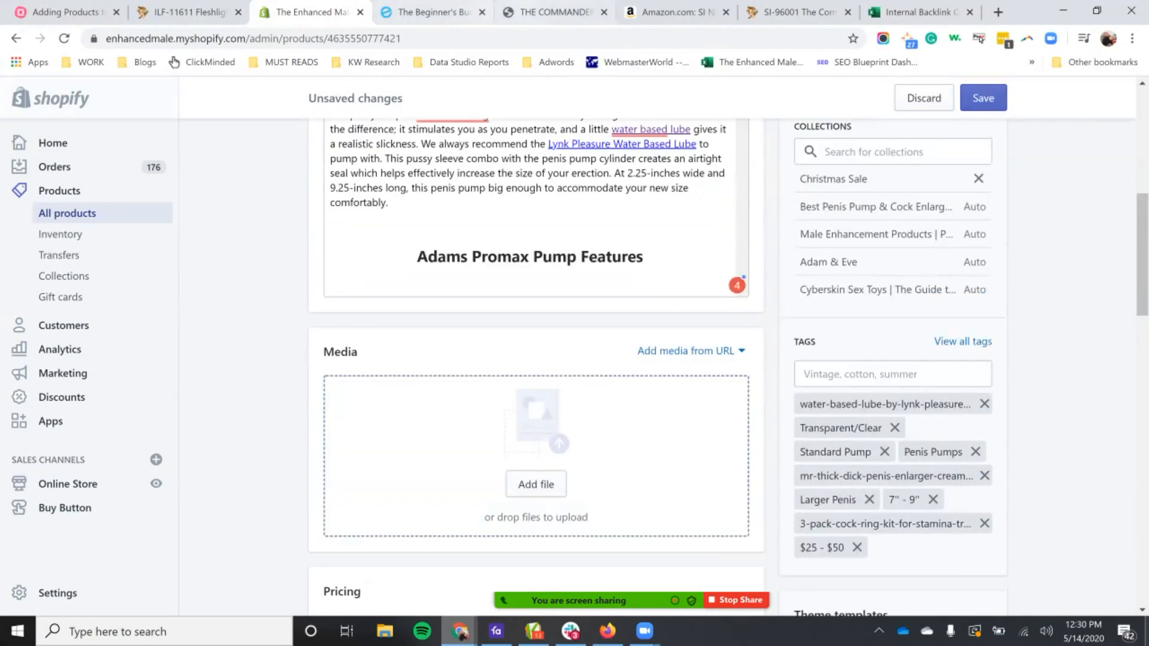
{"action": "left_click", "coordinate": [556, 12]}
{"action": "scroll", "coordinate": [628, 359], "scroll_direction": "down", "scroll_amount": 1}
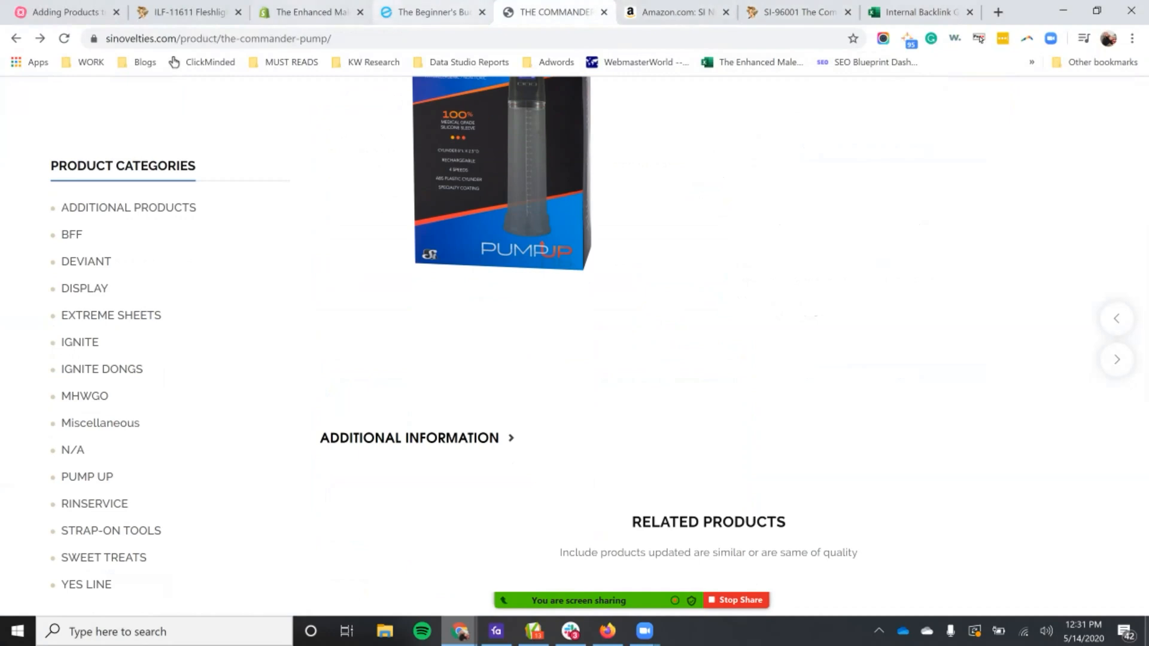
{"action": "left_click", "coordinate": [311, 12]}
{"action": "left_click_drag", "start_coordinate": [804, 428], "coordinate": [879, 428]}
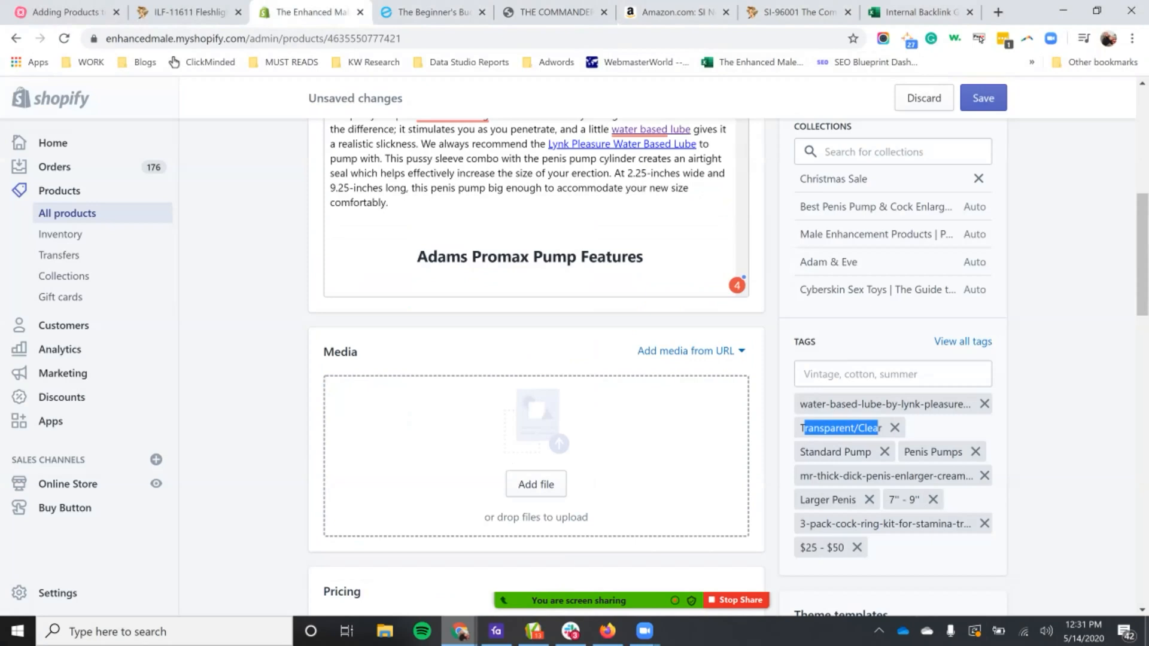
{"action": "double_click", "coordinate": [823, 452]}
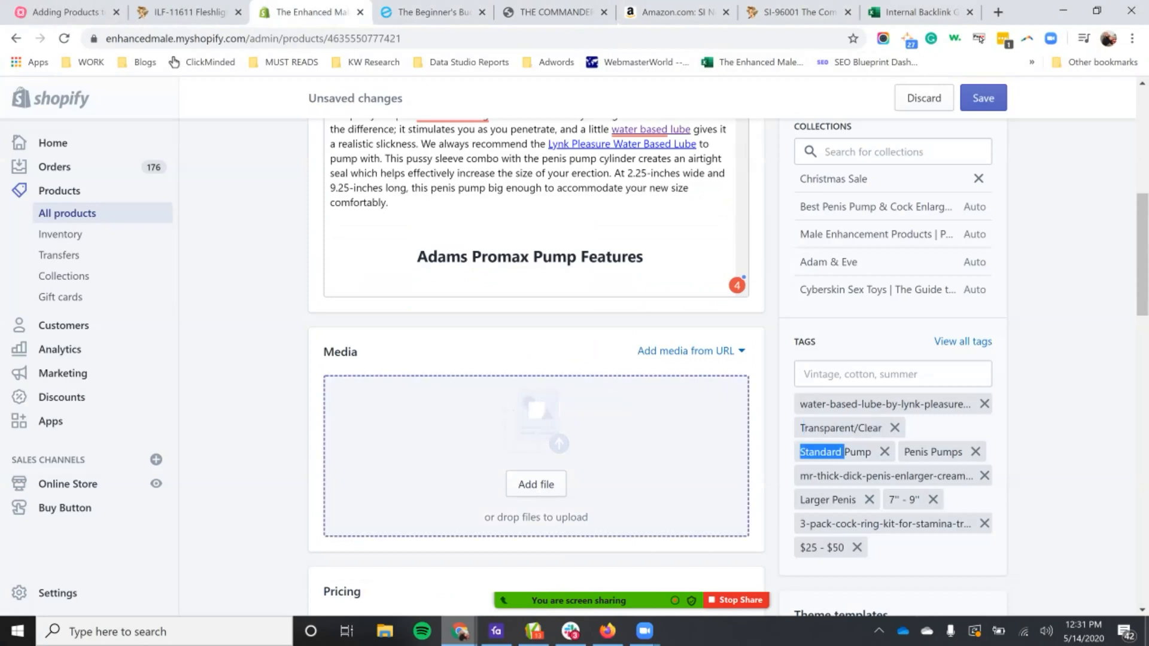
Step: Compare the Commander pump with the beginner's pump and its related items on the Enhanced Male storefront, dismissing the discount popup
{"action": "left_click", "coordinate": [554, 12]}
{"action": "scroll", "coordinate": [574, 345], "scroll_direction": "up", "scroll_amount": 5}
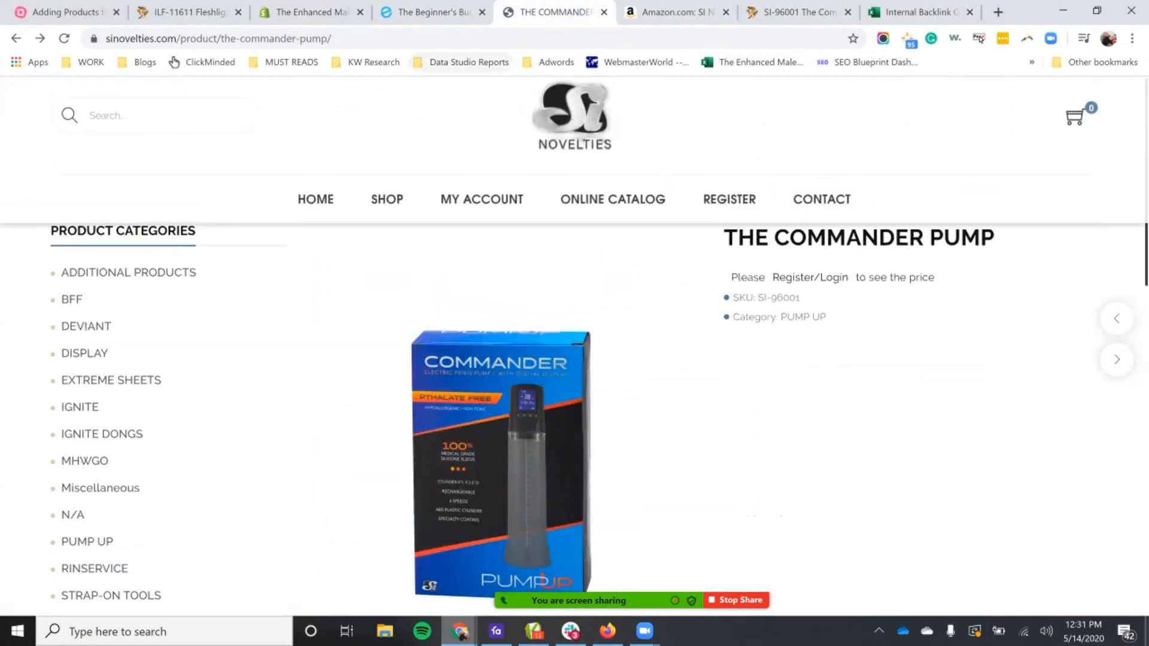
{"action": "left_click", "coordinate": [433, 12]}
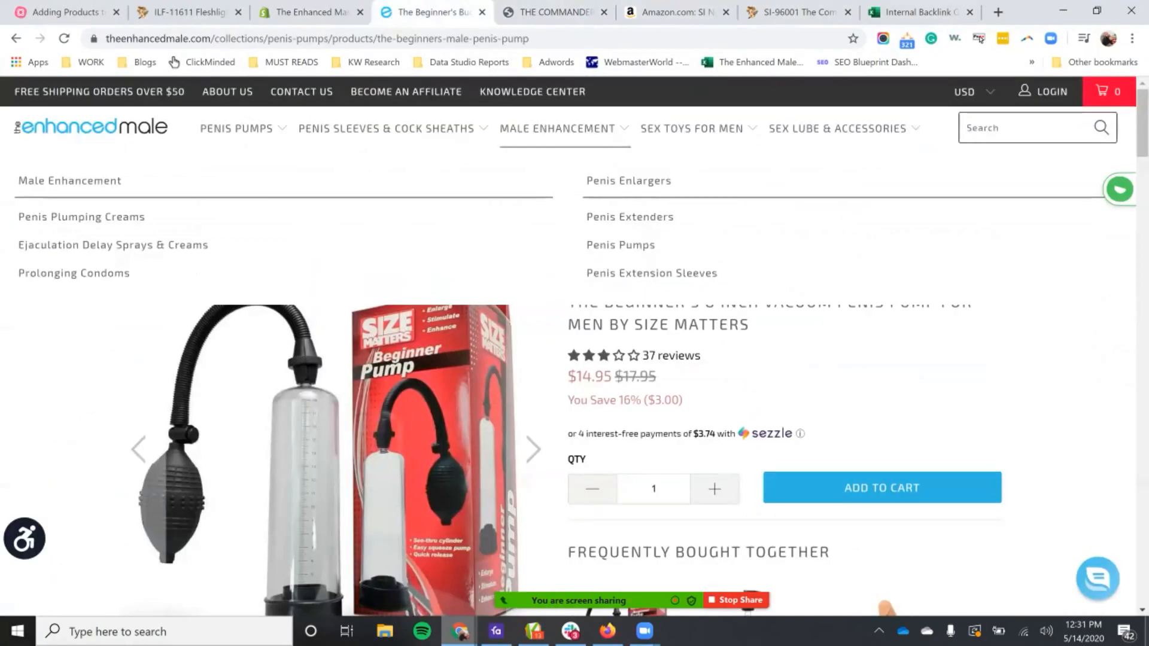
{"action": "scroll", "coordinate": [575, 345], "scroll_direction": "down", "scroll_amount": 5}
{"action": "scroll", "coordinate": [575, 345], "scroll_direction": "down", "scroll_amount": 20}
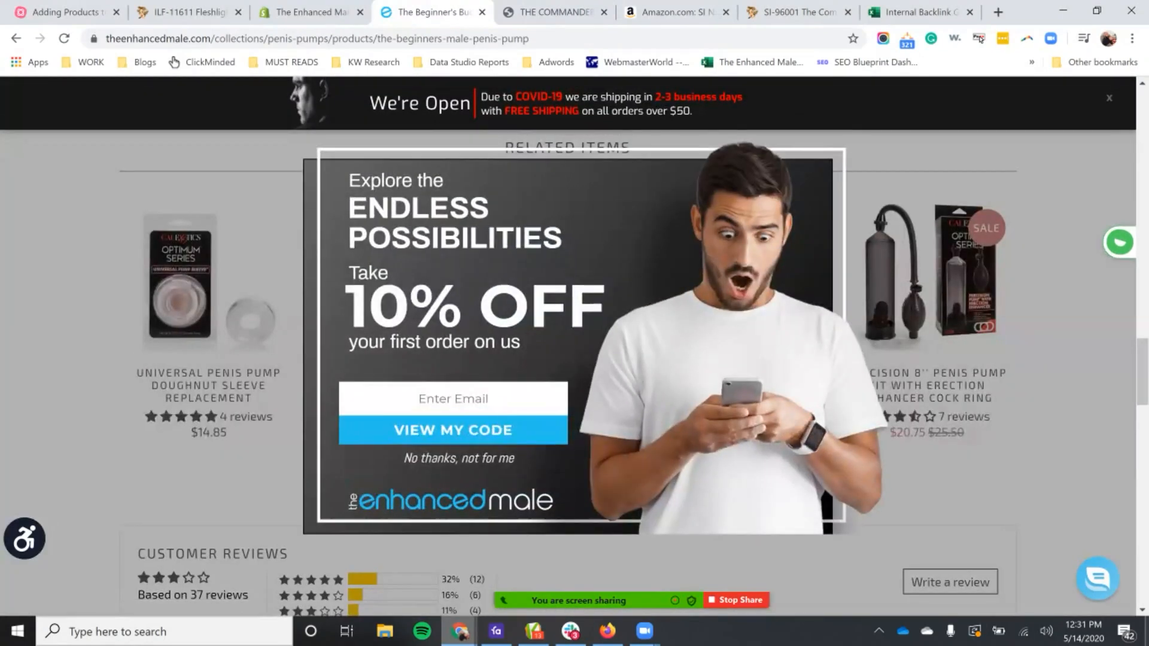
{"action": "left_click", "coordinate": [459, 458]}
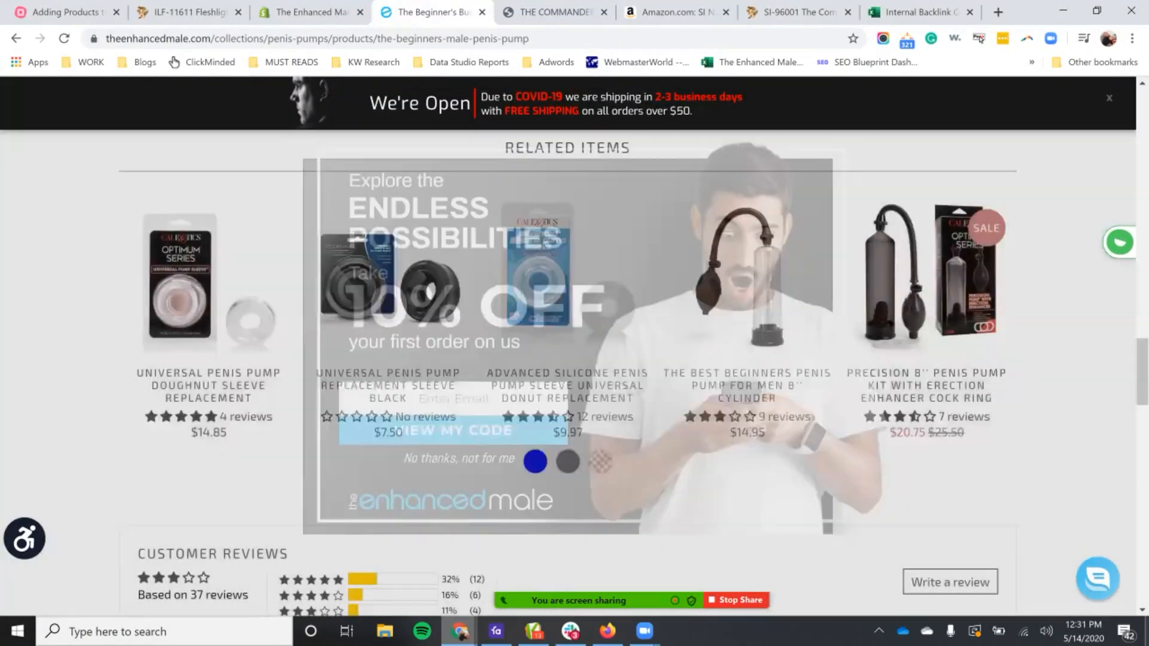
{"action": "left_click", "coordinate": [986, 349]}
{"action": "left_click", "coordinate": [985, 348]}
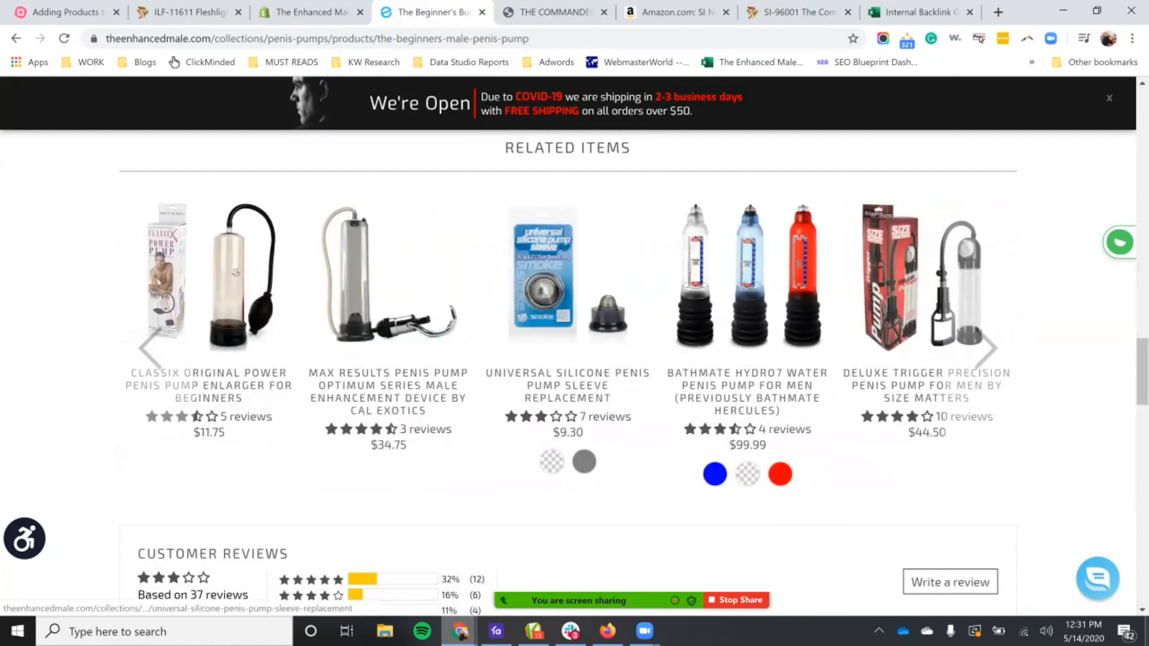
{"action": "scroll", "coordinate": [748, 359], "scroll_direction": "up", "scroll_amount": 1}
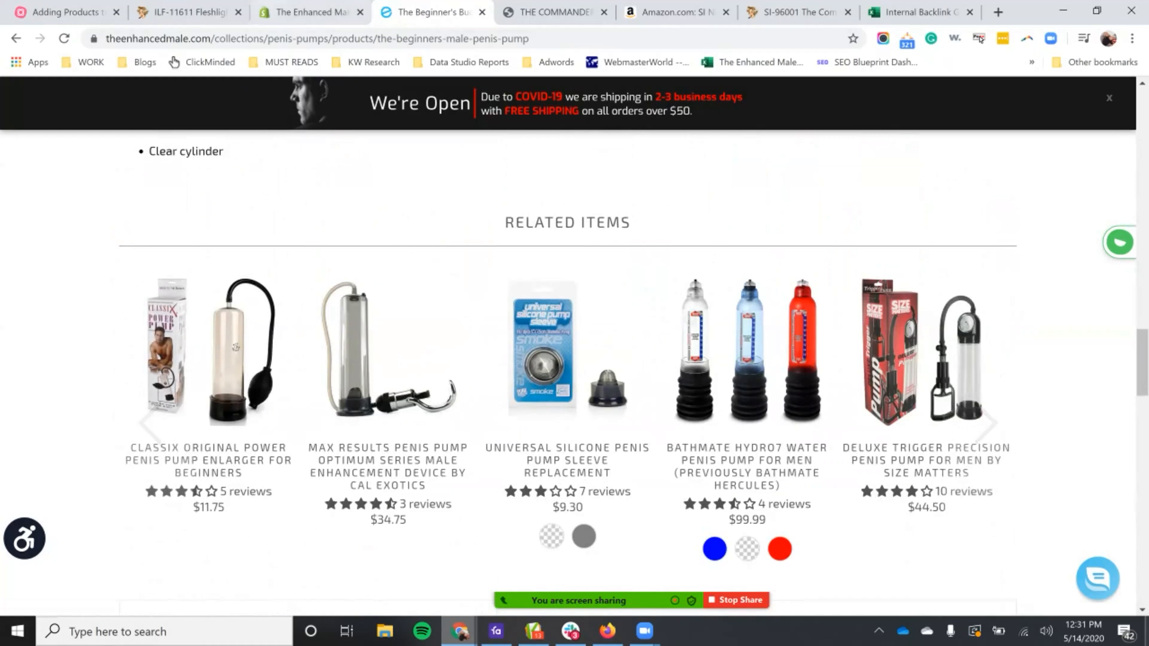
Step: Replace the "Standard Pump" tag with the existing "Electric Pump" tag on the Commander Electric Penis Pump product
{"action": "key", "text": "ctrl+shift+Tab"}
{"action": "scroll", "coordinate": [536, 443], "scroll_direction": "up", "scroll_amount": 6}
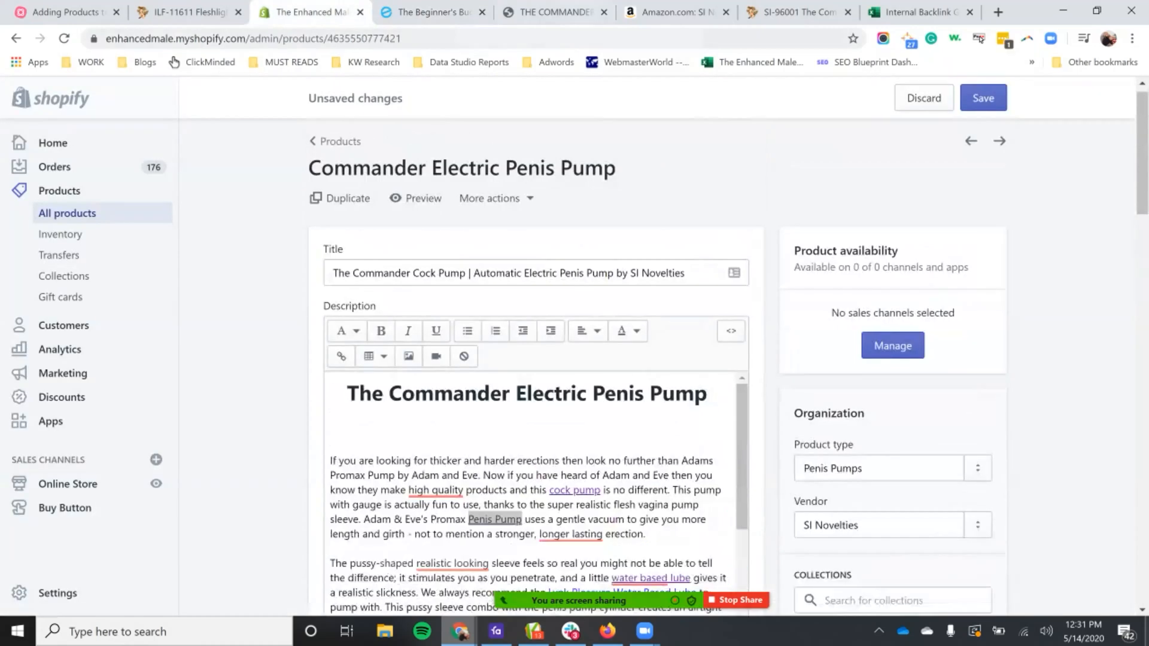
{"action": "left_click", "coordinate": [555, 12]}
{"action": "left_click", "coordinate": [311, 12]}
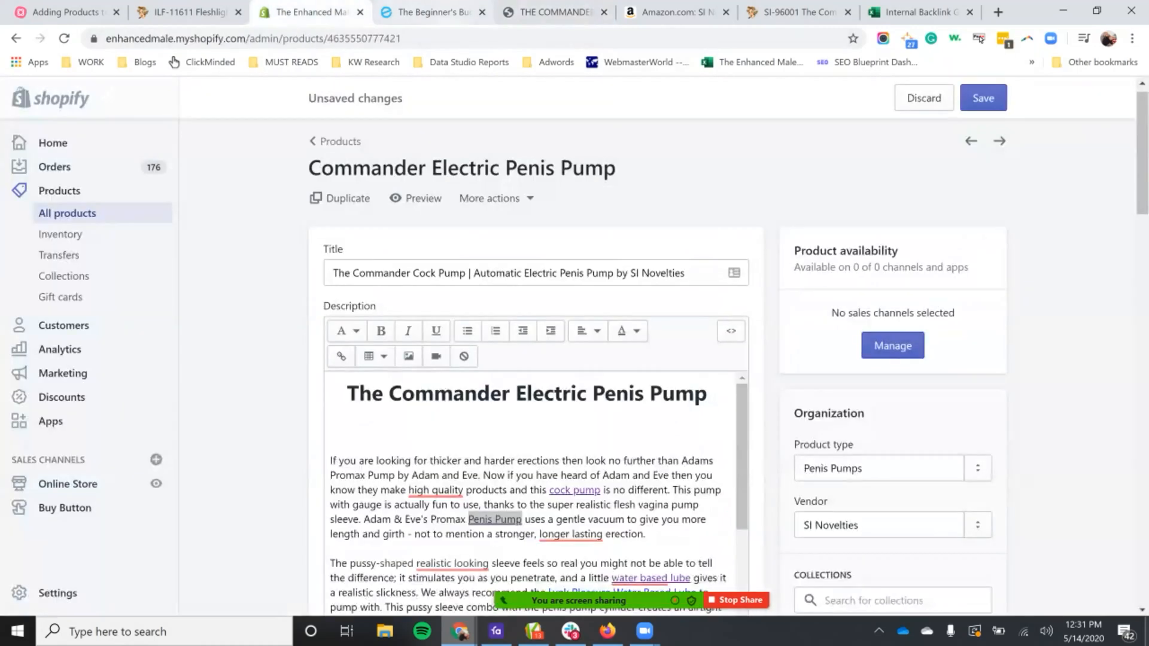
{"action": "scroll", "coordinate": [539, 299], "scroll_direction": "down", "scroll_amount": 5}
{"action": "scroll", "coordinate": [891, 479], "scroll_direction": "down", "scroll_amount": 3}
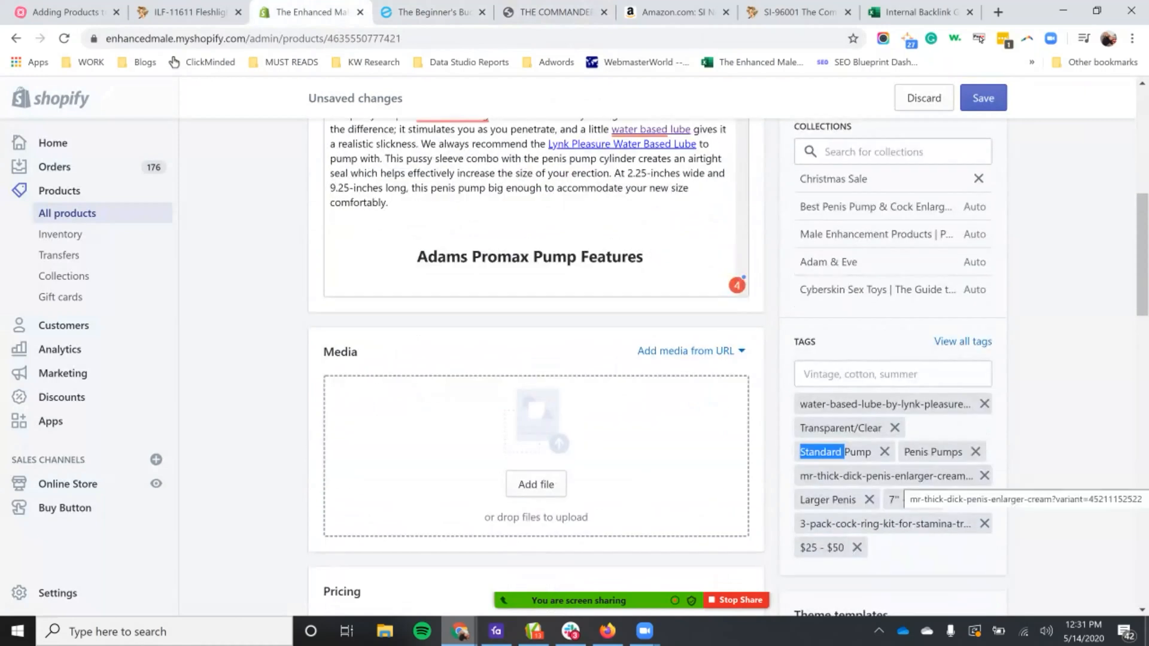
{"action": "left_click", "coordinate": [884, 451]}
{"action": "left_click", "coordinate": [887, 374]}
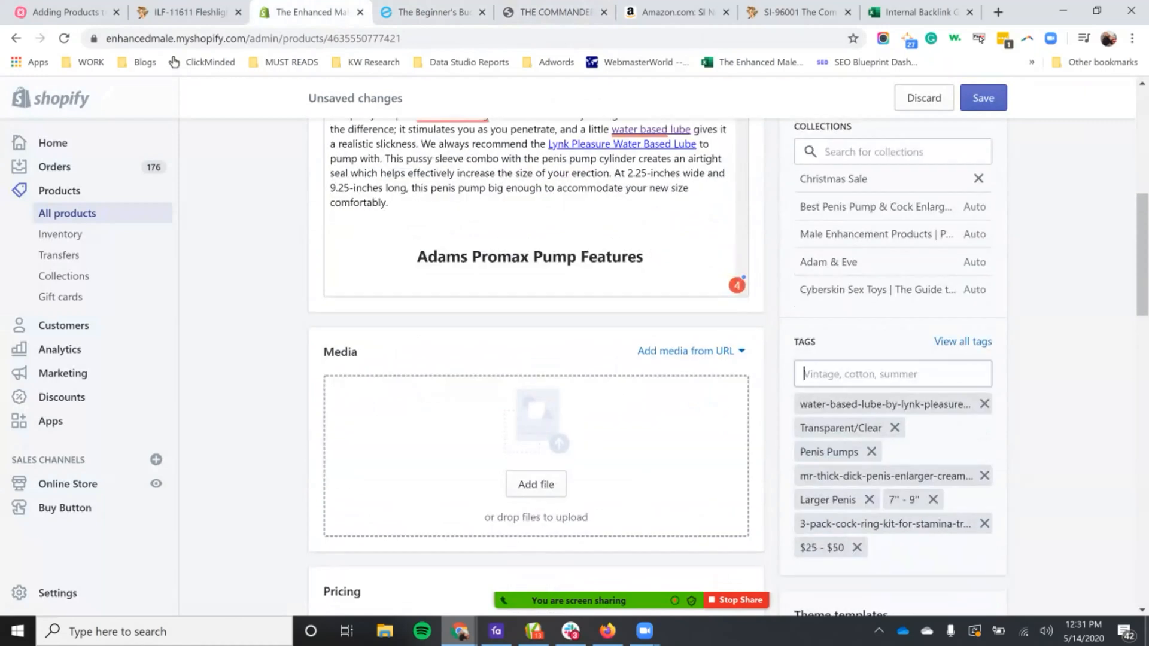
{"action": "type", "text": "ele"}
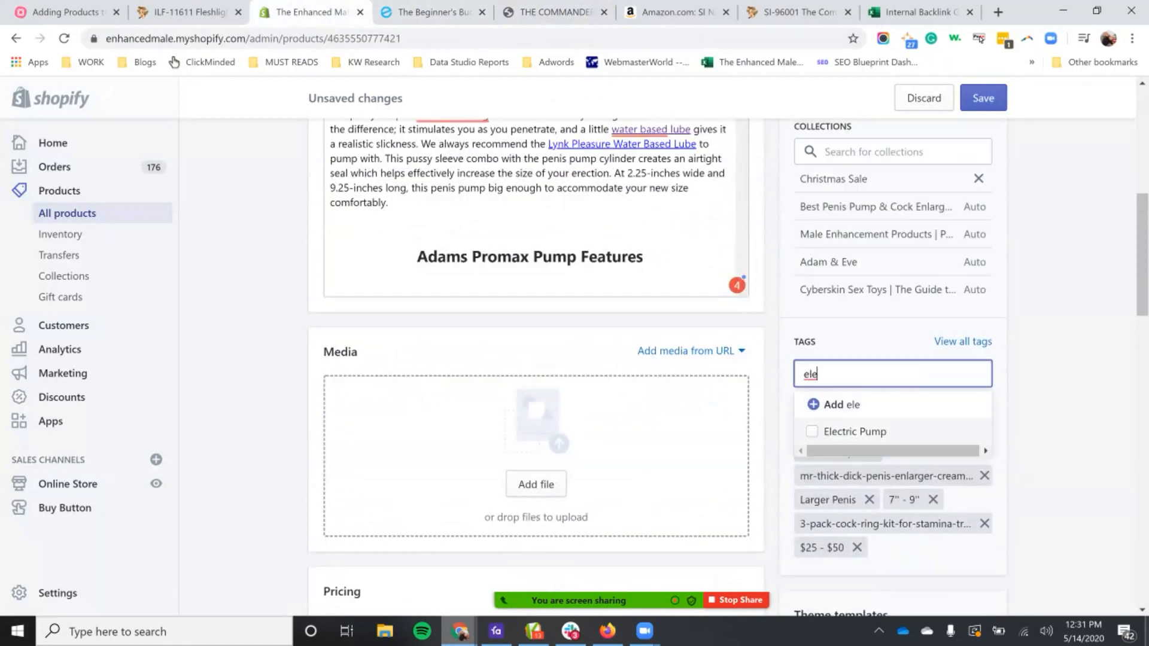
{"action": "left_click", "coordinate": [850, 431]}
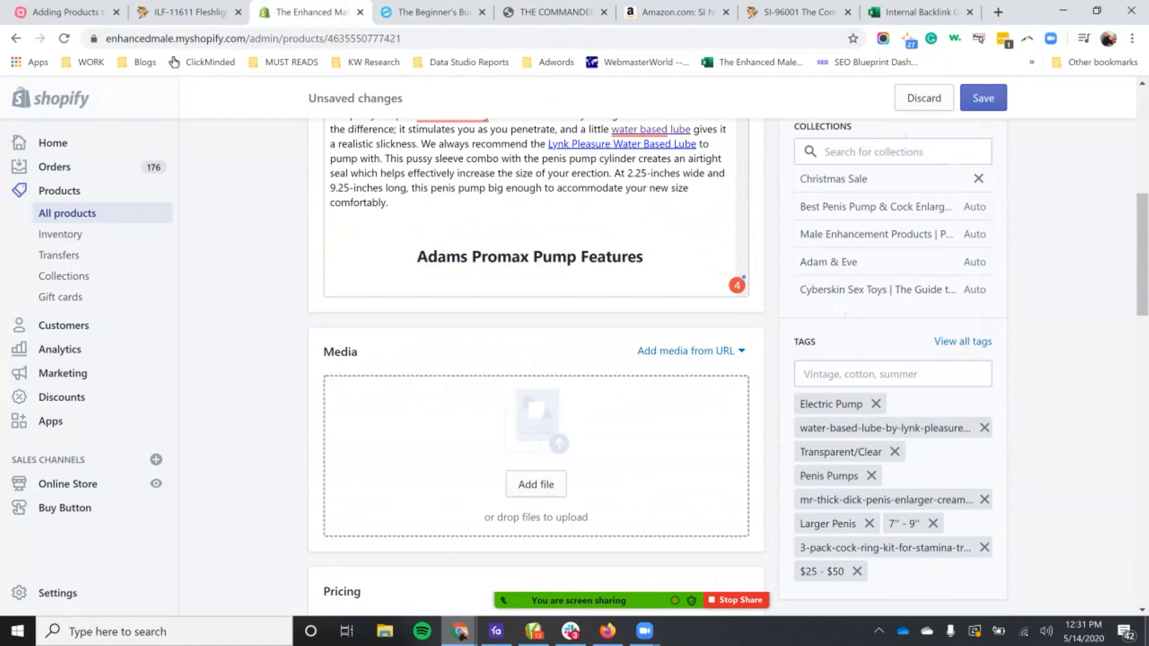
Step: Review the 7'' - 9'' size tag and the $25 - $50 price range tag, and compare with the product's pricing
{"action": "left_click_drag", "start_coordinate": [920, 524], "coordinate": [894, 523]}
{"action": "left_click", "coordinate": [901, 524]}
{"action": "scroll", "coordinate": [728, 367], "scroll_direction": "down", "scroll_amount": 2}
{"action": "left_click_drag", "start_coordinate": [845, 496], "coordinate": [799, 496]}
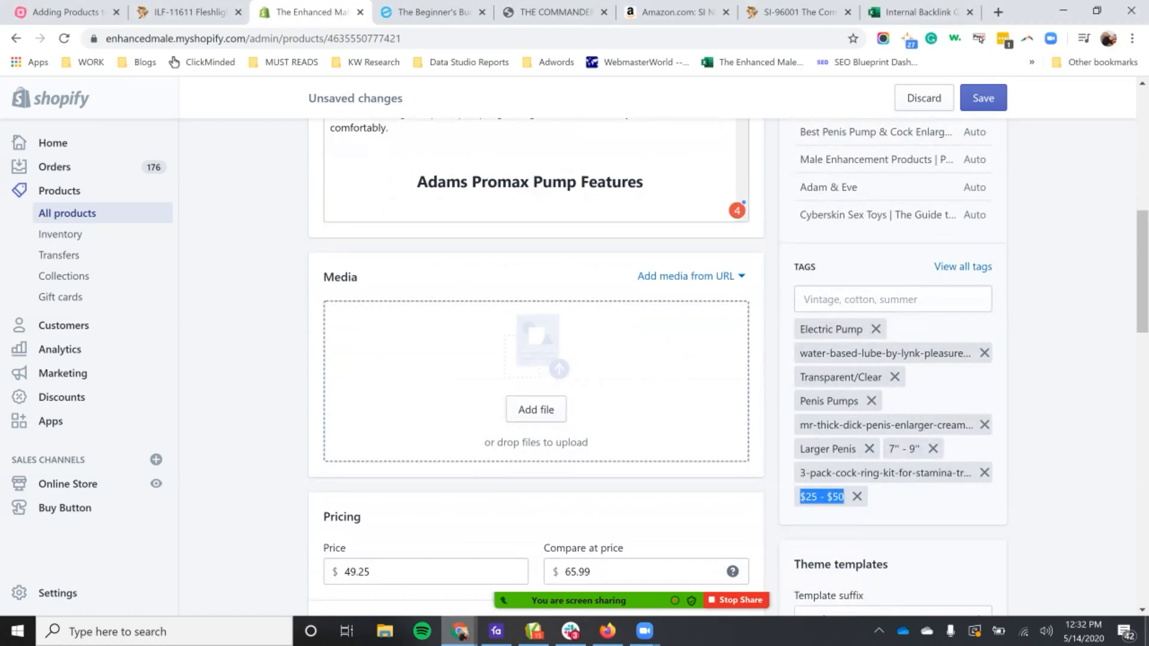
{"action": "scroll", "coordinate": [727, 367], "scroll_direction": "down", "scroll_amount": 3}
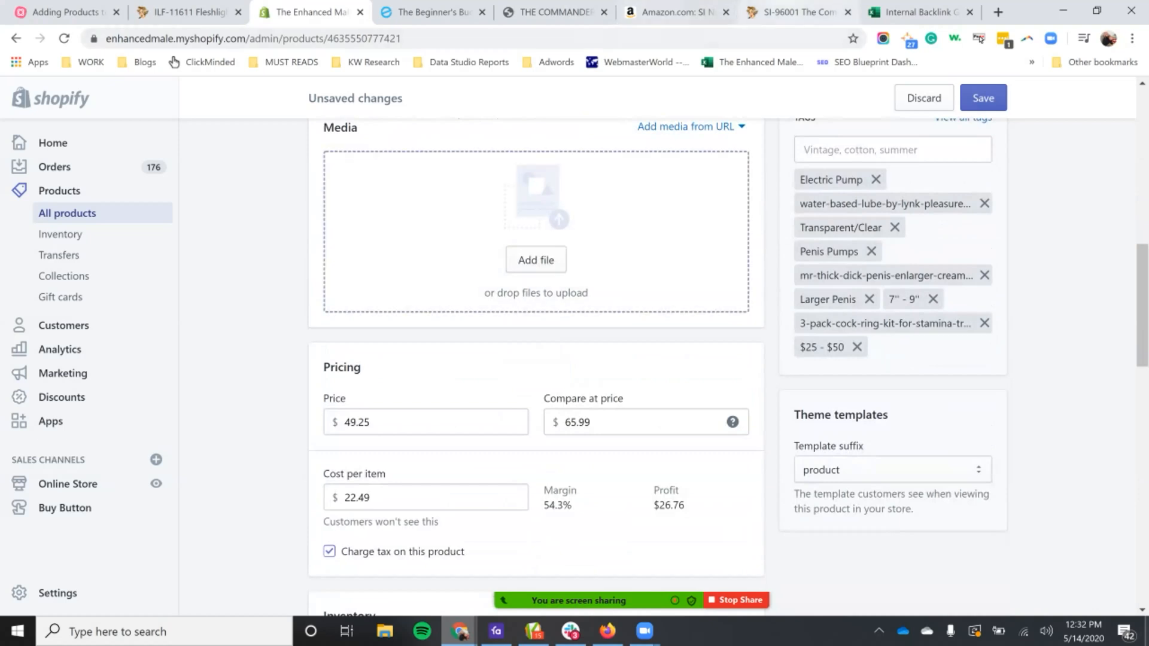
Step: Look up the Commander pump's supplier price on Honey's Place and set the product's cost per item to 73.50
{"action": "left_click", "coordinate": [799, 12]}
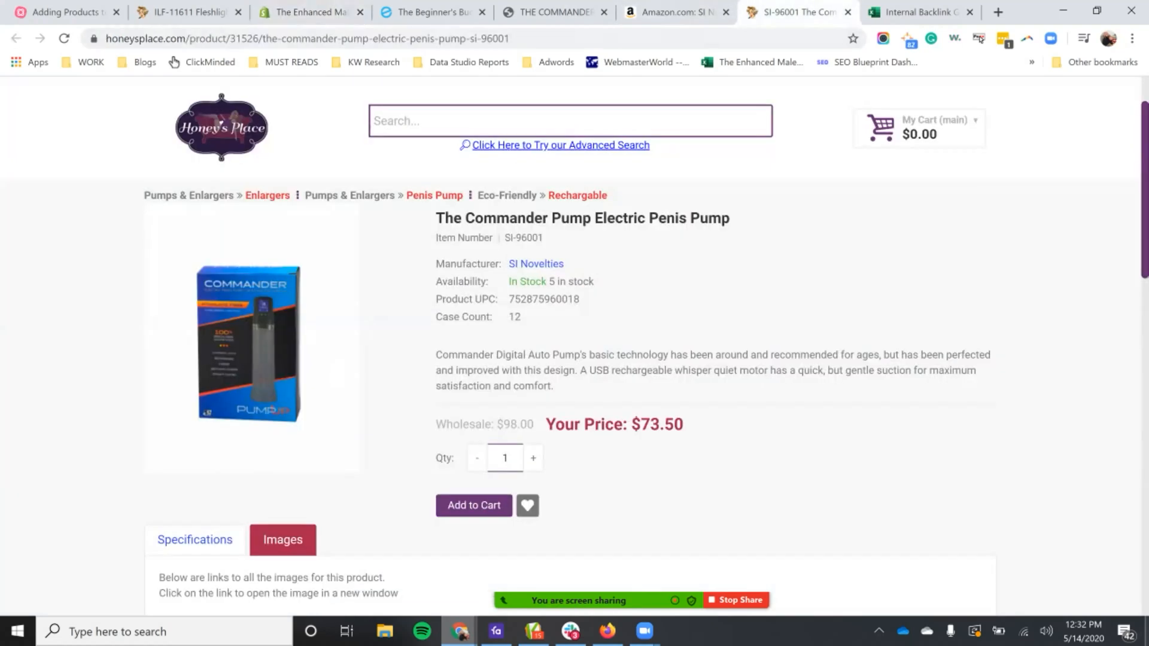
{"action": "left_click_drag", "start_coordinate": [547, 424], "coordinate": [694, 432]}
{"action": "left_click", "coordinate": [698, 442]}
{"action": "left_click_drag", "start_coordinate": [631, 424], "coordinate": [684, 425]}
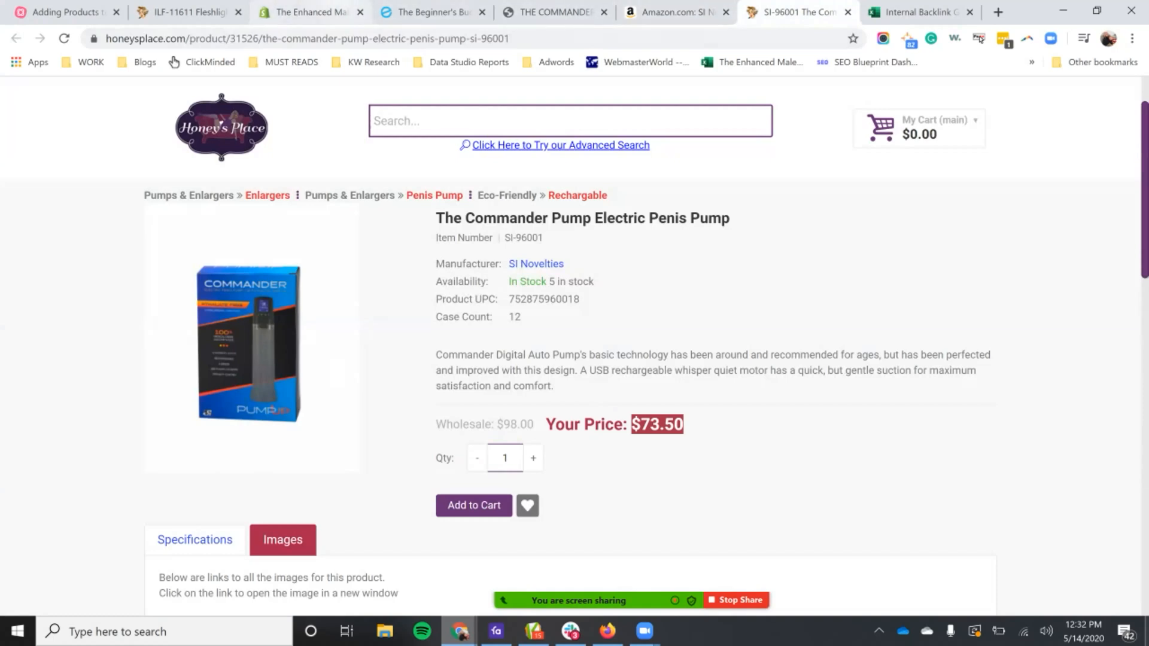
{"action": "left_click", "coordinate": [305, 12]}
{"action": "scroll", "coordinate": [599, 359], "scroll_direction": "down", "scroll_amount": 3}
{"action": "left_click_drag", "start_coordinate": [444, 373], "coordinate": [377, 328]}
{"action": "left_click", "coordinate": [383, 347]}
{"action": "key", "text": "ctrl+a"}
{"action": "type", "text": "73.50"}
{"action": "key", "text": "Tab"}
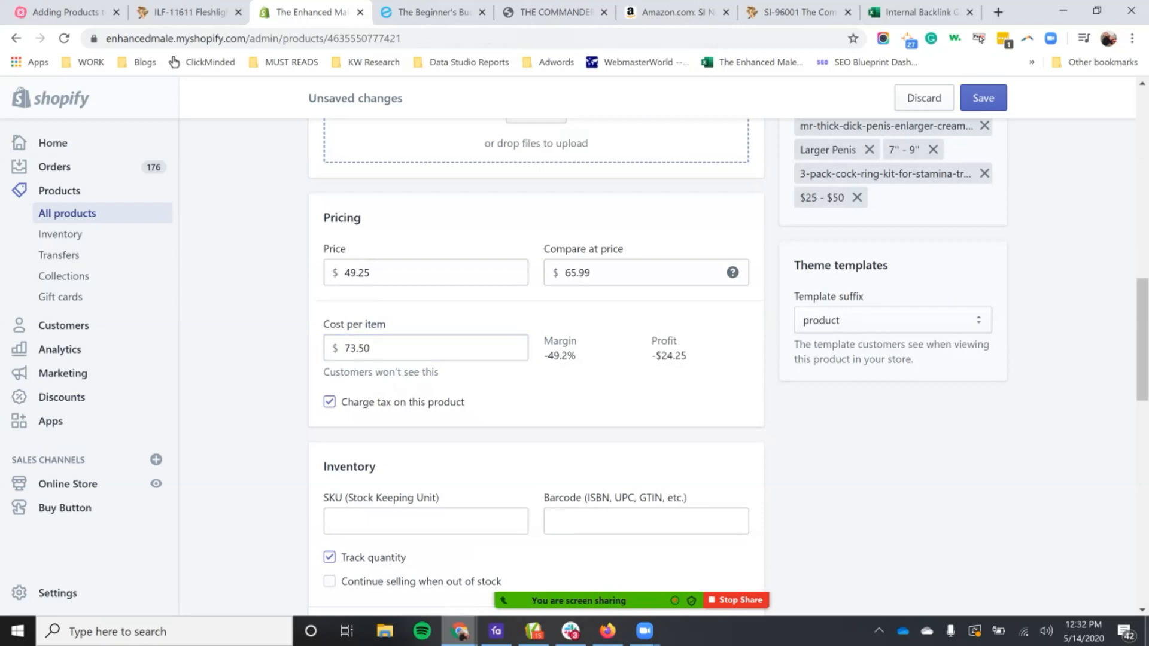
Step: Clear the compare-at price and the price copied from the duplicated listing
{"action": "double_click", "coordinate": [586, 273]}
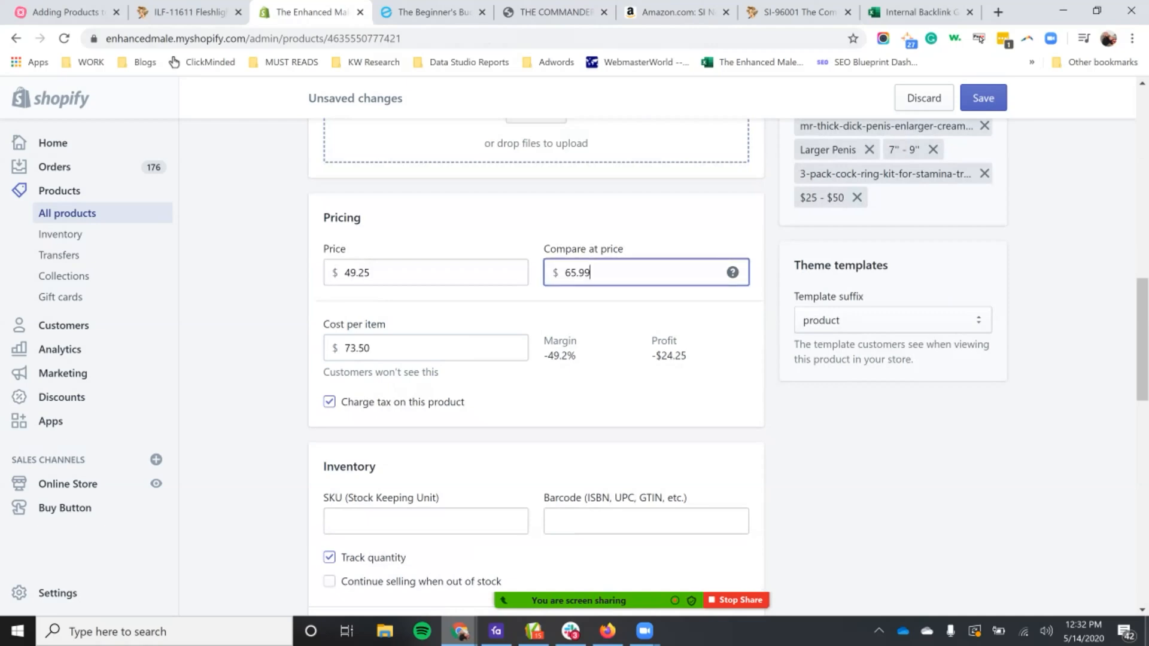
{"action": "key", "text": "BackSpace"}
{"action": "key", "text": "Tab"}
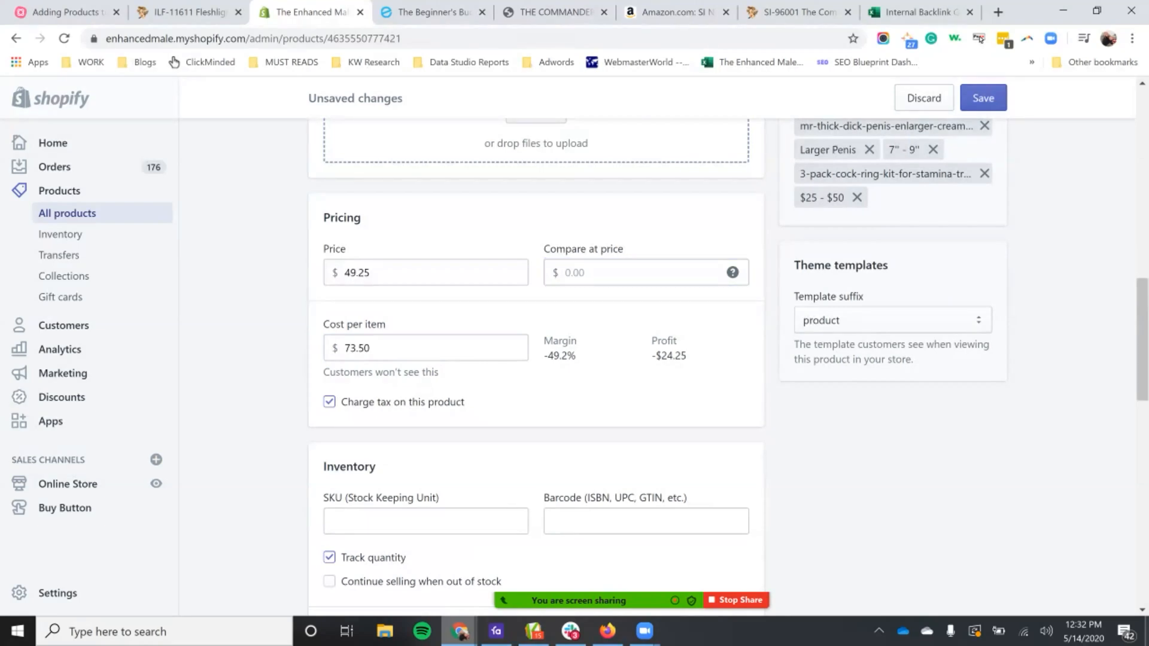
{"action": "double_click", "coordinate": [357, 272]}
{"action": "key", "text": "BackSpace"}
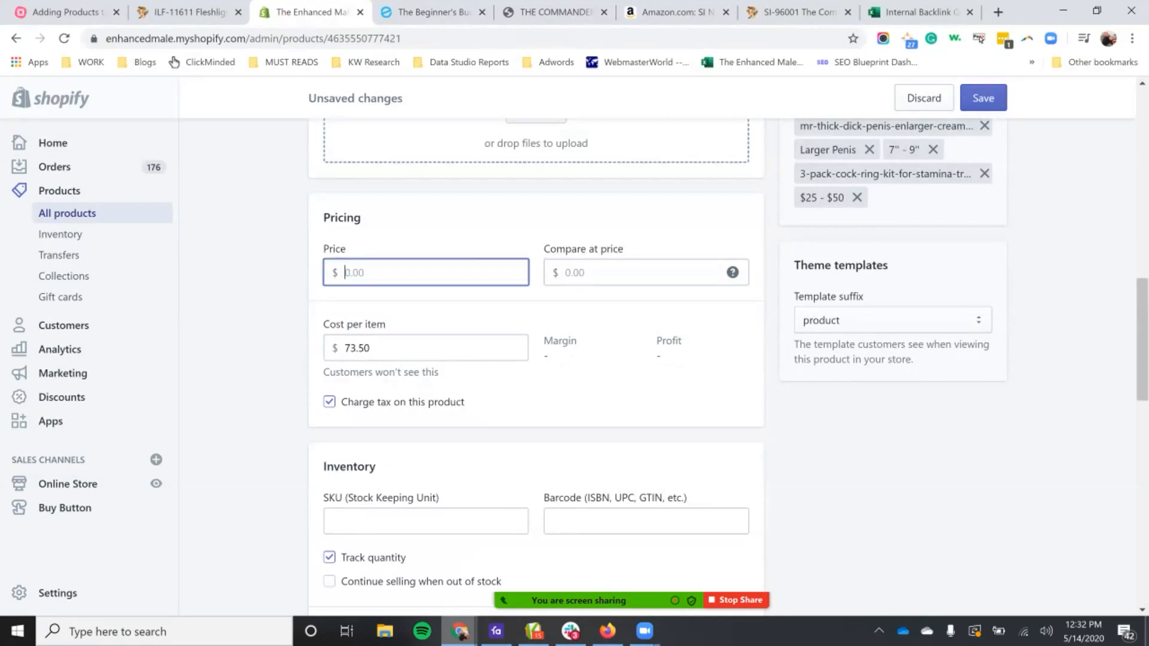
{"action": "key", "text": "Tab"}
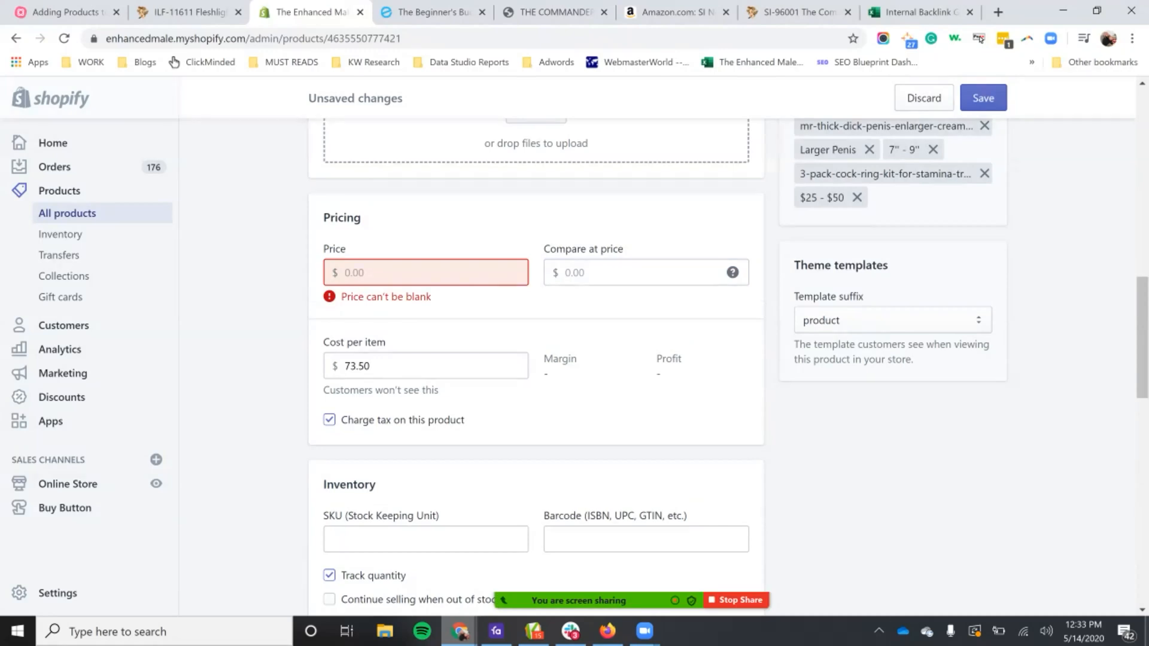
Step: Calculate 73.50 × 1.6 in Calculator, set the product's price to 117.60 and check its profit and margin
{"action": "key", "text": "XF86Calculator"}
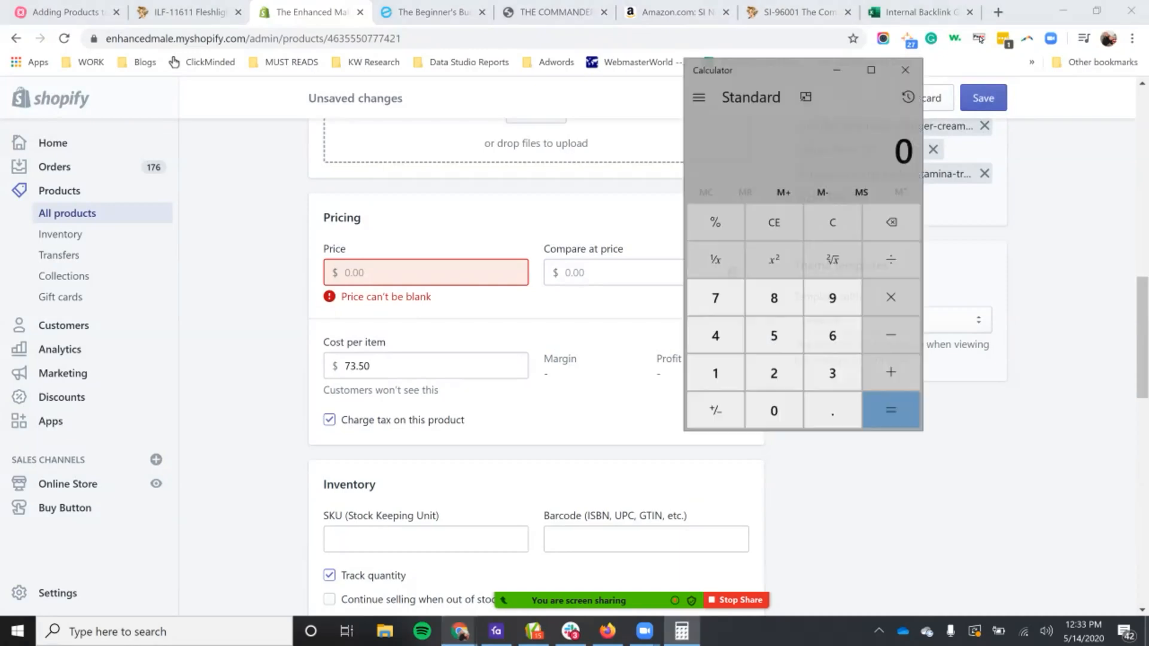
{"action": "type", "text": "73.5"}
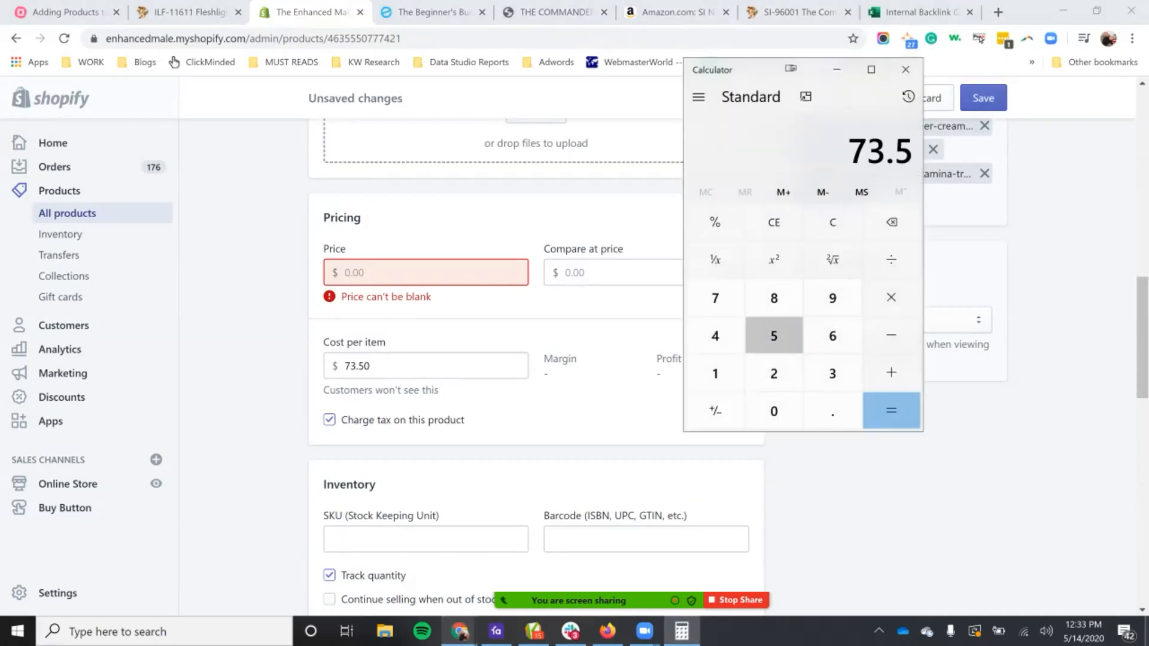
{"action": "type", "text": "0*1.6"}
{"action": "key", "text": "Return"}
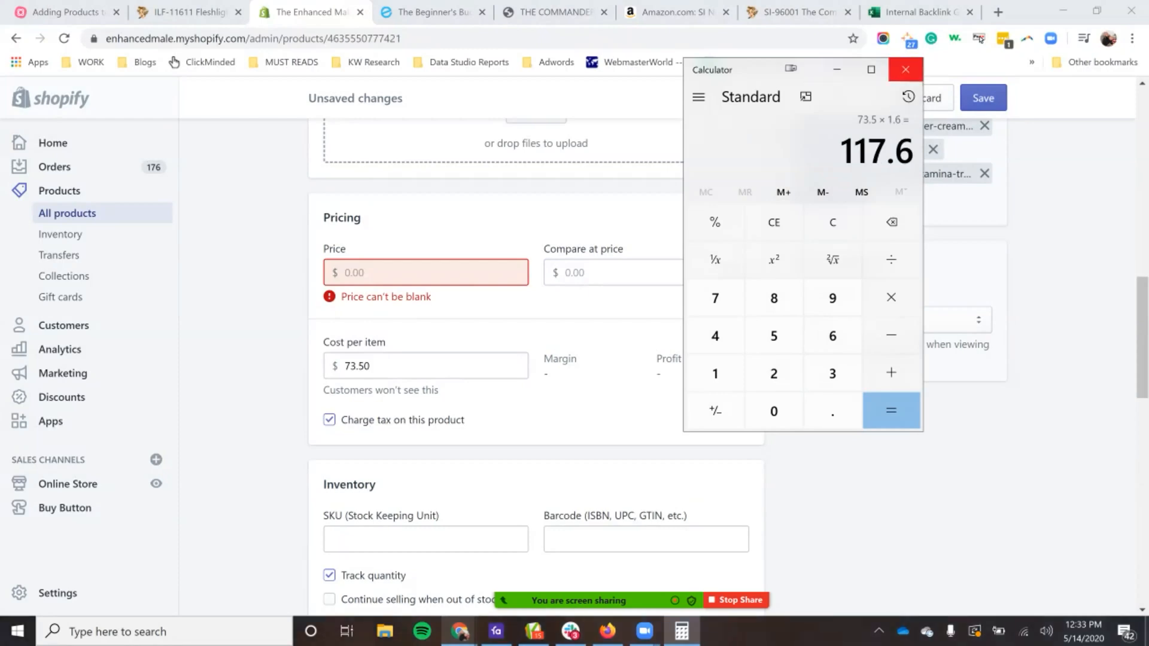
{"action": "left_click", "coordinate": [906, 69]}
{"action": "left_click", "coordinate": [426, 272]}
{"action": "type", "text": "117.60"}
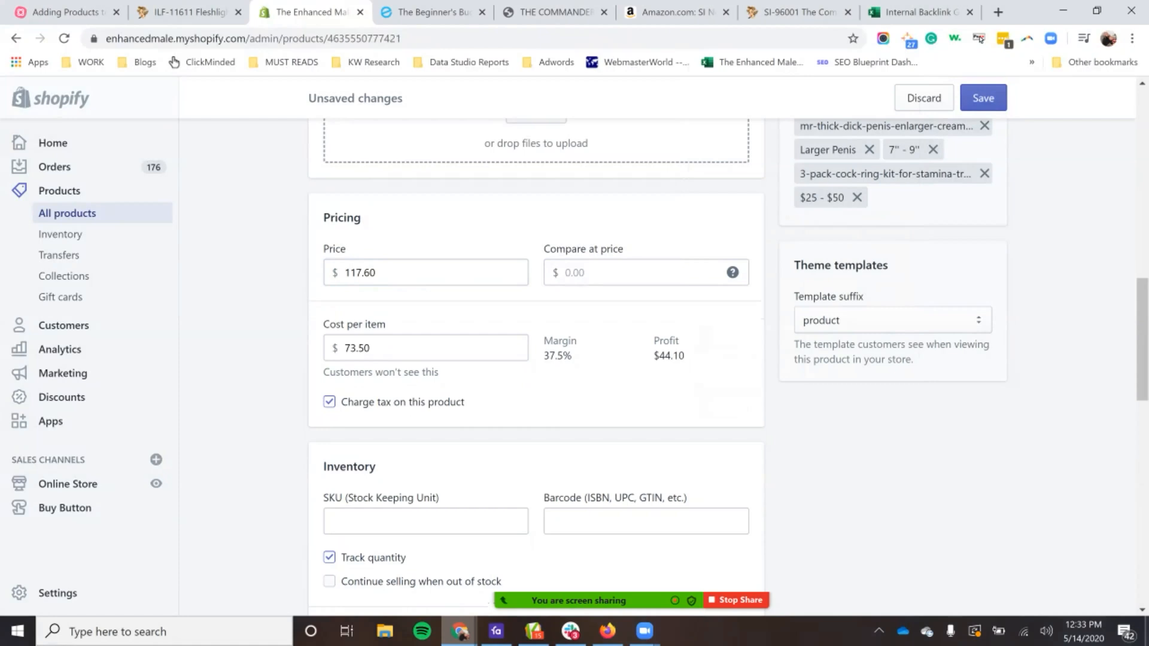
{"action": "double_click", "coordinate": [359, 272]}
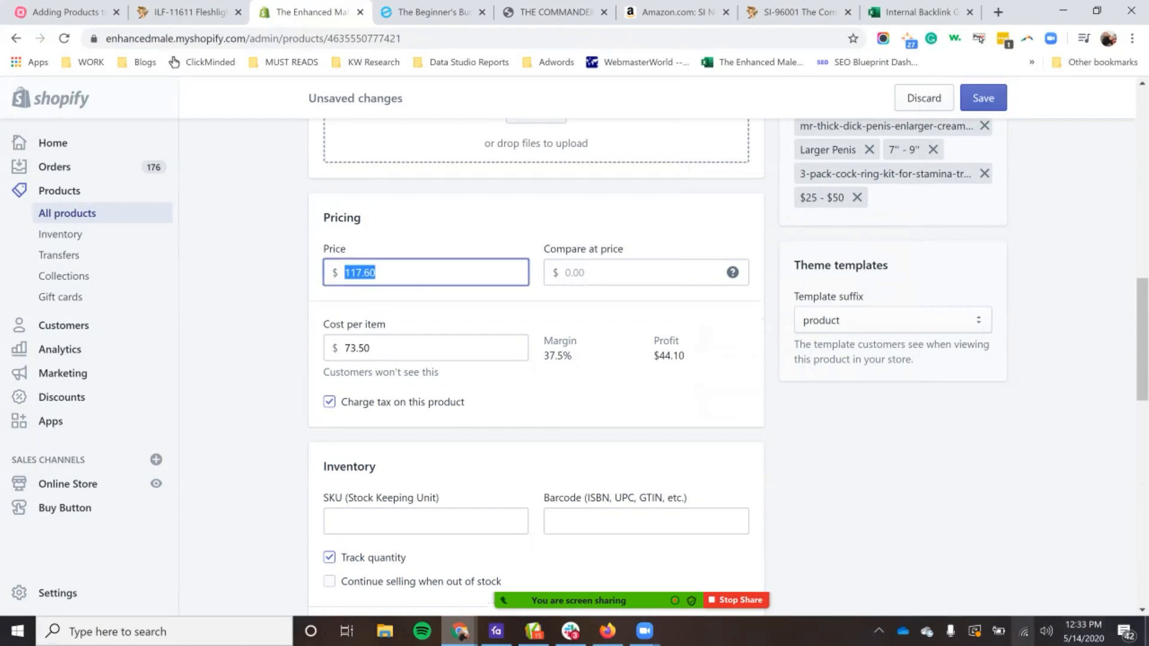
{"action": "double_click", "coordinate": [666, 341]}
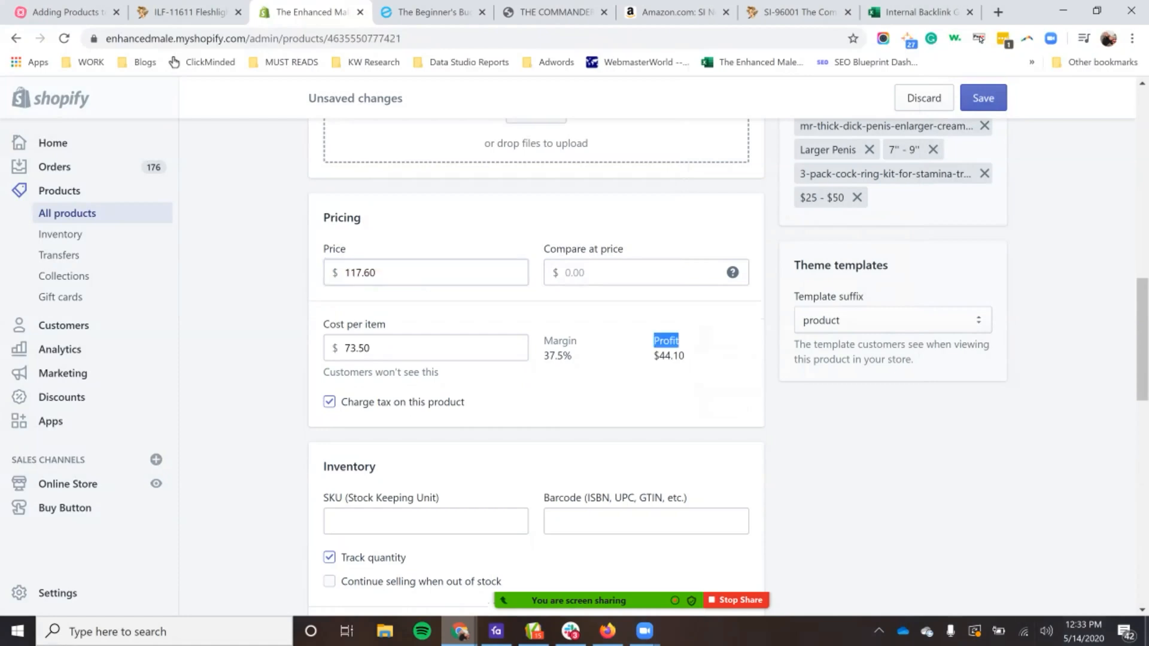
{"action": "double_click", "coordinate": [560, 341]}
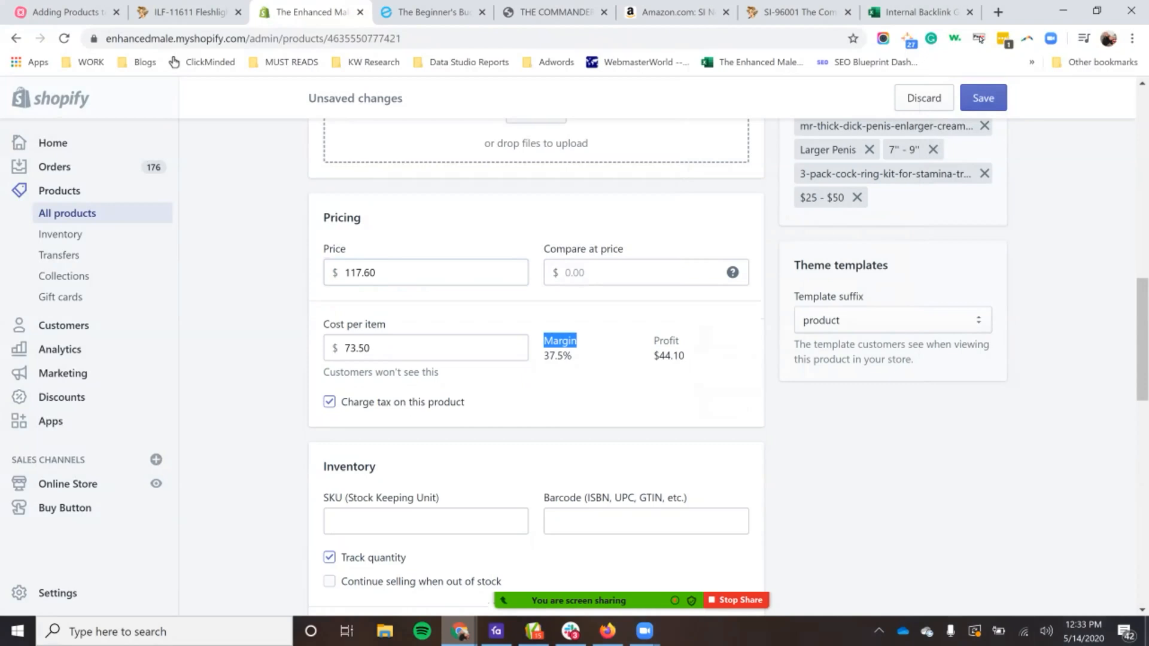
Step: Set the Commander pump's price to 146.50
{"action": "double_click", "coordinate": [359, 272]}
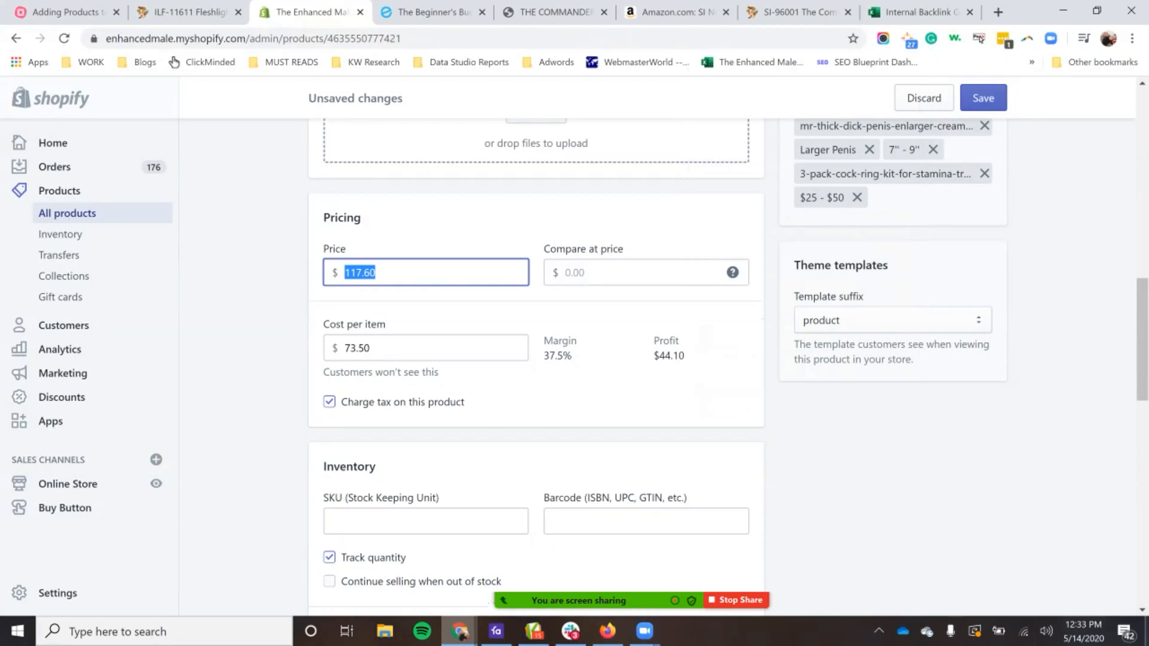
{"action": "type", "text": "146"}
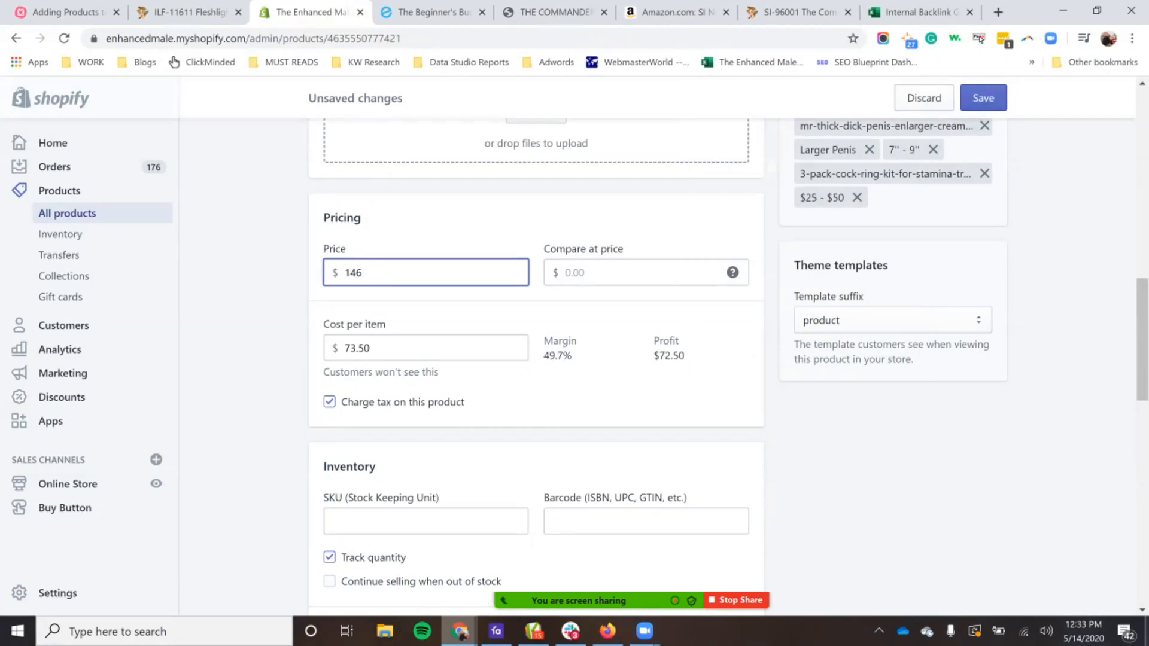
{"action": "key", "text": "Tab"}
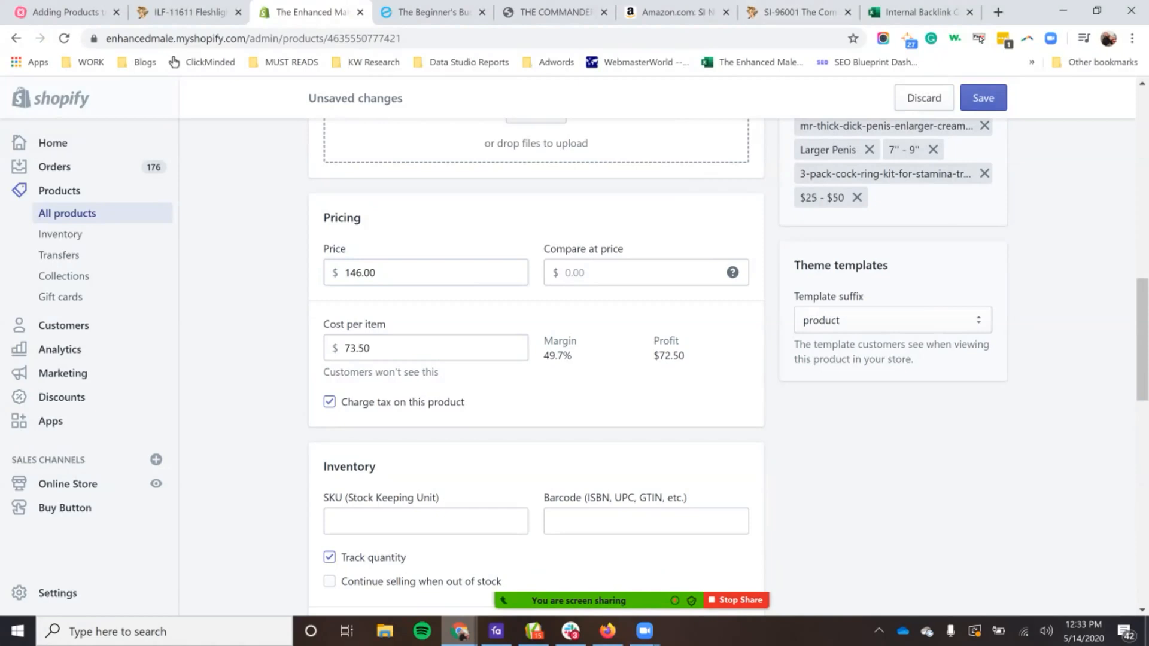
{"action": "left_click", "coordinate": [377, 272]}
{"action": "key", "text": "BackSpace"}
{"action": "key", "text": "BackSpace"}
{"action": "type", "text": "50"}
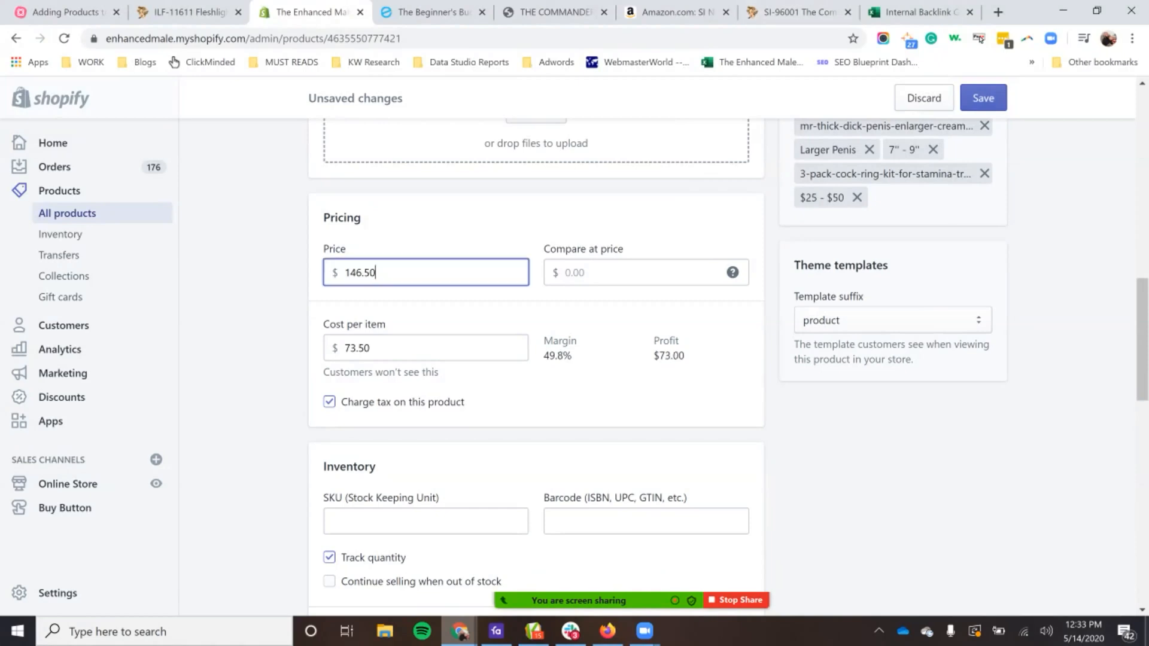
{"action": "key", "text": "Tab"}
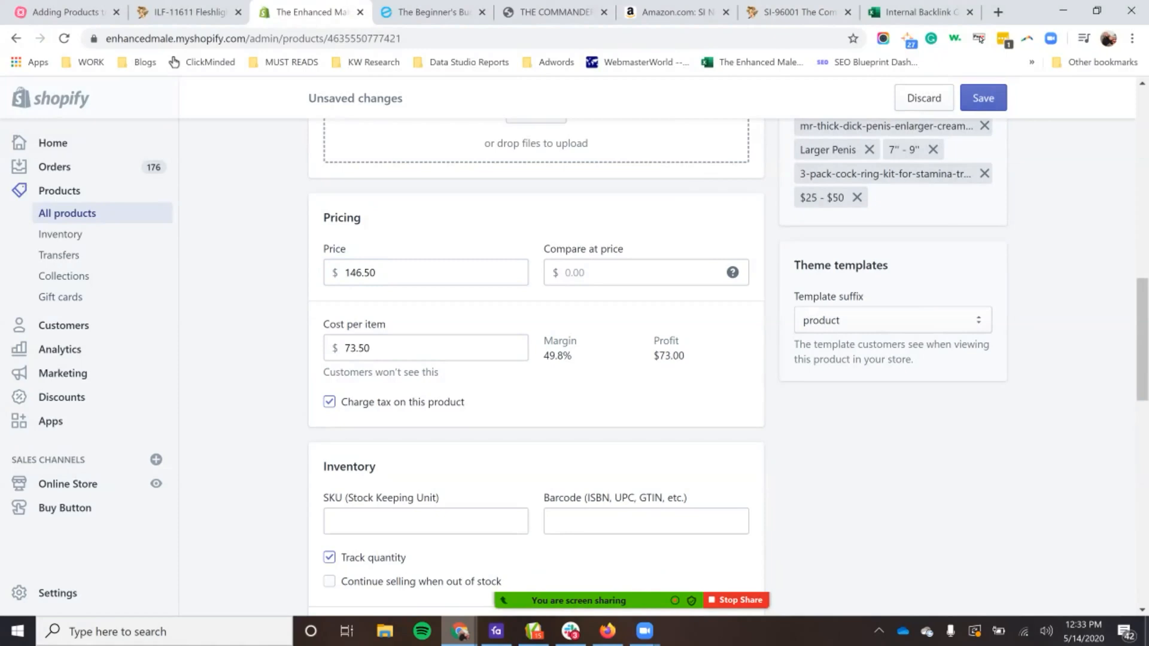
Step: Check the $25 - $50 price range tag and open the Penis Pumps collection on the Enhanced Male storefront
{"action": "scroll", "coordinate": [536, 359], "scroll_direction": "up", "scroll_amount": 3}
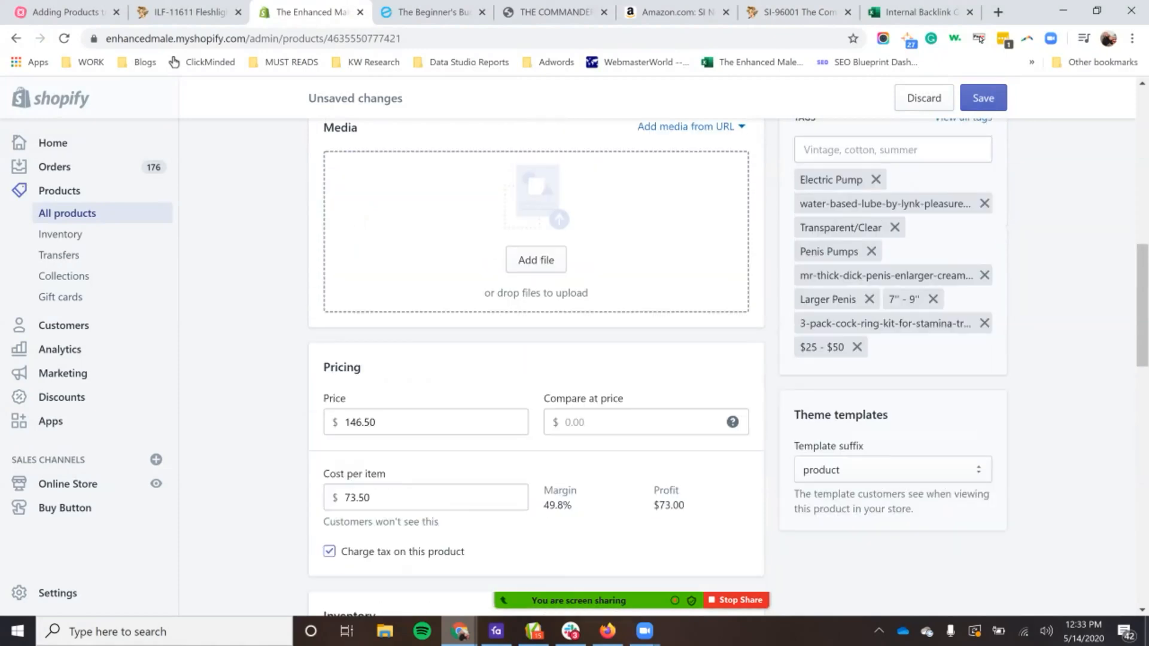
{"action": "mouse_move", "coordinate": [800, 347]}
{"action": "left_mouse_down"}
{"action": "mouse_move", "coordinate": [843, 347]}
{"action": "mouse_move", "coordinate": [799, 347]}
{"action": "left_mouse_up"}
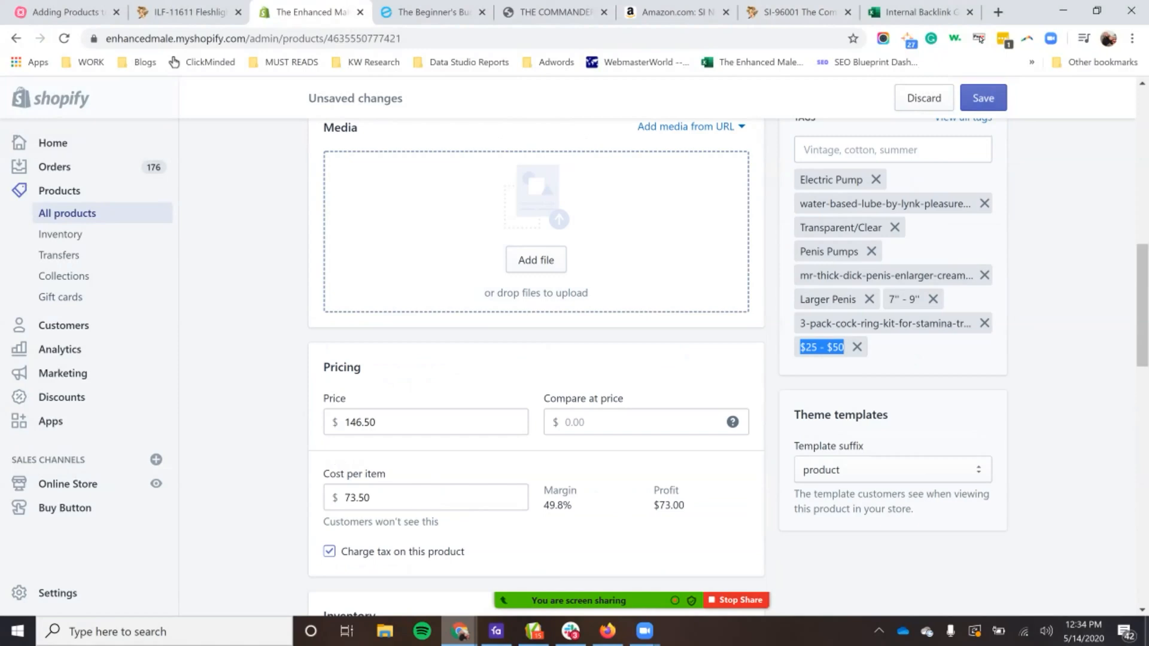
{"action": "left_click", "coordinate": [434, 12]}
{"action": "scroll", "coordinate": [574, 359], "scroll_direction": "up", "scroll_amount": 10}
{"action": "scroll", "coordinate": [574, 359], "scroll_direction": "down", "scroll_amount": 1}
{"action": "scroll", "coordinate": [574, 359], "scroll_direction": "up", "scroll_amount": 1}
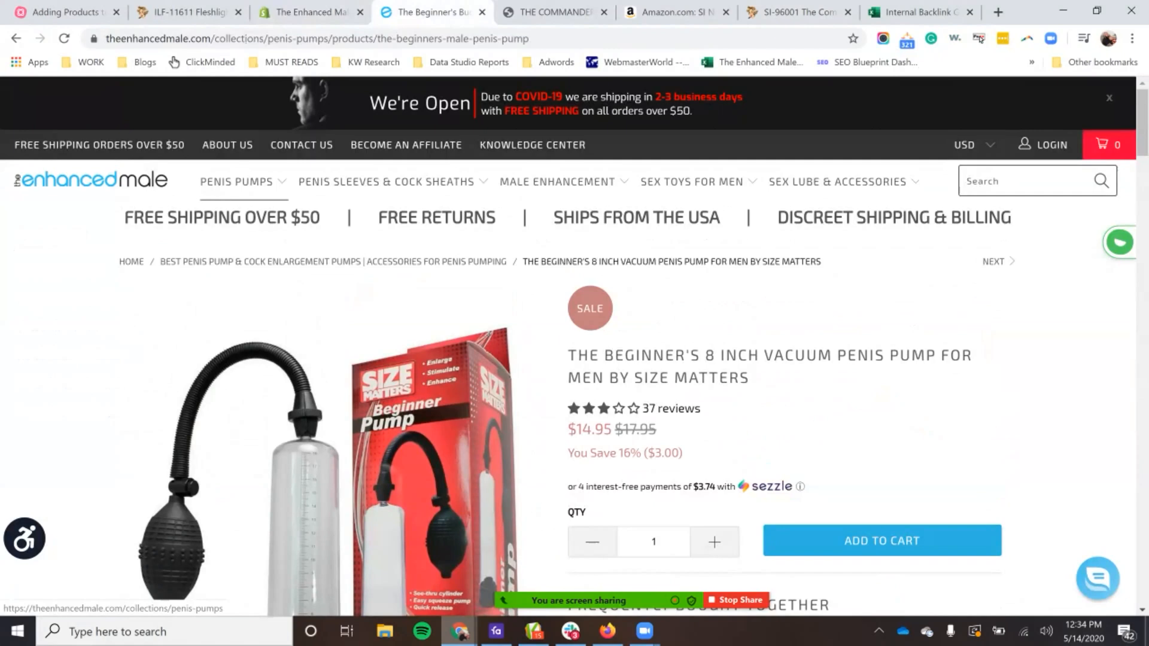
{"action": "left_click", "coordinate": [245, 182]}
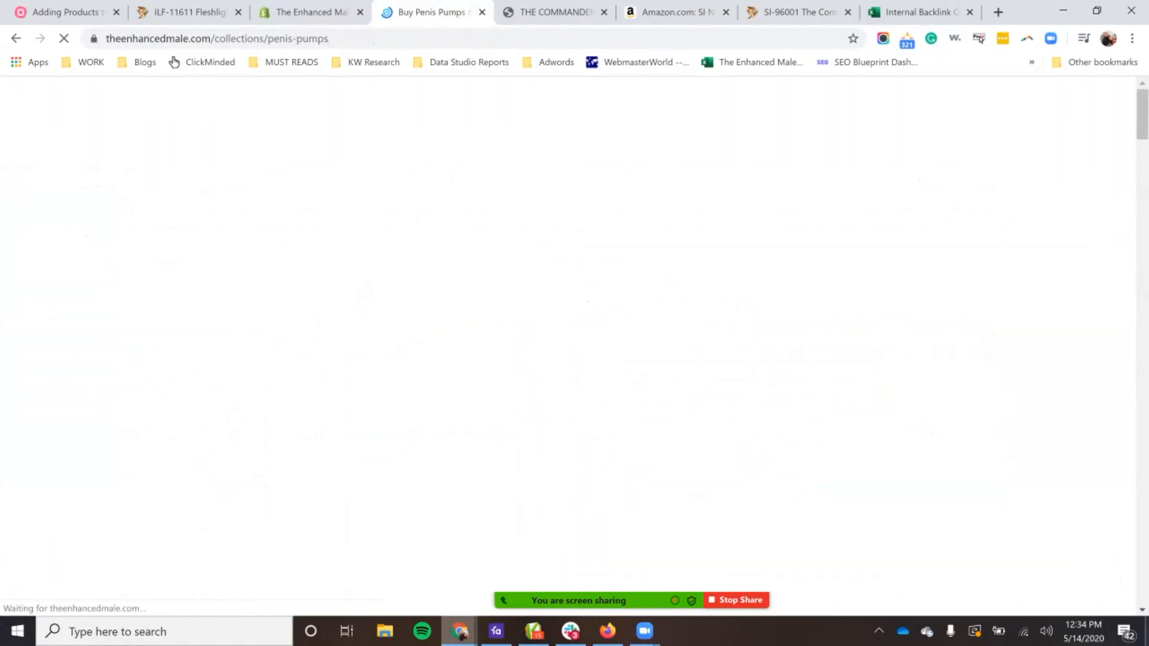
Step: Filter the Penis Pumps collection by the Standard Pump type, look through the matching products and clear the filter
{"action": "scroll", "coordinate": [197, 383], "scroll_direction": "down", "scroll_amount": 1}
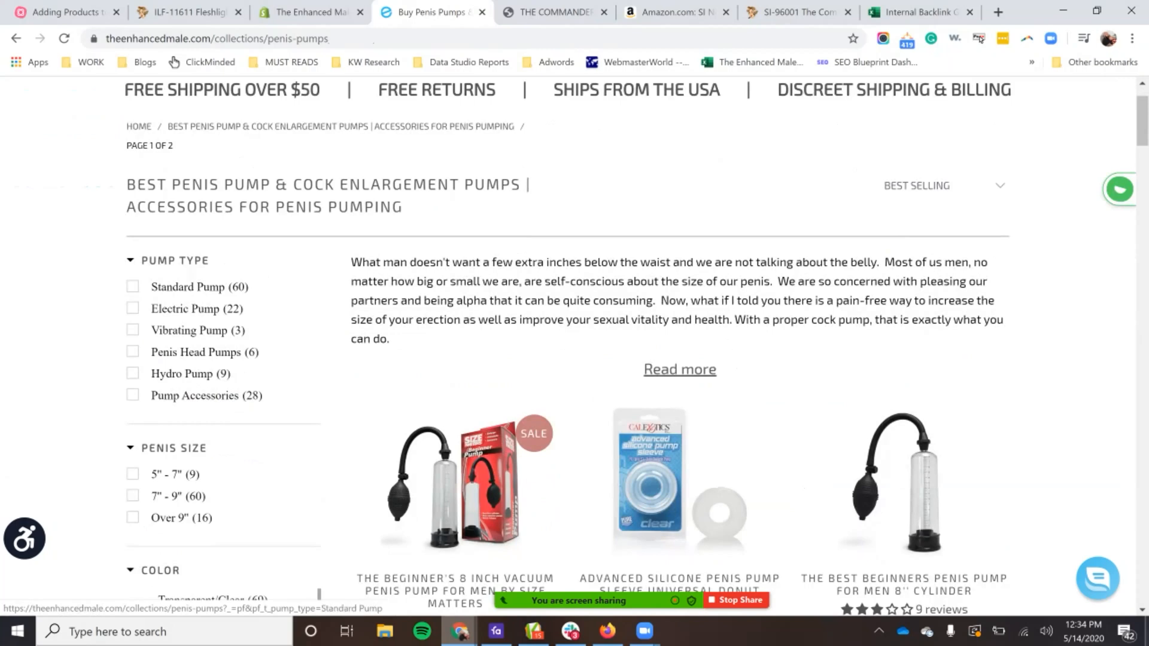
{"action": "left_click", "coordinate": [179, 287]}
{"action": "scroll", "coordinate": [707, 289], "scroll_direction": "down", "scroll_amount": 7}
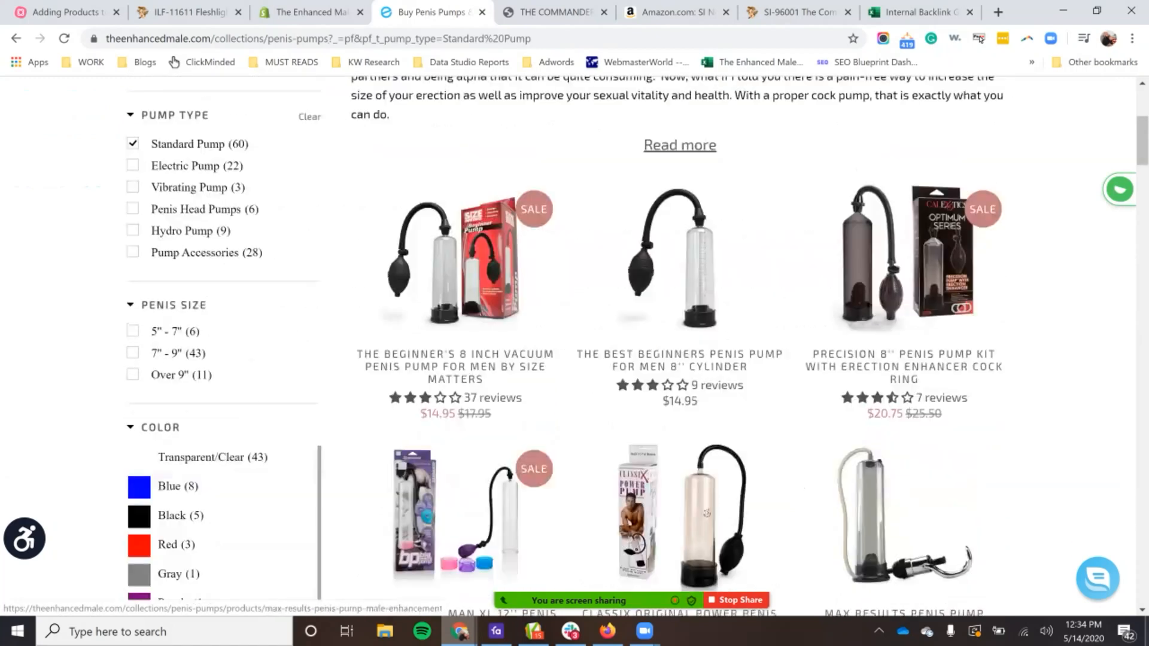
{"action": "scroll", "coordinate": [707, 289], "scroll_direction": "down", "scroll_amount": 5}
{"action": "scroll", "coordinate": [707, 289], "scroll_direction": "up", "scroll_amount": 15}
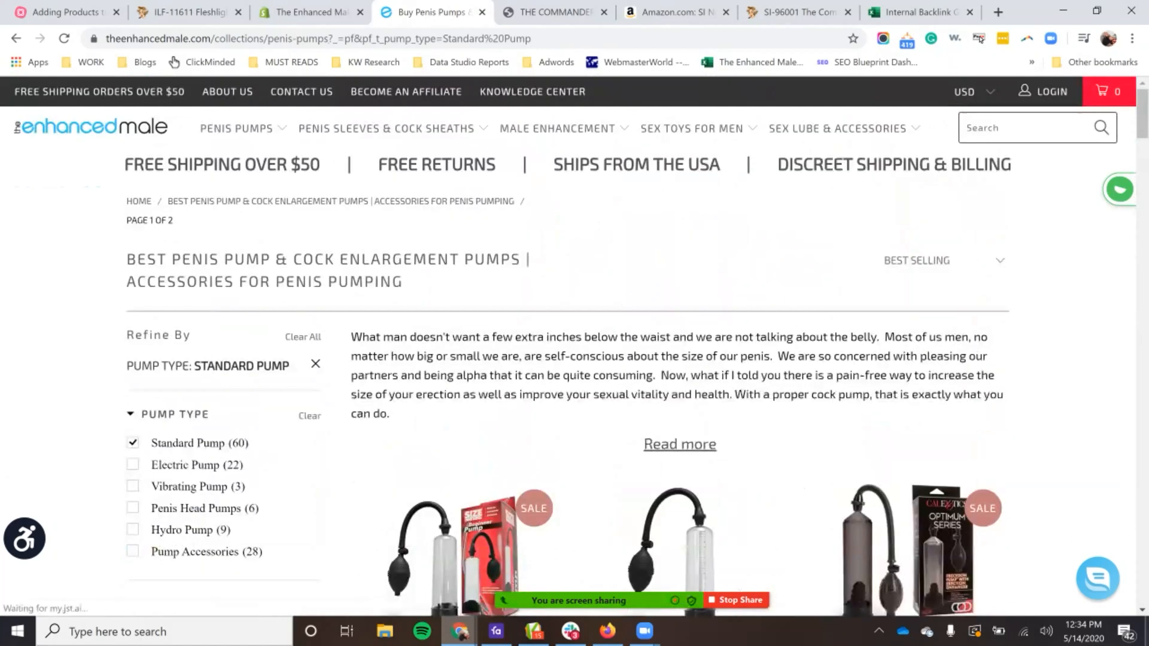
{"action": "left_click", "coordinate": [188, 443]}
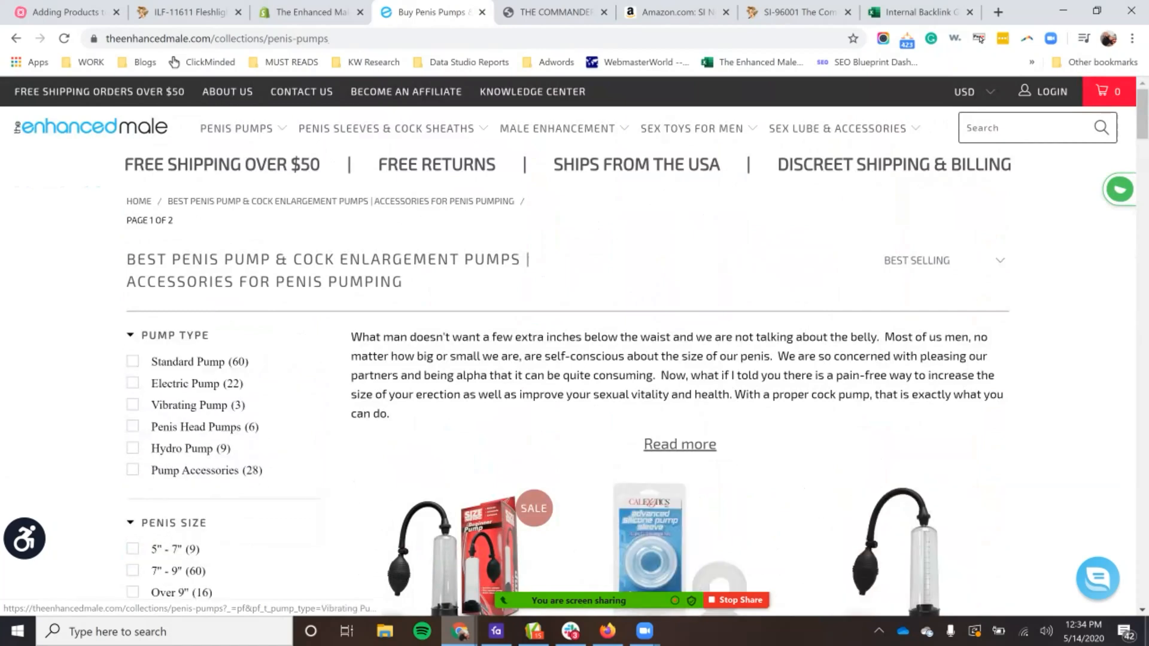
Step: Review the collection's size, color, brand and price filters and compare the price ranges with the product's price in Shopify
{"action": "scroll", "coordinate": [179, 421], "scroll_direction": "down", "scroll_amount": 2}
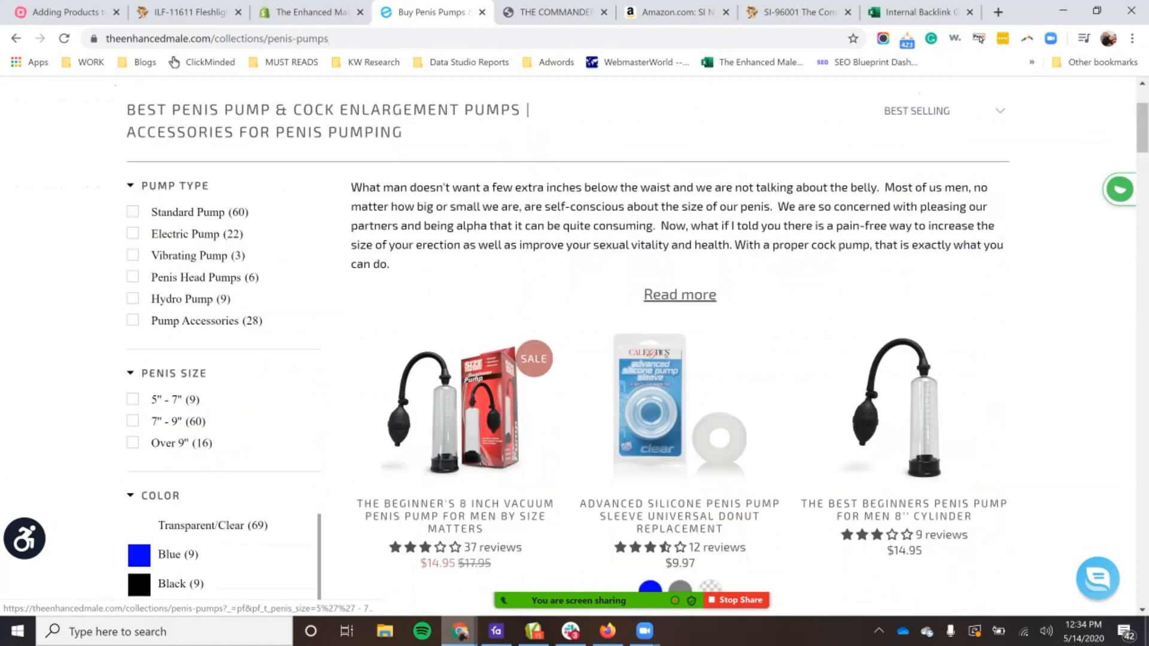
{"action": "scroll", "coordinate": [179, 388], "scroll_direction": "down", "scroll_amount": 2}
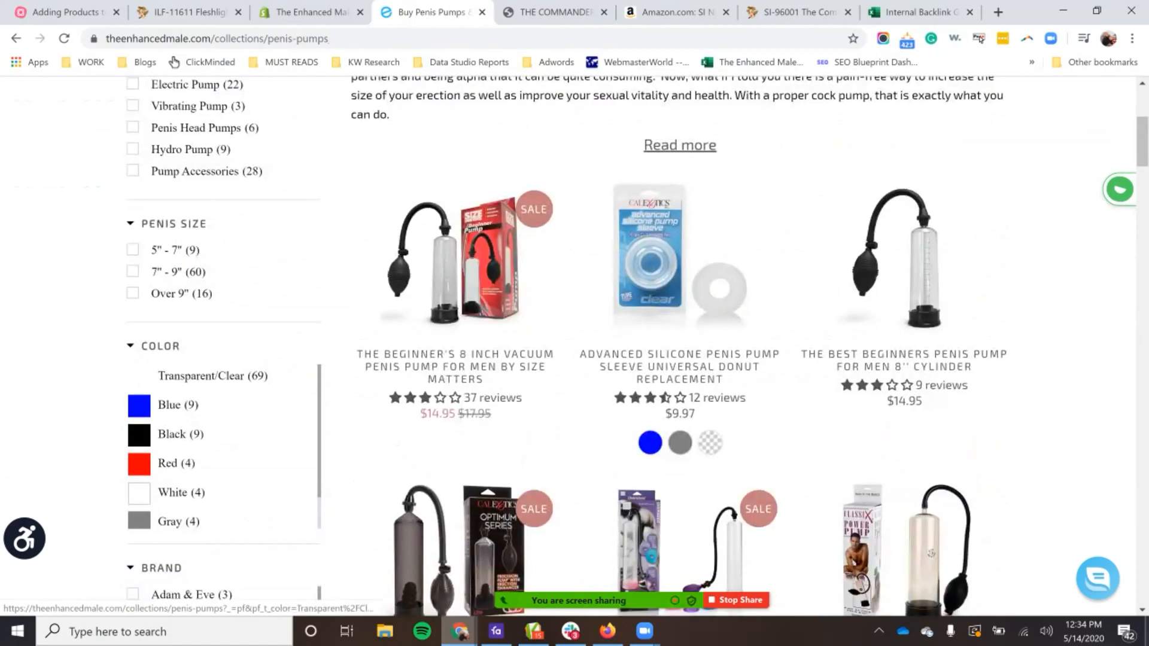
{"action": "scroll", "coordinate": [179, 419], "scroll_direction": "down", "scroll_amount": 5}
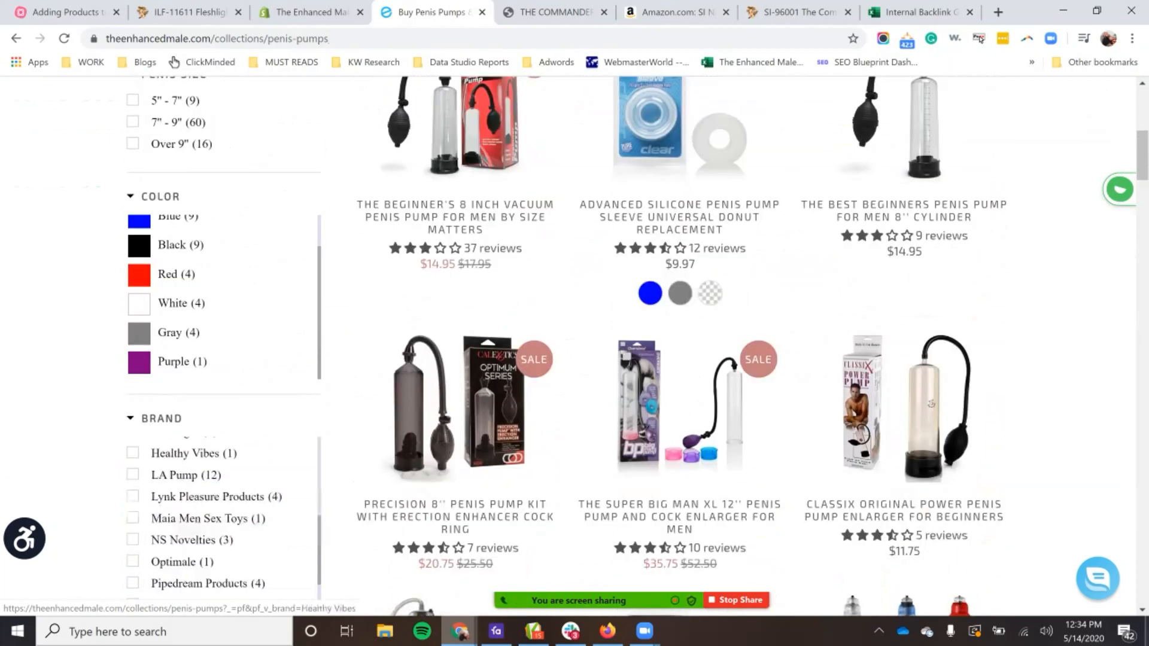
{"action": "scroll", "coordinate": [179, 453], "scroll_direction": "down", "scroll_amount": 4}
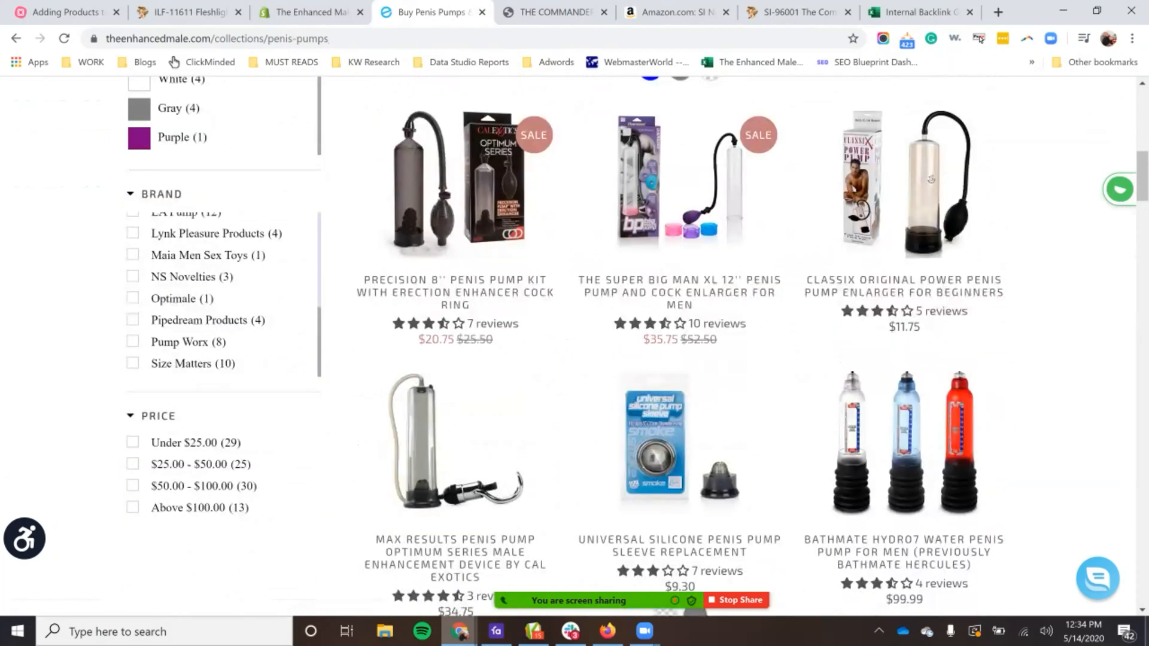
{"action": "left_click", "coordinate": [305, 12]}
{"action": "mouse_move", "coordinate": [645, 631]}
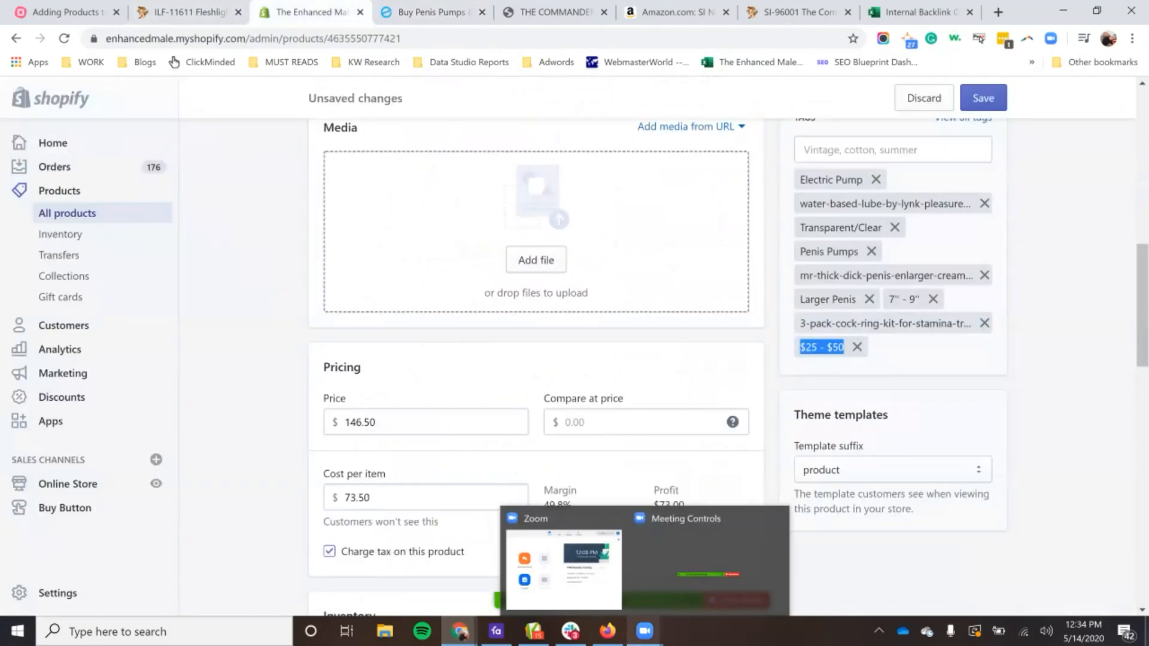
{"action": "left_click", "coordinate": [424, 421]}
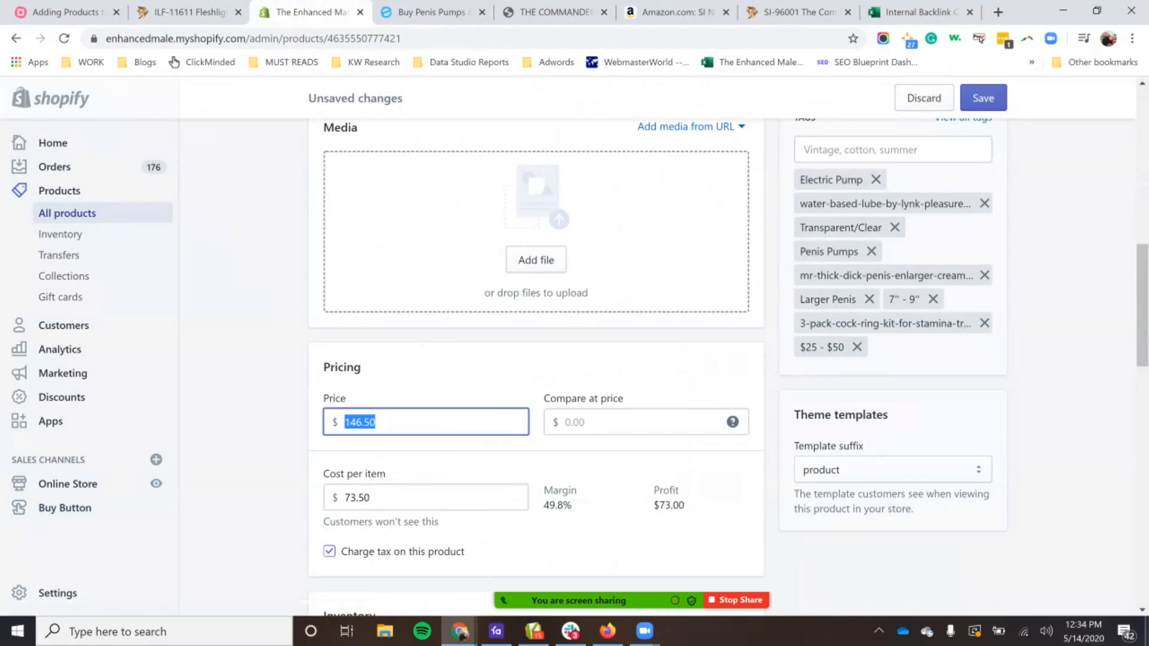
Step: Filter the storefront's Penis Pumps collection to the Above $100.00 price range and look through the matching products
{"action": "left_click", "coordinate": [431, 12]}
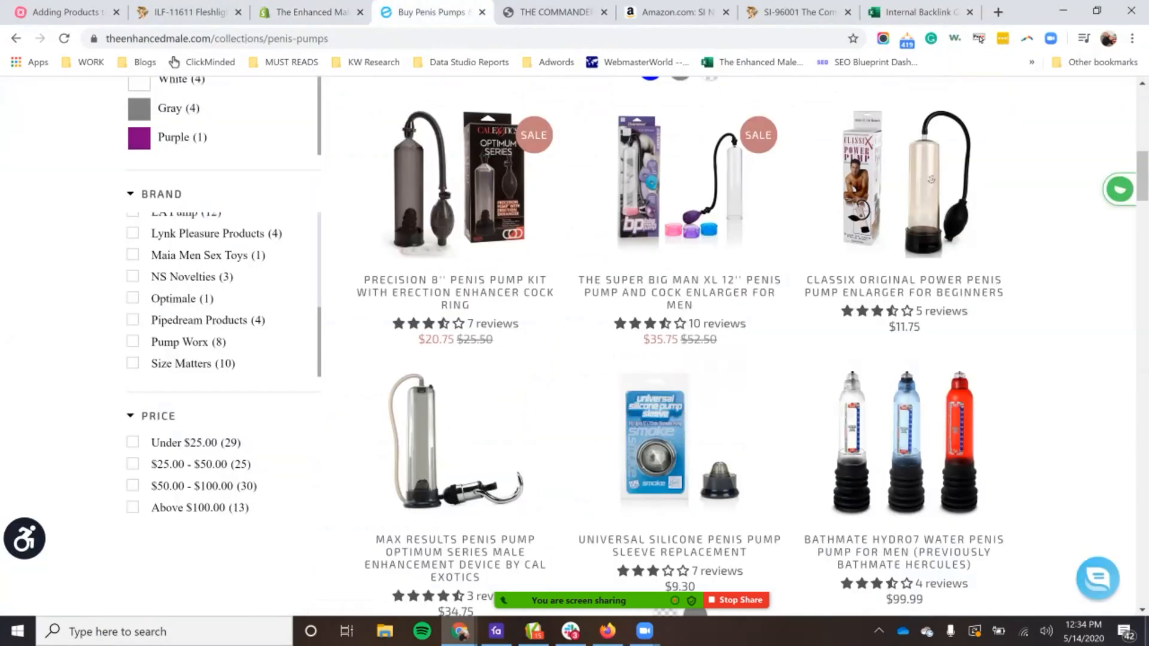
{"action": "left_click", "coordinate": [133, 507]}
{"action": "mouse_move", "coordinate": [644, 632]}
{"action": "scroll", "coordinate": [634, 371], "scroll_direction": "down", "scroll_amount": 3}
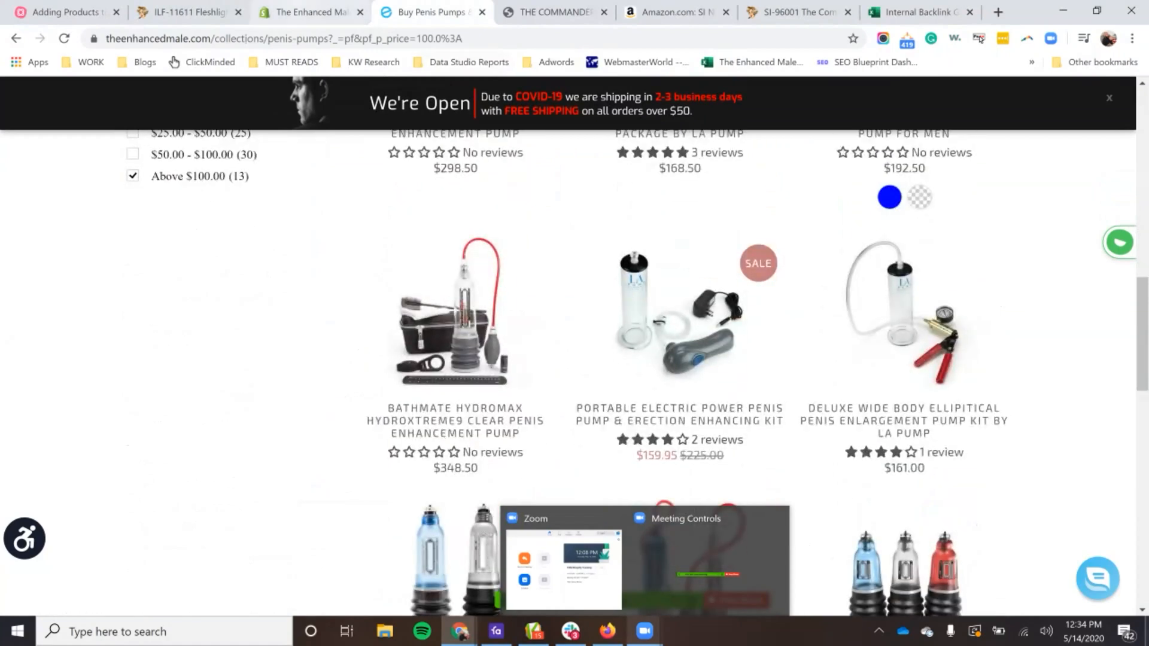
Step: Replace the "$25 - $50" tag with the existing "$100 +" tag on the Commander pump's Shopify listing
{"action": "left_click", "coordinate": [309, 12]}
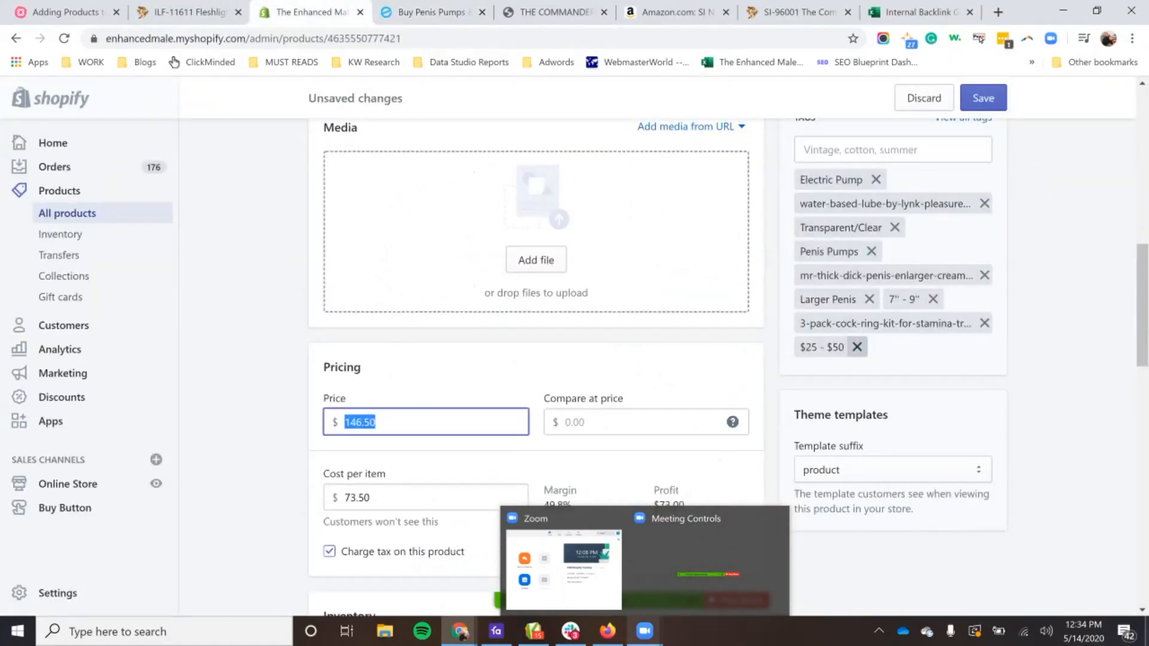
{"action": "left_click", "coordinate": [857, 347]}
{"action": "left_click", "coordinate": [891, 149]}
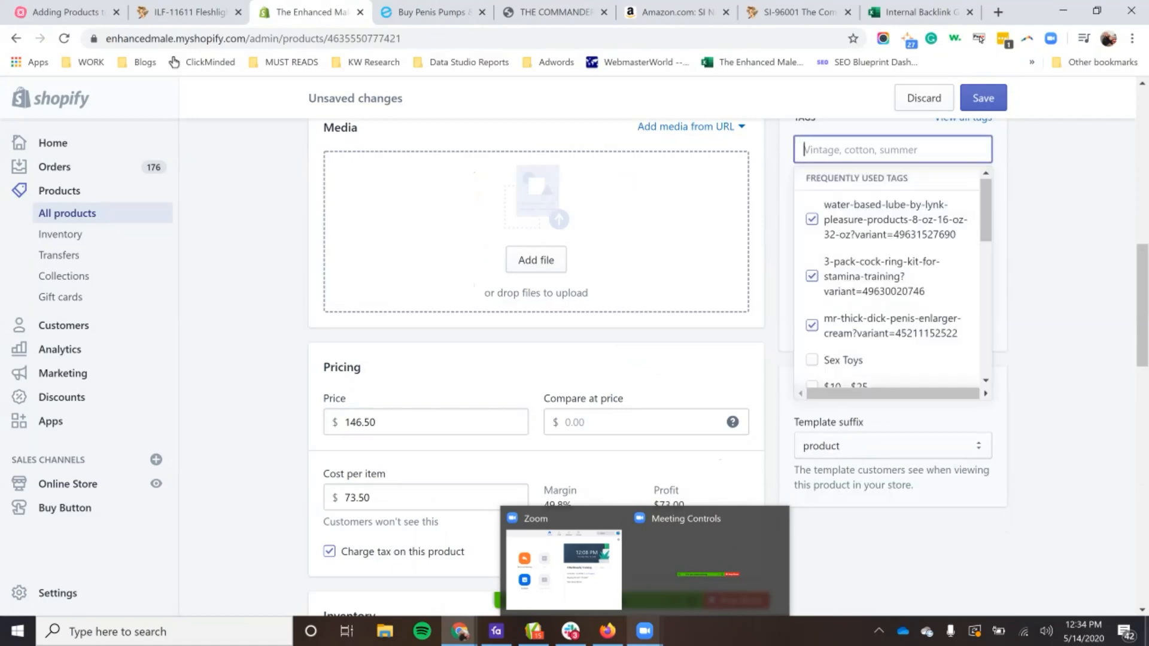
{"action": "type", "text": "$"}
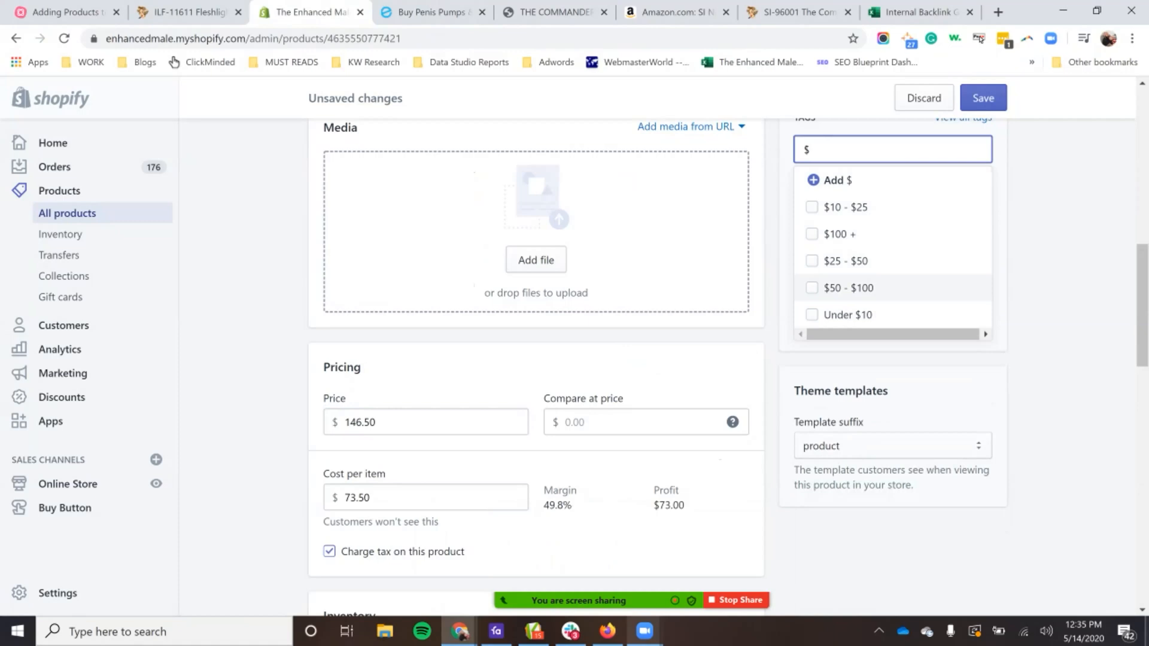
{"action": "left_click", "coordinate": [839, 234]}
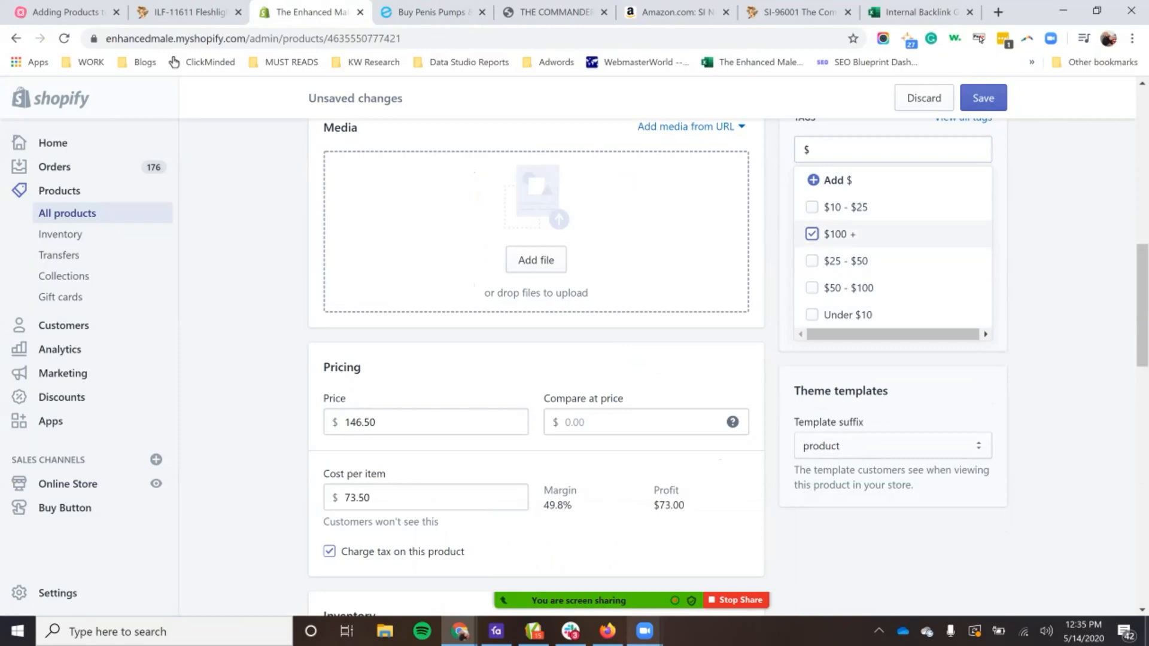
{"action": "key", "text": "Escape"}
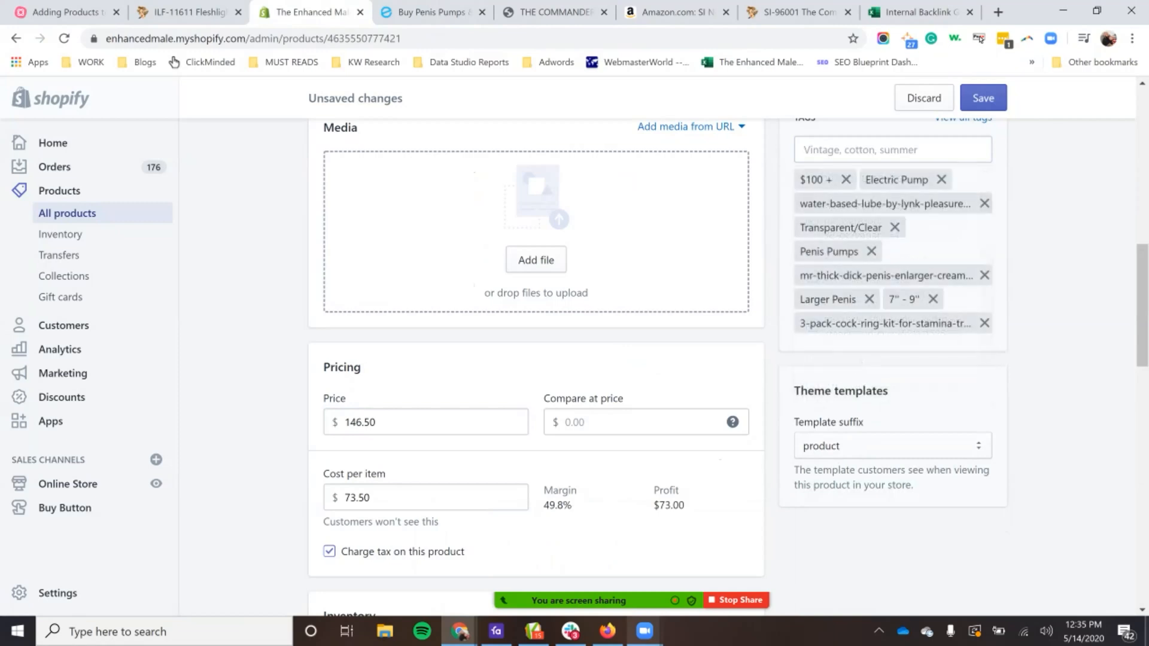
{"action": "scroll", "coordinate": [729, 368], "scroll_direction": "down", "scroll_amount": 3}
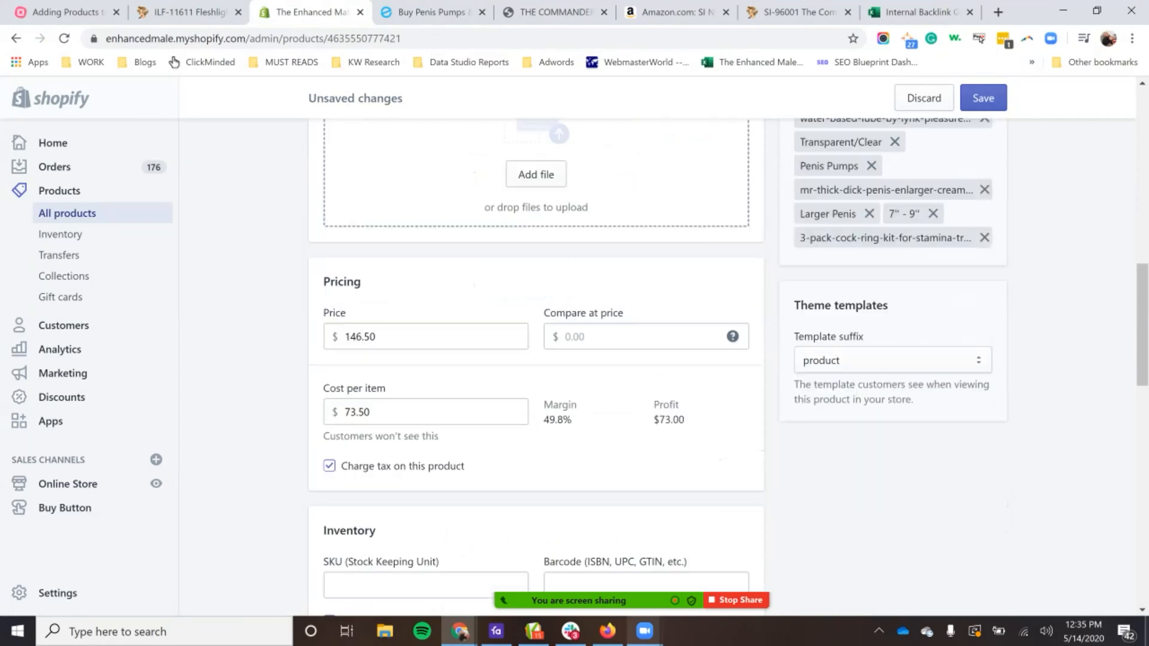
{"action": "scroll", "coordinate": [729, 368], "scroll_direction": "down", "scroll_amount": 1}
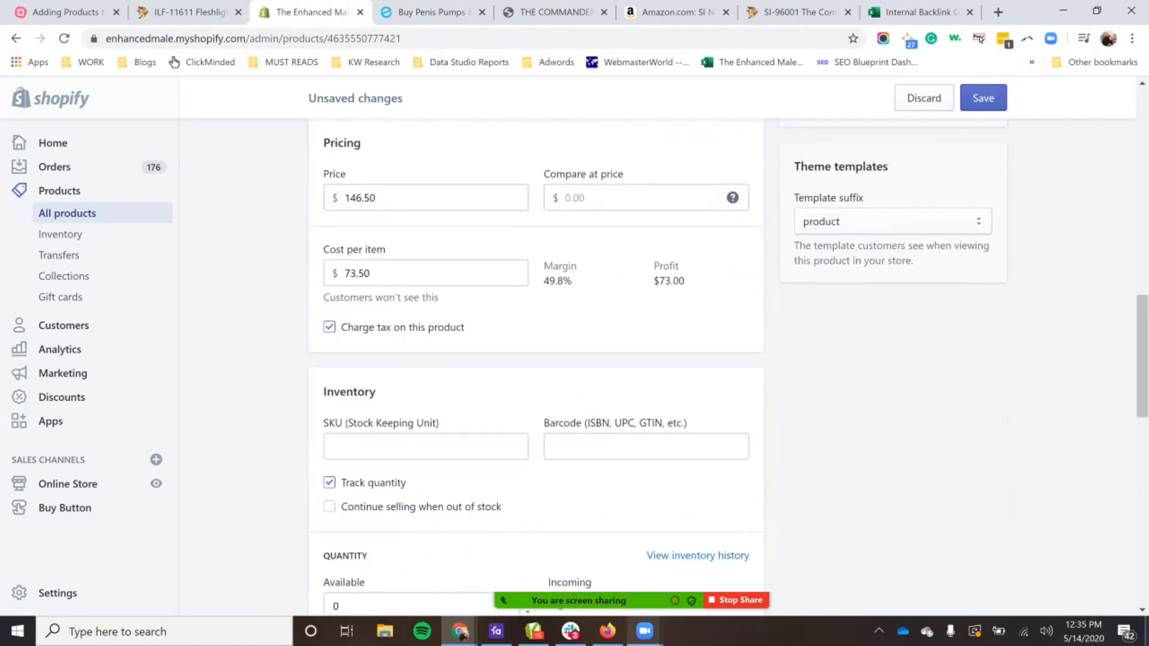
Step: Set the SKU to "SI-96001-EM", using the item number from the Honey's Place product page plus the suffix "-EM"
{"action": "left_click", "coordinate": [426, 446]}
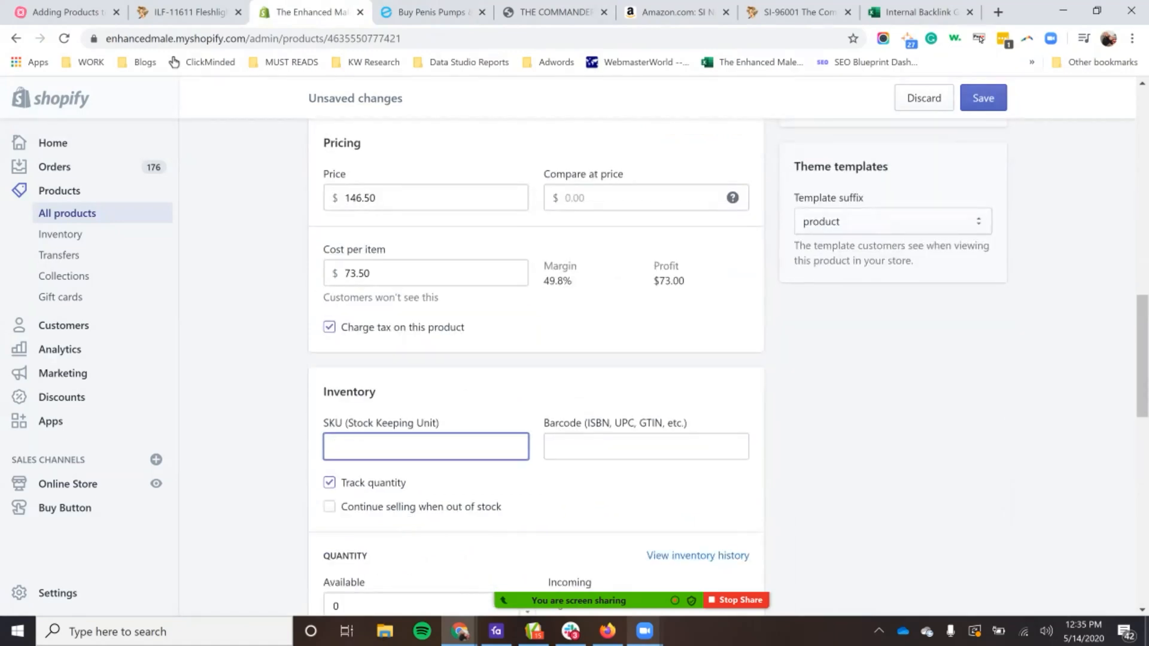
{"action": "left_click", "coordinate": [555, 12]}
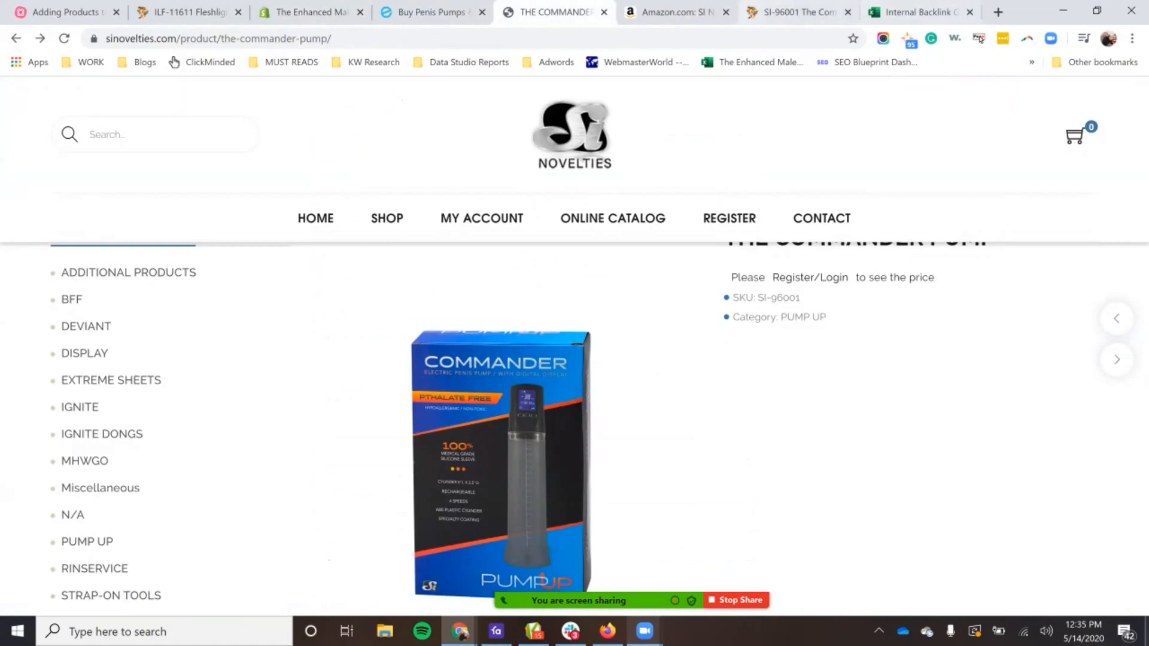
{"action": "left_click", "coordinate": [604, 12]}
{"action": "key", "text": "ctrl+Tab"}
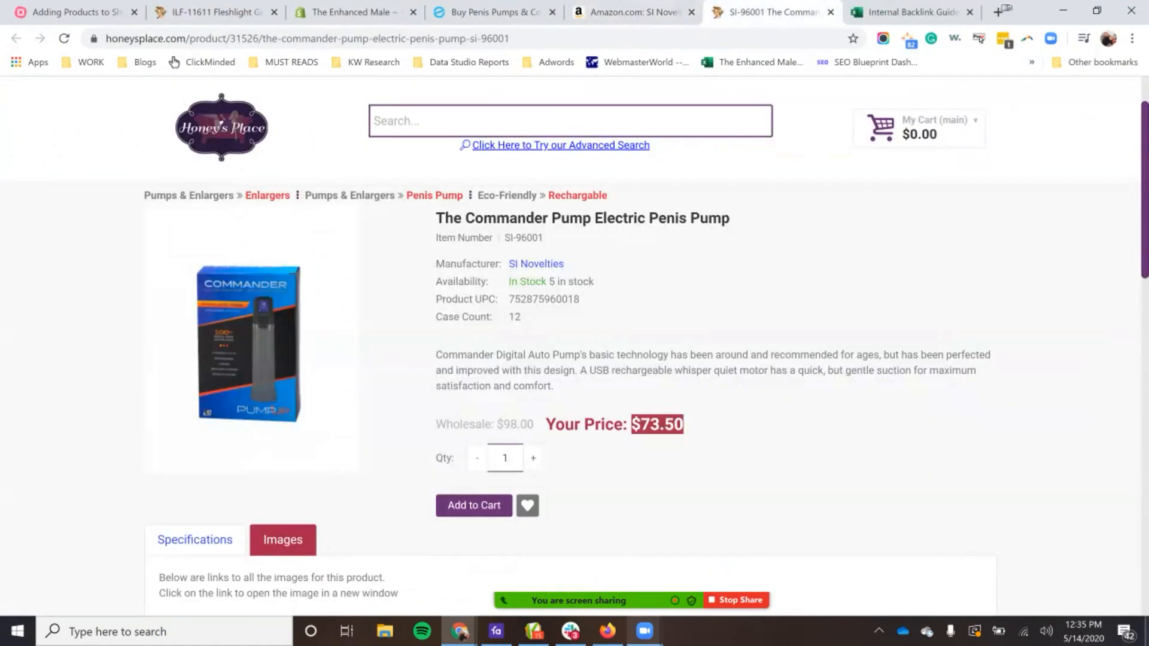
{"action": "left_click_drag", "start_coordinate": [544, 238], "coordinate": [504, 238]}
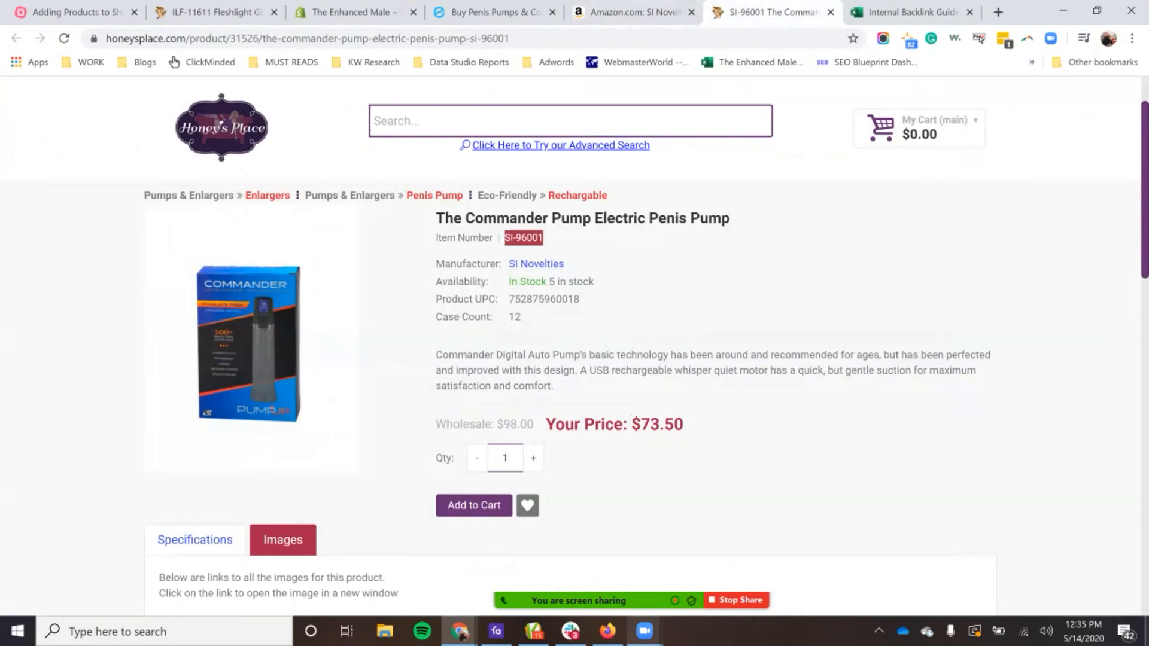
{"action": "key", "text": "ctrl+c"}
{"action": "key", "text": "ctrl+3"}
{"action": "key", "text": "ctrl+v"}
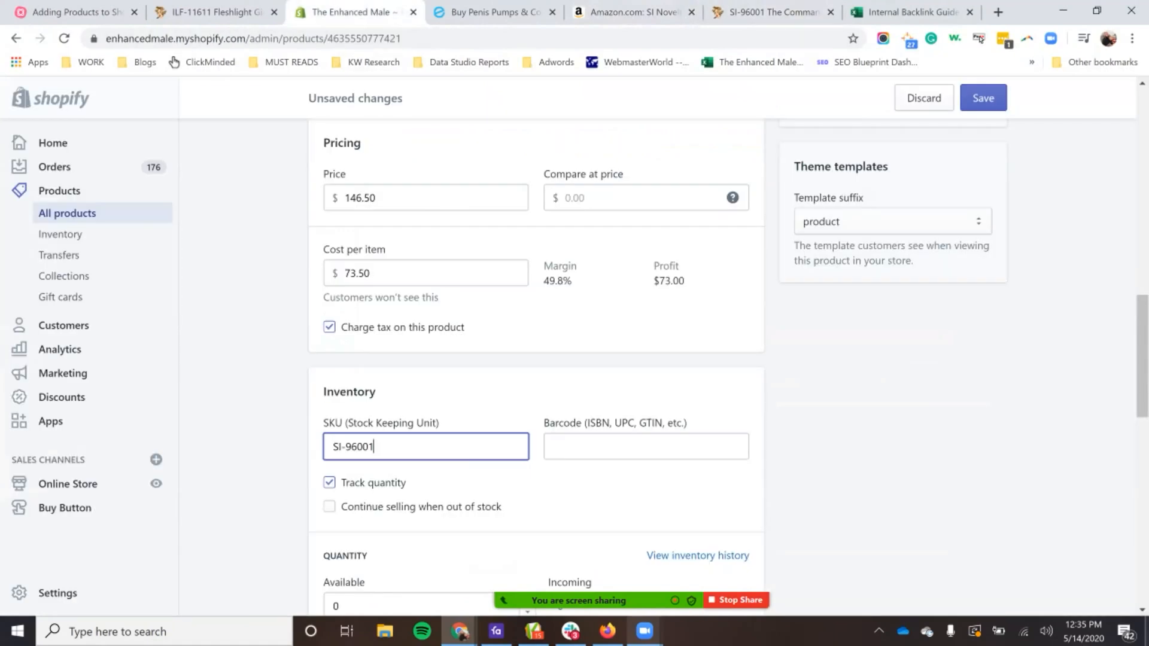
{"action": "type", "text": "-EM"}
{"action": "left_click", "coordinate": [772, 12]}
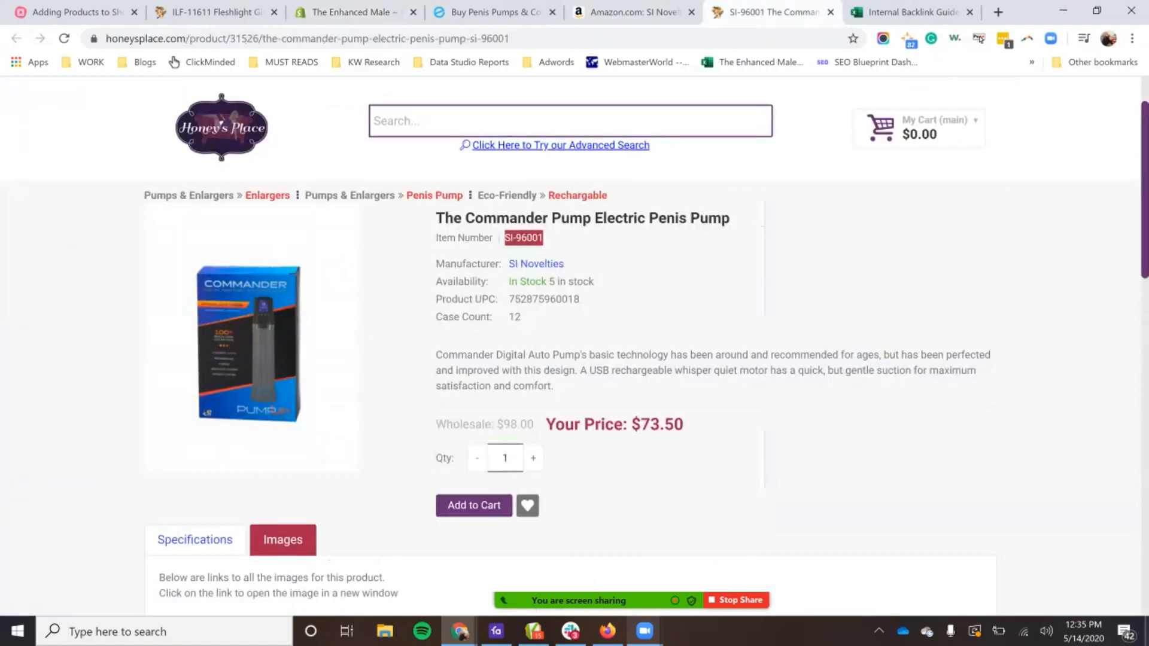
{"action": "left_click_drag", "start_coordinate": [605, 302], "coordinate": [532, 300]}
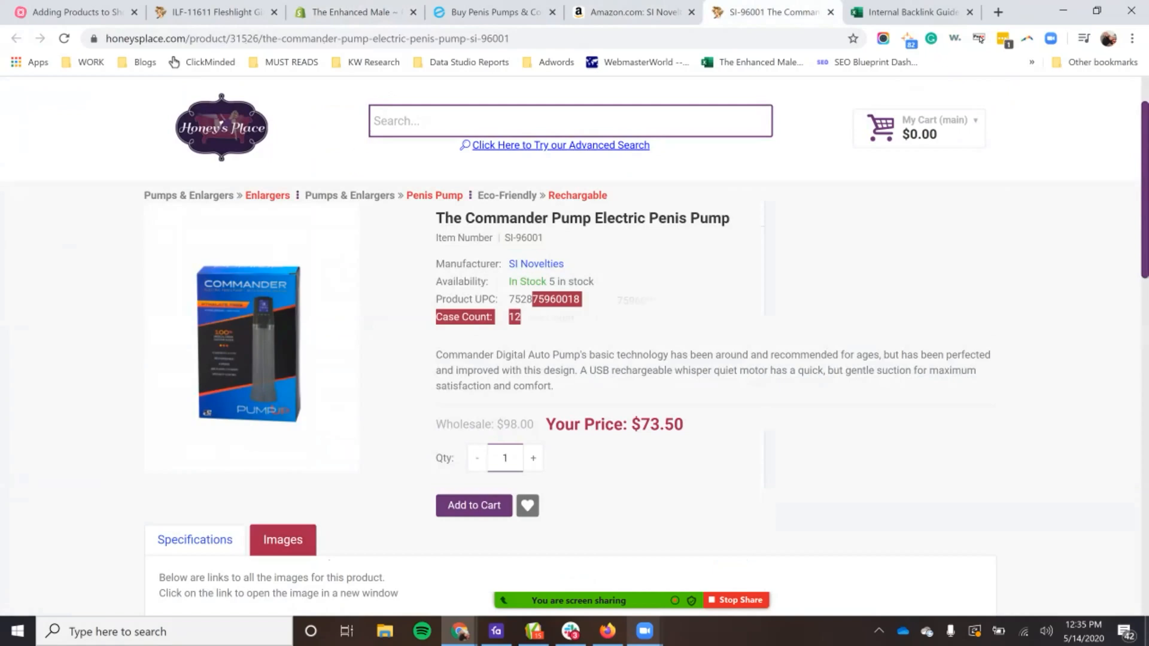
{"action": "double_click", "coordinate": [542, 300]}
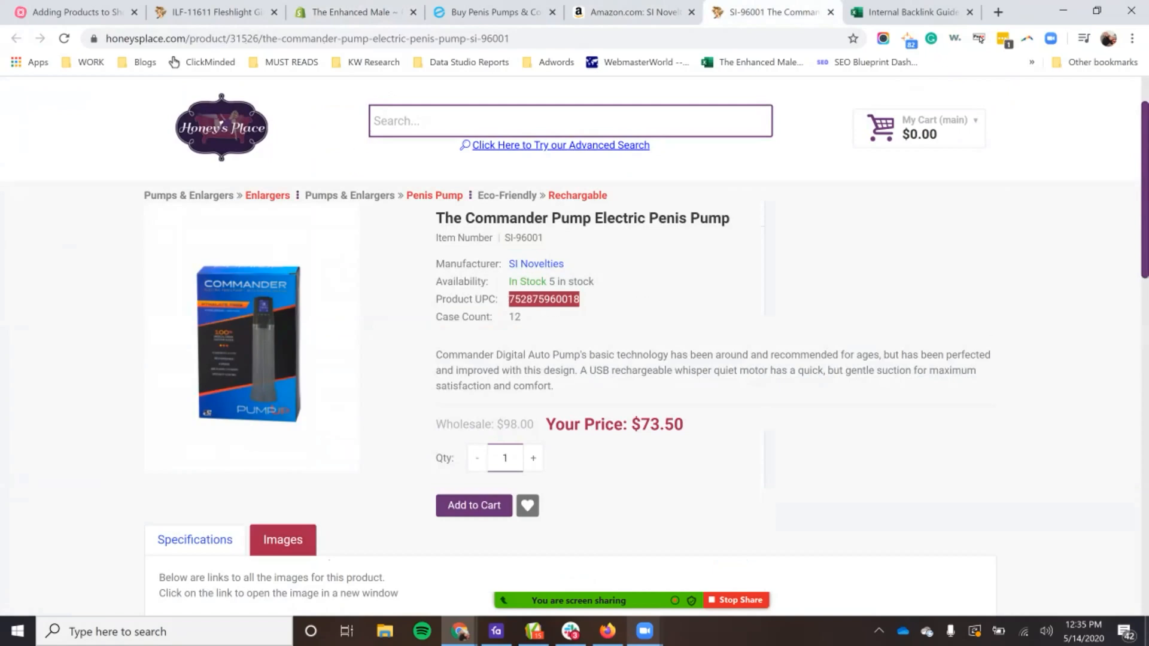
{"action": "left_click", "coordinate": [354, 12]}
{"action": "left_click", "coordinate": [646, 447]}
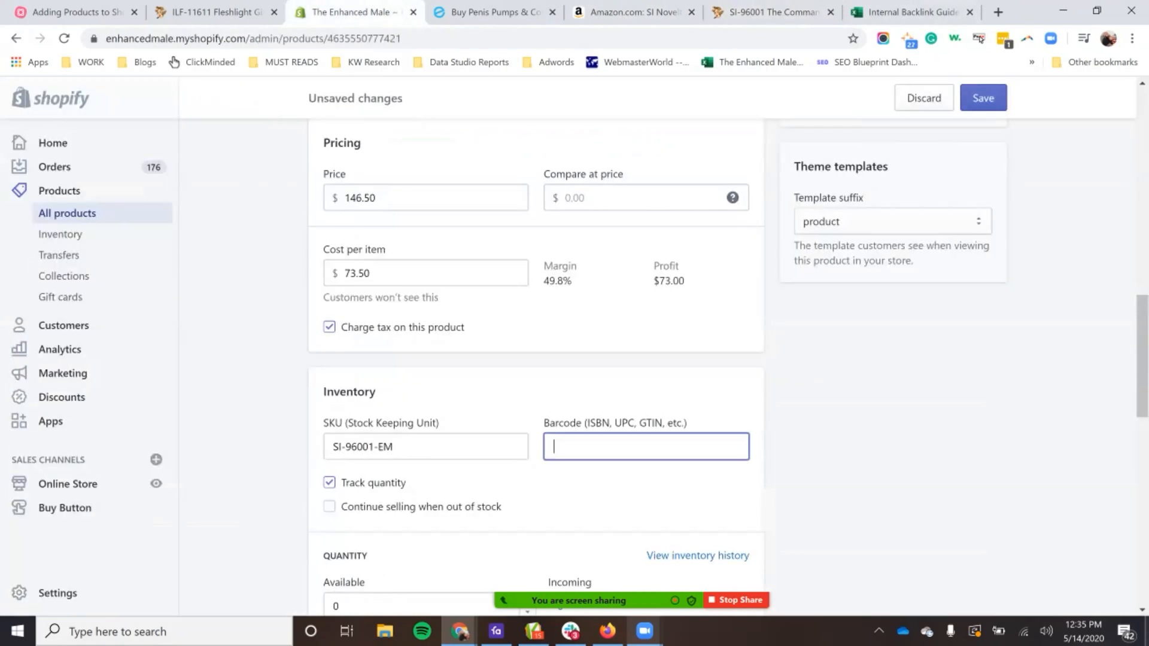
{"action": "key", "text": "ctrl+v"}
{"action": "scroll", "coordinate": [535, 359], "scroll_direction": "down", "scroll_amount": 1}
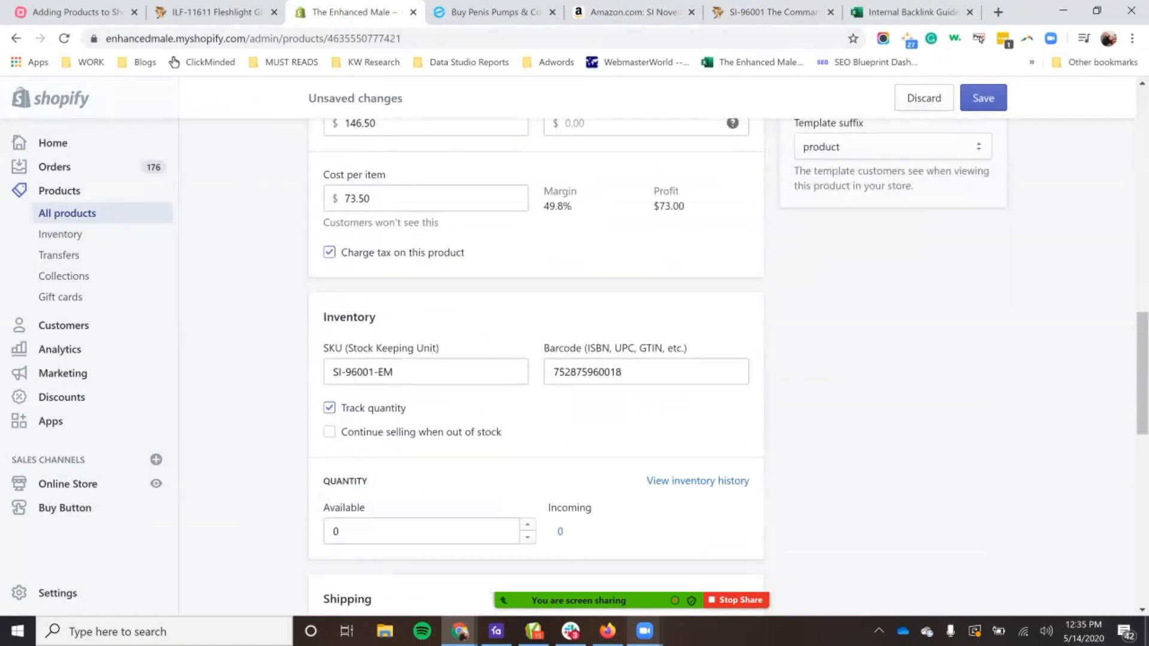
{"action": "left_click", "coordinate": [329, 408]}
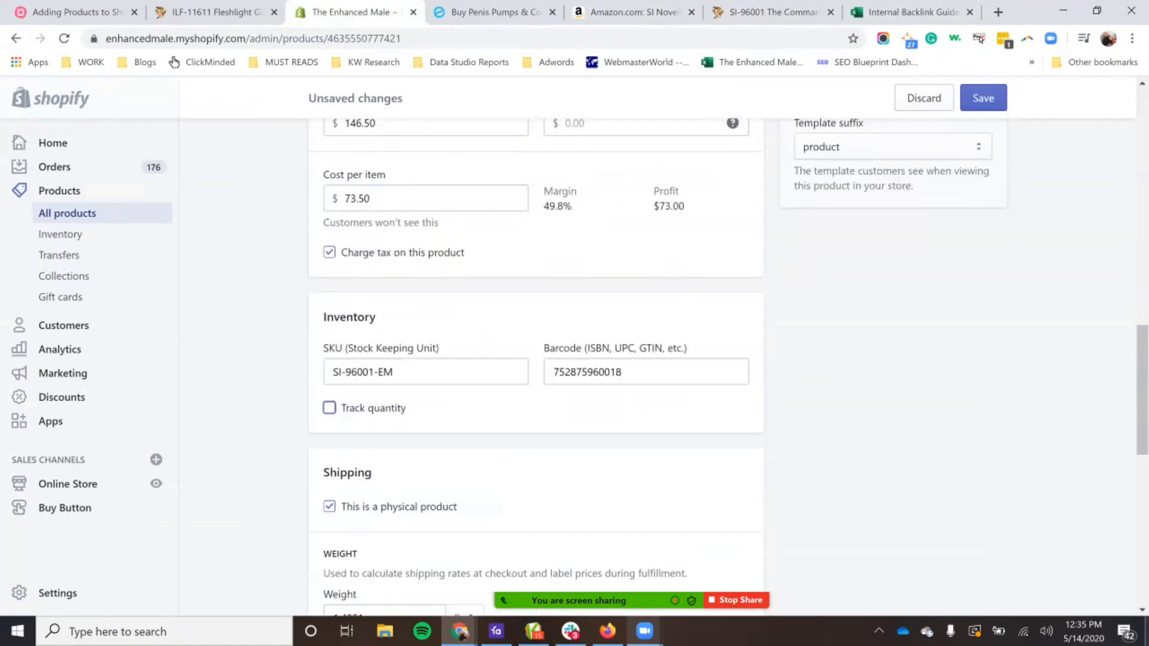
Step: Look up the Commander pump's weight in the Honey's Place specifications and return to the Shopify shipping details
{"action": "scroll", "coordinate": [536, 359], "scroll_direction": "down", "scroll_amount": 4}
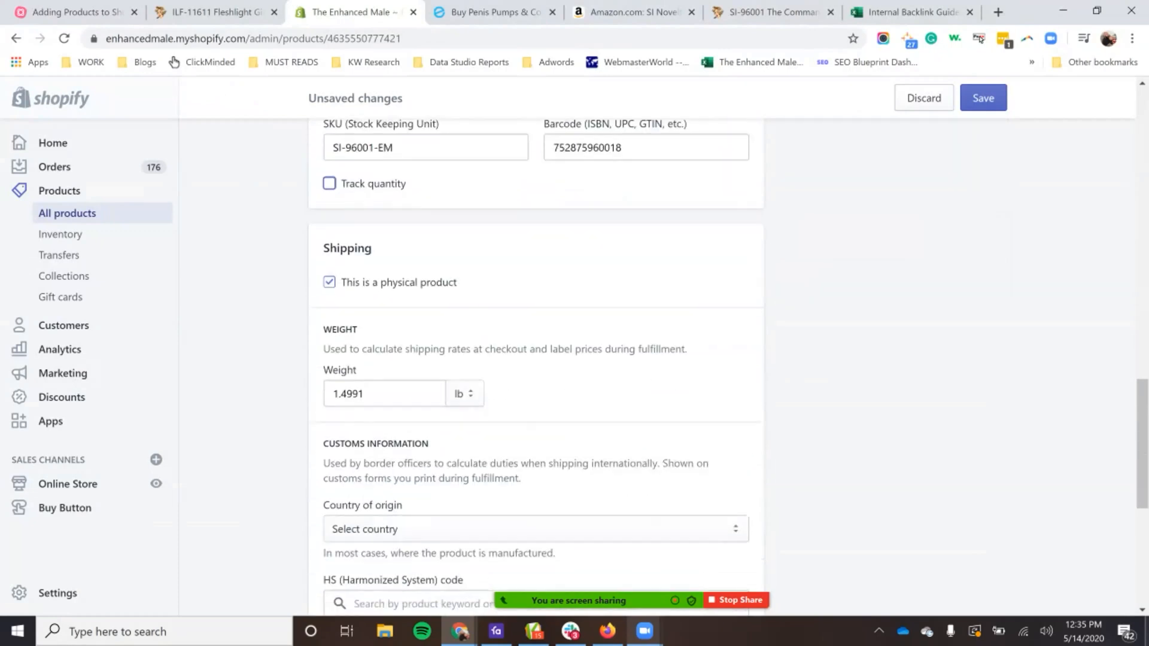
{"action": "scroll", "coordinate": [536, 359], "scroll_direction": "down", "scroll_amount": 1}
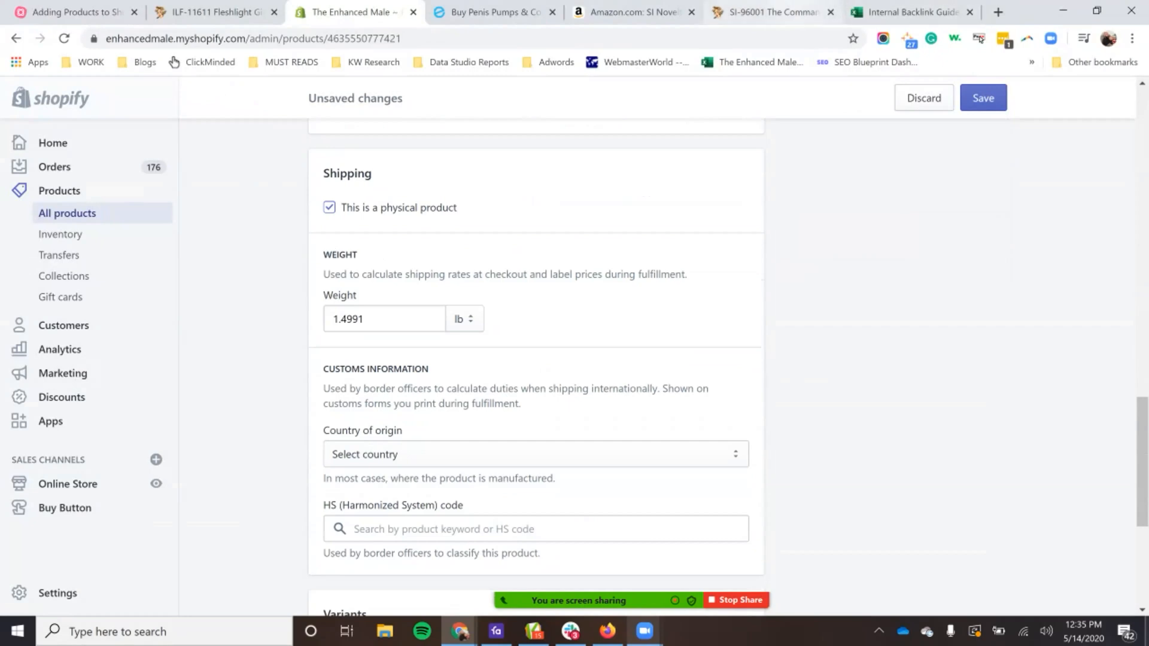
{"action": "left_click", "coordinate": [772, 12]}
{"action": "left_click", "coordinate": [195, 316]}
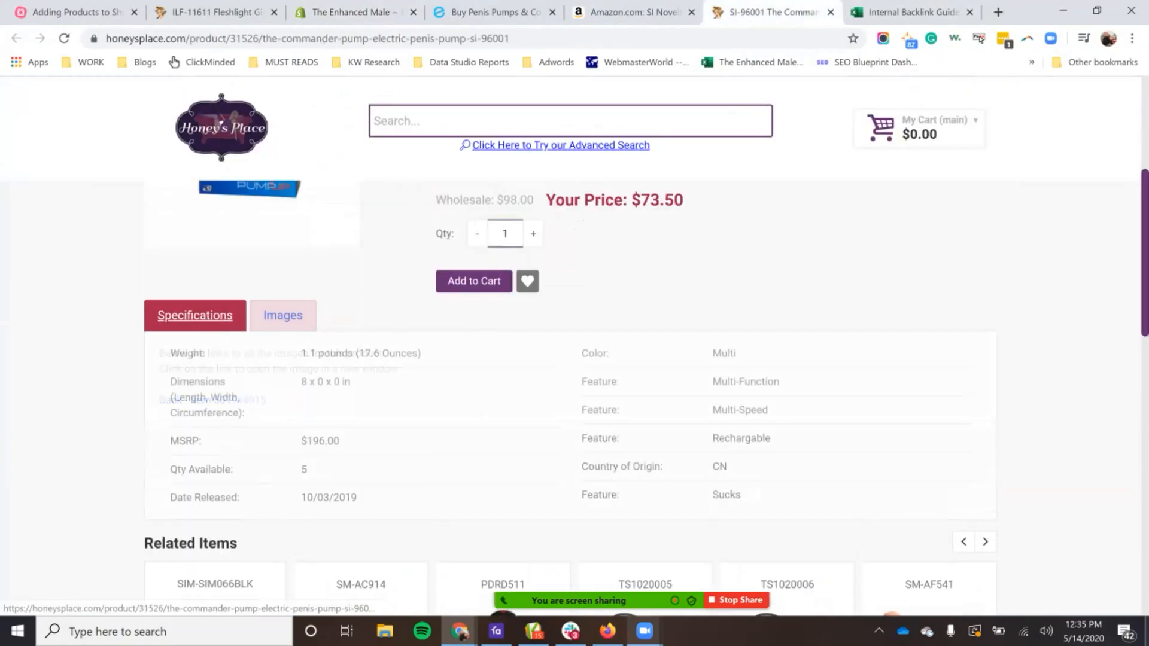
{"action": "left_click_drag", "start_coordinate": [301, 353], "coordinate": [365, 353]}
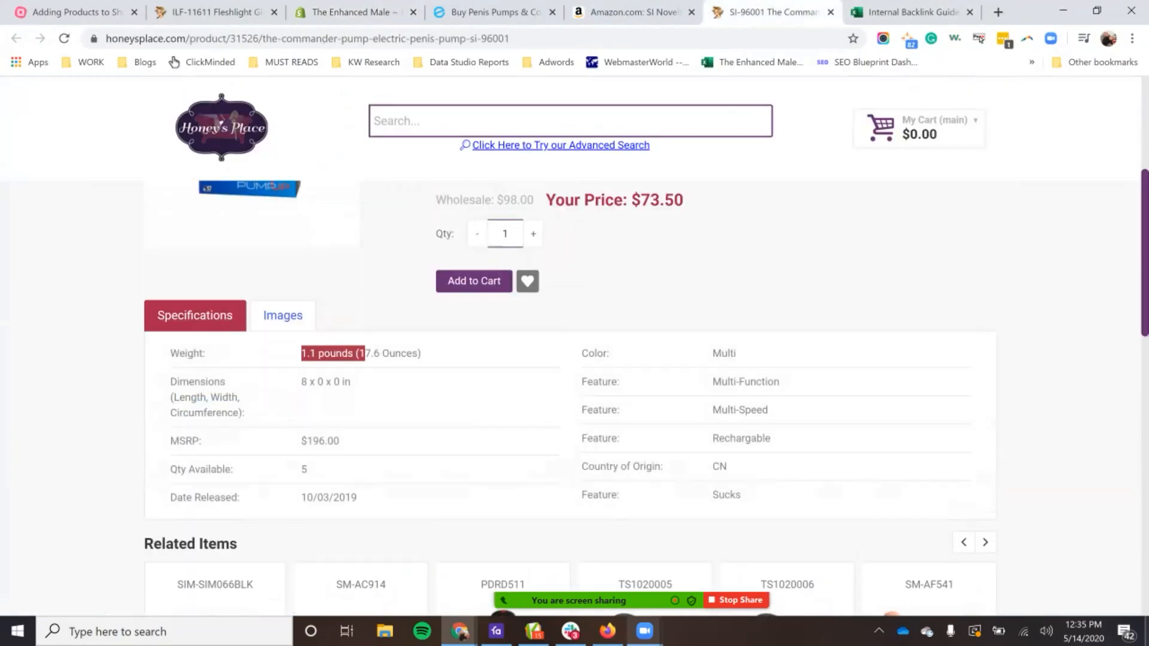
{"action": "left_click", "coordinate": [357, 12]}
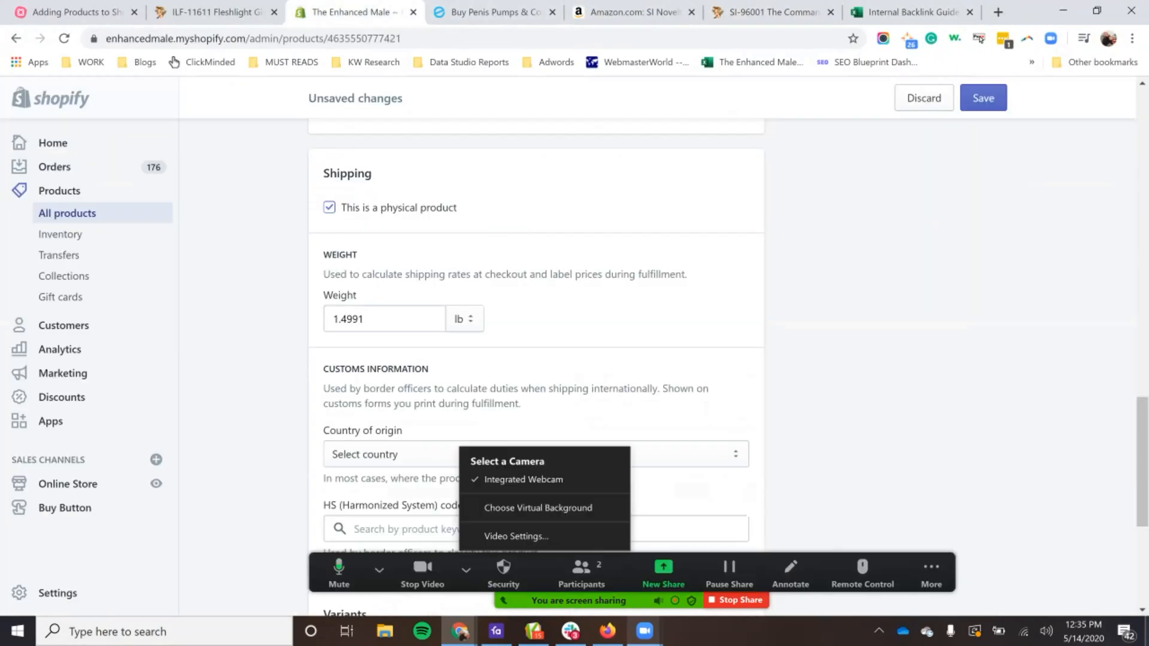
{"action": "double_click", "coordinate": [349, 319]}
{"action": "type", "text": ".50"}
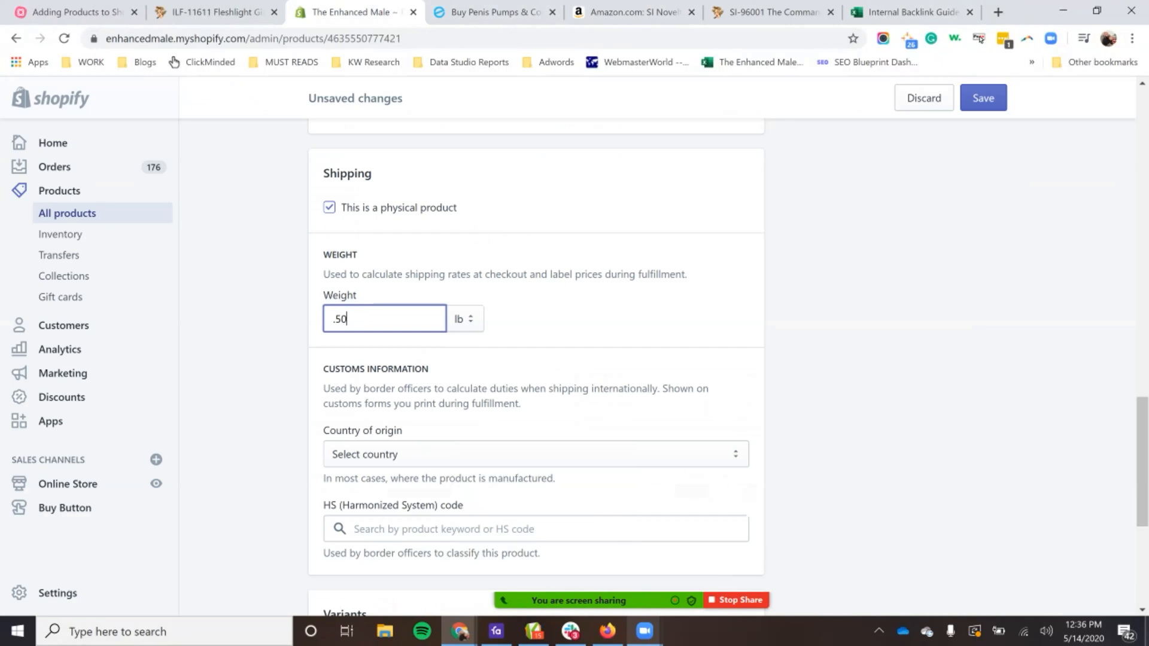
{"action": "key", "text": "ctrl+a"}
{"action": "type", "text": "0.50"}
{"action": "key", "text": "ctrl+a"}
Step: Recheck the weight on the Honey's Place page and set the product's shipping weight to 1.1 lb in Shopify
{"action": "key", "text": "ctrl+6"}
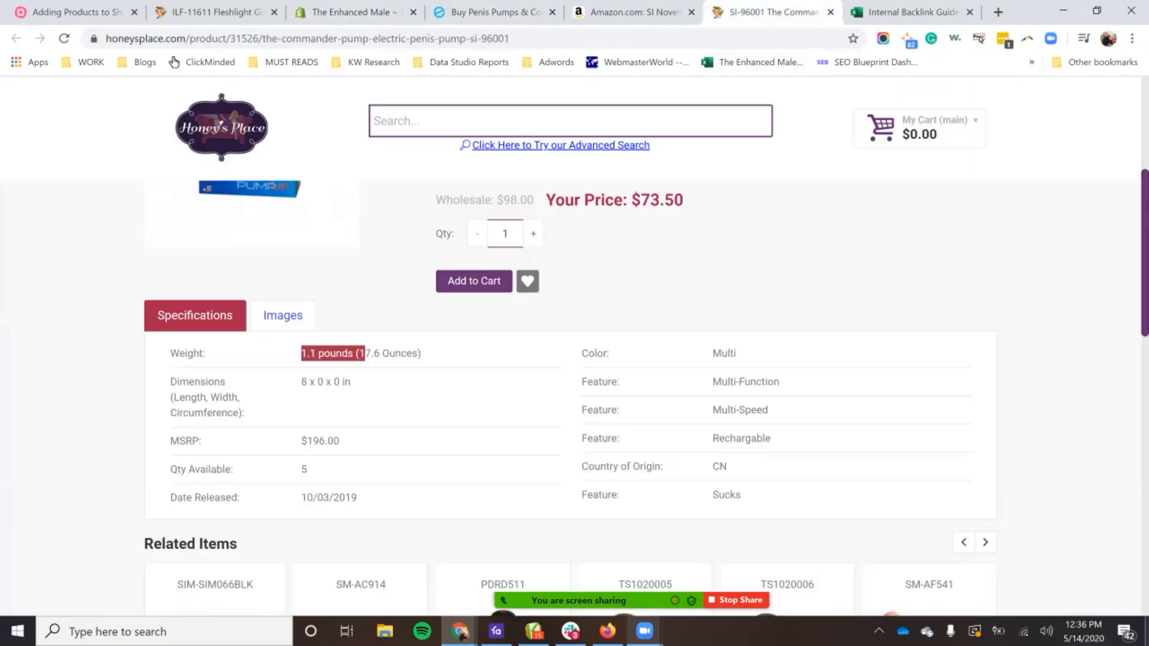
{"action": "key", "text": "ctrl+3"}
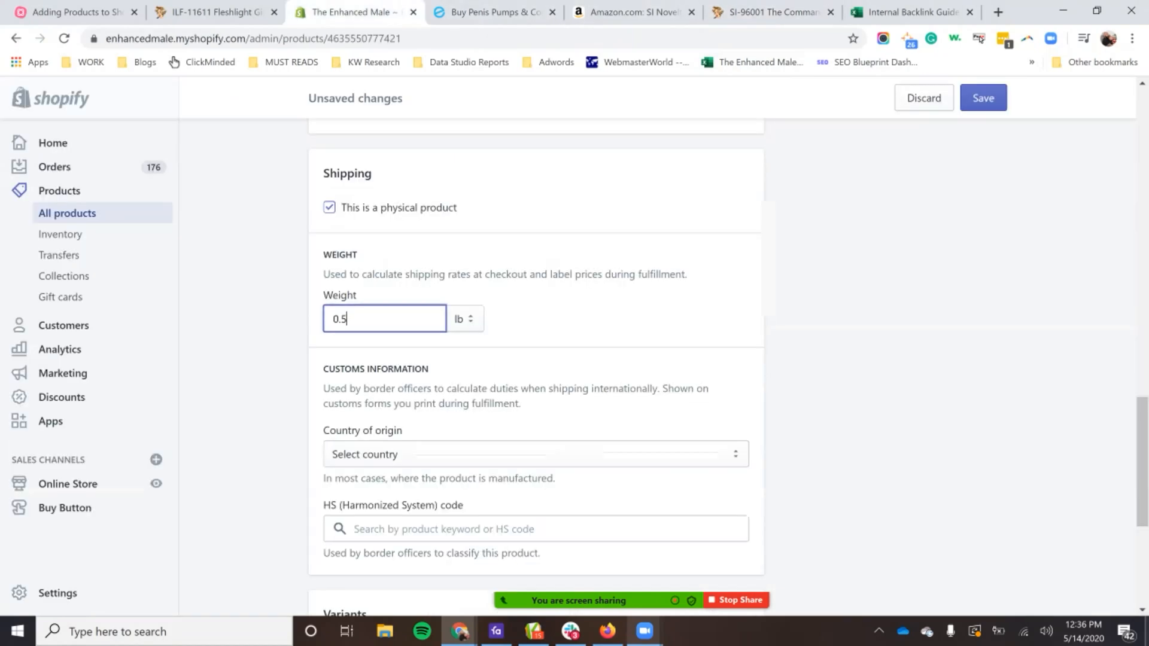
{"action": "key", "text": "BackSpace"}
{"action": "key", "text": "BackSpace"}
{"action": "key", "text": "BackSpace"}
{"action": "type", "text": "1."}
{"action": "type", "text": "8"}
{"action": "key", "text": "BackSpace"}
{"action": "type", "text": "1"}
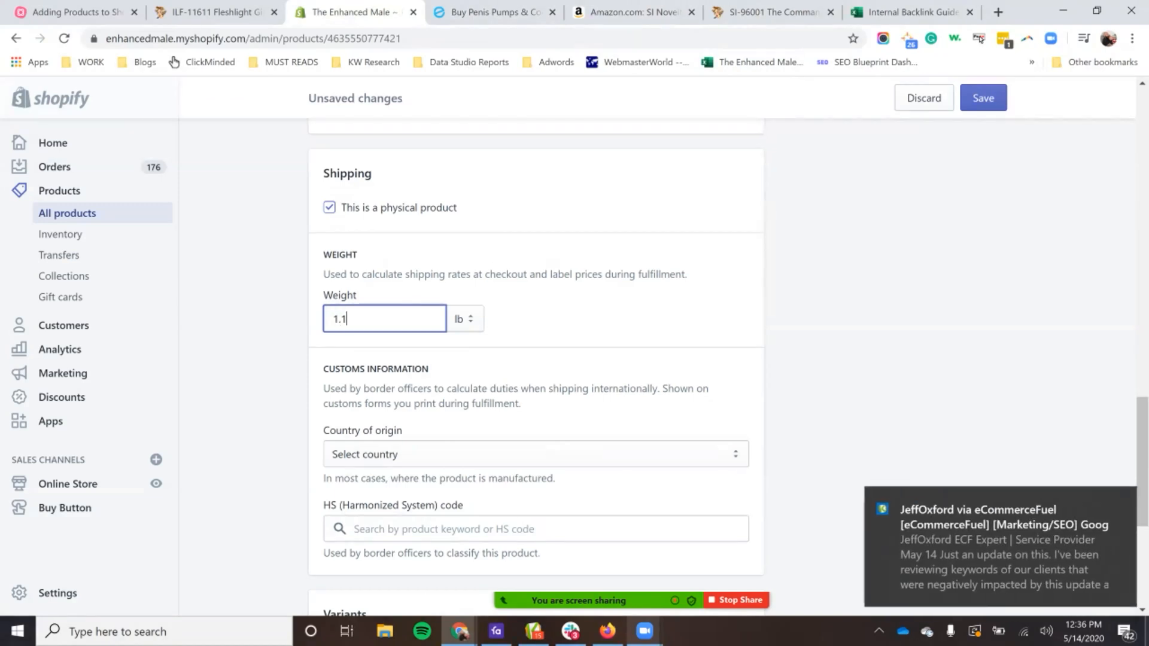
{"action": "left_click", "coordinate": [1122, 501]}
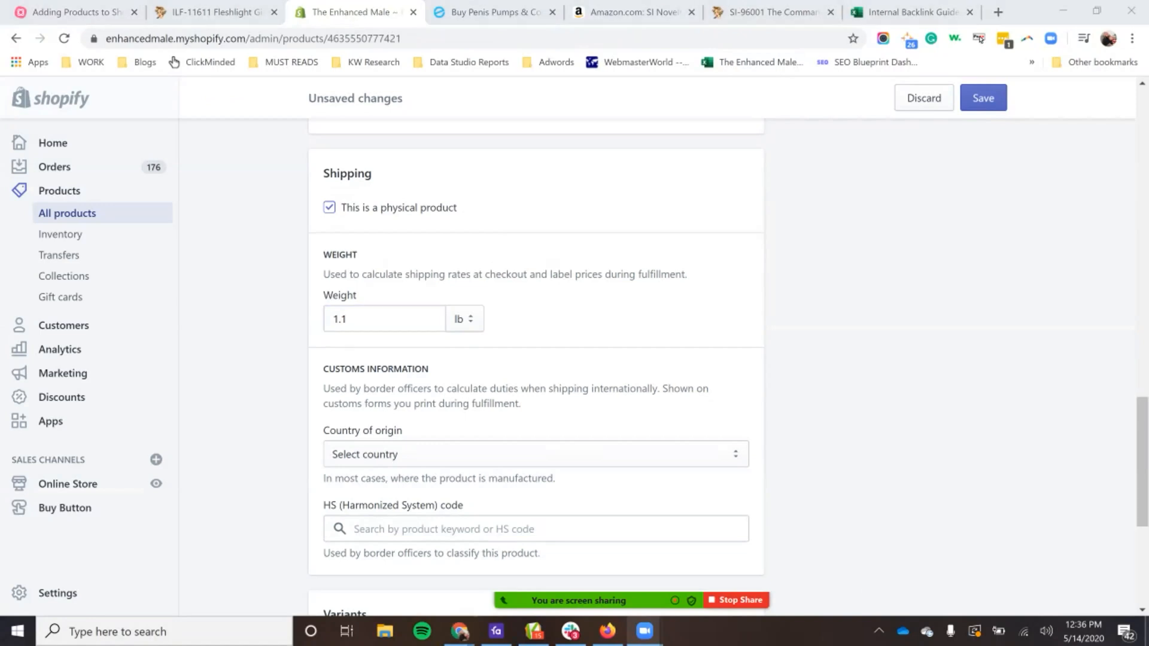
Step: Review the listing's customs information, variants and search engine listing preview sections
{"action": "left_click_drag", "start_coordinate": [403, 430], "coordinate": [323, 431]}
{"action": "left_click", "coordinate": [316, 432]}
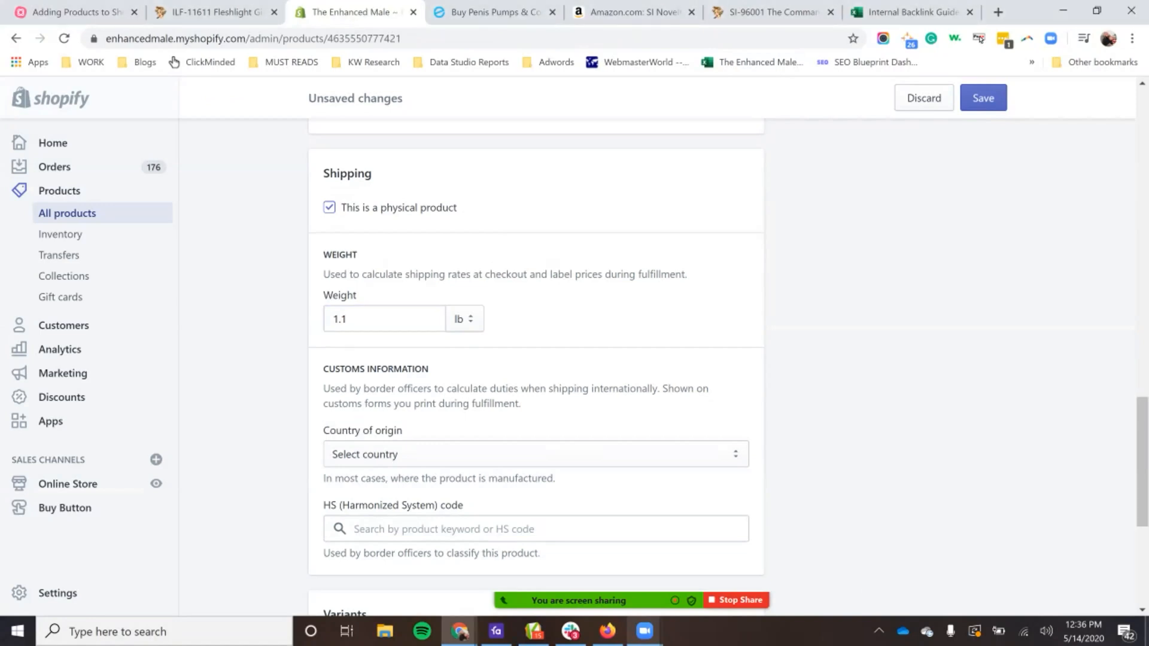
{"action": "scroll", "coordinate": [535, 359], "scroll_direction": "down", "scroll_amount": 3}
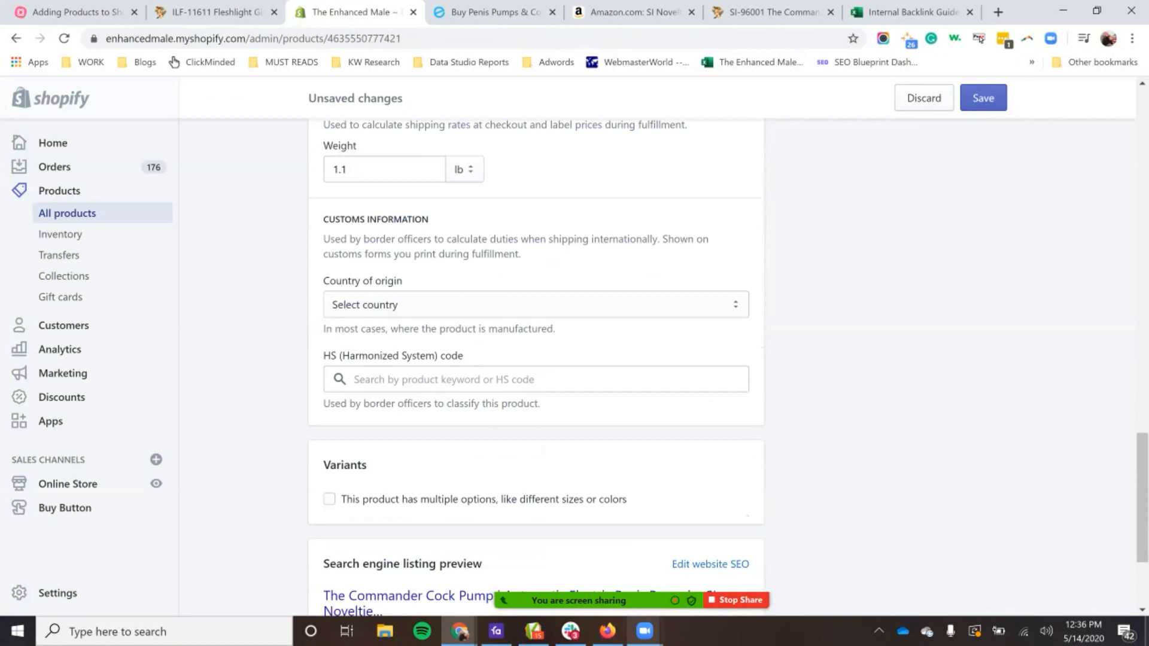
{"action": "scroll", "coordinate": [536, 359], "scroll_direction": "down", "scroll_amount": 3}
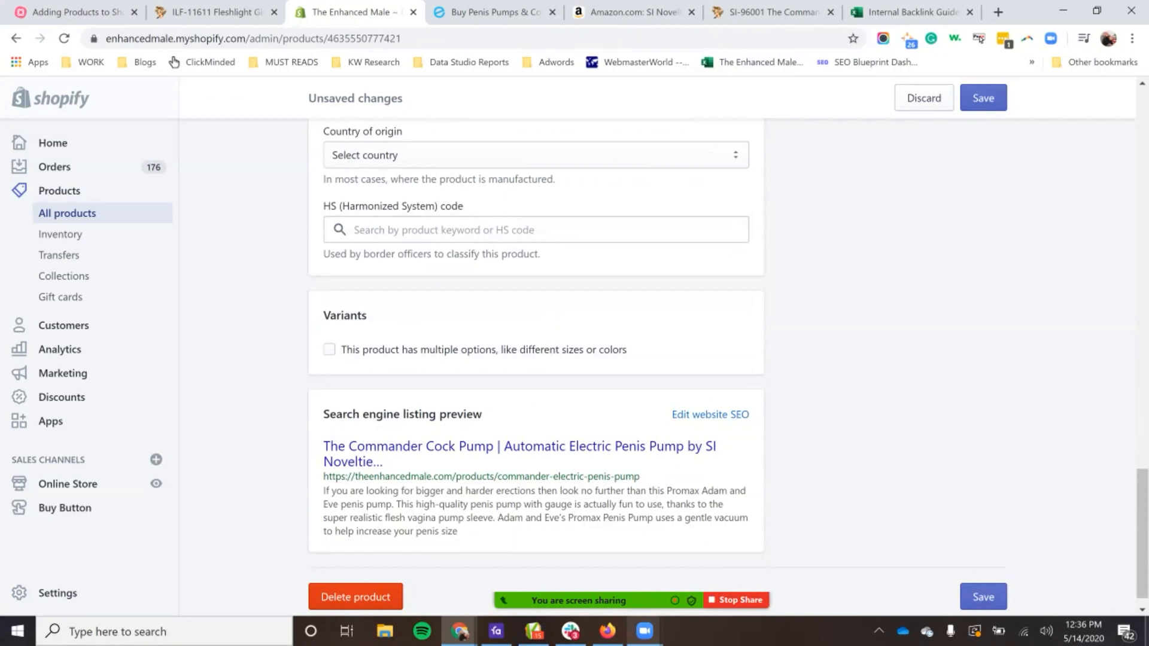
{"action": "scroll", "coordinate": [536, 359], "scroll_direction": "down", "scroll_amount": 1}
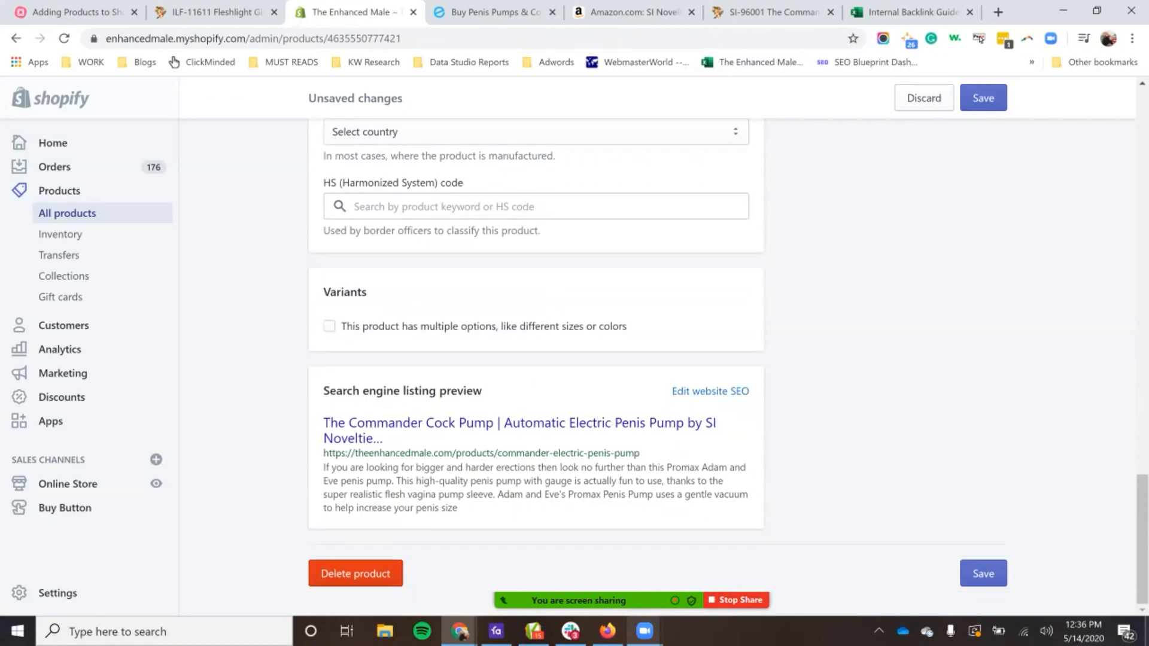
{"action": "left_click_drag", "start_coordinate": [336, 392], "coordinate": [463, 393]}
{"action": "double_click", "coordinate": [463, 392]}
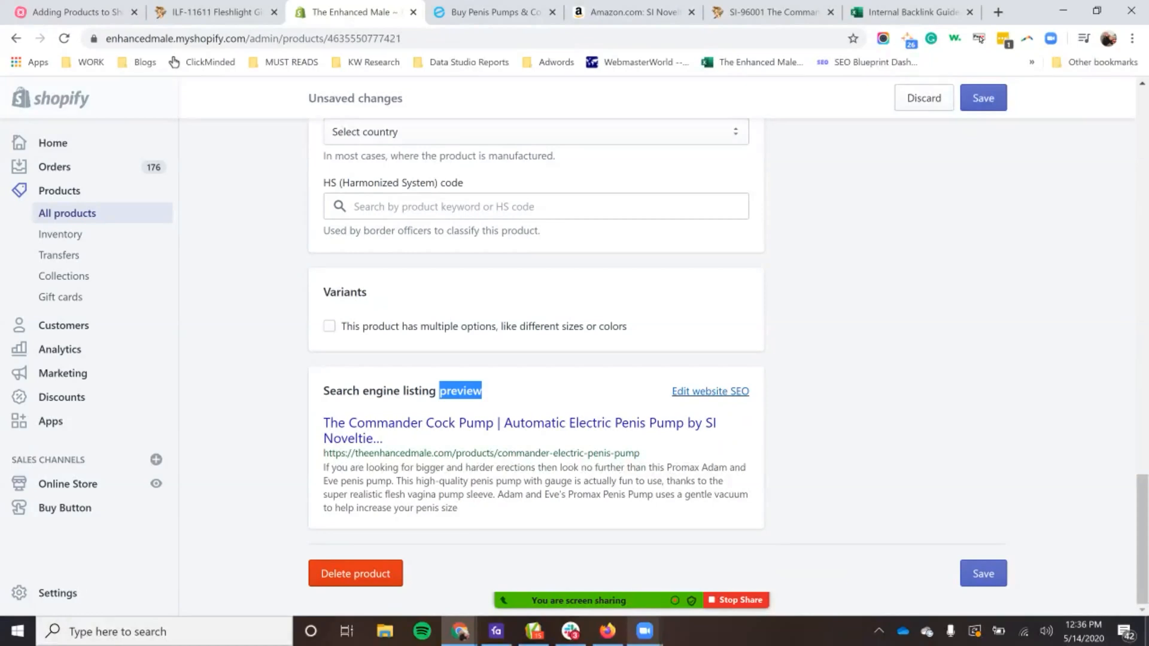
Step: Open the website SEO fields for editing and check the page title against its character limit
{"action": "left_click", "coordinate": [710, 392]}
{"action": "scroll", "coordinate": [710, 392], "scroll_direction": "down", "scroll_amount": 4}
{"action": "triple_click", "coordinate": [389, 377]}
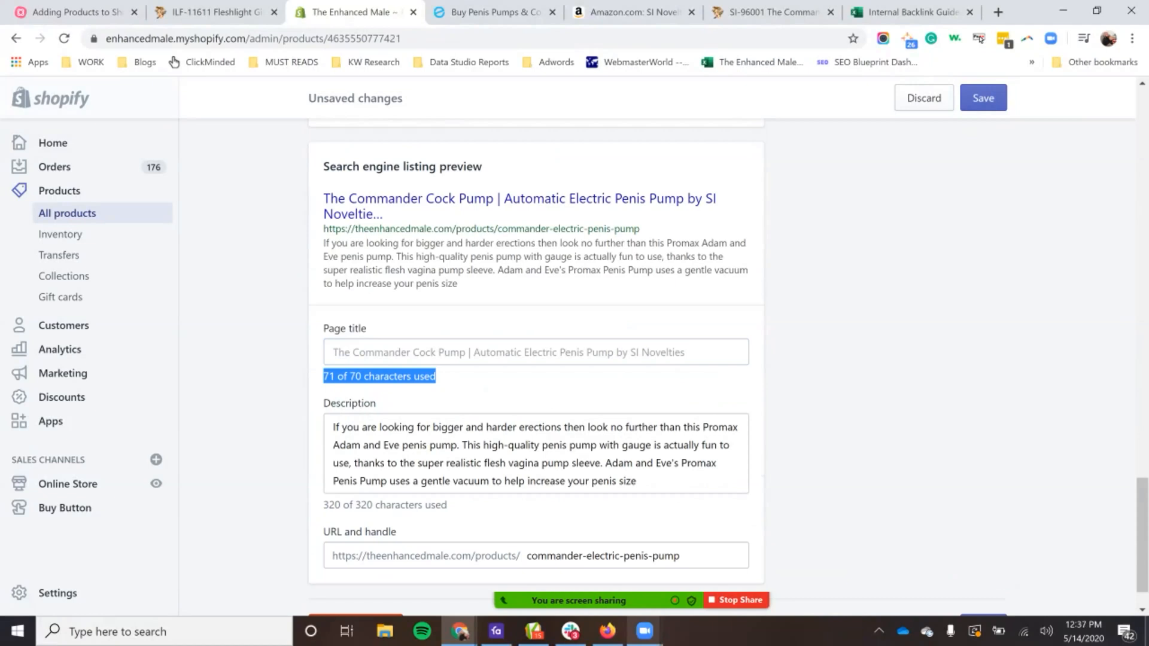
{"action": "triple_click", "coordinate": [498, 352]}
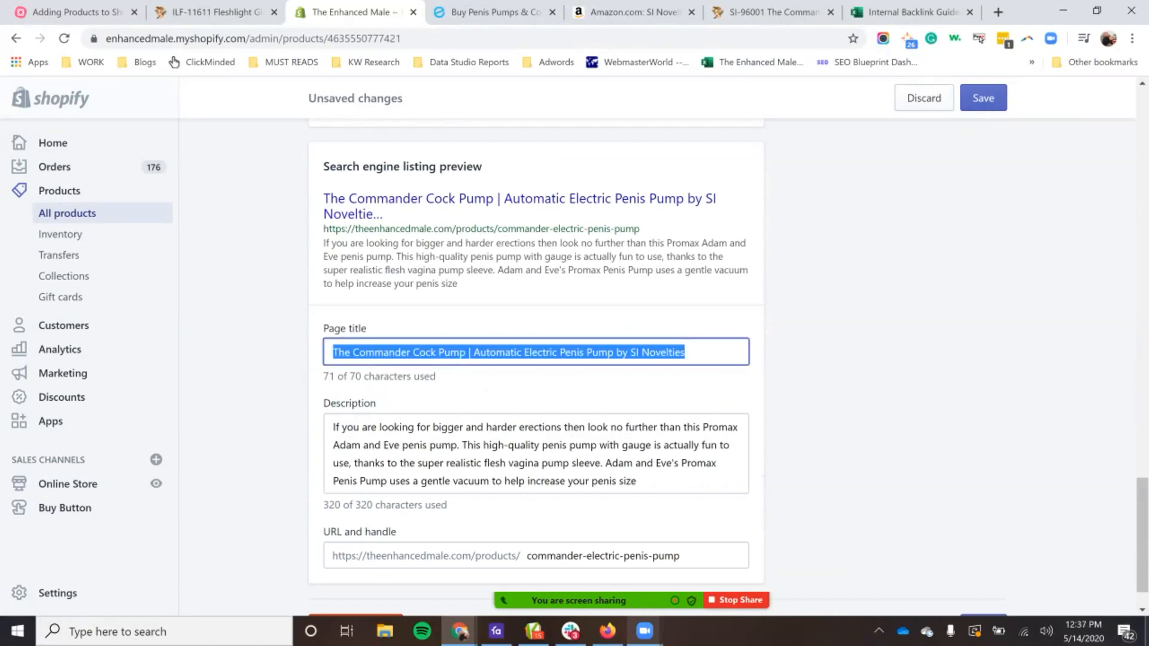
{"action": "scroll", "coordinate": [499, 353], "scroll_direction": "up", "scroll_amount": 20}
{"action": "left_click", "coordinate": [585, 284]}
{"action": "scroll", "coordinate": [585, 284], "scroll_direction": "down", "scroll_amount": 20}
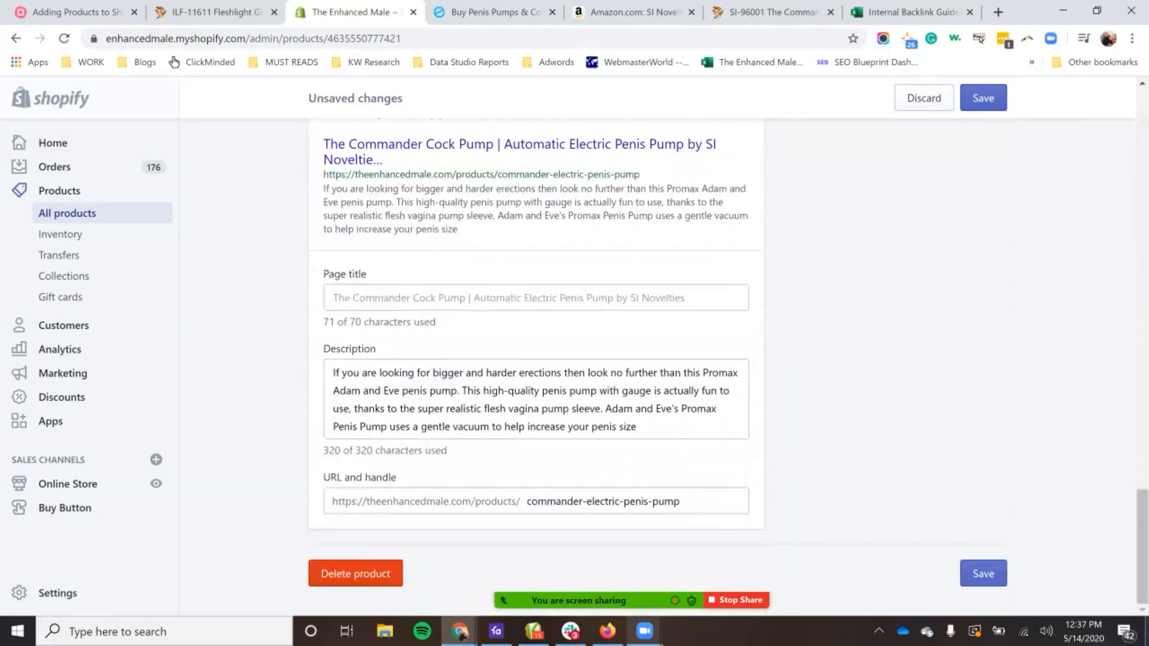
Step: Reword the SEO page title to "The Commander Cock Pump | SI Novelties Automatic Electric Penis Pump"
{"action": "double_click", "coordinate": [664, 298]}
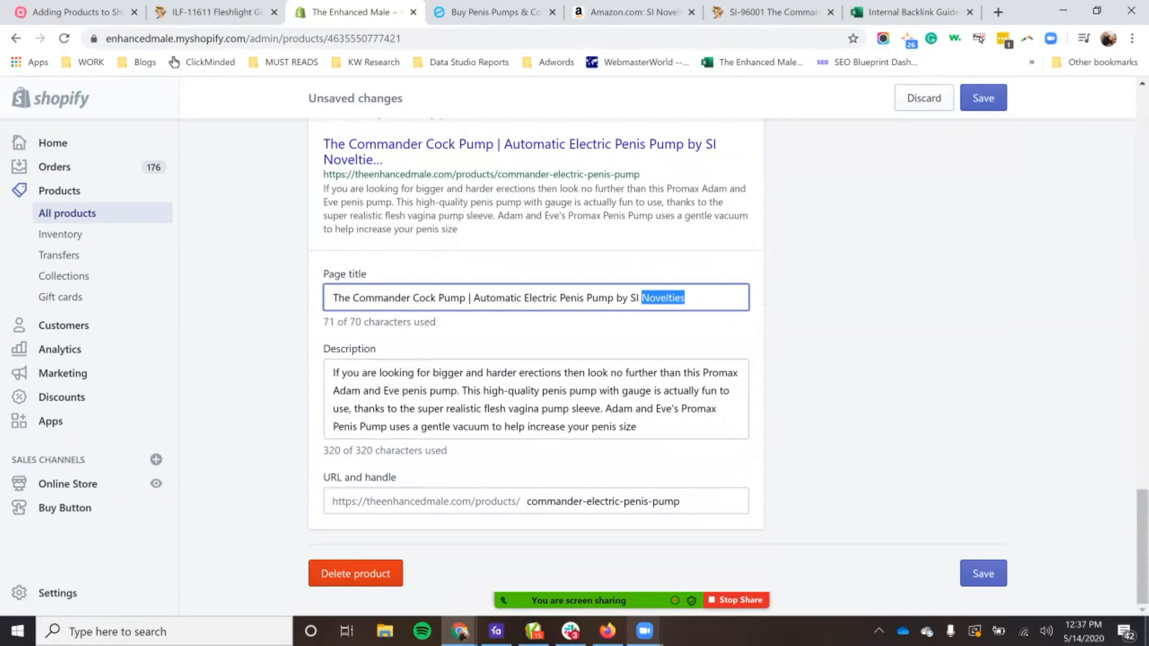
{"action": "double_click", "coordinate": [619, 298]}
{"action": "key", "text": "BackSpace"}
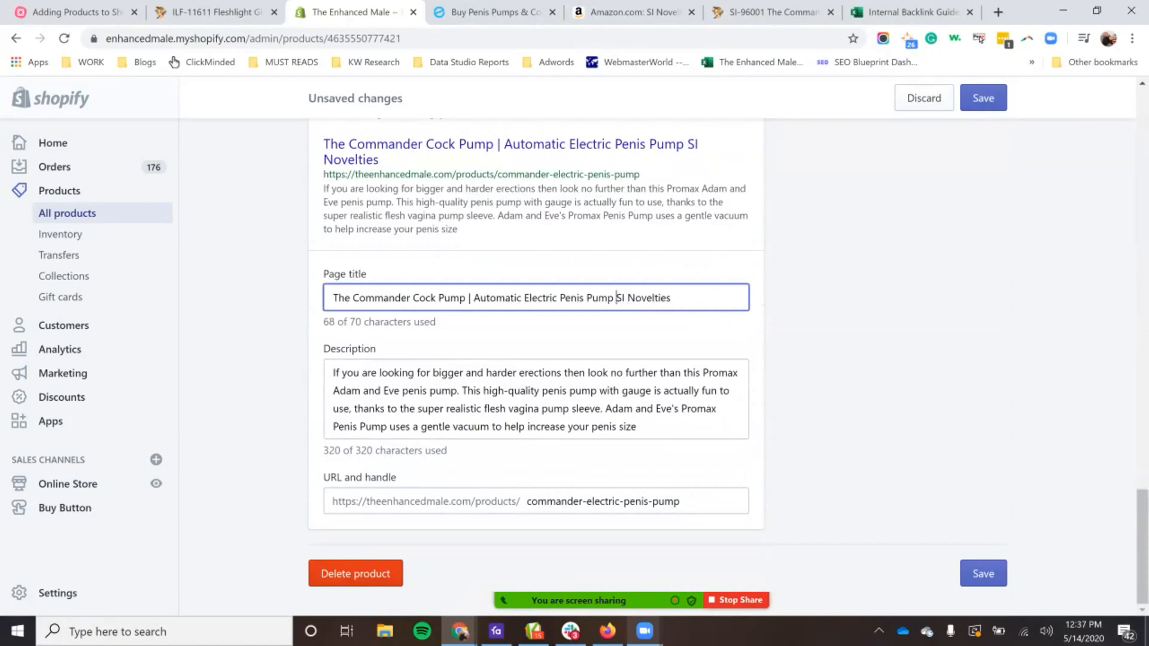
{"action": "key", "text": "shift+End"}
{"action": "key", "text": "ctrl+c"}
{"action": "key", "text": "BackSpace"}
{"action": "key", "text": "BackSpace"}
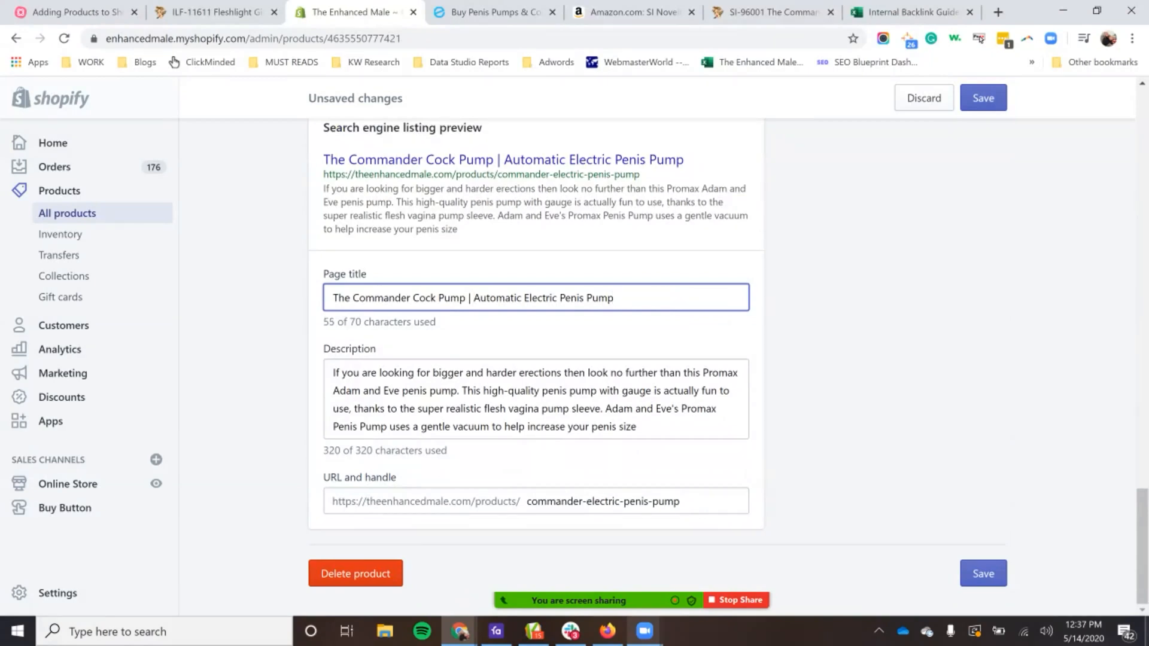
{"action": "key", "text": "ctrl+v"}
Step: Check the page title's character count, try the title without the leading "The", and put the word back
{"action": "left_click", "coordinate": [329, 322]}
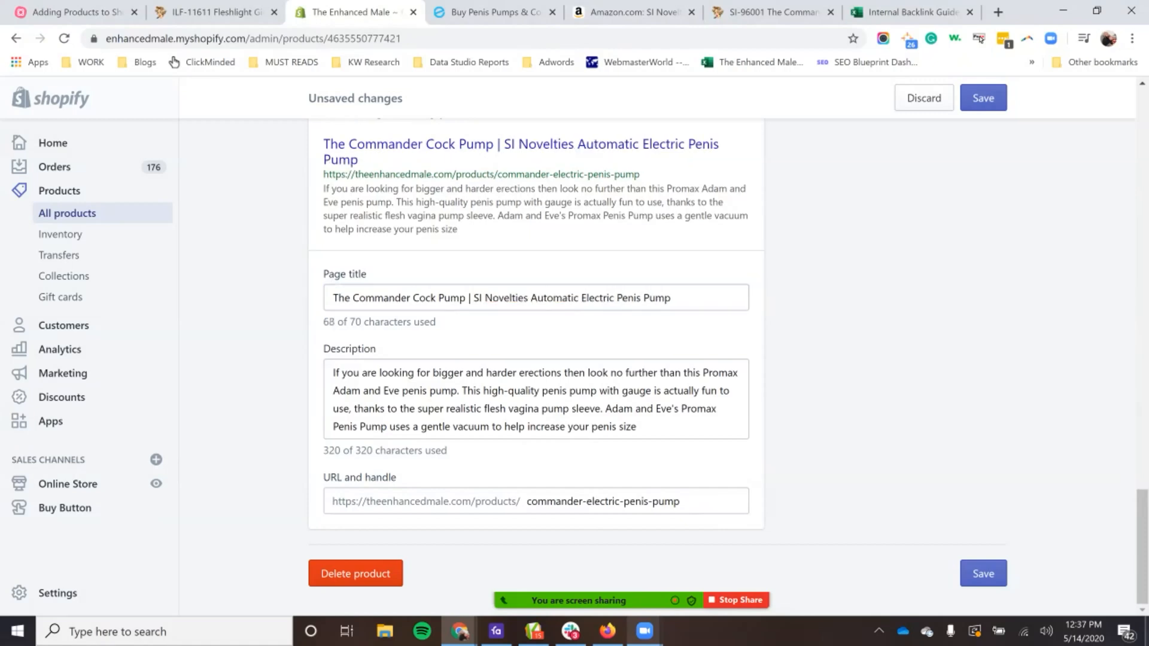
{"action": "double_click", "coordinate": [330, 322]}
{"action": "double_click", "coordinate": [342, 298]}
{"action": "key", "text": "BackSpace"}
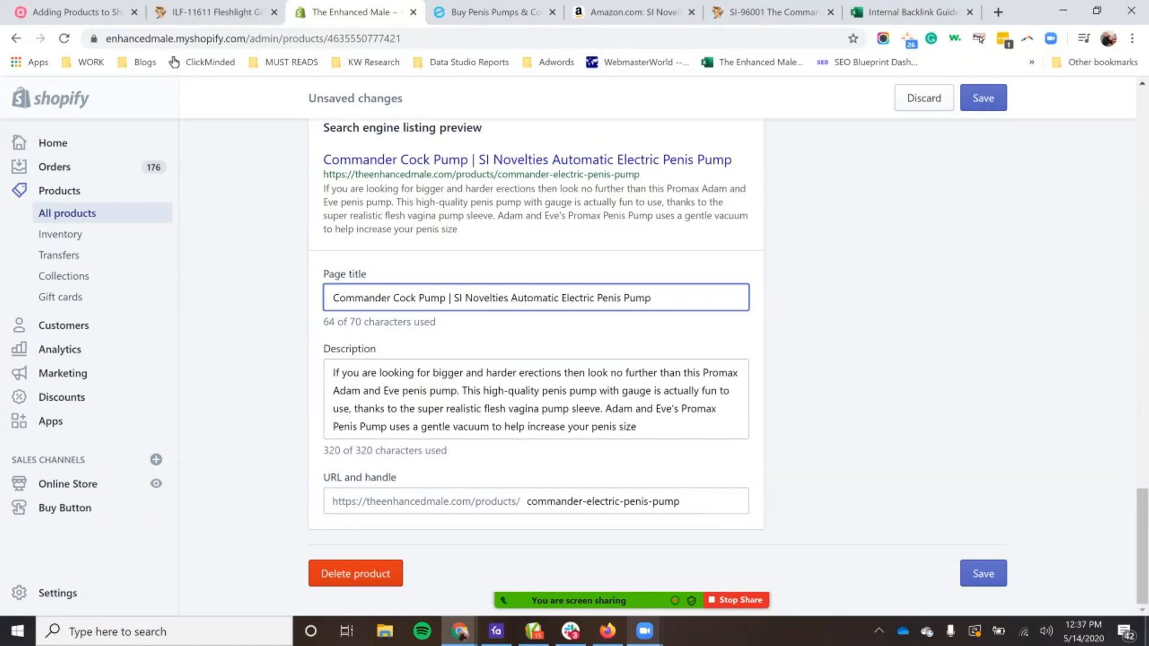
{"action": "type", "text": "The"}
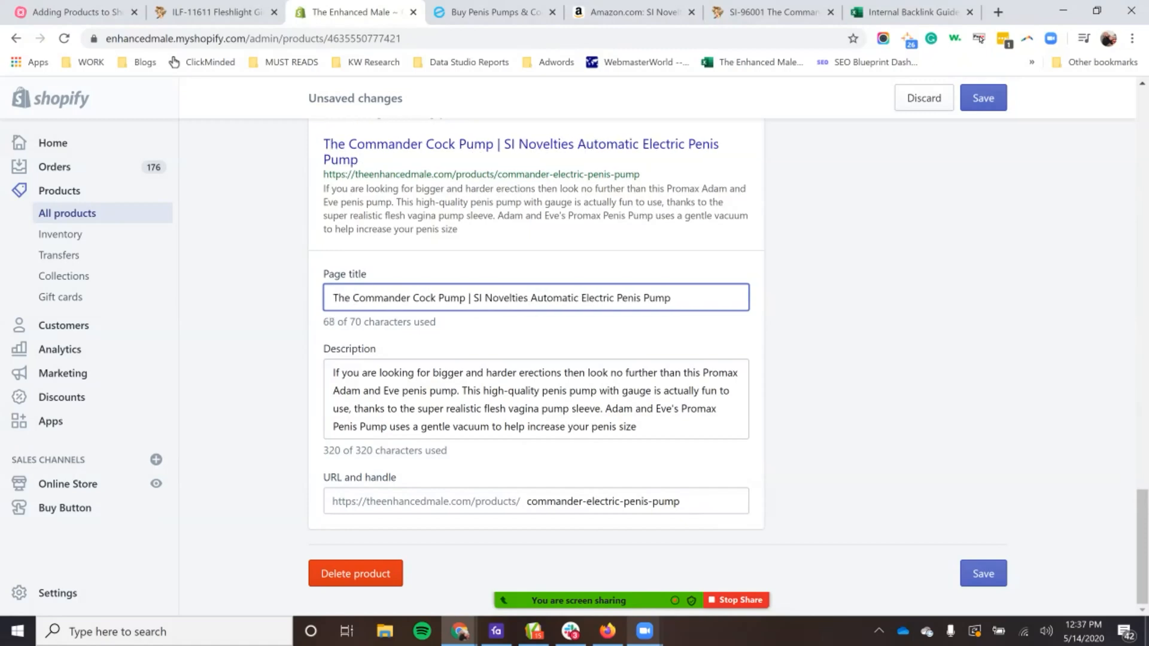
Step: Remove the word "Automatic" from the SEO page title so it reads "The Commander Cock Pump | SI Novelties Electric Penis Pump"
{"action": "left_click_drag", "start_coordinate": [530, 298], "coordinate": [580, 297]}
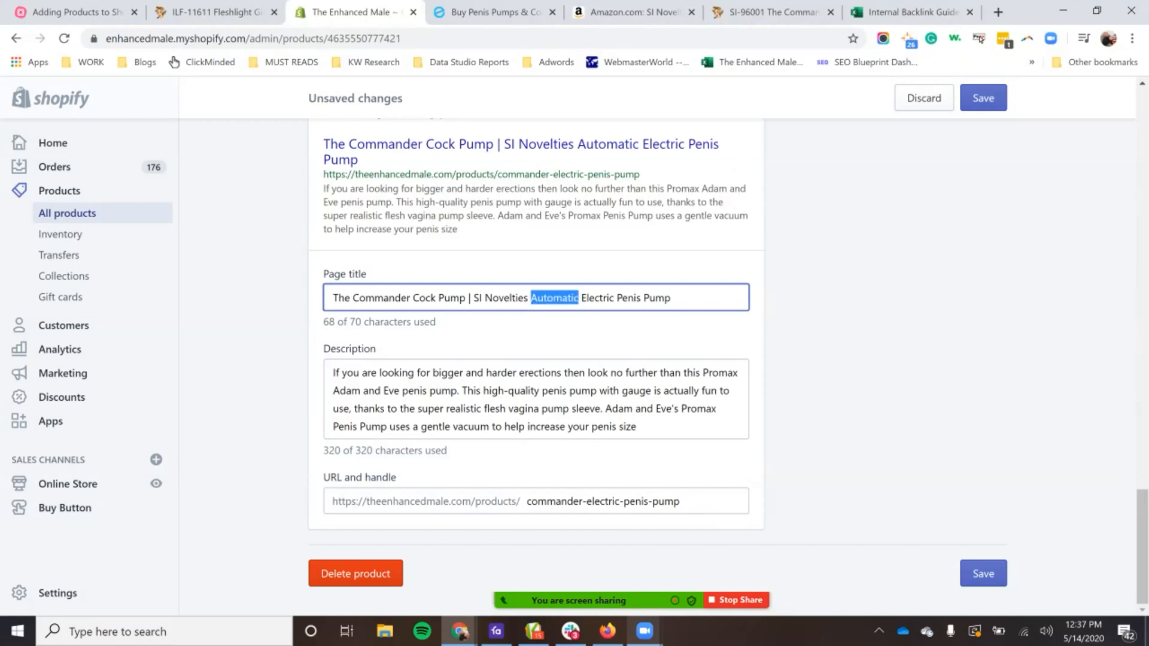
{"action": "key", "text": "BackSpace"}
{"action": "key", "text": "BackSpace"}
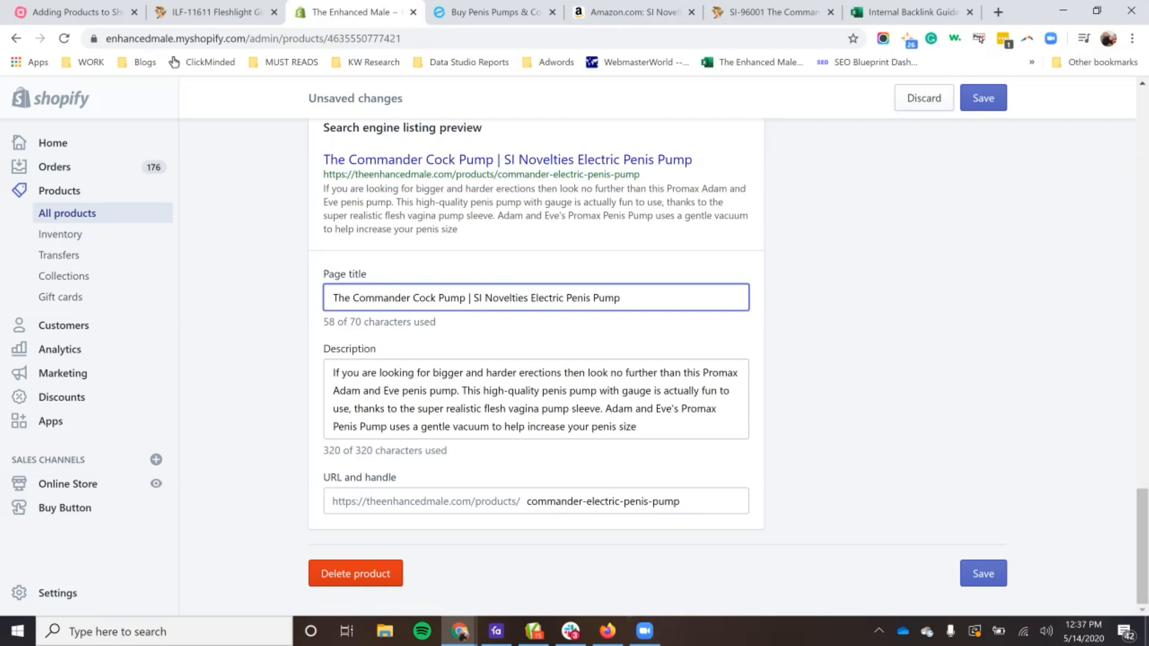
Step: Examine the wording of the product title at the start of the listing, including the word "Automatic"
{"action": "scroll", "coordinate": [536, 367], "scroll_direction": "up", "scroll_amount": 1}
{"action": "scroll", "coordinate": [536, 368], "scroll_direction": "up", "scroll_amount": 15}
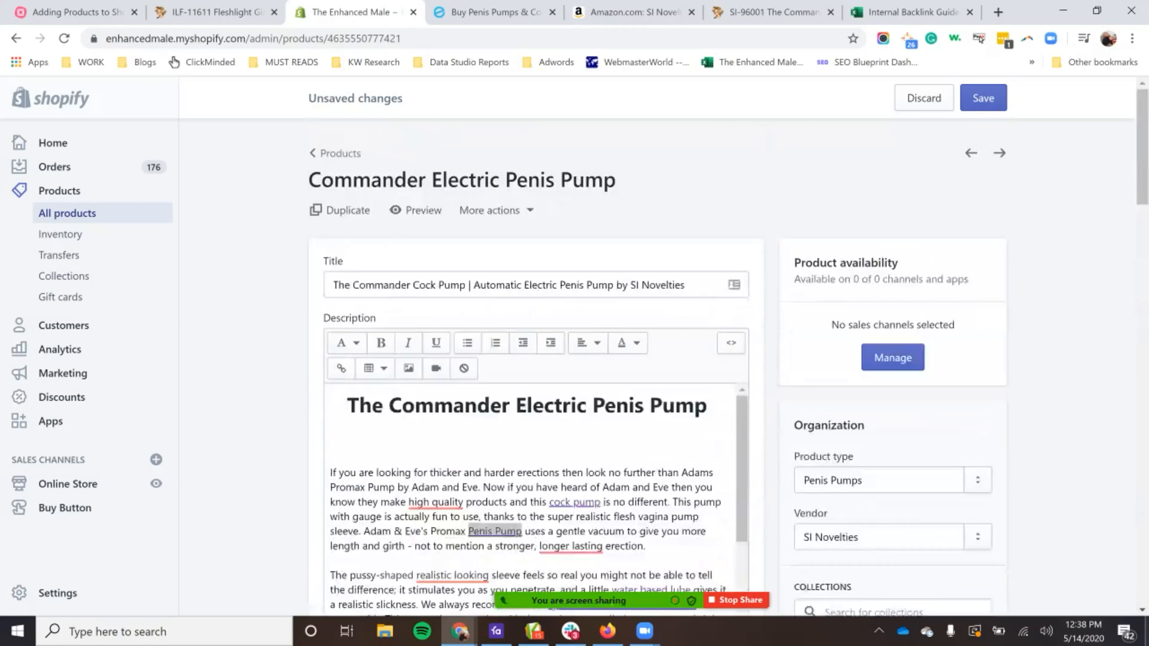
{"action": "double_click", "coordinate": [504, 285]}
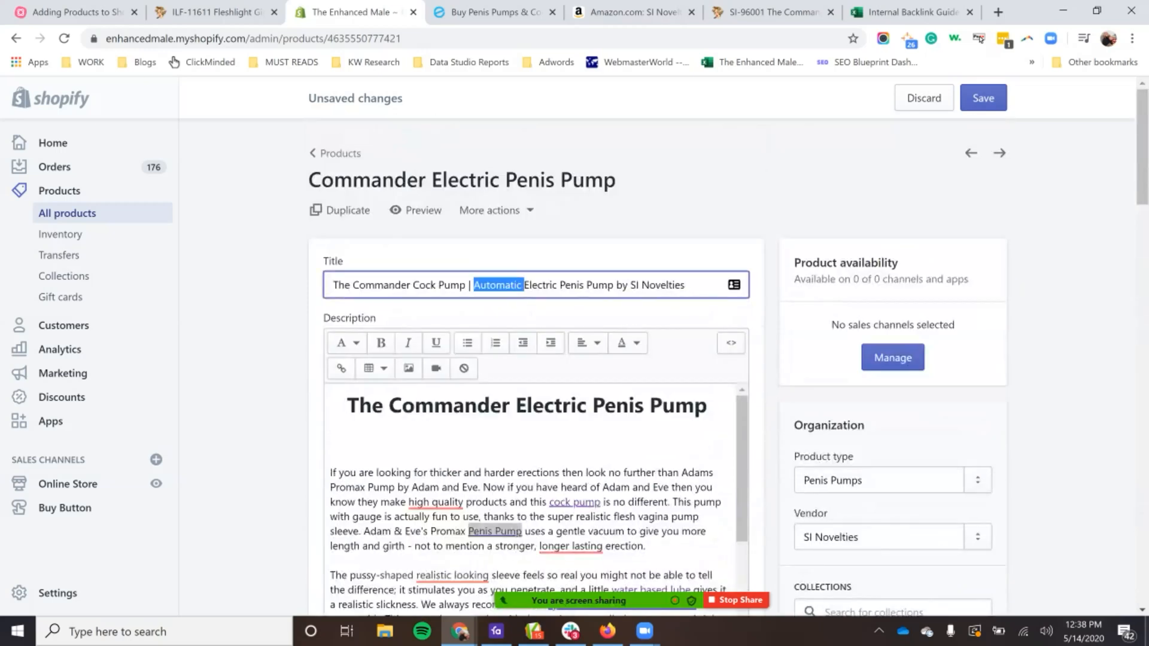
{"action": "key", "text": "ctrl+a"}
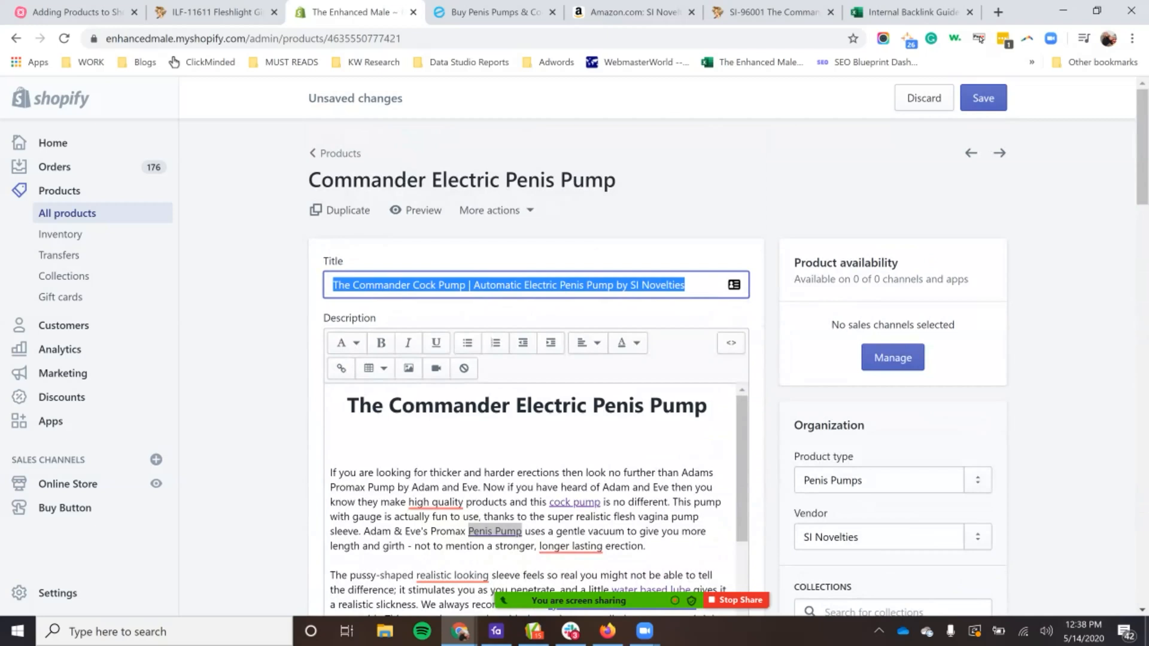
{"action": "left_click", "coordinate": [539, 259]}
{"action": "triple_click", "coordinate": [540, 285]}
Step: Compare the SEO page title with the product title and check its character count
{"action": "scroll", "coordinate": [540, 284], "scroll_direction": "down", "scroll_amount": 15}
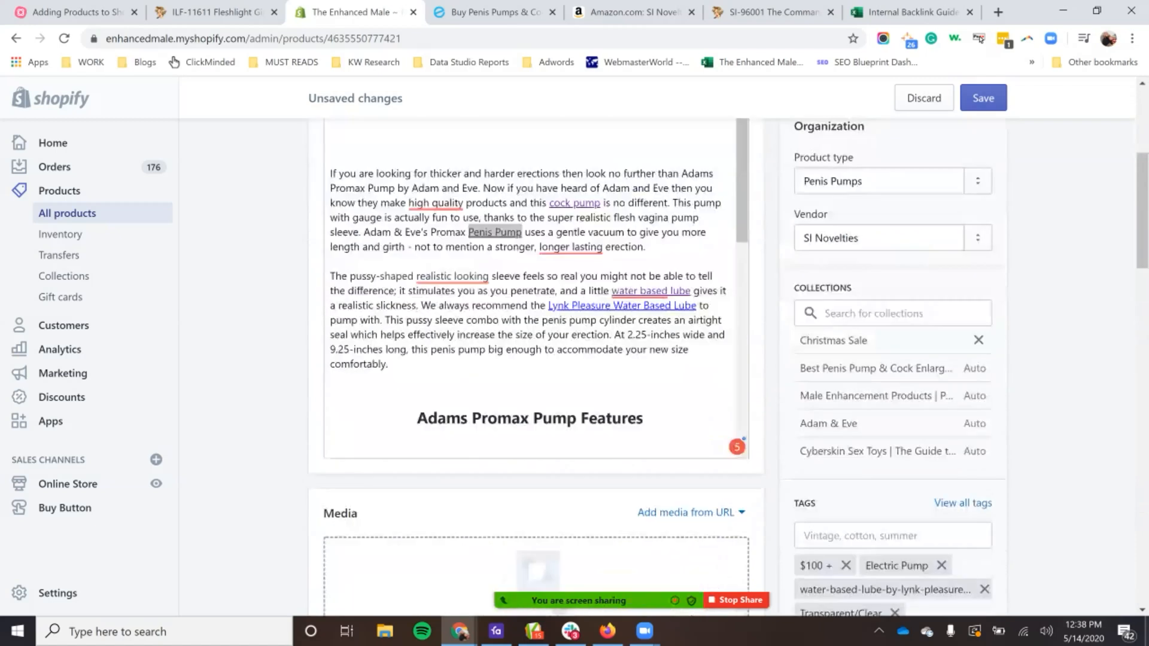
{"action": "scroll", "coordinate": [536, 359], "scroll_direction": "down", "scroll_amount": 10}
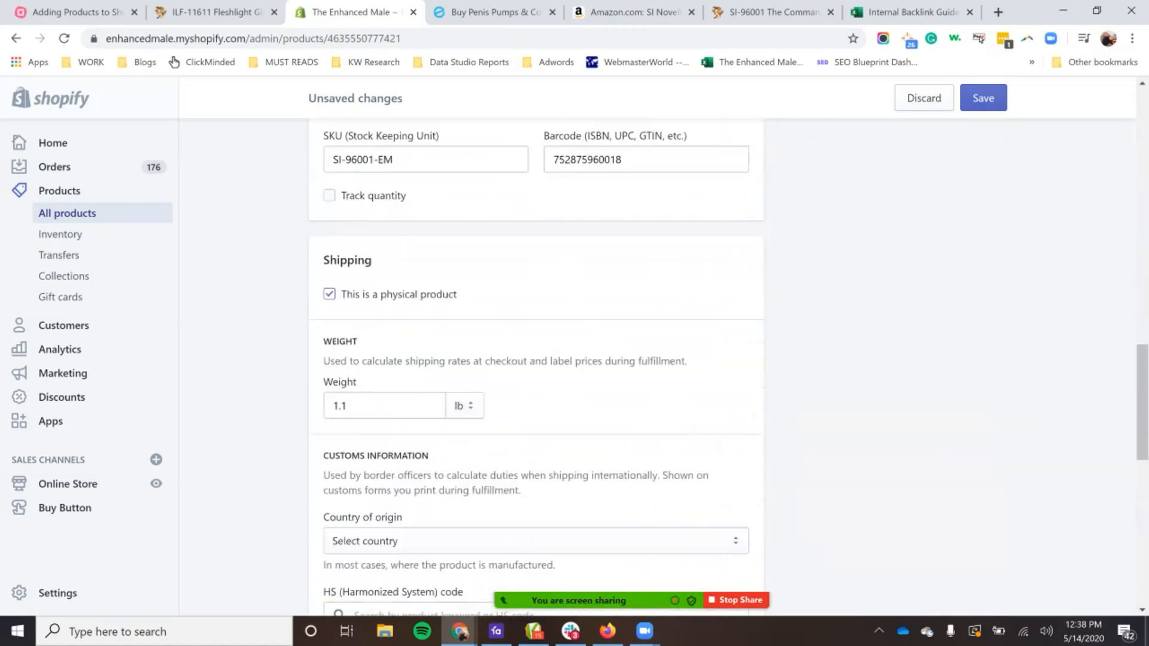
{"action": "scroll", "coordinate": [536, 359], "scroll_direction": "down", "scroll_amount": 5}
{"action": "left_click_drag", "start_coordinate": [334, 471], "coordinate": [399, 470]}
{"action": "left_click", "coordinate": [400, 471]}
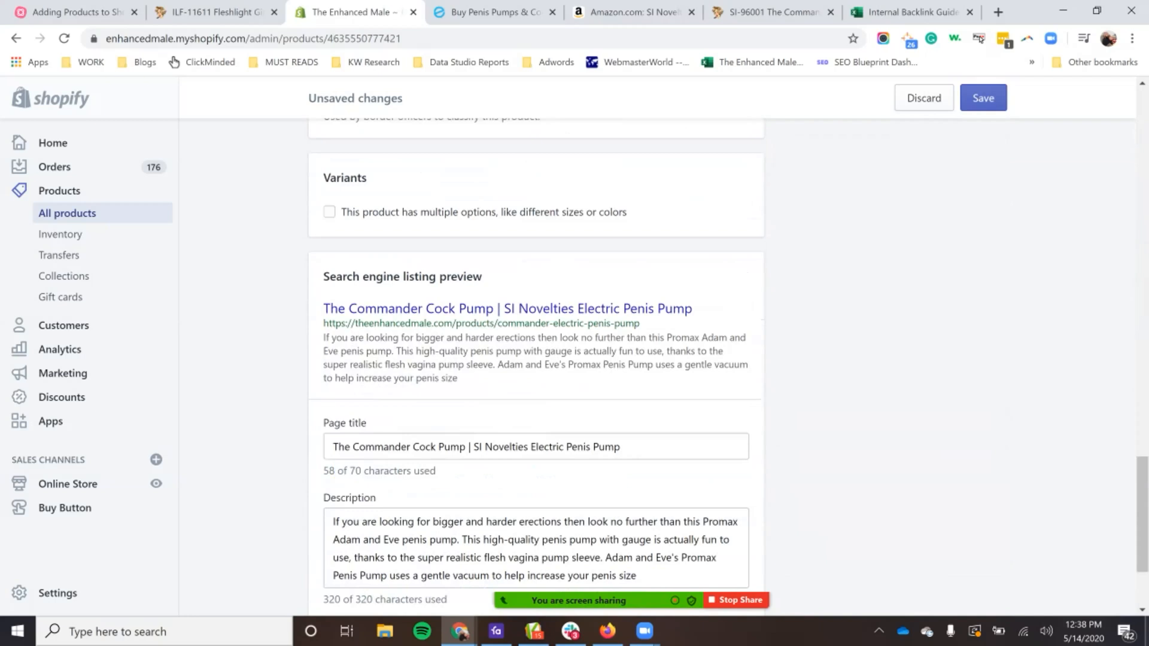
{"action": "triple_click", "coordinate": [383, 447]}
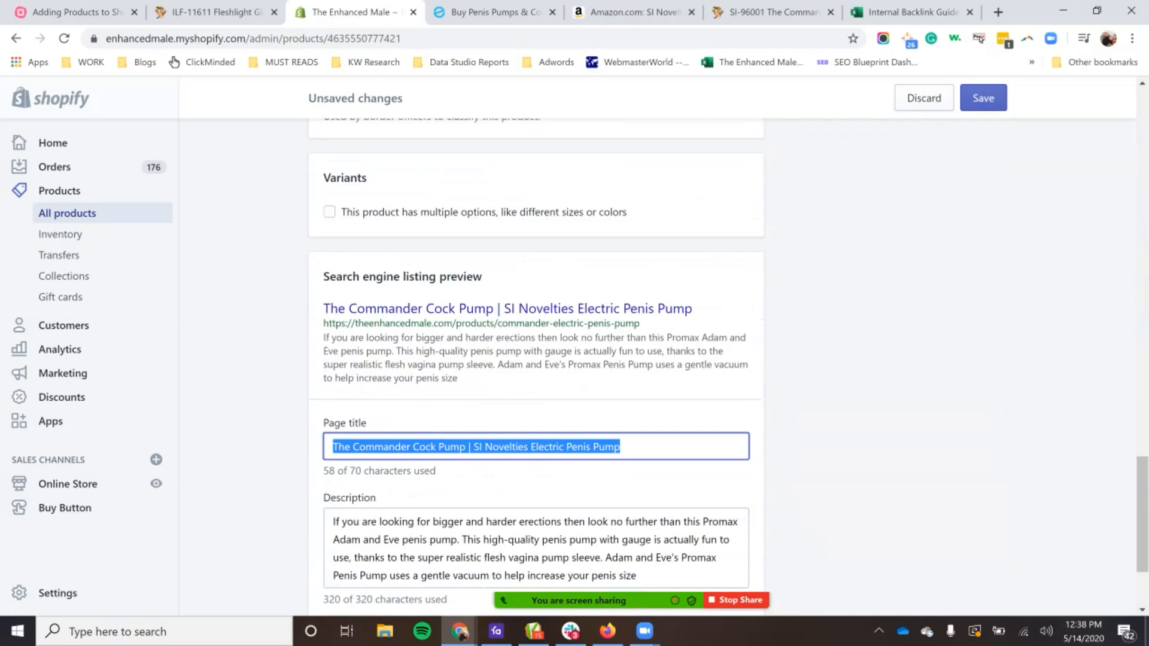
{"action": "left_click", "coordinate": [832, 431]}
{"action": "scroll", "coordinate": [832, 431], "scroll_direction": "down", "scroll_amount": 3}
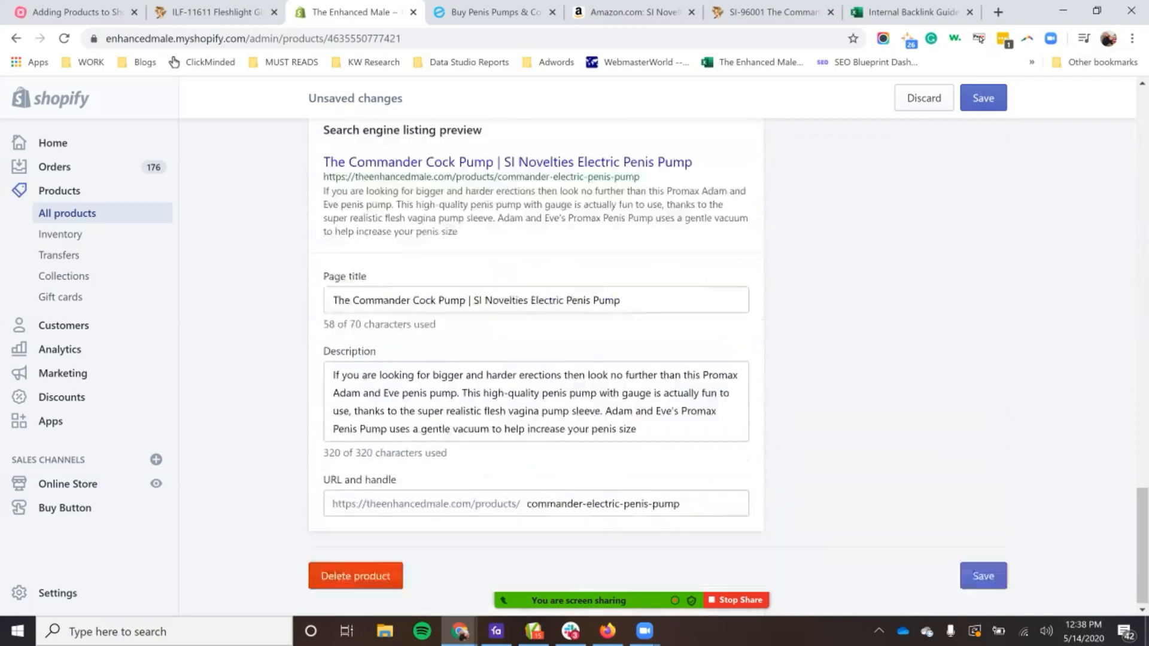
Step: Search Google for "nike shoes" in a new browser tab and look through the results
{"action": "left_click", "coordinate": [333, 373]}
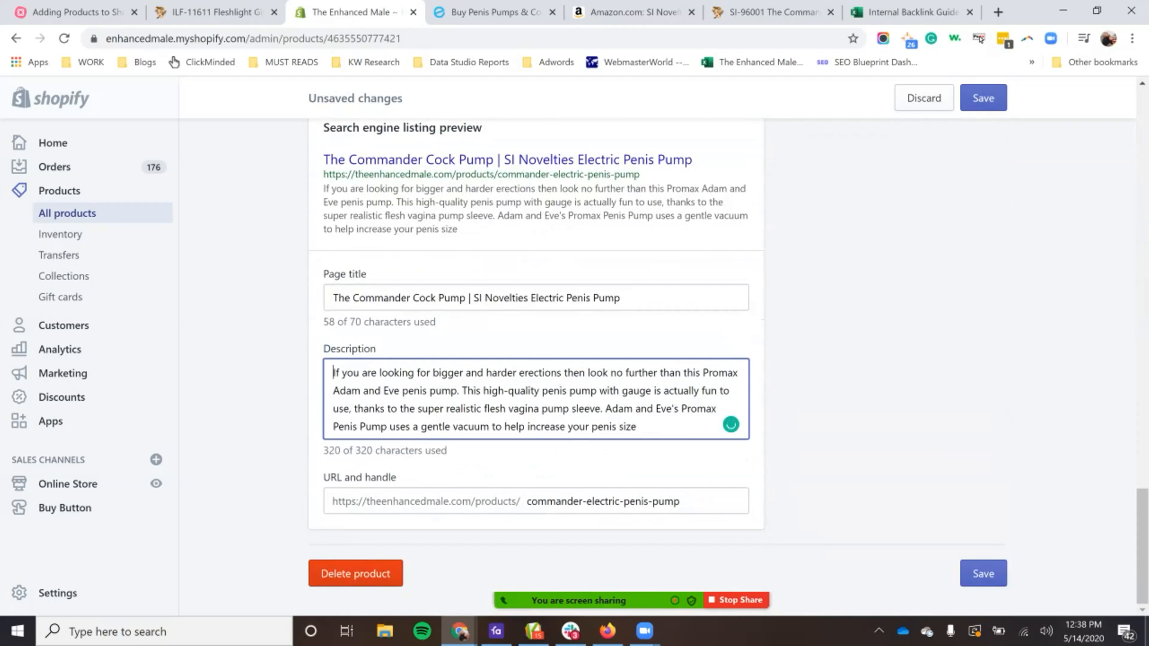
{"action": "left_click", "coordinate": [997, 12]}
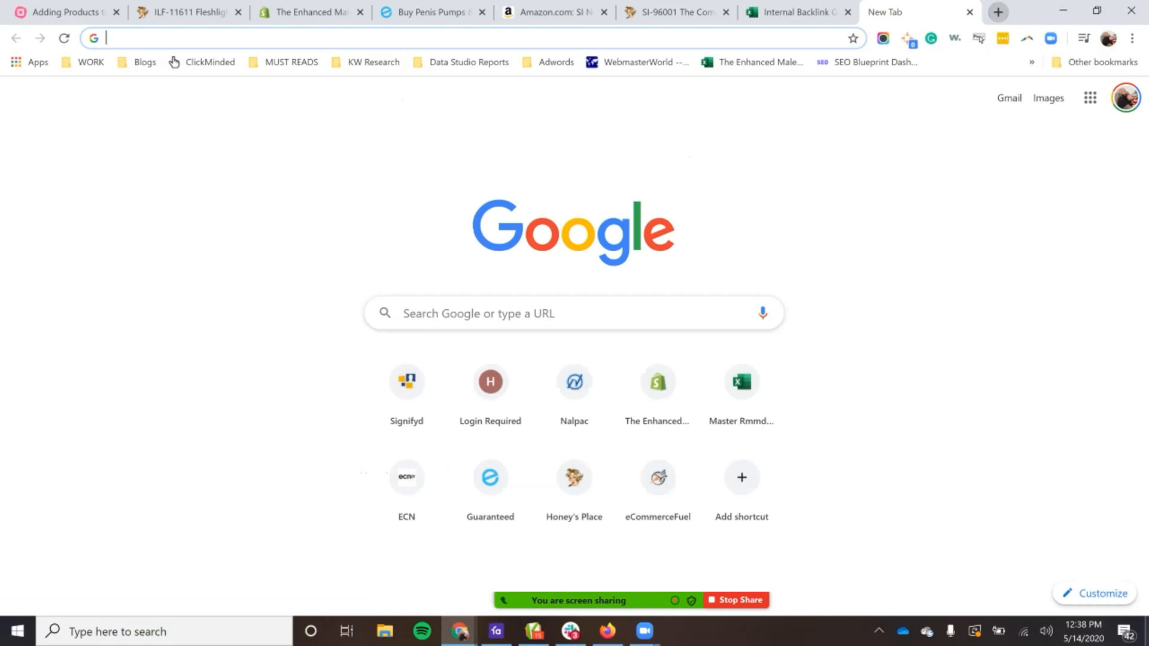
{"action": "type", "text": "nike shoes"}
{"action": "key", "text": "Return"}
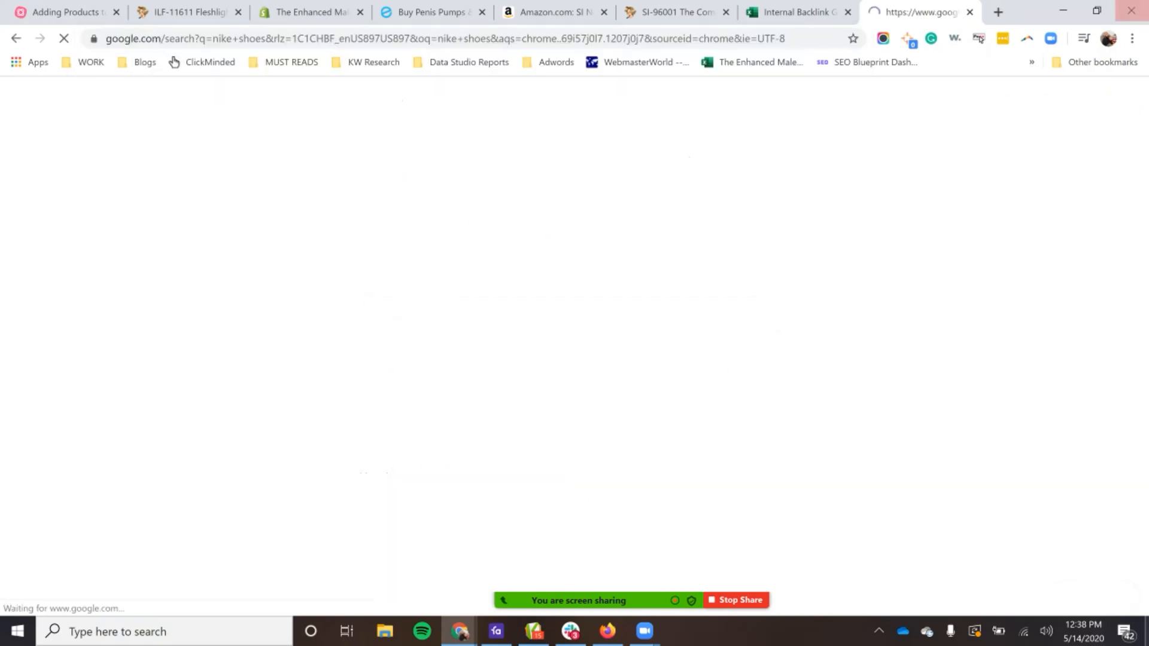
{"action": "scroll", "coordinate": [575, 347], "scroll_direction": "down", "scroll_amount": 10}
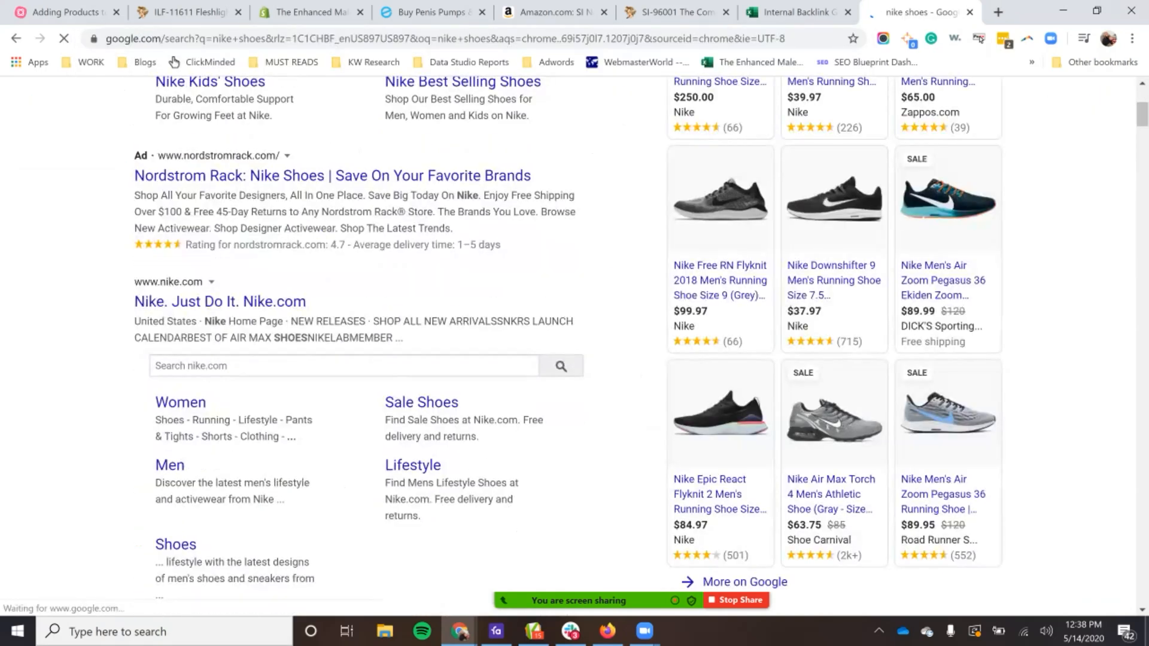
{"action": "scroll", "coordinate": [263, 428], "scroll_direction": "down", "scroll_amount": 6}
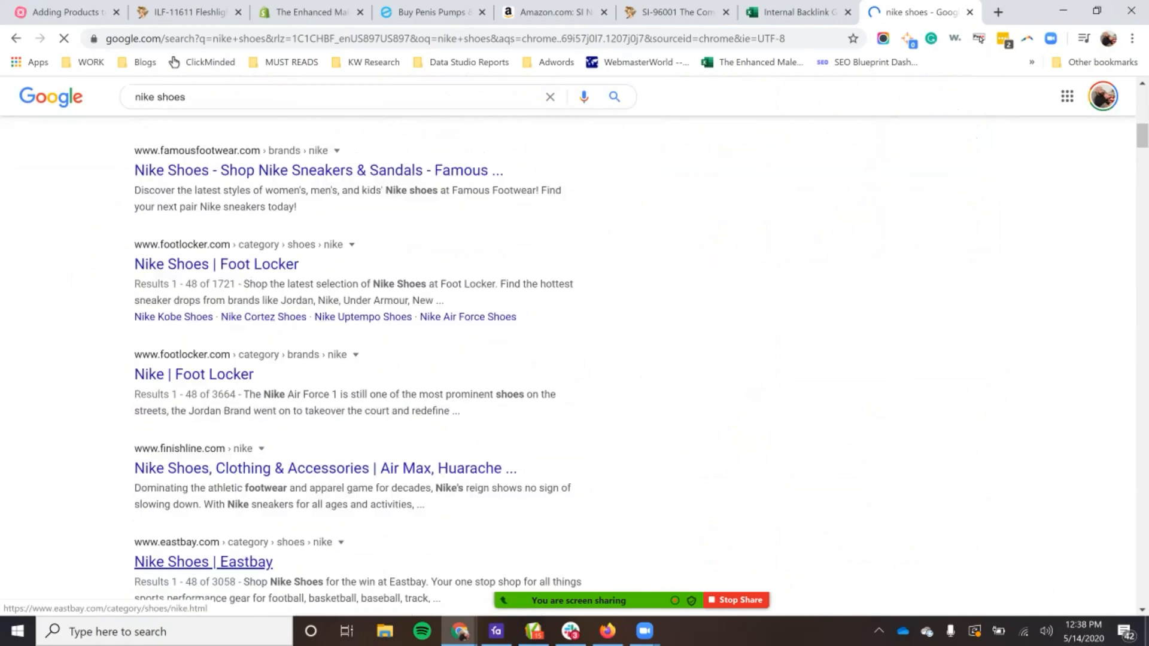
Step: Examine the description snippets under the search results, and return to the Shopify product listing
{"action": "scroll", "coordinate": [328, 365], "scroll_direction": "down", "scroll_amount": 11}
{"action": "left_click_drag", "start_coordinate": [138, 417], "coordinate": [401, 433]}
{"action": "left_click_drag", "start_coordinate": [134, 510], "coordinate": [373, 526]}
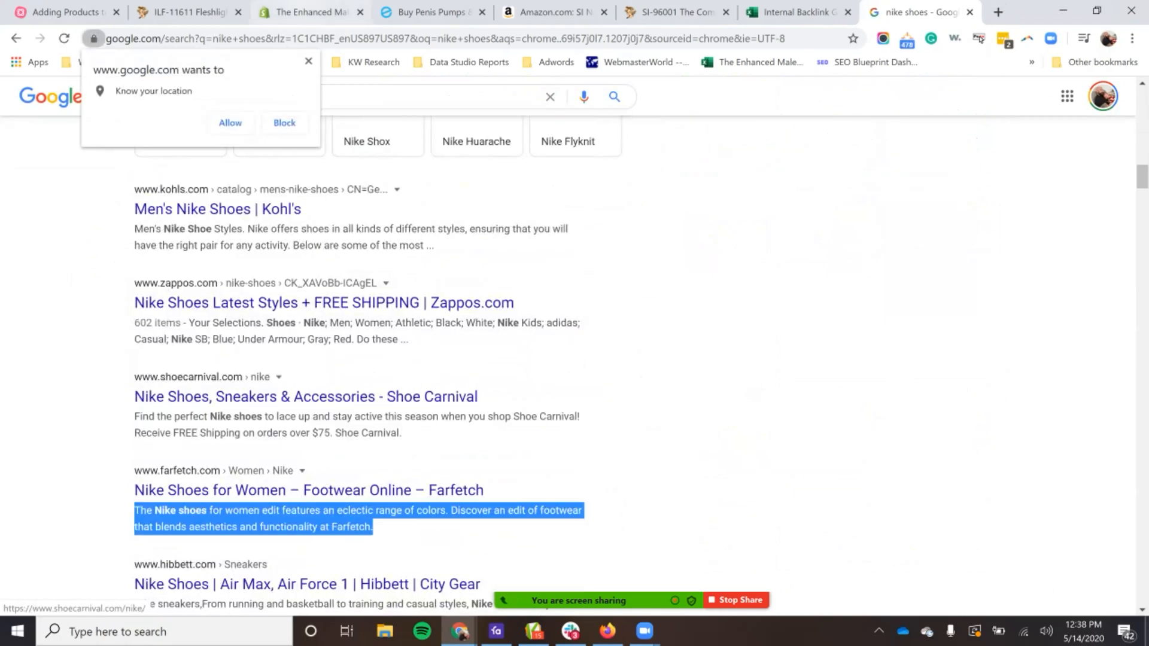
{"action": "left_click", "coordinate": [772, 191]}
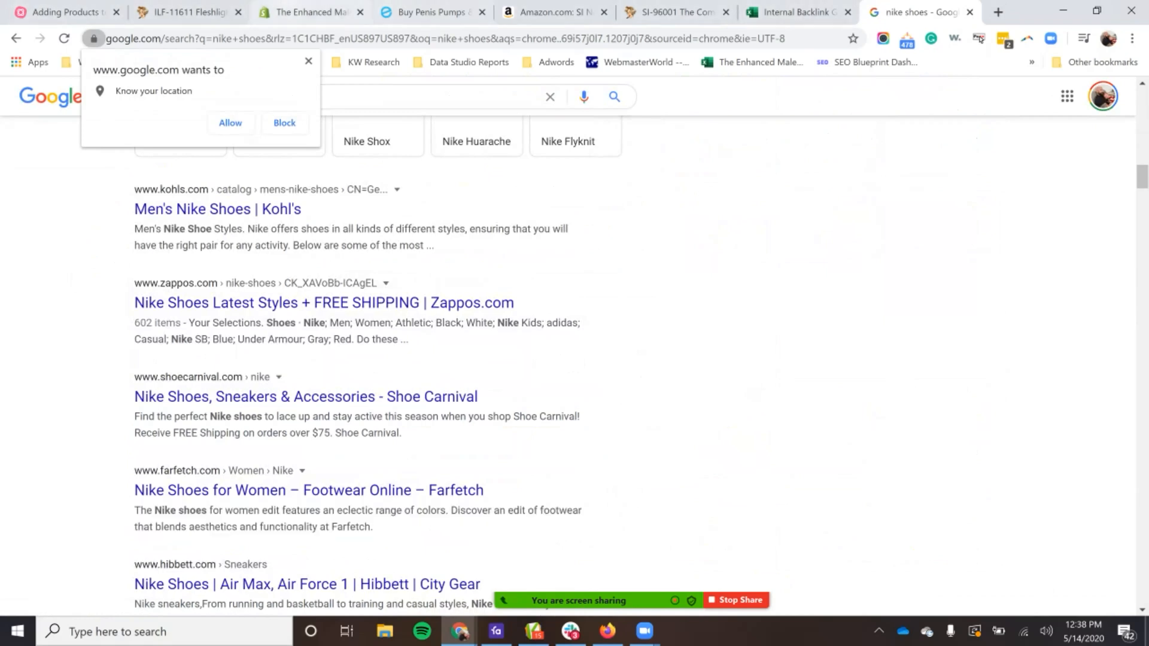
{"action": "left_click", "coordinate": [308, 61]}
{"action": "left_click", "coordinate": [179, 12]}
{"action": "left_click", "coordinate": [311, 12]}
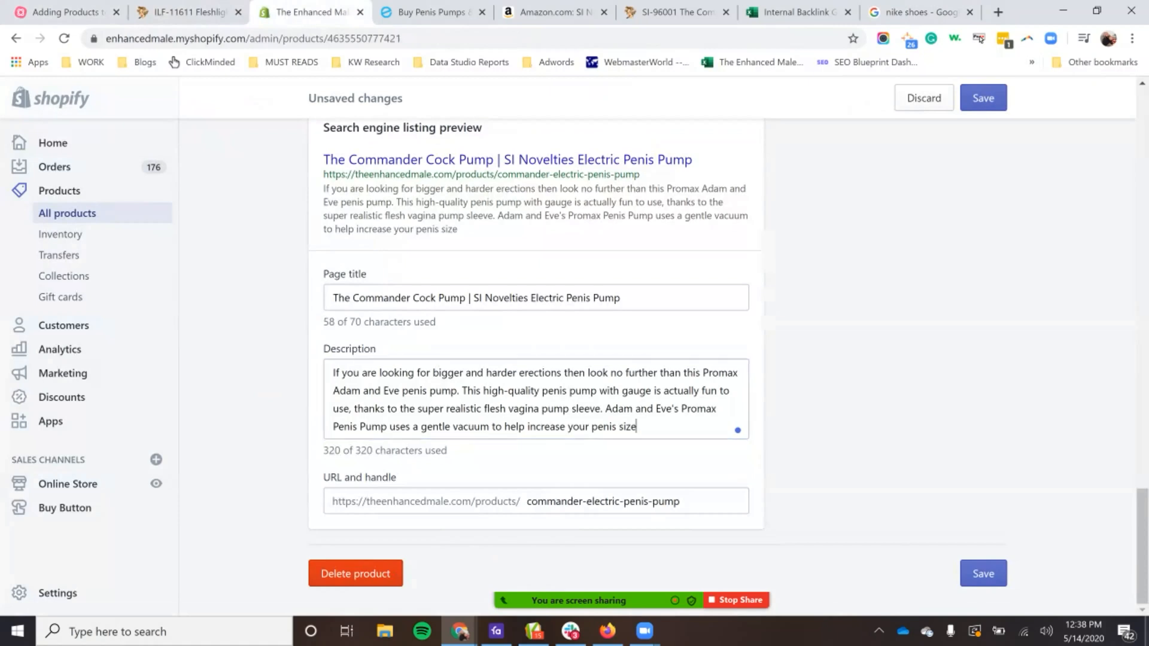
Step: Clear the SEO description and compare its default text with the main product description
{"action": "key", "text": "ctrl+a"}
{"action": "key", "text": "ctrl+v"}
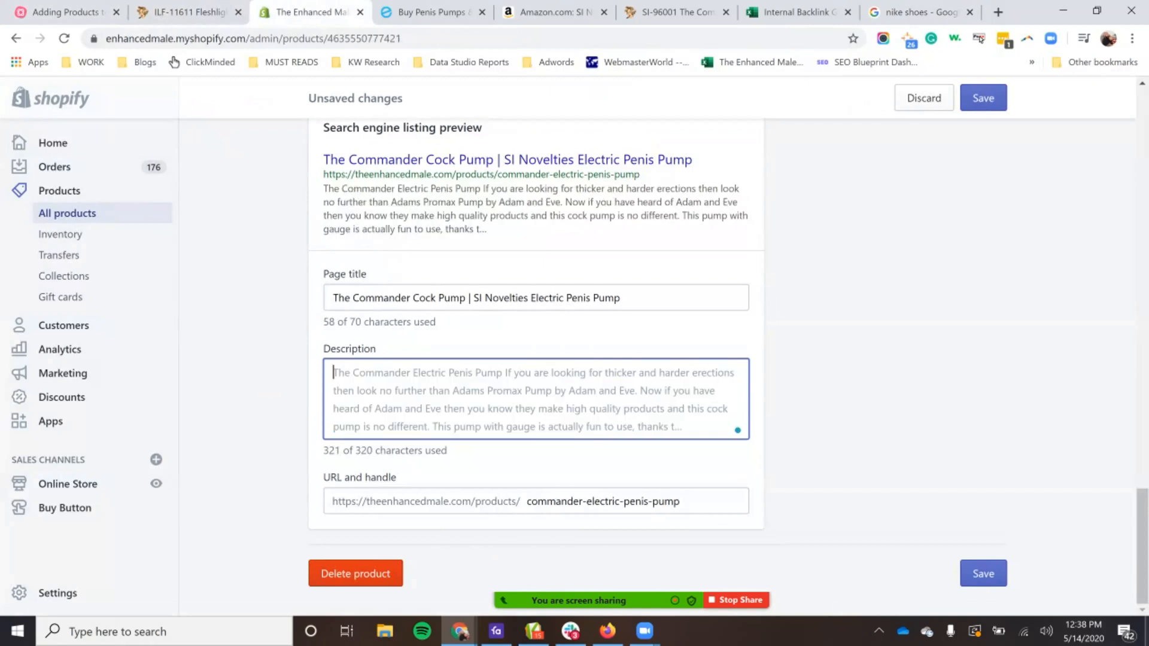
{"action": "key", "text": "ctrl+a"}
{"action": "key", "text": "BackSpace"}
{"action": "scroll", "coordinate": [535, 359], "scroll_direction": "up", "scroll_amount": 15}
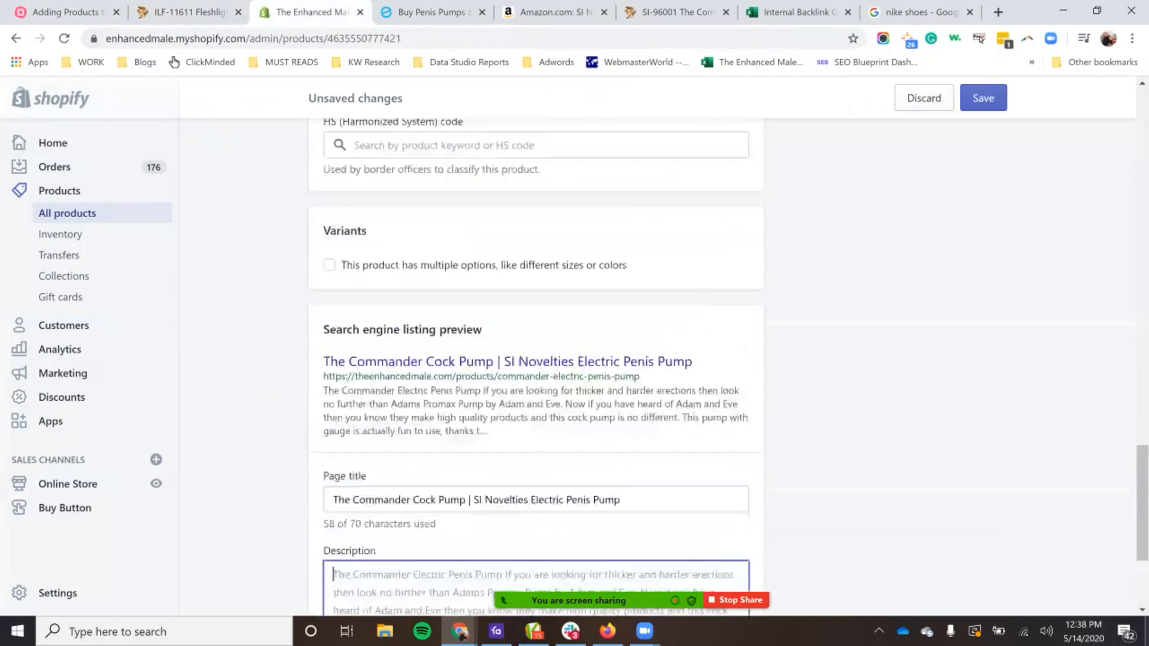
{"action": "scroll", "coordinate": [727, 353], "scroll_direction": "down", "scroll_amount": 1}
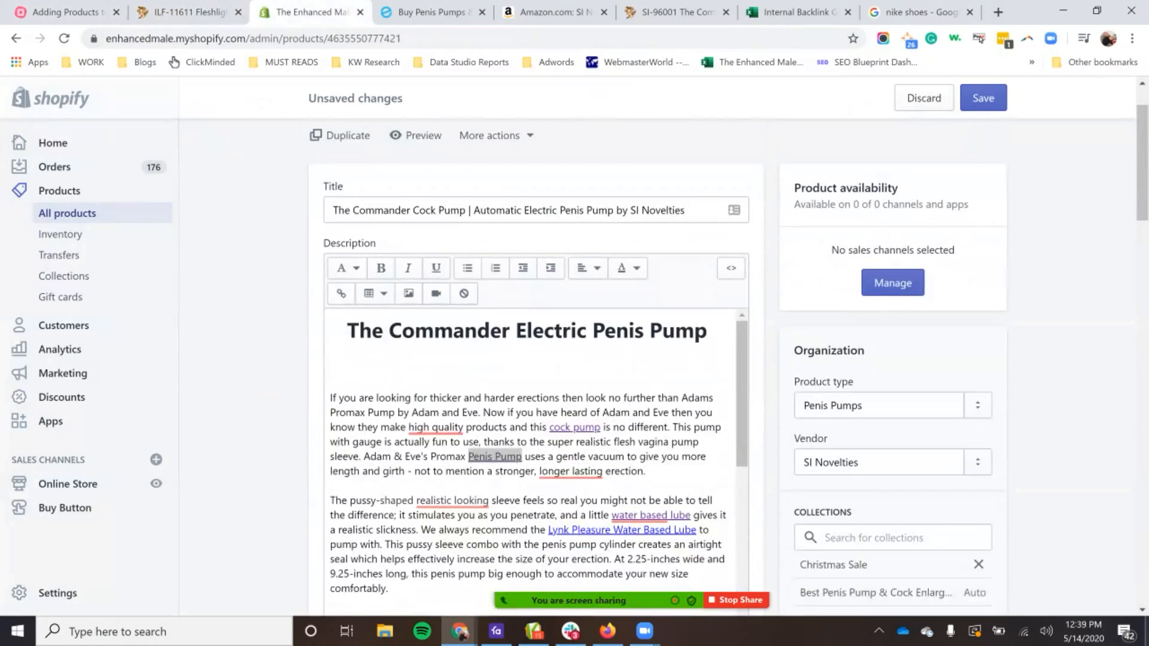
{"action": "scroll", "coordinate": [535, 359], "scroll_direction": "down", "scroll_amount": 15}
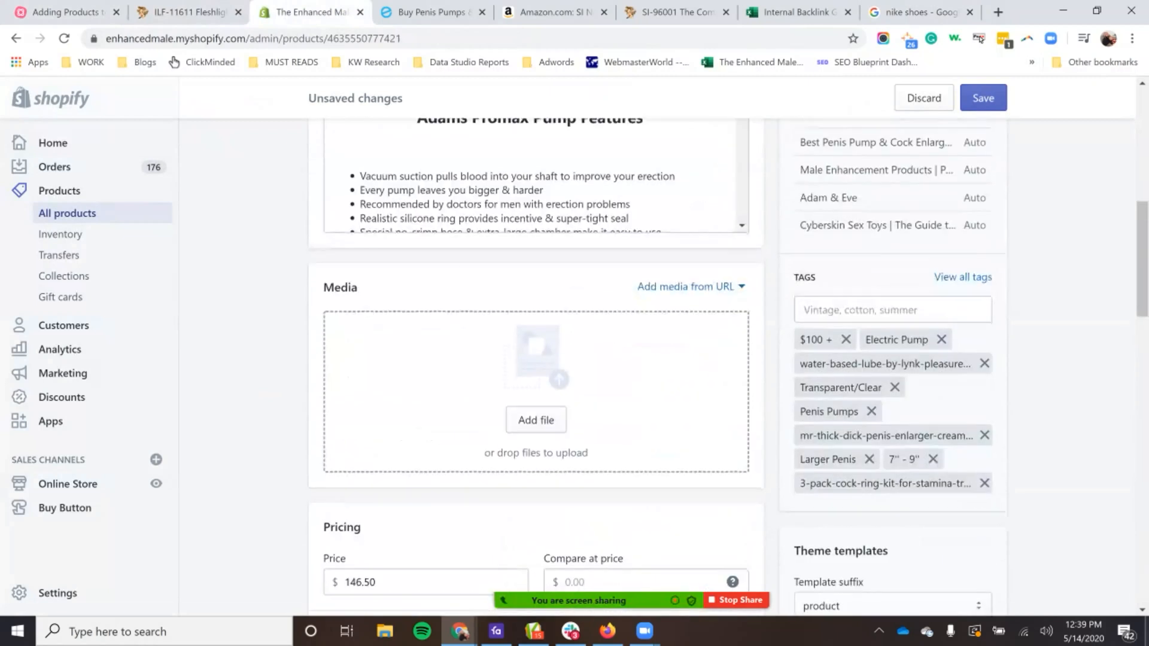
{"action": "scroll", "coordinate": [536, 359], "scroll_direction": "down", "scroll_amount": 8}
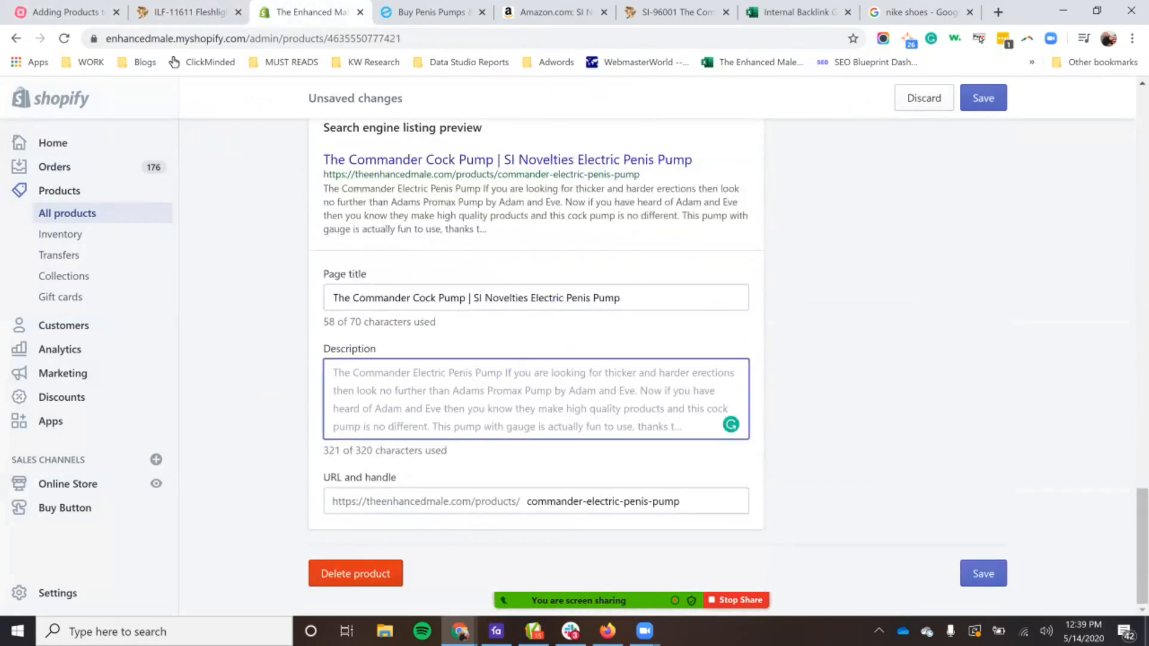
Step: Try the placeholder text "asdjkfnkjldglfd" as the SEO description and clear it again
{"action": "type", "text": "asdjkfnkjldglfd"}
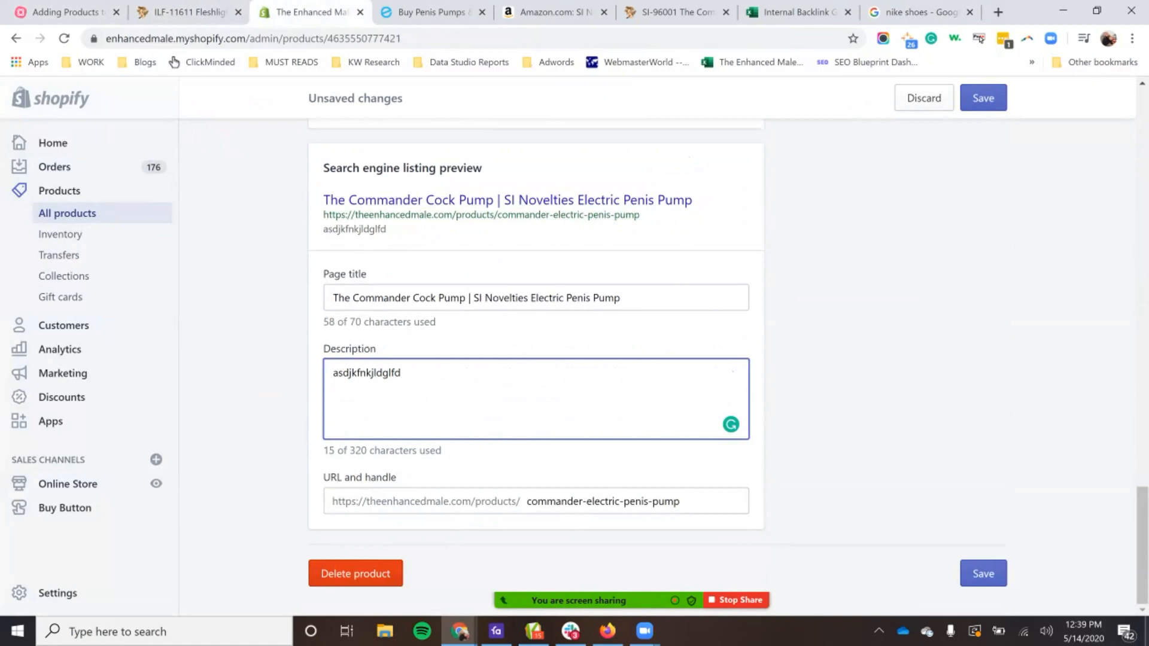
{"action": "key", "text": "ctrl+a"}
{"action": "key", "text": "ctrl+v"}
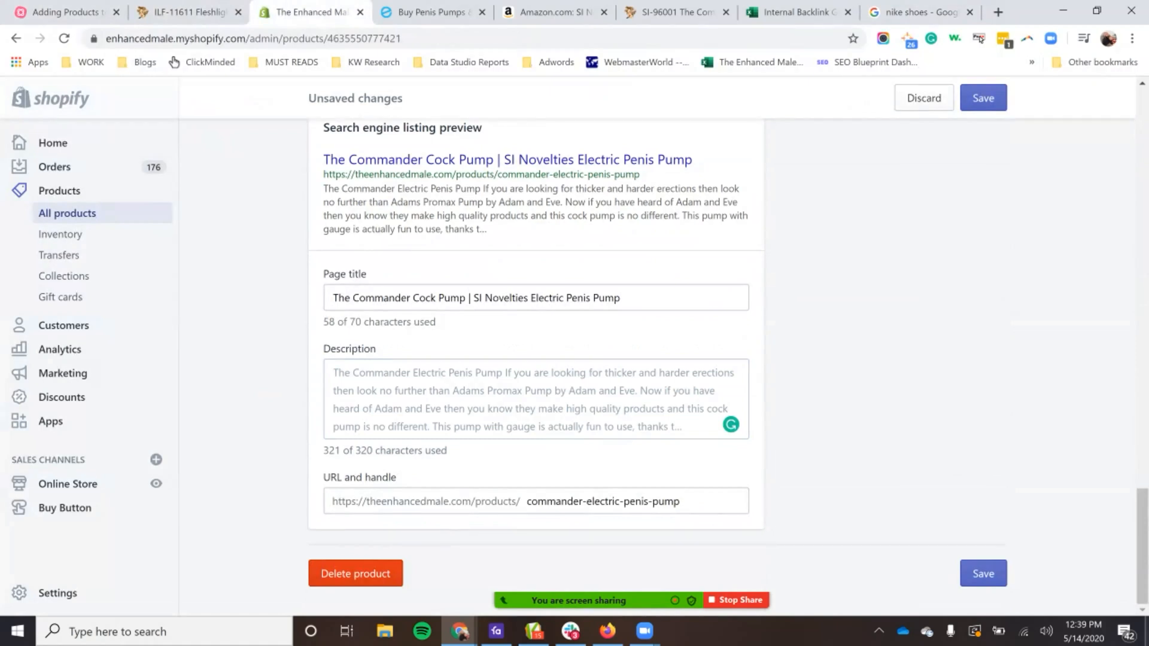
Step: Compare the opening of the SEO description with the heading of the main product description
{"action": "left_click_drag", "start_coordinate": [333, 373], "coordinate": [626, 390]}
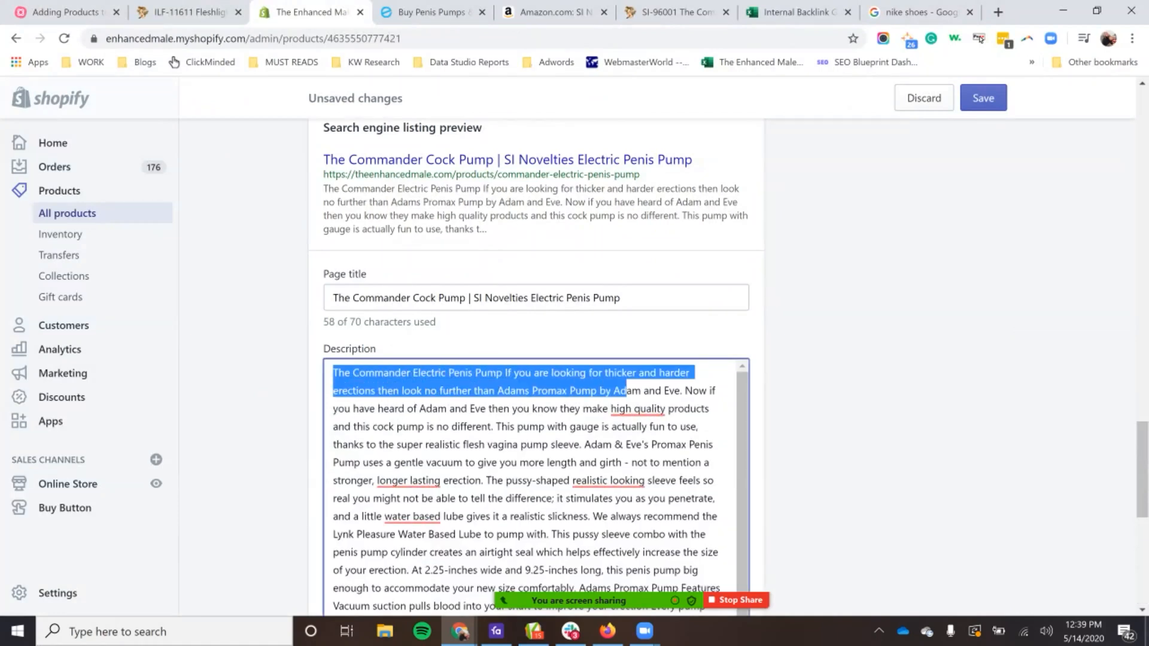
{"action": "left_click", "coordinate": [802, 386]}
{"action": "scroll", "coordinate": [627, 419], "scroll_direction": "up", "scroll_amount": 20}
{"action": "left_click_drag", "start_coordinate": [347, 405], "coordinate": [332, 445]}
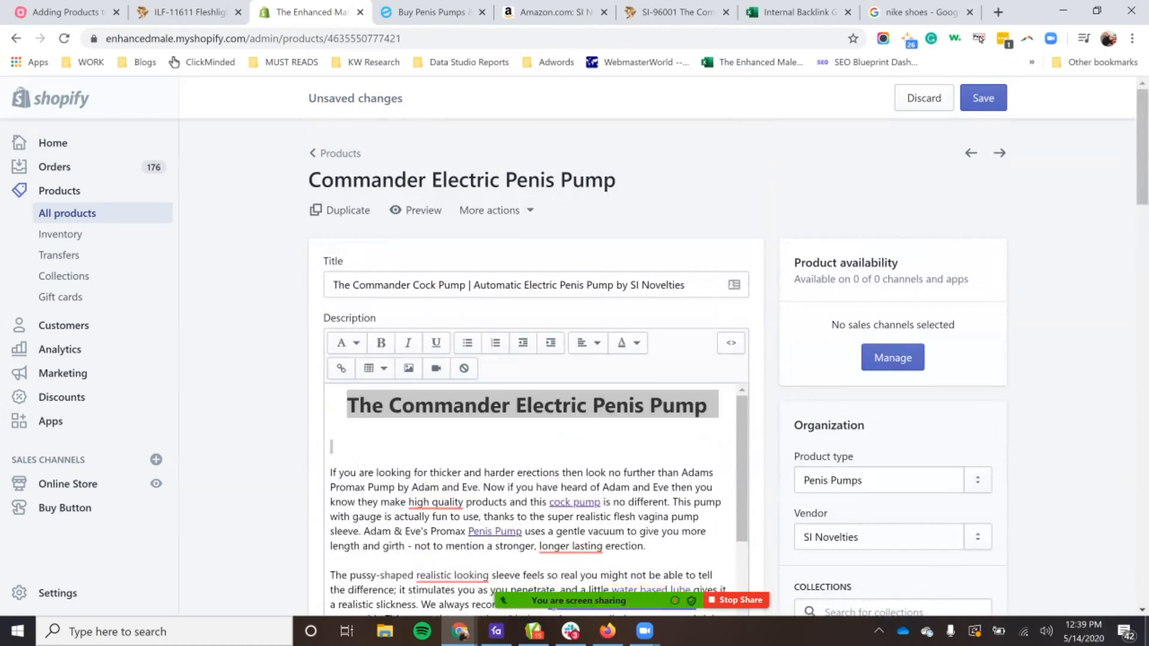
{"action": "scroll", "coordinate": [536, 419], "scroll_direction": "down", "scroll_amount": 20}
{"action": "left_click", "coordinate": [461, 409]}
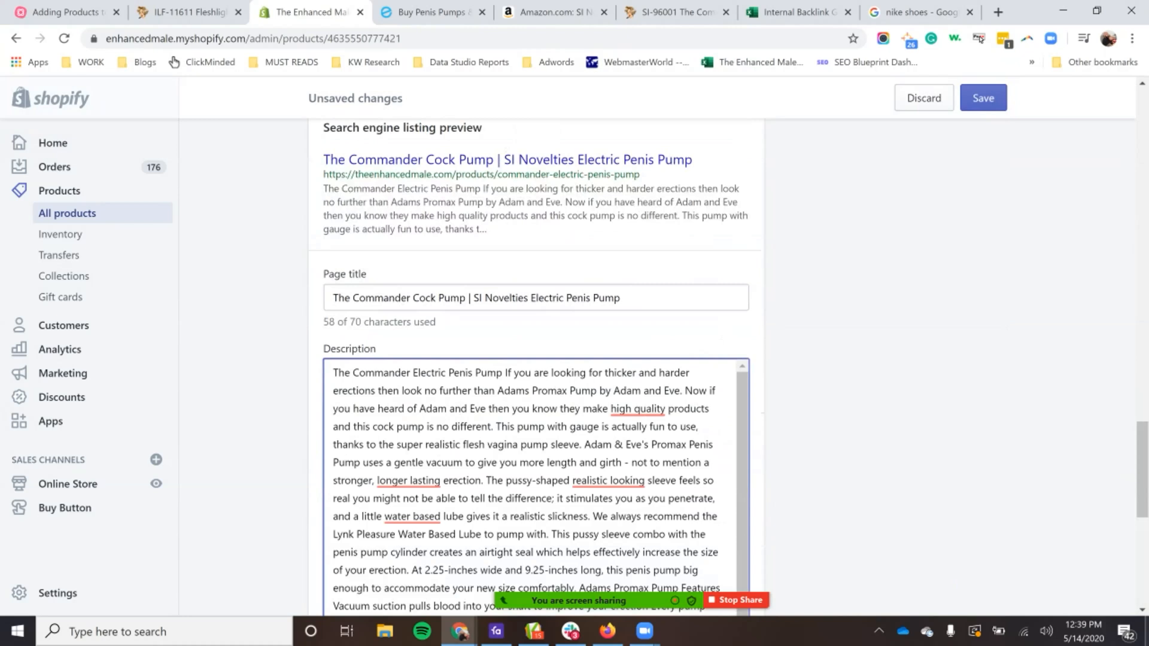
Step: Delete the leading "The Commander Electric Penis Pump" from the SEO description and everything after "this cock pump is no different."
{"action": "left_click_drag", "start_coordinate": [505, 373], "coordinate": [333, 373]}
{"action": "key", "text": "BackSpace"}
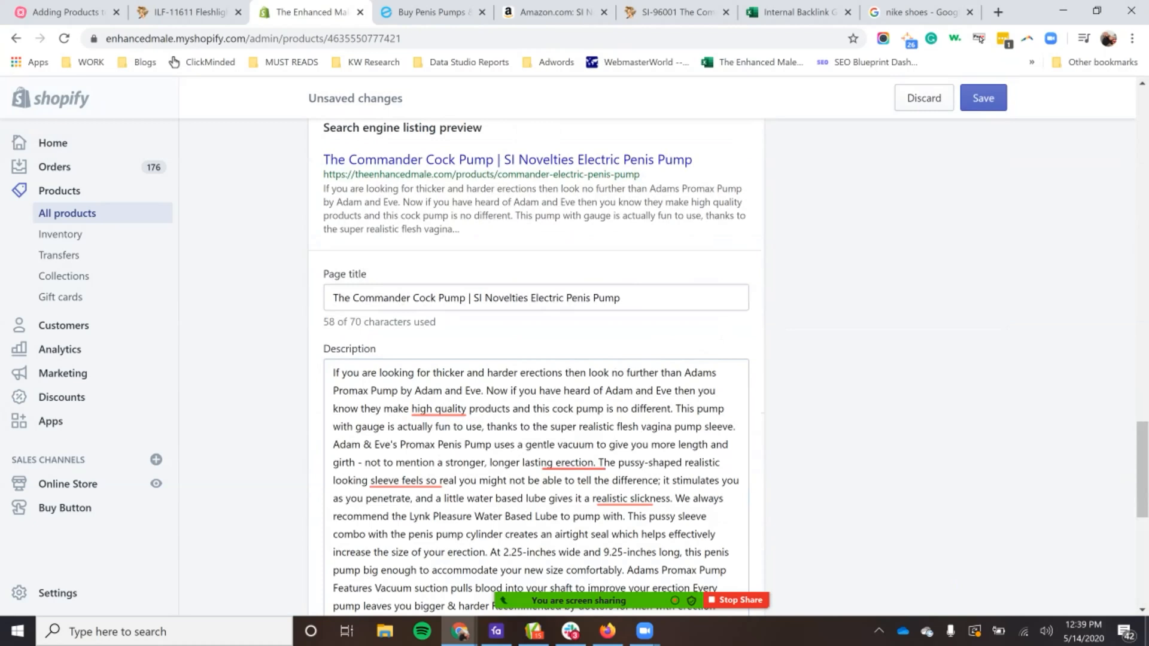
{"action": "left_click_drag", "start_coordinate": [598, 463], "coordinate": [604, 615]}
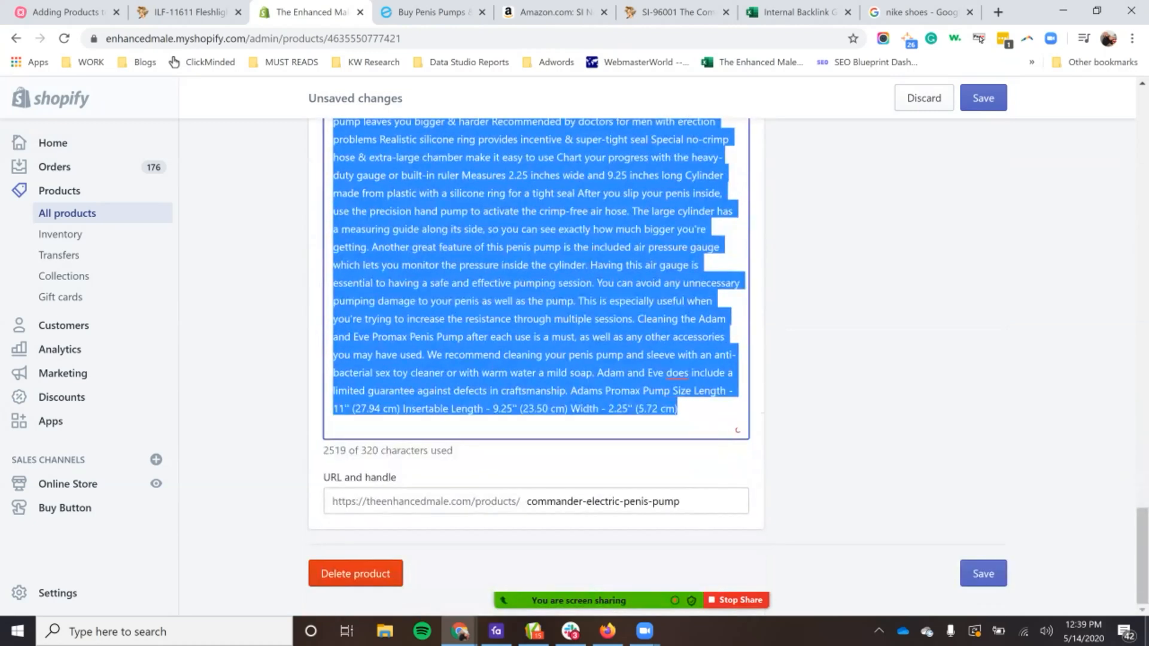
{"action": "key", "text": "BackSpace"}
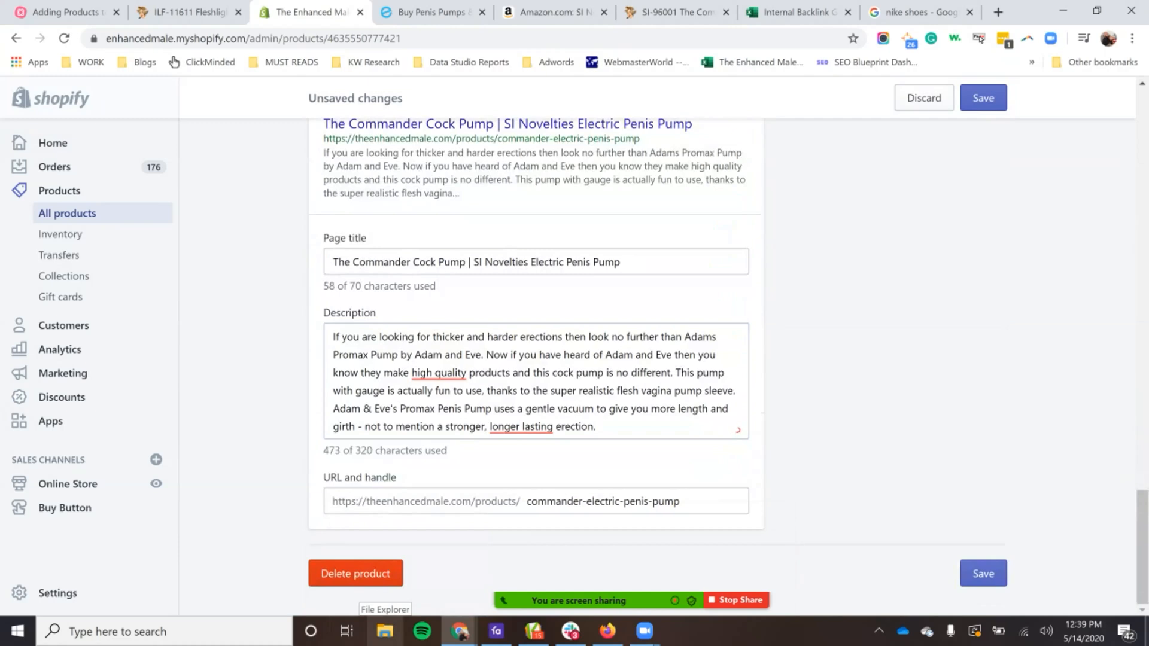
{"action": "left_click_drag", "start_coordinate": [675, 373], "coordinate": [599, 428]}
{"action": "key", "text": "BackSpace"}
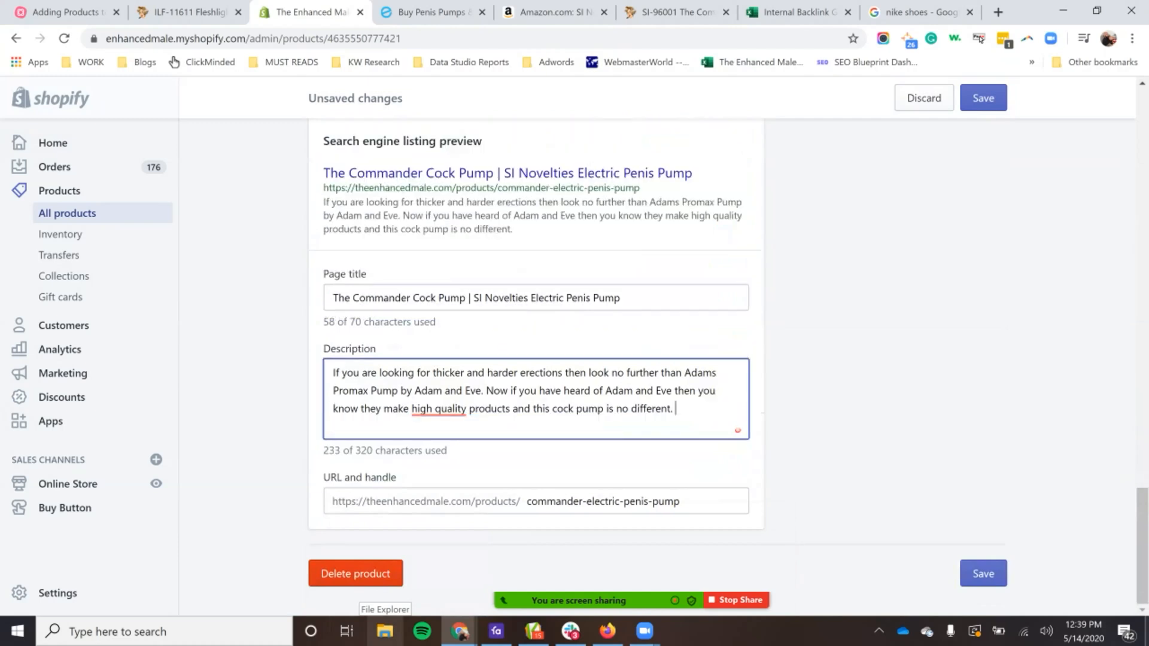
Step: Check the trimmed SEO description's character count and wording, and select its entire text
{"action": "double_click", "coordinate": [374, 451]}
{"action": "double_click", "coordinate": [467, 408]}
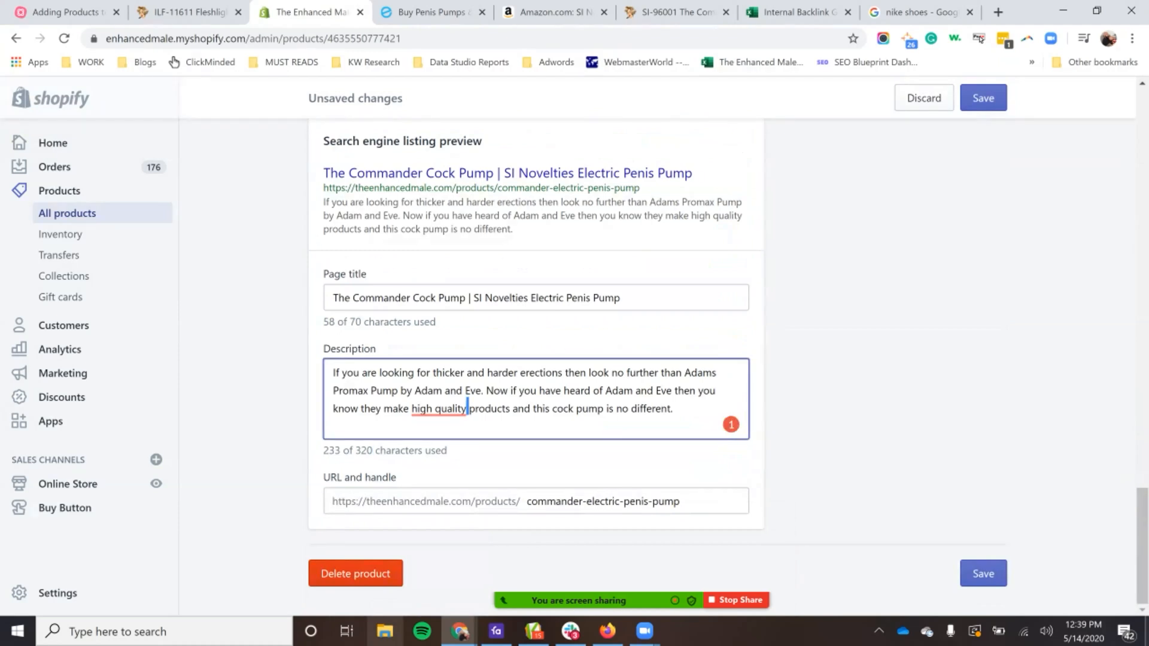
{"action": "left_click_drag", "start_coordinate": [684, 373], "coordinate": [492, 373]}
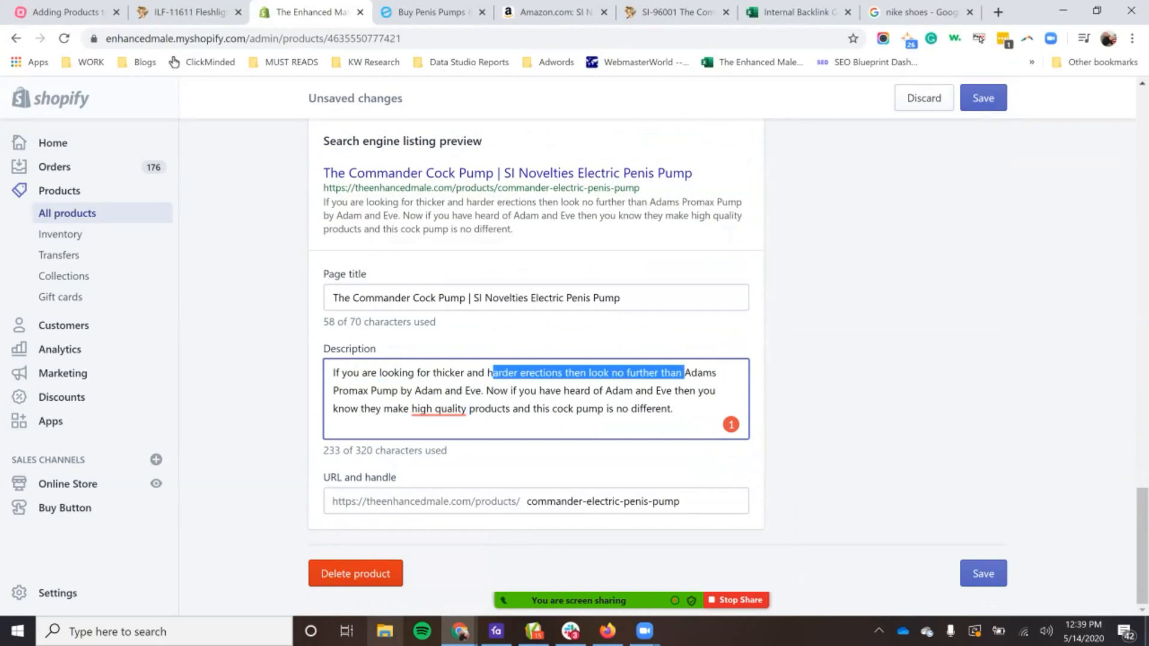
{"action": "key", "text": "ctrl+a"}
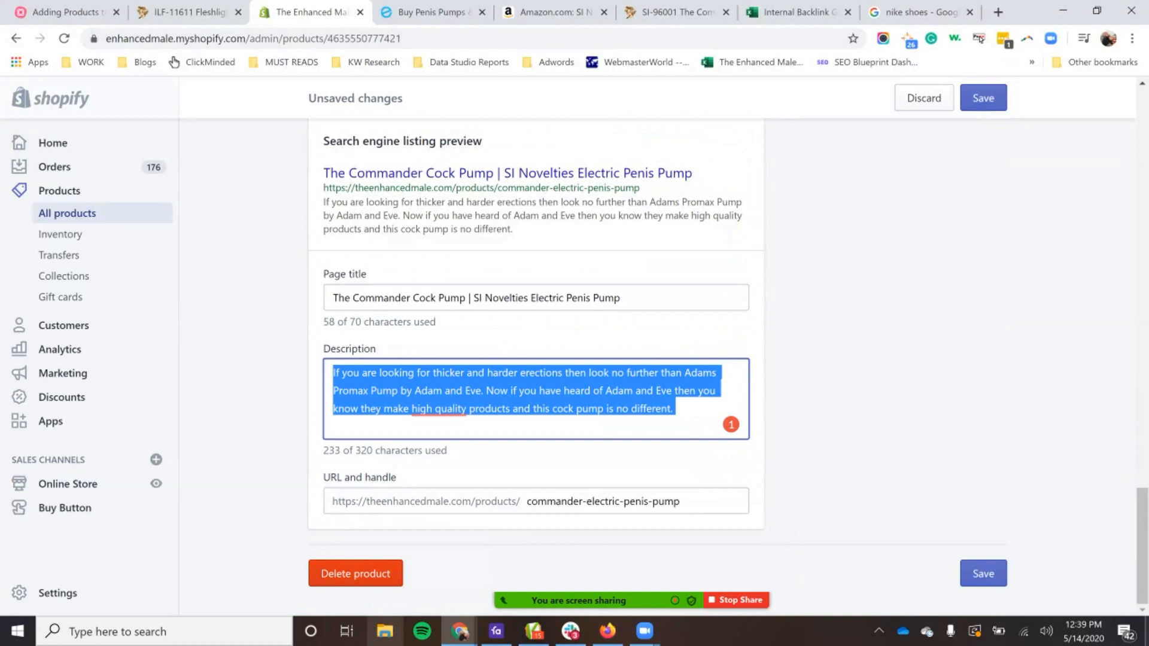
Step: Compare the SEO page title and description with the opening paragraph of the main product description
{"action": "left_click", "coordinate": [358, 297]}
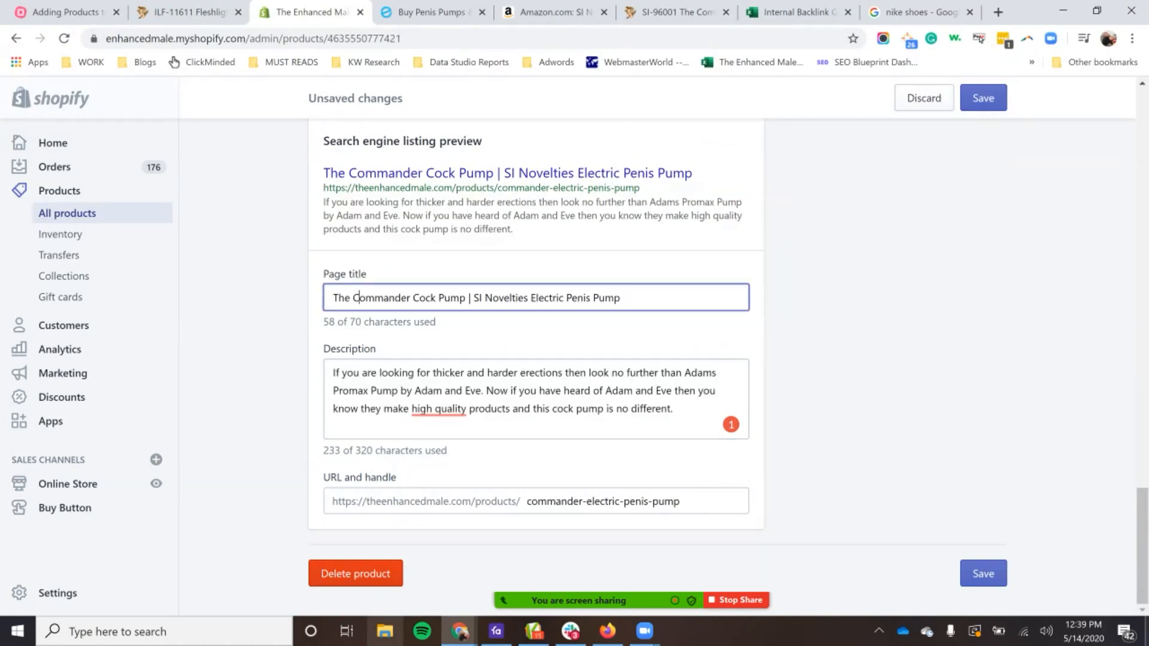
{"action": "triple_click", "coordinate": [527, 391]}
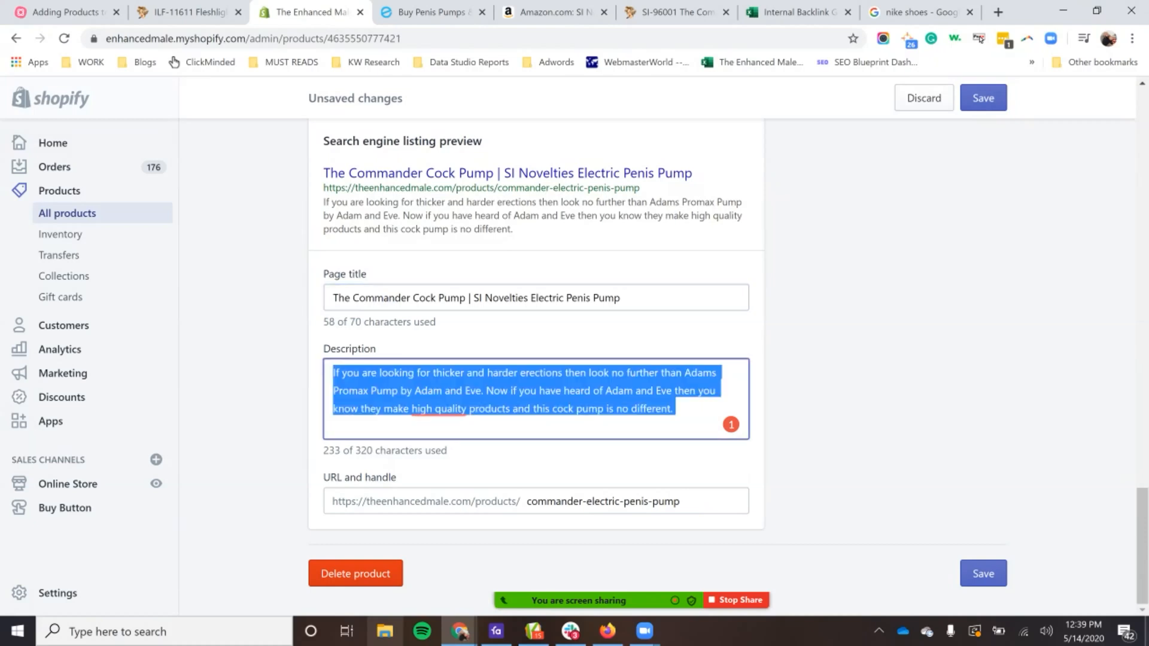
{"action": "scroll", "coordinate": [535, 359], "scroll_direction": "up", "scroll_amount": 15}
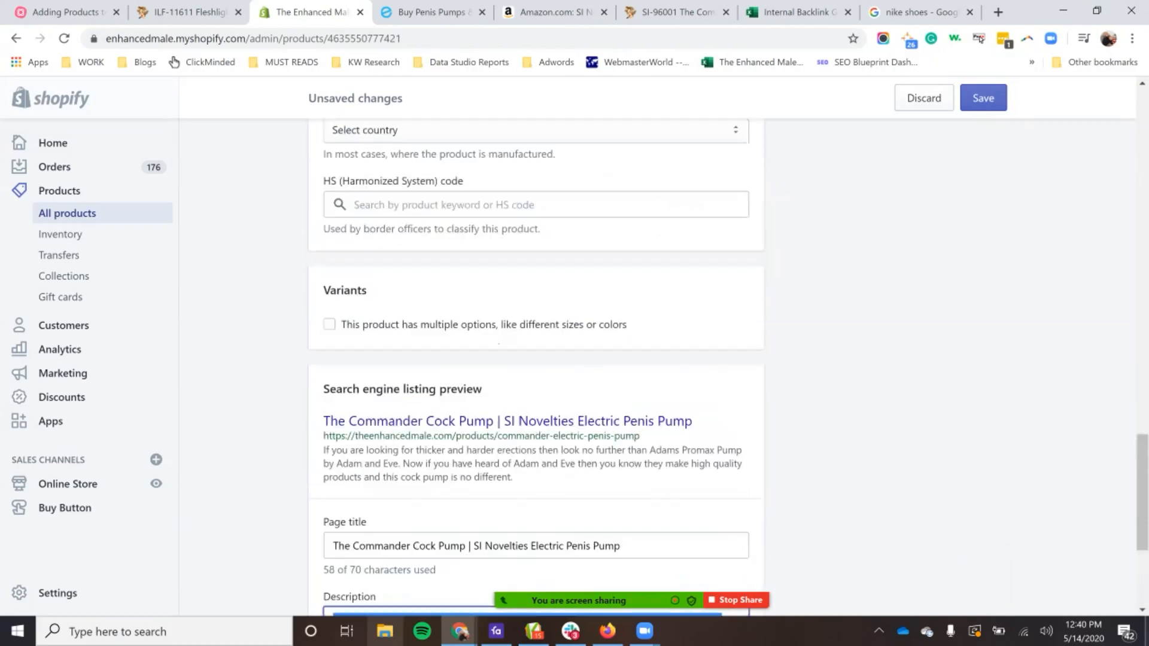
{"action": "left_click", "coordinate": [526, 516]}
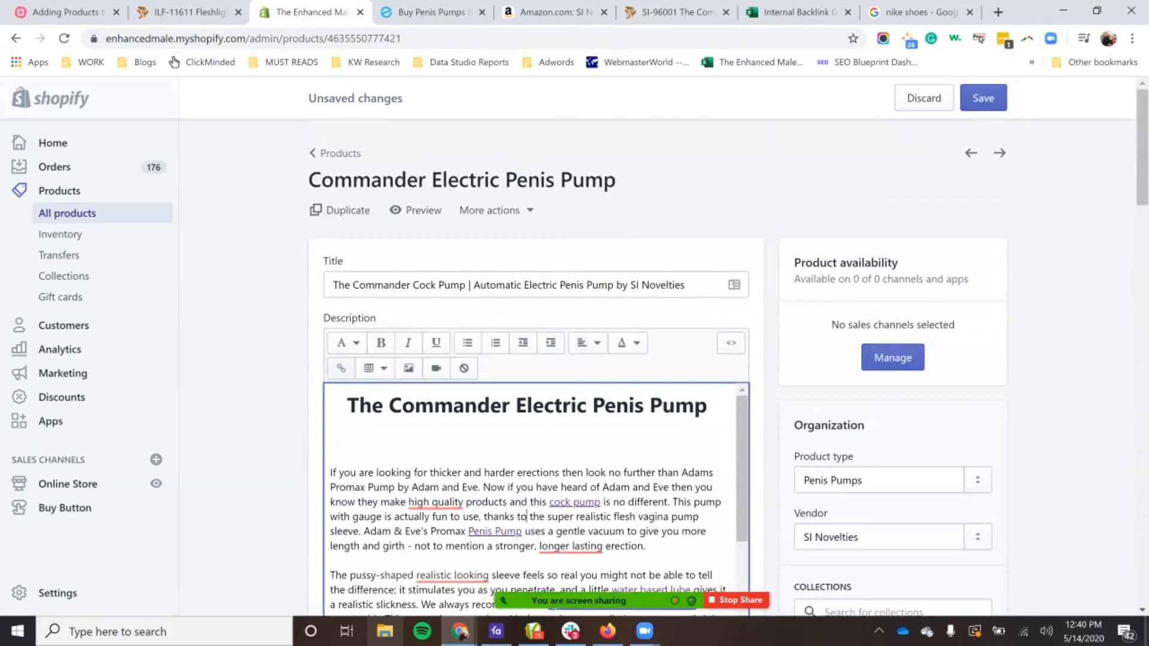
{"action": "mouse_move", "coordinate": [644, 632]}
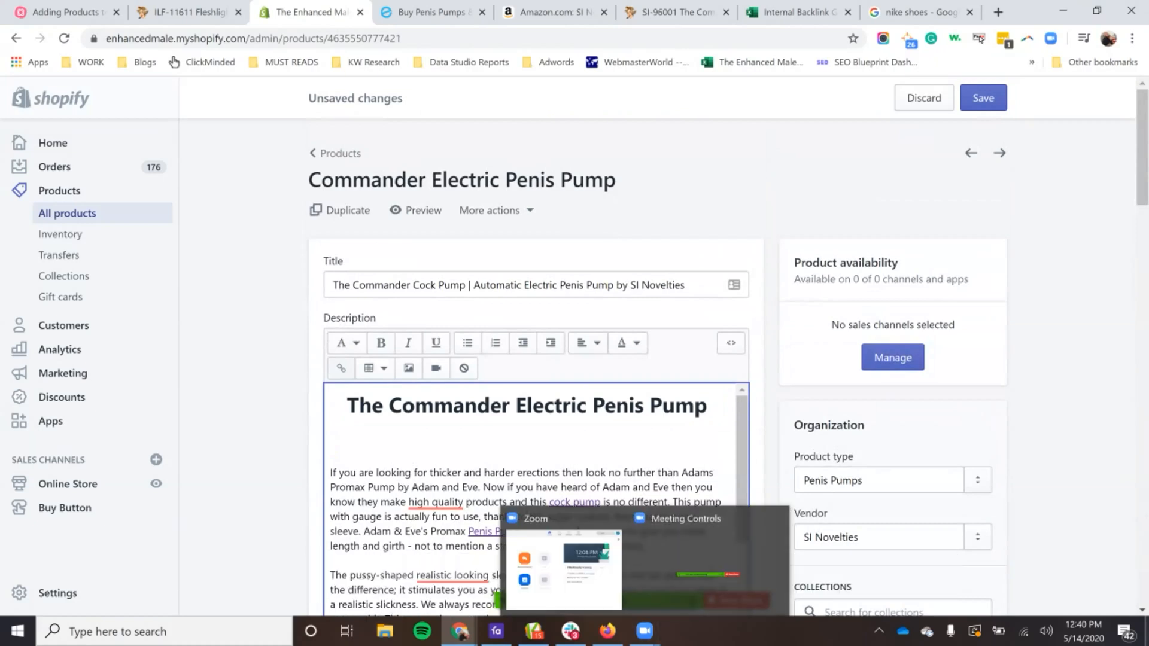
{"action": "scroll", "coordinate": [535, 359], "scroll_direction": "down", "scroll_amount": 15}
{"action": "scroll", "coordinate": [535, 359], "scroll_direction": "down", "scroll_amount": 4}
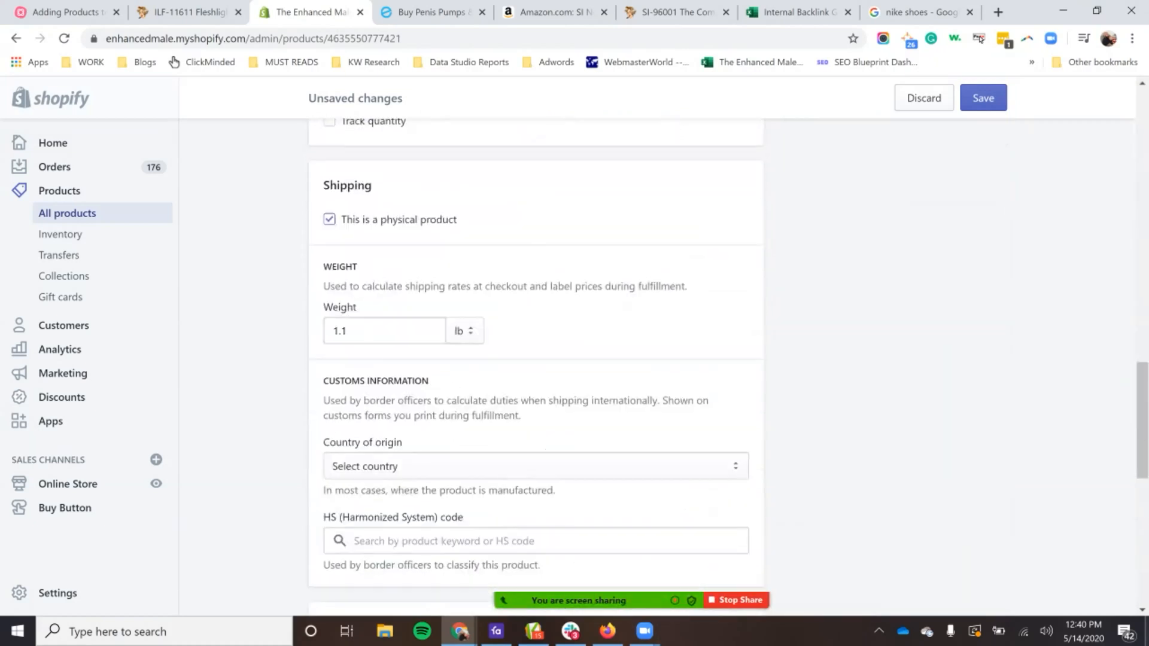
{"action": "scroll", "coordinate": [535, 359], "scroll_direction": "down", "scroll_amount": 10}
{"action": "double_click", "coordinate": [541, 408]}
{"action": "triple_click", "coordinate": [534, 408]}
{"action": "left_click", "coordinate": [534, 409]}
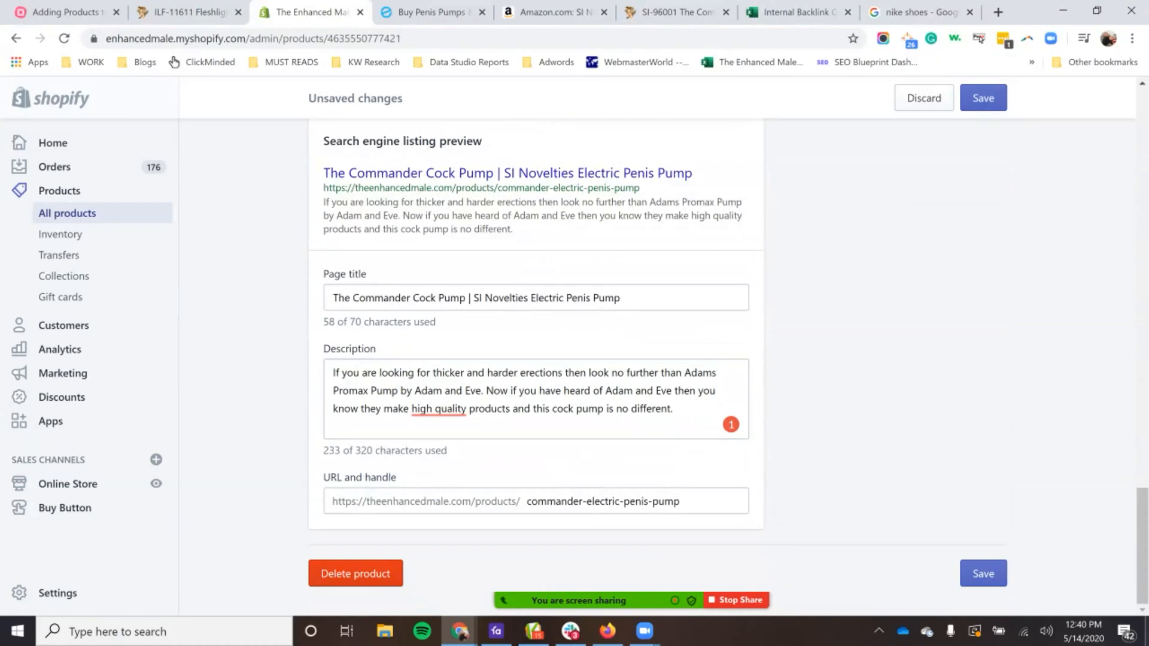
Step: Check the product's Media section, and review the Images requirements in the "Adding Products to Shopify" mind map
{"action": "scroll", "coordinate": [536, 359], "scroll_direction": "up", "scroll_amount": 20}
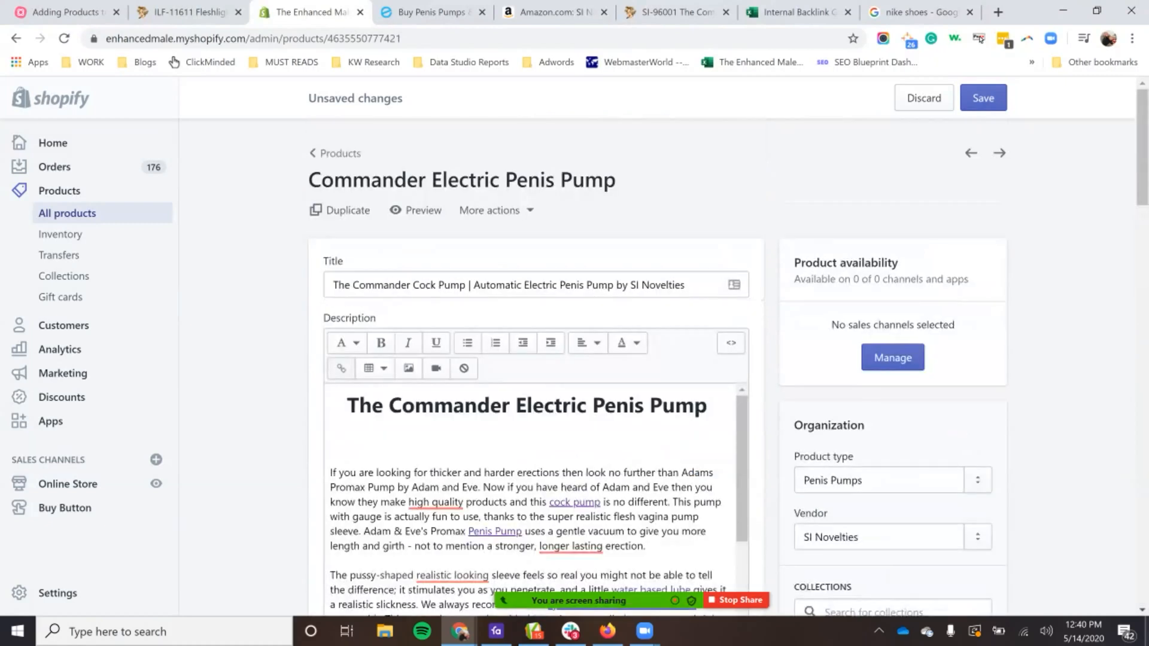
{"action": "scroll", "coordinate": [933, 386], "scroll_direction": "down", "scroll_amount": 10}
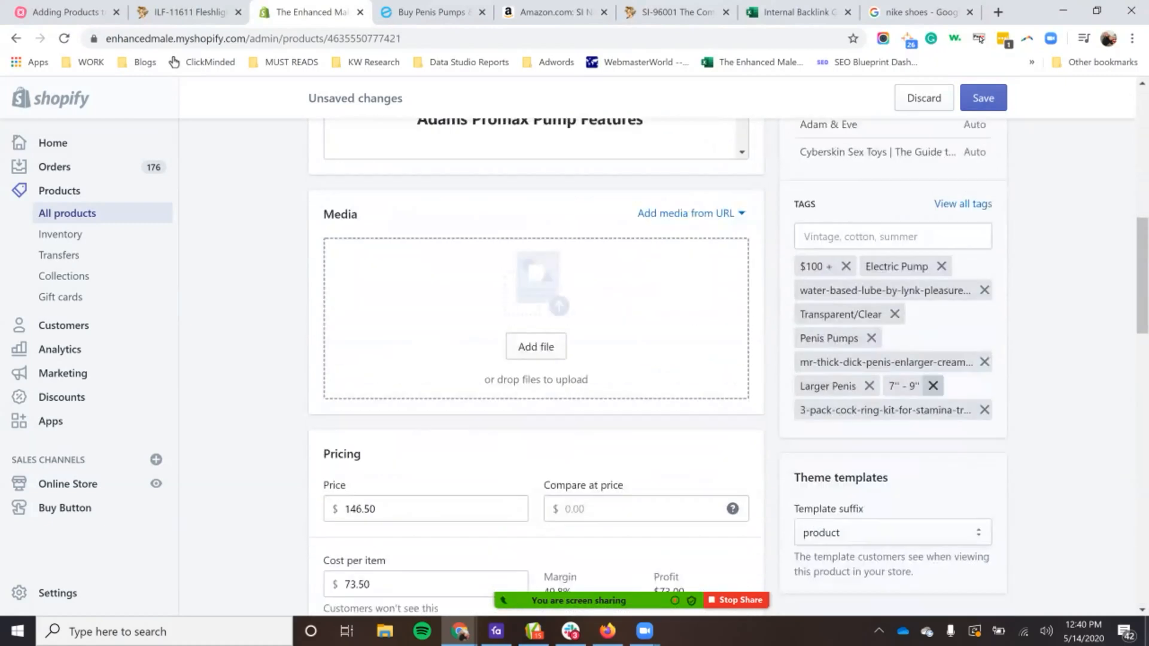
{"action": "scroll", "coordinate": [932, 385], "scroll_direction": "down", "scroll_amount": 1}
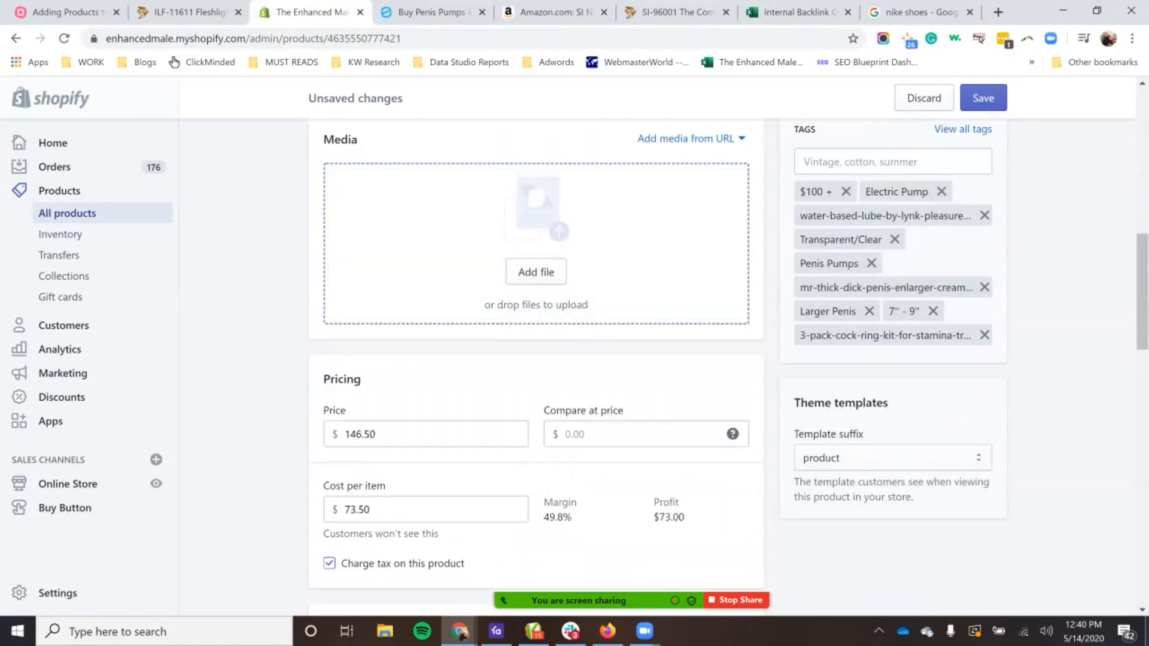
{"action": "left_click", "coordinate": [69, 12]}
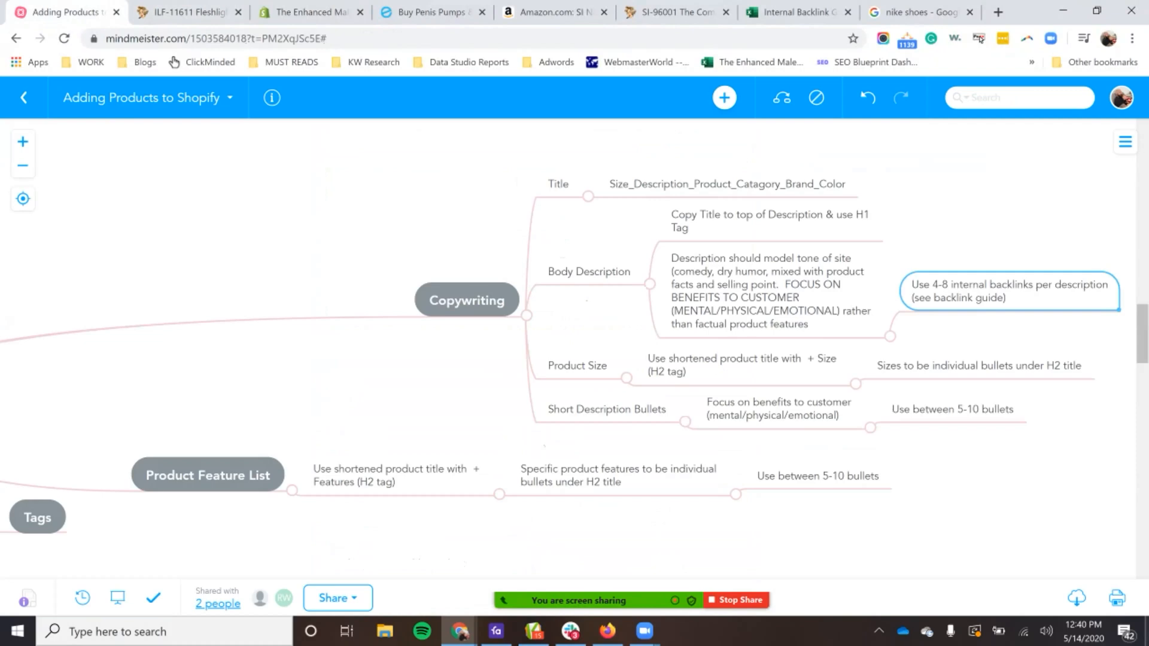
{"action": "mouse_move", "coordinate": [583, 598]}
{"action": "left_click", "coordinate": [374, 563]}
{"action": "left_click_drag", "start_coordinate": [156, 389], "coordinate": [1062, 388]}
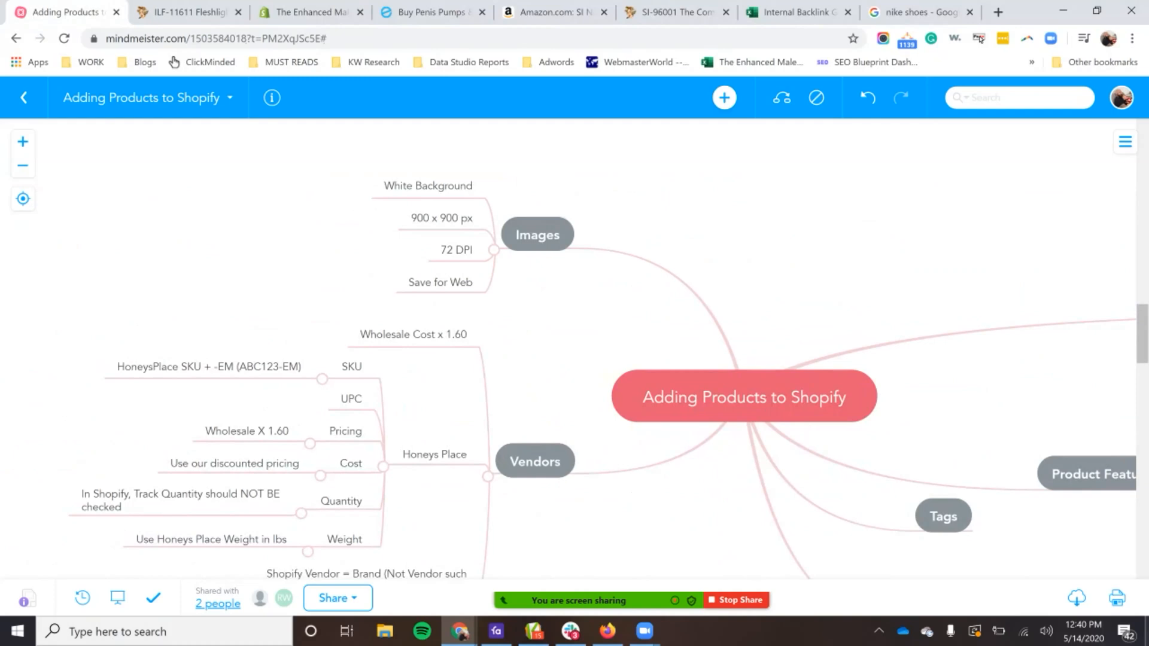
Step: Browse the store's penis pumps priced above $100 and open the PDX Elite Dick Extender Pro Vibrating Pump page
{"action": "left_click", "coordinate": [432, 12]}
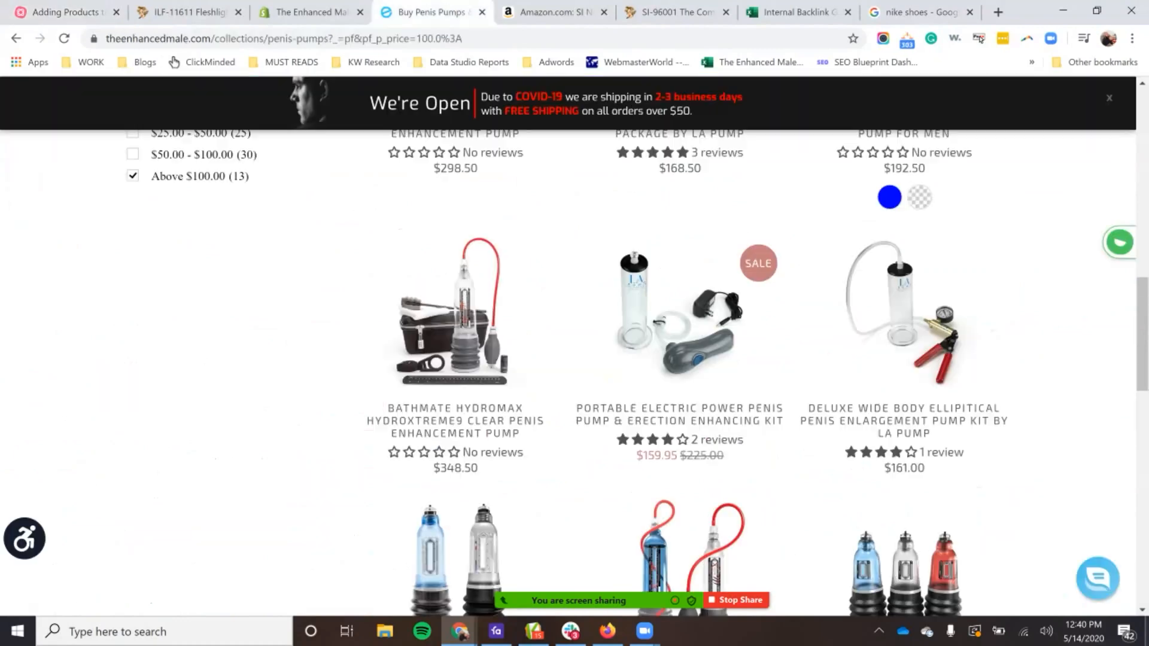
{"action": "scroll", "coordinate": [898, 371], "scroll_direction": "down", "scroll_amount": 3}
{"action": "scroll", "coordinate": [680, 389], "scroll_direction": "down", "scroll_amount": 5}
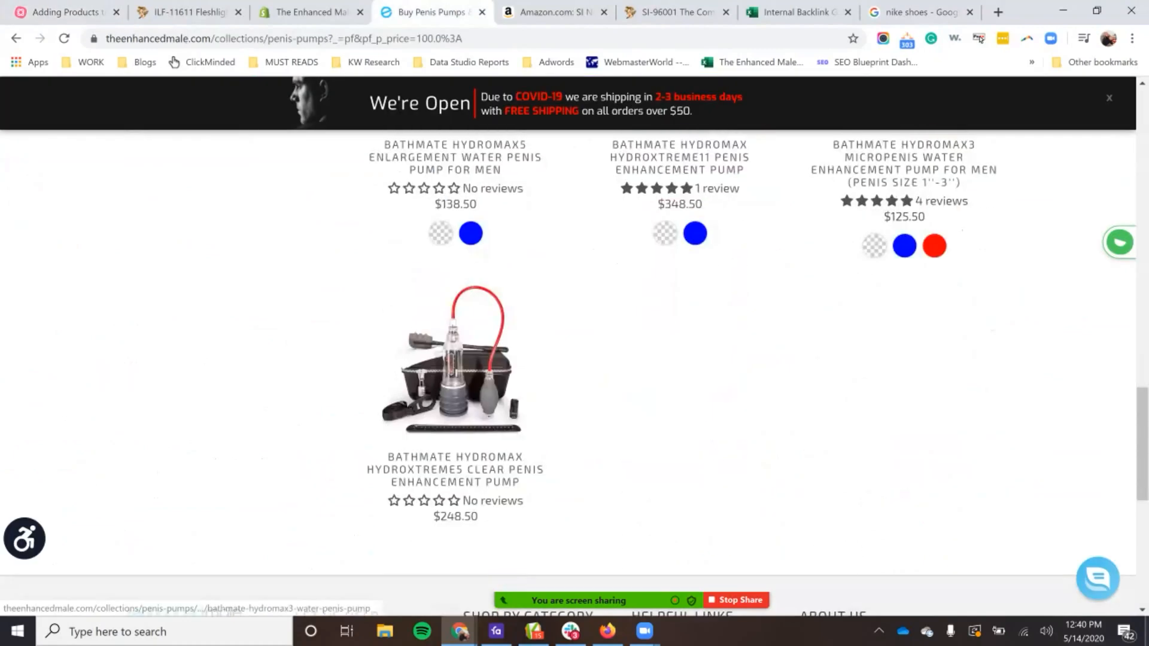
{"action": "scroll", "coordinate": [680, 389], "scroll_direction": "up", "scroll_amount": 20}
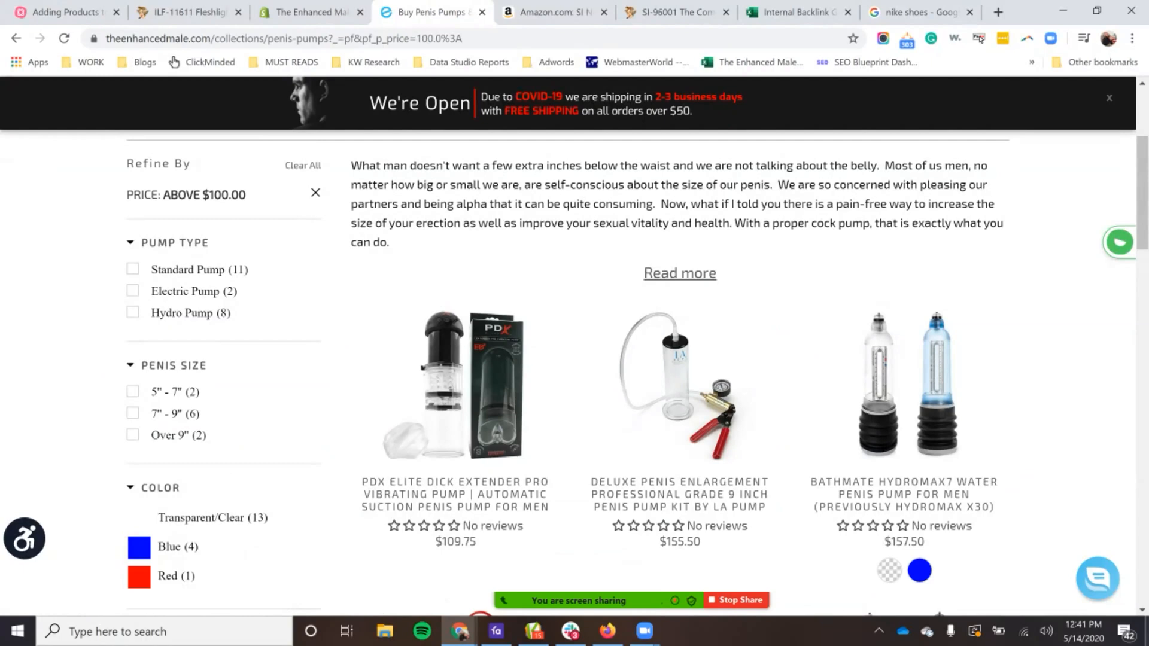
{"action": "left_click", "coordinate": [455, 495]}
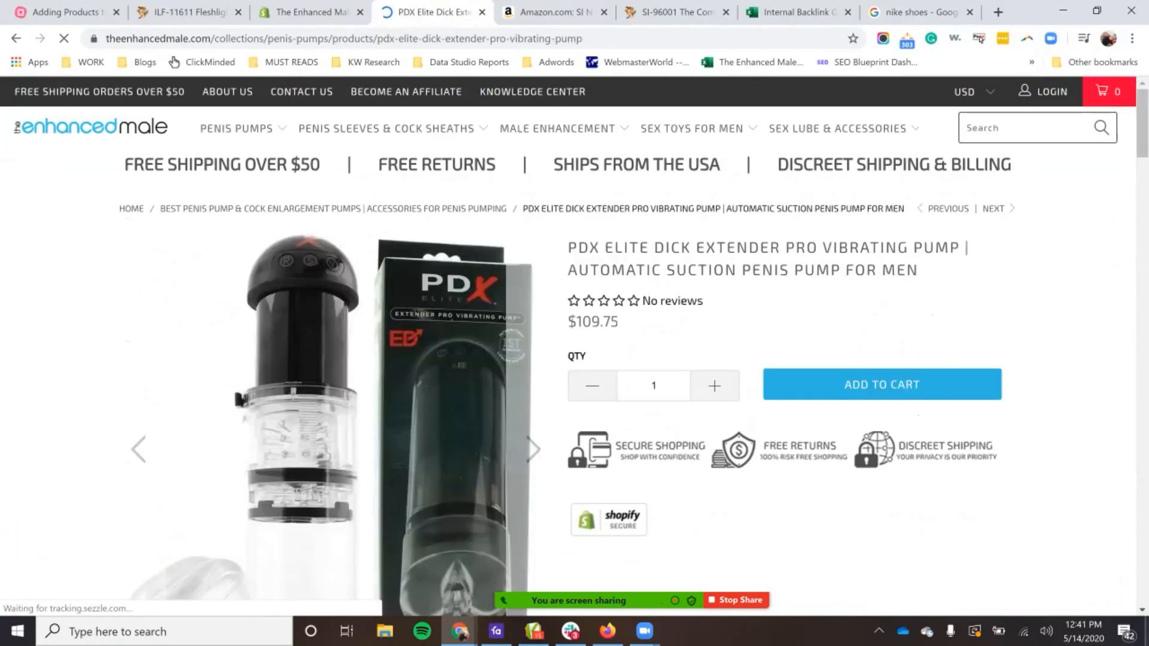
Step: Examine the gallery images on the PDX Elite pump's product page as an example of product photos
{"action": "scroll", "coordinate": [569, 335], "scroll_direction": "down", "scroll_amount": 4}
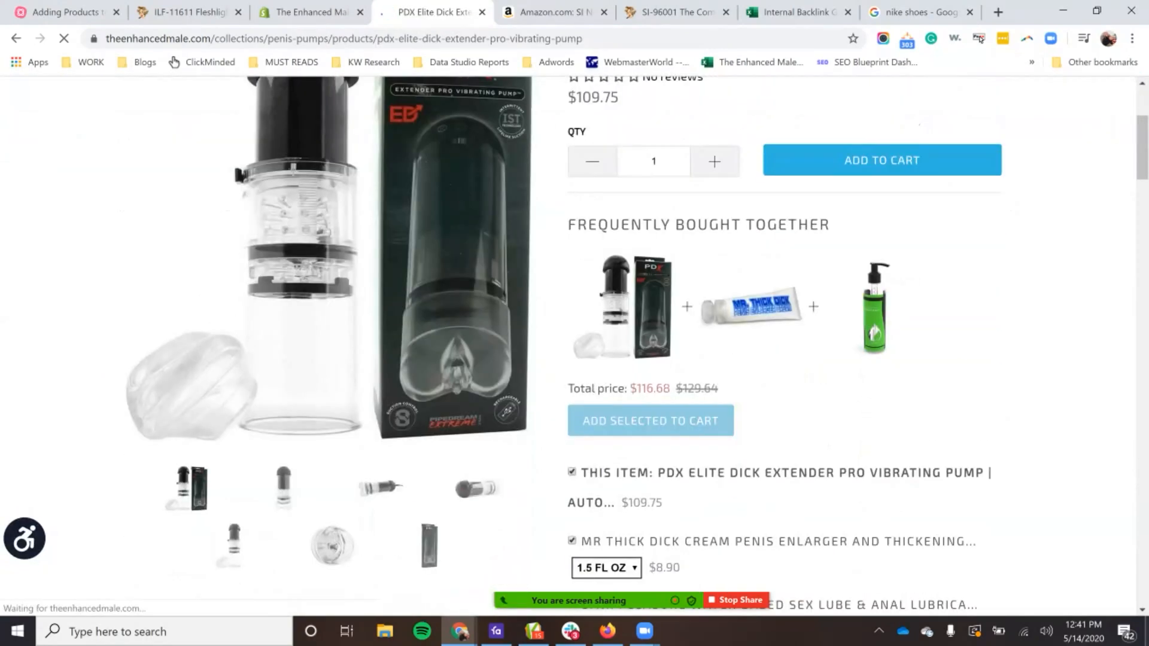
{"action": "scroll", "coordinate": [575, 335], "scroll_direction": "down", "scroll_amount": 2}
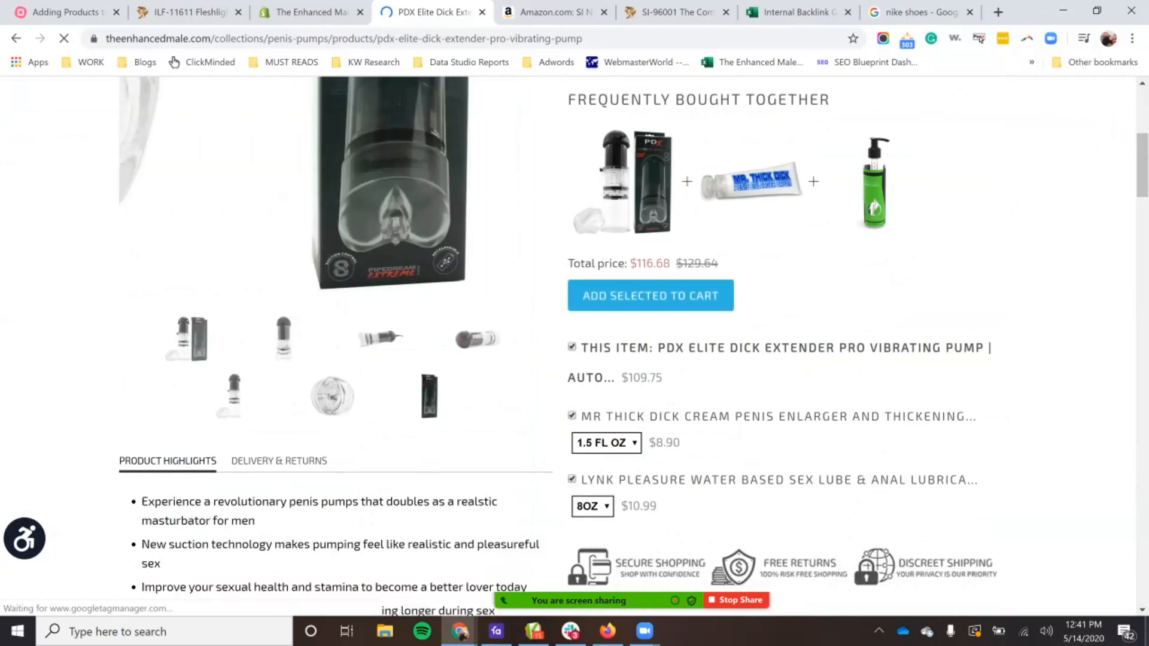
{"action": "scroll", "coordinate": [383, 335], "scroll_direction": "up", "scroll_amount": 5}
{"action": "scroll", "coordinate": [383, 335], "scroll_direction": "down", "scroll_amount": 3}
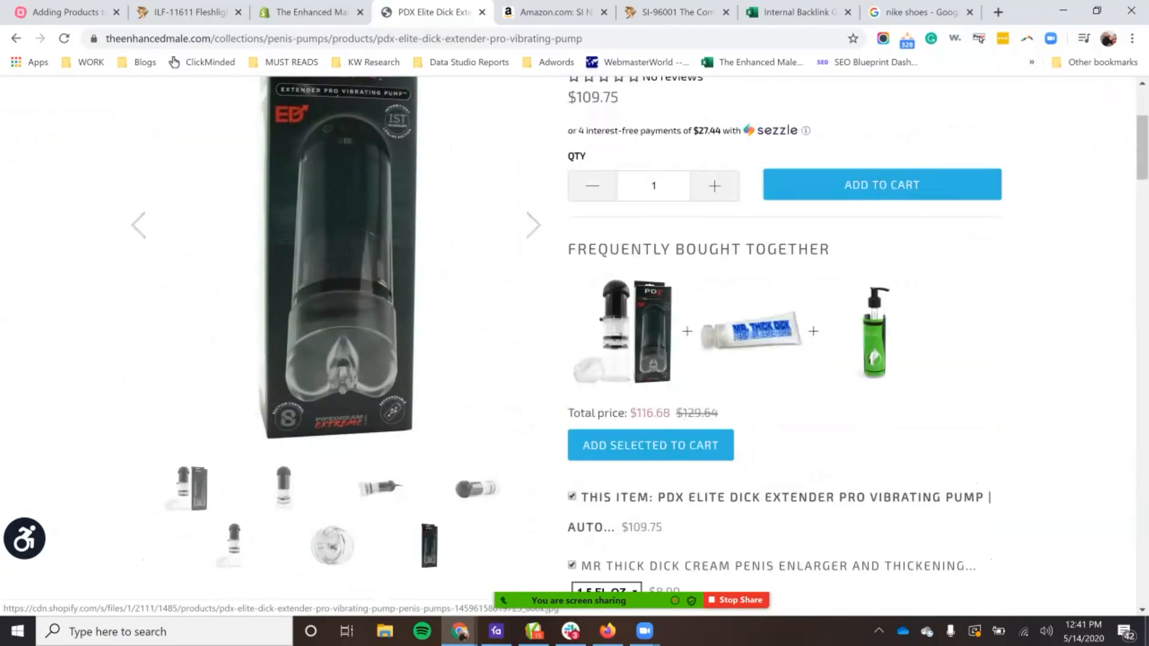
{"action": "left_click", "coordinate": [477, 489]}
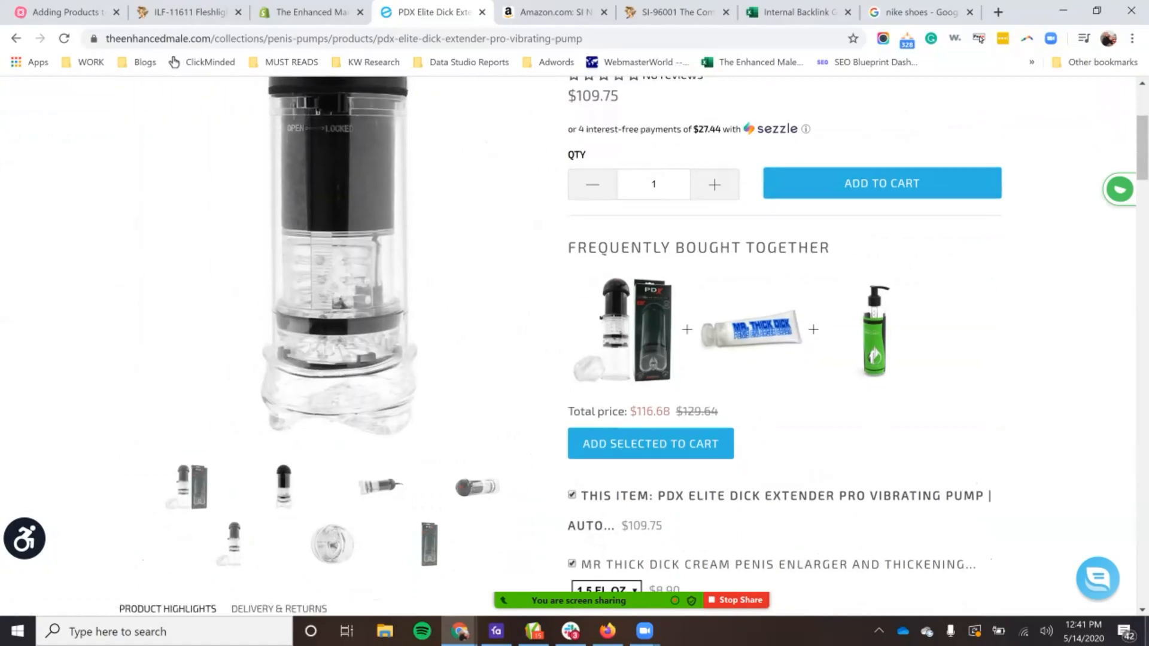
{"action": "scroll", "coordinate": [574, 344], "scroll_direction": "down", "scroll_amount": 3}
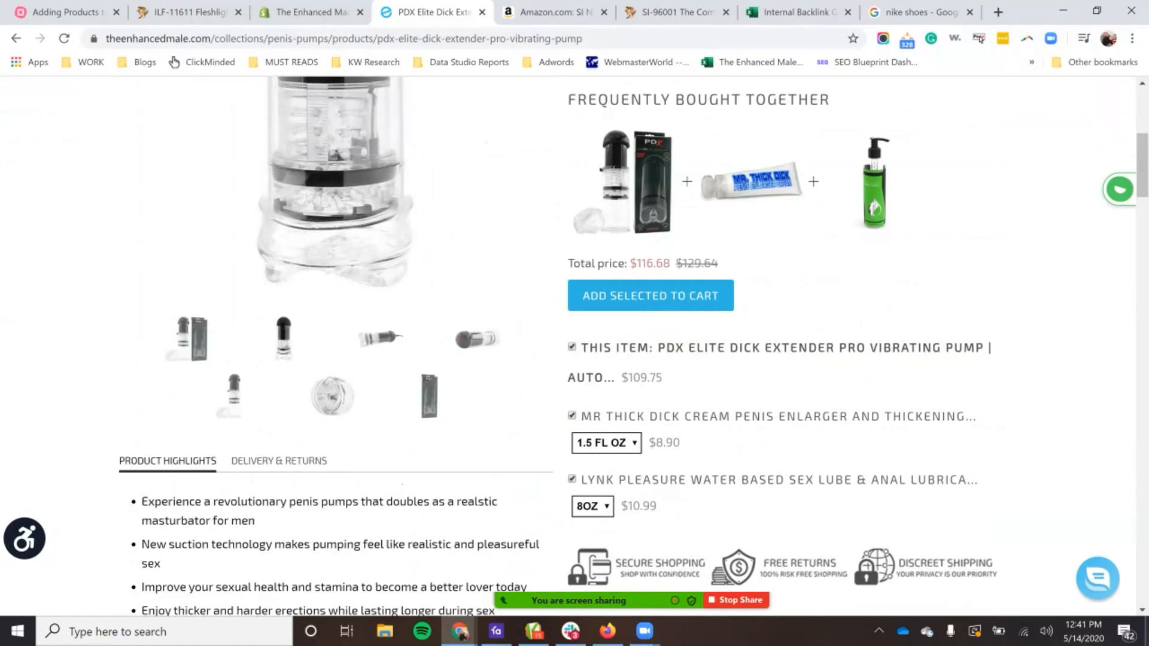
{"action": "scroll", "coordinate": [575, 344], "scroll_direction": "up", "scroll_amount": 5}
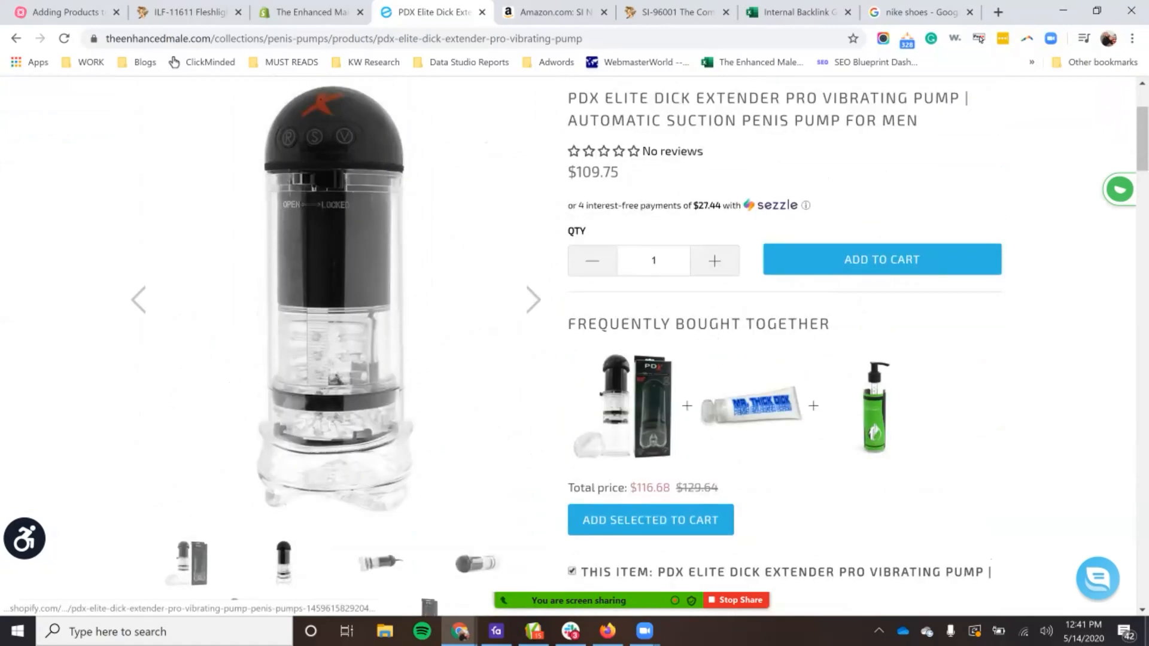
{"action": "scroll", "coordinate": [575, 344], "scroll_direction": "down", "scroll_amount": 1}
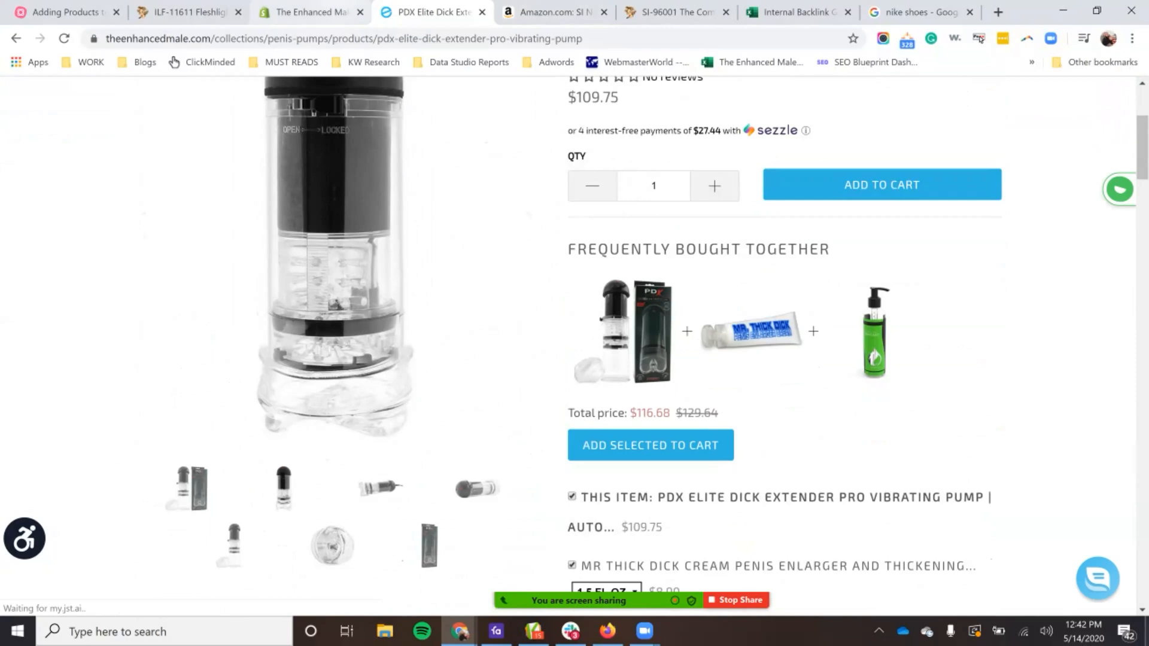
Step: Start adding media files to the Shopify product and browse to OneDrive - RMMD Inc > Private Label Brands > Healthy Vibes > HV01333
{"action": "left_click", "coordinate": [311, 12]}
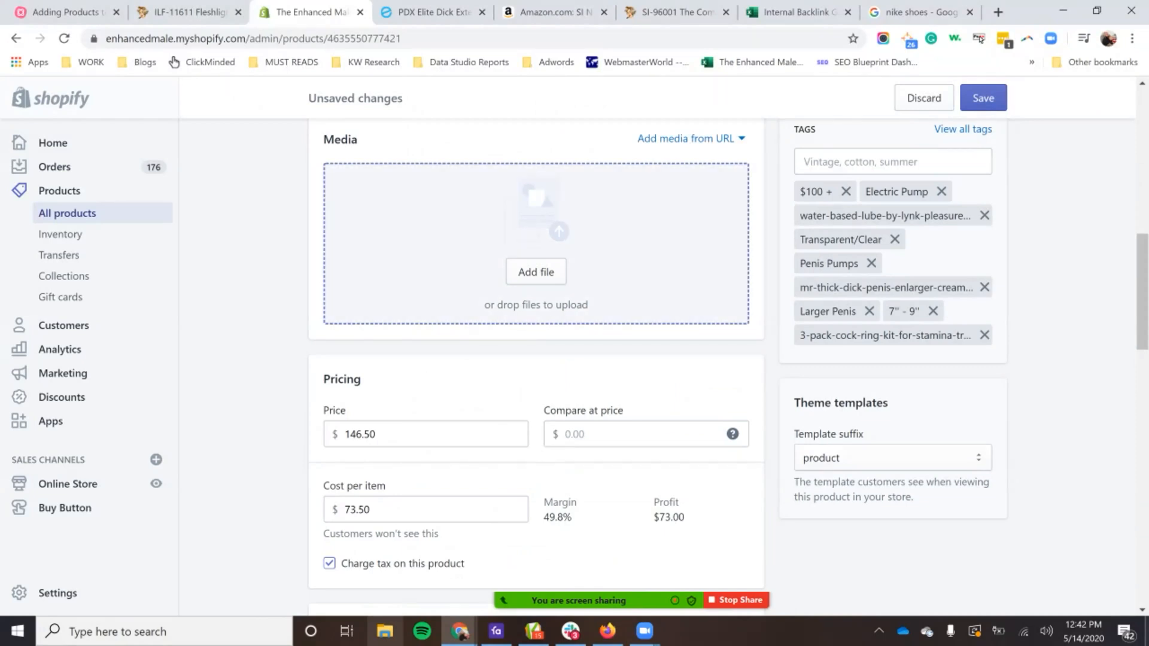
{"action": "scroll", "coordinate": [536, 243], "scroll_direction": "up", "scroll_amount": 9}
{"action": "scroll", "coordinate": [537, 244], "scroll_direction": "down", "scroll_amount": 9}
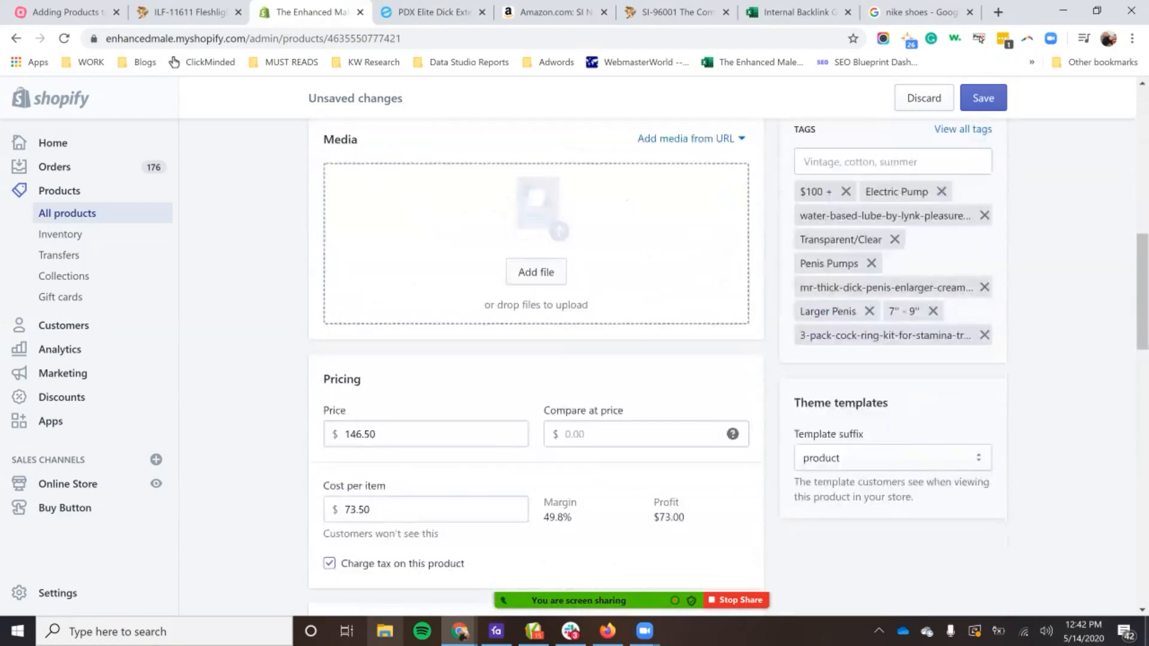
{"action": "left_click", "coordinate": [535, 271]}
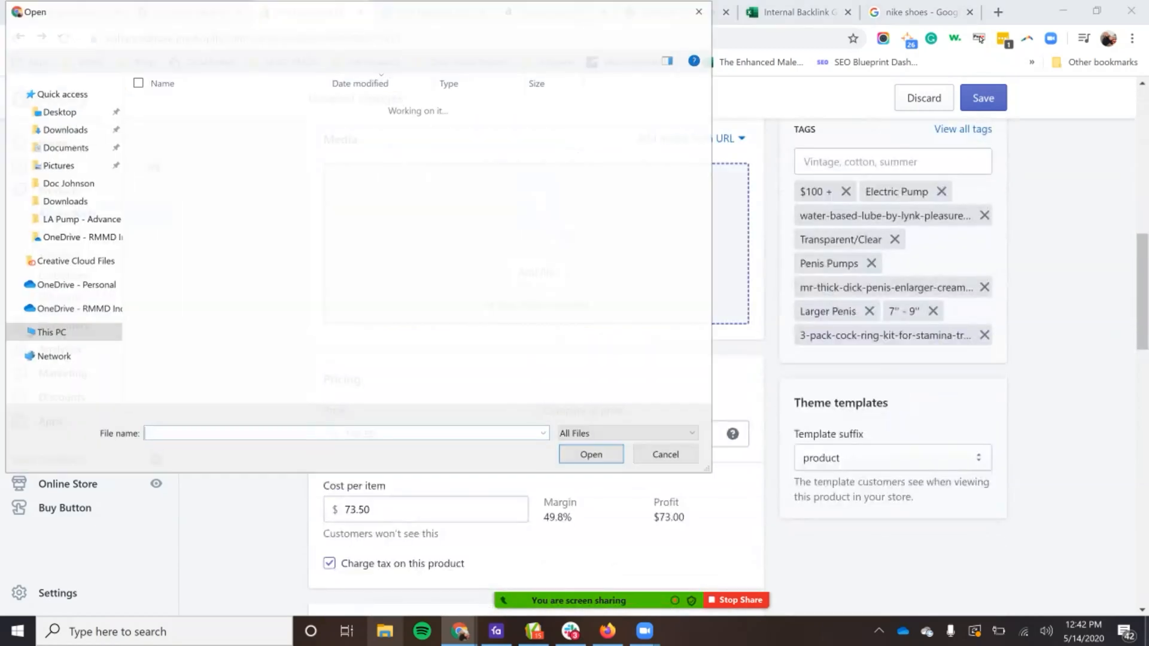
{"action": "left_click_drag", "start_coordinate": [232, 271], "coordinate": [239, 311]}
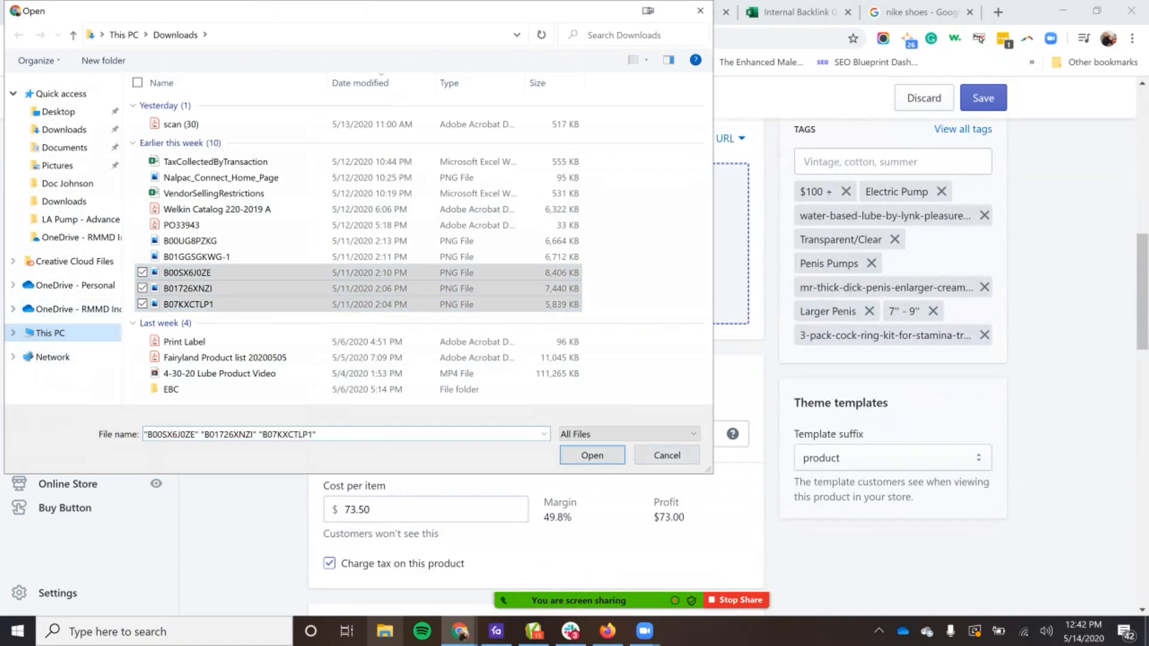
{"action": "left_click", "coordinate": [72, 309]}
{"action": "scroll", "coordinate": [359, 251], "scroll_direction": "down", "scroll_amount": 3}
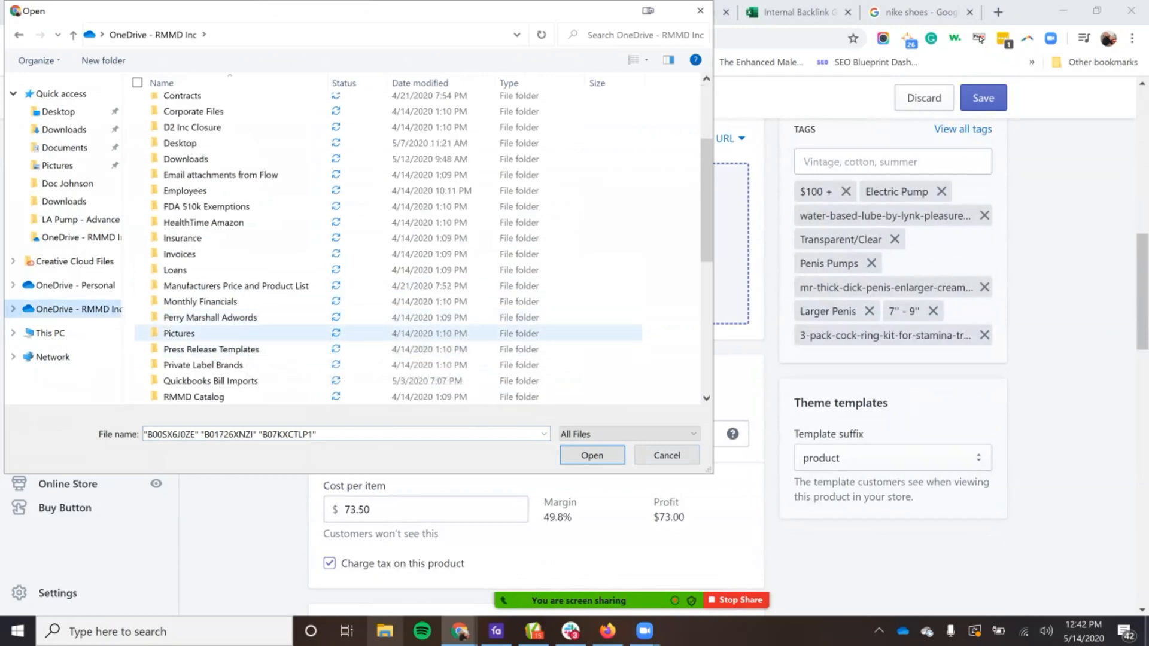
{"action": "double_click", "coordinate": [210, 365]}
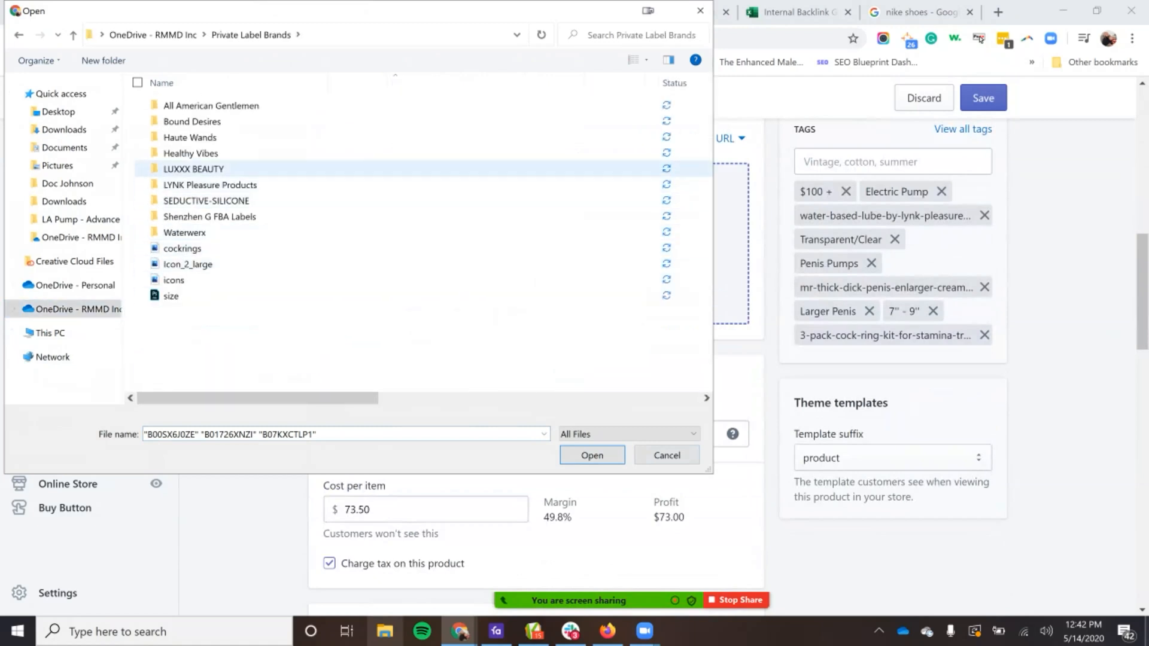
{"action": "double_click", "coordinate": [190, 153]}
{"action": "double_click", "coordinate": [181, 328]}
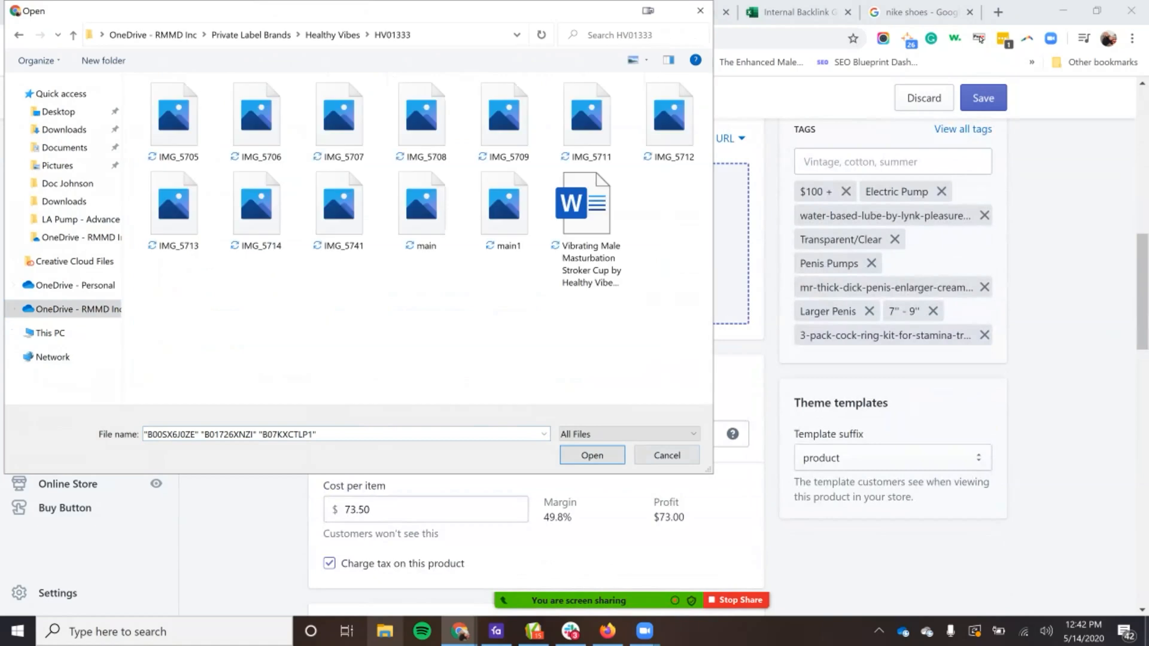
Step: Upload the images IMG_5713, IMG_5714 and IMG_5741 to the product's media
{"action": "left_click", "coordinate": [339, 207]}
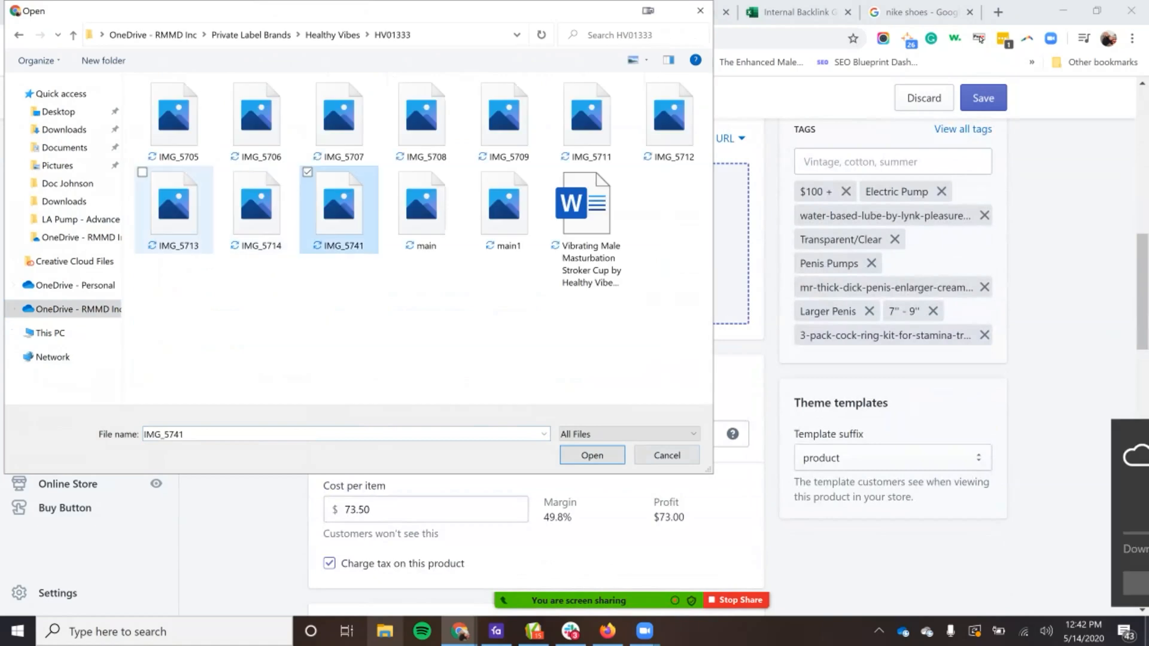
{"action": "left_click", "coordinate": [174, 206], "text": "shift"}
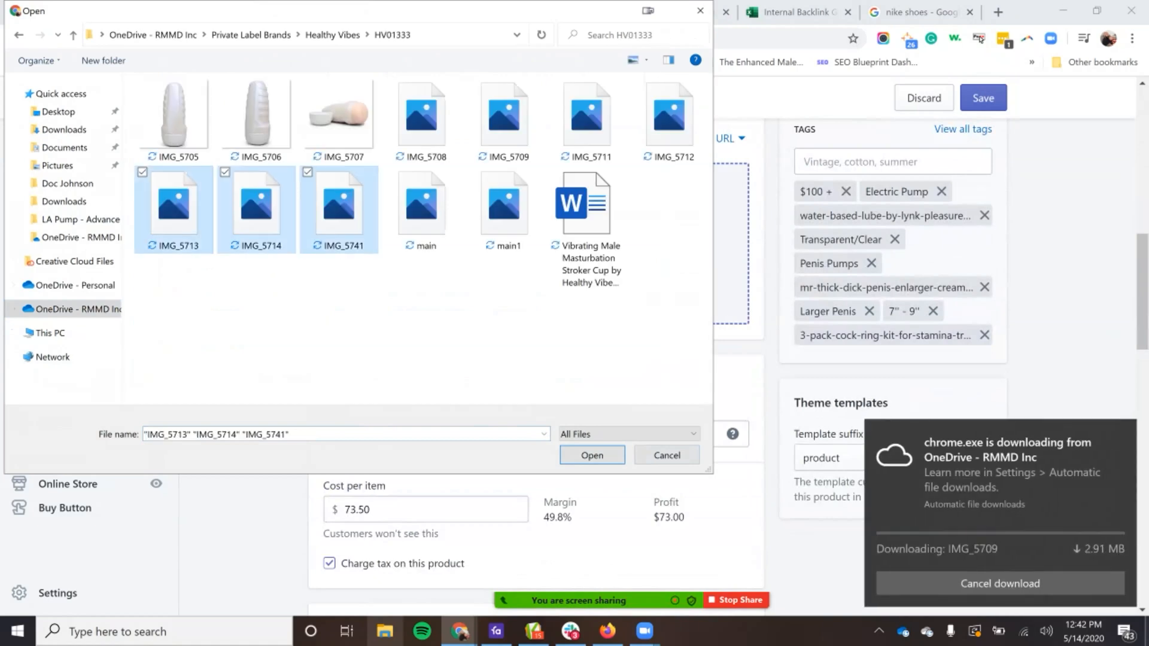
{"action": "key", "text": "Return"}
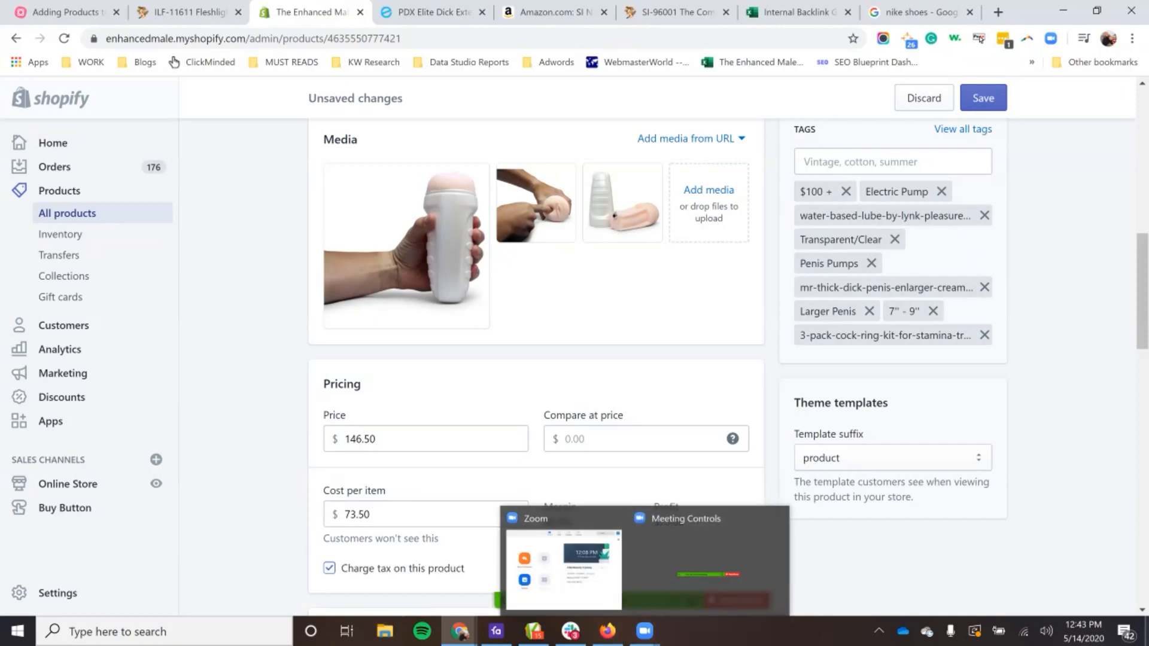
Step: Switch to the Commander pump's Amazon listing and open the image with dimensions and feature labels full size in a separate browser tab
{"action": "left_click", "coordinate": [542, 12]}
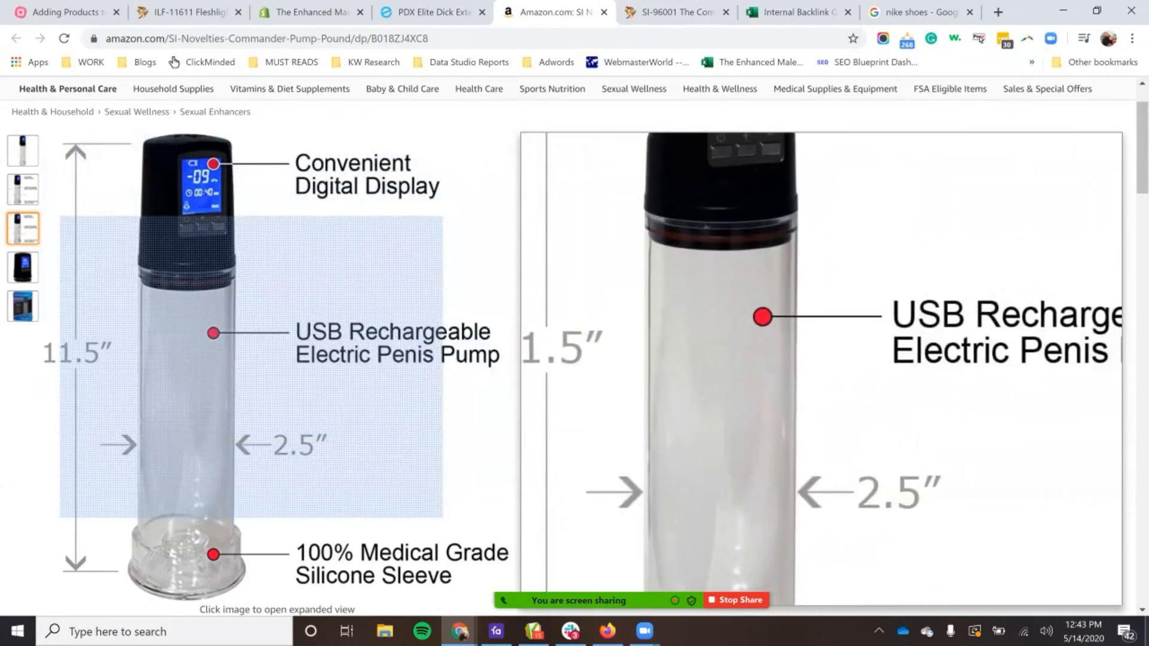
{"action": "right_click", "coordinate": [266, 351]}
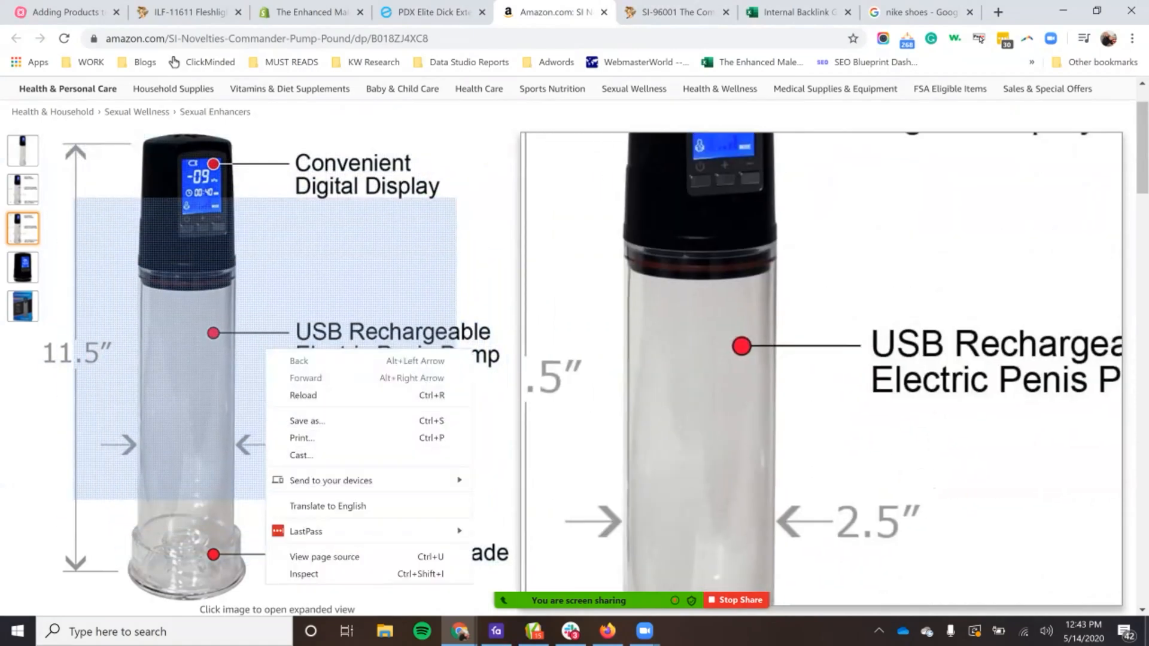
{"action": "left_click", "coordinate": [264, 348]}
{"action": "right_click", "coordinate": [423, 324]}
{"action": "left_click", "coordinate": [455, 336]}
{"action": "left_click", "coordinate": [598, 12]}
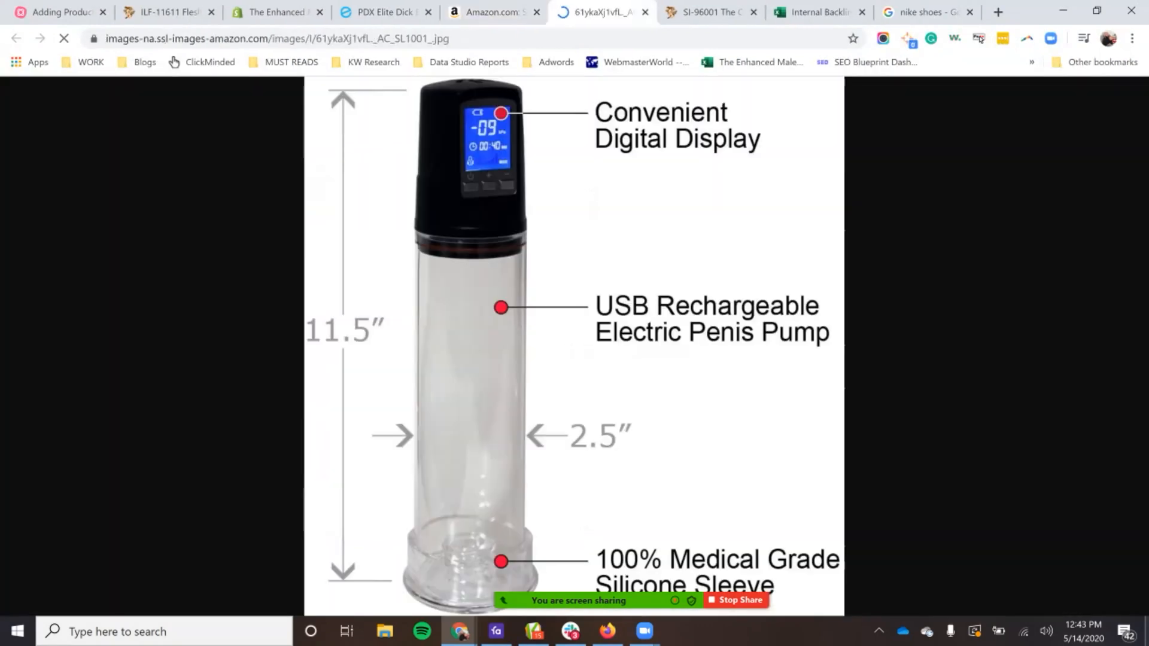
Step: Save the full-size pump image to the Desktop as a JPEG named "commander penis pump"
{"action": "right_click", "coordinate": [453, 240]}
{"action": "left_click", "coordinate": [491, 268]}
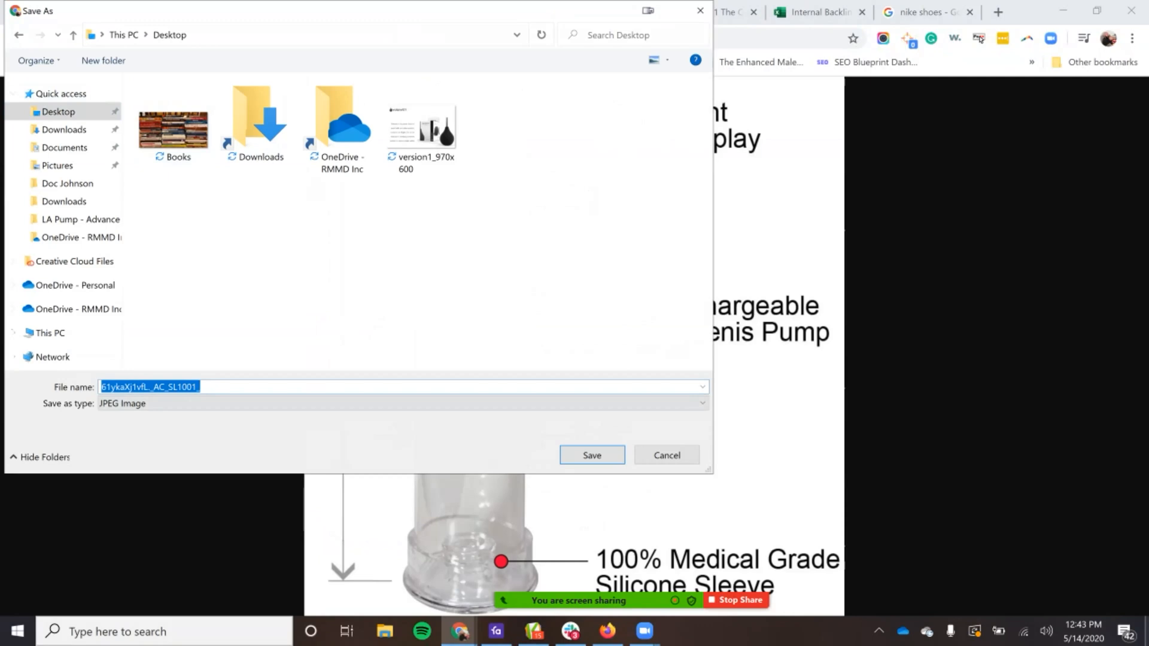
{"action": "type", "text": "commander penis pum"}
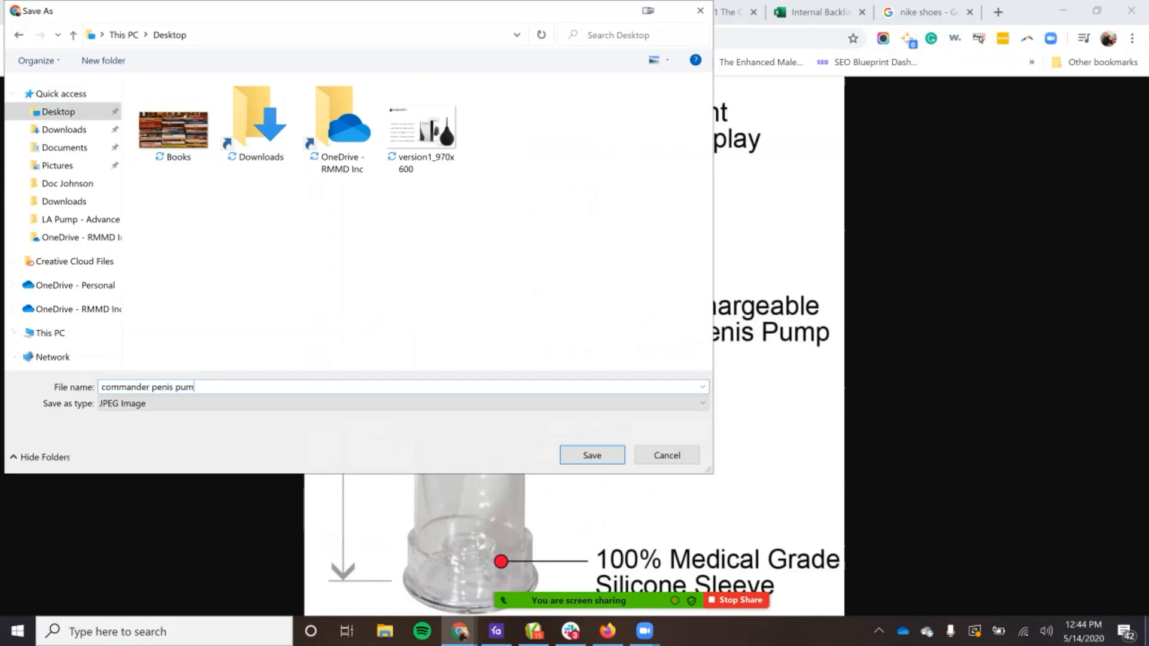
{"action": "type", "text": "p"}
{"action": "key", "text": "ctrl+a"}
{"action": "key", "text": "Return"}
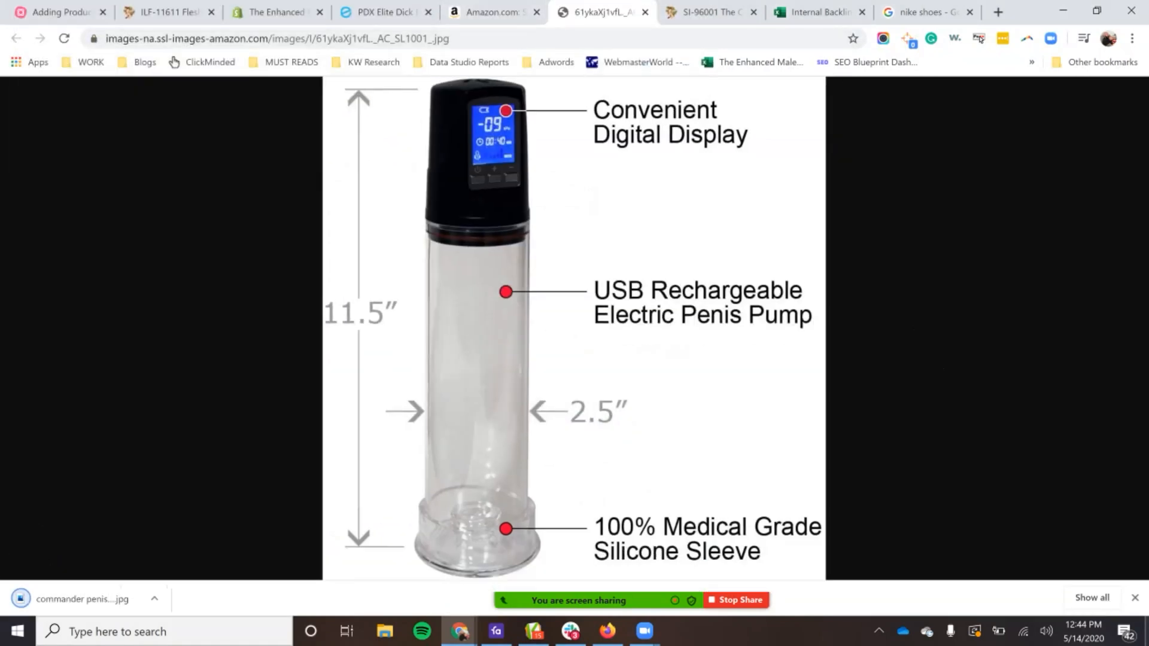
Step: Open the Amazon listing's enlarged pump image in another browser tab and save it to the Desktop as "commander penis pump1"
{"action": "left_click", "coordinate": [494, 12]}
{"action": "left_click", "coordinate": [937, 220]}
{"action": "right_click", "coordinate": [424, 271]}
{"action": "left_click", "coordinate": [455, 281]}
{"action": "left_click", "coordinate": [641, 12]}
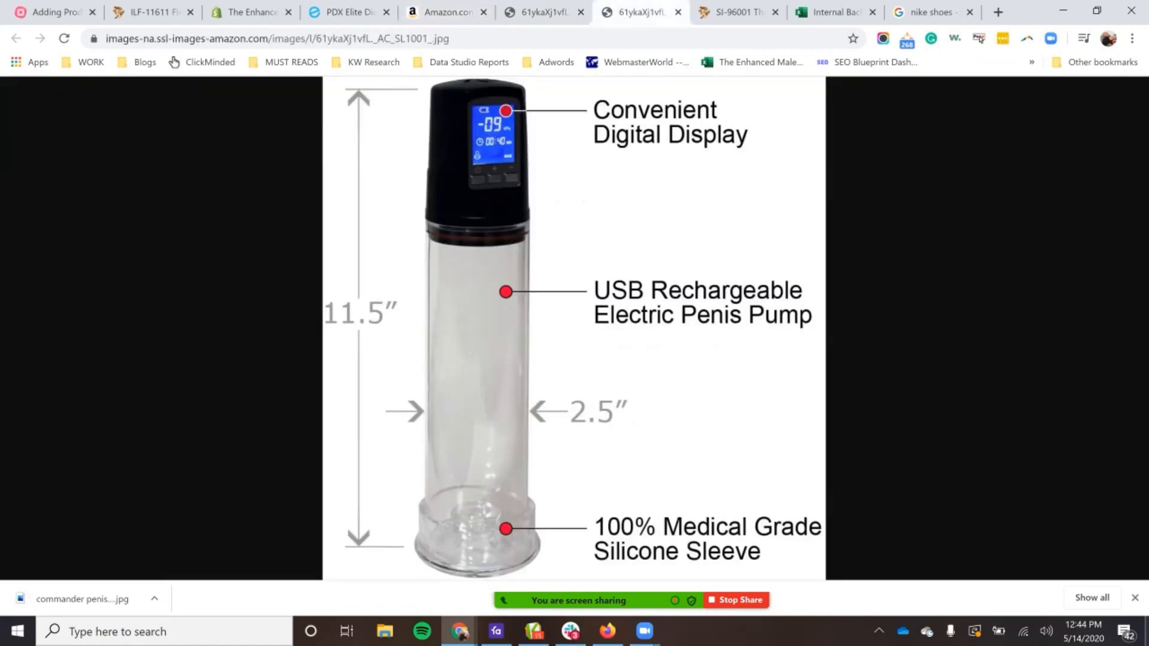
{"action": "right_click", "coordinate": [518, 273]}
{"action": "left_click", "coordinate": [554, 302]}
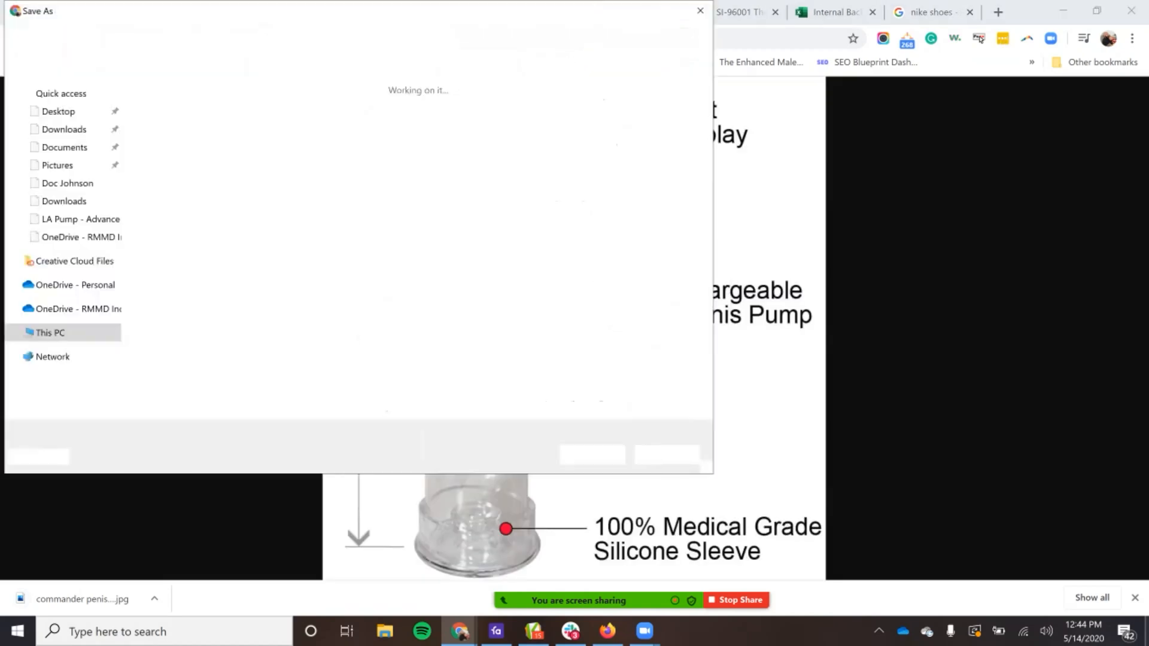
{"action": "type", "text": "commander penis pump1"}
{"action": "key", "text": "Return"}
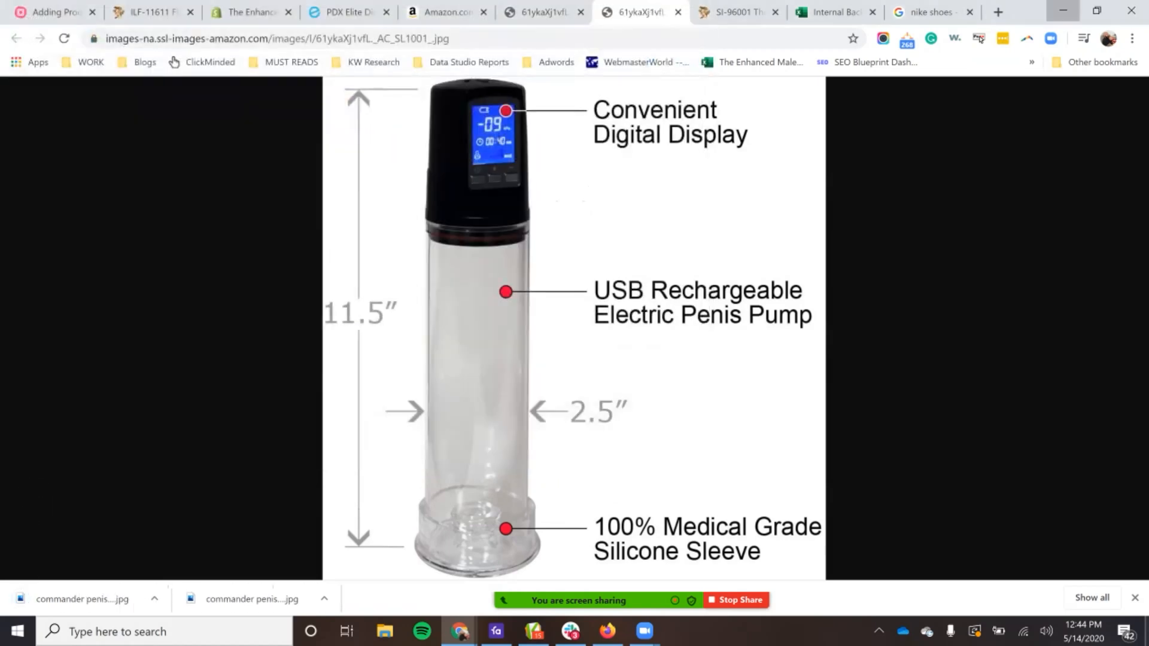
Step: Minimize the open windows to reach the desktop and select the files "commander penis pump" and "commander penis pump1"
{"action": "left_click", "coordinate": [1063, 10]}
{"action": "left_click", "coordinate": [1061, 9]}
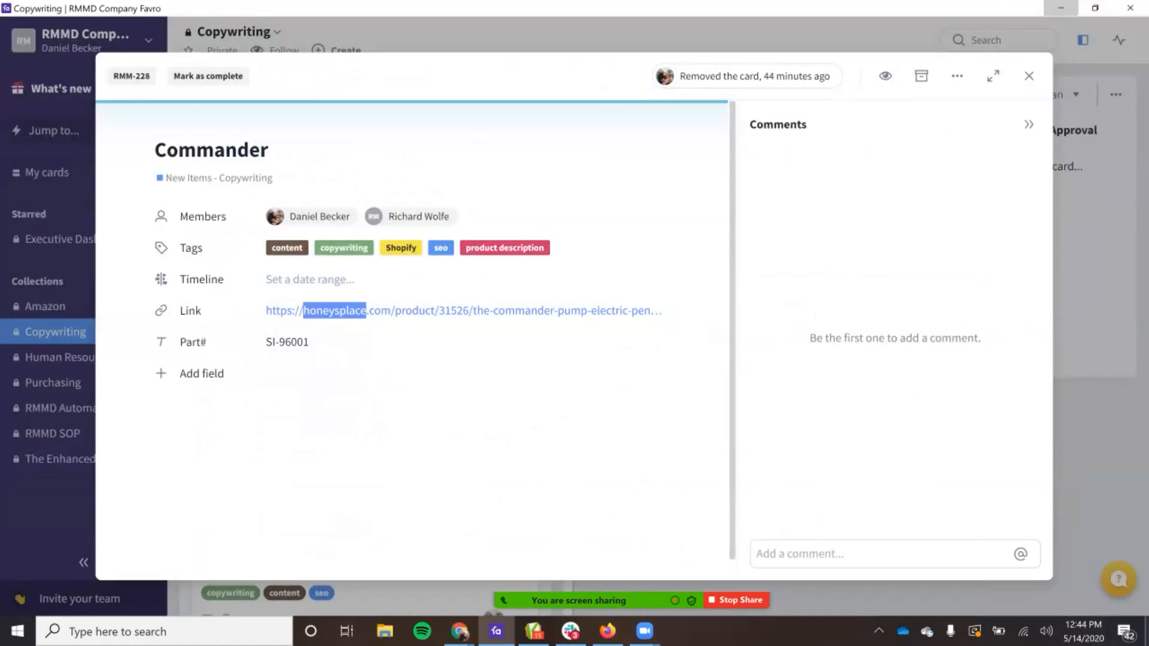
{"action": "left_click", "coordinate": [1061, 9]}
{"action": "left_click", "coordinate": [28, 489]}
{"action": "left_click", "coordinate": [28, 413]}
{"action": "left_click_drag", "start_coordinate": [140, 542], "coordinate": [42, 405]}
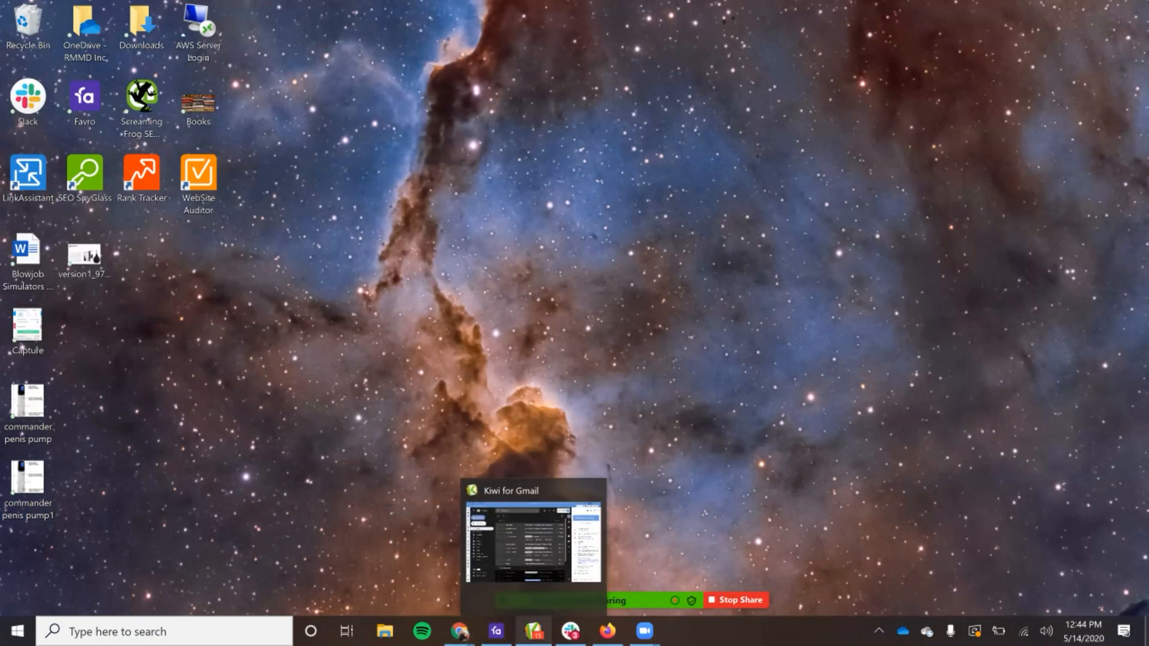
Step: Bring the Shopify product back in a smaller window beside the desktop files and add both commander penis pump images to its media
{"action": "mouse_move", "coordinate": [460, 631]}
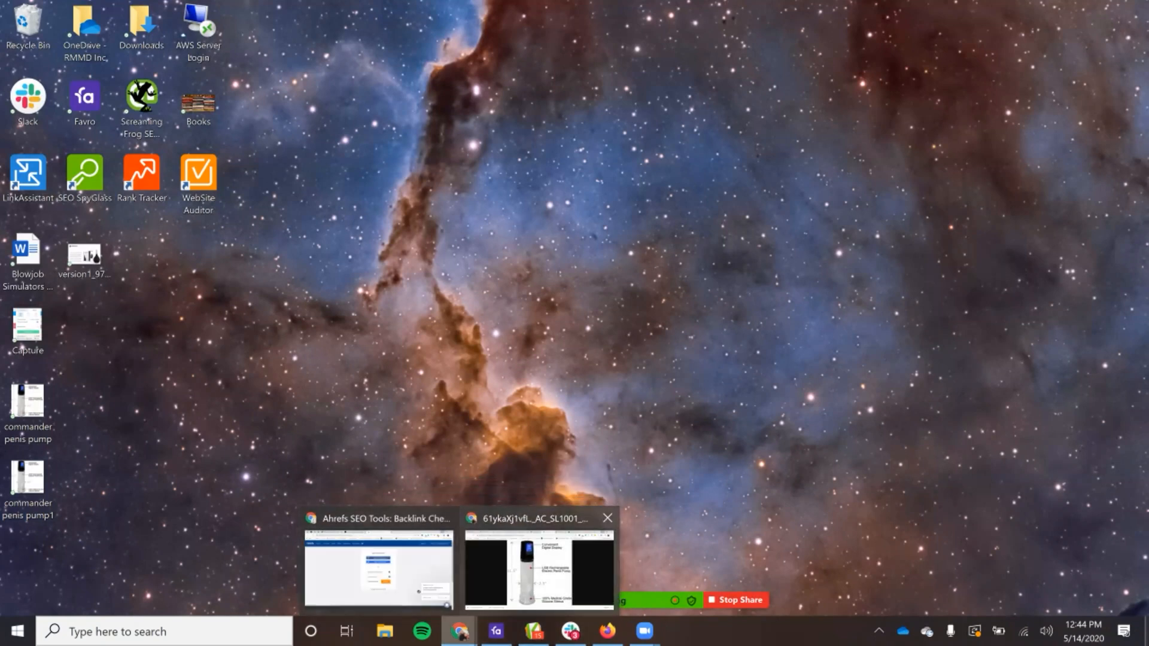
{"action": "left_click", "coordinate": [538, 568]}
{"action": "left_click", "coordinate": [253, 12]}
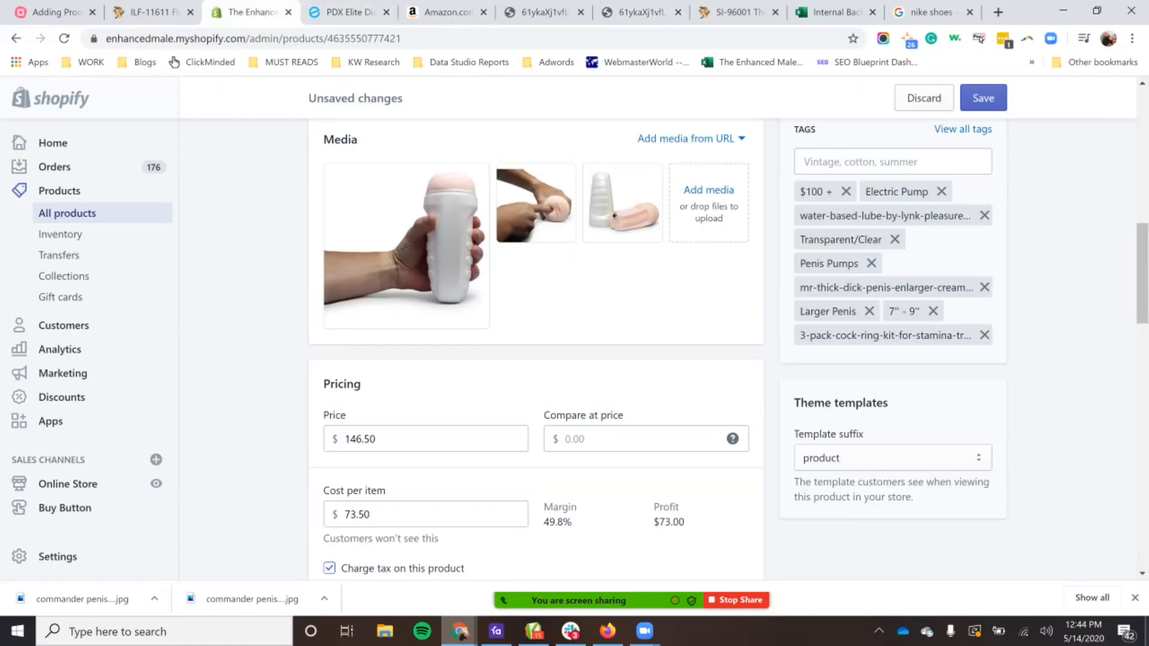
{"action": "left_click_drag", "start_coordinate": [1035, 8], "coordinate": [918, 135]}
{"action": "left_click_drag", "start_coordinate": [1061, 188], "coordinate": [725, 188]}
{"action": "left_click_drag", "start_coordinate": [598, 137], "coordinate": [1059, 97]}
{"action": "left_click_drag", "start_coordinate": [62, 545], "coordinate": [479, 407]}
{"action": "mouse_move", "coordinate": [644, 631]}
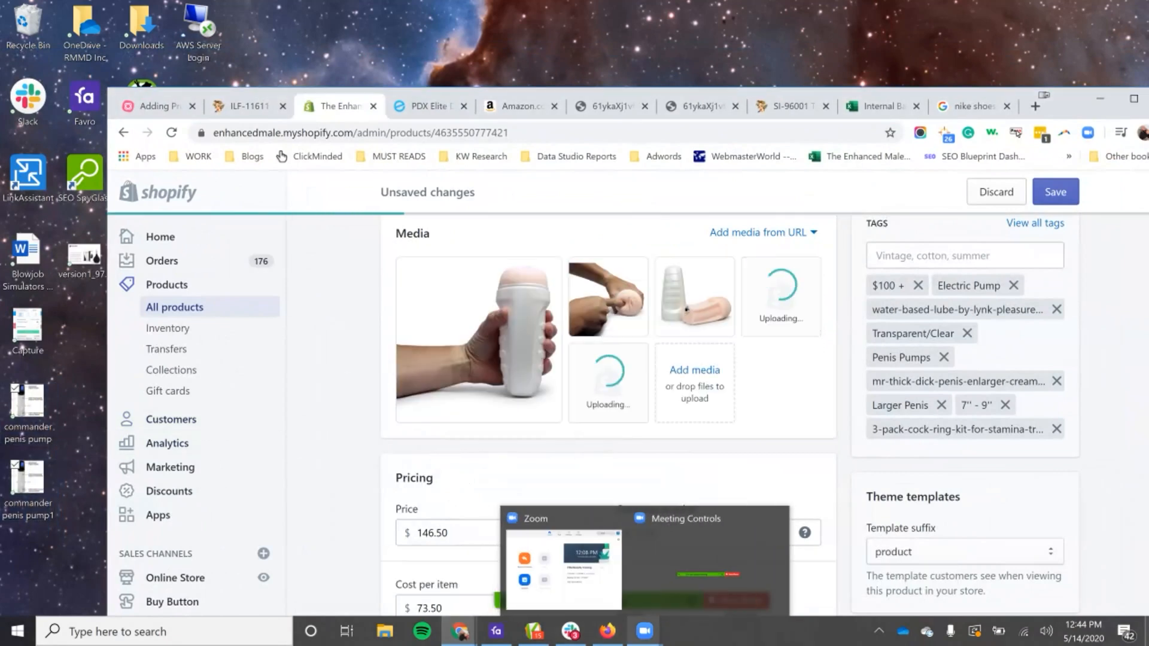
Step: Reorder the product media so the two Commander pump images come first, ahead of the three sleeve photos
{"action": "left_click_drag", "start_coordinate": [781, 296], "coordinate": [608, 300]}
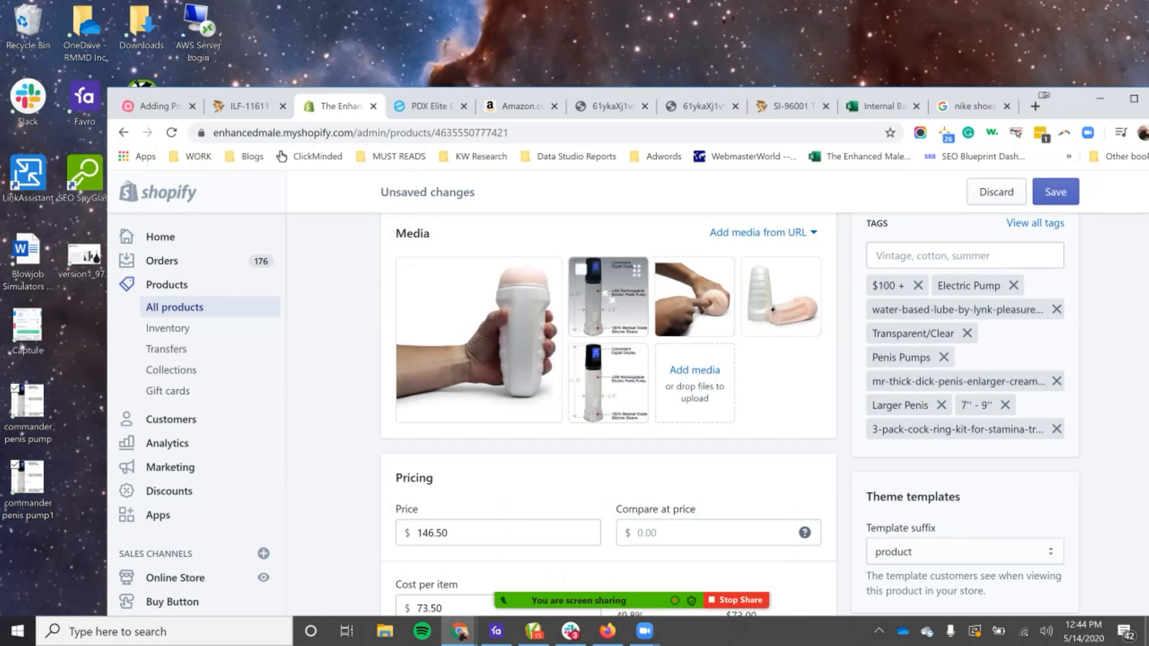
{"action": "left_click_drag", "start_coordinate": [479, 340], "coordinate": [608, 299]}
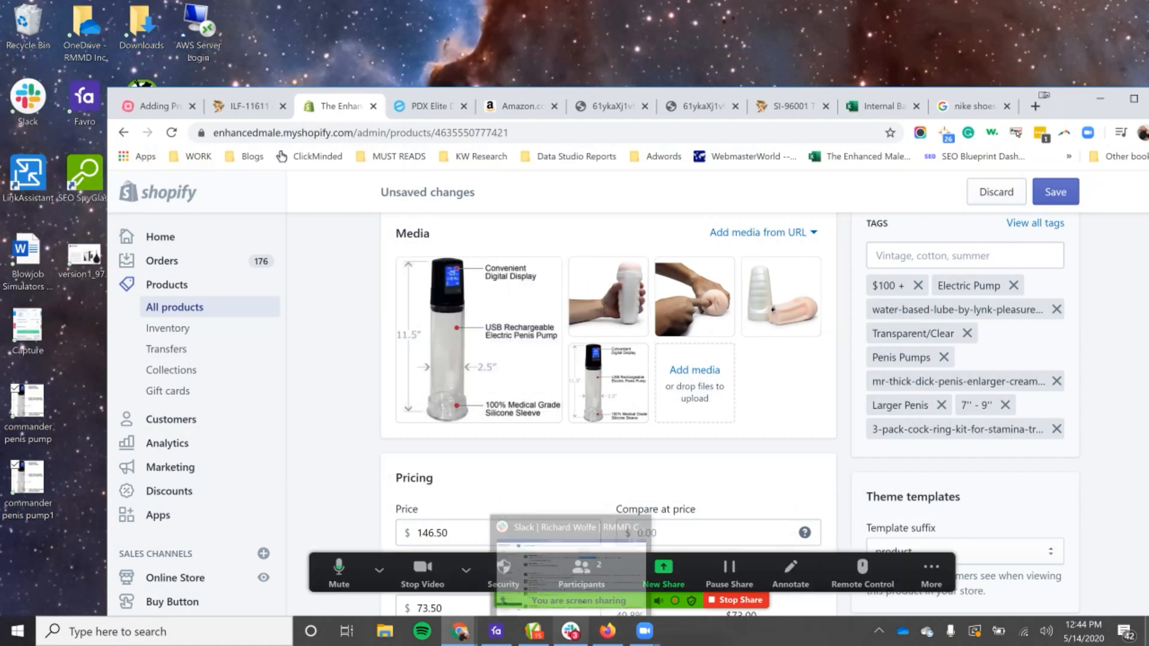
{"action": "left_click_drag", "start_coordinate": [610, 383], "coordinate": [608, 298]}
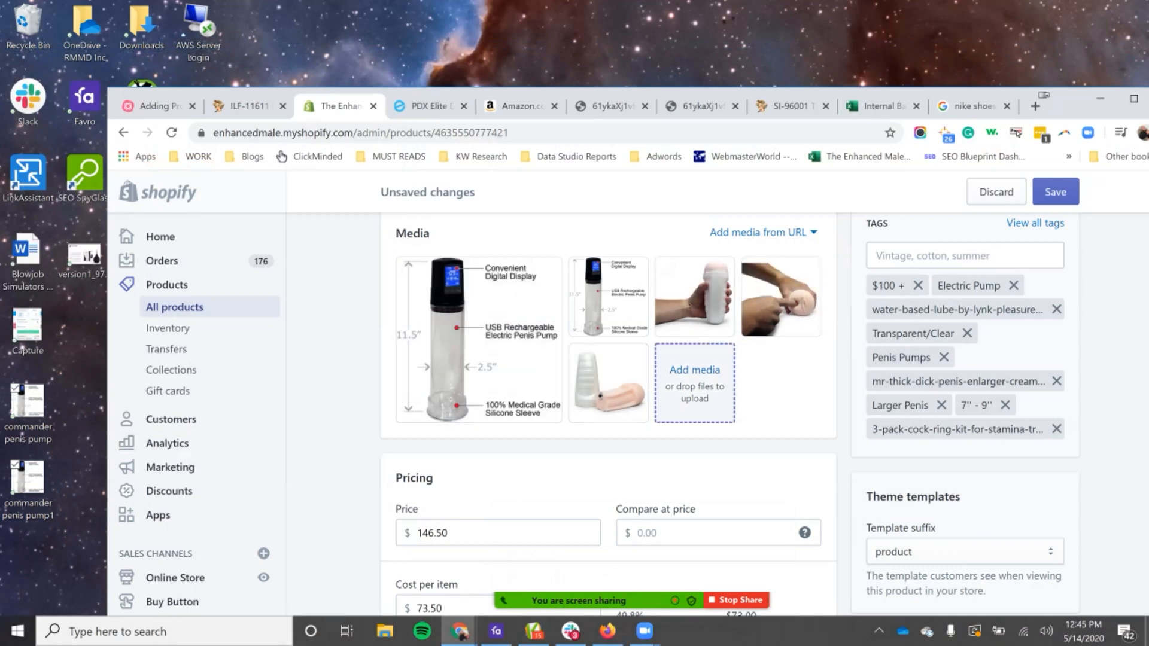
Step: Examine the image gallery and thumbnails on the PDX Elite Dick Extender Pro page as a reference, and close that page
{"action": "left_click", "coordinate": [431, 106]}
{"action": "scroll", "coordinate": [622, 395], "scroll_direction": "down", "scroll_amount": 4}
{"action": "scroll", "coordinate": [623, 395], "scroll_direction": "up", "scroll_amount": 4}
{"action": "scroll", "coordinate": [622, 395], "scroll_direction": "down", "scroll_amount": 5}
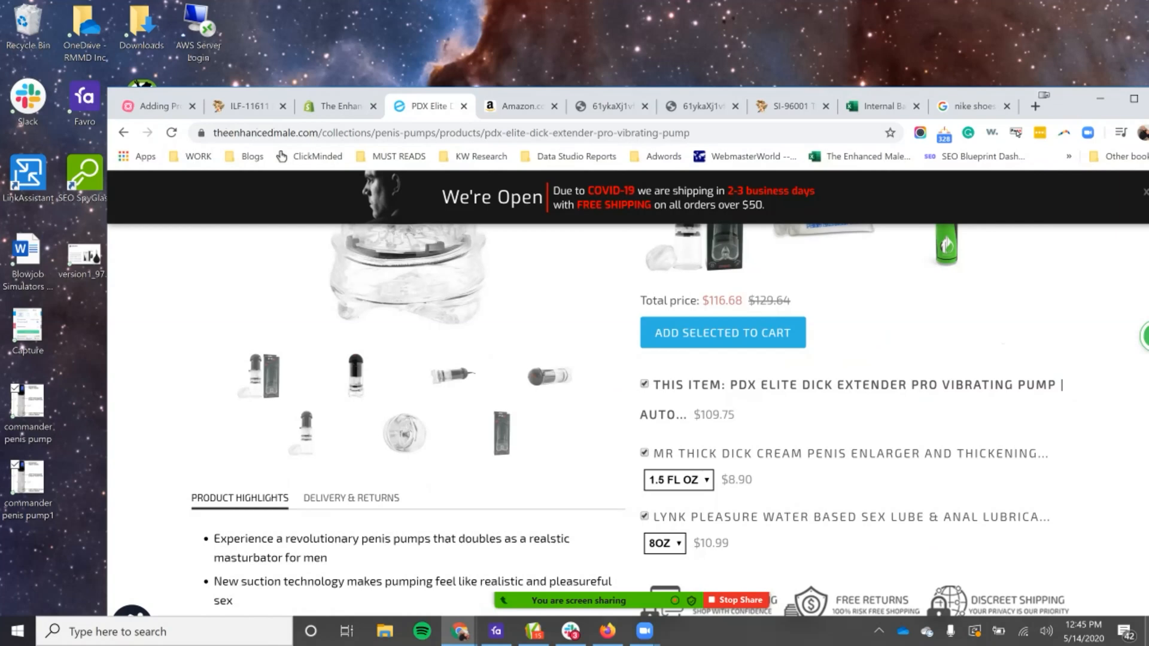
{"action": "scroll", "coordinate": [622, 395], "scroll_direction": "up", "scroll_amount": 5}
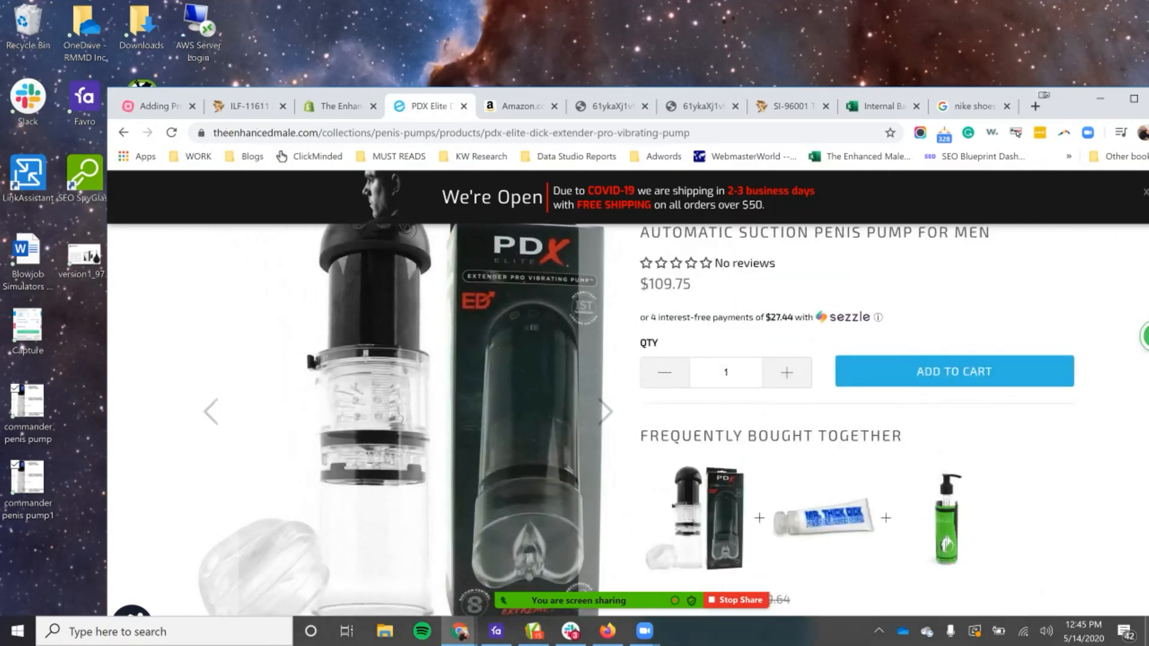
{"action": "scroll", "coordinate": [622, 395], "scroll_direction": "down", "scroll_amount": 1}
{"action": "scroll", "coordinate": [623, 395], "scroll_direction": "down", "scroll_amount": 2}
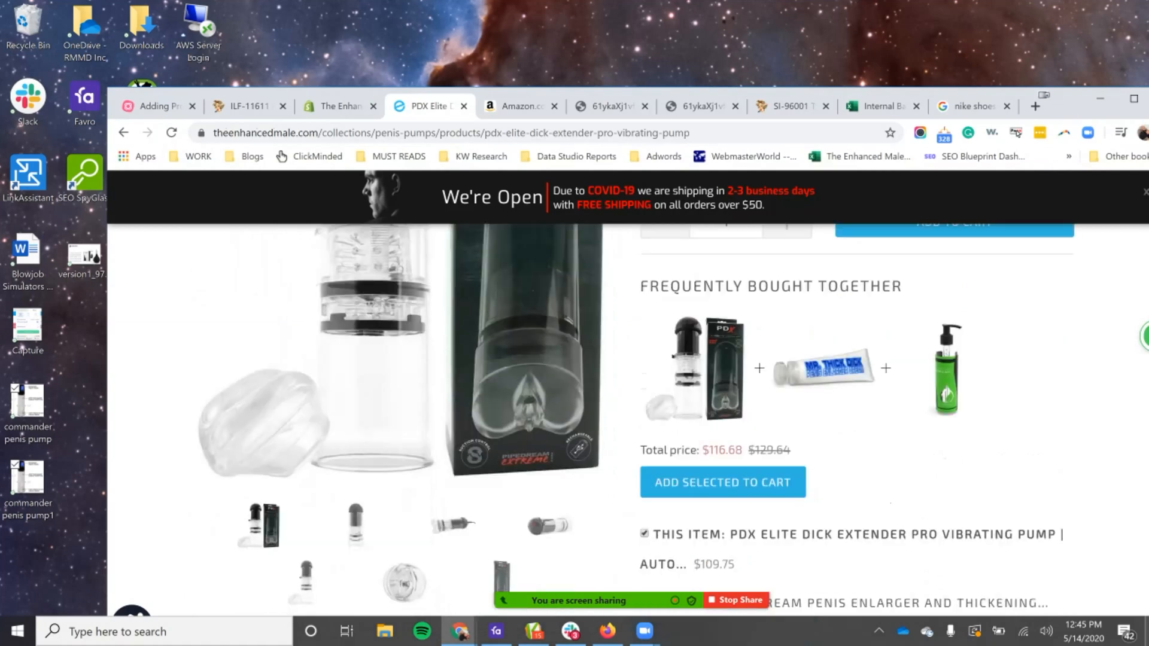
{"action": "scroll", "coordinate": [622, 395], "scroll_direction": "up", "scroll_amount": 2}
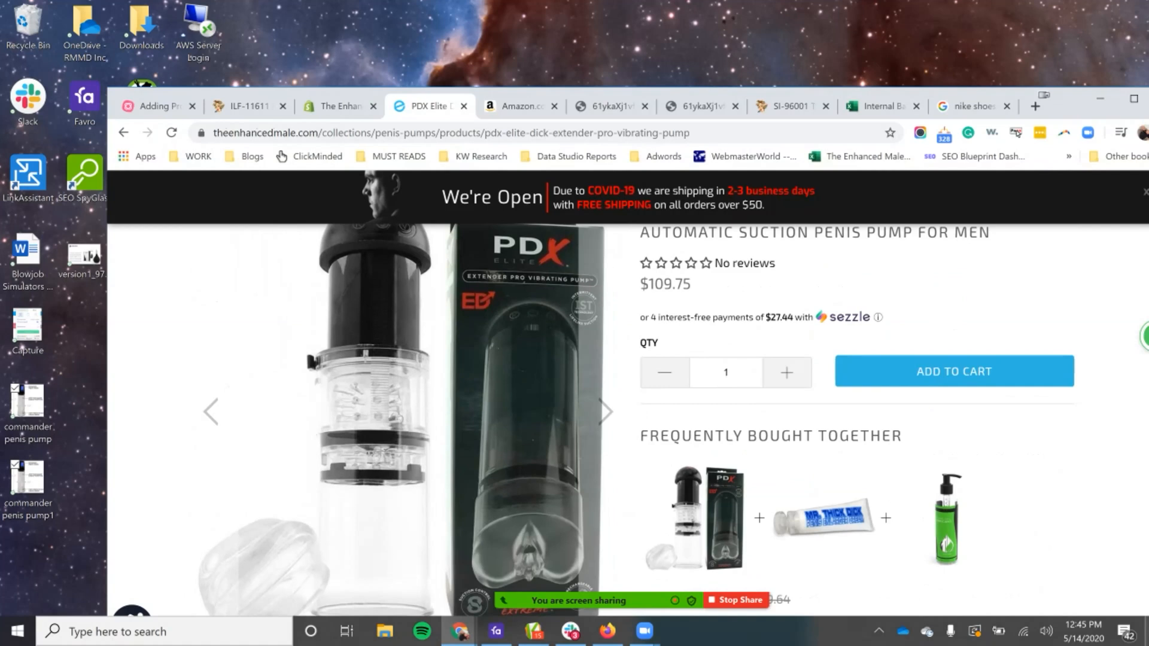
{"action": "scroll", "coordinate": [622, 395], "scroll_direction": "down", "scroll_amount": 1}
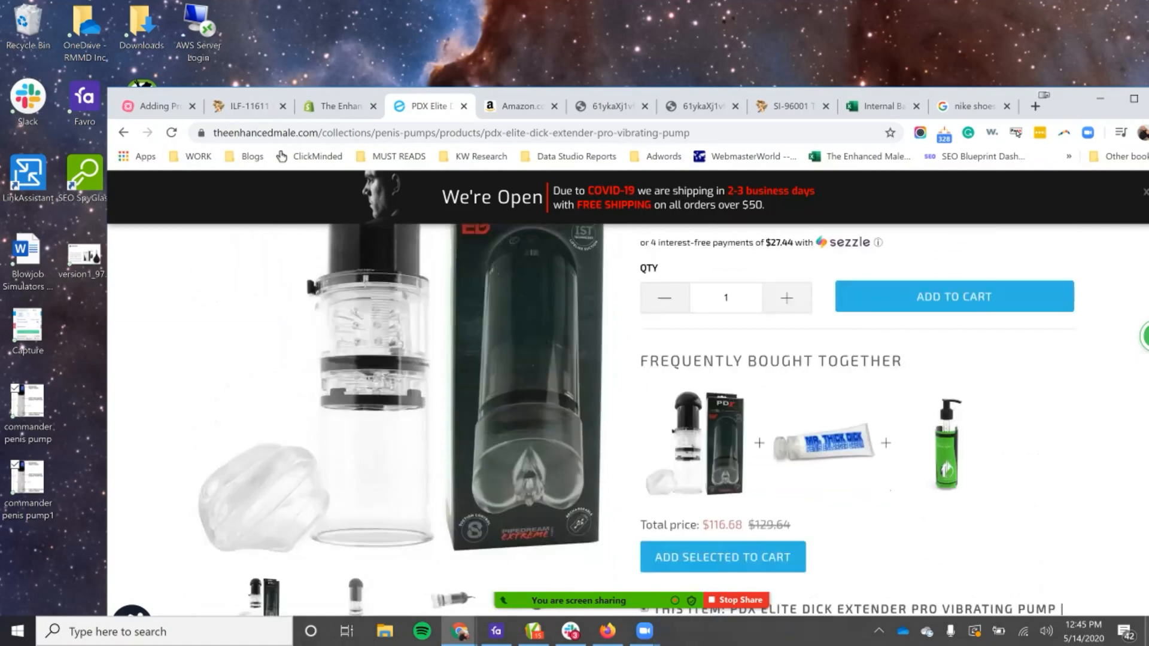
{"action": "scroll", "coordinate": [622, 395], "scroll_direction": "down", "scroll_amount": 1}
{"action": "scroll", "coordinate": [622, 395], "scroll_direction": "down", "scroll_amount": 3}
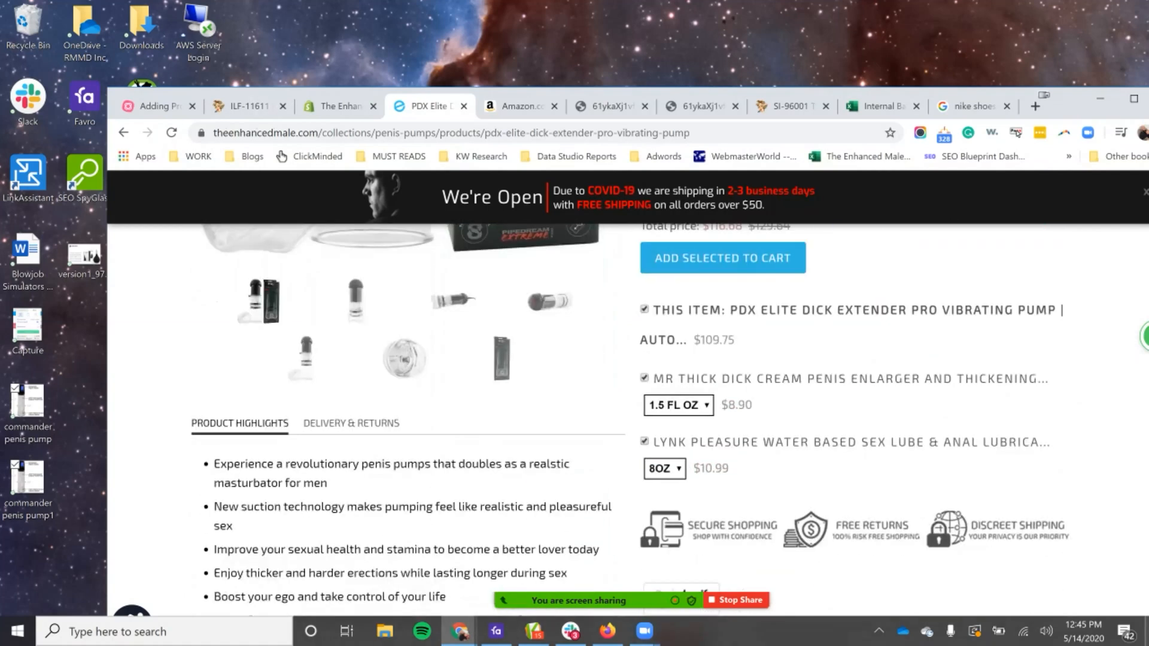
{"action": "scroll", "coordinate": [622, 395], "scroll_direction": "up", "scroll_amount": 2}
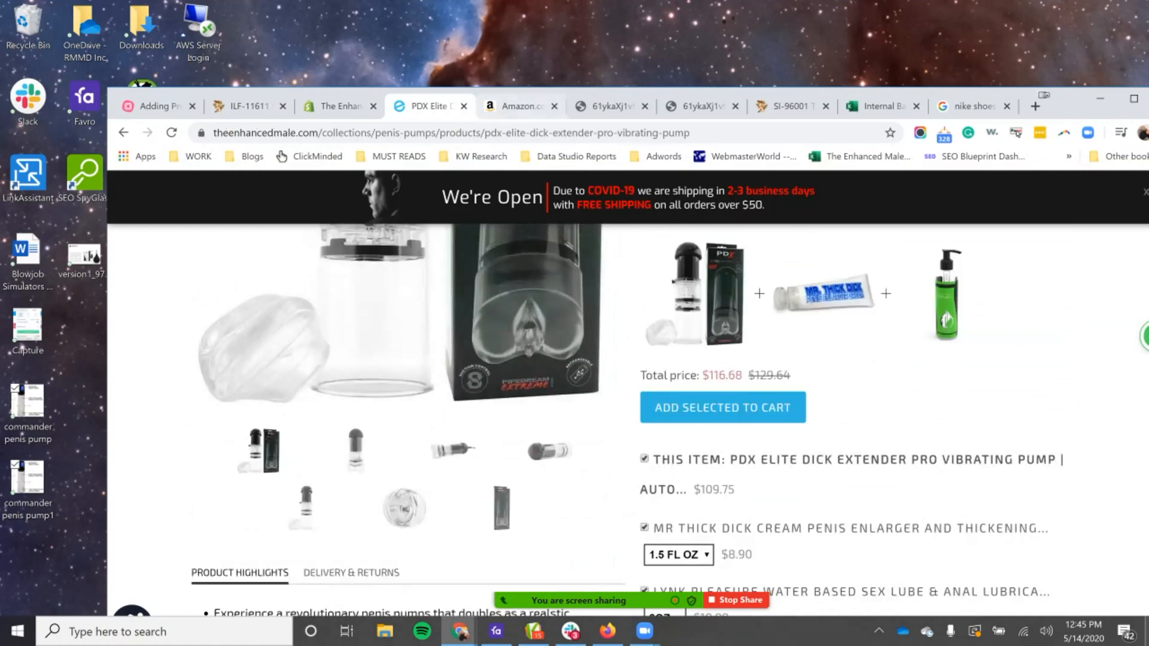
{"action": "left_click", "coordinate": [464, 106]}
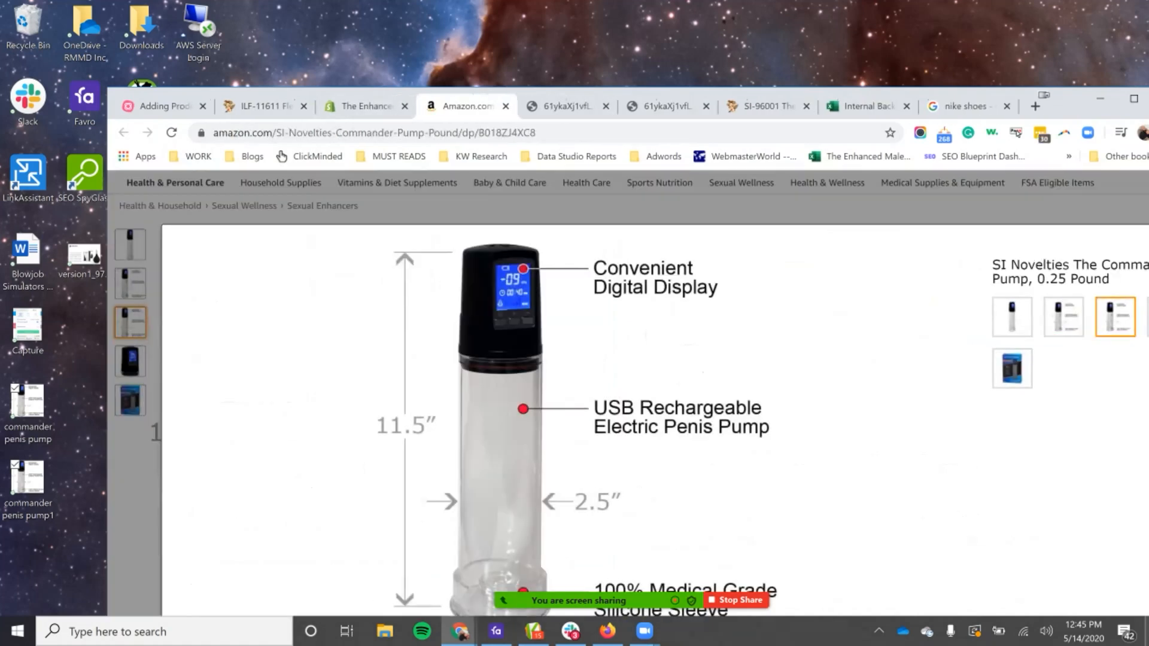
Step: Add the subtopic "Rename image to product title" under Images in the Adding Products to Shopify mind map
{"action": "left_click", "coordinate": [366, 107]}
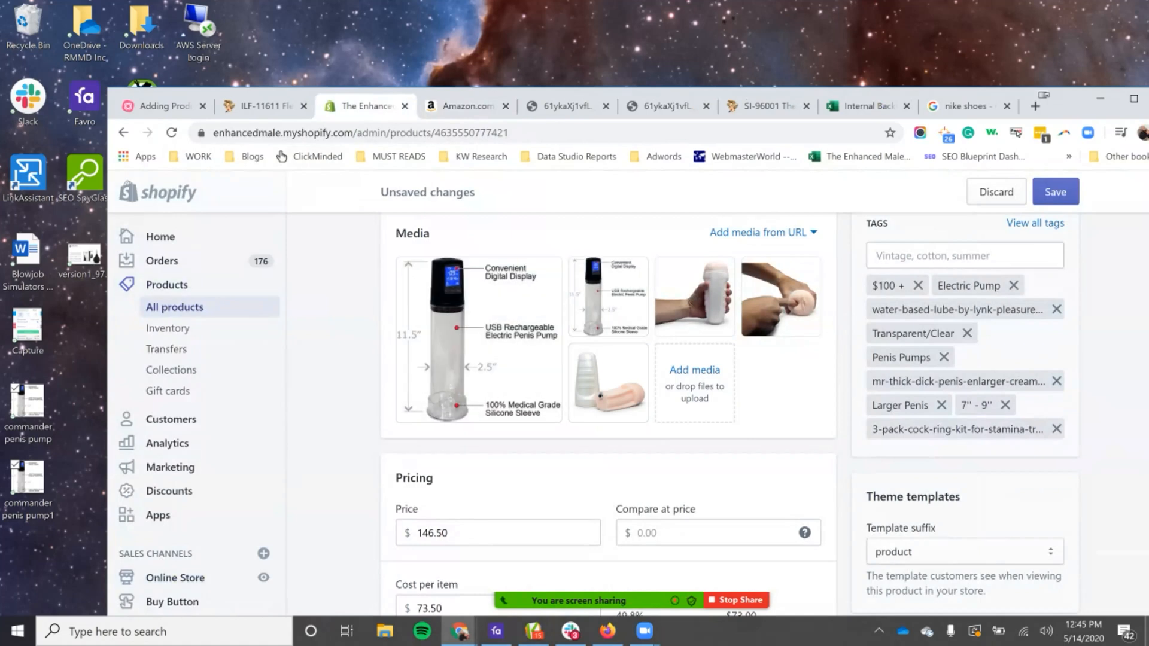
{"action": "left_click", "coordinate": [165, 106]}
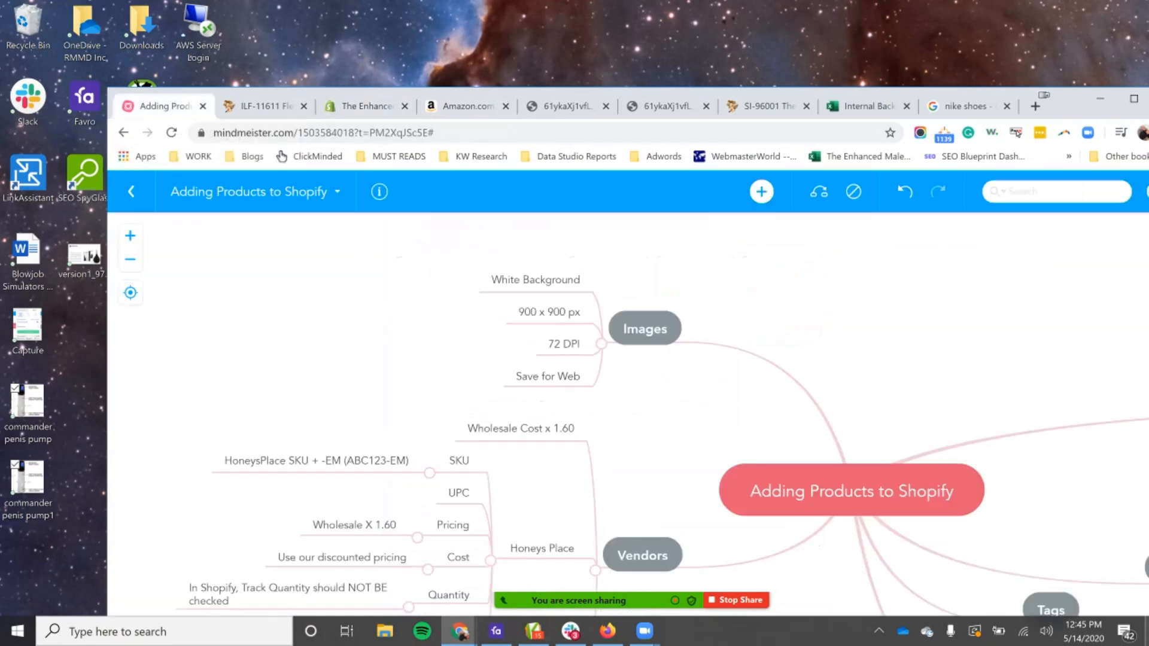
{"action": "left_click", "coordinate": [645, 329]}
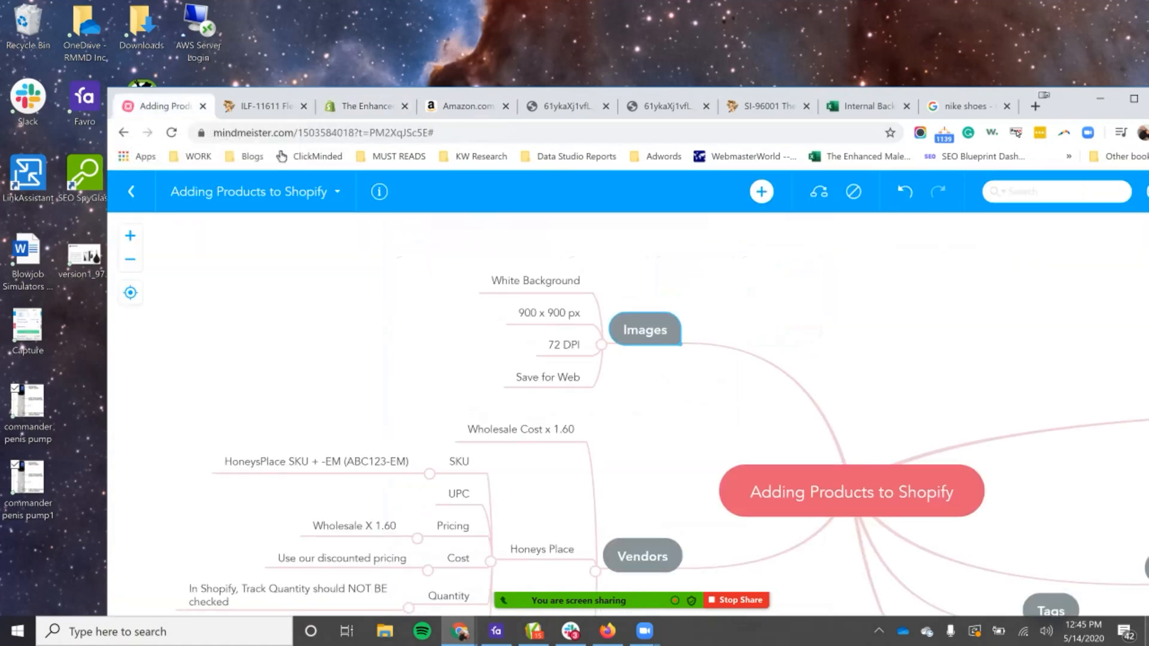
{"action": "key", "text": "Tab"}
{"action": "type", "text": "Rene"}
{"action": "type", "text": "me i"}
{"action": "type", "text": "mage to"}
{"action": "type", "text": "product title"}
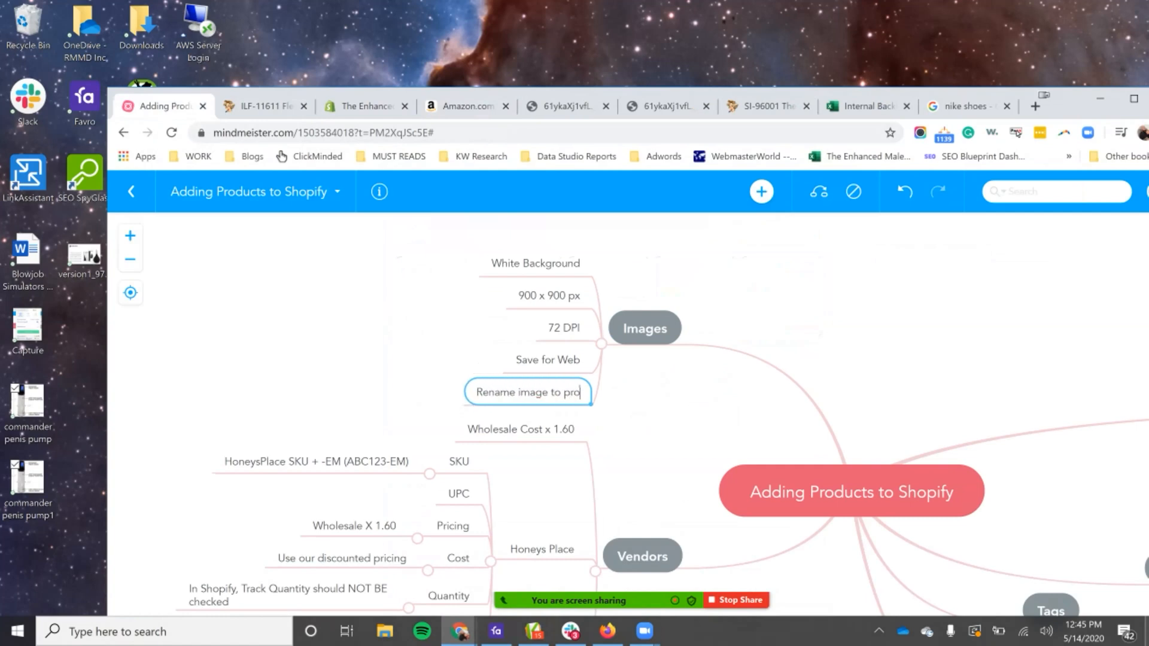
{"action": "key", "text": "Return"}
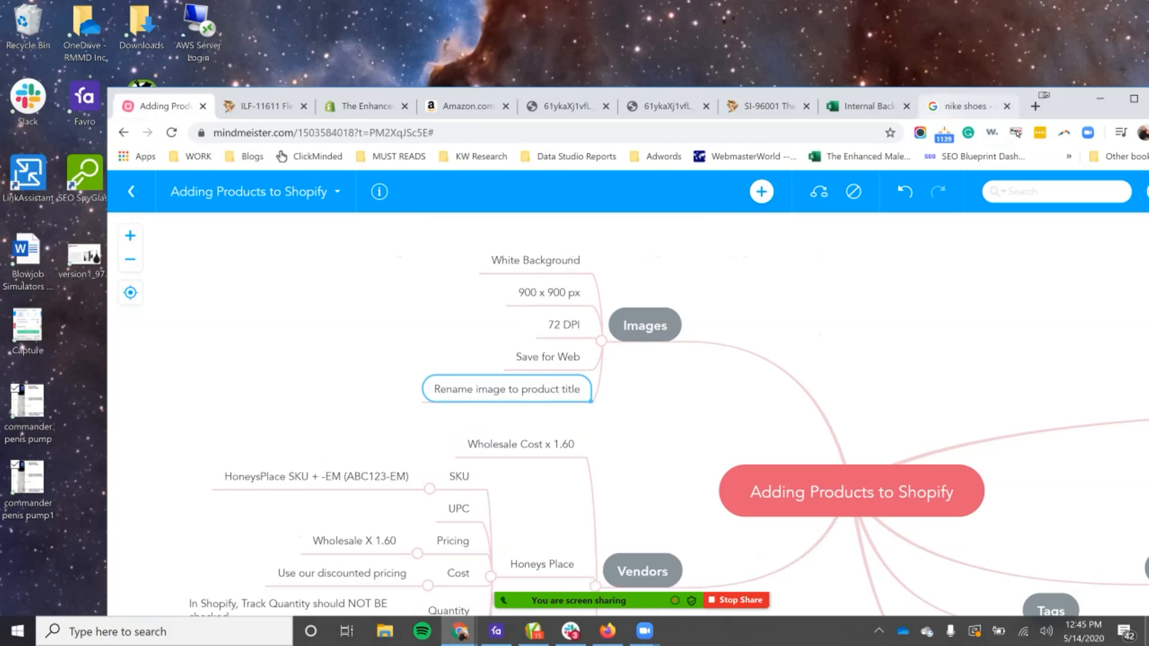
Step: Close the nike shoes search page, return to the Shopify product's title and description, and maximize the browser window
{"action": "left_click", "coordinate": [967, 106]}
{"action": "left_click", "coordinate": [1008, 107]}
{"action": "left_click", "coordinate": [398, 107]}
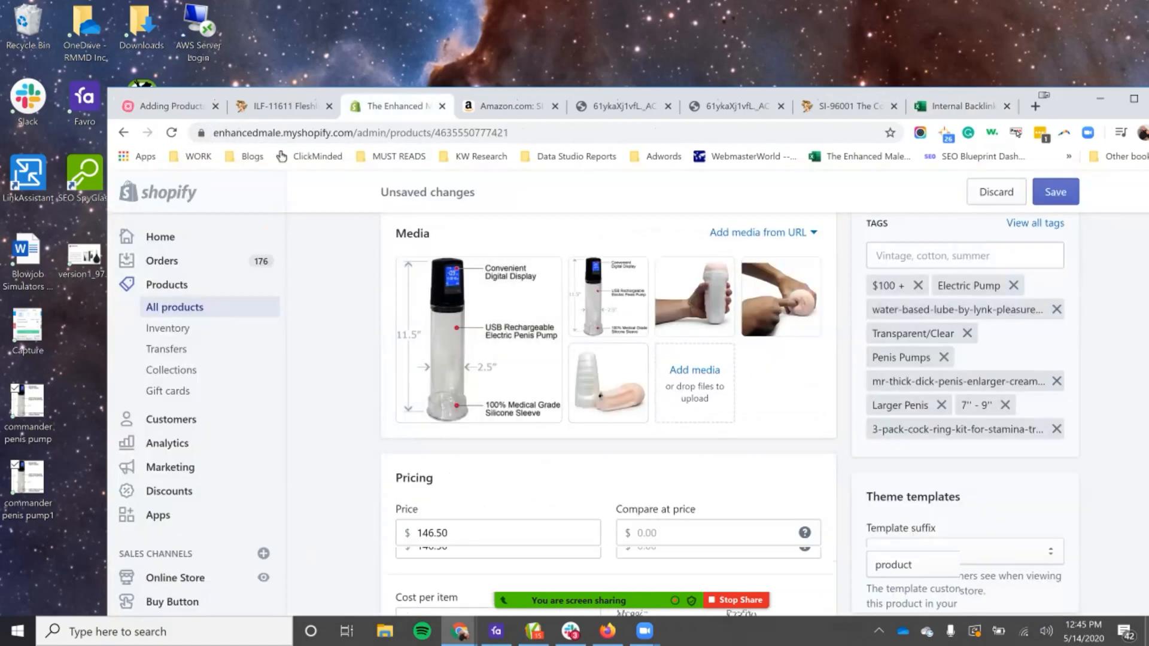
{"action": "scroll", "coordinate": [608, 413], "scroll_direction": "up", "scroll_amount": 5}
{"action": "scroll", "coordinate": [608, 413], "scroll_direction": "up", "scroll_amount": 3}
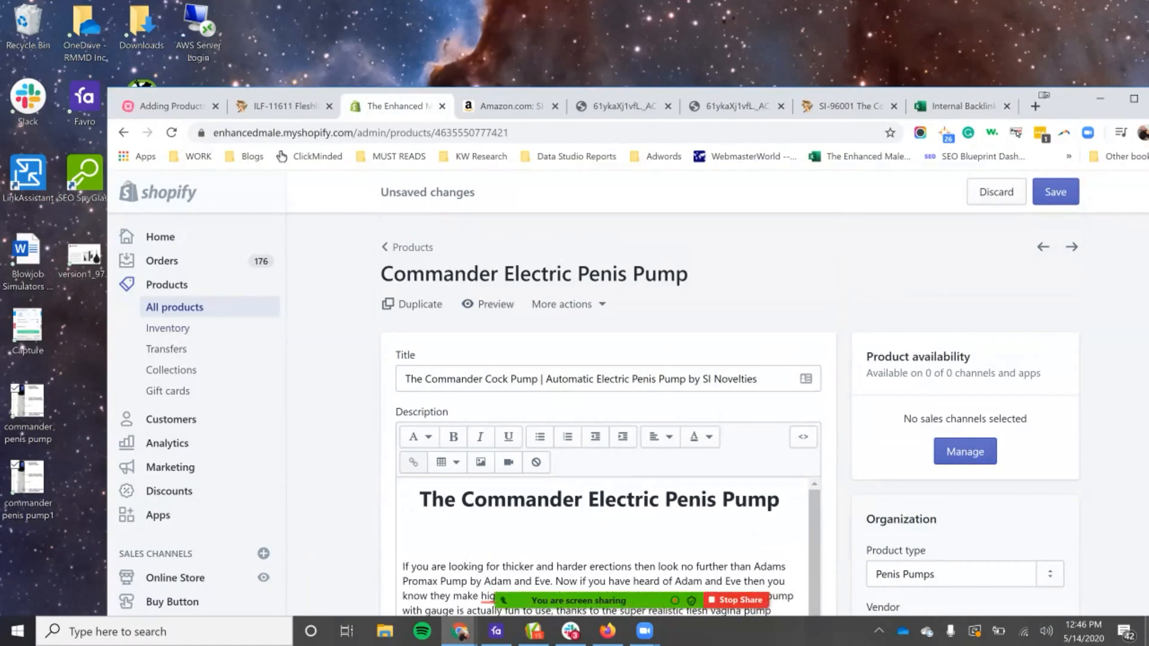
{"action": "left_click_drag", "start_coordinate": [1069, 114], "coordinate": [1014, 82]}
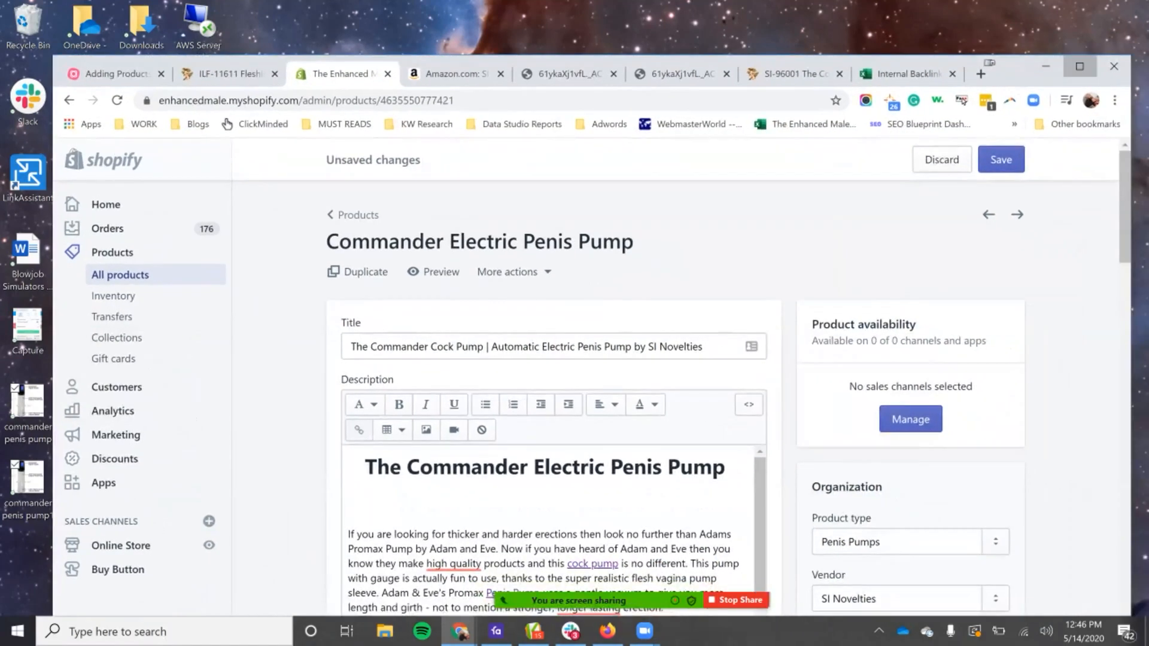
{"action": "left_click", "coordinate": [1080, 66]}
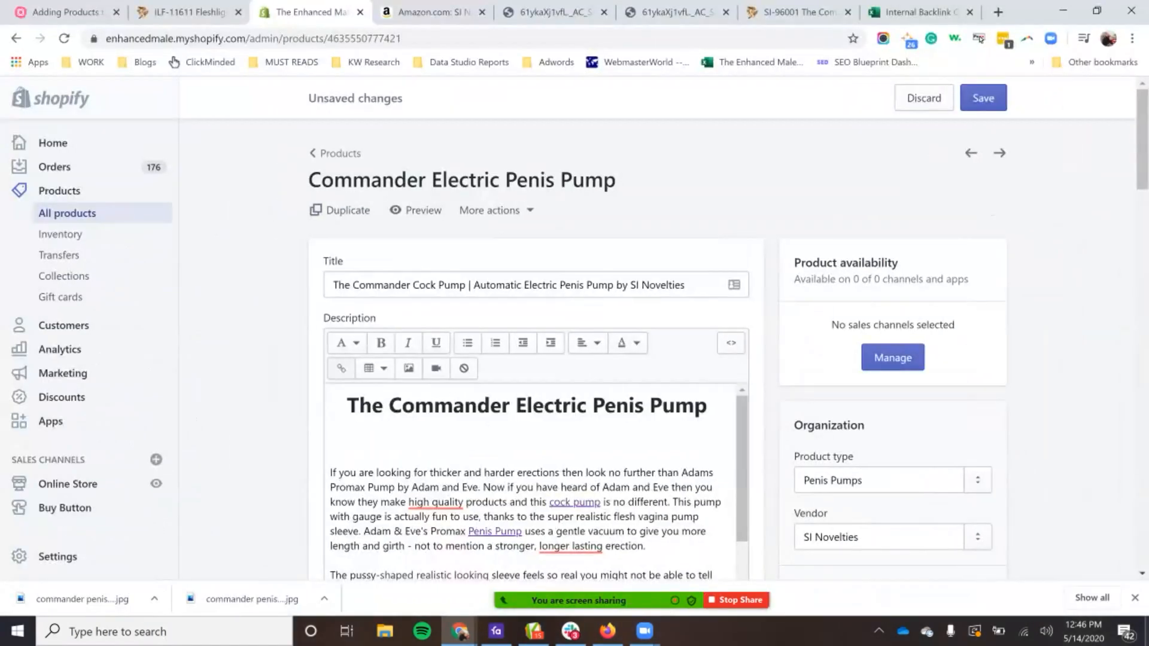
{"action": "scroll", "coordinate": [658, 359], "scroll_direction": "down", "scroll_amount": 1}
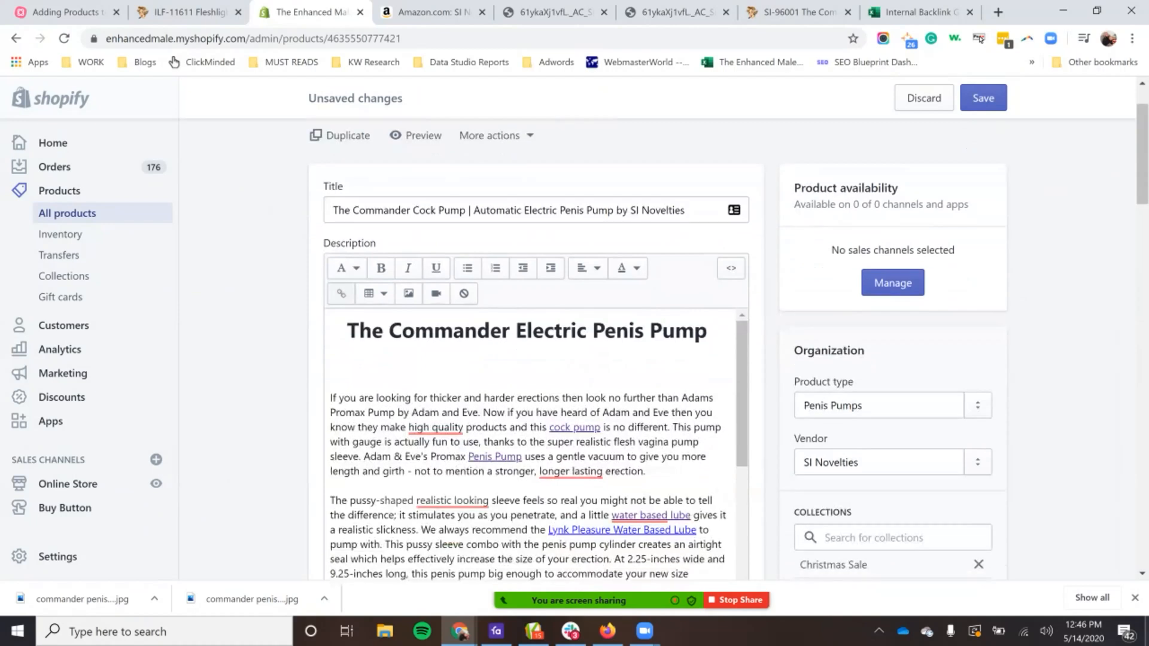
Step: Check the product's title and description, and save the unsaved changes to the Commander pump product
{"action": "scroll", "coordinate": [538, 359], "scroll_direction": "up", "scroll_amount": 1}
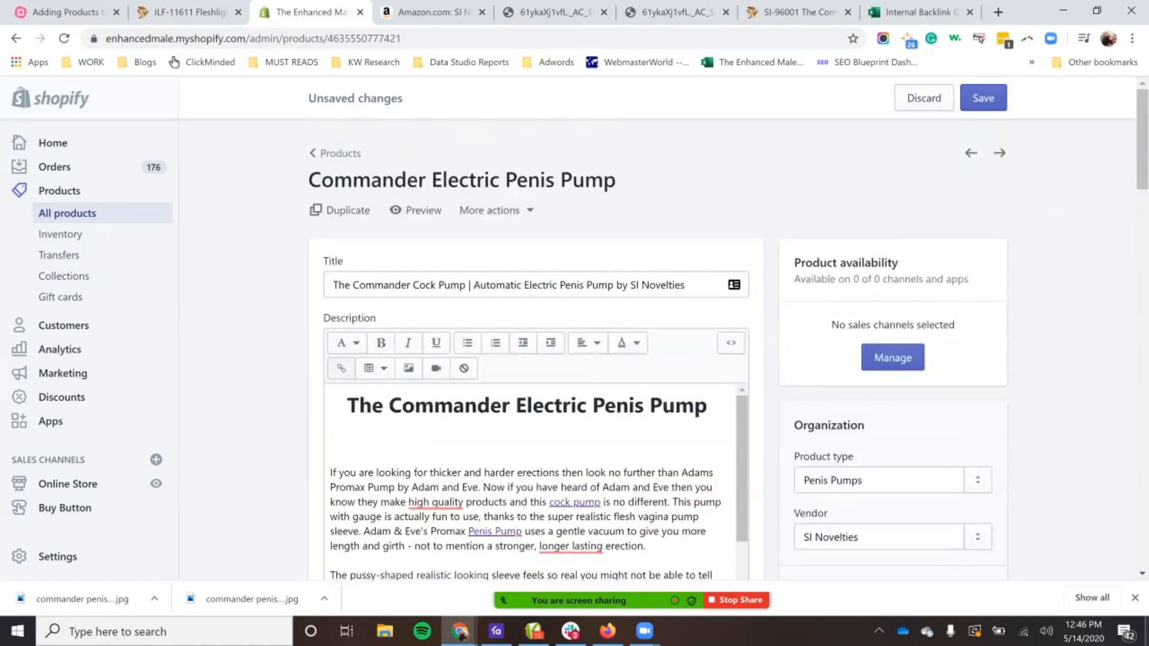
{"action": "scroll", "coordinate": [734, 285], "scroll_direction": "down", "scroll_amount": 1}
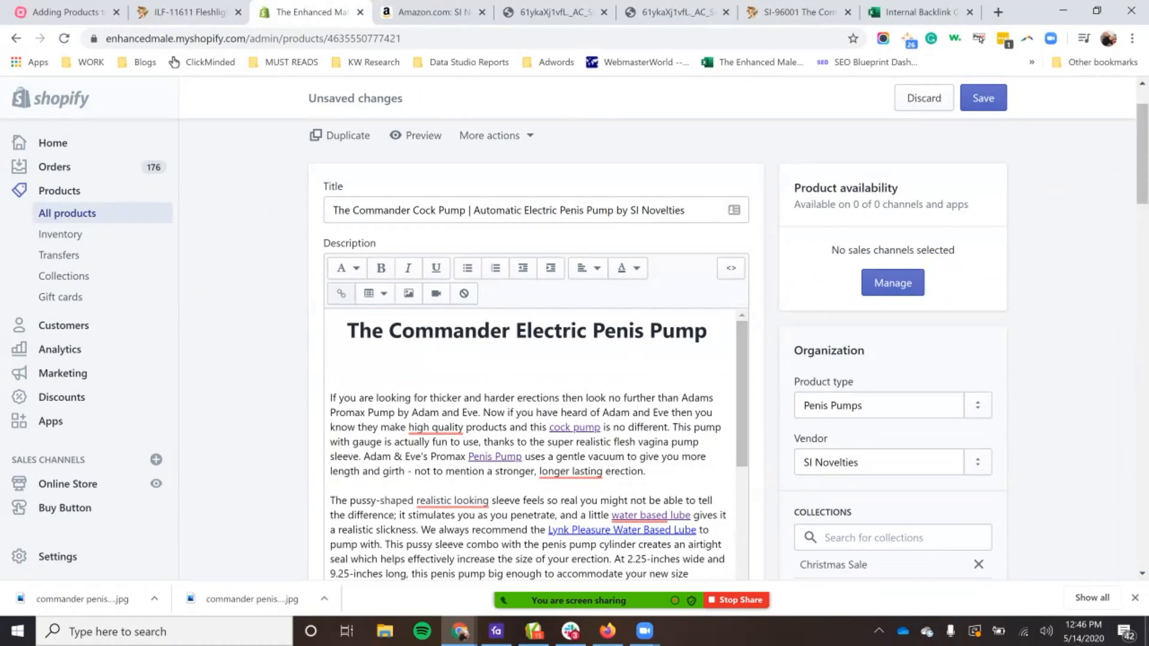
{"action": "scroll", "coordinate": [533, 449], "scroll_direction": "down", "scroll_amount": 2}
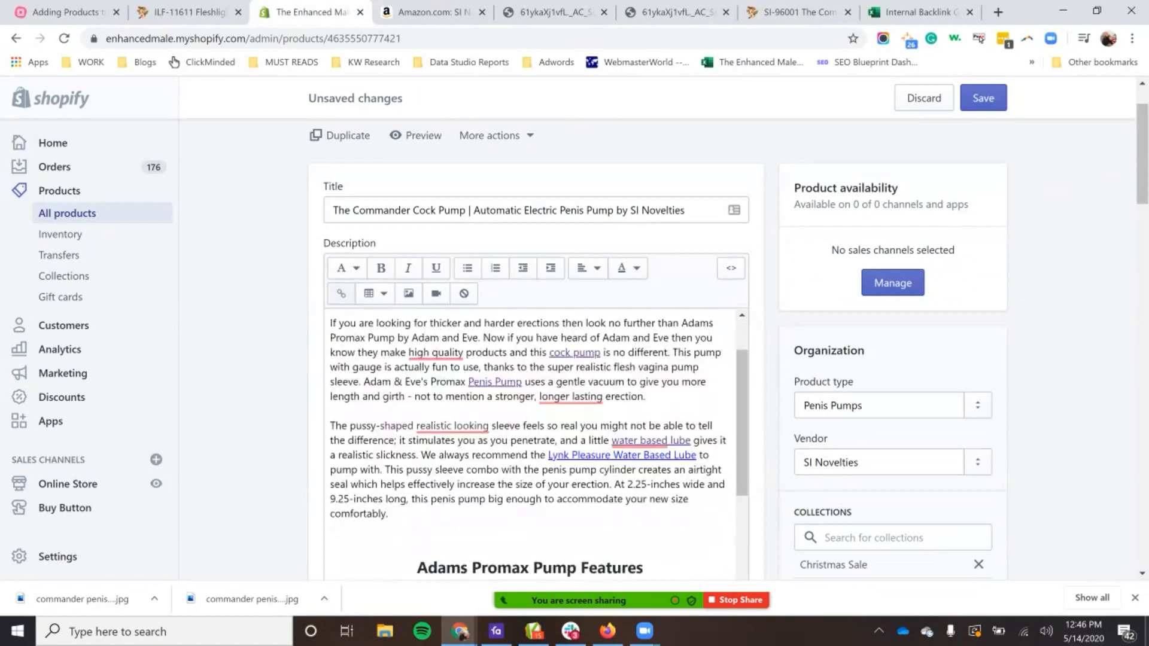
{"action": "left_click", "coordinate": [983, 97]}
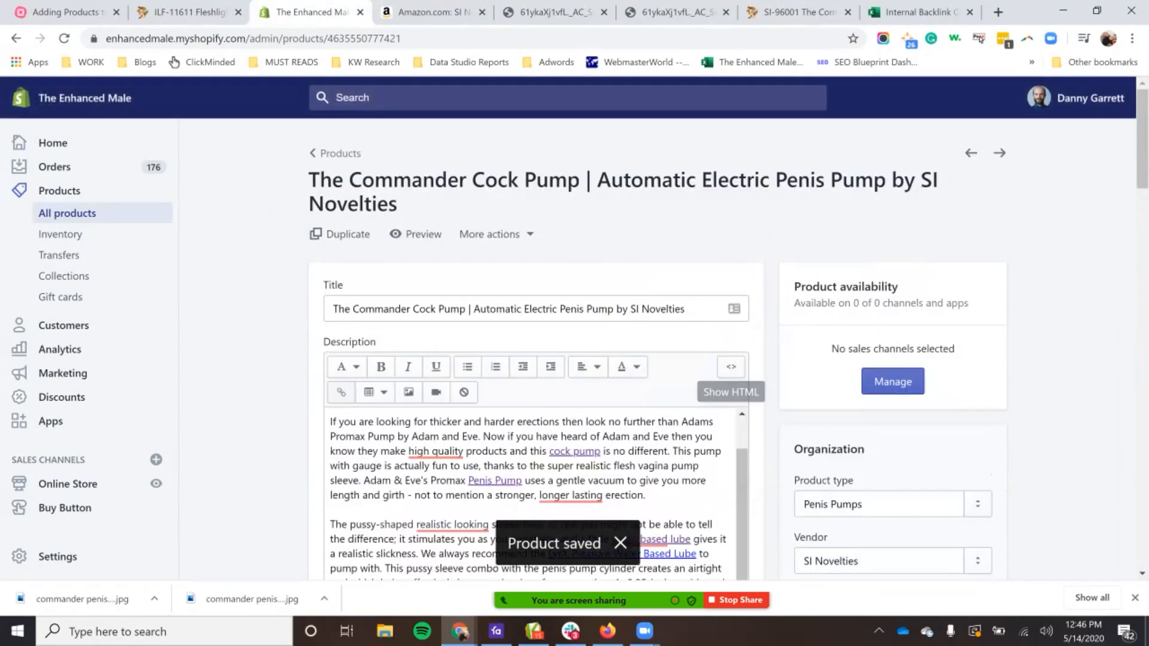
Step: Review the saved product's description, including the features list and size section, and its media gallery
{"action": "scroll", "coordinate": [730, 369], "scroll_direction": "down", "scroll_amount": 3}
{"action": "scroll", "coordinate": [731, 368], "scroll_direction": "up", "scroll_amount": 3}
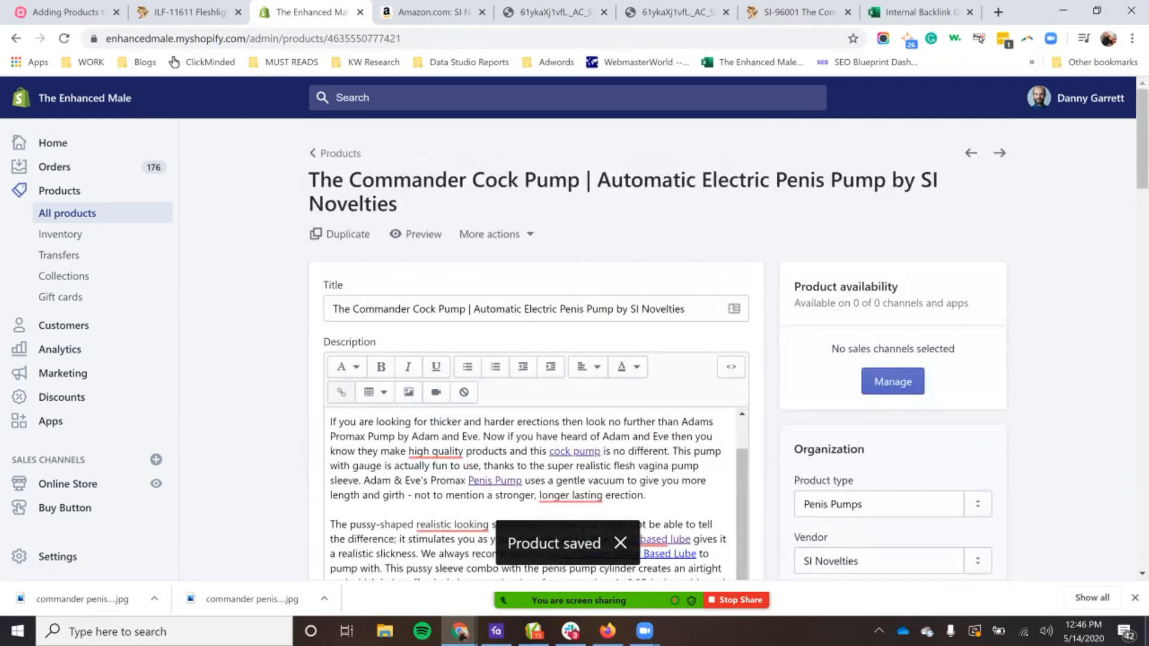
{"action": "scroll", "coordinate": [730, 368], "scroll_direction": "down", "scroll_amount": 6}
{"action": "scroll", "coordinate": [530, 419], "scroll_direction": "down", "scroll_amount": 2}
{"action": "scroll", "coordinate": [658, 347], "scroll_direction": "up", "scroll_amount": 3}
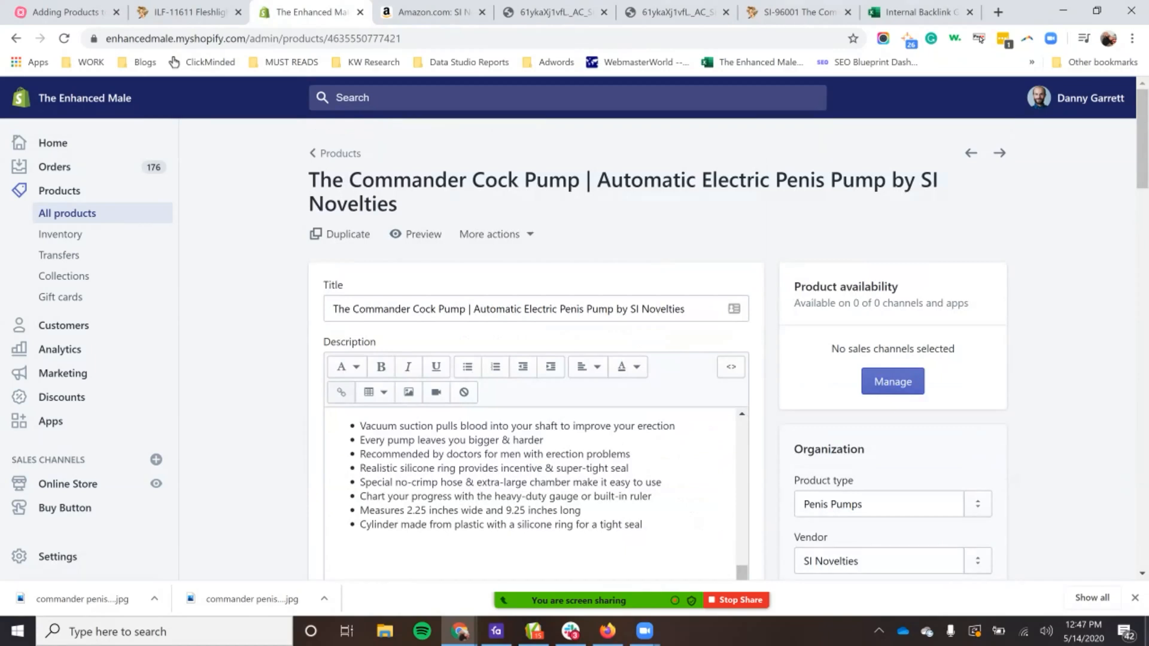
{"action": "scroll", "coordinate": [529, 467], "scroll_direction": "down", "scroll_amount": 10}
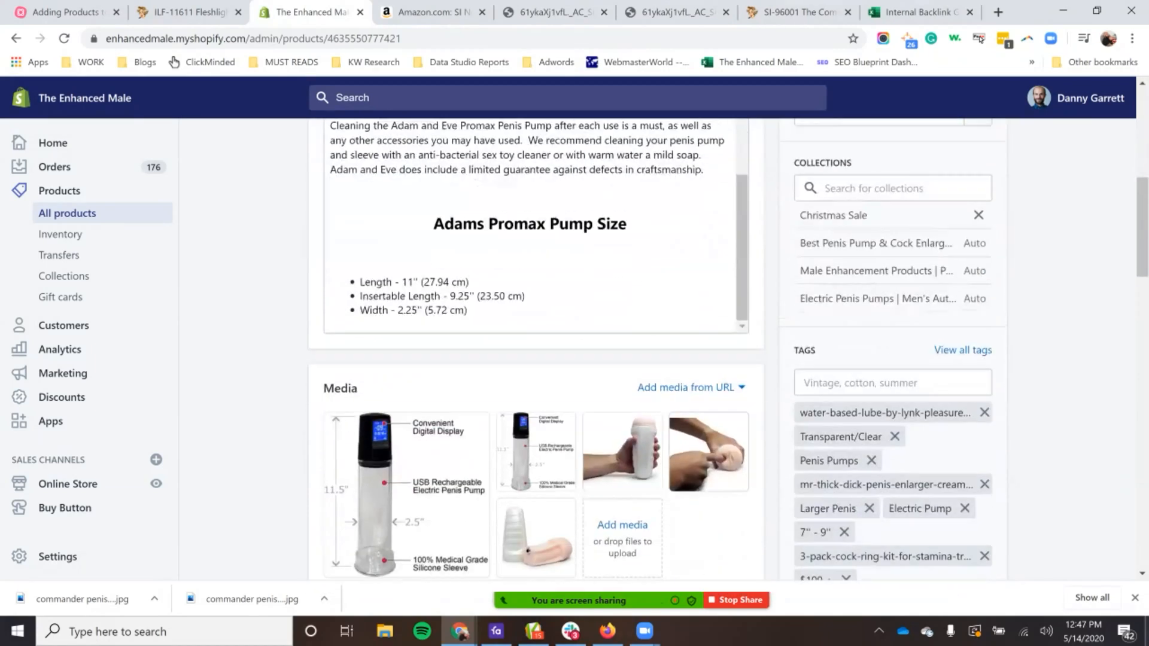
{"action": "scroll", "coordinate": [727, 350], "scroll_direction": "up", "scroll_amount": 5}
{"action": "scroll", "coordinate": [529, 419], "scroll_direction": "up", "scroll_amount": 5}
{"action": "left_click", "coordinate": [333, 339]}
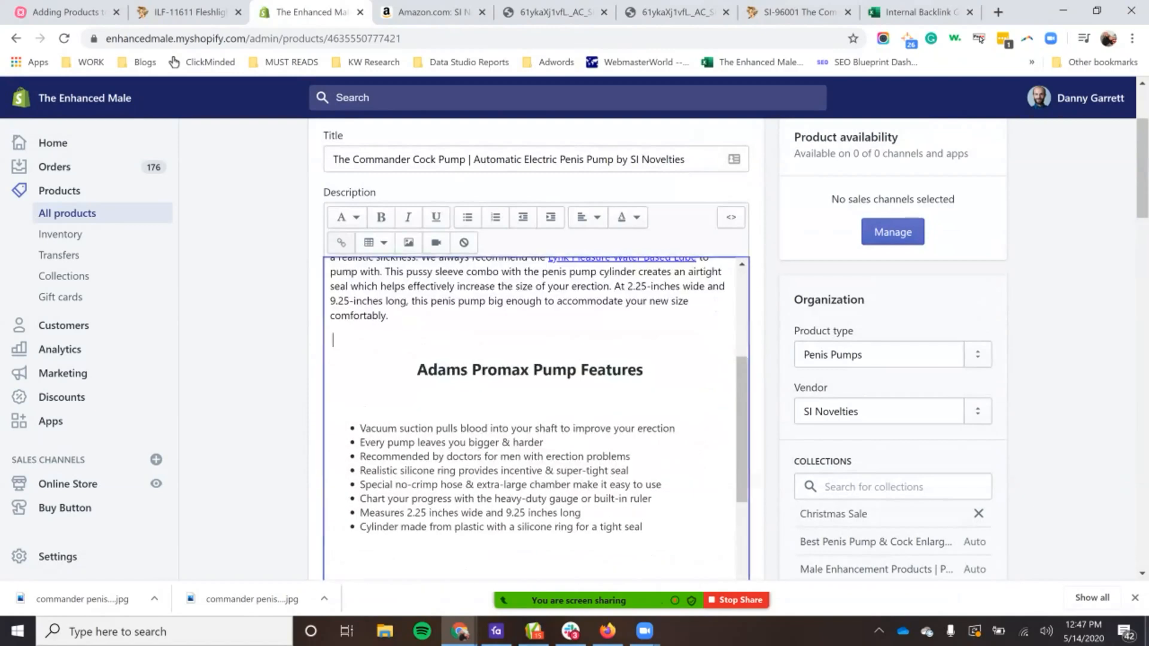
{"action": "scroll", "coordinate": [657, 349], "scroll_direction": "up", "scroll_amount": 3}
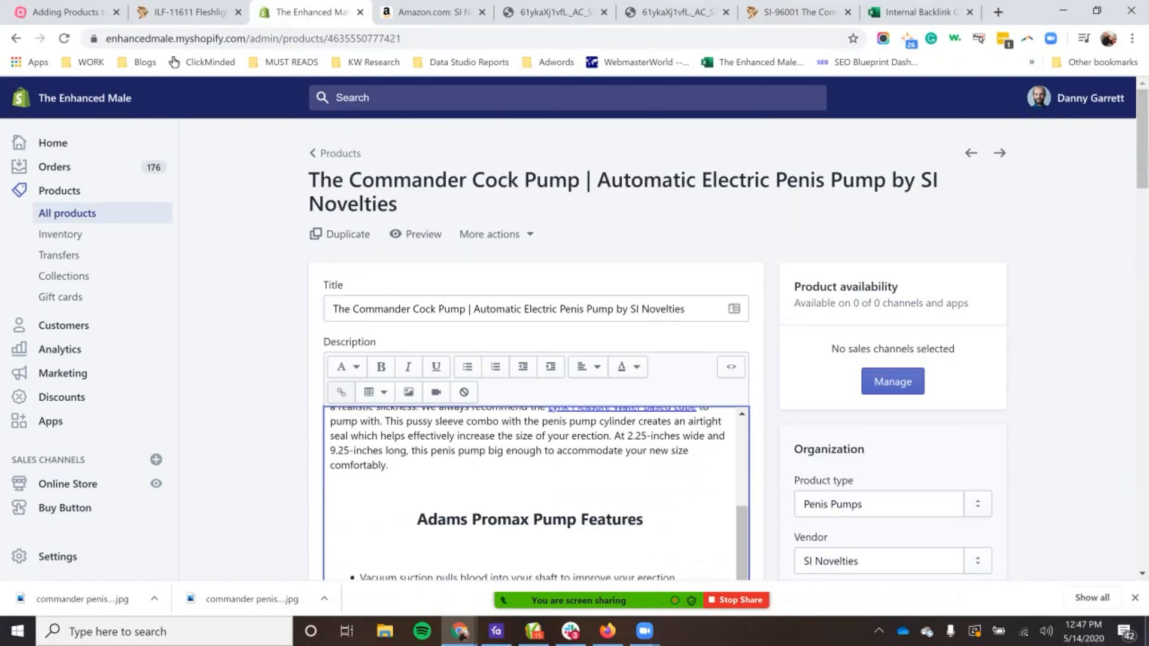
Step: Add the placeholder text "sdahfkhsjdkfhapoi" after "comfortably." in the description to trigger the unsaved changes notice, and remove the text
{"action": "left_click", "coordinate": [389, 466]}
{"action": "type", "text": "sdahfkhsjdkfhapoi"}
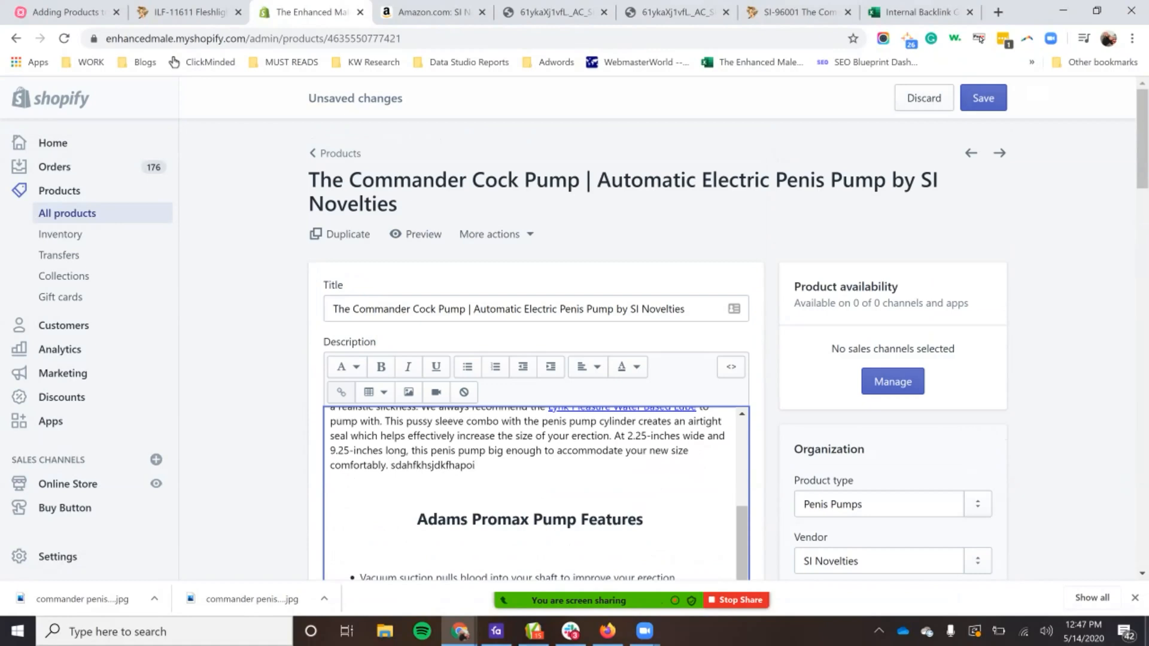
{"action": "left_click_drag", "start_coordinate": [309, 98], "coordinate": [403, 100]}
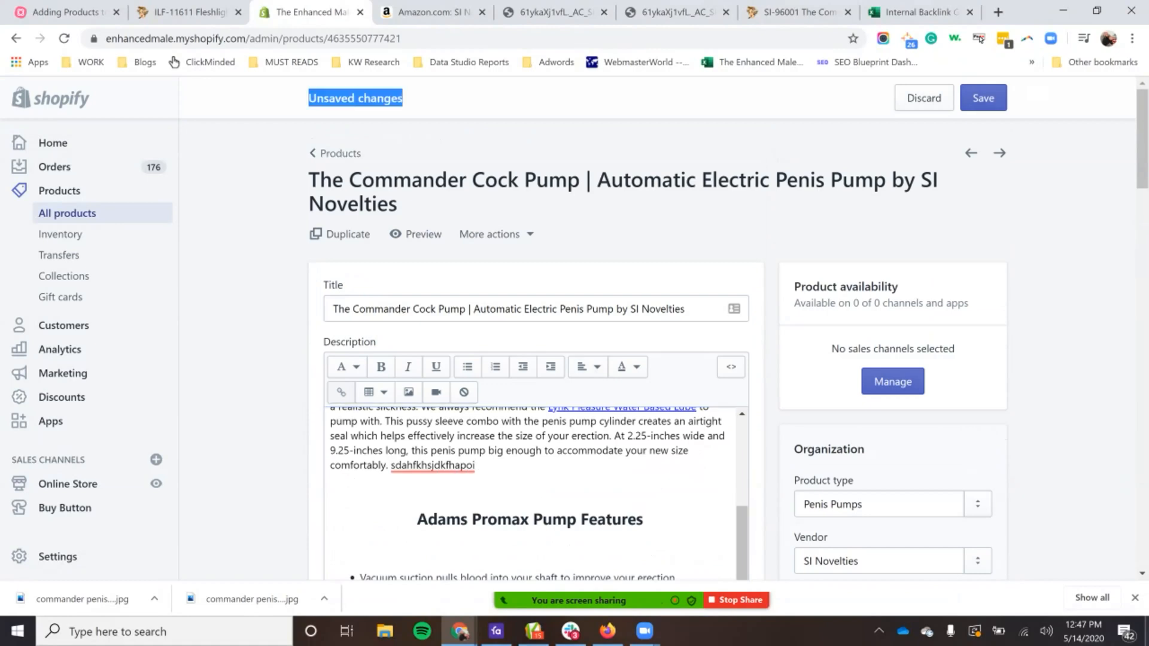
{"action": "double_click", "coordinate": [433, 466]}
{"action": "key", "text": "BackSpace"}
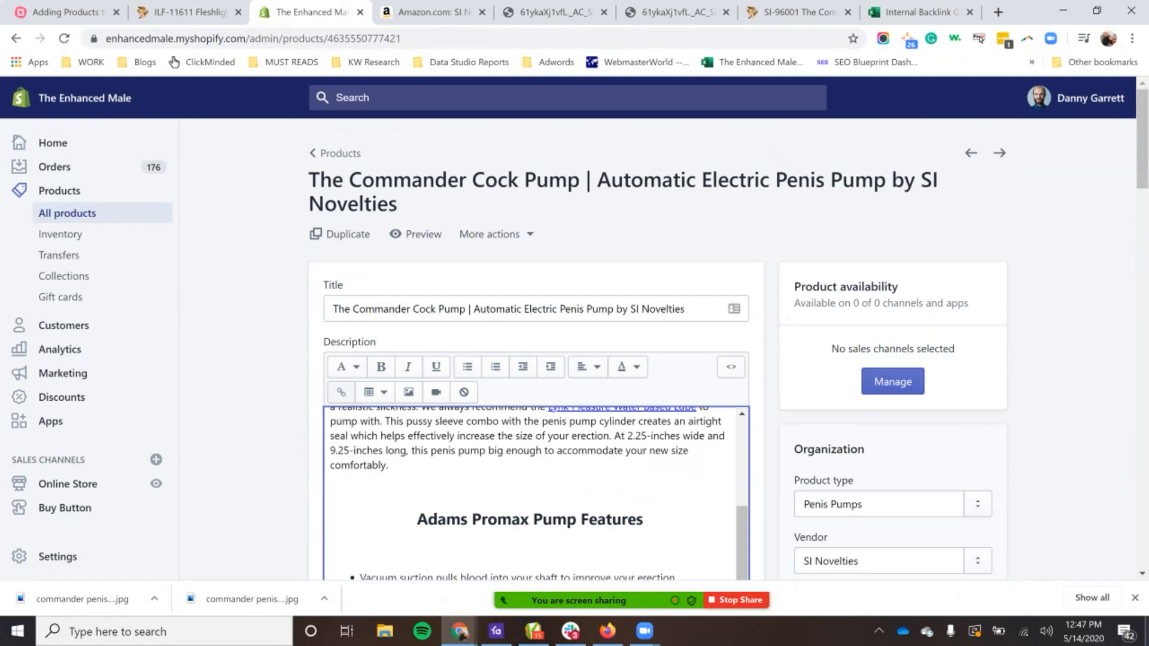
Step: Add the test text "masidfhisdf" after "comfortably." in the description, and open and dismiss the prompt to discard all unsaved changes
{"action": "type", "text": "masidfhisdf"}
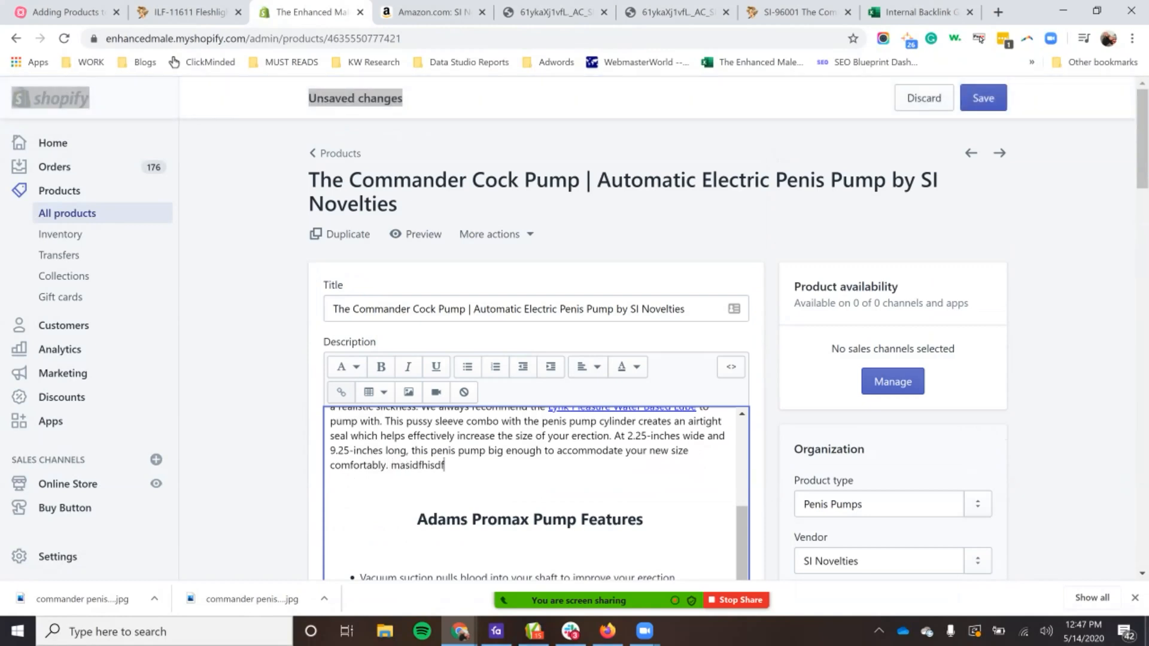
{"action": "left_click", "coordinate": [332, 488]}
{"action": "double_click", "coordinate": [417, 466]}
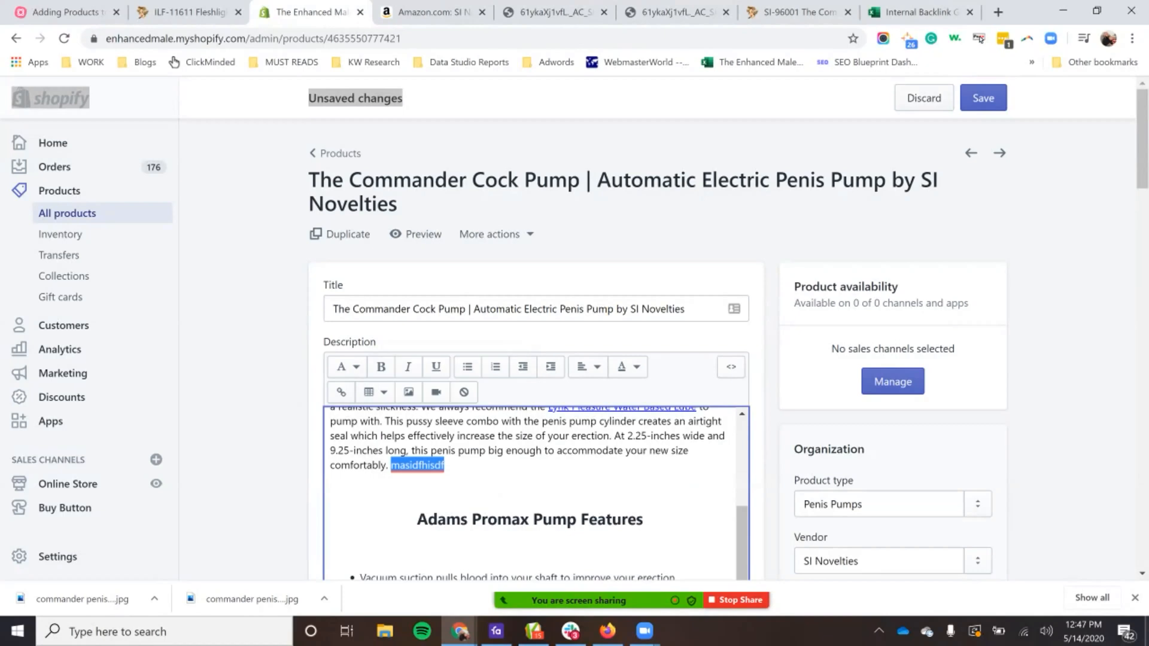
{"action": "left_click", "coordinate": [923, 98]}
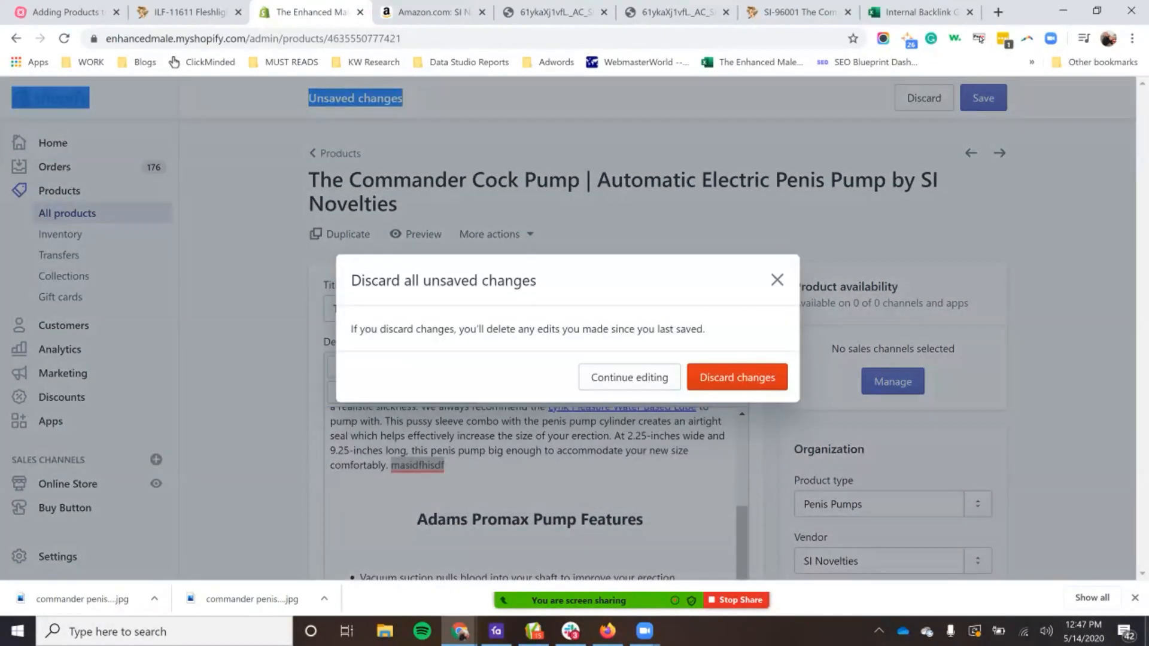
{"action": "left_click", "coordinate": [777, 280]}
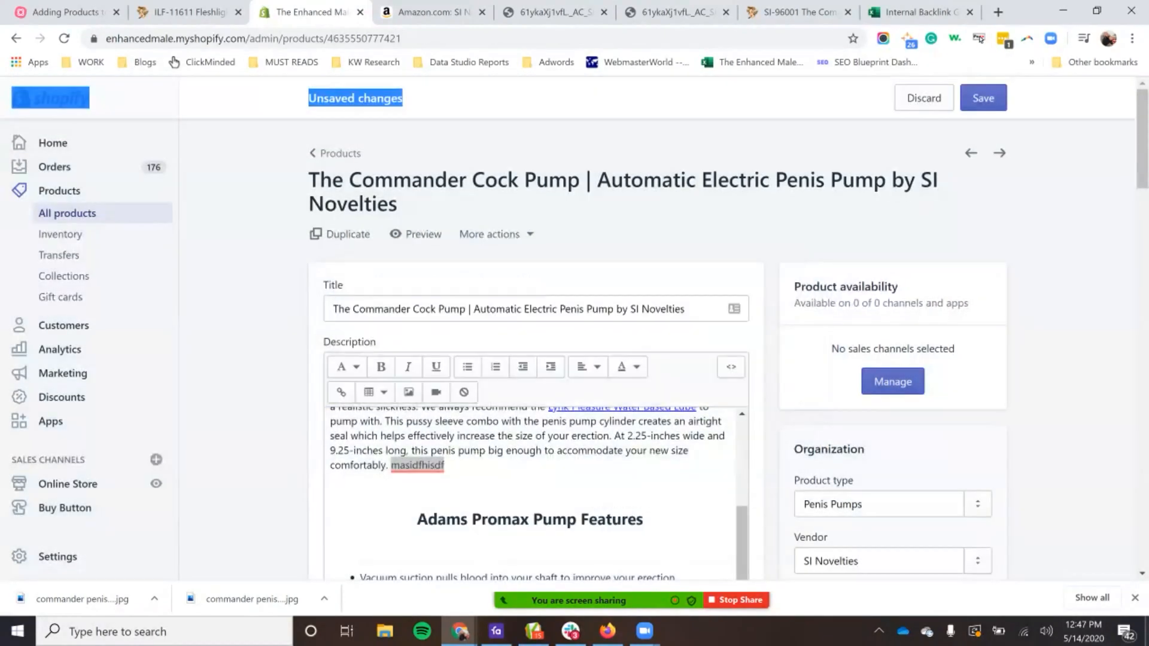
Step: Delete the test text "masidfhisdf" from the description and save the product
{"action": "double_click", "coordinate": [418, 465]}
{"action": "key", "text": "BackSpace"}
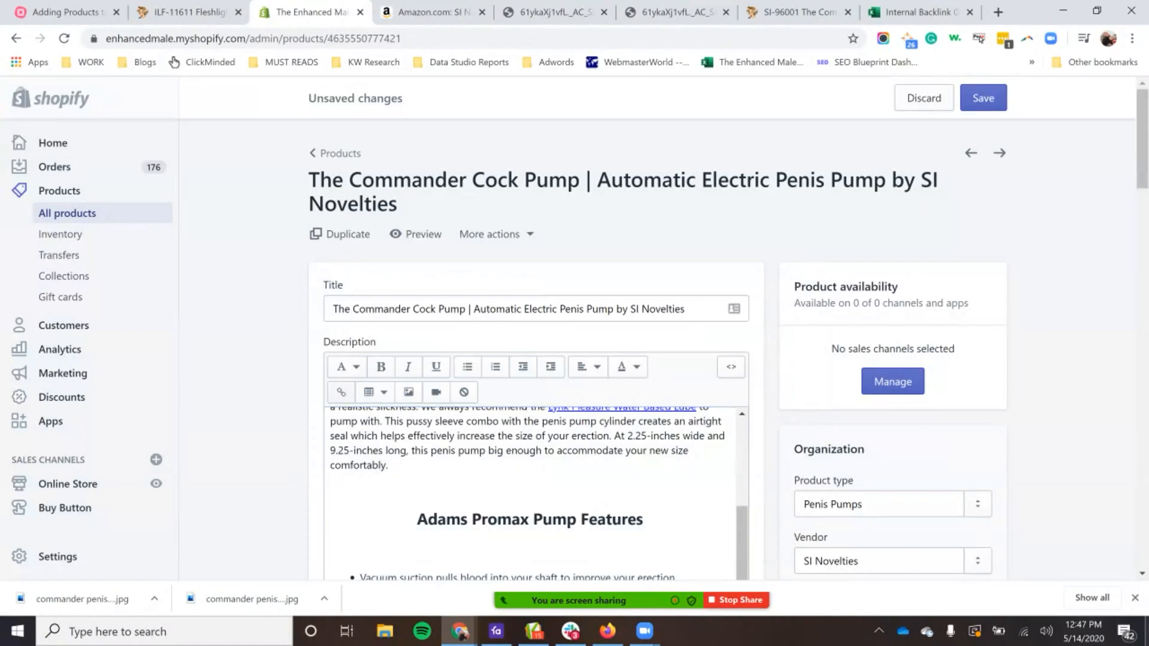
{"action": "left_click", "coordinate": [983, 98]}
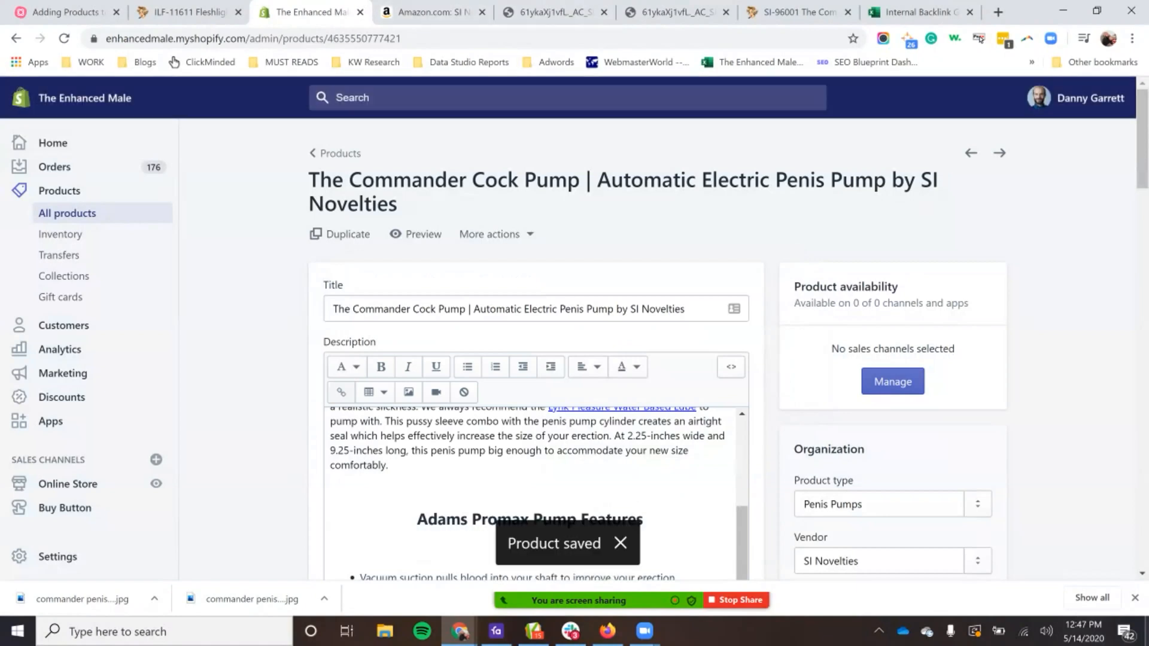
Step: Preview the product on the storefront and examine its images, product highlights, description and size section
{"action": "left_click", "coordinate": [416, 234]}
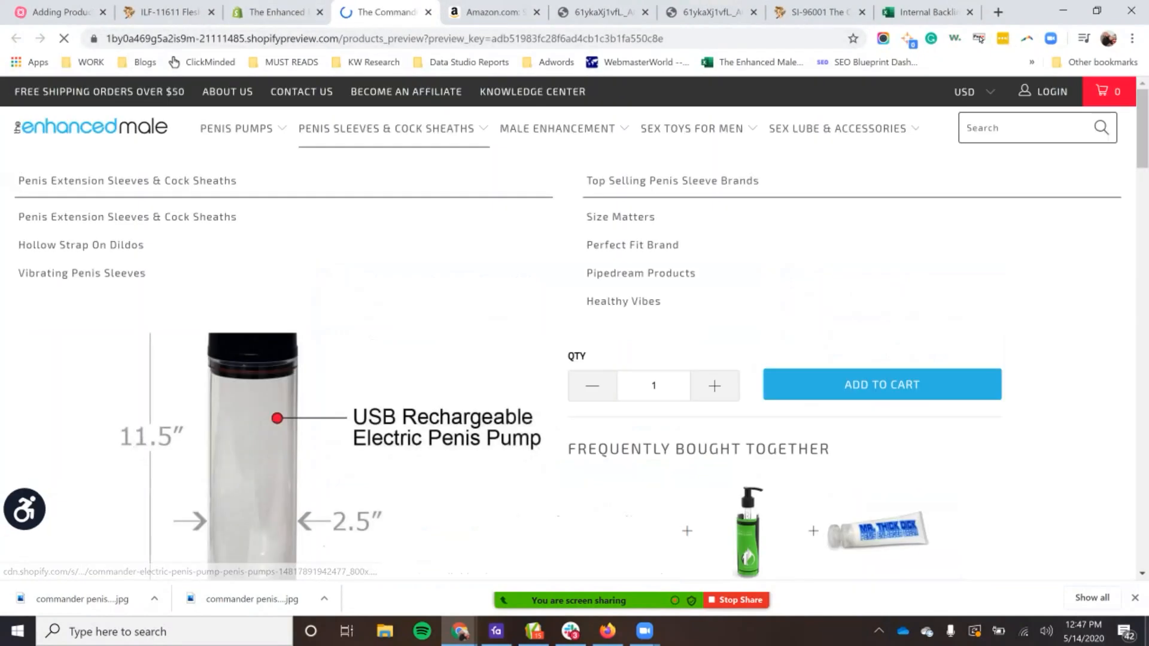
{"action": "scroll", "coordinate": [574, 329], "scroll_direction": "down", "scroll_amount": 5}
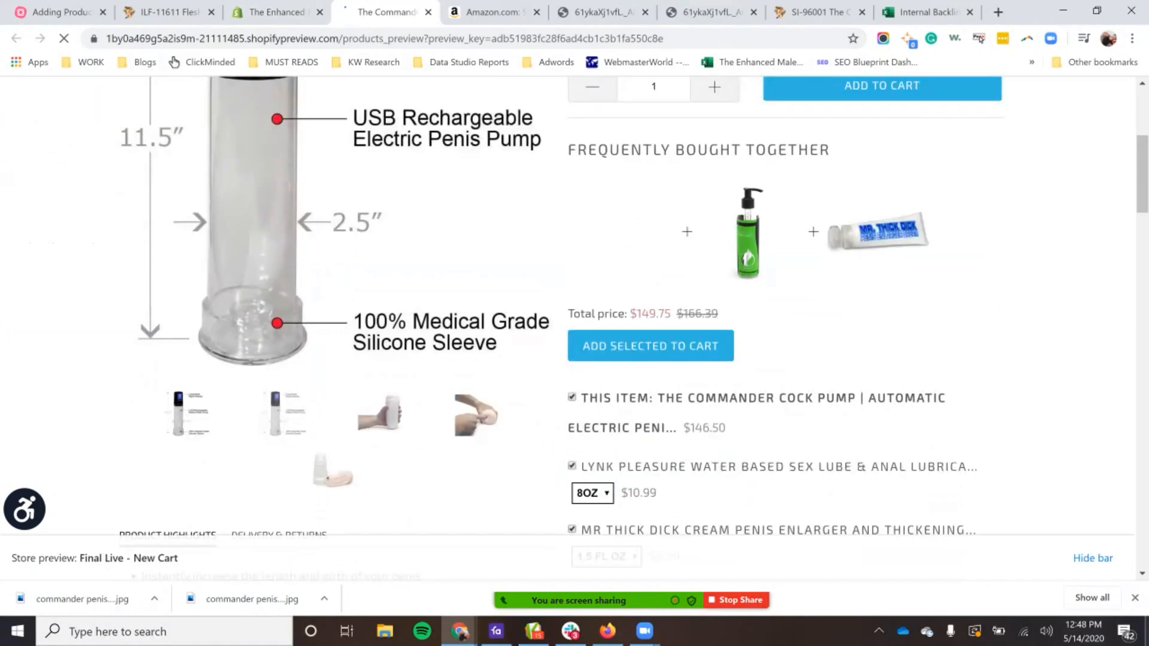
{"action": "scroll", "coordinate": [575, 329], "scroll_direction": "down", "scroll_amount": 3}
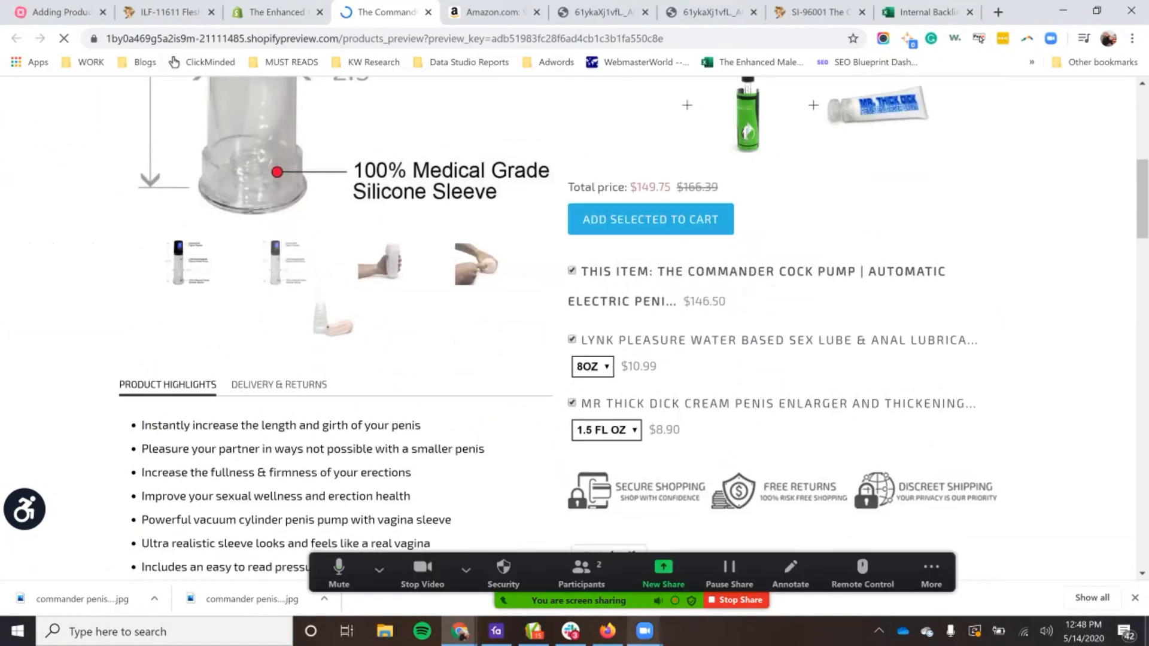
{"action": "scroll", "coordinate": [575, 329], "scroll_direction": "down", "scroll_amount": 15}
{"action": "scroll", "coordinate": [359, 287], "scroll_direction": "up", "scroll_amount": 4}
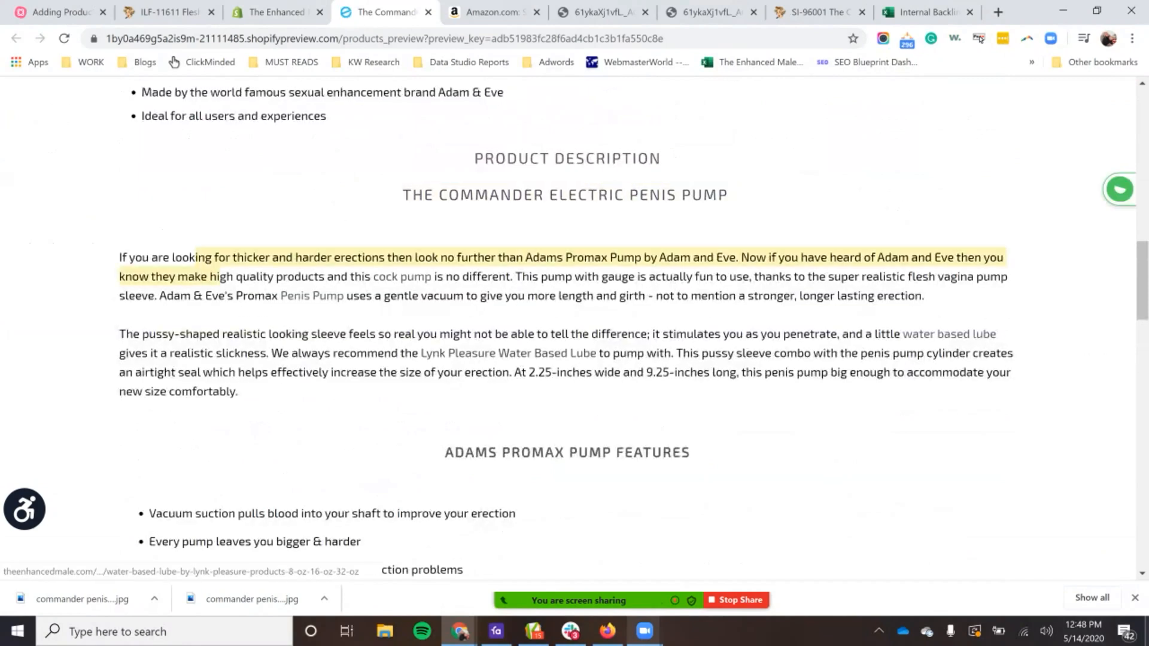
{"action": "scroll", "coordinate": [575, 317], "scroll_direction": "down", "scroll_amount": 5}
{"action": "scroll", "coordinate": [575, 329], "scroll_direction": "down", "scroll_amount": 8}
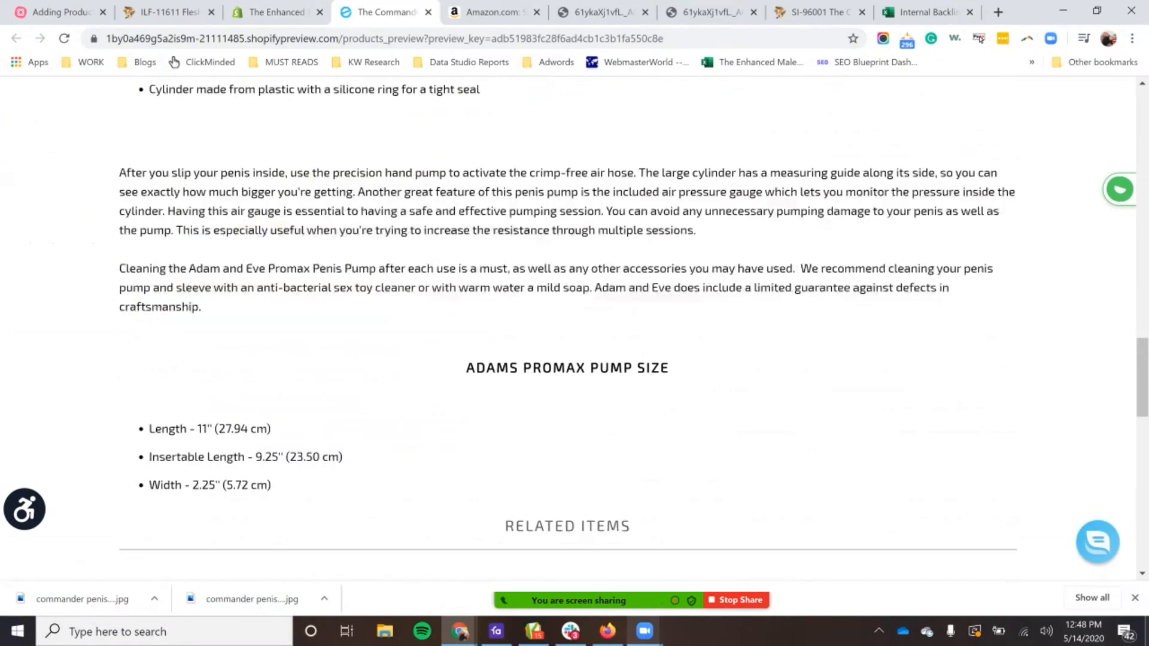
{"action": "scroll", "coordinate": [575, 329], "scroll_direction": "up", "scroll_amount": 15}
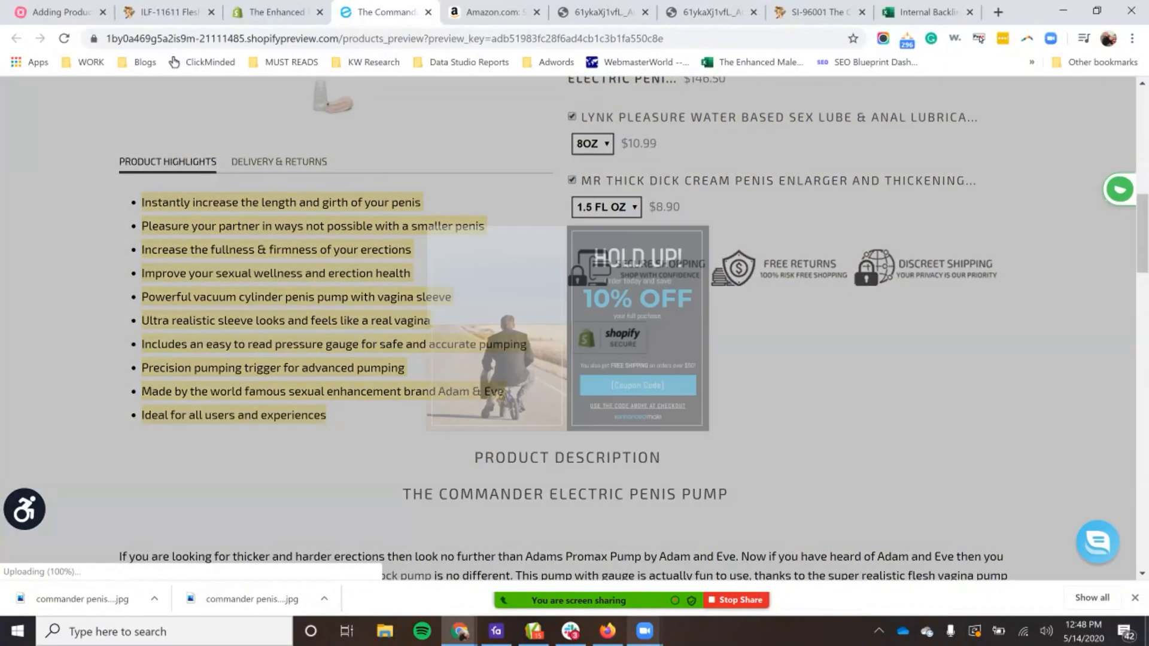
Step: Return to the product in the Shopify admin and open its Accentuate Custom Fields
{"action": "left_click", "coordinate": [277, 12]}
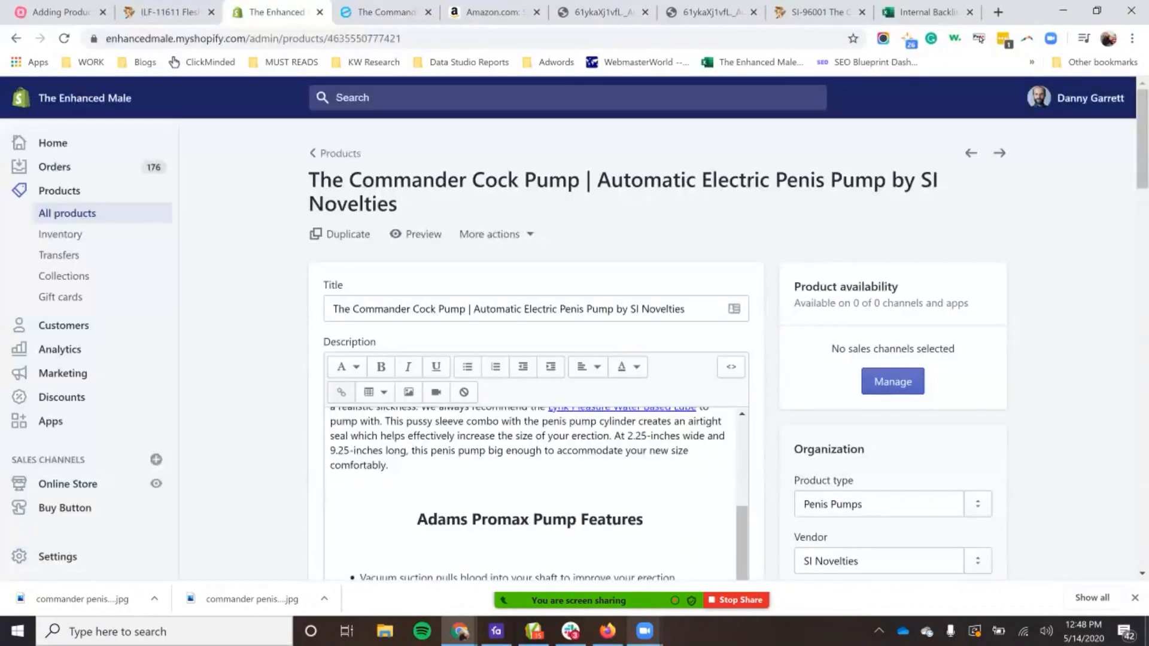
{"action": "double_click", "coordinate": [829, 449]}
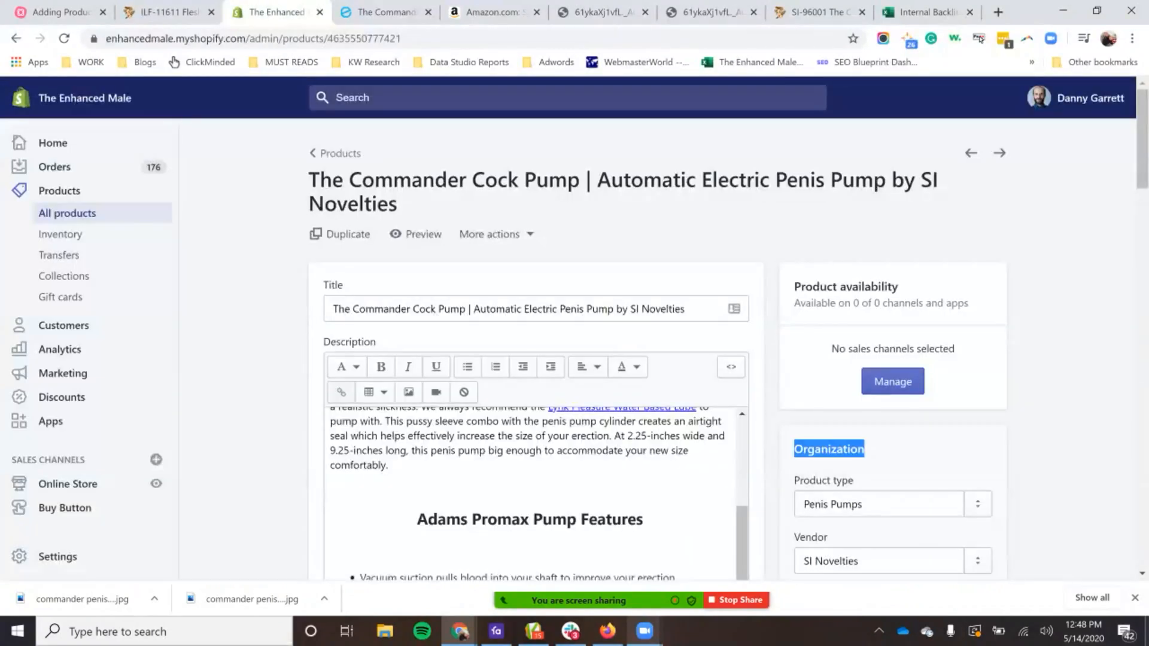
{"action": "left_click", "coordinate": [489, 234]}
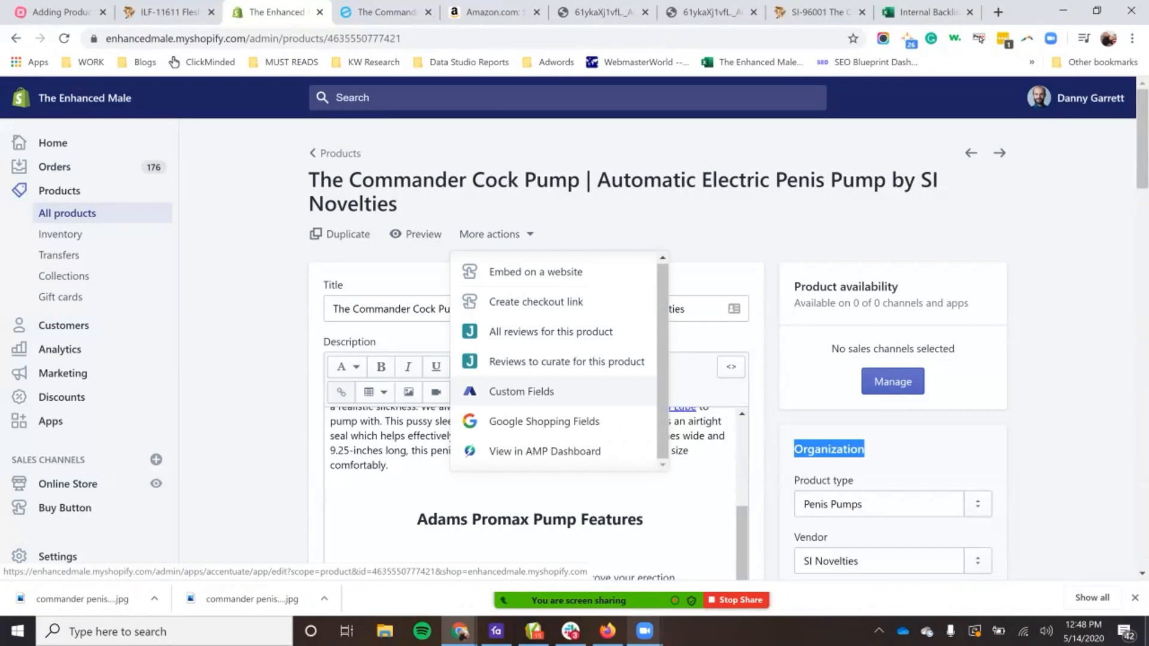
{"action": "left_click", "coordinate": [521, 391]}
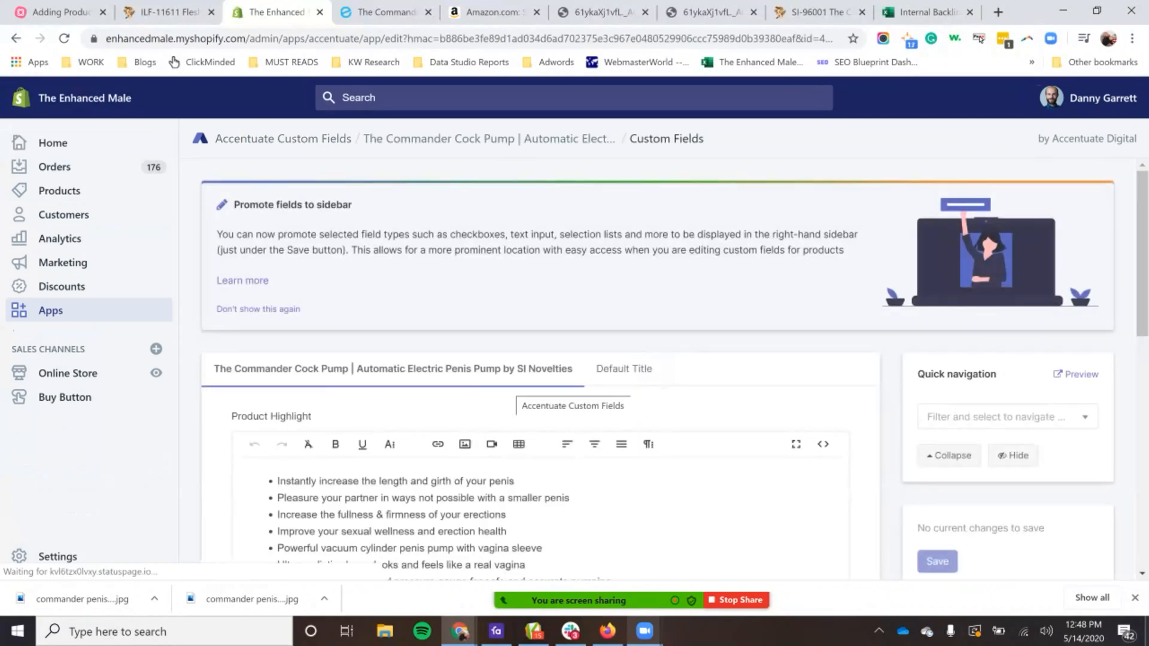
Step: Delete the bullet "Made by the world famous sexual enhancement brand Adam & Eve" from the Product Highlight field
{"action": "scroll", "coordinate": [659, 359], "scroll_direction": "down", "scroll_amount": 3}
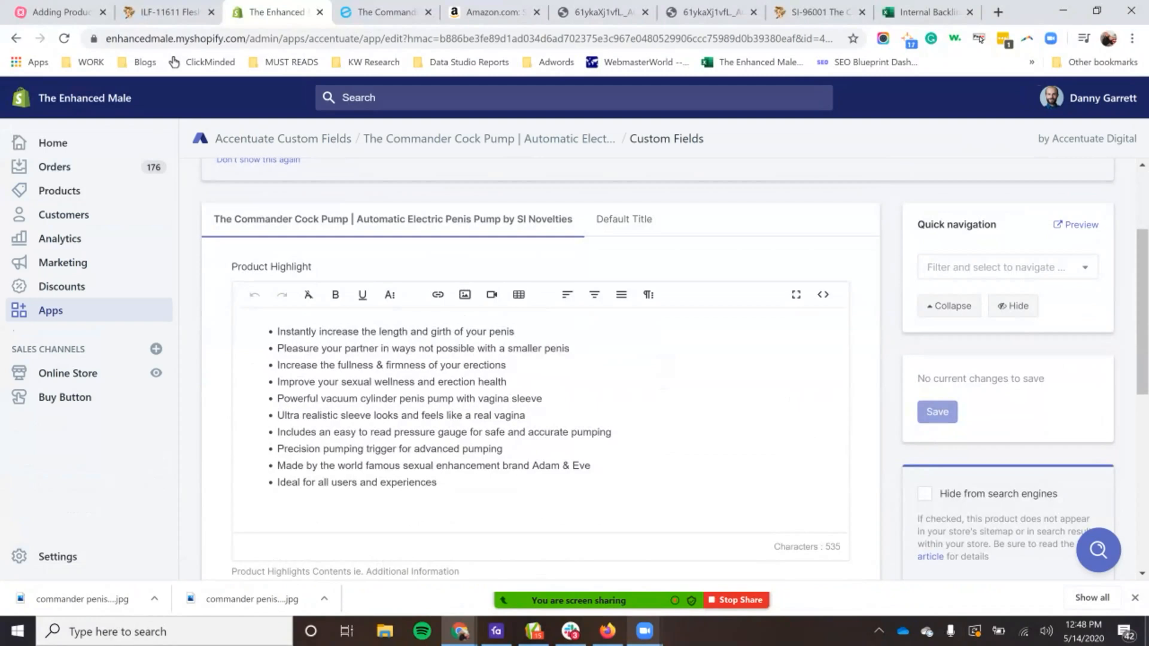
{"action": "double_click", "coordinate": [367, 465]}
{"action": "triple_click", "coordinate": [368, 465]}
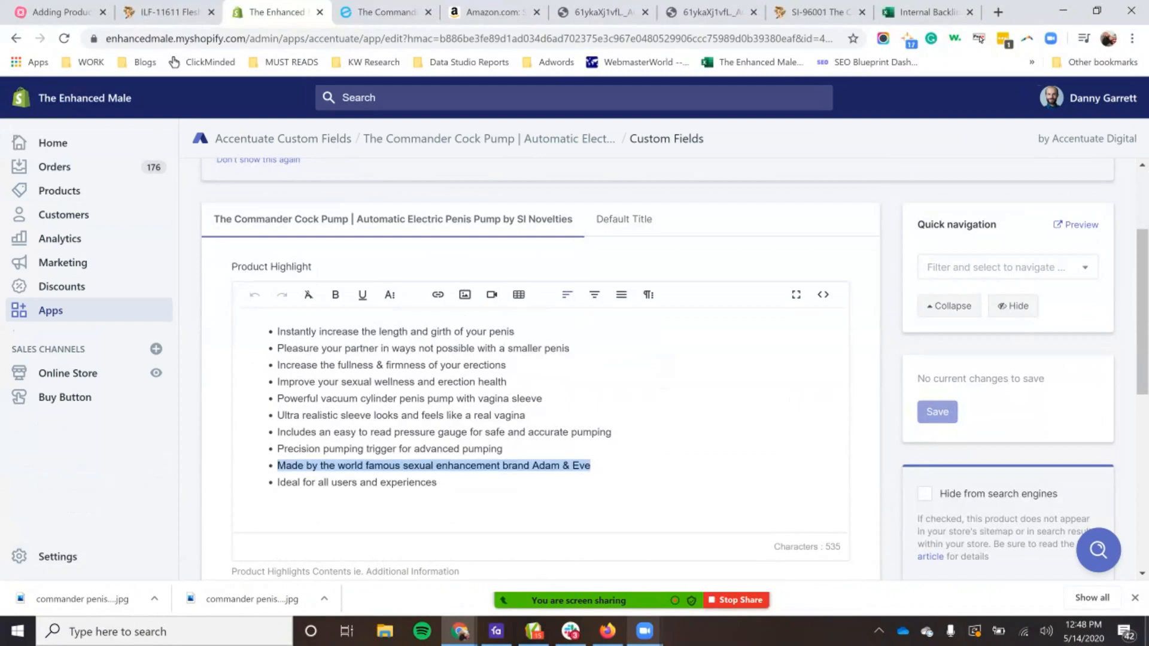
{"action": "key", "text": "BackSpace"}
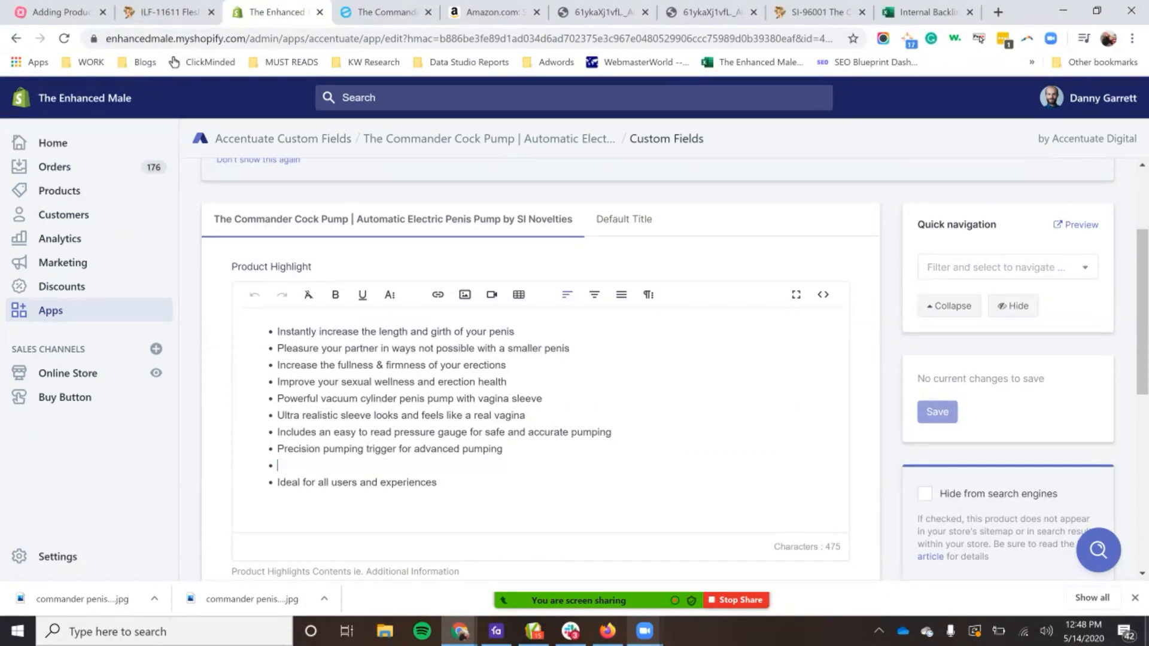
{"action": "key", "text": "BackSpace"}
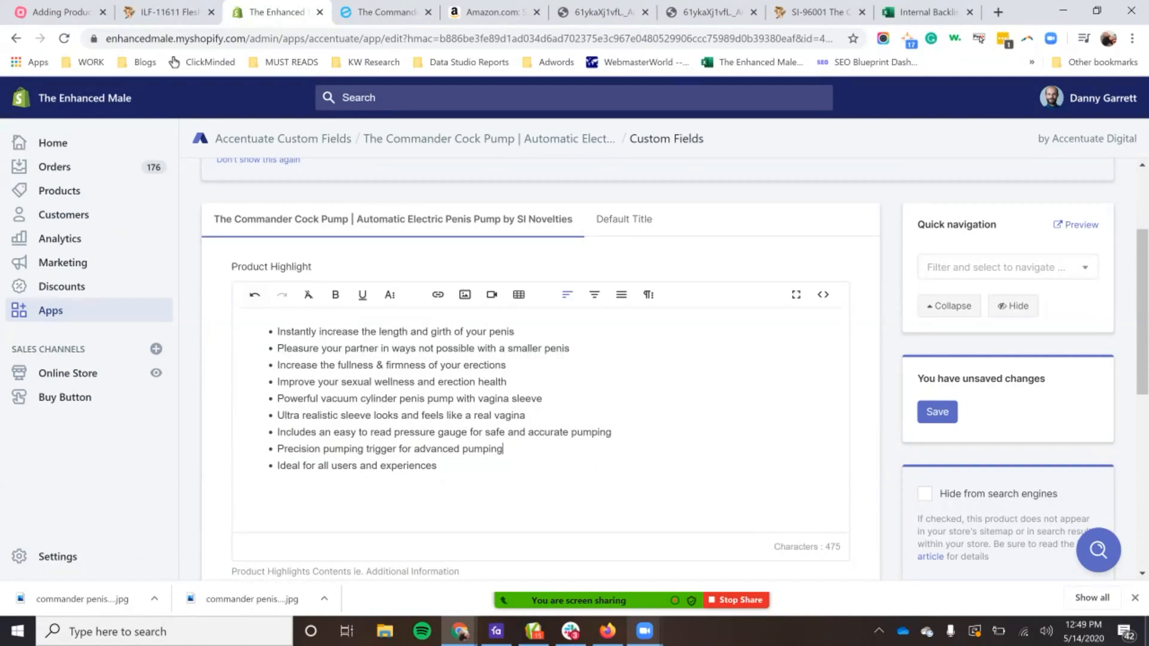
Step: Extend the first Product Highlight bullet with "to acheive maximum sexual satisfaction"
{"action": "left_click", "coordinate": [516, 331]}
{"action": "type", "text": "to acheive maximum sexual satisfaction"}
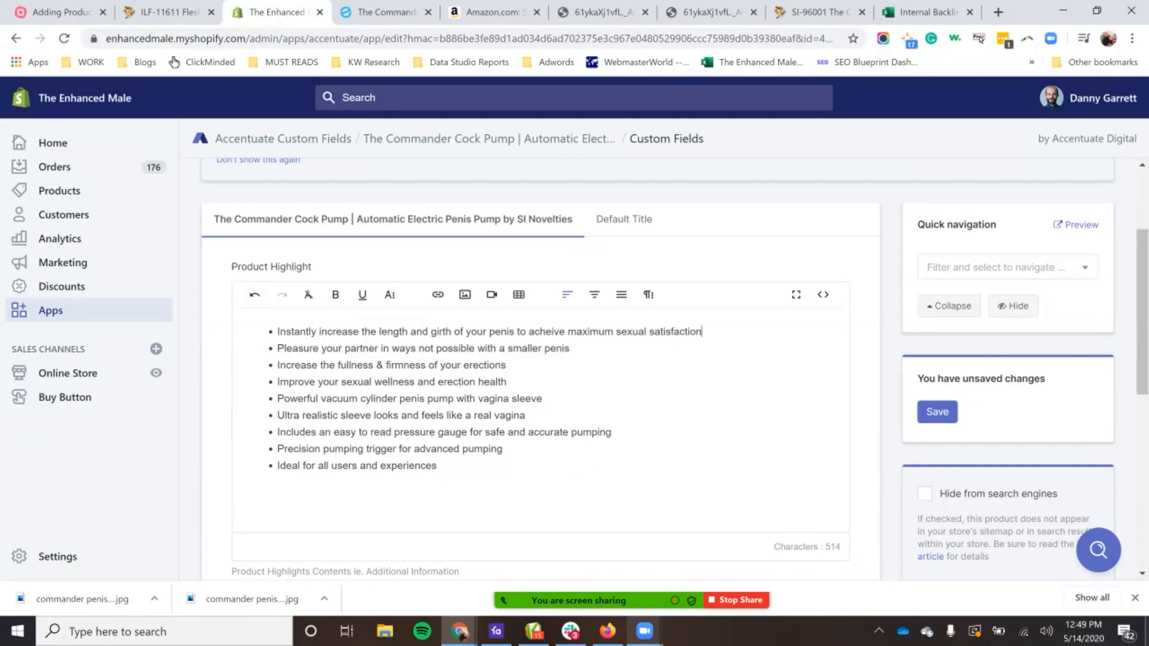
Step: Replace the third Product Highlight bullet with "Provides increase in sexual health and vitality"
{"action": "left_click_drag", "start_coordinate": [544, 349], "coordinate": [546, 365]}
{"action": "left_click", "coordinate": [405, 349]}
{"action": "triple_click", "coordinate": [319, 365]}
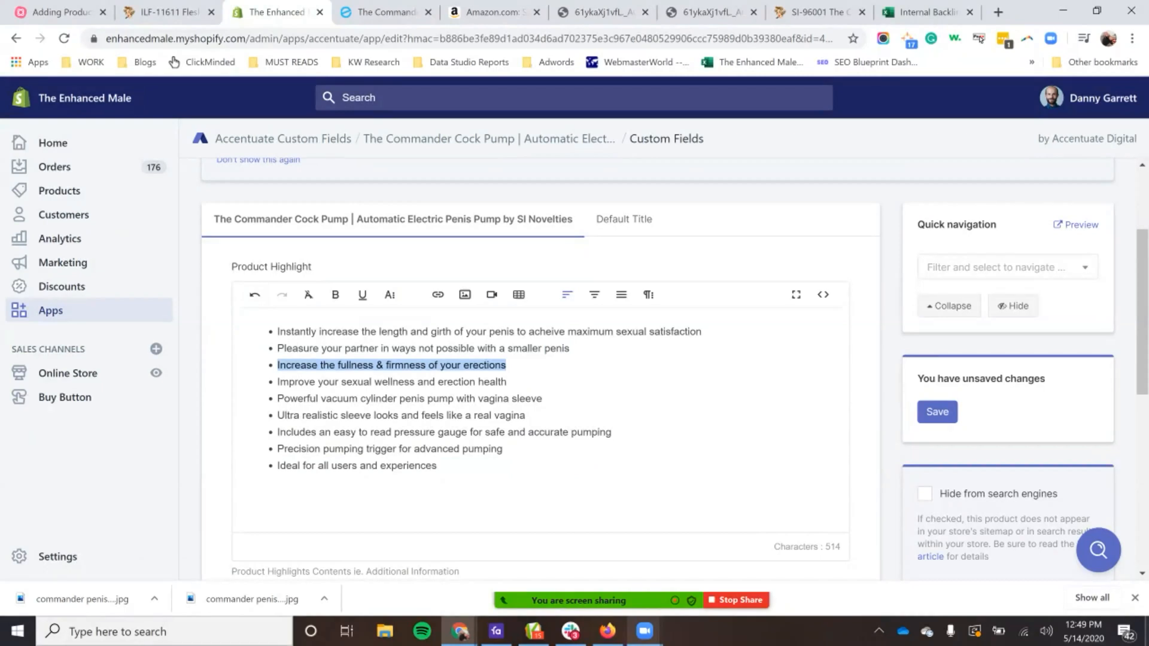
{"action": "type", "text": "Provides"}
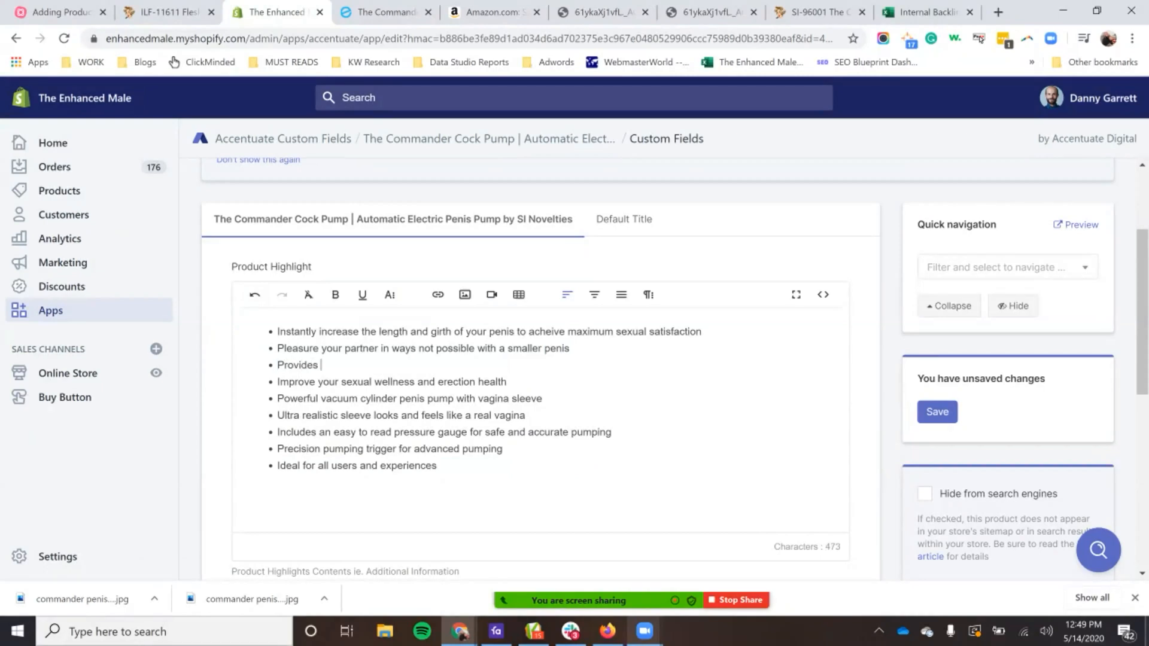
{"action": "type", "text": " increase in sexual health a"}
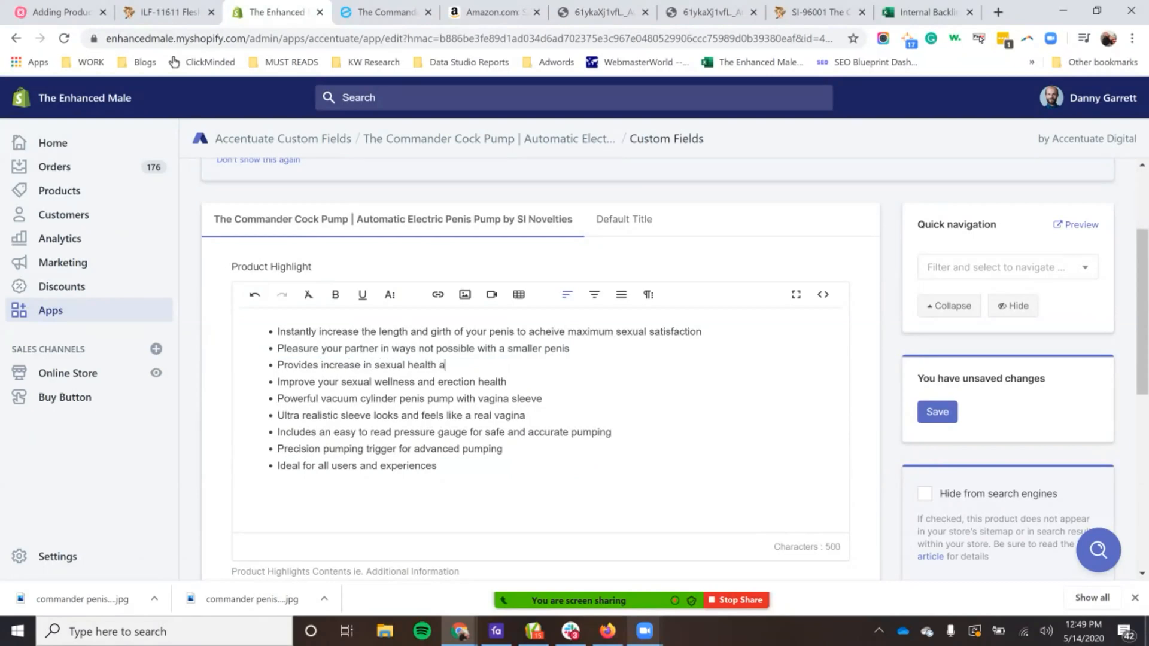
{"action": "type", "text": "nd vitality"}
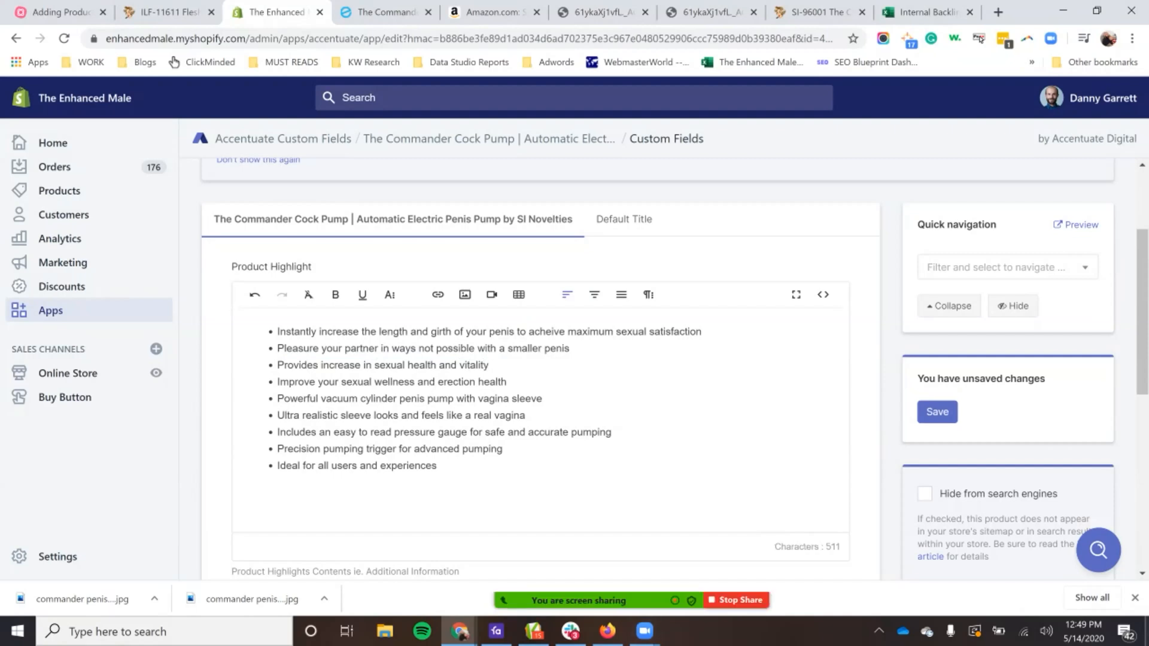
Step: Compare the Product Highlight field's bullets with the highlights and features lists on the storefront preview, dismissing the discount offer
{"action": "triple_click", "coordinate": [455, 431]}
{"action": "left_click", "coordinate": [455, 431]}
{"action": "left_click", "coordinate": [386, 12]}
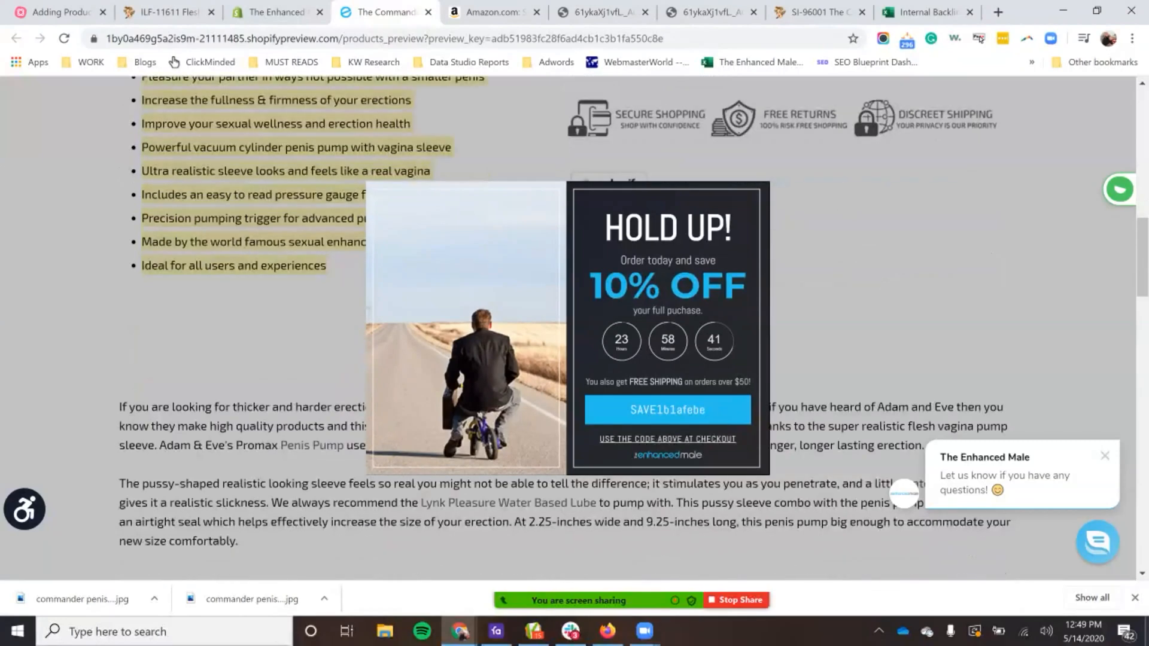
{"action": "scroll", "coordinate": [568, 329], "scroll_direction": "down", "scroll_amount": 5}
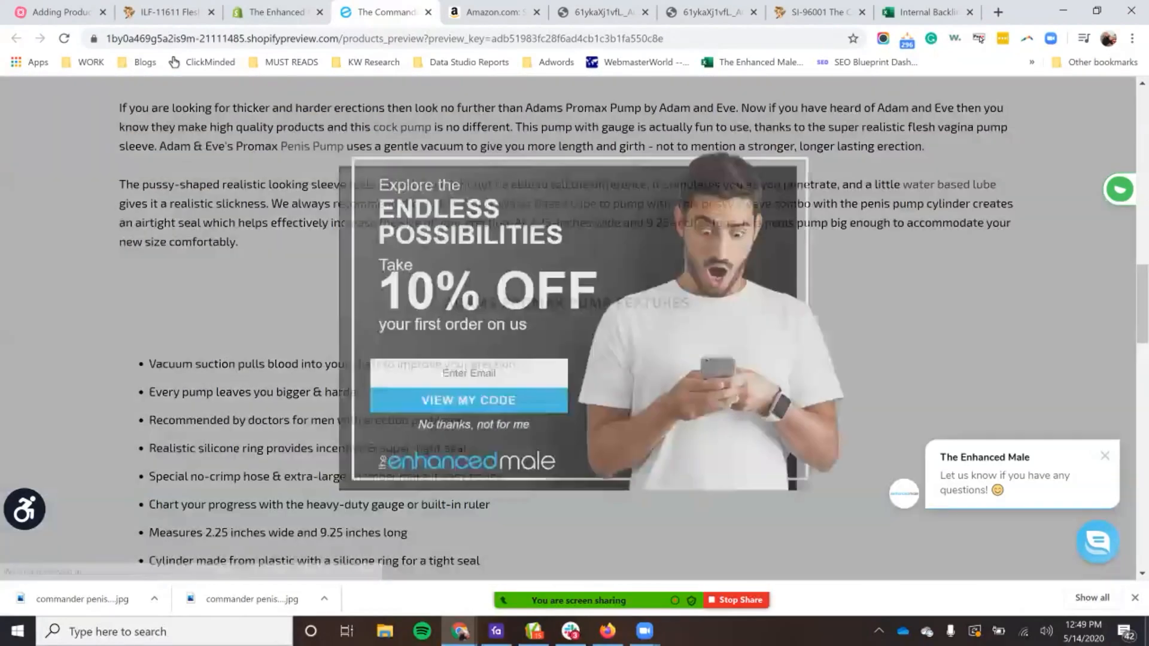
{"action": "left_click", "coordinate": [459, 440]}
{"action": "scroll", "coordinate": [568, 329], "scroll_direction": "down", "scroll_amount": 2}
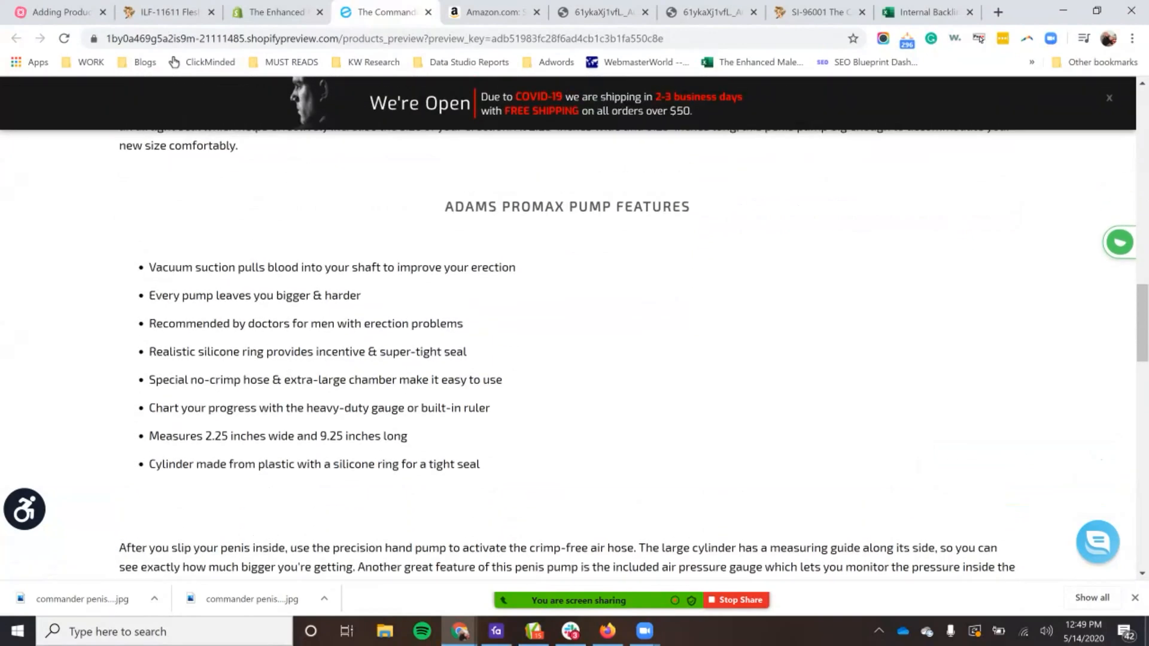
{"action": "left_click", "coordinate": [277, 12]}
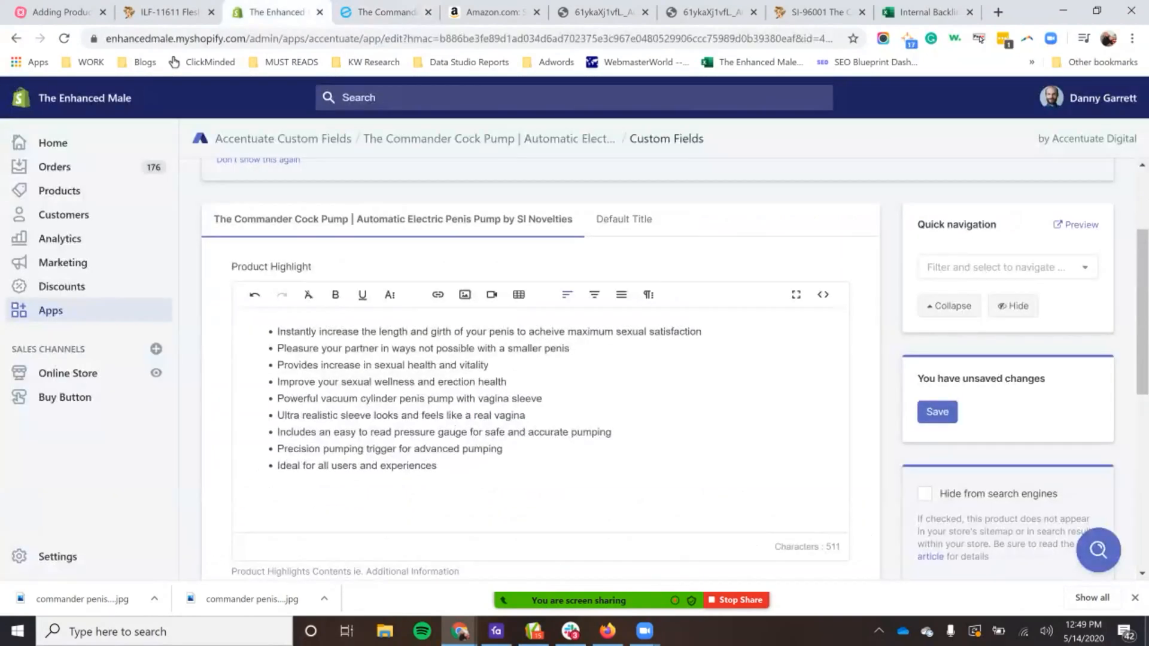
{"action": "left_click_drag", "start_coordinate": [306, 366], "coordinate": [438, 466]}
{"action": "left_click", "coordinate": [387, 12]}
{"action": "scroll", "coordinate": [569, 335], "scroll_direction": "up", "scroll_amount": 15}
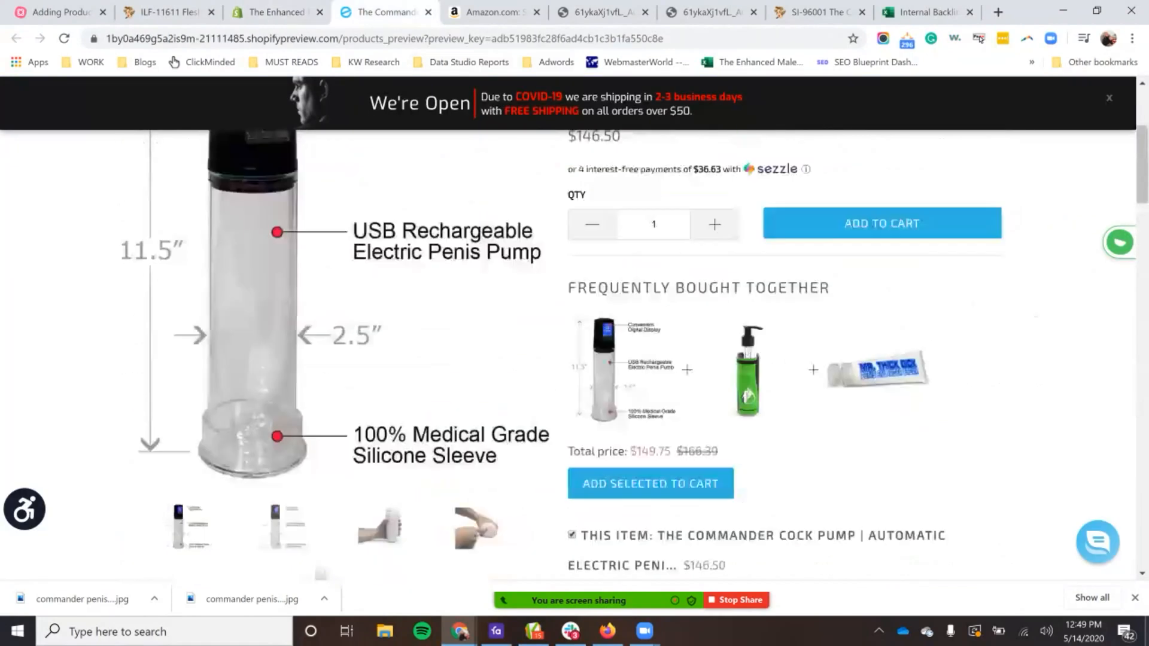
{"action": "scroll", "coordinate": [568, 335], "scroll_direction": "down", "scroll_amount": 11}
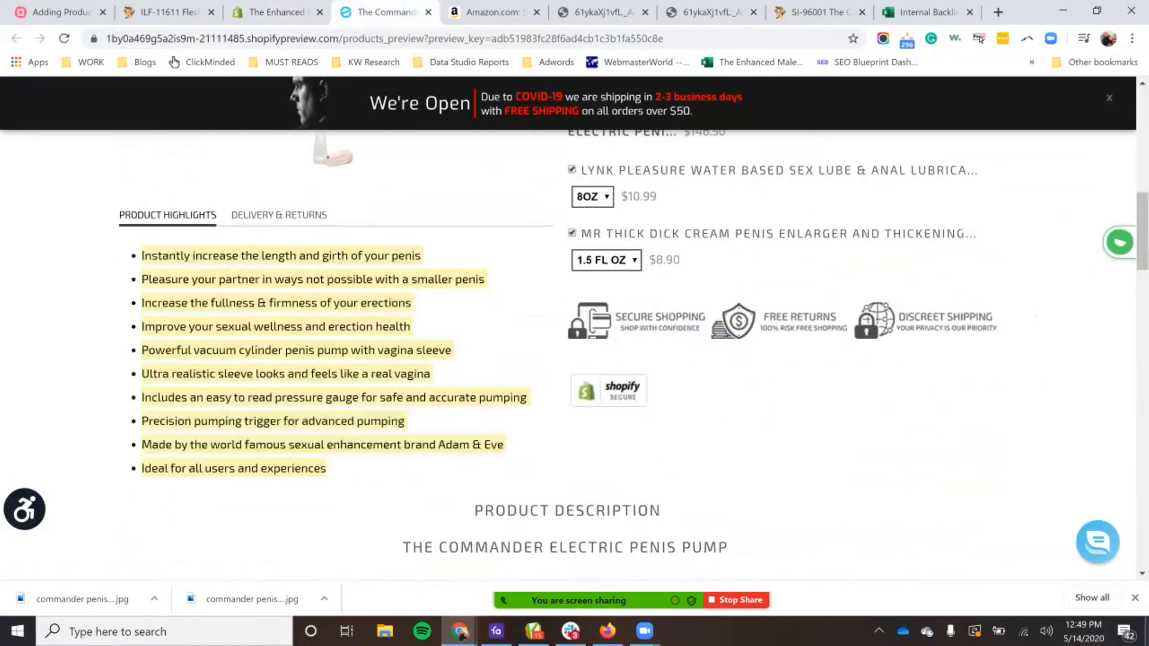
{"action": "left_click", "coordinate": [276, 12]}
{"action": "left_click", "coordinate": [387, 12]}
{"action": "scroll", "coordinate": [569, 335], "scroll_direction": "down", "scroll_amount": 3}
{"action": "scroll", "coordinate": [568, 335], "scroll_direction": "down", "scroll_amount": 6}
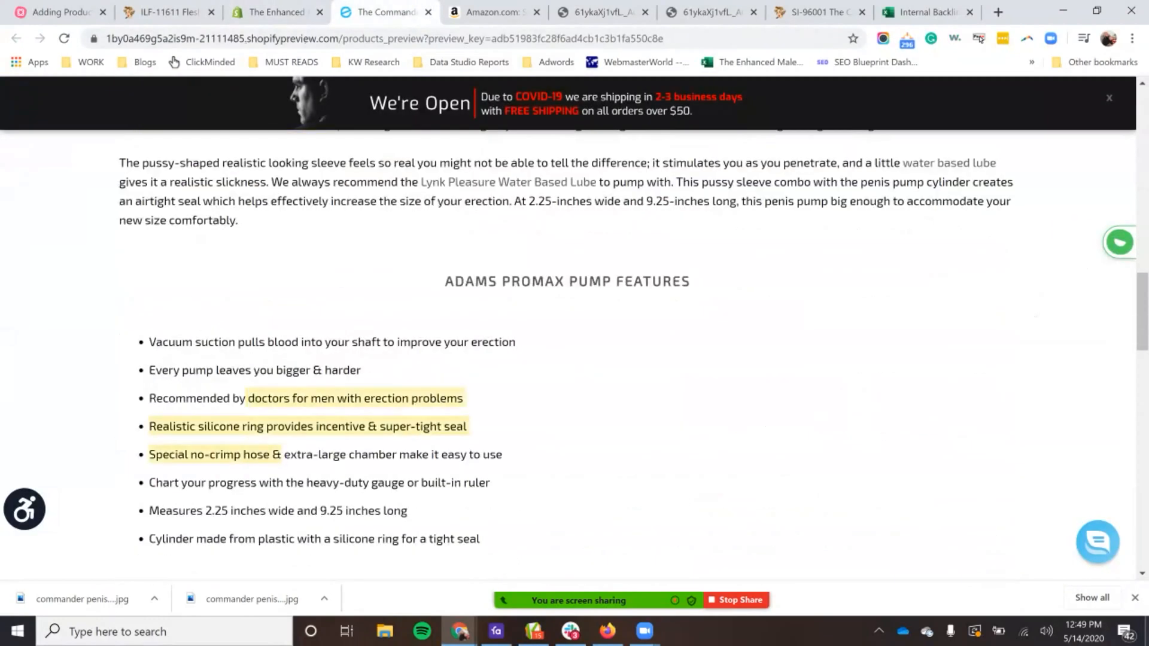
Step: Go back from the custom fields to the product's edit page and highlight the description's "Adams Promax Pump Features" section
{"action": "left_click", "coordinate": [276, 12]}
{"action": "scroll", "coordinate": [658, 368], "scroll_direction": "up", "scroll_amount": 3}
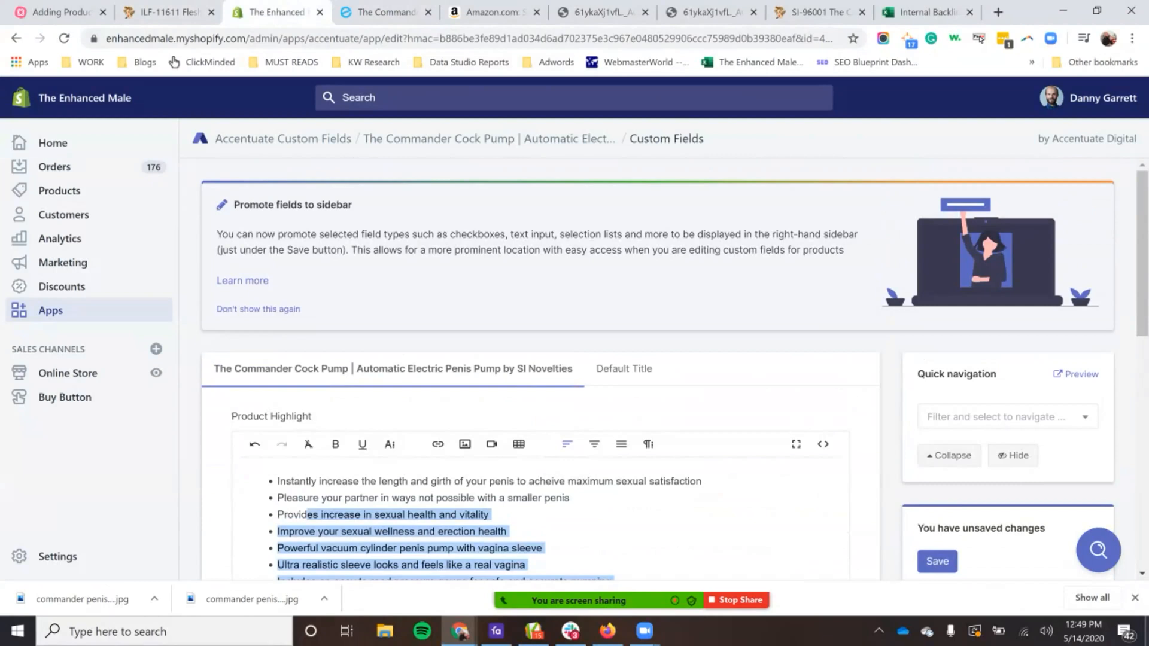
{"action": "scroll", "coordinate": [659, 369], "scroll_direction": "down", "scroll_amount": 1}
{"action": "left_click", "coordinate": [16, 38]}
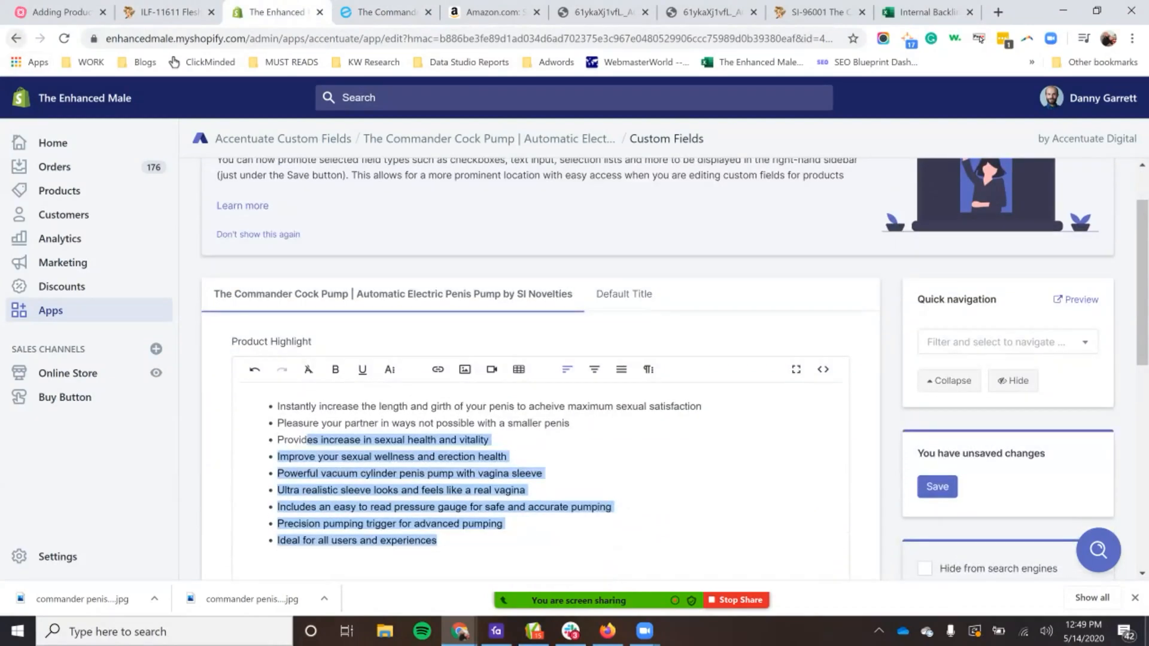
{"action": "scroll", "coordinate": [539, 347], "scroll_direction": "down", "scroll_amount": 8}
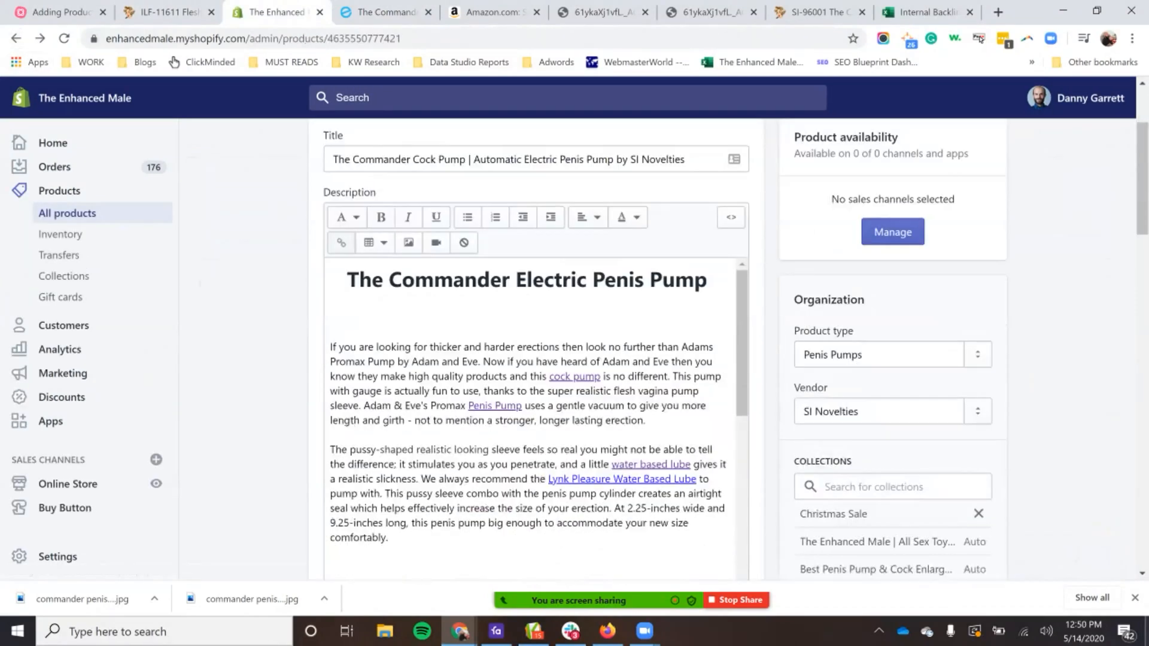
{"action": "scroll", "coordinate": [533, 239], "scroll_direction": "down", "scroll_amount": 3}
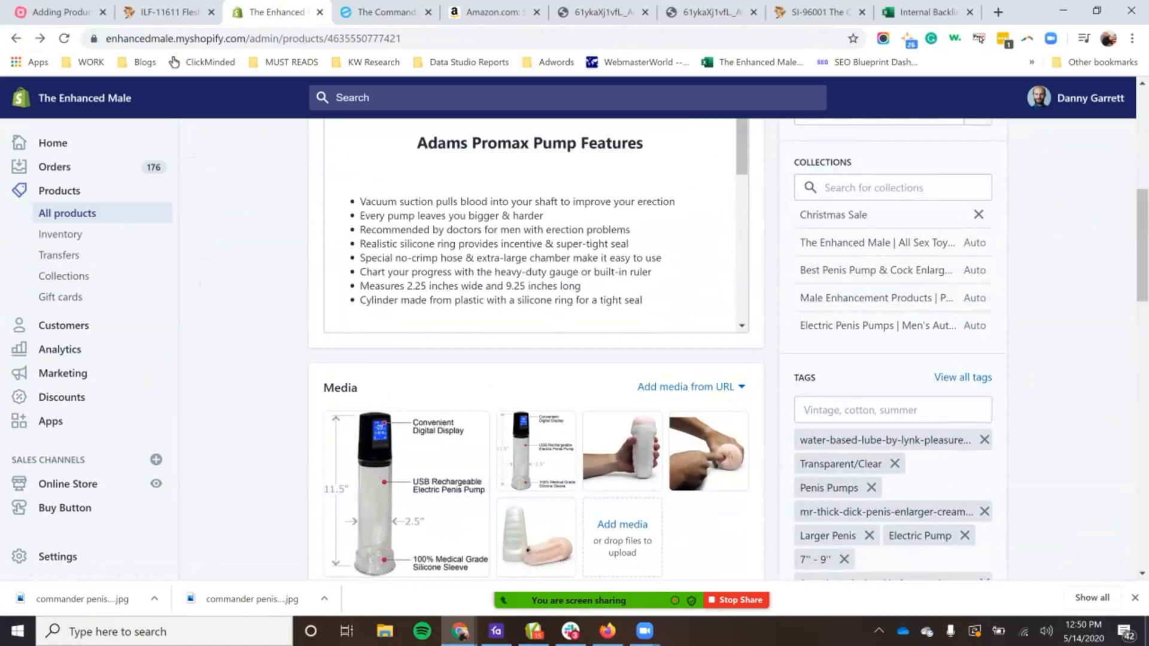
{"action": "scroll", "coordinate": [539, 418], "scroll_direction": "up", "scroll_amount": 2}
{"action": "left_click_drag", "start_coordinate": [417, 218], "coordinate": [642, 374]}
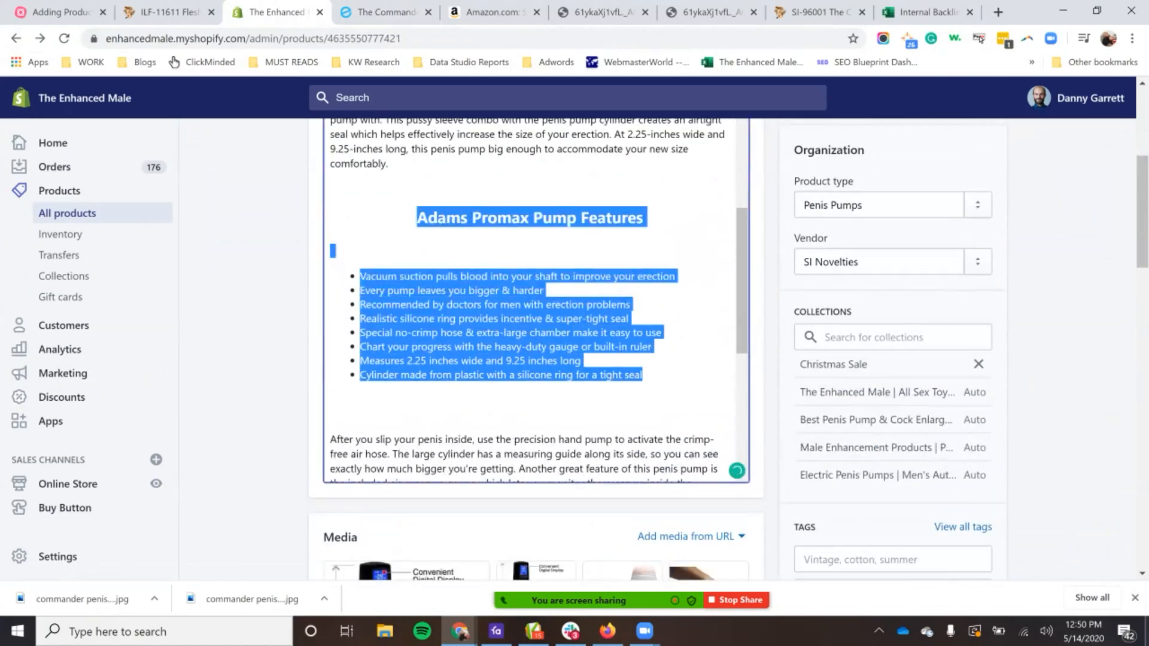
{"action": "scroll", "coordinate": [532, 300], "scroll_direction": "up", "scroll_amount": 1}
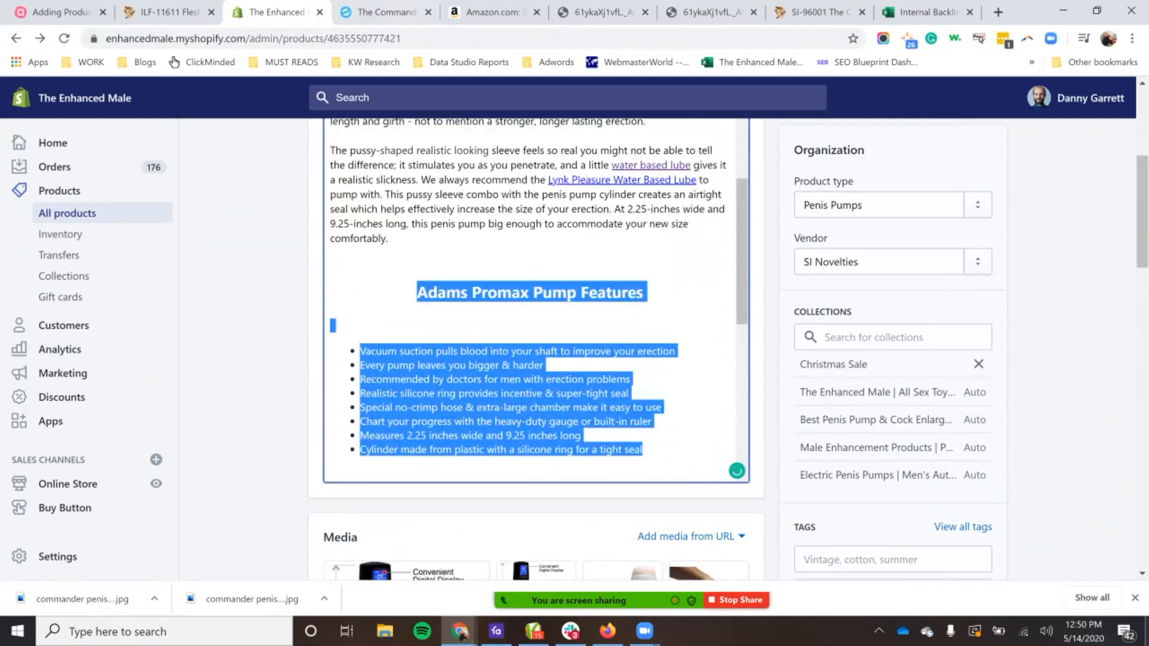
Step: Examine the description's intro, features, cleaning and size sections in the admin editor against the storefront preview
{"action": "key", "text": "ctrl+Tab"}
{"action": "scroll", "coordinate": [569, 329], "scroll_direction": "up", "scroll_amount": 2}
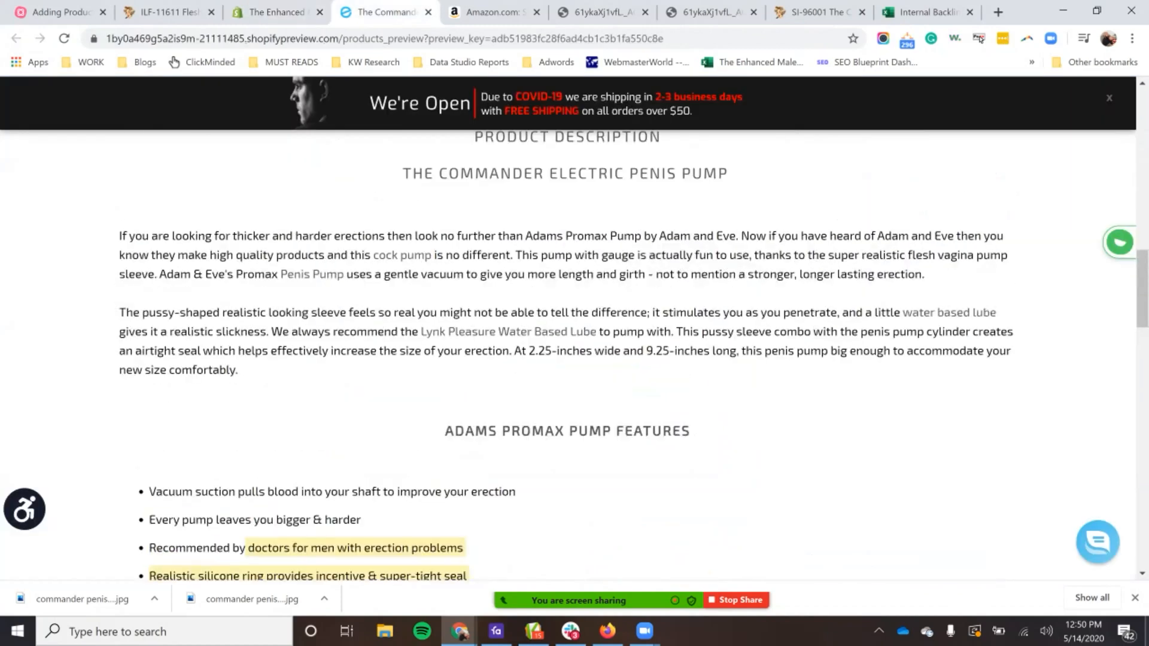
{"action": "scroll", "coordinate": [568, 329], "scroll_direction": "down", "scroll_amount": 1}
{"action": "key", "text": "ctrl+shift+Tab"}
{"action": "scroll", "coordinate": [533, 419], "scroll_direction": "up", "scroll_amount": 5}
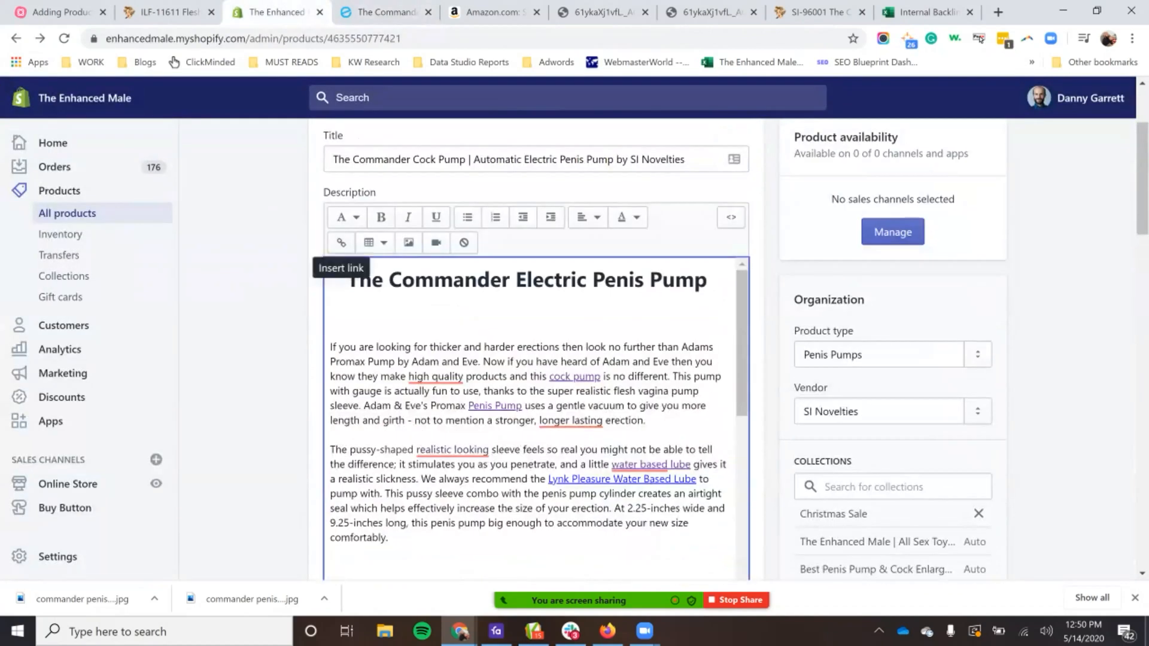
{"action": "scroll", "coordinate": [535, 419], "scroll_direction": "down", "scroll_amount": 8}
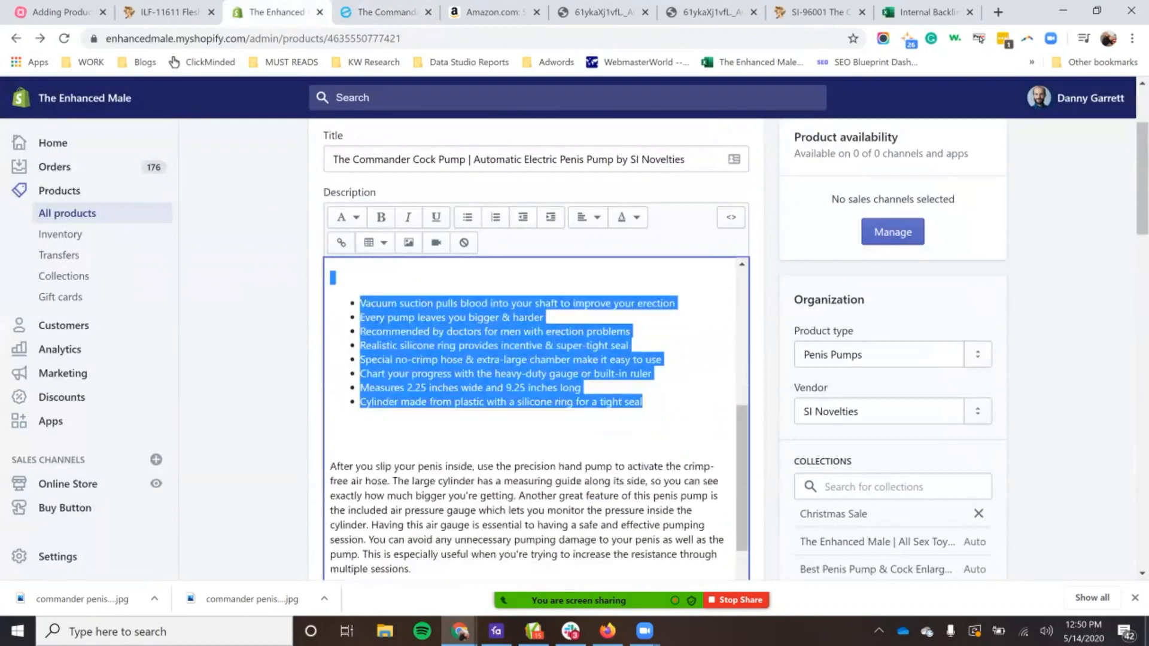
{"action": "scroll", "coordinate": [536, 419], "scroll_direction": "down", "scroll_amount": 5}
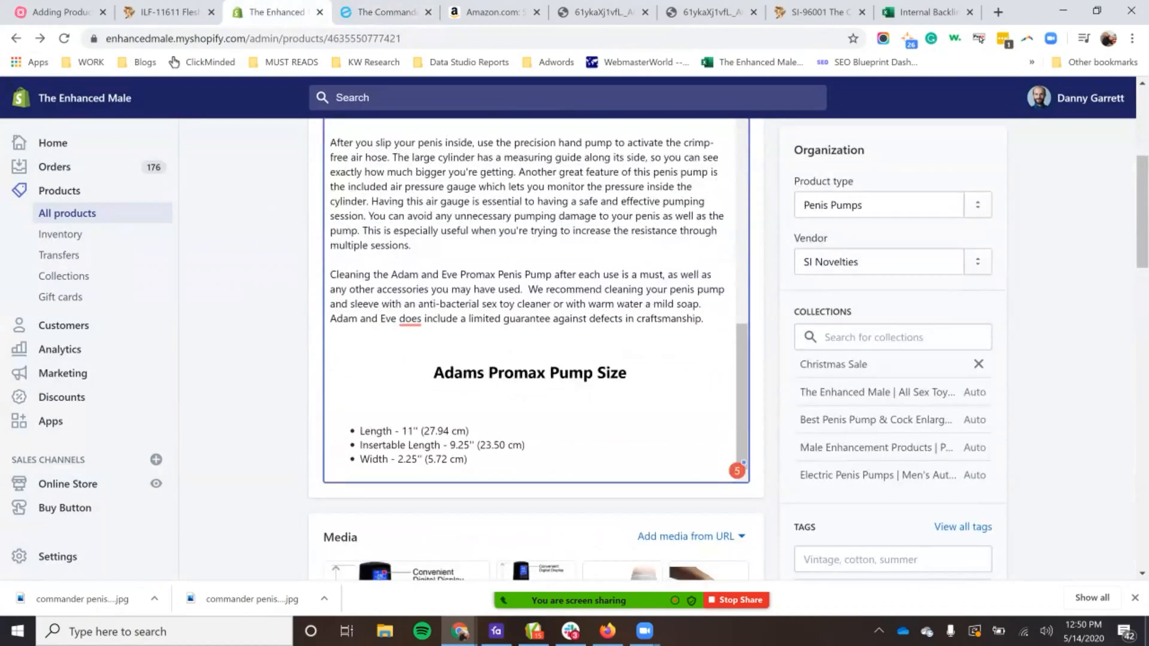
{"action": "scroll", "coordinate": [536, 299], "scroll_direction": "up", "scroll_amount": 6}
Step: Review the storefront preview from the Product Description heading through the size section to Related Items, and return to the page's beginning
{"action": "left_click", "coordinate": [386, 12]}
{"action": "scroll", "coordinate": [567, 330], "scroll_direction": "up", "scroll_amount": 4}
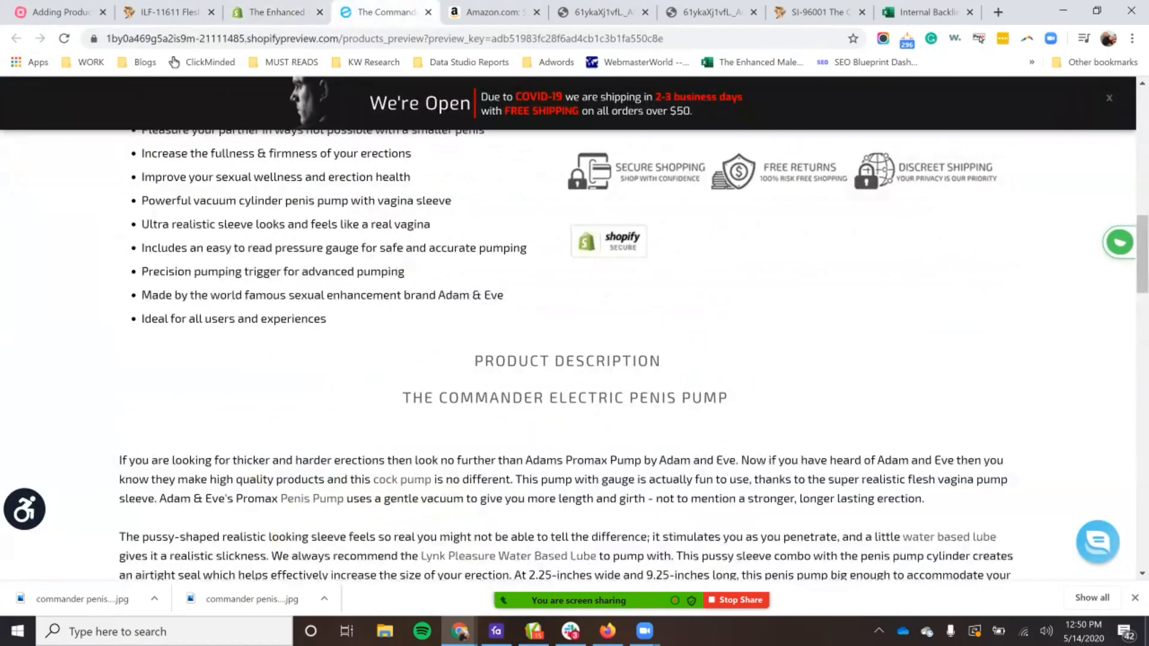
{"action": "left_click_drag", "start_coordinate": [484, 362], "coordinate": [661, 361]}
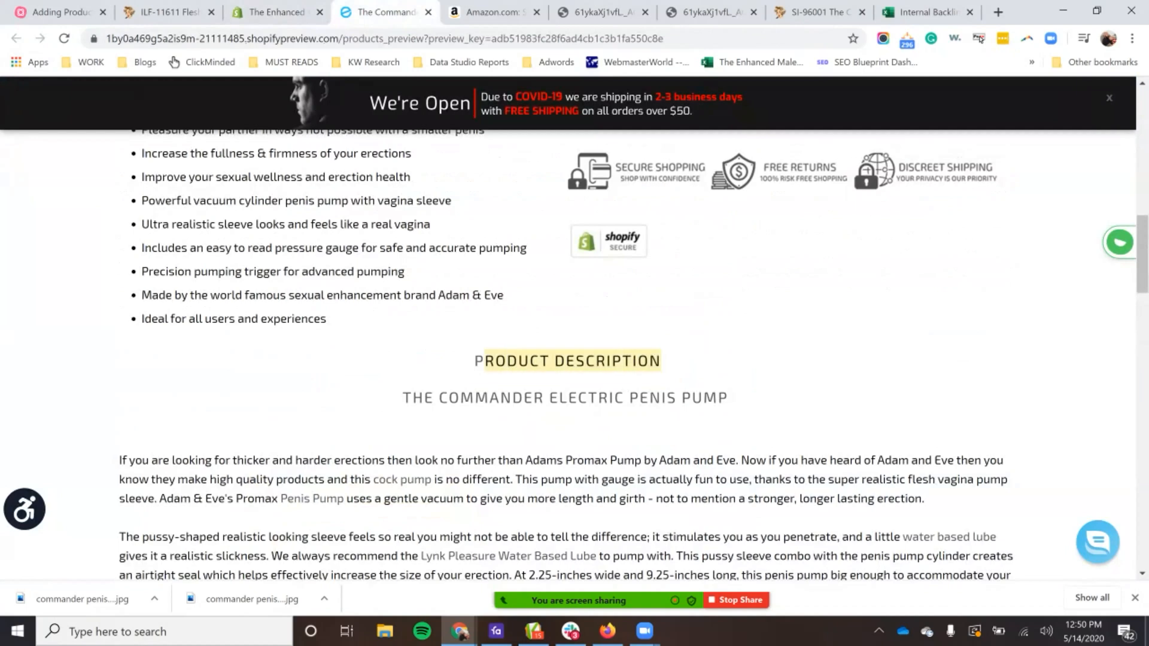
{"action": "scroll", "coordinate": [567, 359], "scroll_direction": "down", "scroll_amount": 15}
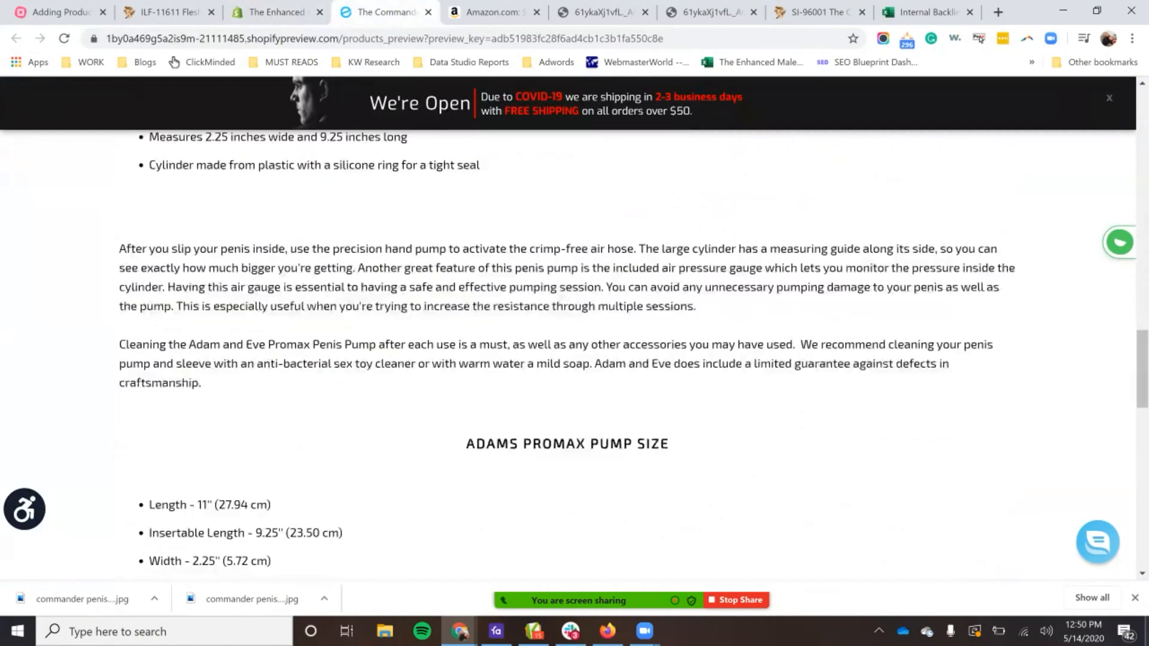
{"action": "left_click_drag", "start_coordinate": [505, 378], "coordinate": [632, 378]}
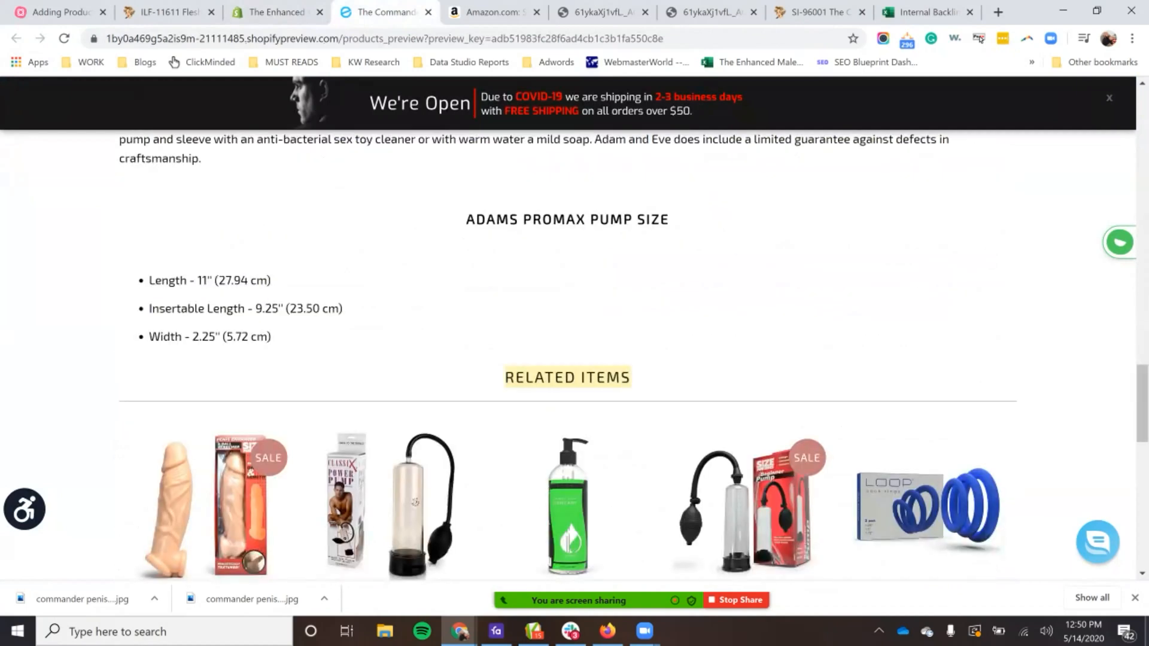
{"action": "left_click_drag", "start_coordinate": [503, 378], "coordinate": [249, 282]}
{"action": "left_click", "coordinate": [249, 282]}
{"action": "scroll", "coordinate": [567, 359], "scroll_direction": "up", "scroll_amount": 15}
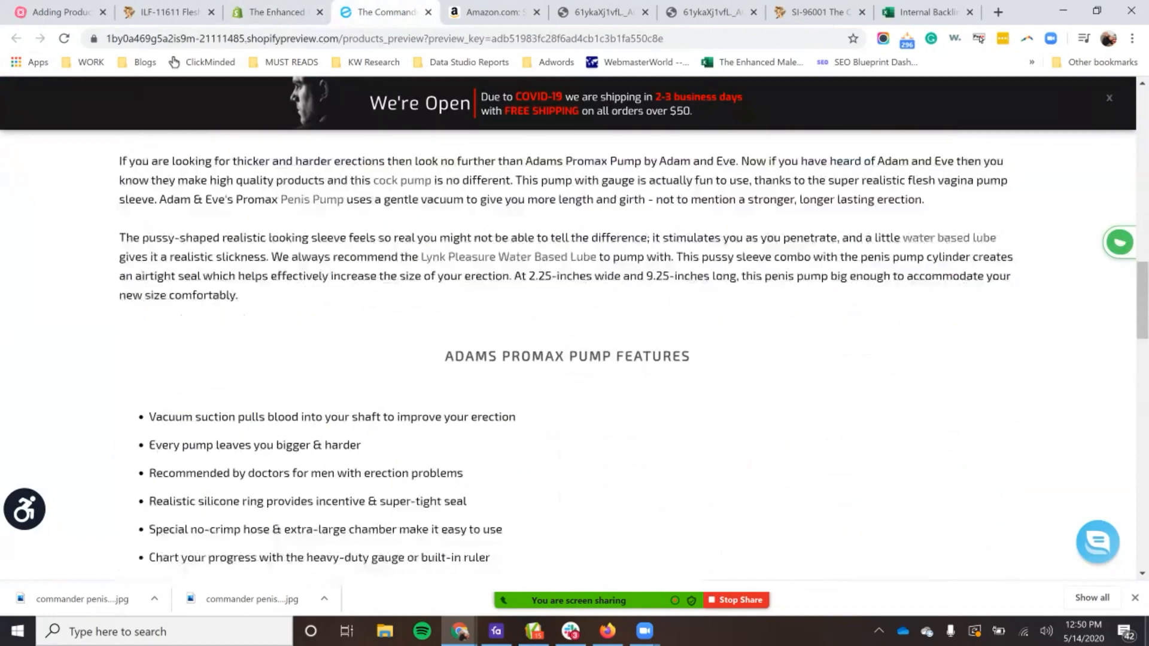
{"action": "scroll", "coordinate": [568, 359], "scroll_direction": "up", "scroll_amount": 5}
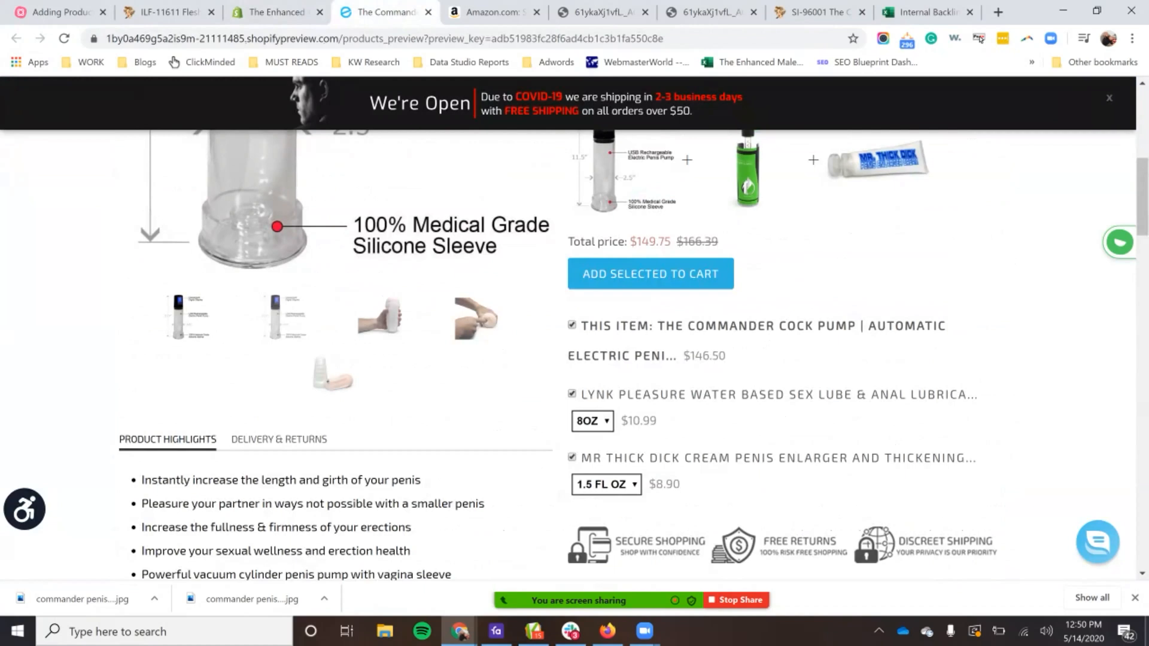
{"action": "scroll", "coordinate": [567, 359], "scroll_direction": "up", "scroll_amount": 8}
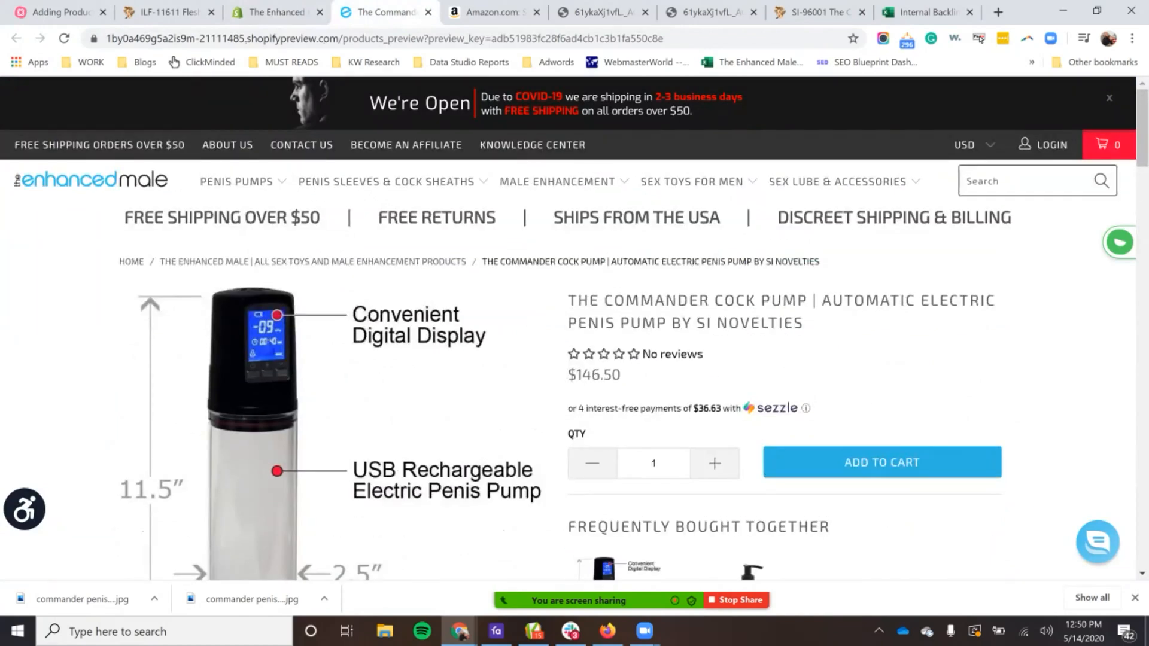
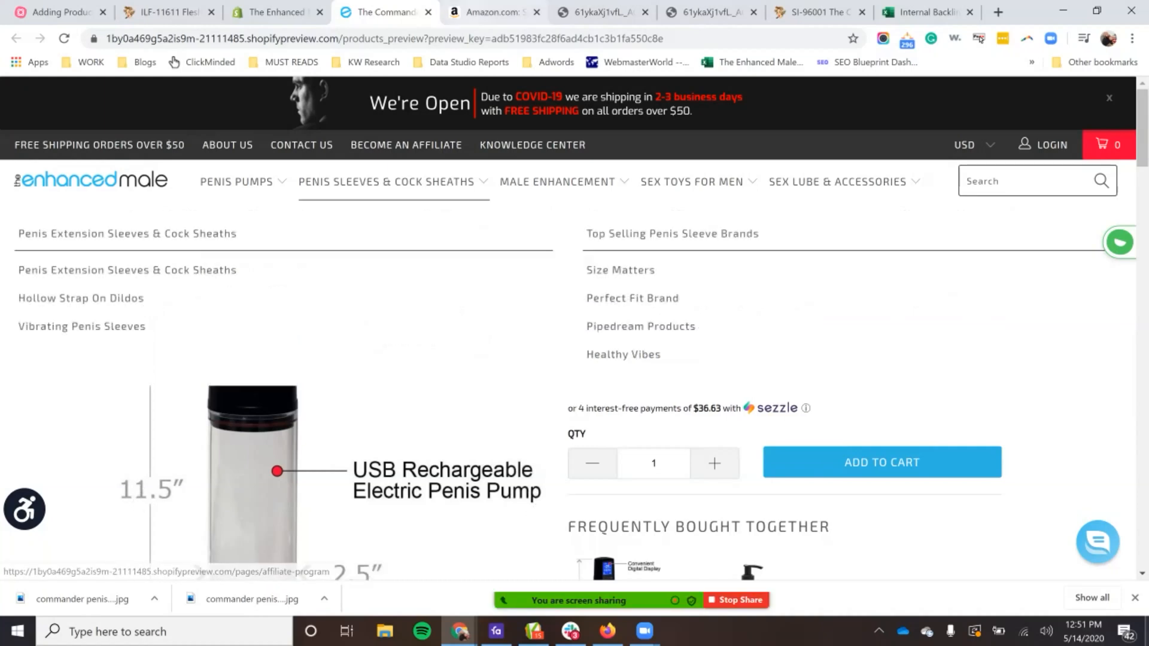
Step: Return to the product's edit page in the Shopify admin and open its custom fields
{"action": "left_click", "coordinate": [170, 12]}
{"action": "left_click", "coordinate": [277, 12]}
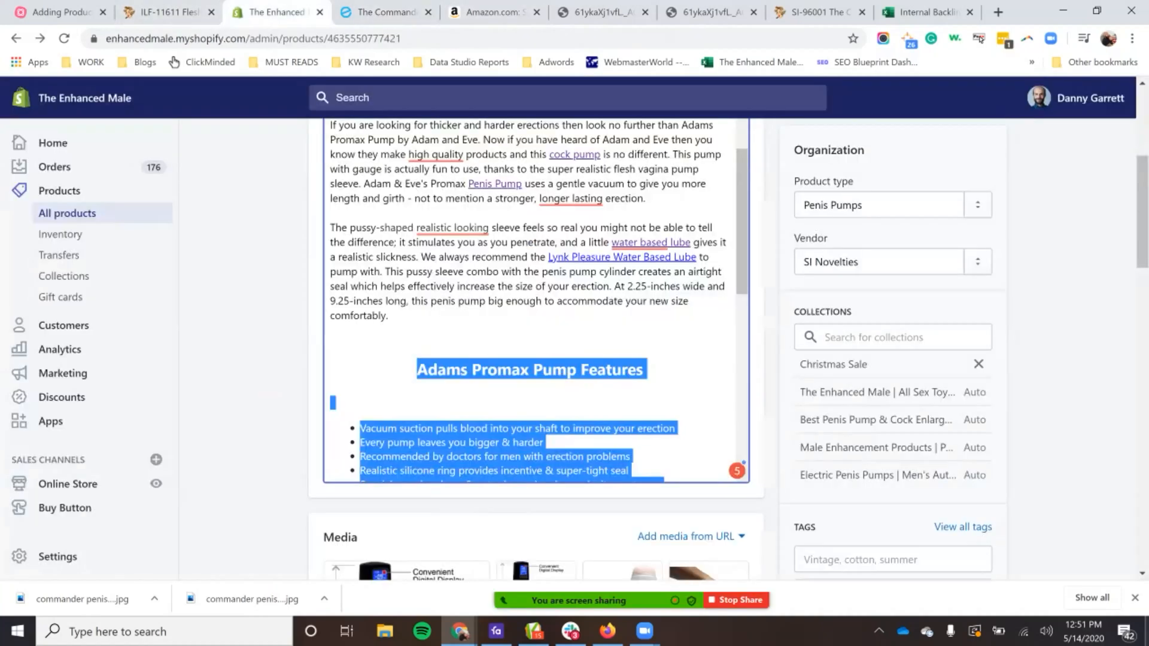
{"action": "scroll", "coordinate": [538, 347], "scroll_direction": "up", "scroll_amount": 5}
{"action": "scroll", "coordinate": [658, 359], "scroll_direction": "down", "scroll_amount": 1}
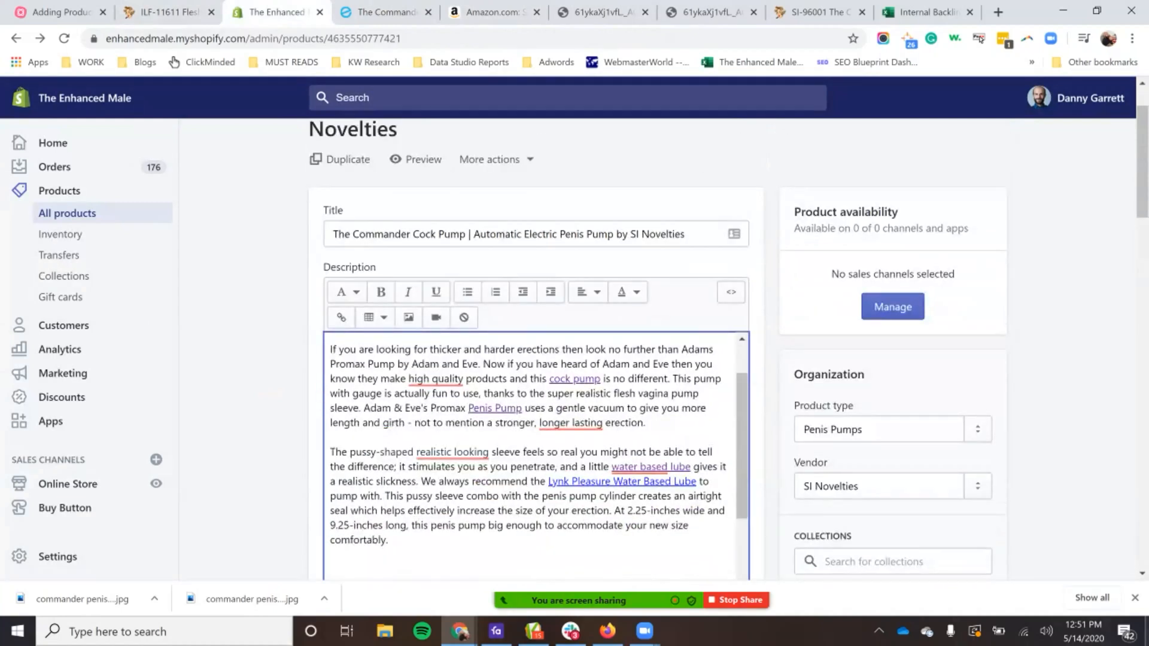
{"action": "scroll", "coordinate": [659, 359], "scroll_direction": "up", "scroll_amount": 1}
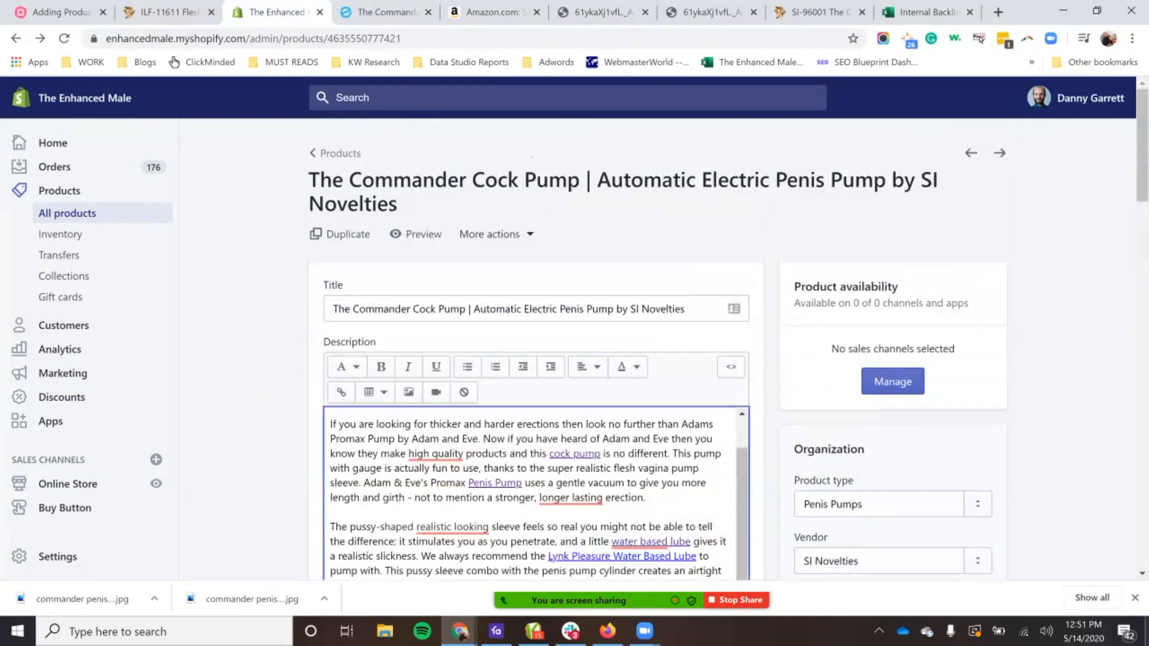
{"action": "left_click", "coordinate": [497, 234]}
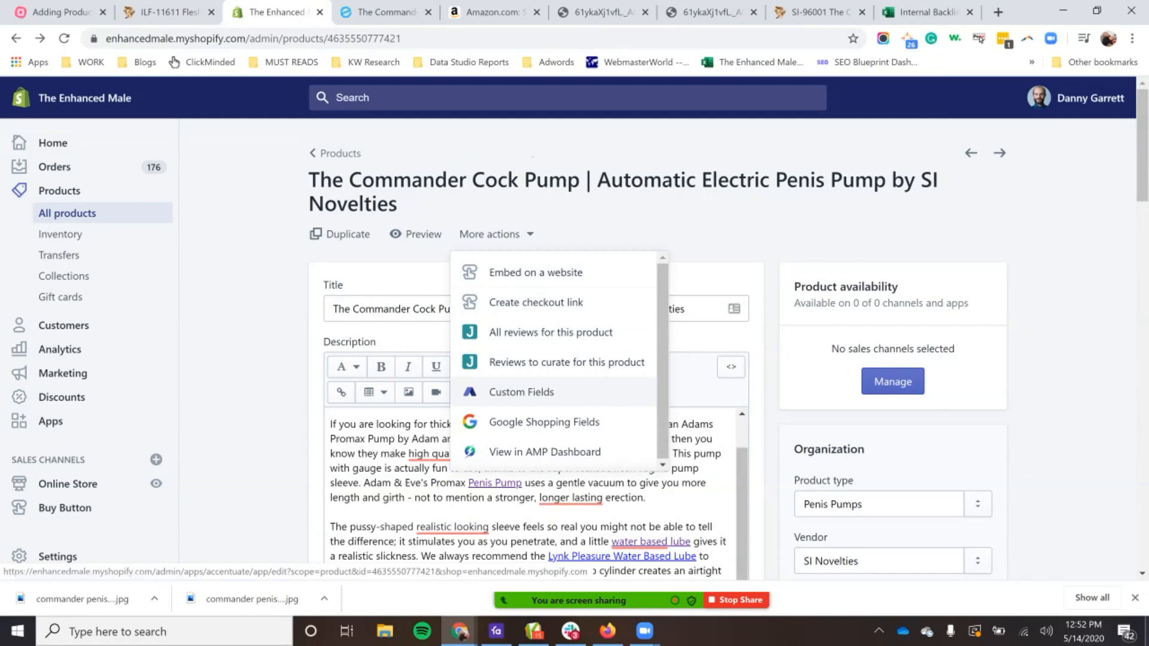
{"action": "left_click", "coordinate": [521, 392]}
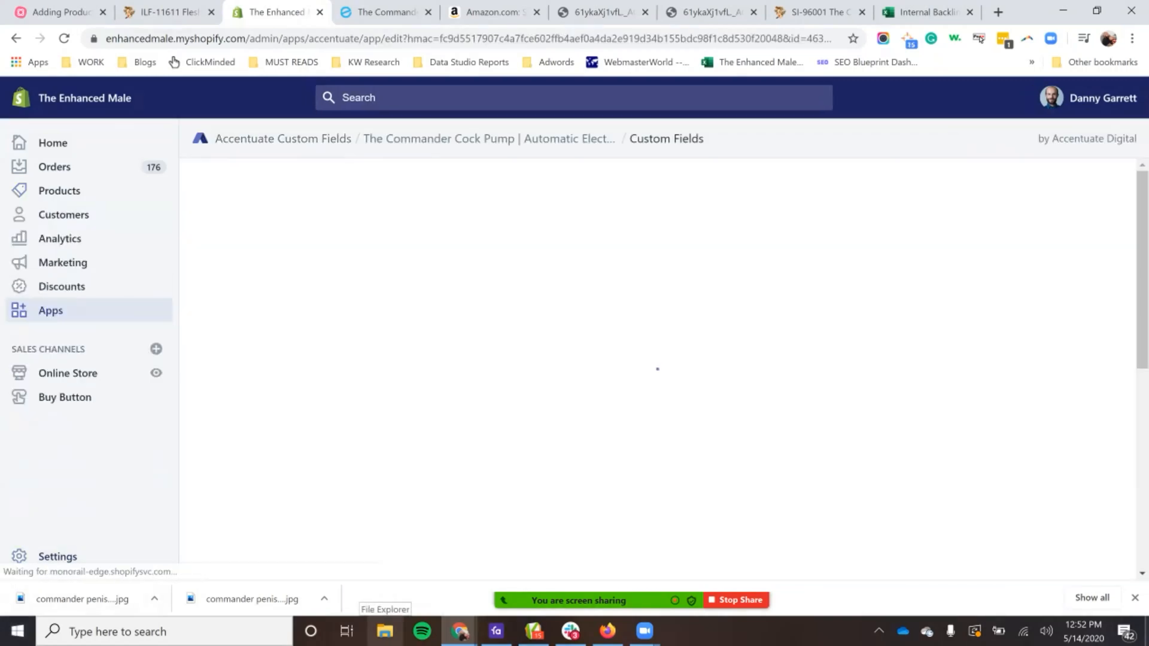
Step: Examine the Product Highlight bullets and the Additional Info and Amazon Link fields, checking back on the storefront preview
{"action": "scroll", "coordinate": [657, 369], "scroll_direction": "down", "scroll_amount": 4}
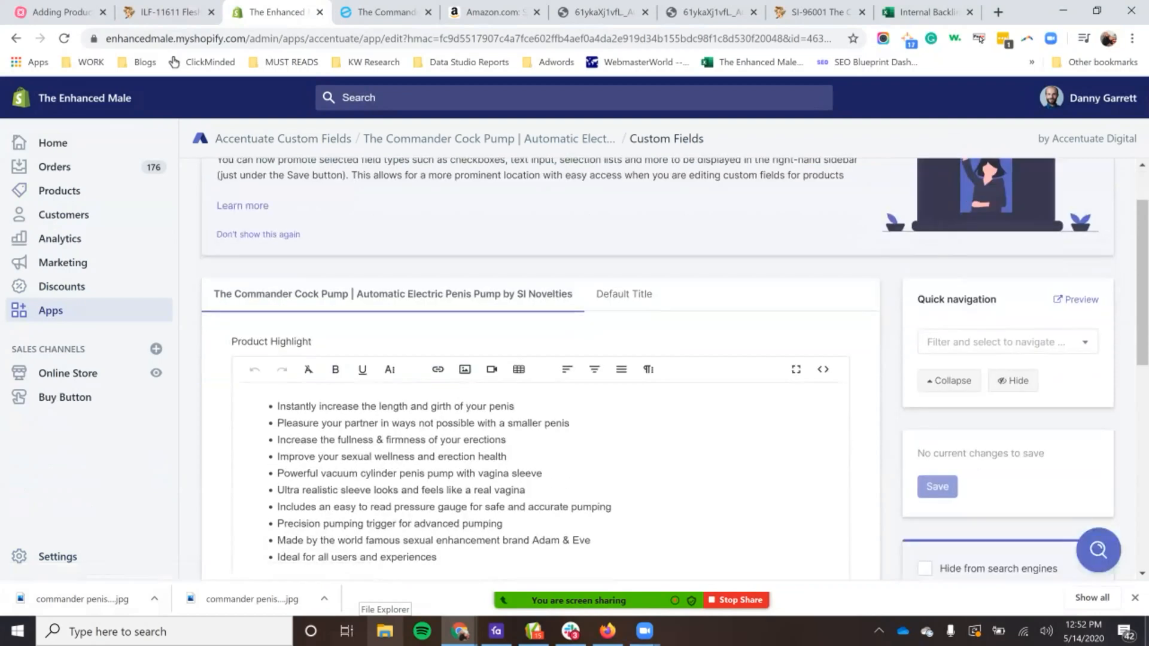
{"action": "scroll", "coordinate": [538, 359], "scroll_direction": "up", "scroll_amount": 3}
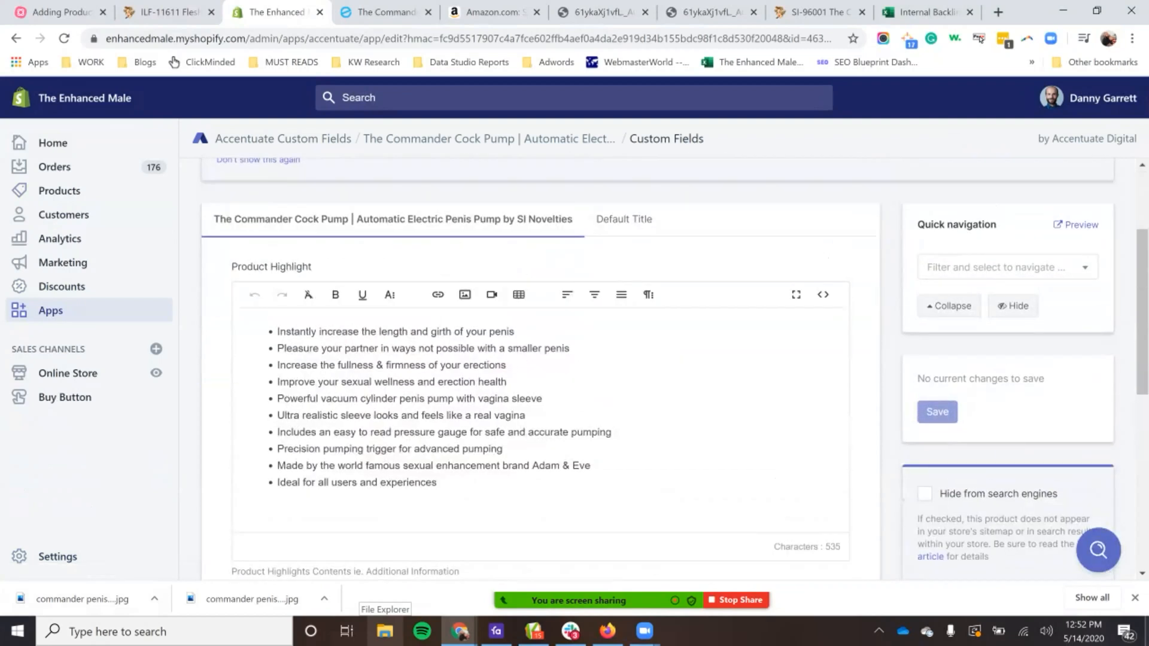
{"action": "scroll", "coordinate": [539, 359], "scroll_direction": "down", "scroll_amount": 6}
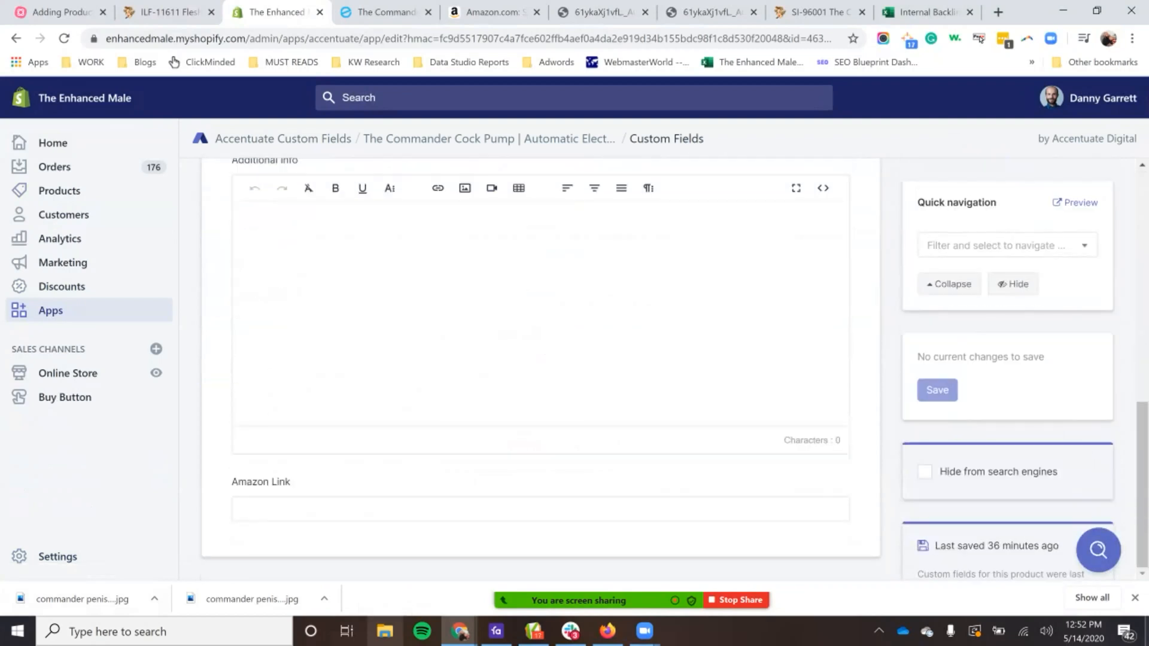
{"action": "scroll", "coordinate": [310, 299], "scroll_direction": "up", "scroll_amount": 8}
{"action": "scroll", "coordinate": [310, 299], "scroll_direction": "down", "scroll_amount": 4}
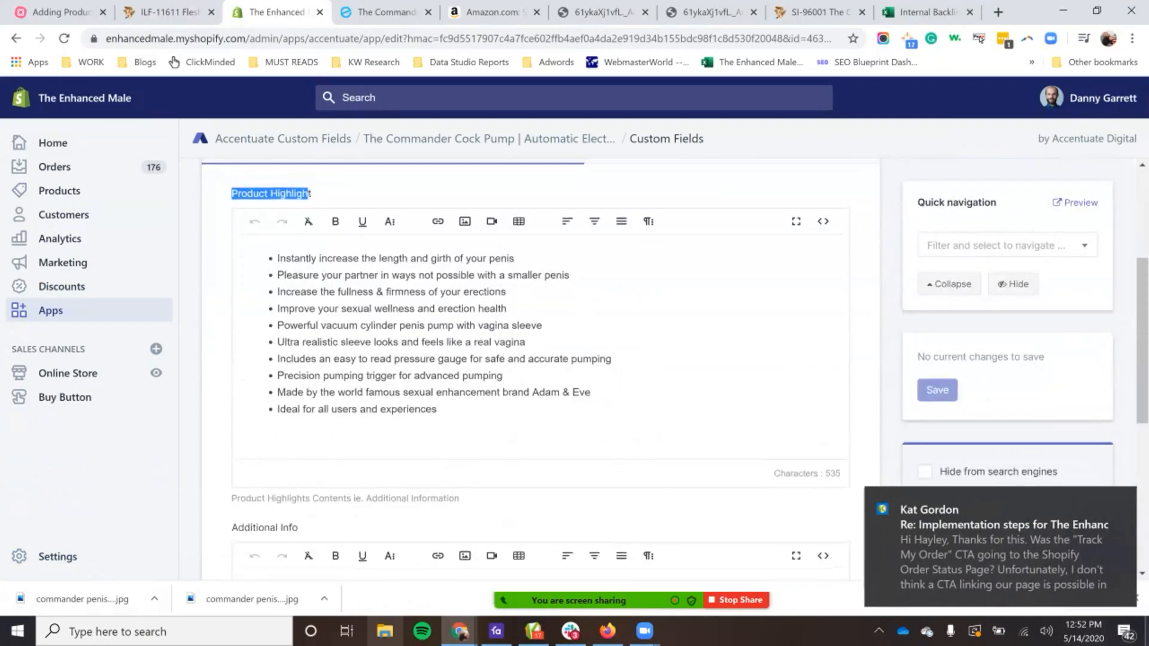
{"action": "scroll", "coordinate": [310, 299], "scroll_direction": "up", "scroll_amount": 2}
{"action": "left_click_drag", "start_coordinate": [437, 483], "coordinate": [277, 331]}
{"action": "left_click", "coordinate": [592, 466]}
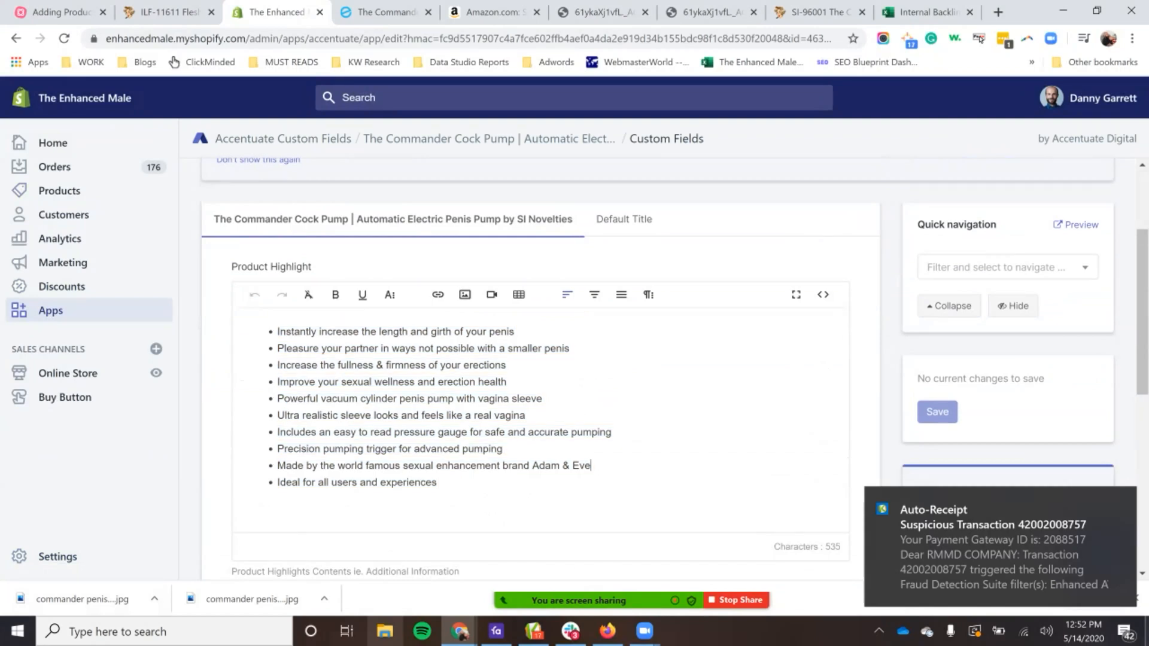
{"action": "left_click", "coordinate": [386, 12]}
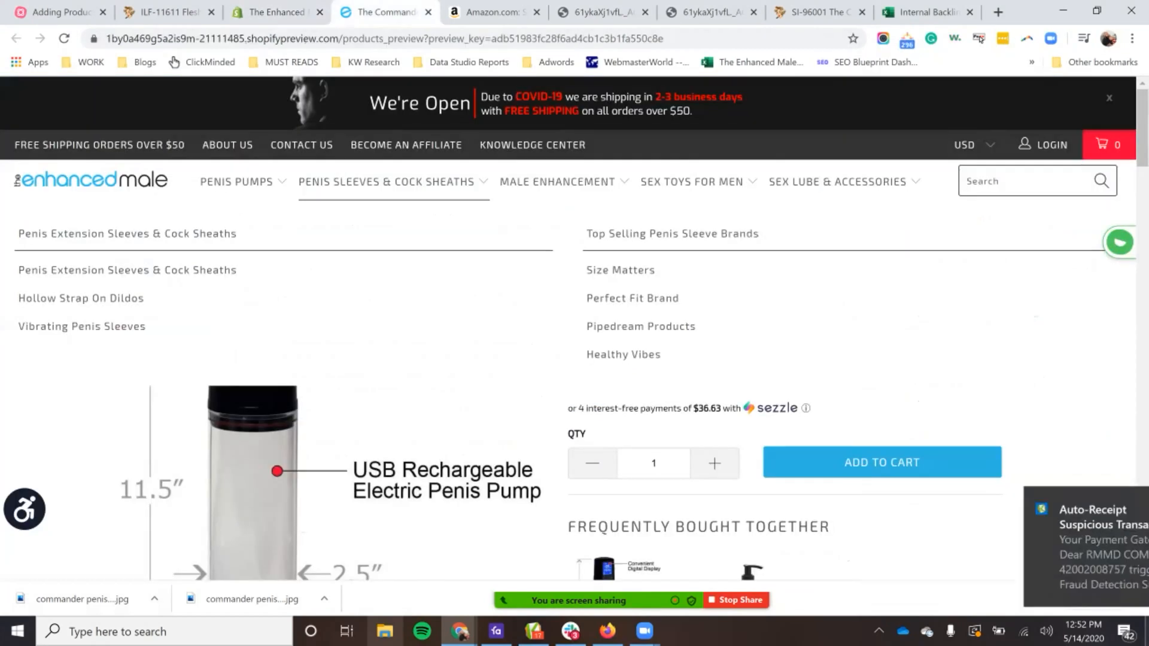
{"action": "left_click", "coordinate": [277, 12]}
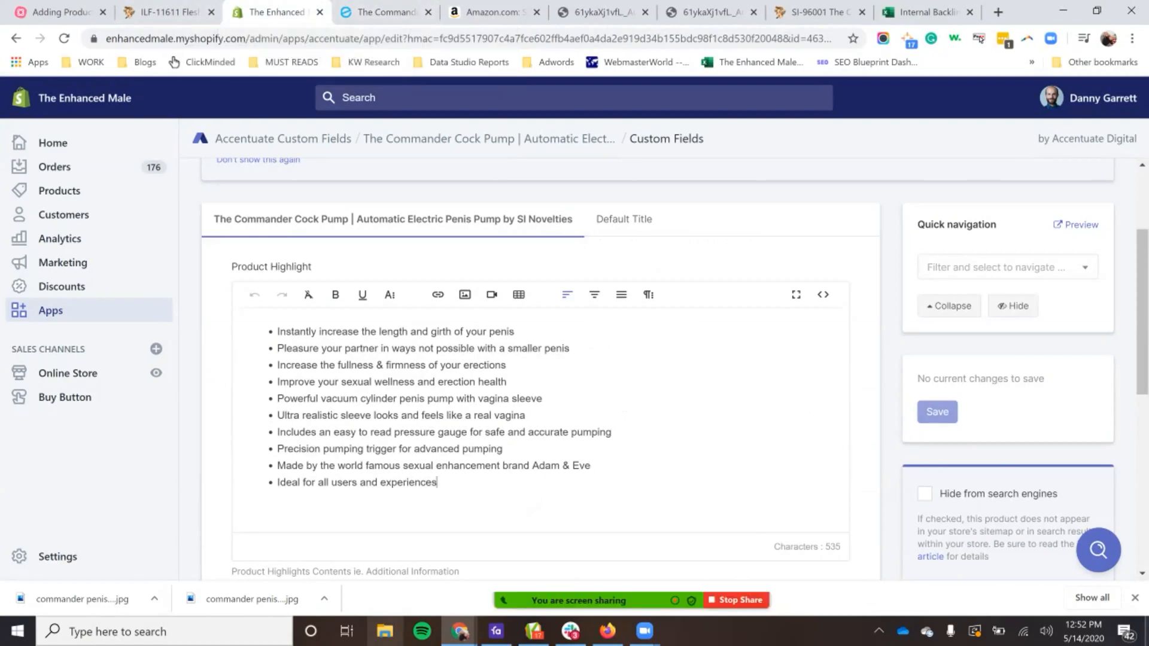
Step: Try an extra bullet below the last product highlight and save the custom fields
{"action": "key", "text": "Return"}
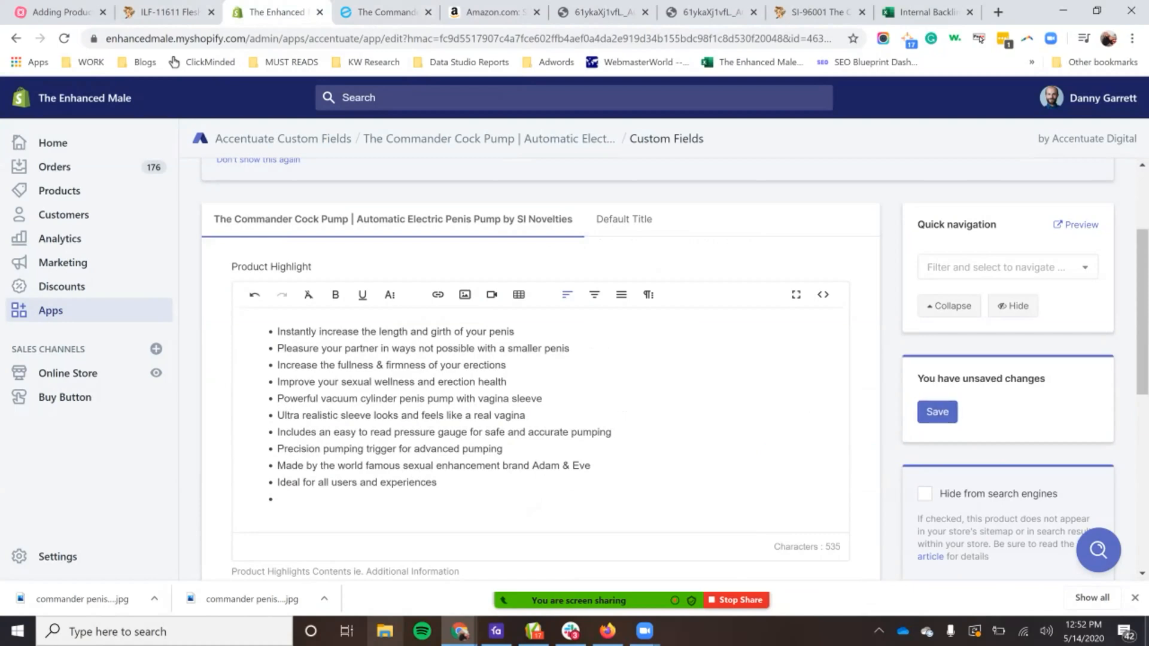
{"action": "scroll", "coordinate": [674, 366], "scroll_direction": "up", "scroll_amount": 1}
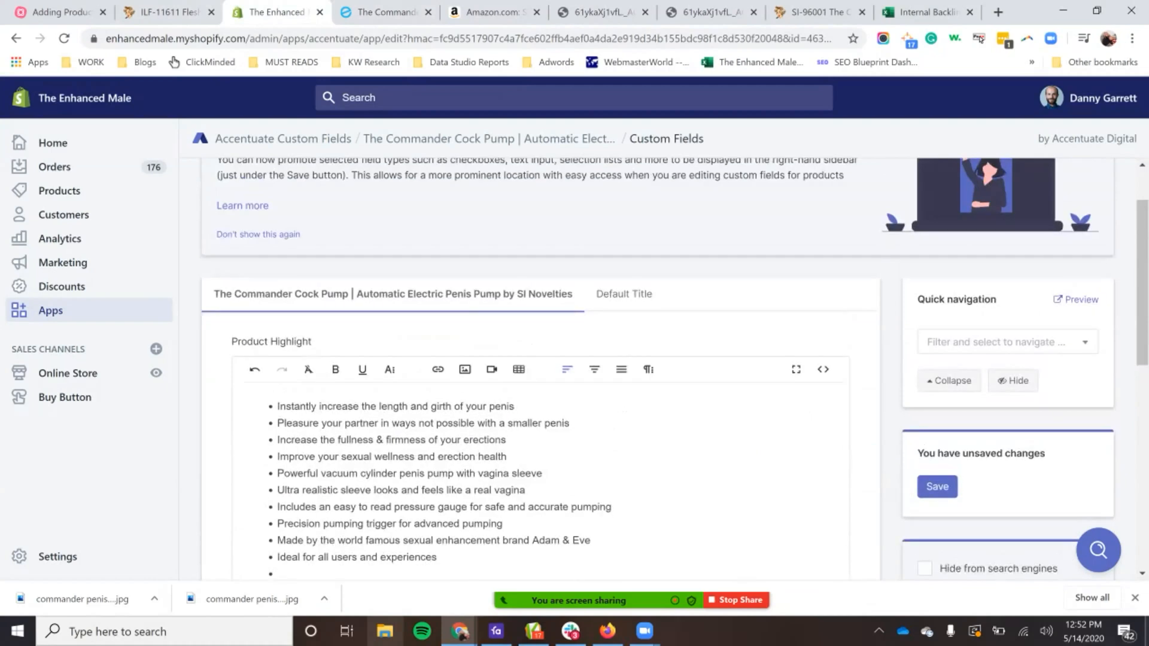
{"action": "scroll", "coordinate": [674, 367], "scroll_direction": "down", "scroll_amount": 2}
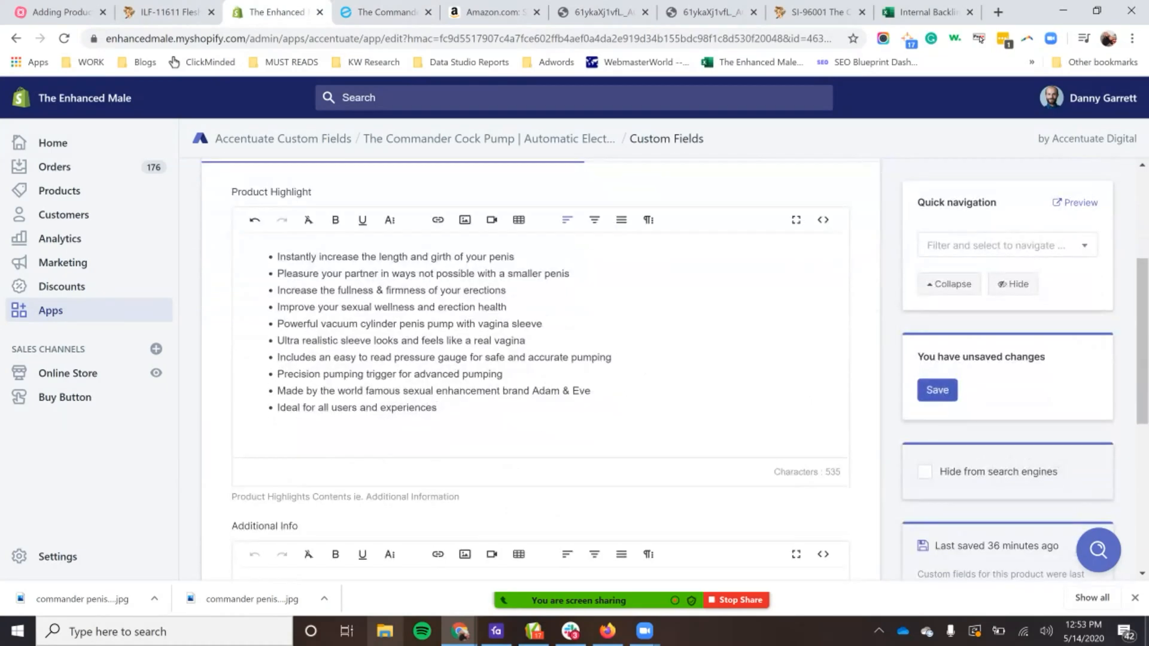
{"action": "left_click", "coordinate": [937, 390]}
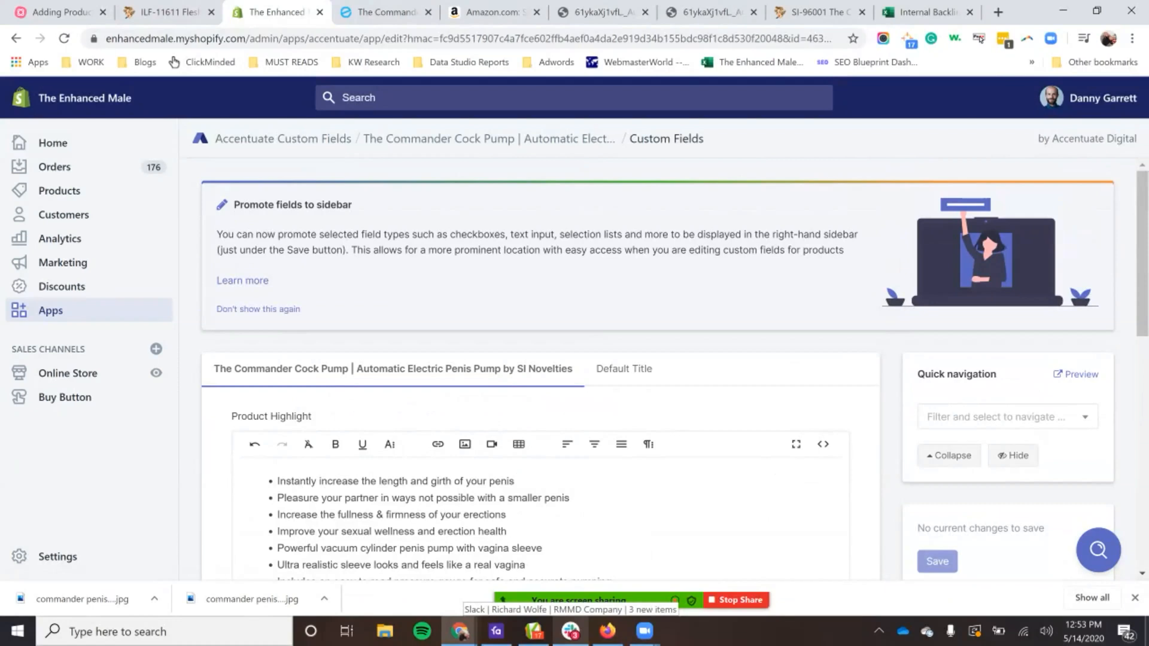
Step: Go back to the product's edit page and review its description, inventory, shipping, customs, media and tags sections
{"action": "left_click", "coordinate": [489, 139]}
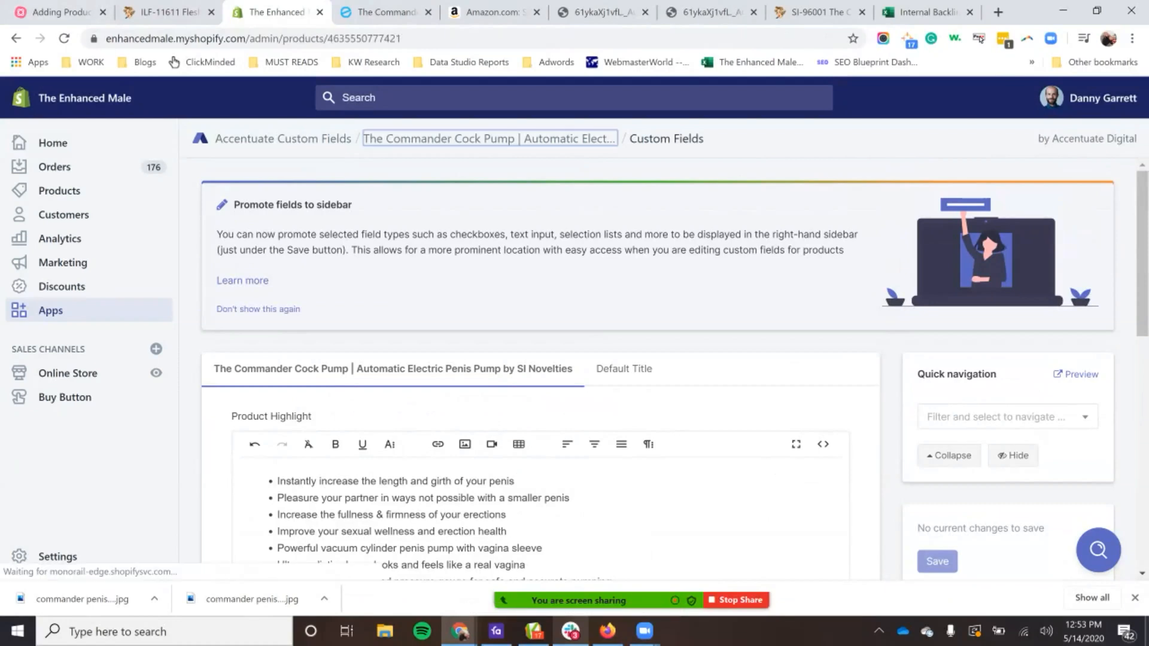
{"action": "scroll", "coordinate": [575, 359], "scroll_direction": "down", "scroll_amount": 1}
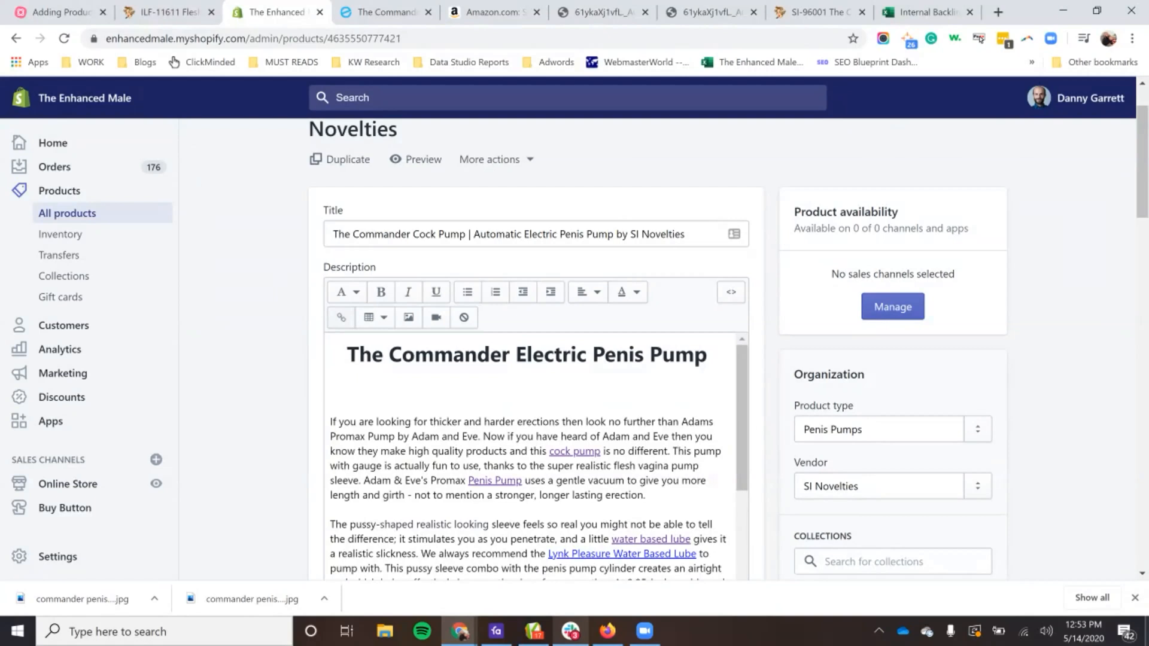
{"action": "scroll", "coordinate": [535, 455], "scroll_direction": "down", "scroll_amount": 10}
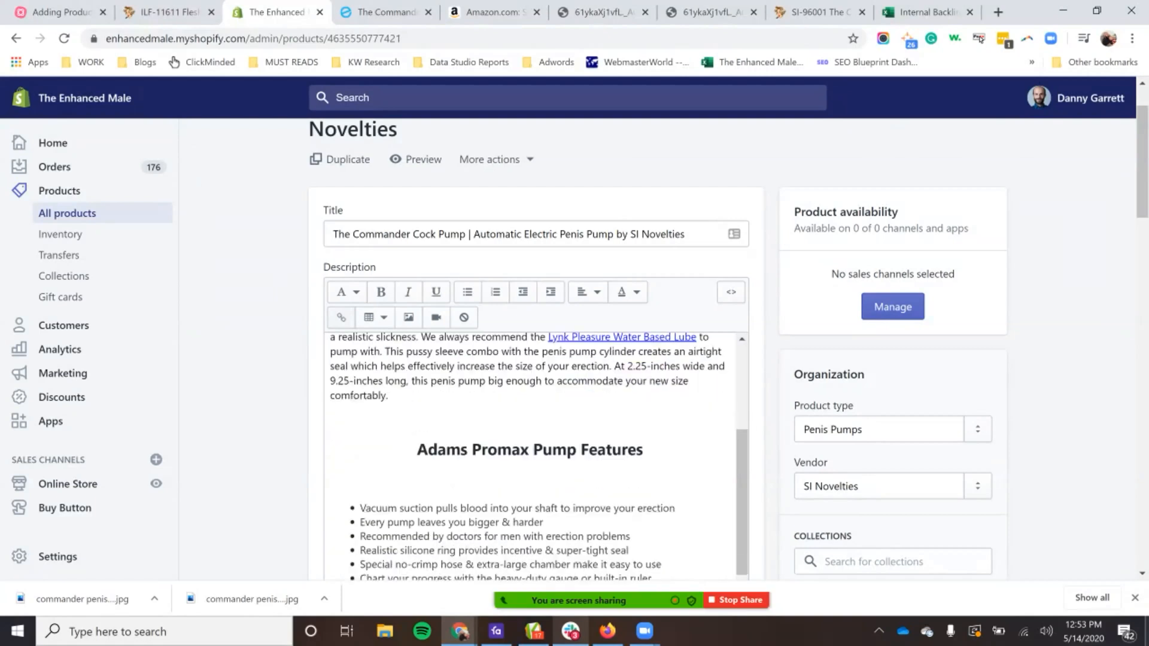
{"action": "scroll", "coordinate": [535, 359], "scroll_direction": "down", "scroll_amount": 10}
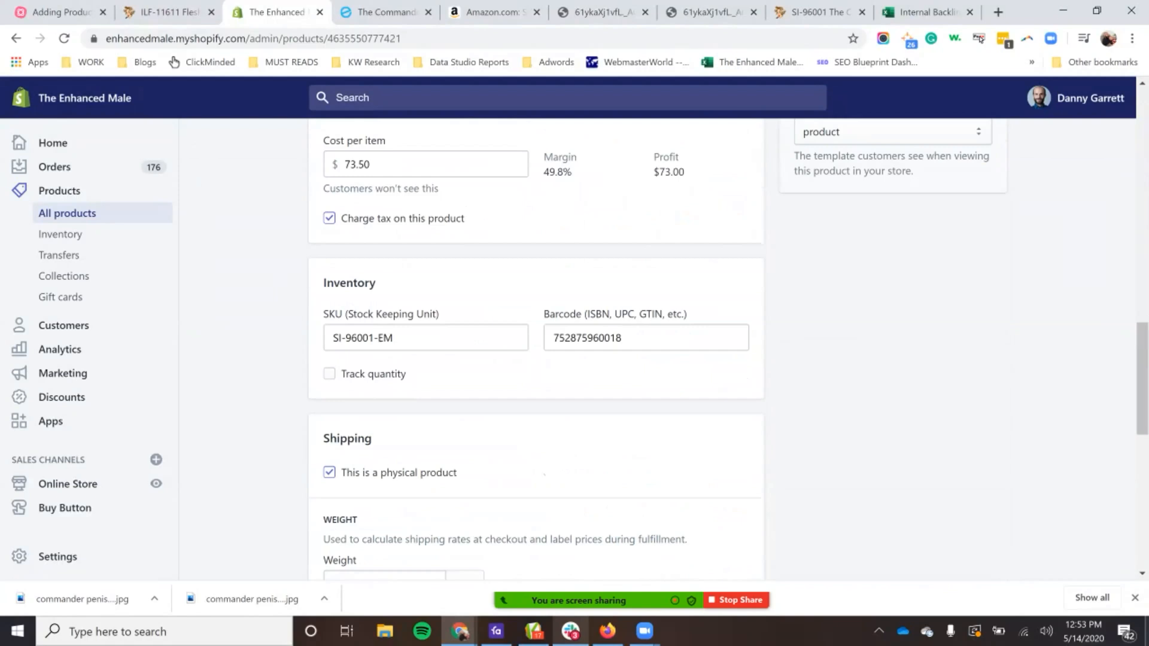
{"action": "scroll", "coordinate": [536, 347], "scroll_direction": "down", "scroll_amount": 7}
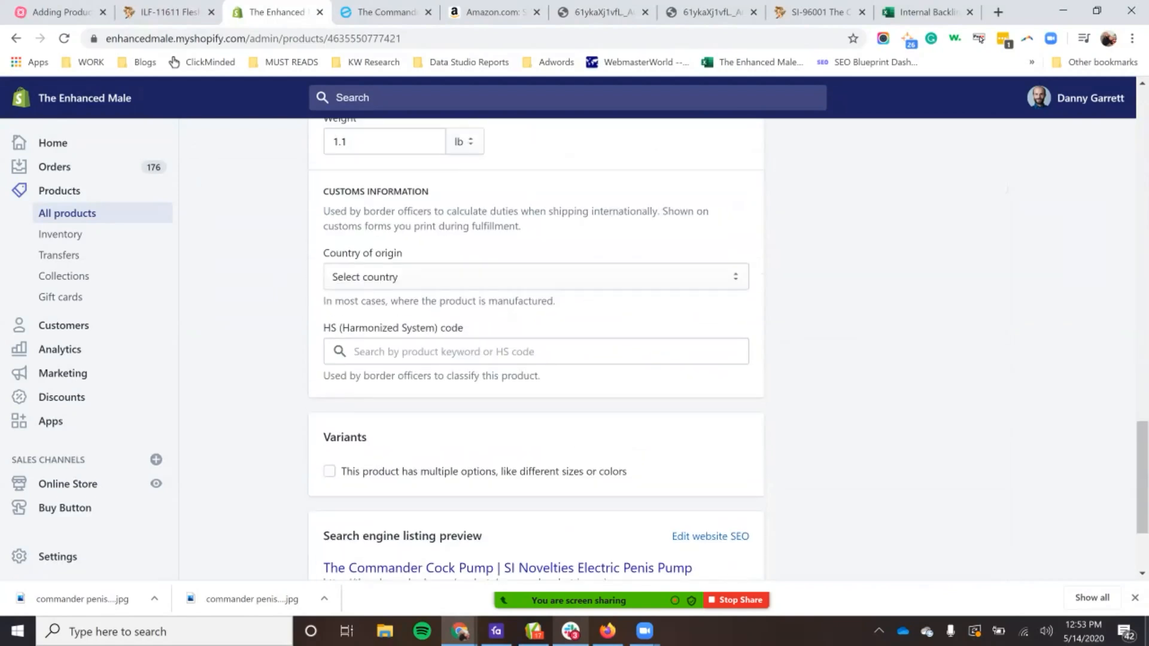
{"action": "scroll", "coordinate": [536, 347], "scroll_direction": "up", "scroll_amount": 8}
{"action": "scroll", "coordinate": [598, 335], "scroll_direction": "up", "scroll_amount": 7}
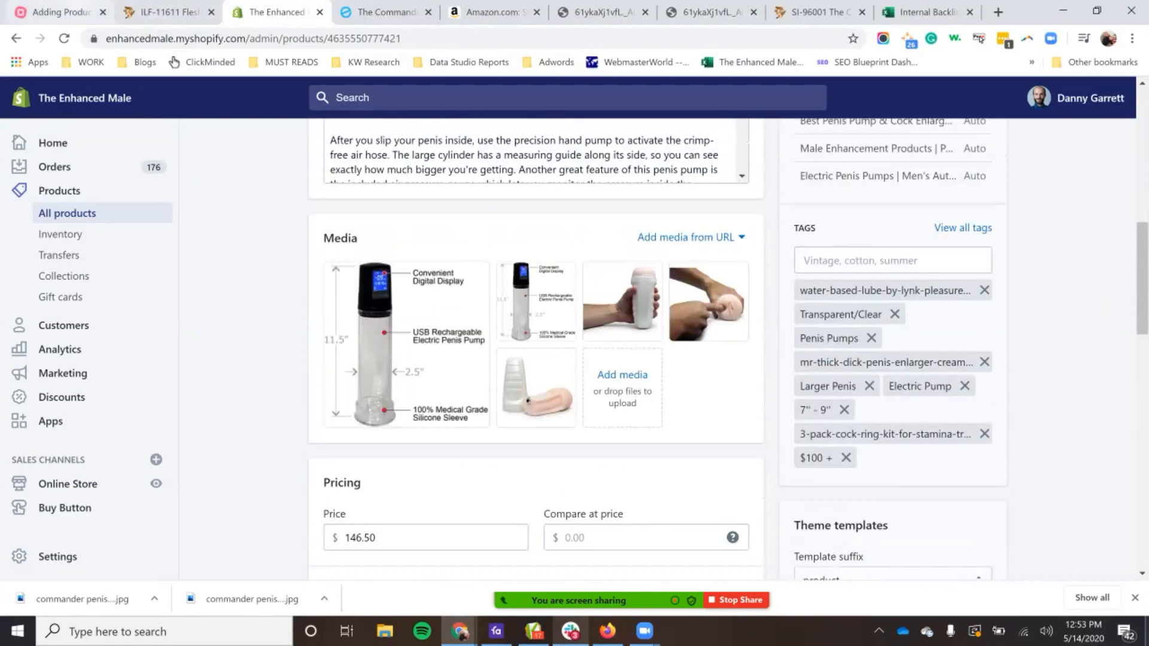
Step: Switch to the "Adding Products to Shopify" mind map and change the Vendors branch's markup rule to "Wholesale Cost x 2"
{"action": "left_click", "coordinate": [62, 12]}
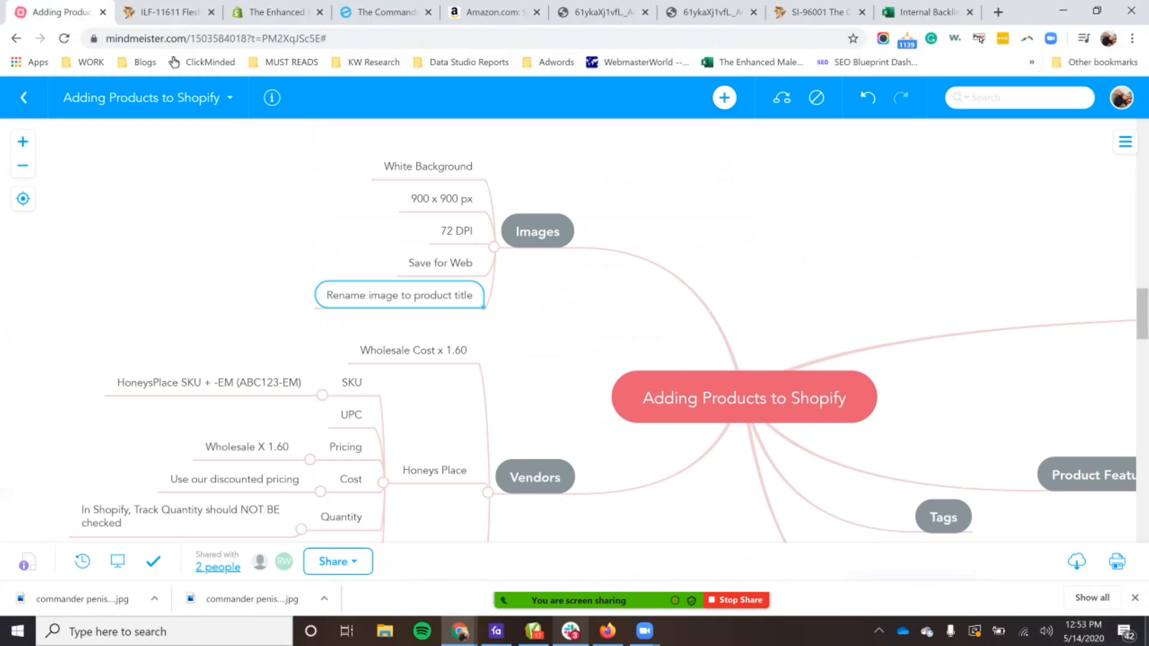
{"action": "scroll", "coordinate": [598, 333], "scroll_direction": "down", "scroll_amount": 2}
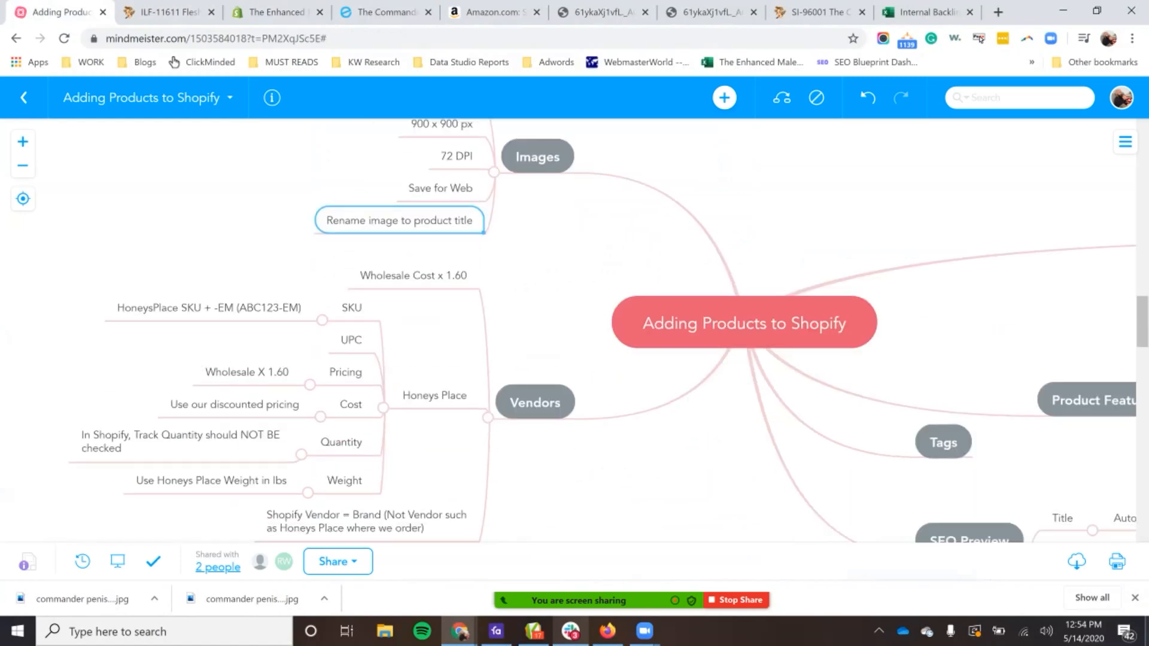
{"action": "scroll", "coordinate": [598, 333], "scroll_direction": "down", "scroll_amount": 4}
{"action": "scroll", "coordinate": [599, 333], "scroll_direction": "up", "scroll_amount": 2}
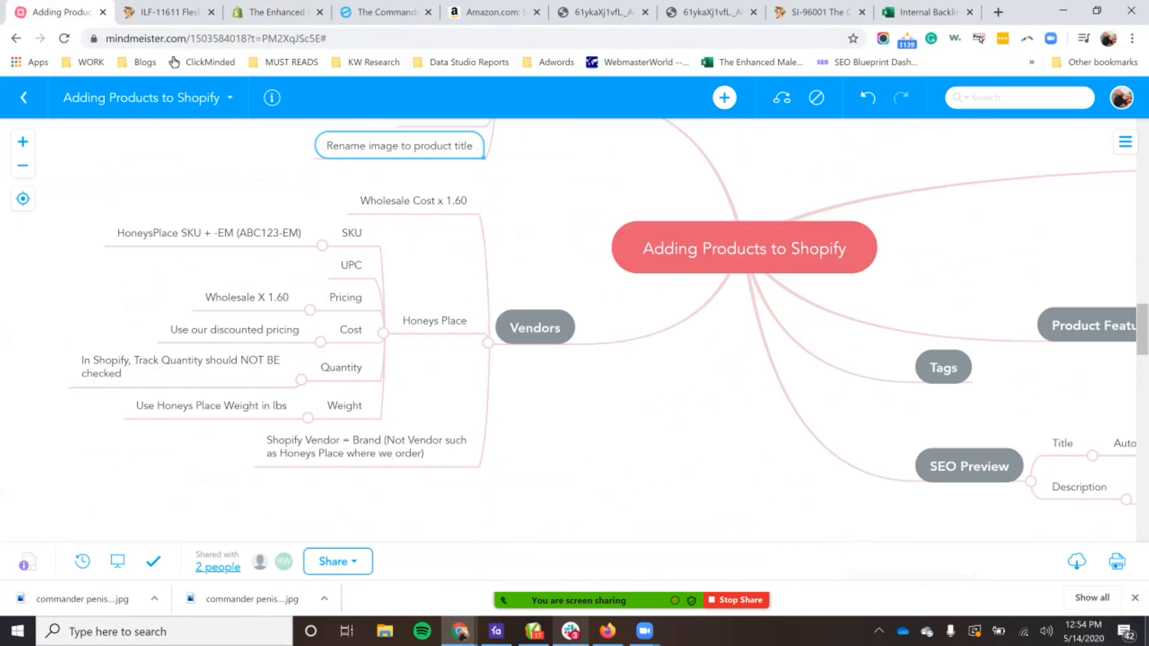
{"action": "scroll", "coordinate": [598, 333], "scroll_direction": "up", "scroll_amount": 4}
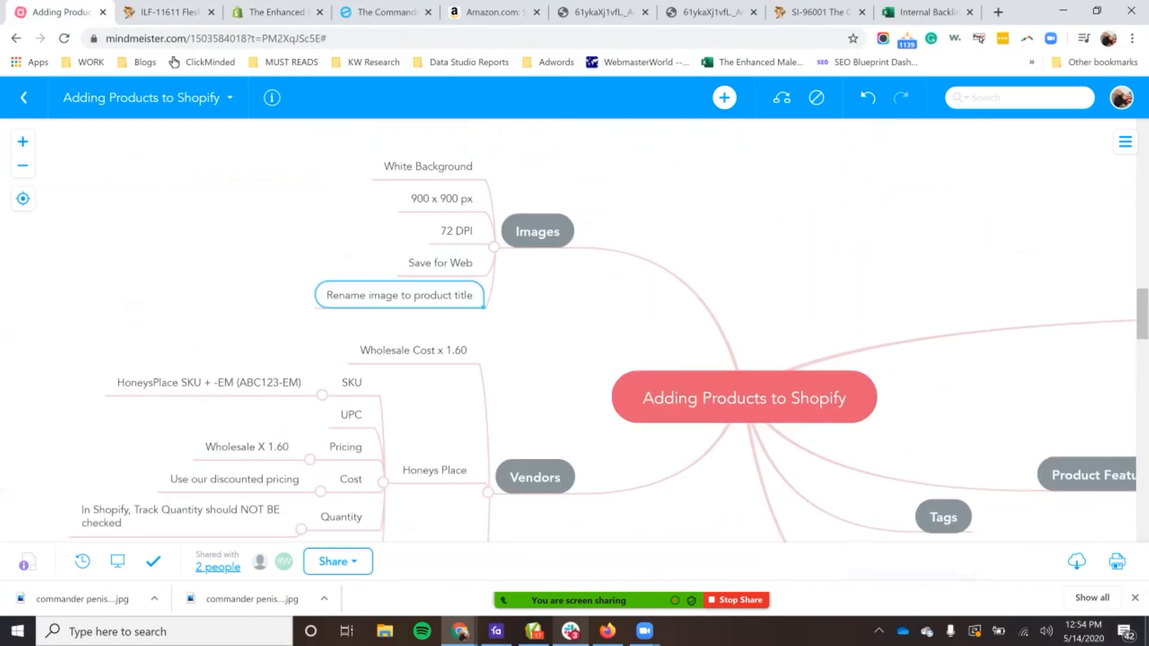
{"action": "scroll", "coordinate": [598, 333], "scroll_direction": "down", "scroll_amount": 2}
{"action": "left_click", "coordinate": [413, 276]}
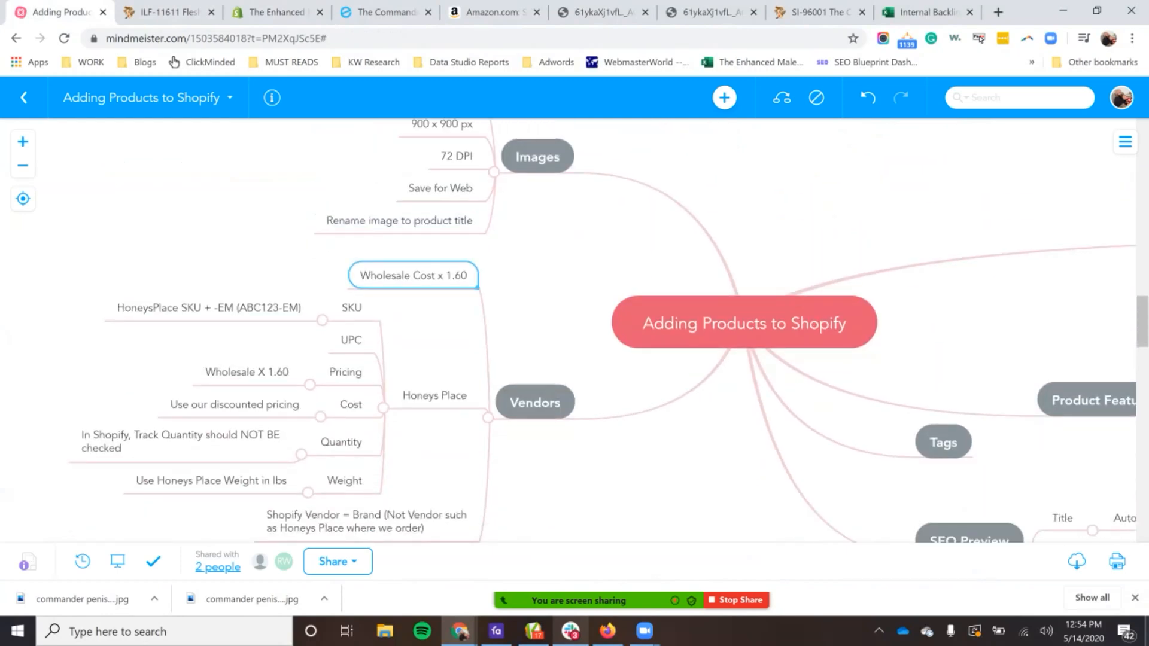
{"action": "left_click_drag", "start_coordinate": [361, 276], "coordinate": [446, 275]}
{"action": "left_click", "coordinate": [454, 276]}
{"action": "double_click", "coordinate": [454, 276]}
{"action": "type", "text": "2"}
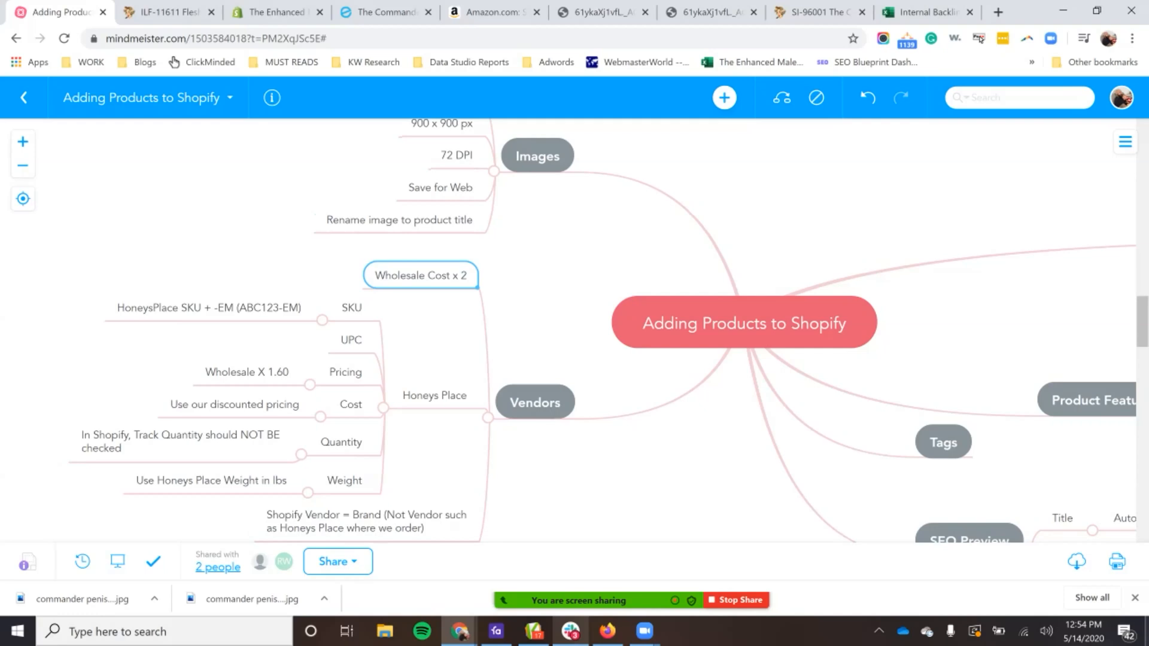
Step: Change the Pricing note under Honeys Place to "Wholesale X 2"
{"action": "left_click", "coordinate": [246, 372]}
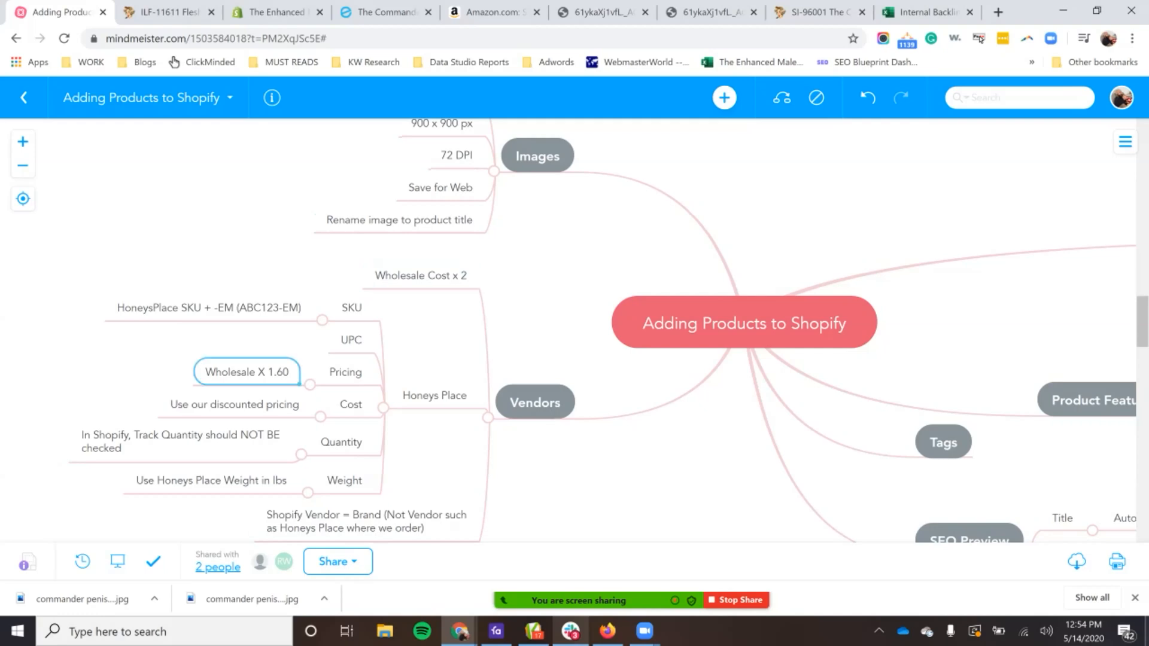
{"action": "double_click", "coordinate": [247, 373]}
{"action": "left_click", "coordinate": [267, 372]}
{"action": "triple_click", "coordinate": [268, 372]}
{"action": "left_click", "coordinate": [289, 372]}
{"action": "key", "text": "BackSpace"}
{"action": "key", "text": "BackSpace"}
{"action": "key", "text": "BackSpace"}
{"action": "key", "text": "BackSpace"}
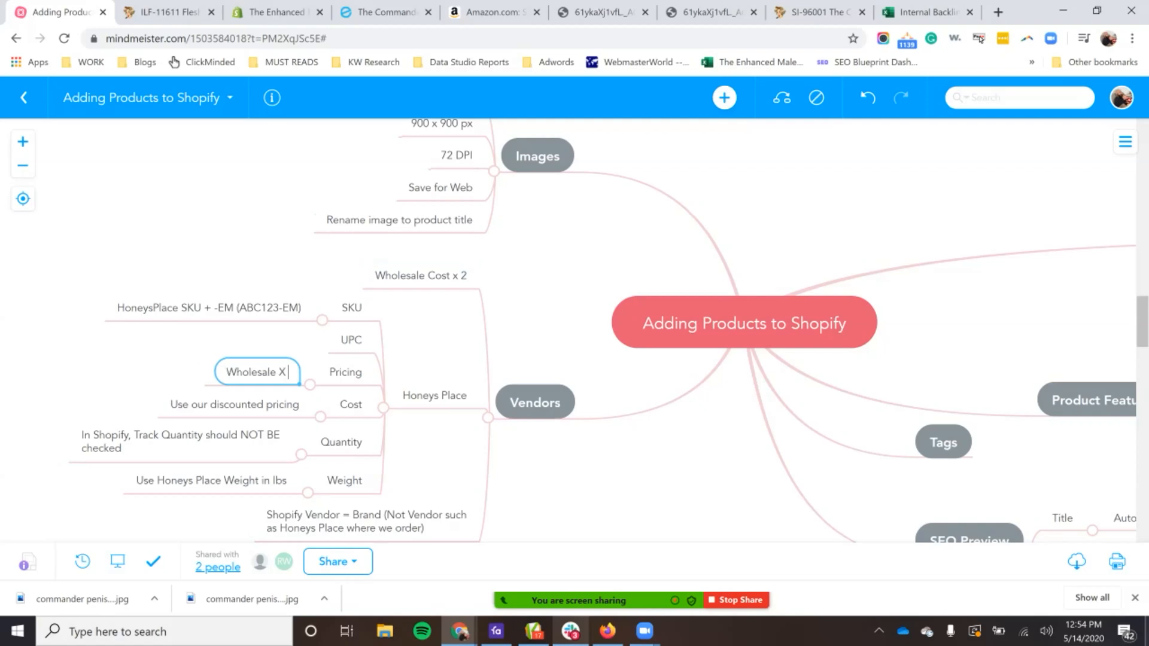
{"action": "type", "text": "2"}
{"action": "left_click", "coordinate": [209, 307]}
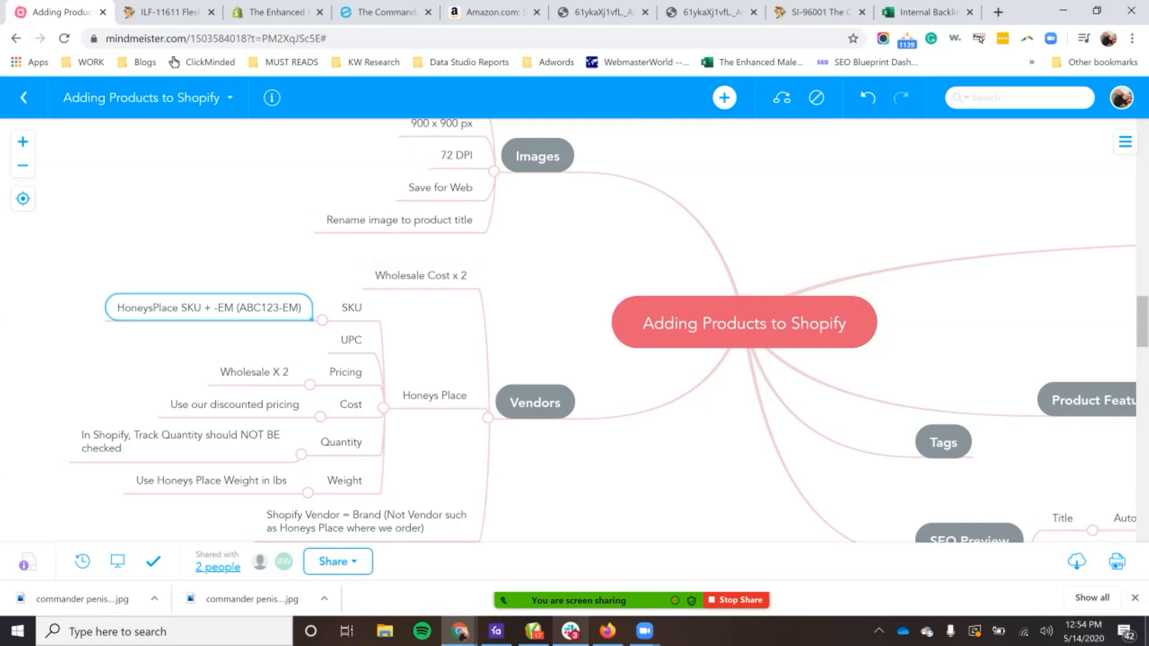
Step: Compare the mind map's "Use our discounted pricing" cost note with "Your Price" on the Honey's Place page for the Commander pump
{"action": "left_click", "coordinate": [235, 404]}
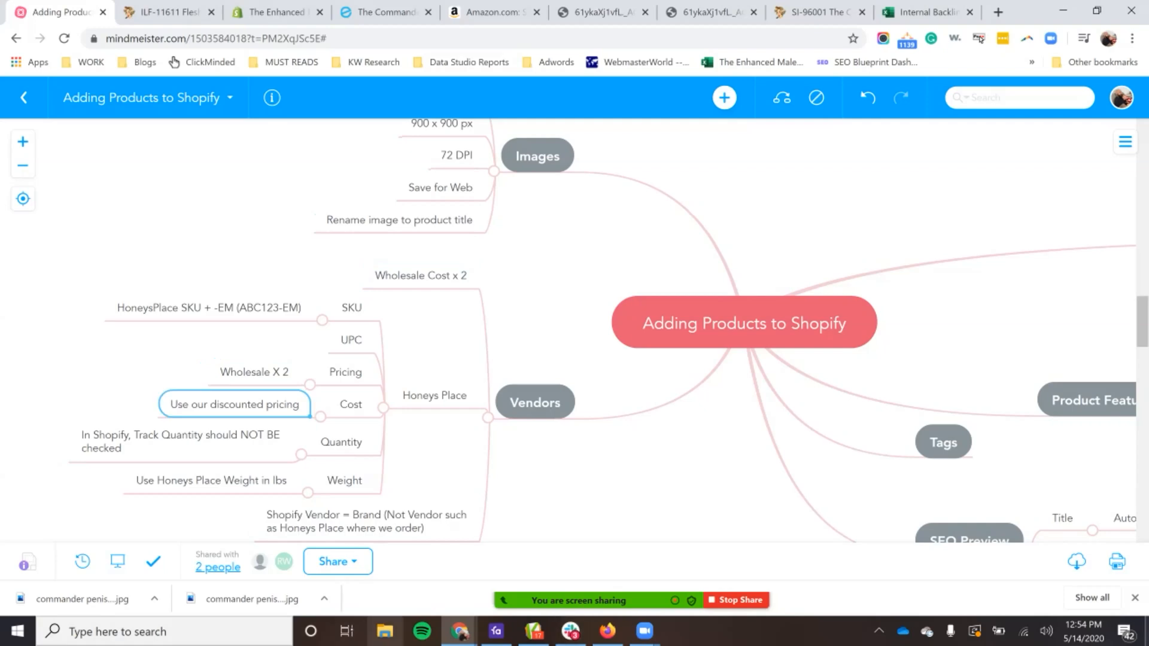
{"action": "left_click", "coordinate": [818, 12]}
{"action": "scroll", "coordinate": [575, 335], "scroll_direction": "up", "scroll_amount": 4}
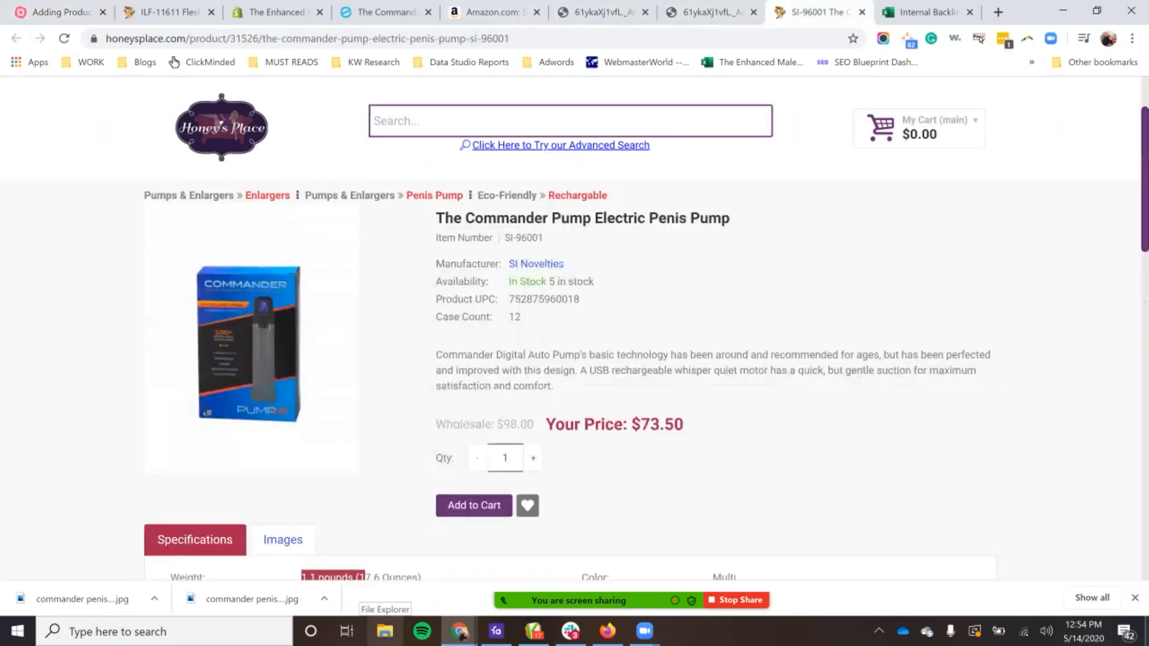
{"action": "left_click_drag", "start_coordinate": [546, 425], "coordinate": [686, 428]}
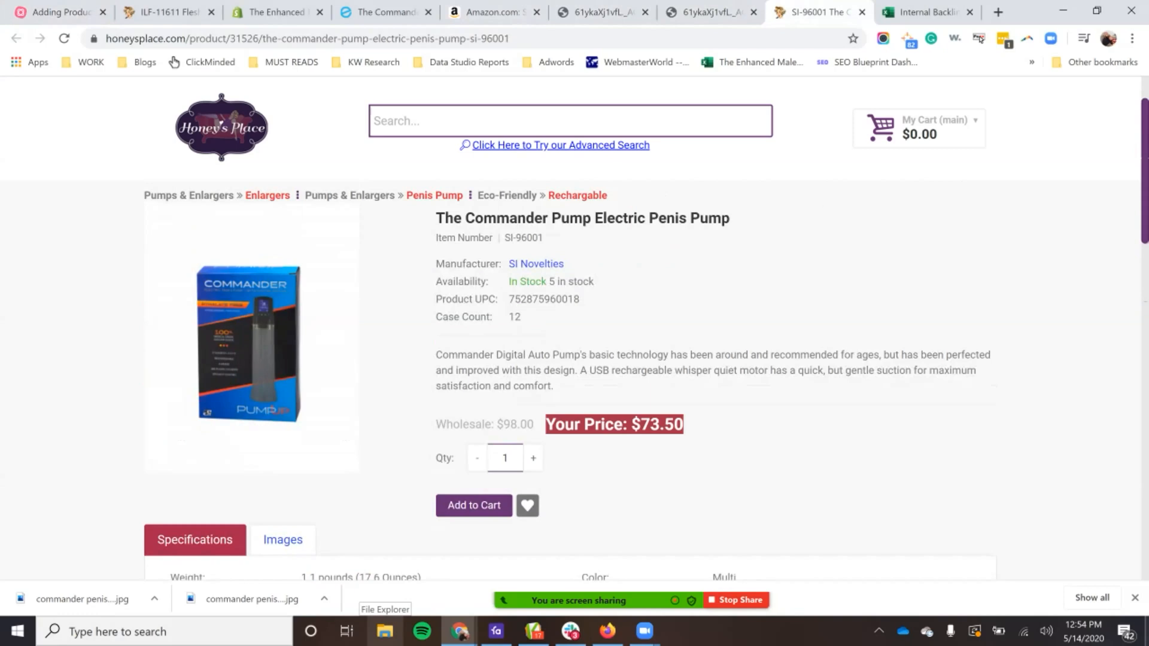
{"action": "left_click", "coordinate": [59, 12]}
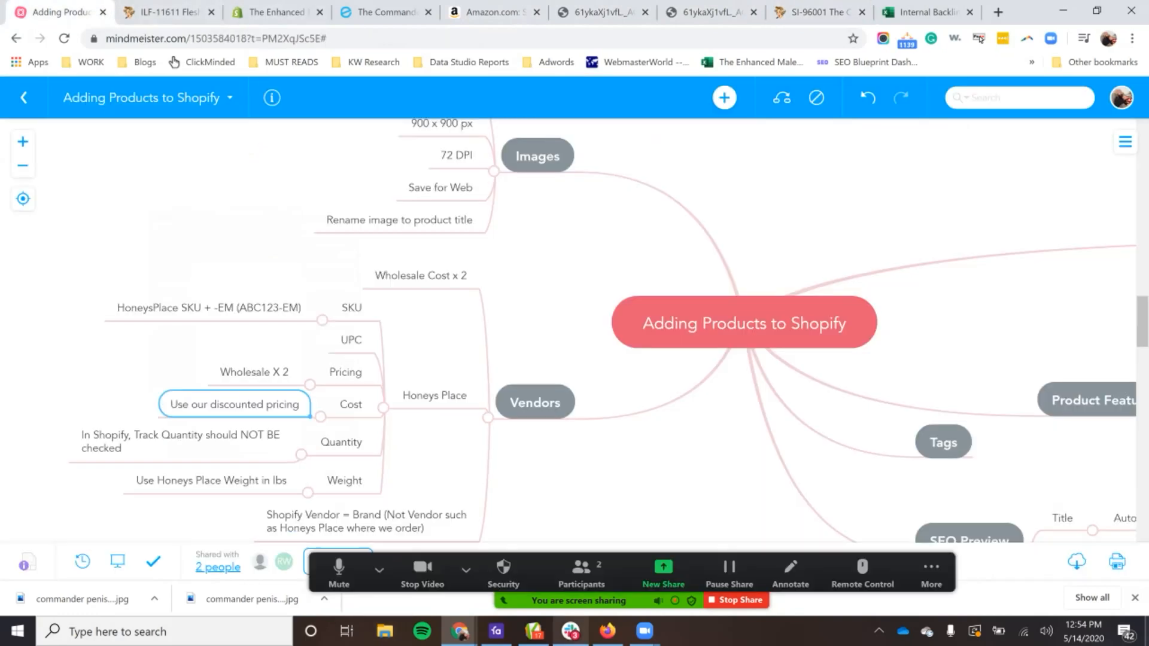
Step: Review the mind map's SEO Preview, Product Feature List and Copywriting branches, and open the Internal Backlink Guidelines workbook for reference
{"action": "scroll", "coordinate": [568, 331], "scroll_direction": "down", "scroll_amount": 2}
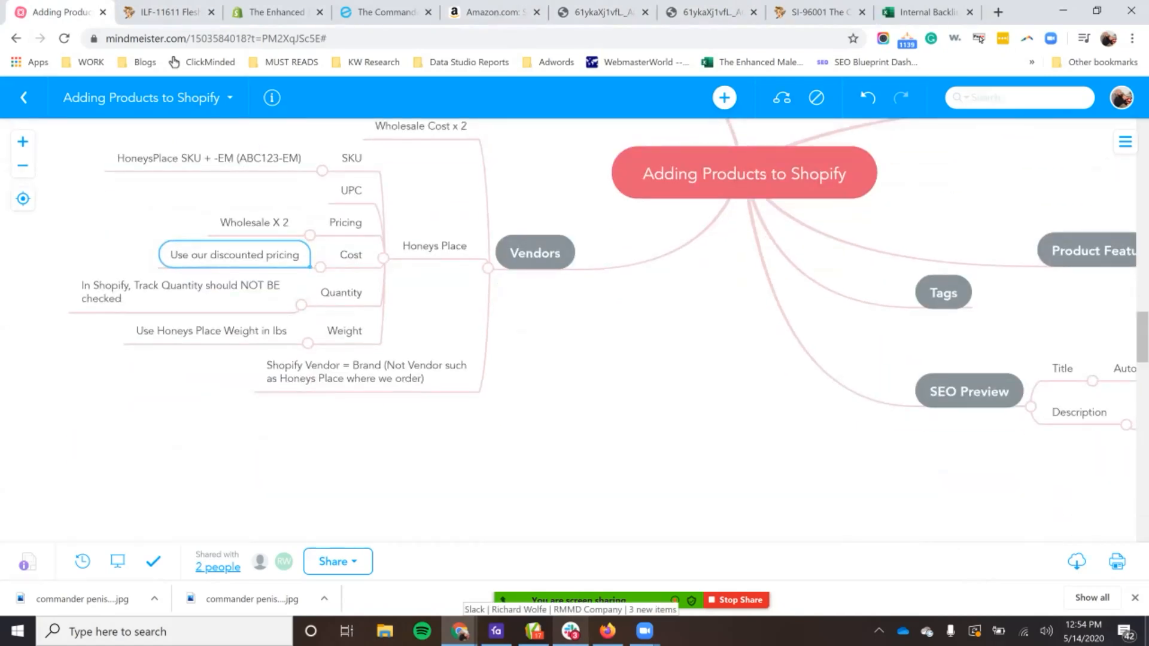
{"action": "left_click_drag", "start_coordinate": [826, 341], "coordinate": [70, 318]}
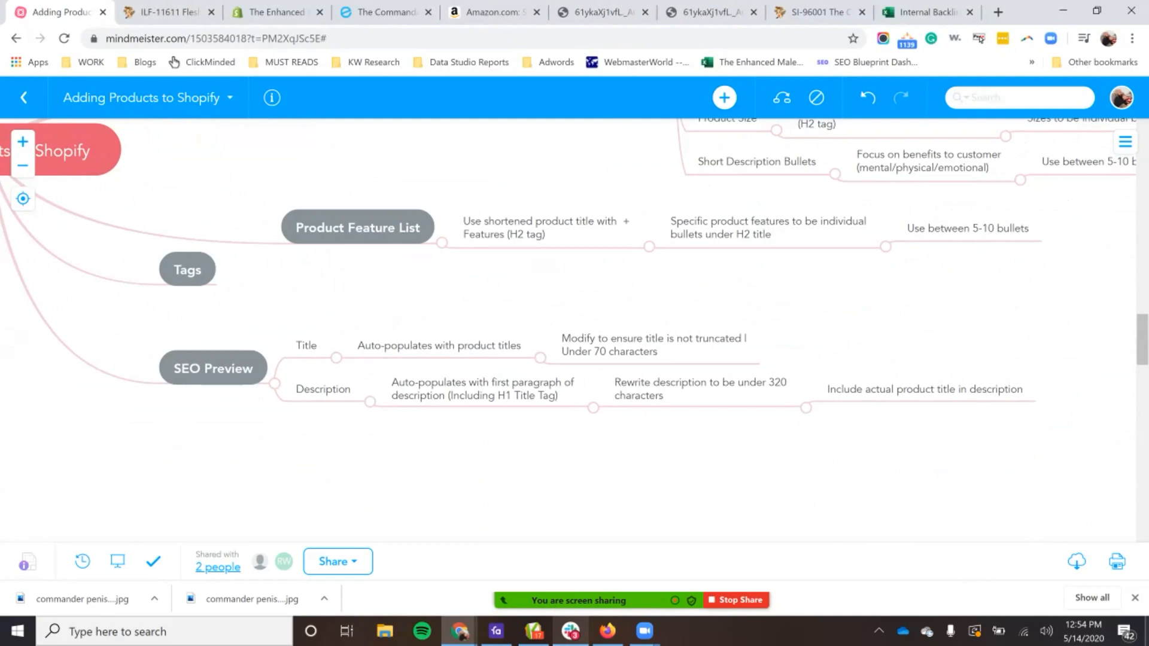
{"action": "scroll", "coordinate": [574, 330], "scroll_direction": "down", "scroll_amount": 1}
{"action": "scroll", "coordinate": [574, 330], "scroll_direction": "up", "scroll_amount": 4}
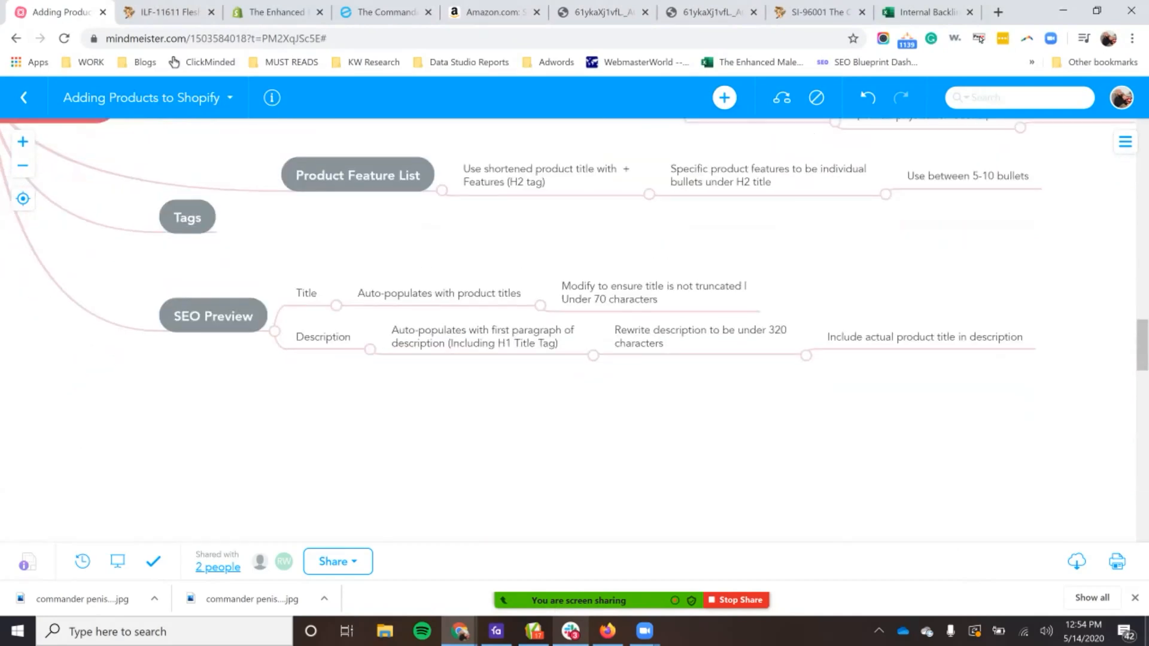
{"action": "left_click_drag", "start_coordinate": [574, 330], "coordinate": [802, 292]}
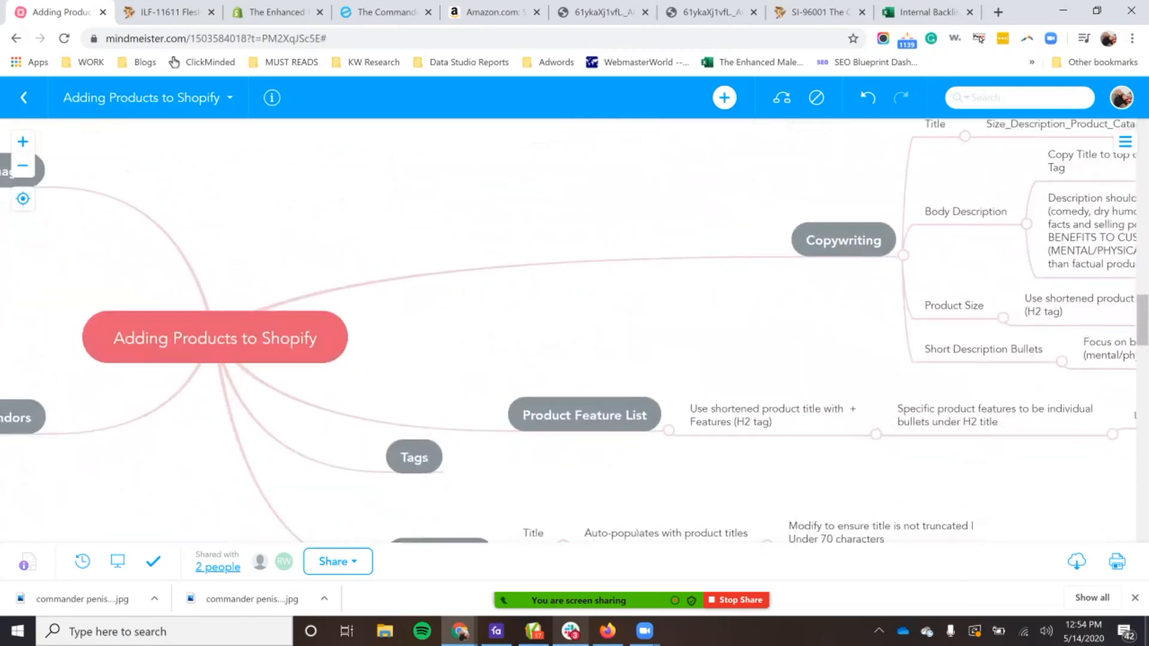
{"action": "scroll", "coordinate": [801, 291], "scroll_direction": "down", "scroll_amount": 1}
{"action": "scroll", "coordinate": [574, 331], "scroll_direction": "up", "scroll_amount": 5}
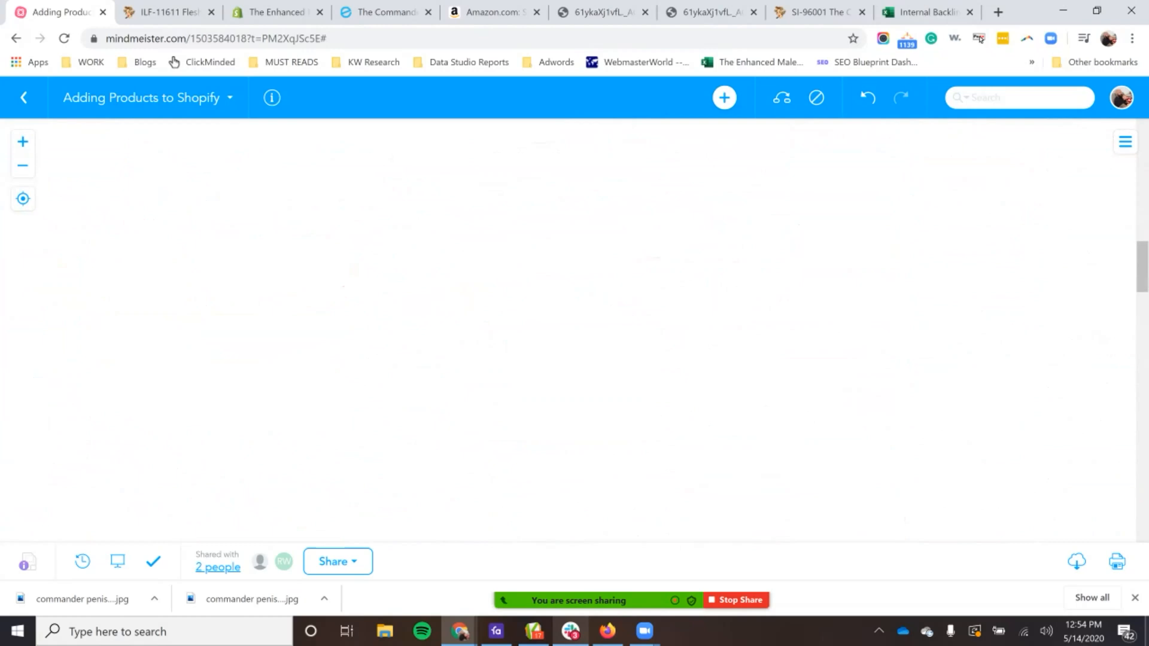
{"action": "scroll", "coordinate": [574, 330], "scroll_direction": "down", "scroll_amount": 1}
{"action": "left_click", "coordinate": [927, 12]}
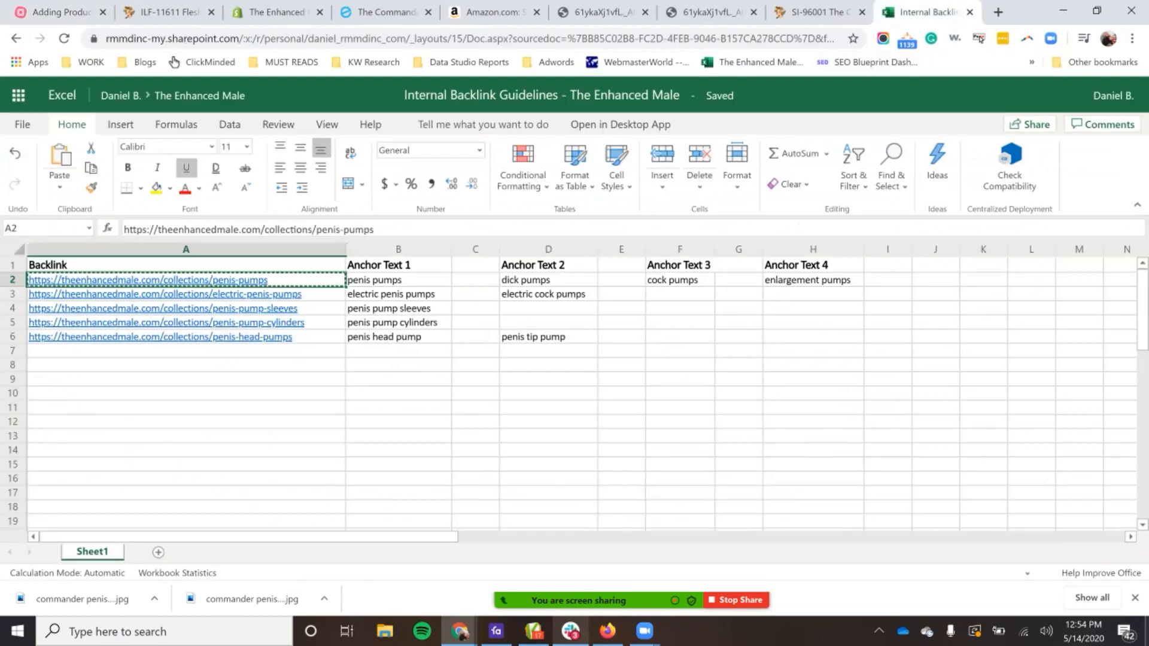
Step: Switch to the Commander pump's store preview and examine the enlarged main image, the thumbnails and the product details
{"action": "left_click", "coordinate": [386, 12]}
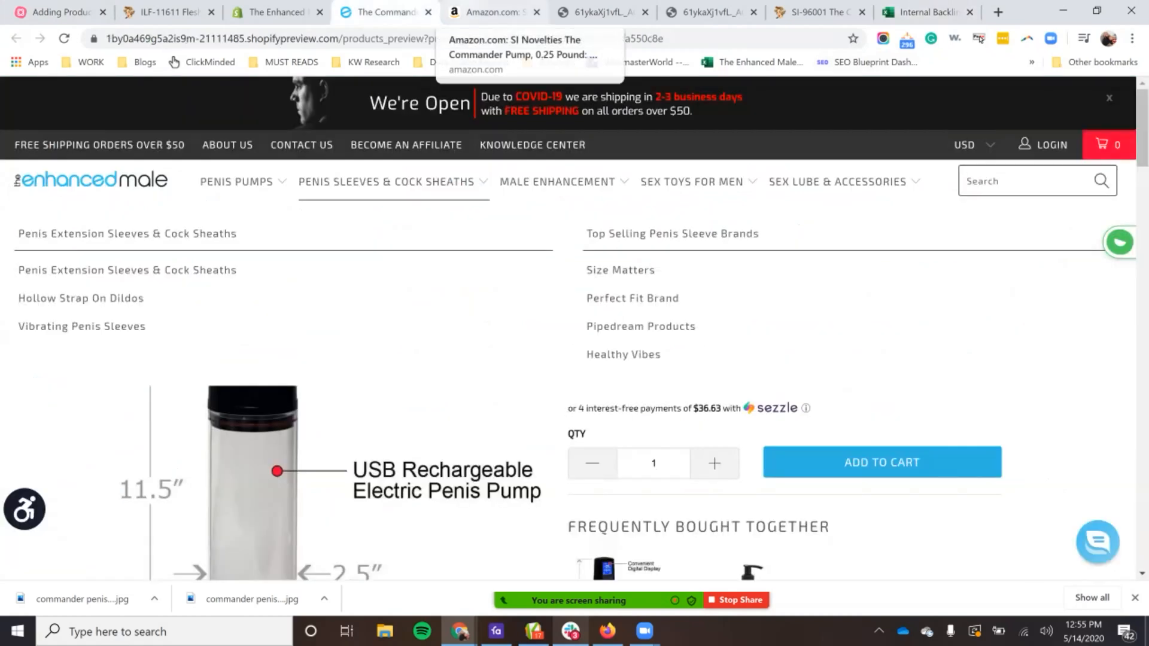
{"action": "scroll", "coordinate": [574, 359], "scroll_direction": "down", "scroll_amount": 5}
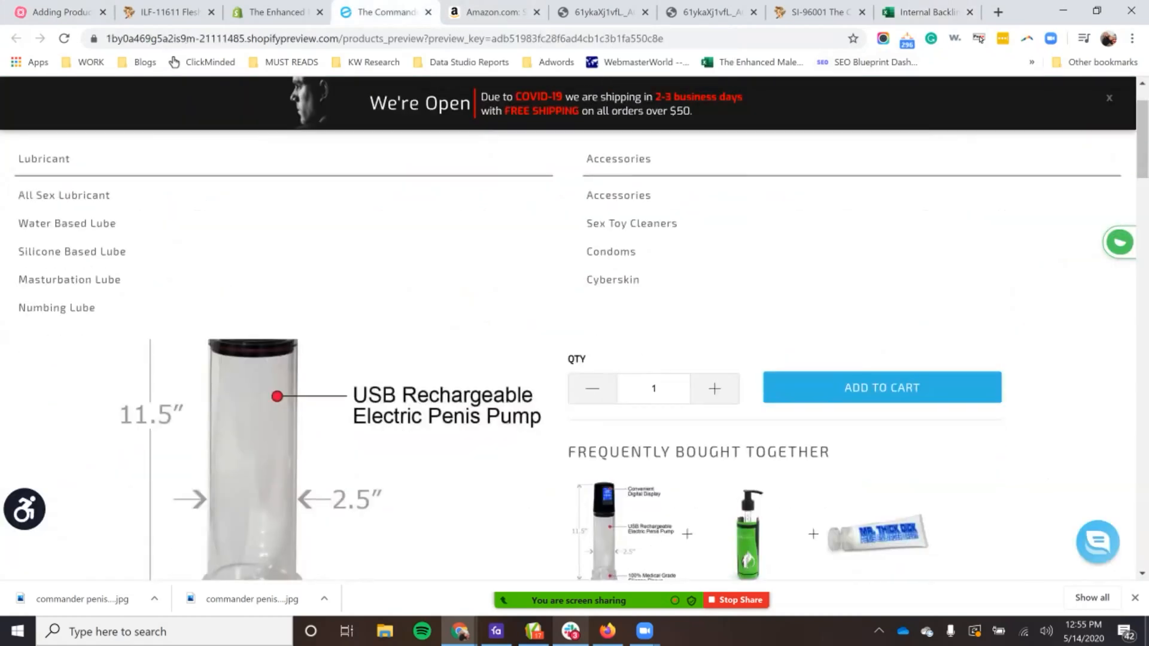
{"action": "scroll", "coordinate": [575, 329], "scroll_direction": "up", "scroll_amount": 1}
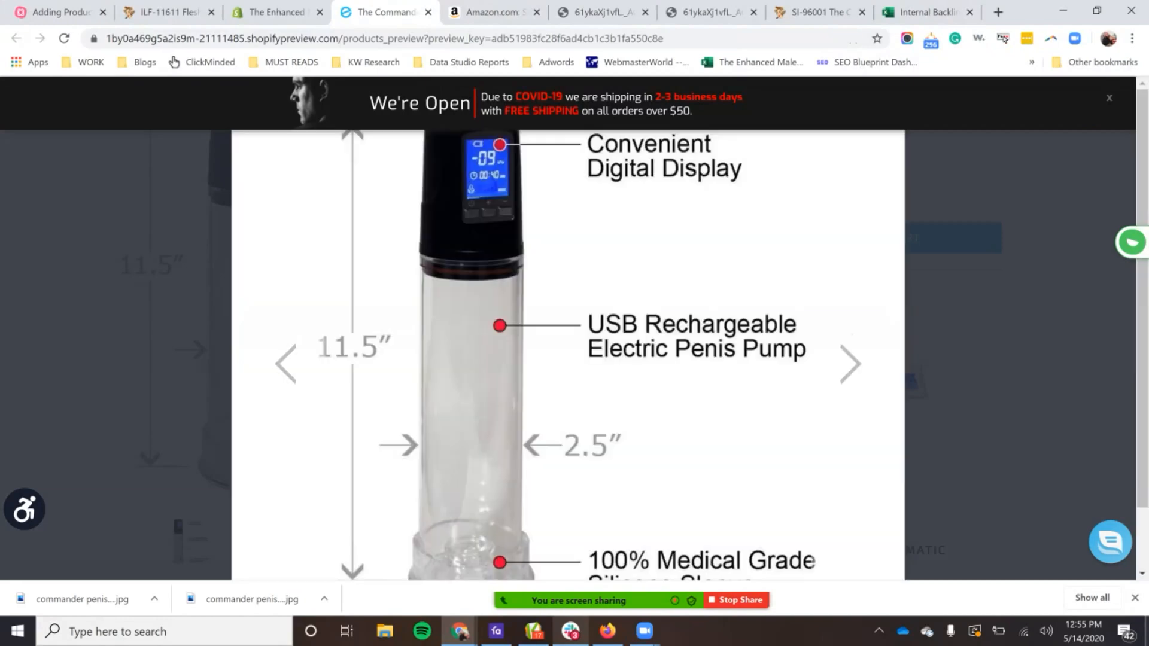
{"action": "scroll", "coordinate": [568, 353], "scroll_direction": "down", "scroll_amount": 1}
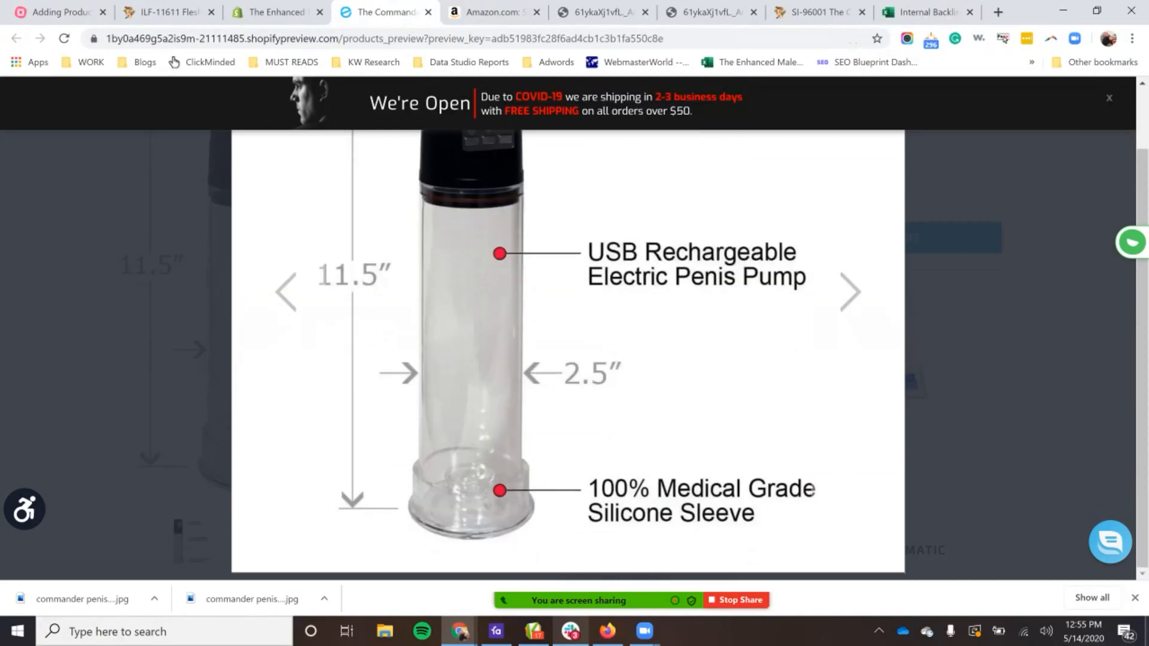
{"action": "left_click", "coordinate": [1135, 598]}
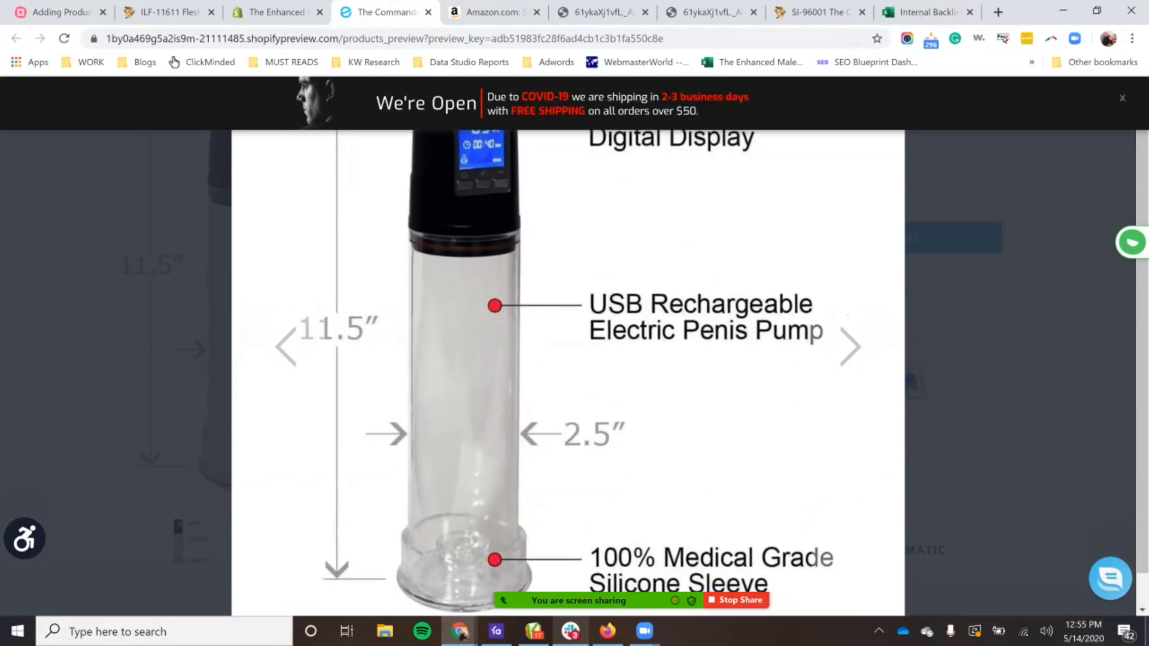
{"action": "scroll", "coordinate": [569, 371], "scroll_direction": "up", "scroll_amount": 1}
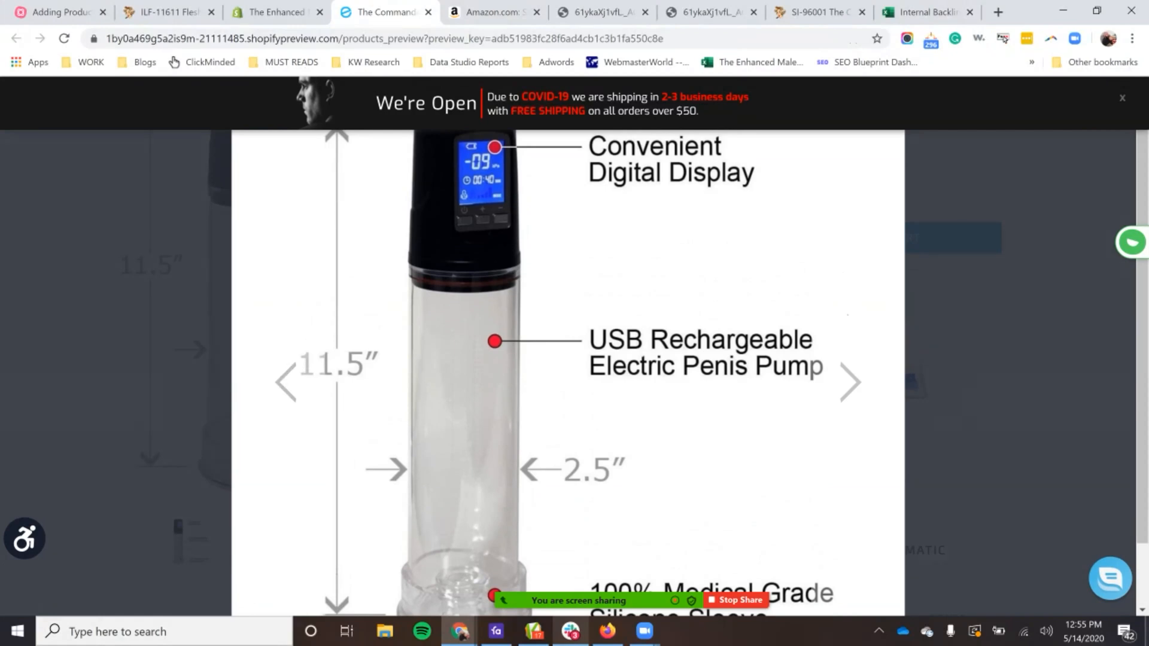
{"action": "key", "text": "Escape"}
{"action": "scroll", "coordinate": [359, 479], "scroll_direction": "up", "scroll_amount": 3}
{"action": "scroll", "coordinate": [359, 479], "scroll_direction": "down", "scroll_amount": 3}
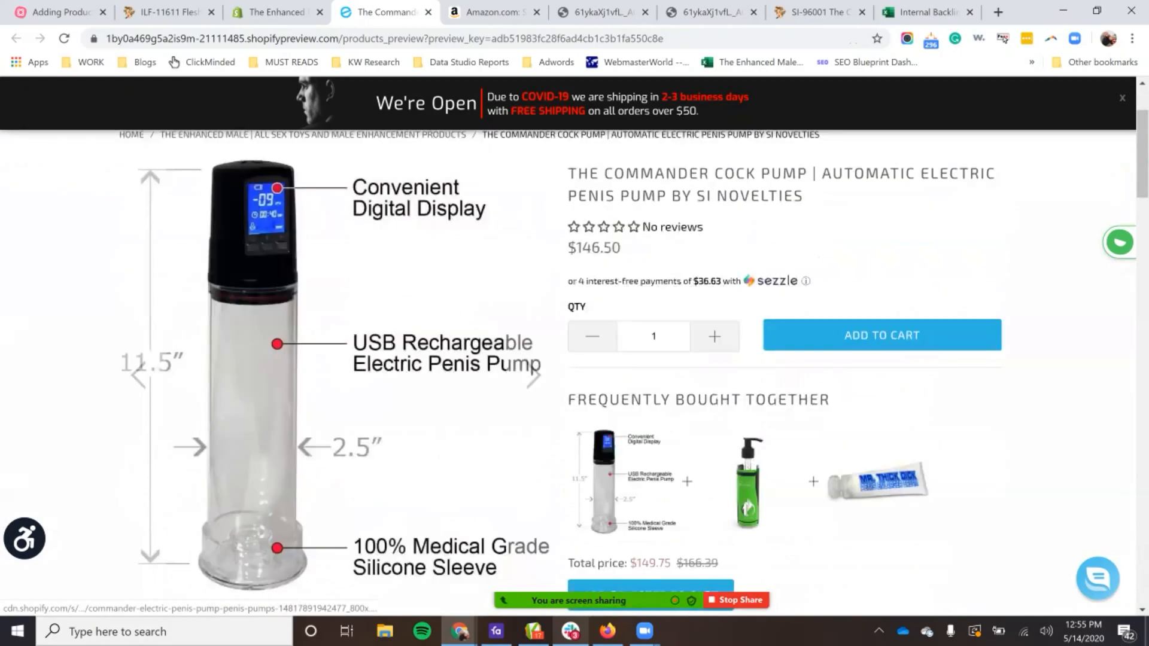
{"action": "scroll", "coordinate": [575, 371], "scroll_direction": "down", "scroll_amount": 2}
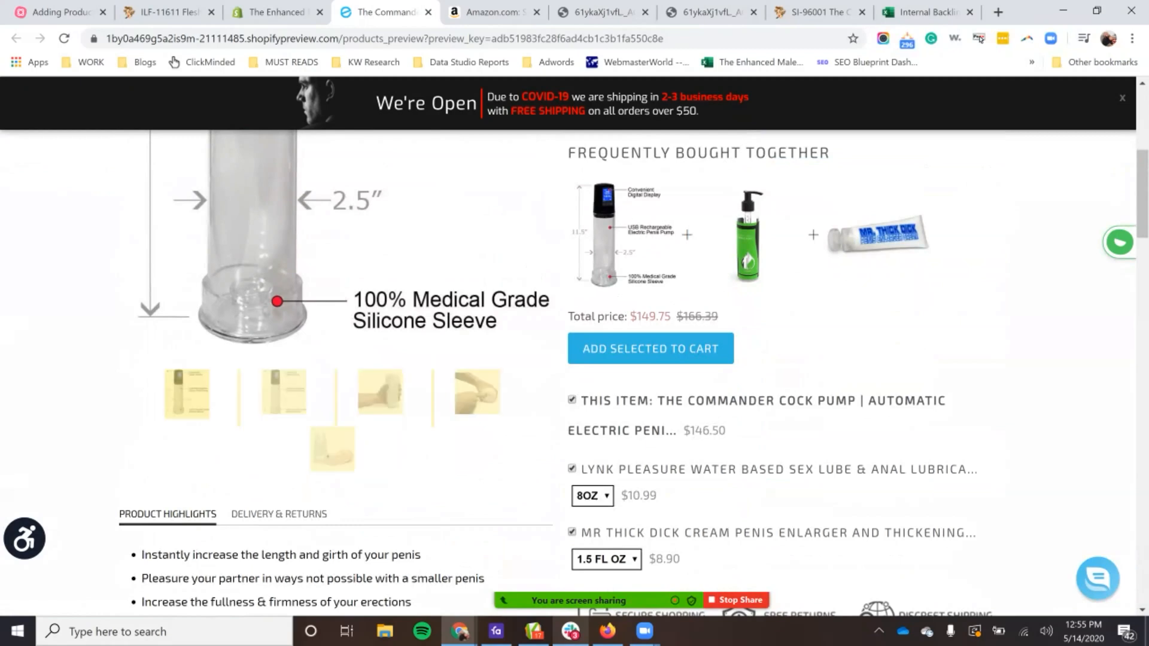
Step: Return to the product's Shopify edit page and compare the first two labelled pump images in the Media section
{"action": "left_click", "coordinate": [276, 12]}
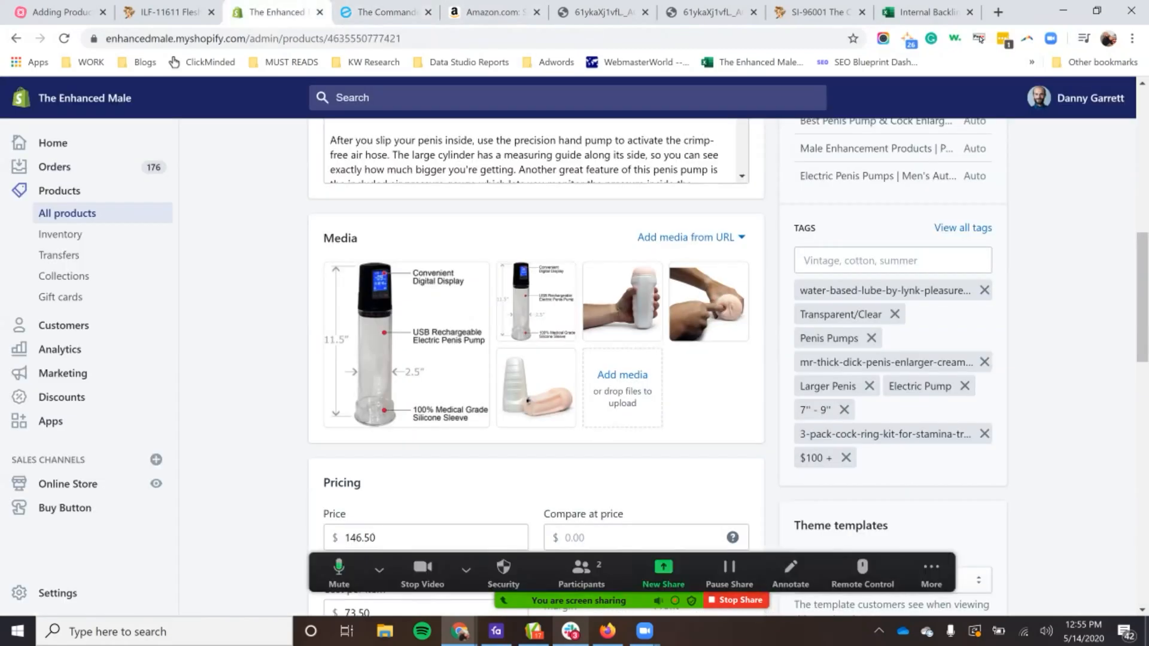
{"action": "left_click", "coordinate": [407, 346]}
{"action": "key", "text": "Escape"}
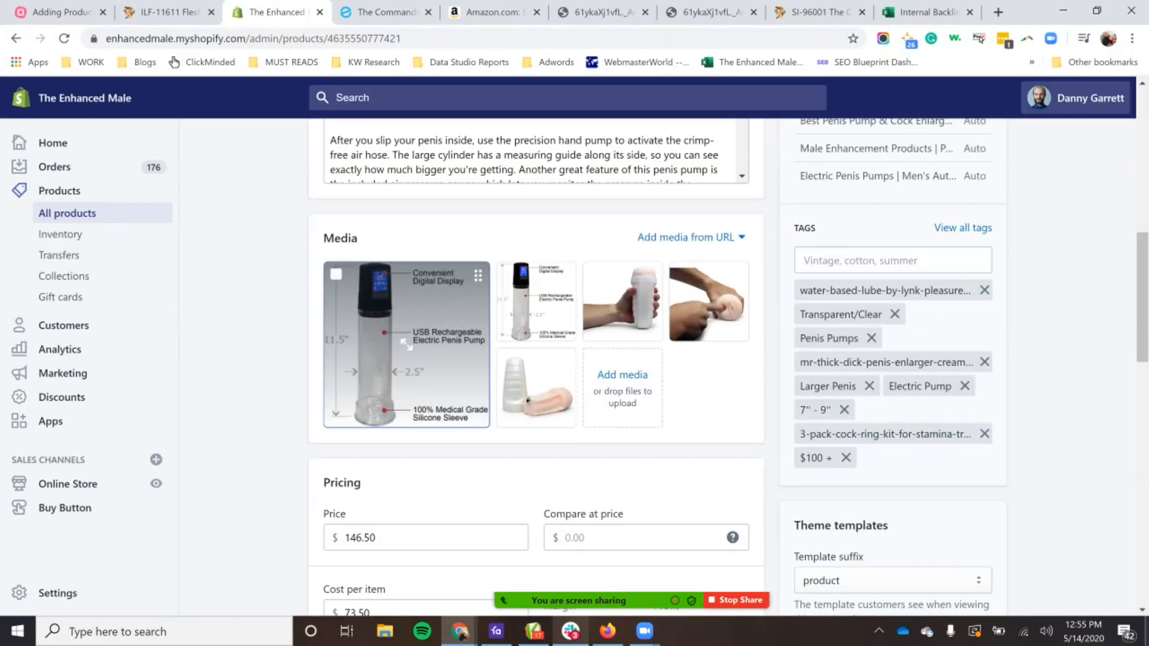
{"action": "left_click", "coordinate": [535, 300]}
{"action": "key", "text": "Escape"}
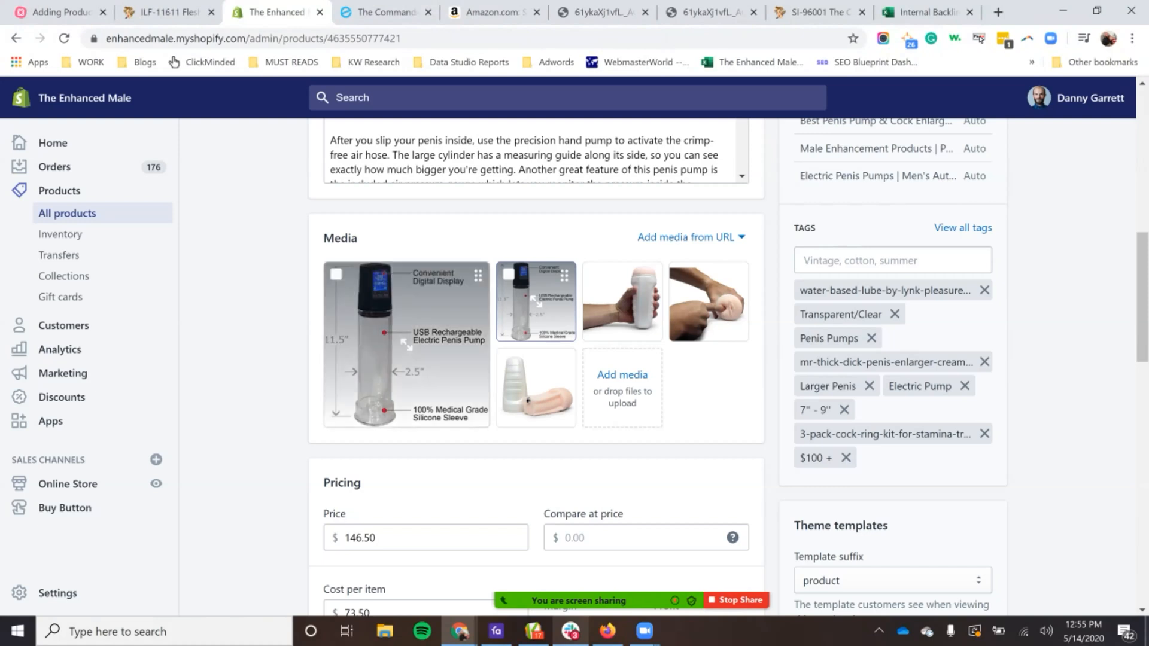
{"action": "left_click", "coordinate": [407, 345]}
{"action": "key", "text": "Escape"}
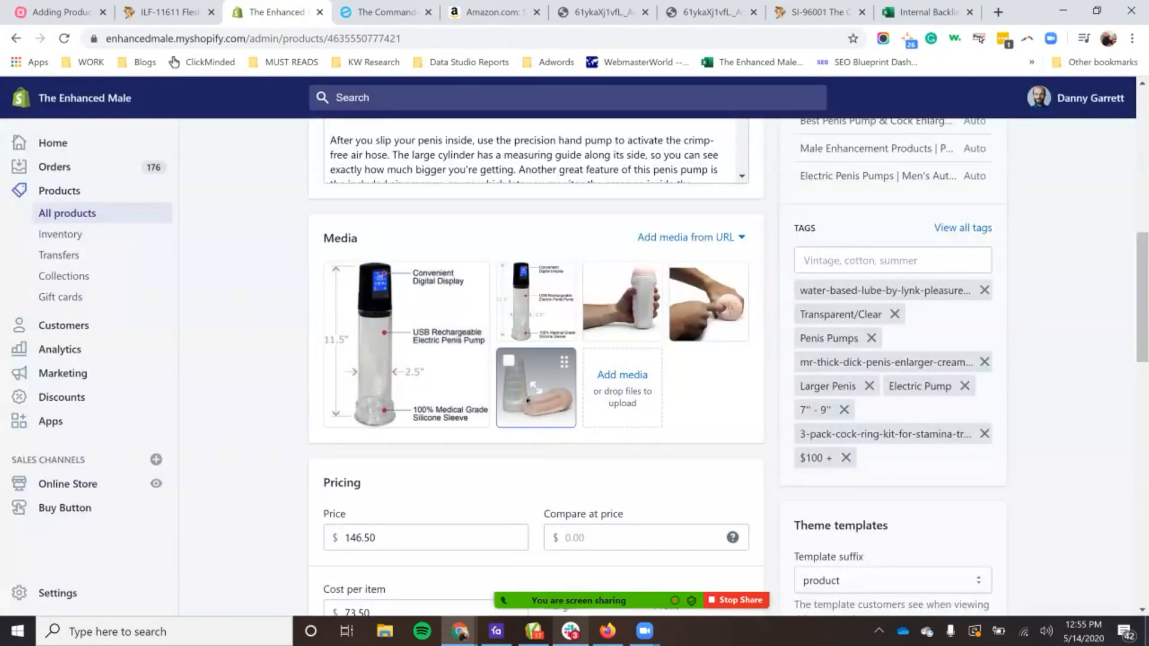
Step: Try to delete the fifth media image, IMG_5741.jpg, and check the second labelled pump image
{"action": "left_click", "coordinate": [536, 388]}
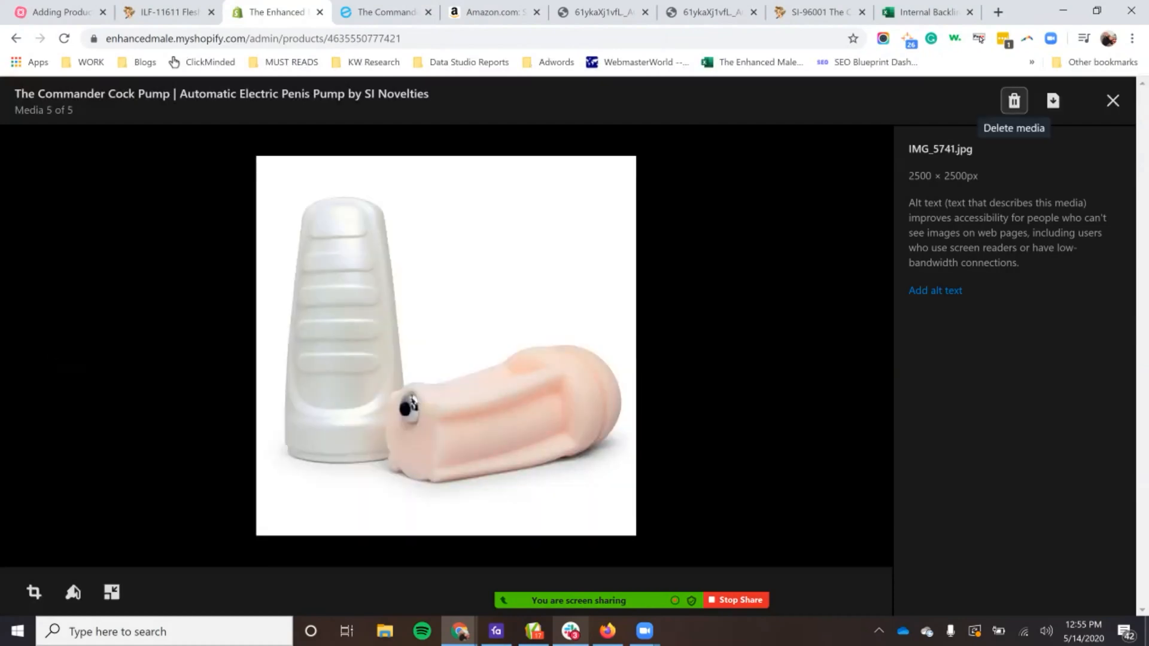
{"action": "left_click", "coordinate": [1015, 101]}
{"action": "left_click", "coordinate": [744, 396]}
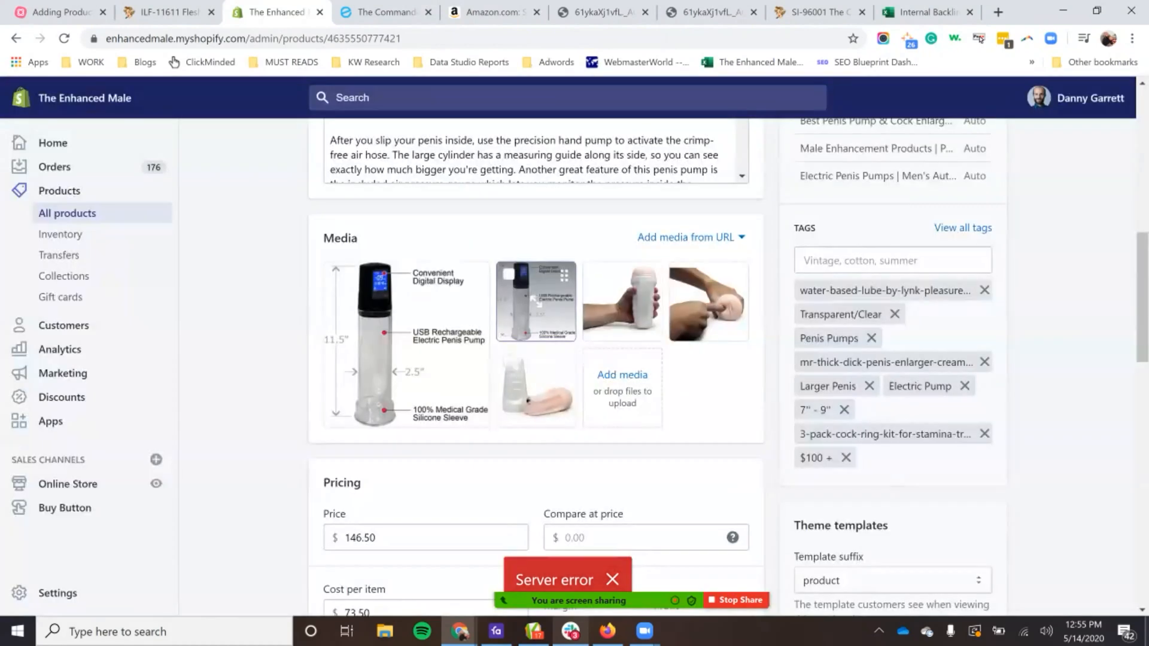
{"action": "left_click", "coordinate": [532, 300]}
{"action": "left_click", "coordinate": [1112, 101]}
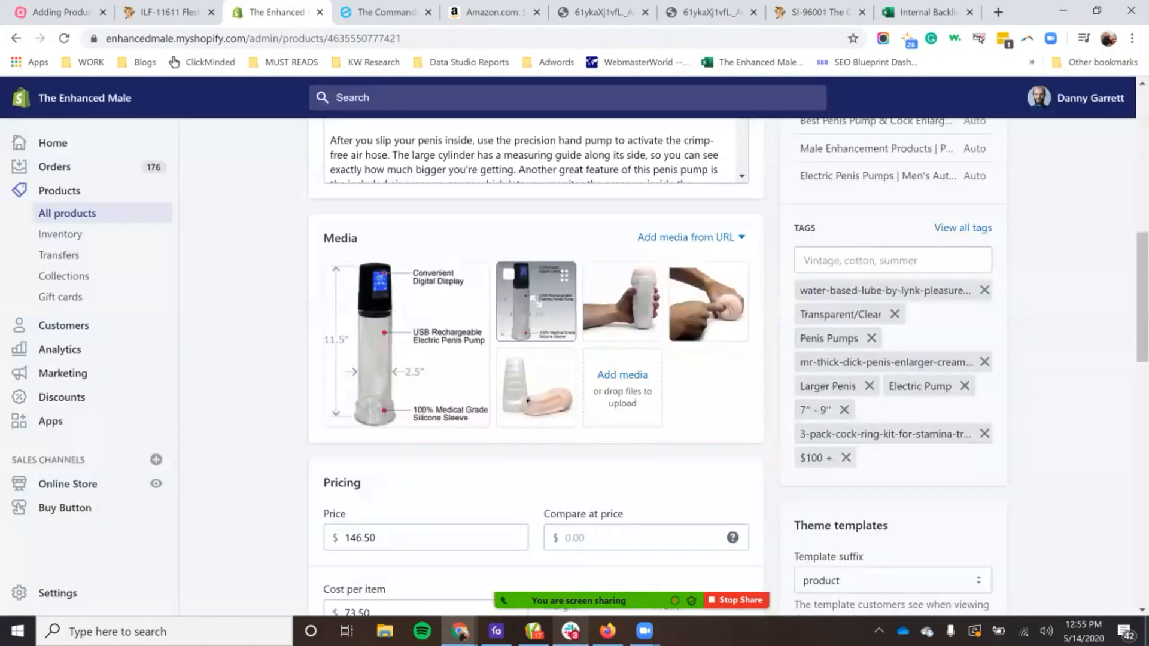
Step: Reload the product page and delete the duplicate labelled pump image and the photo of a hand holding the sleeve
{"action": "left_click", "coordinate": [64, 39]}
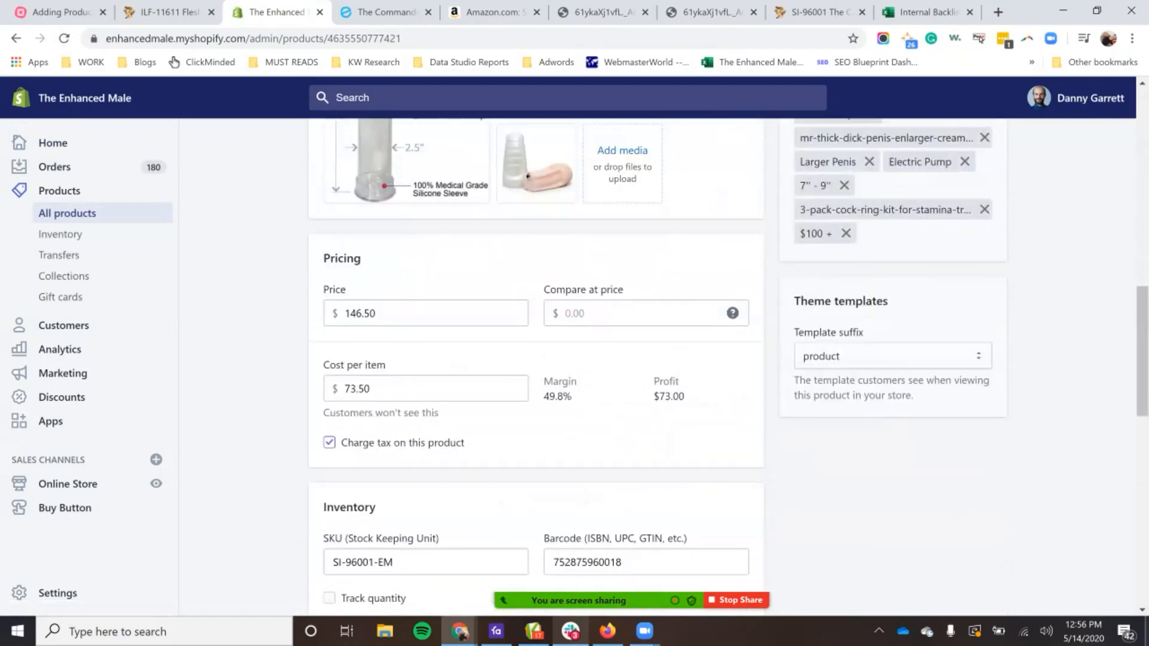
{"action": "left_click", "coordinate": [535, 376]}
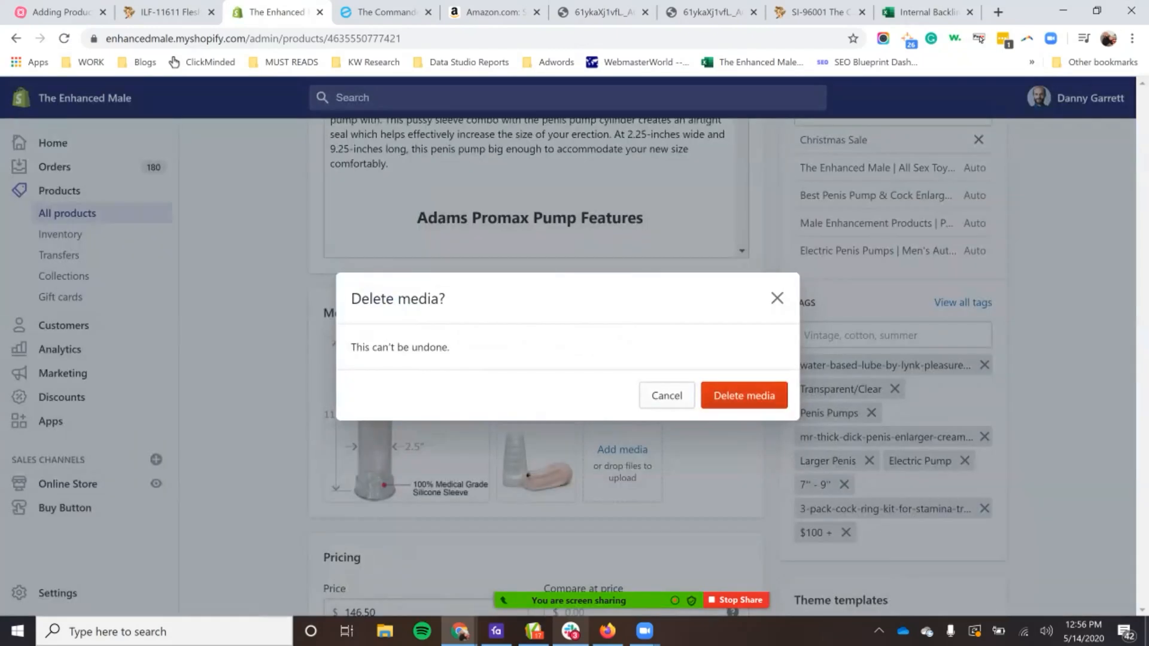
{"action": "left_click", "coordinate": [744, 395]}
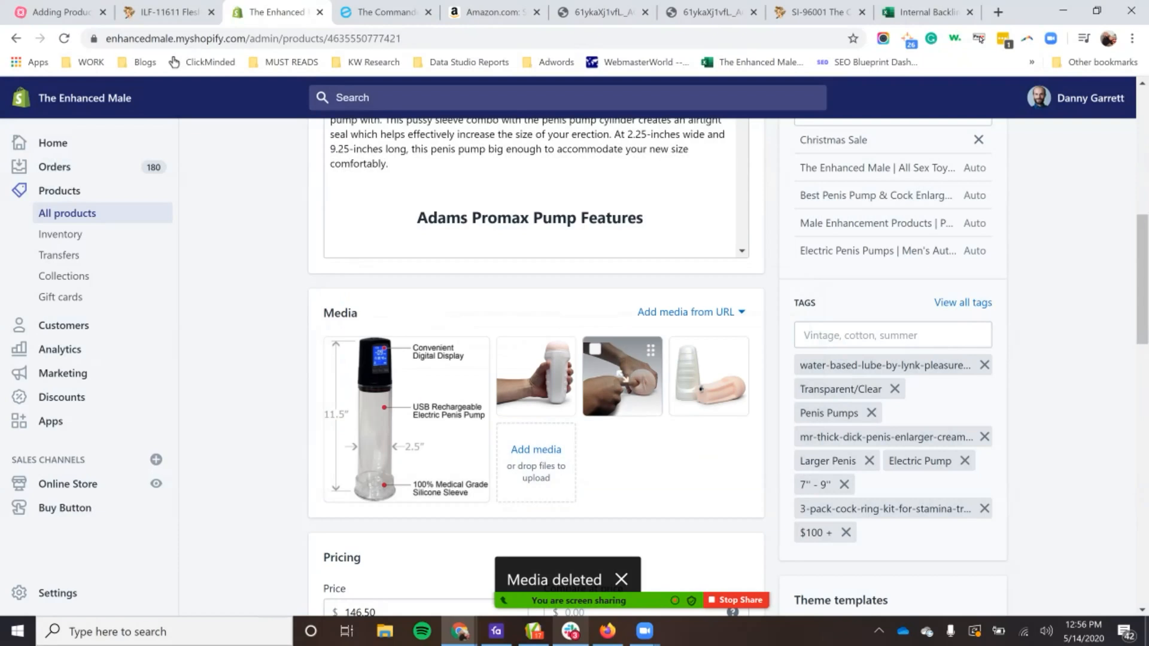
{"action": "left_click", "coordinate": [535, 377]}
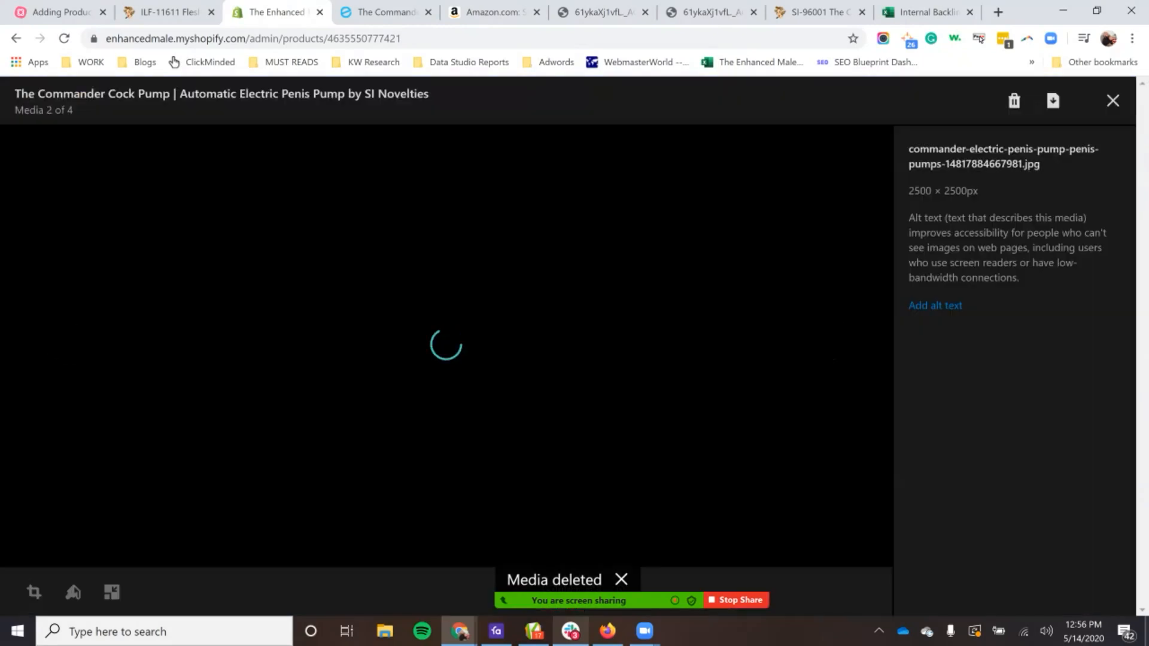
{"action": "left_click", "coordinate": [1014, 101]}
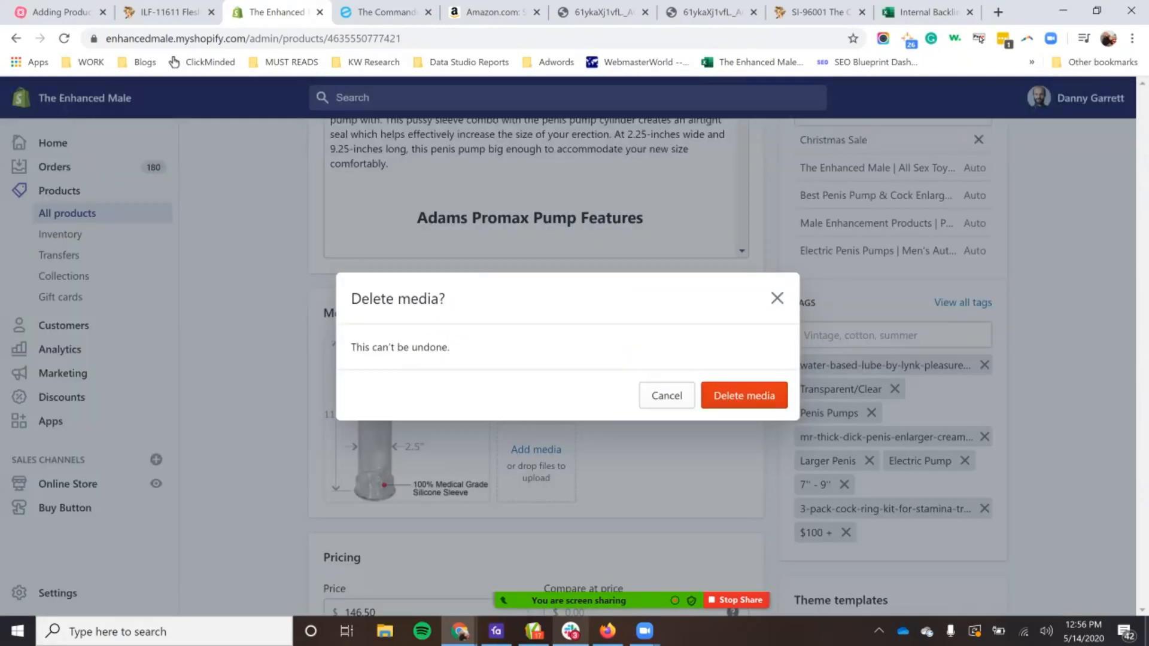
{"action": "left_click", "coordinate": [744, 395]}
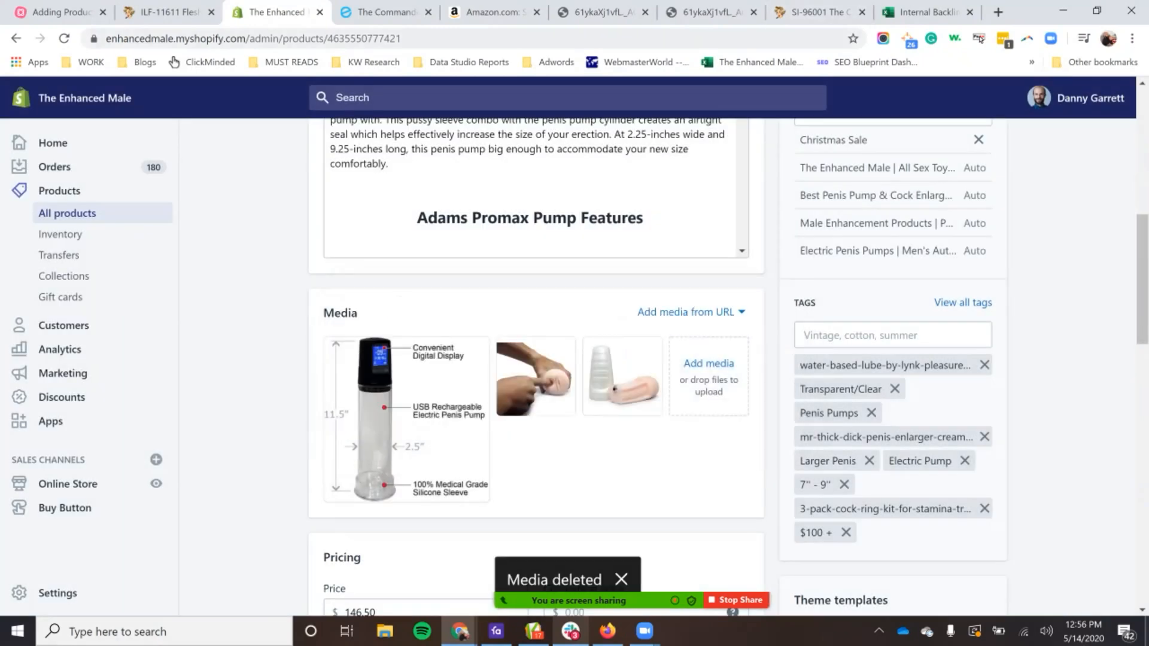
Step: Open pinkcherry.com in a new tab, search for "commander" and look through the product results
{"action": "key", "text": "ctrl+t"}
{"action": "type", "text": "pink"}
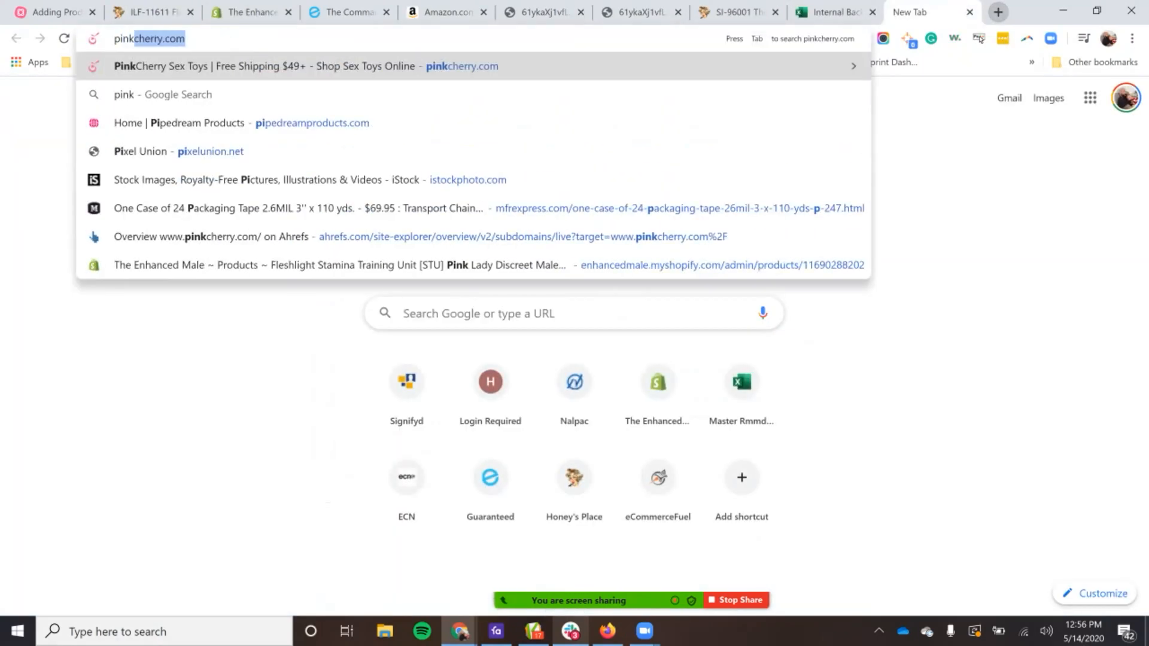
{"action": "key", "text": "Return"}
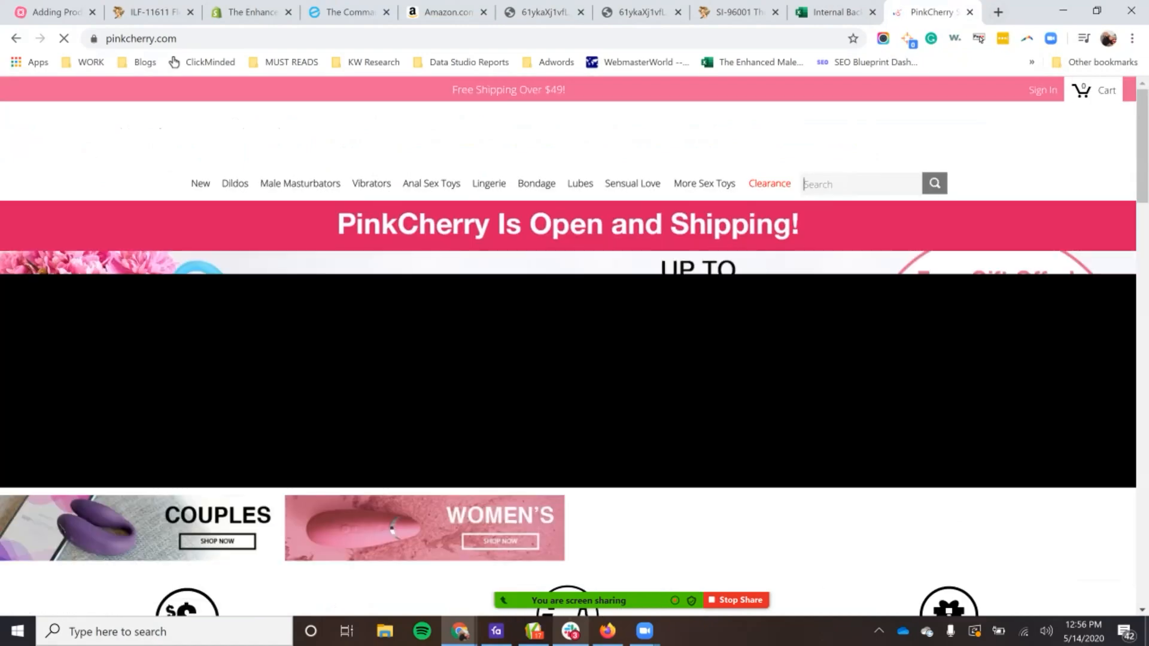
{"action": "type", "text": "comma"}
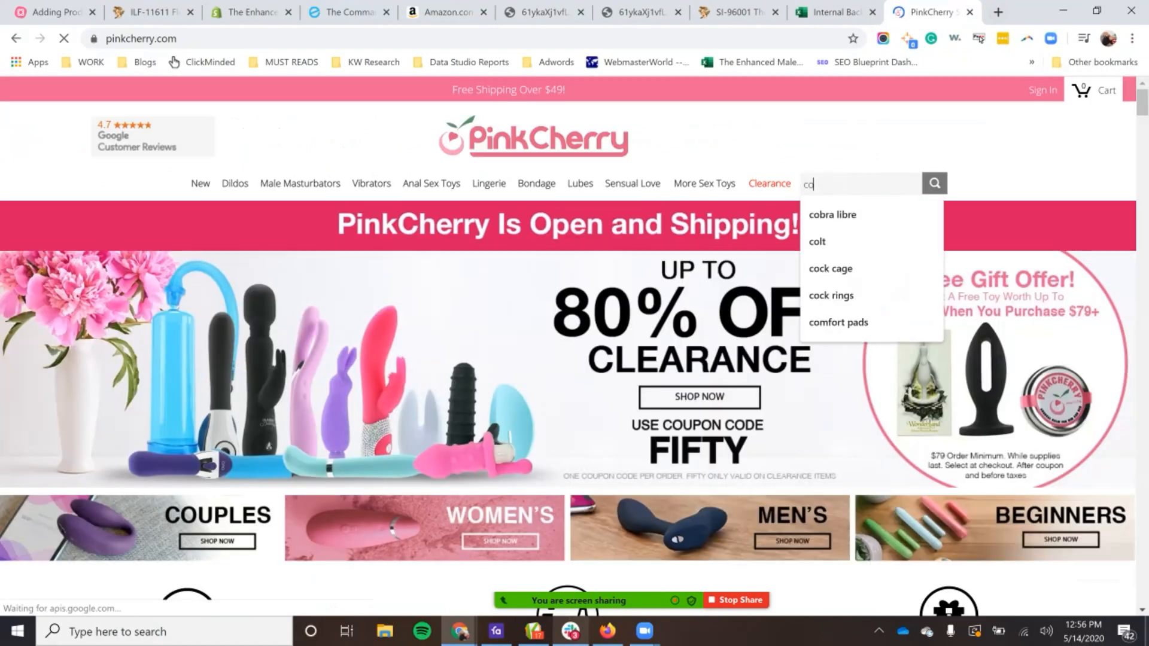
{"action": "key", "text": "BackSpace"}
{"action": "key", "text": "BackSpace"}
{"action": "type", "text": "a"}
{"action": "key", "text": "Return"}
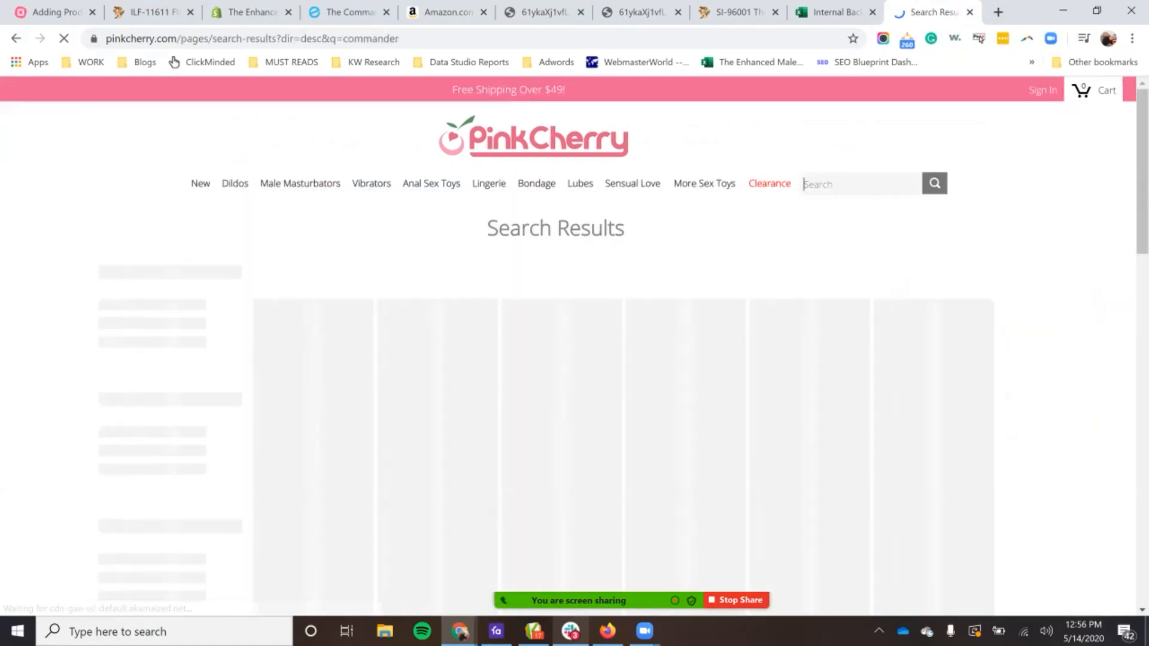
{"action": "scroll", "coordinate": [859, 269], "scroll_direction": "down", "scroll_amount": 3}
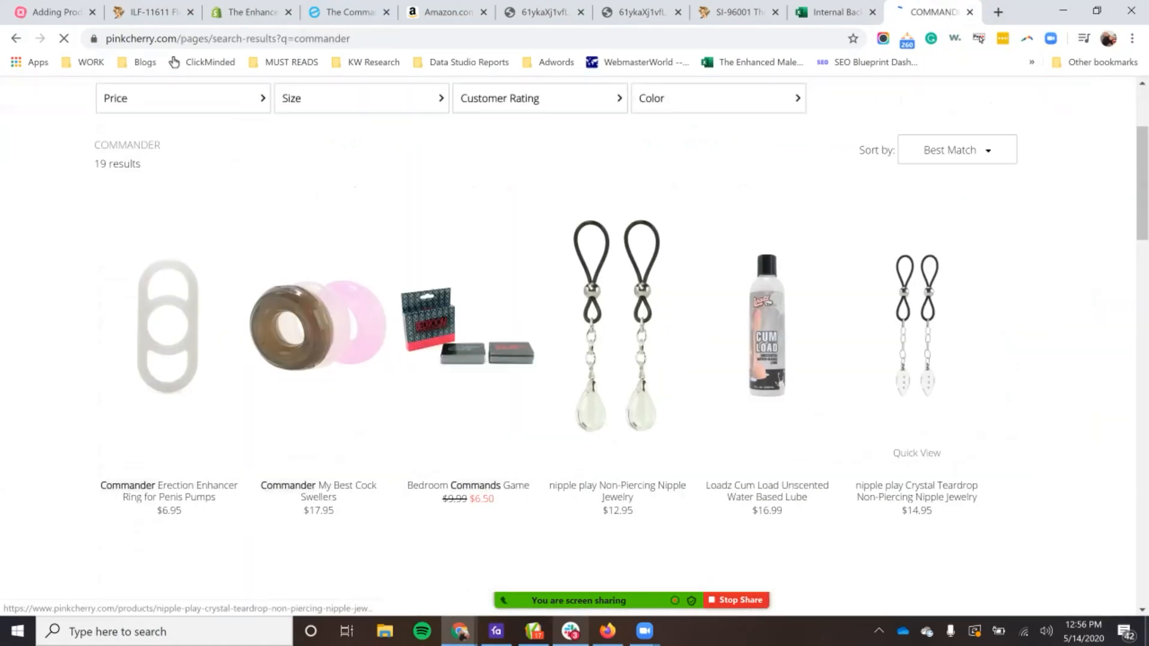
{"action": "scroll", "coordinate": [917, 359], "scroll_direction": "down", "scroll_amount": 10}
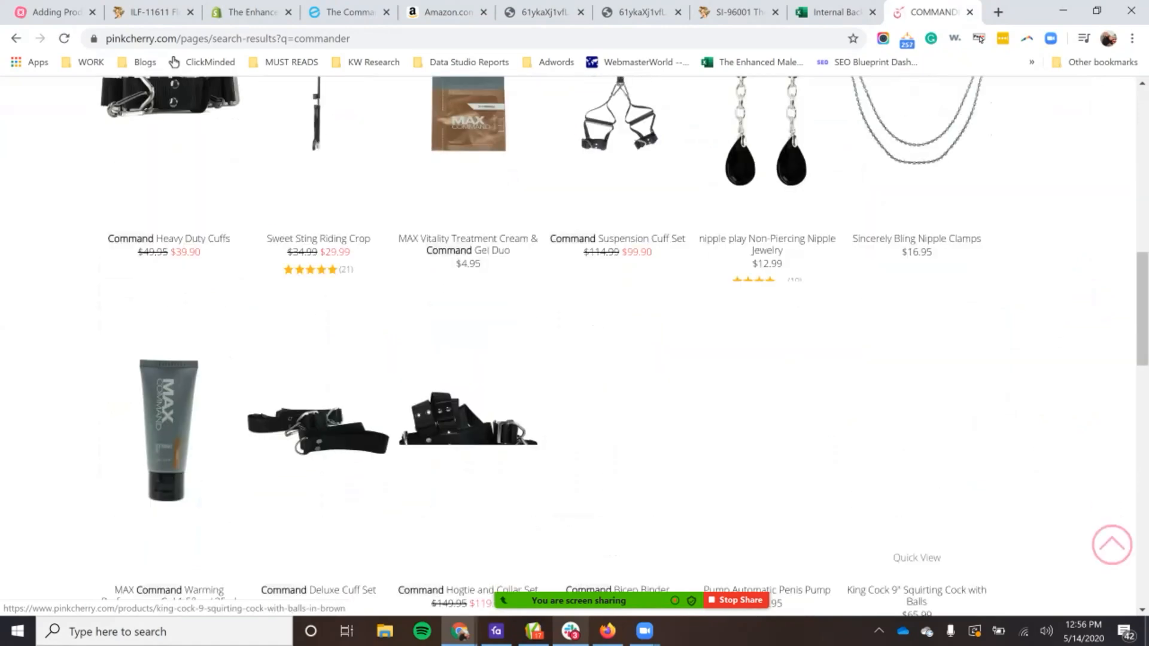
{"action": "scroll", "coordinate": [916, 419], "scroll_direction": "up", "scroll_amount": 13}
Step: Search PinkCherry for "commander pump" and look through the product results
{"action": "left_click", "coordinate": [804, 184]}
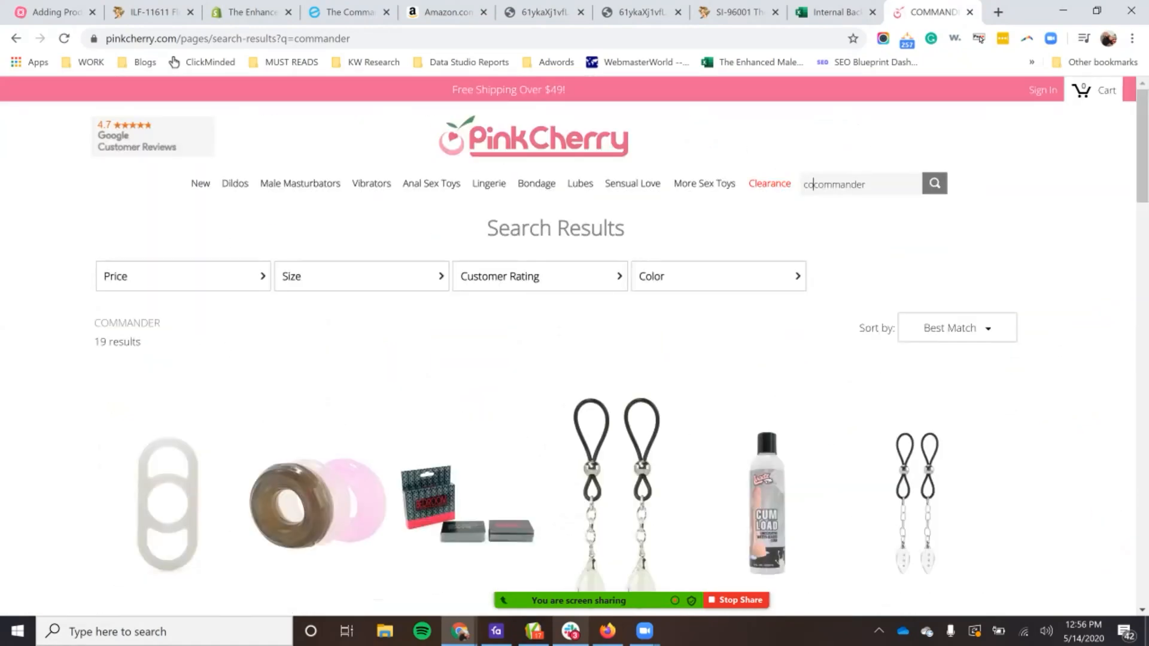
{"action": "key", "text": "ctrl+a"}
{"action": "type", "text": "co"}
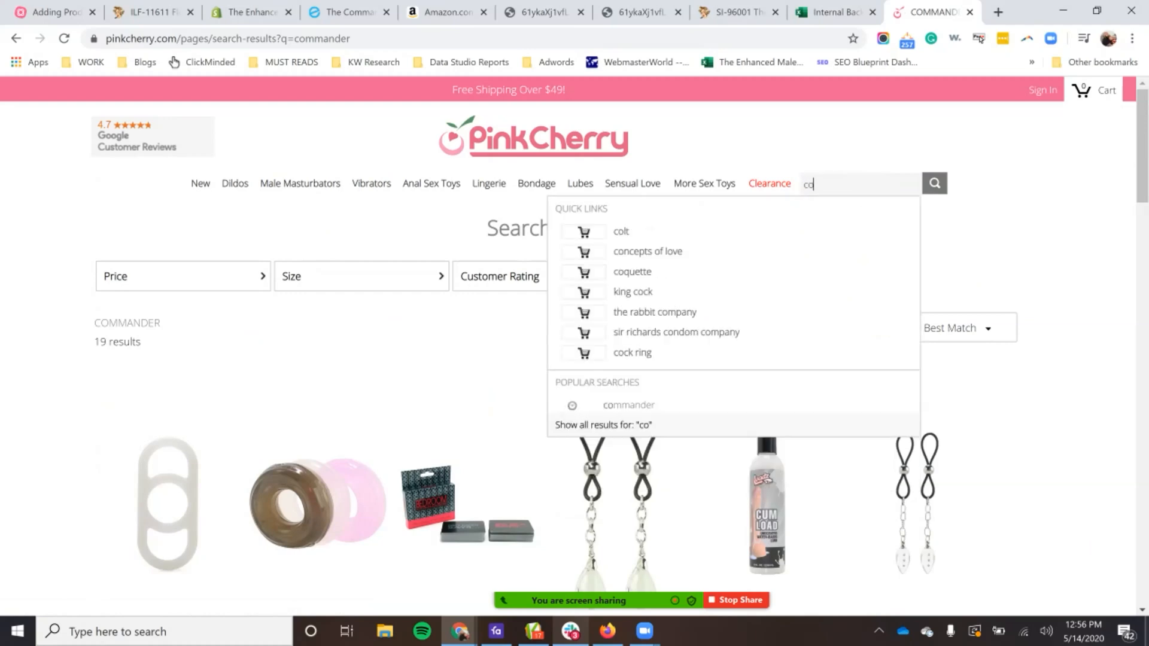
{"action": "type", "text": "mmander pump"}
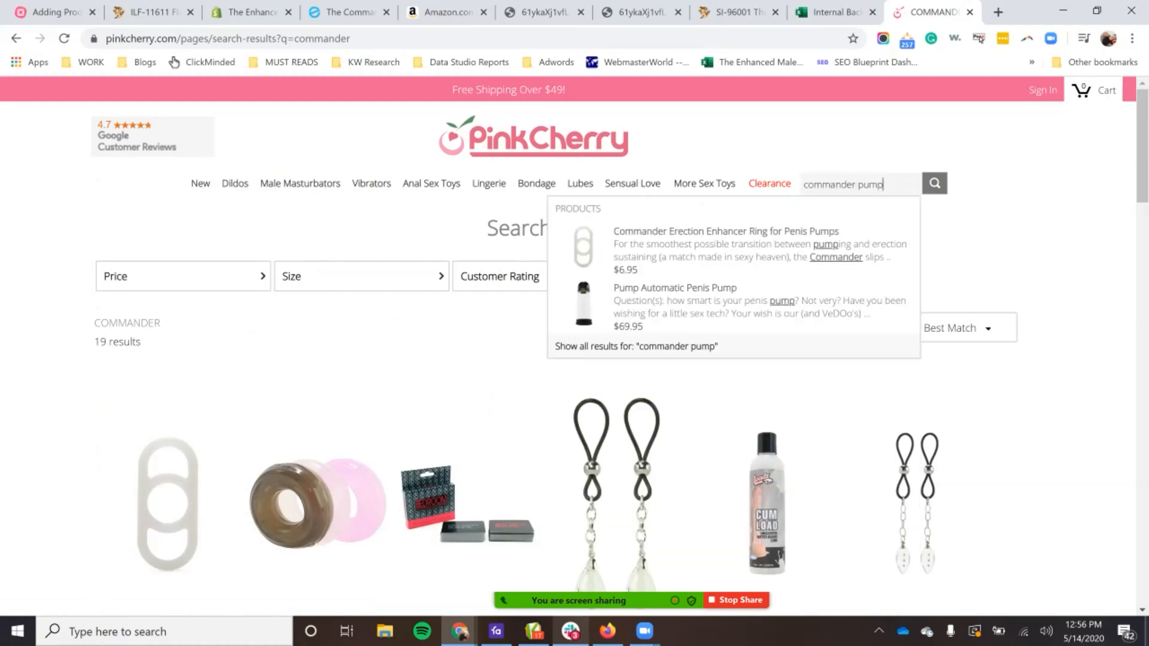
{"action": "key", "text": "Return"}
{"action": "scroll", "coordinate": [916, 359], "scroll_direction": "down", "scroll_amount": 10}
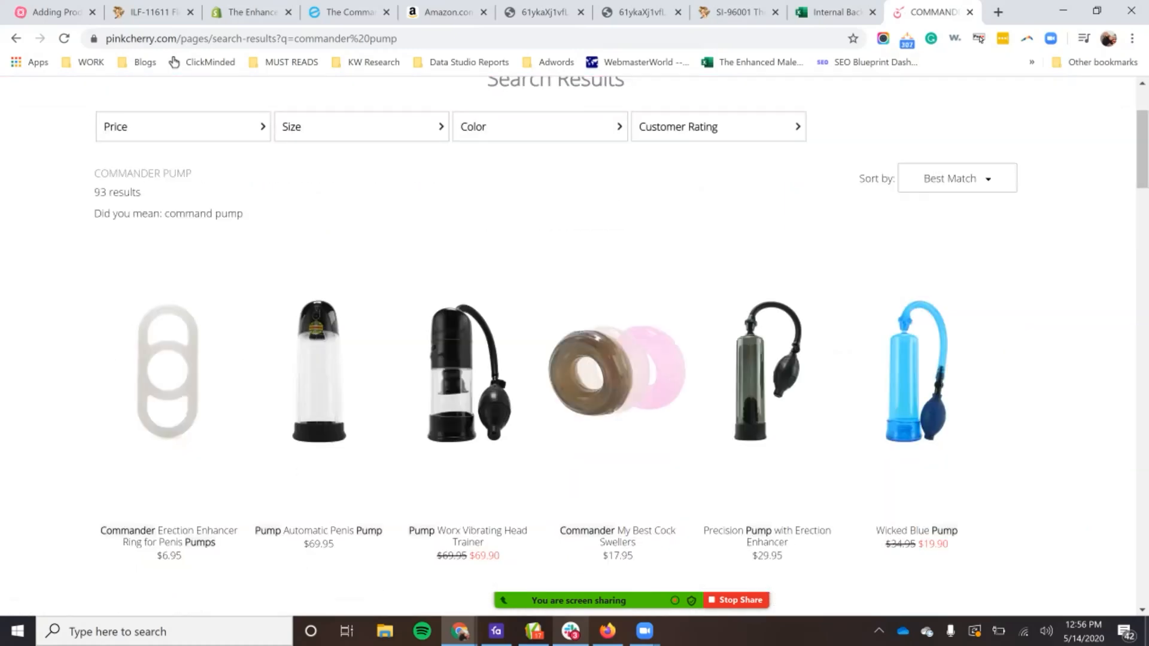
{"action": "scroll", "coordinate": [916, 360], "scroll_direction": "down", "scroll_amount": 6}
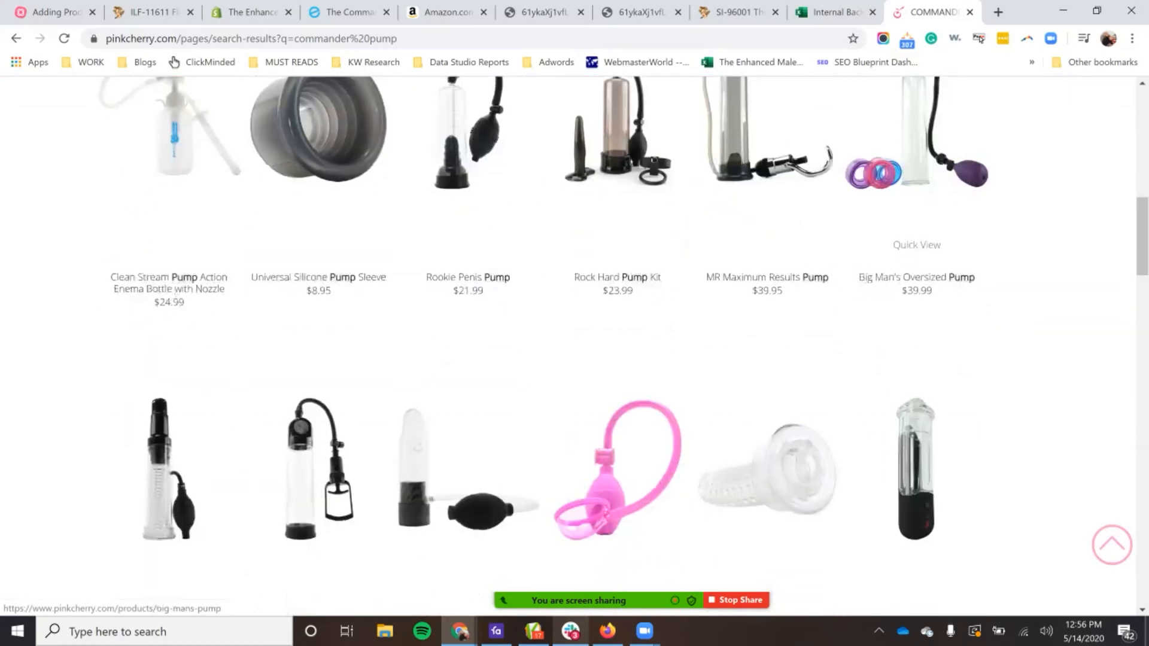
{"action": "scroll", "coordinate": [916, 359], "scroll_direction": "down", "scroll_amount": 5}
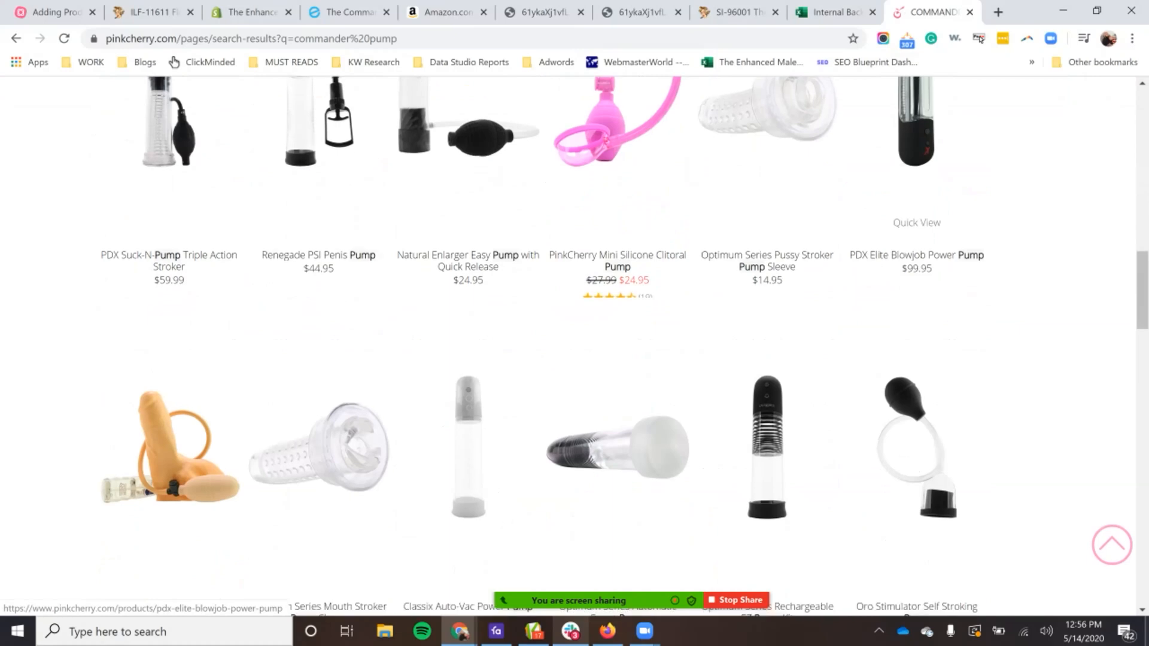
{"action": "scroll", "coordinate": [917, 359], "scroll_direction": "down", "scroll_amount": 6}
{"action": "scroll", "coordinate": [772, 353], "scroll_direction": "up", "scroll_amount": 20}
Step: Close the two leftover full-size Amazon image tabs and return to the Amazon listing for the Commander Pump
{"action": "key", "text": "ctrl+shift+Tab"}
{"action": "key", "text": "ctrl+shift+Tab"}
{"action": "key", "text": "ctrl+shift+Tab"}
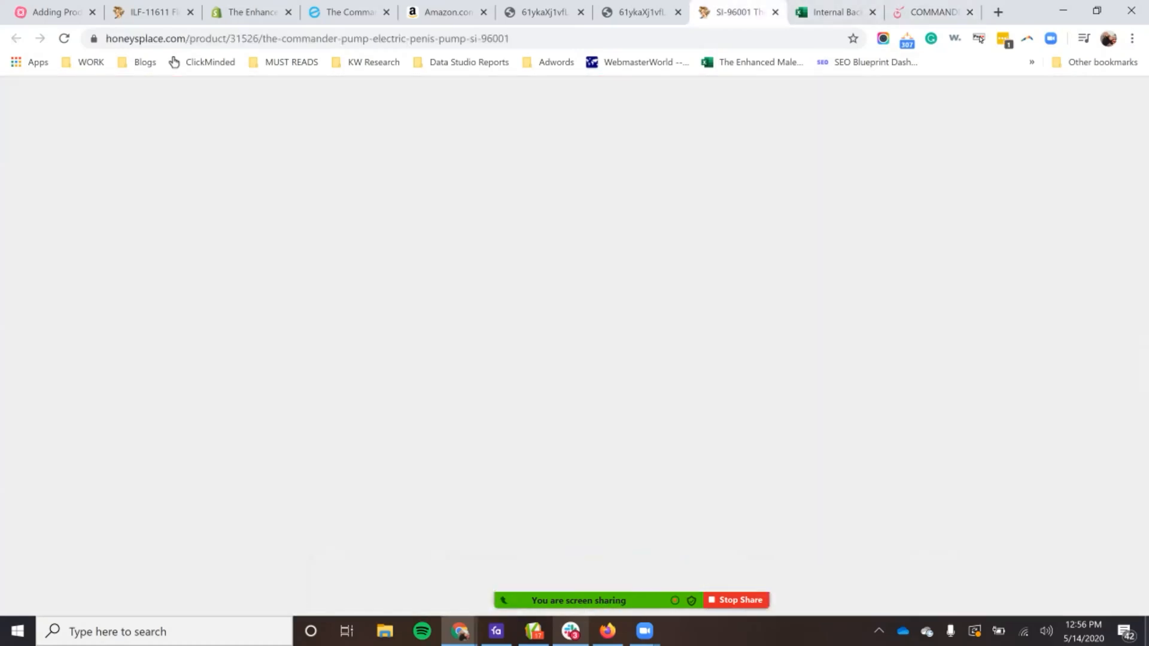
{"action": "key", "text": "ctrl+w"}
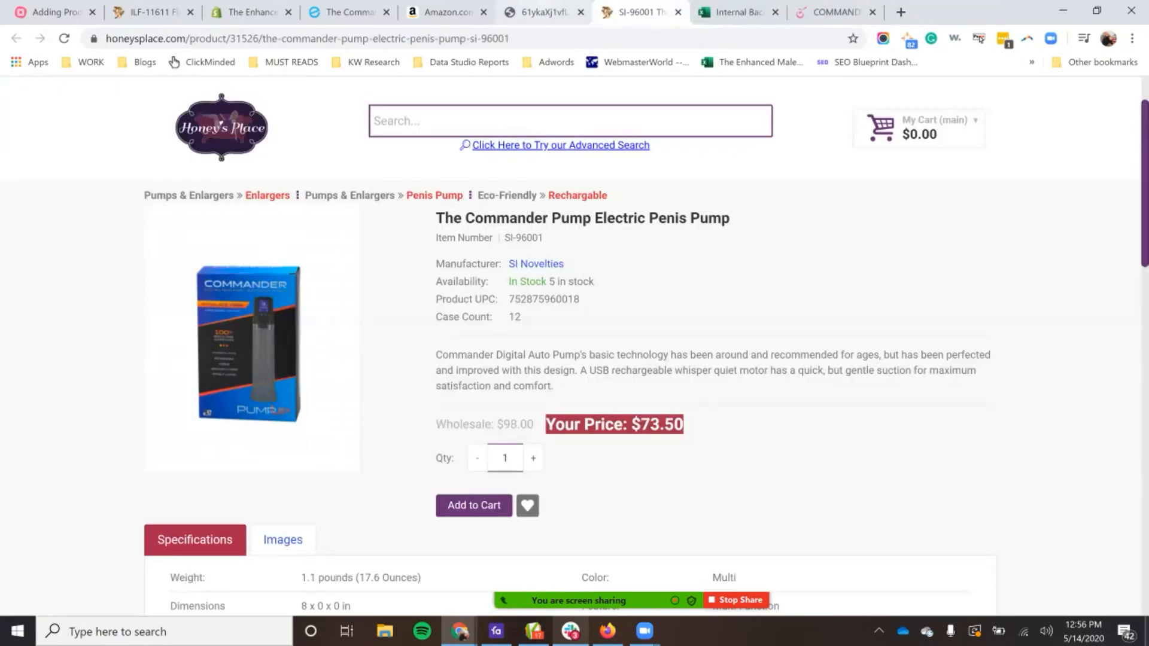
{"action": "key", "text": "ctrl+shift+Tab"}
{"action": "key", "text": "ctrl+w"}
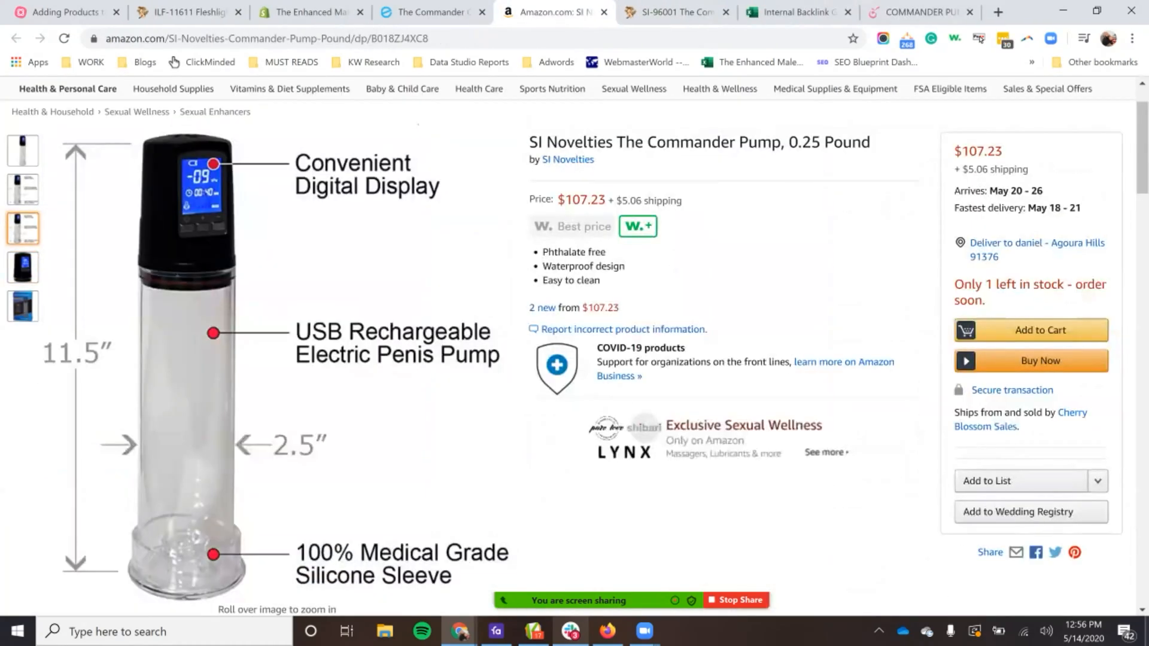
Step: Enlarge the first unlabelled pump photo in the Amazon gallery and open the image in a new tab
{"action": "mouse_move", "coordinate": [22, 150]}
{"action": "right_click", "coordinate": [314, 324]}
{"action": "left_click", "coordinate": [294, 368]}
{"action": "right_click", "coordinate": [280, 368]}
{"action": "left_click", "coordinate": [280, 368]}
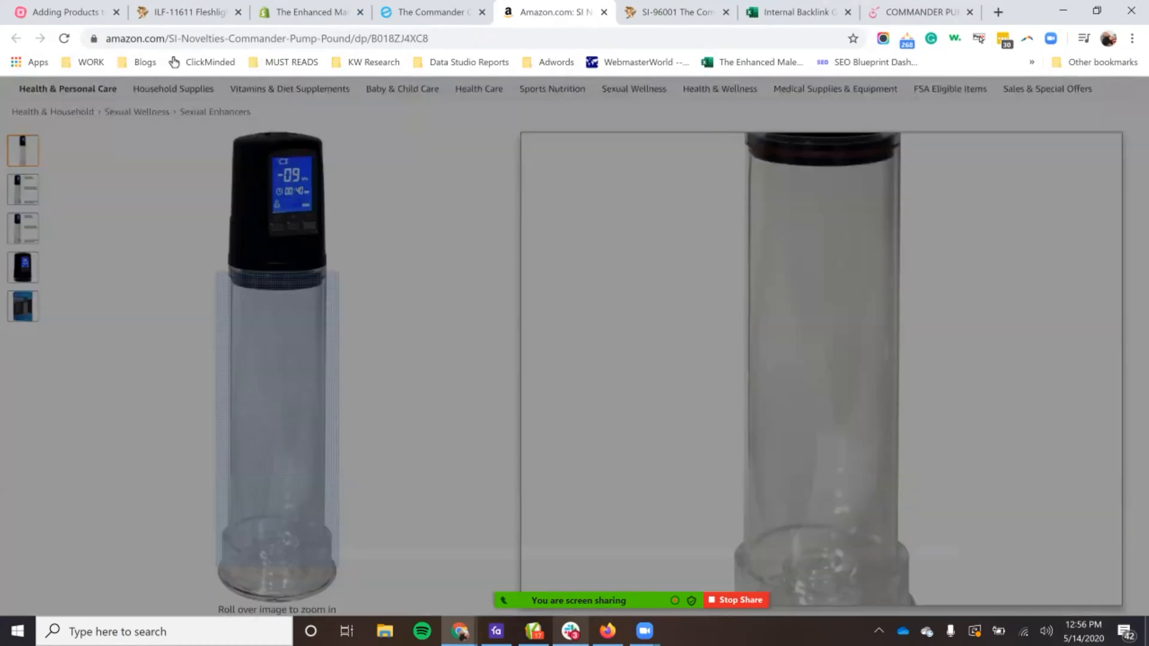
{"action": "right_click", "coordinate": [428, 301]}
{"action": "left_click", "coordinate": [498, 312]}
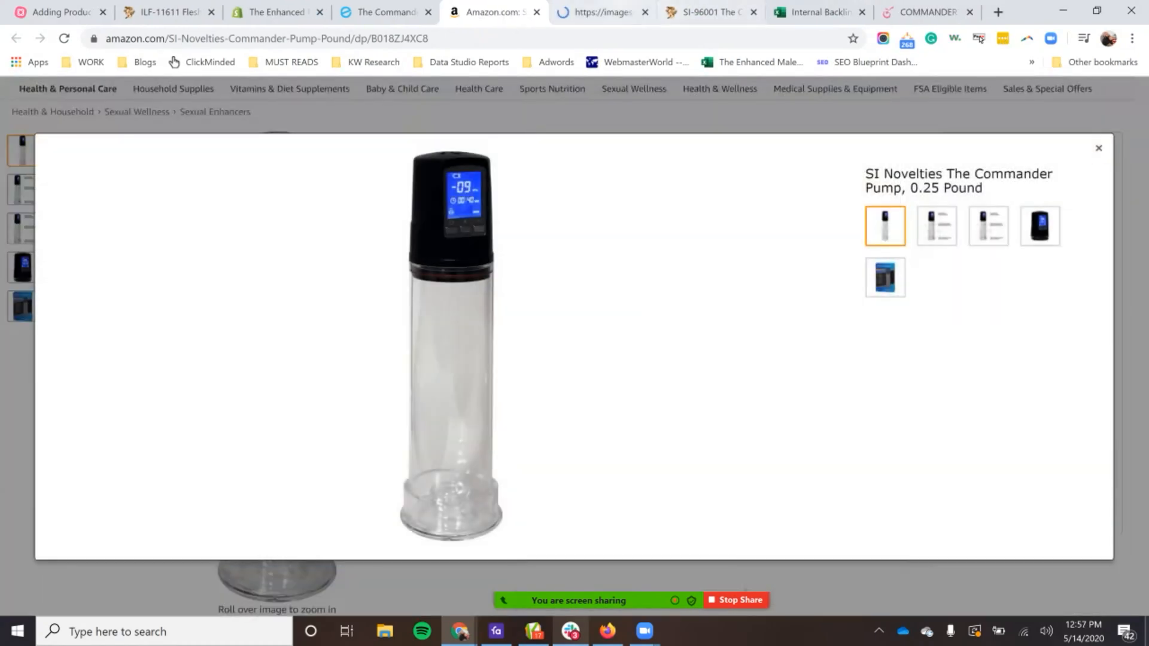
Step: Inspect the full-size unlabelled pump photo from end to end and close its tab
{"action": "left_click", "coordinate": [601, 12]}
{"action": "scroll", "coordinate": [568, 335], "scroll_direction": "down", "scroll_amount": 2}
{"action": "scroll", "coordinate": [569, 347], "scroll_direction": "up", "scroll_amount": 1}
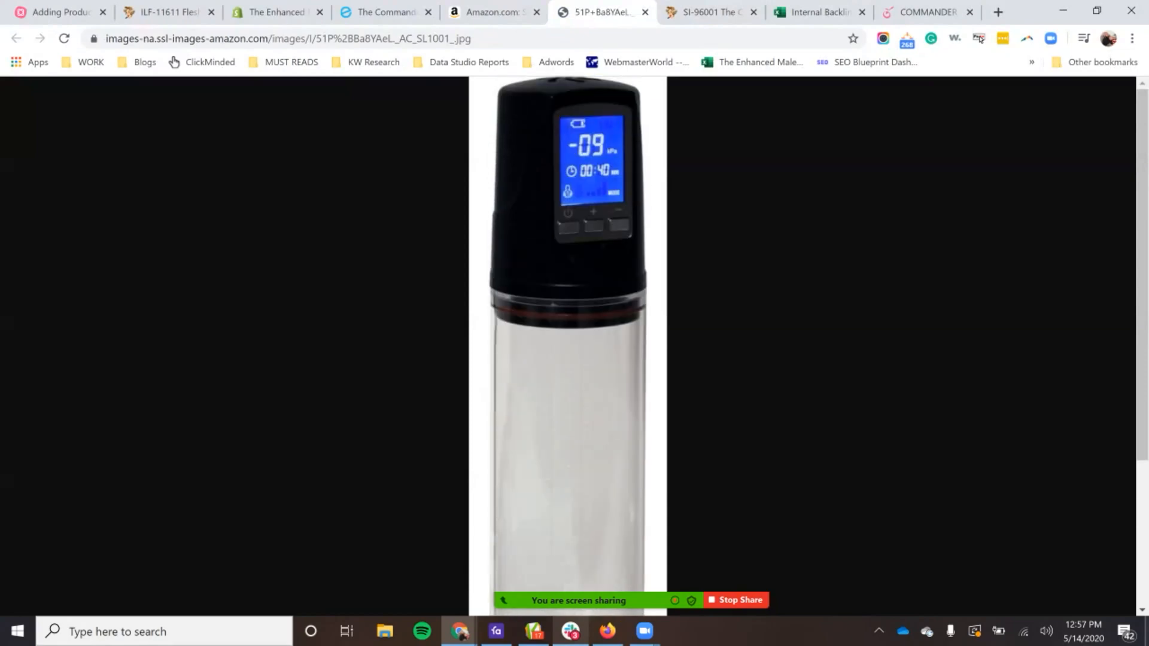
{"action": "scroll", "coordinate": [569, 347], "scroll_direction": "down", "scroll_amount": 3}
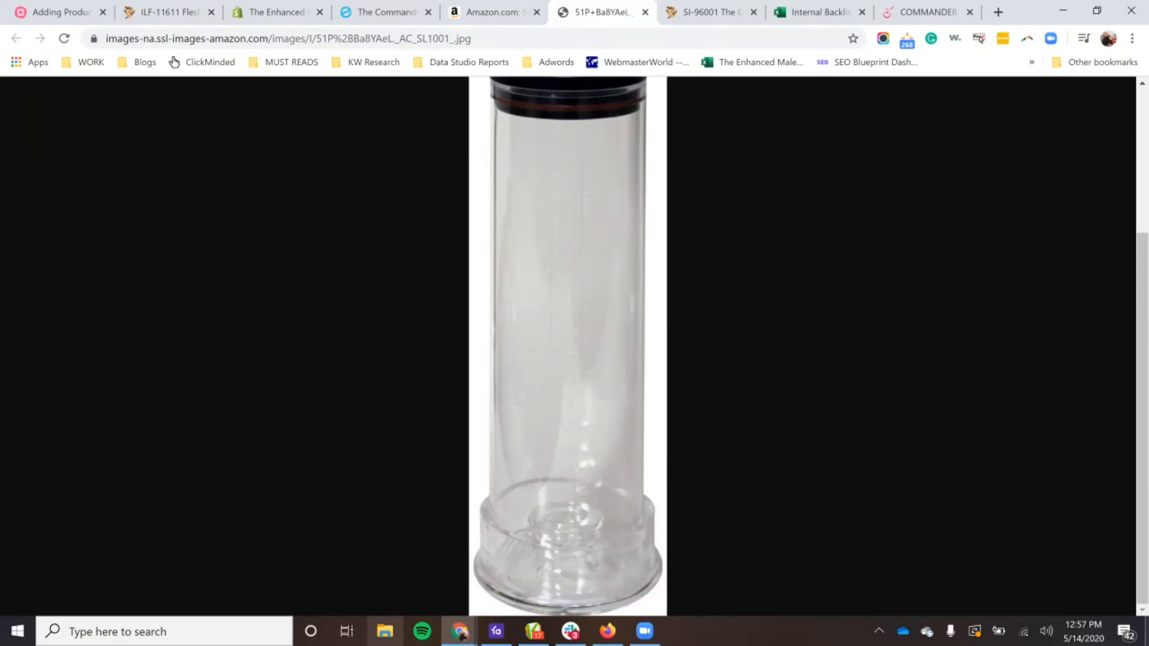
{"action": "left_click", "coordinate": [644, 12]}
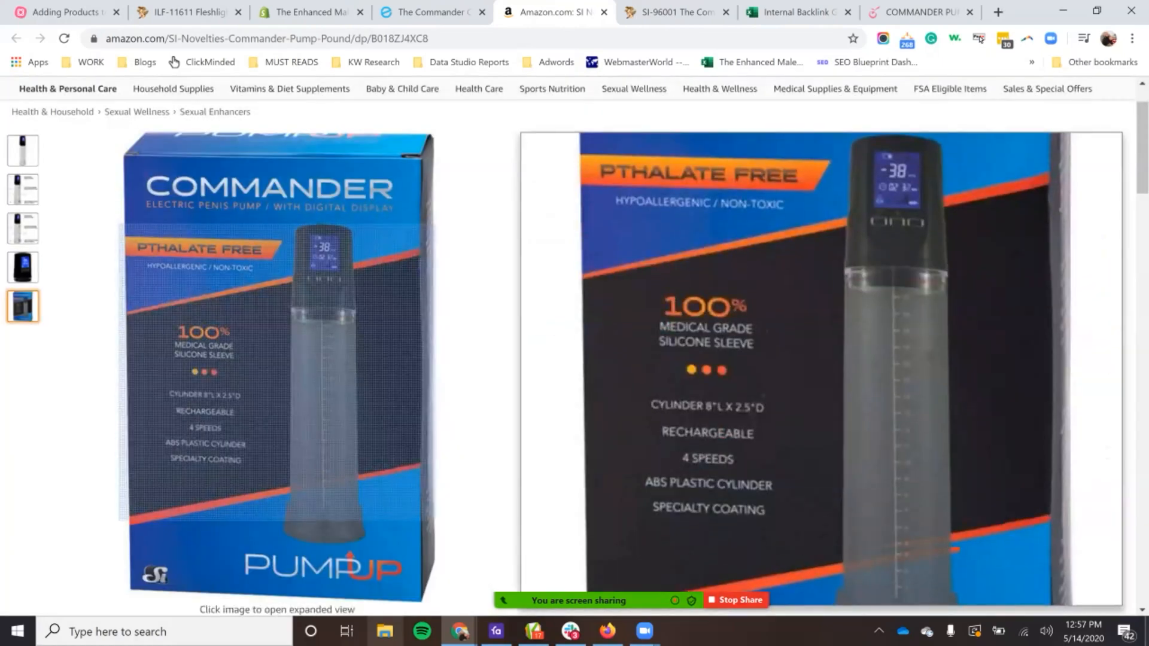
Step: Review the other Amazon gallery images, including the packaging and labelled dimension photos
{"action": "scroll", "coordinate": [276, 281], "scroll_direction": "down", "scroll_amount": 4}
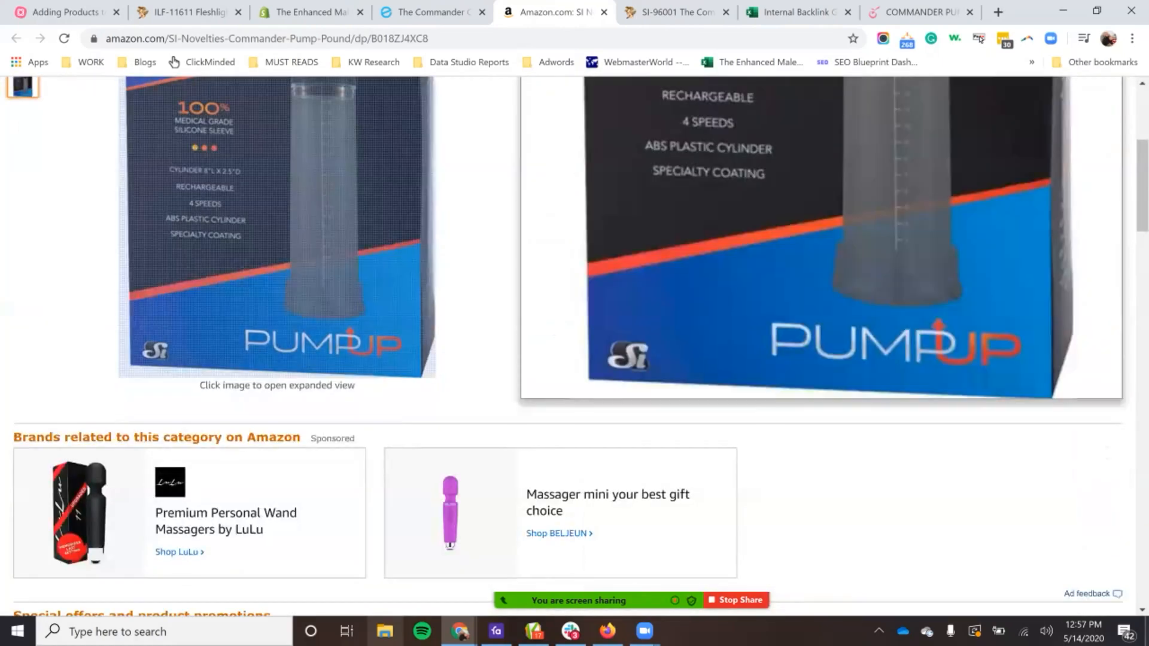
{"action": "scroll", "coordinate": [277, 281], "scroll_direction": "up", "scroll_amount": 1}
{"action": "scroll", "coordinate": [276, 281], "scroll_direction": "up", "scroll_amount": 1}
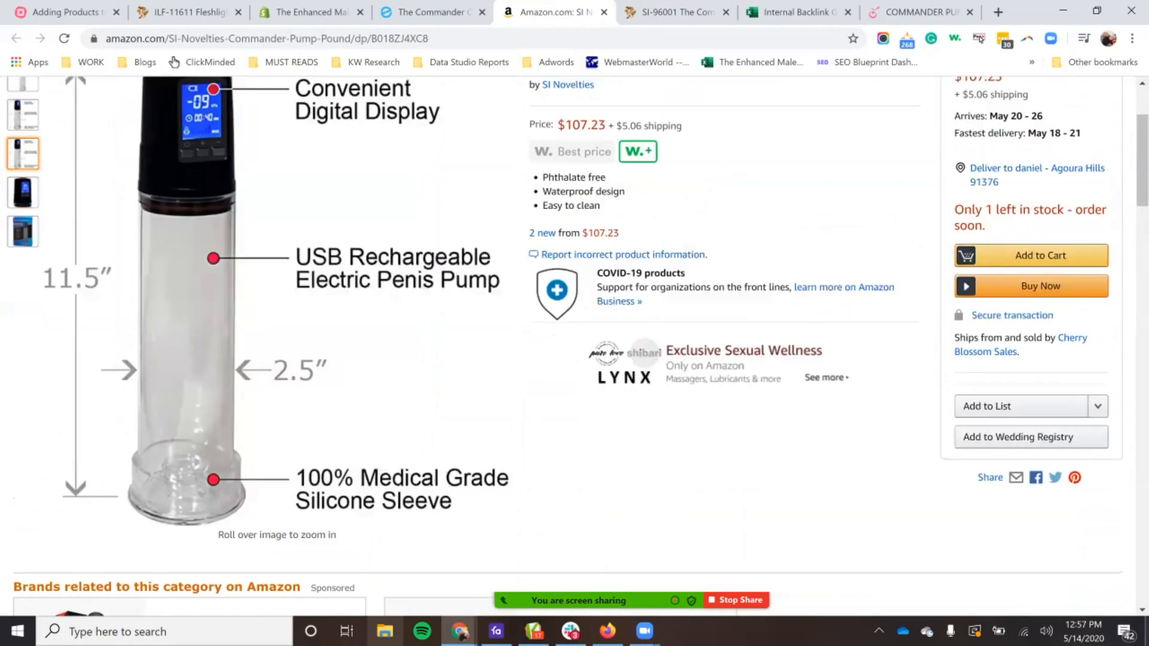
{"action": "scroll", "coordinate": [23, 228], "scroll_direction": "up", "scroll_amount": 1}
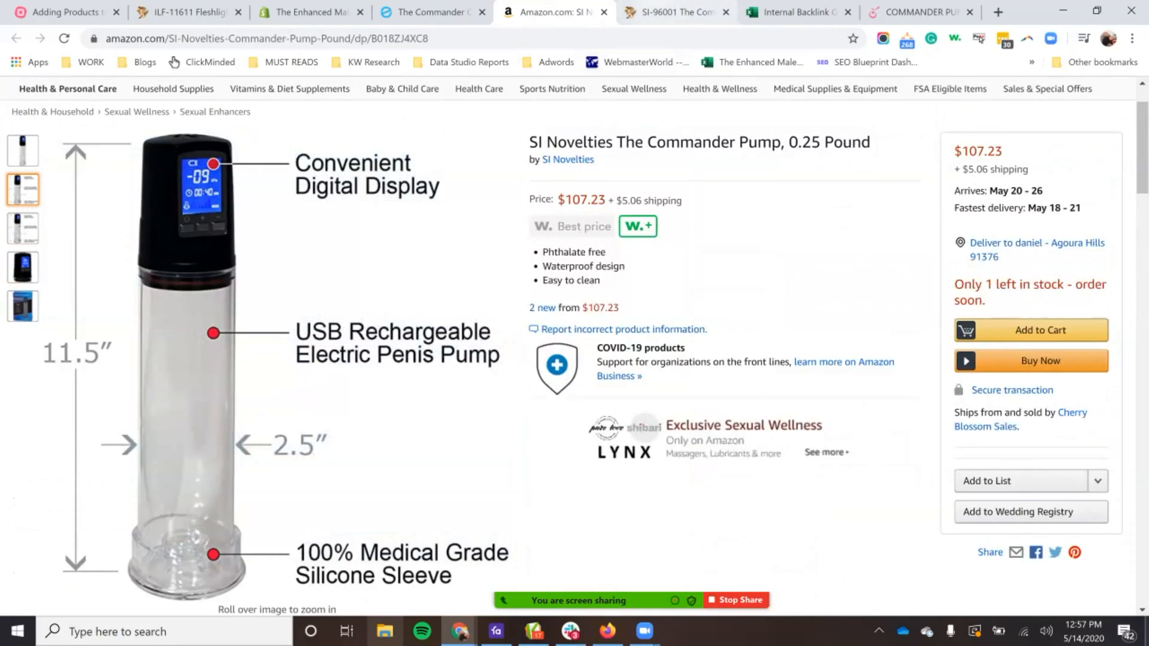
Step: Return to the Honey's Place page for the Commander Pump and check its specifications and list of image links
{"action": "left_click", "coordinate": [670, 12]}
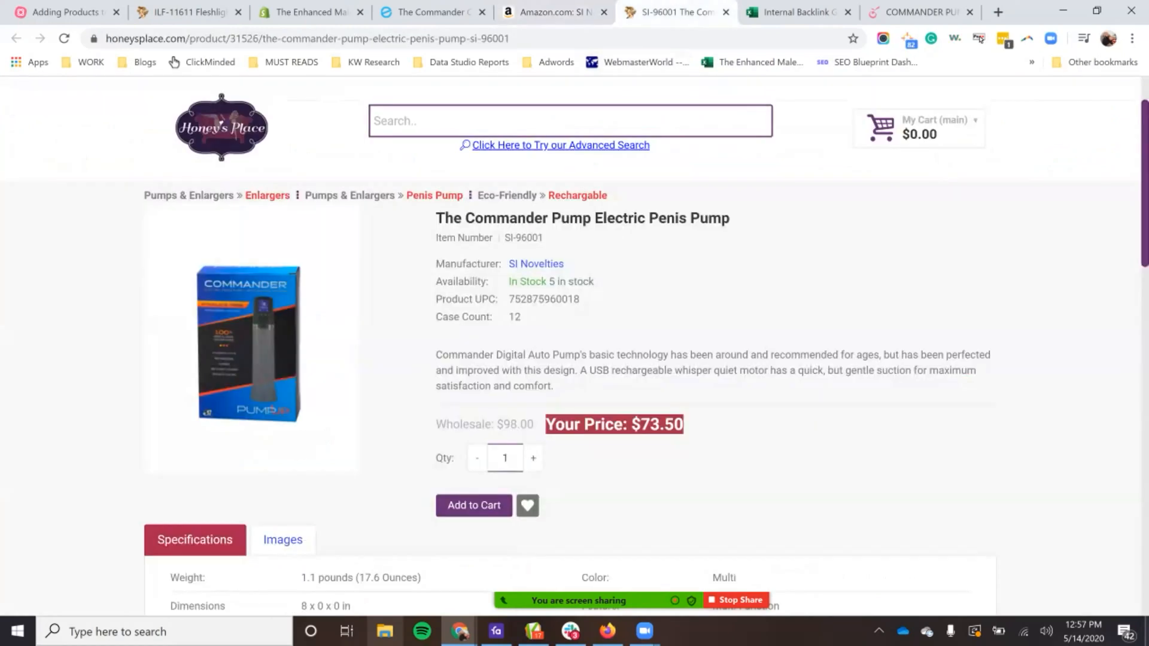
{"action": "scroll", "coordinate": [575, 359], "scroll_direction": "down", "scroll_amount": 4}
{"action": "scroll", "coordinate": [575, 359], "scroll_direction": "up", "scroll_amount": 2}
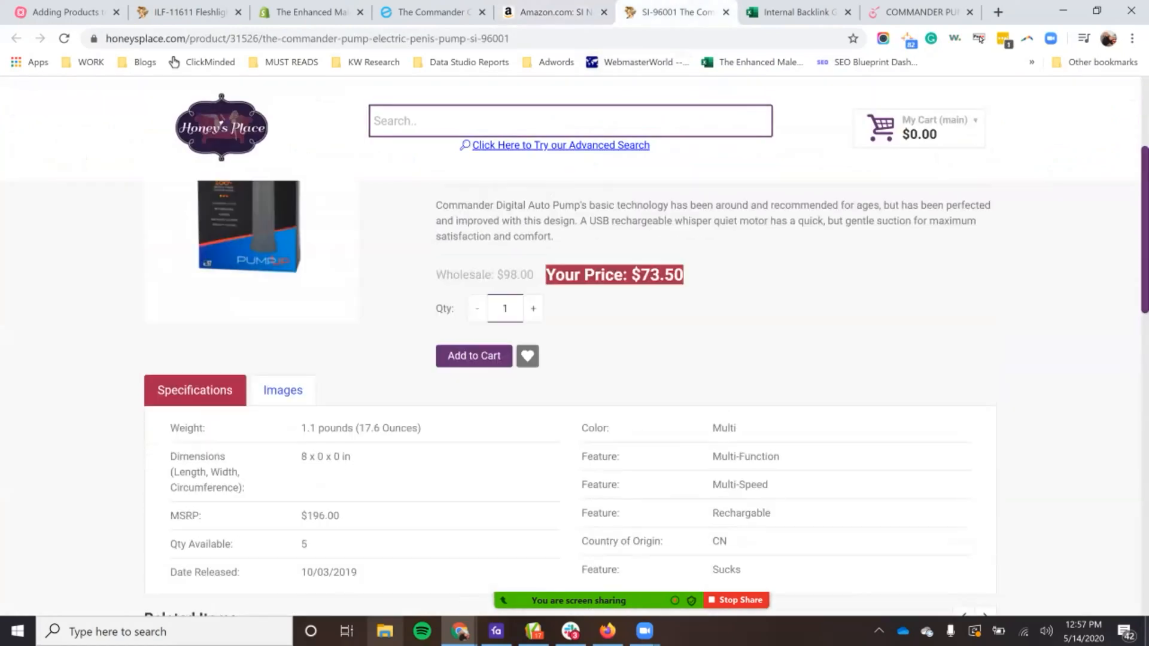
{"action": "left_click", "coordinate": [283, 390]}
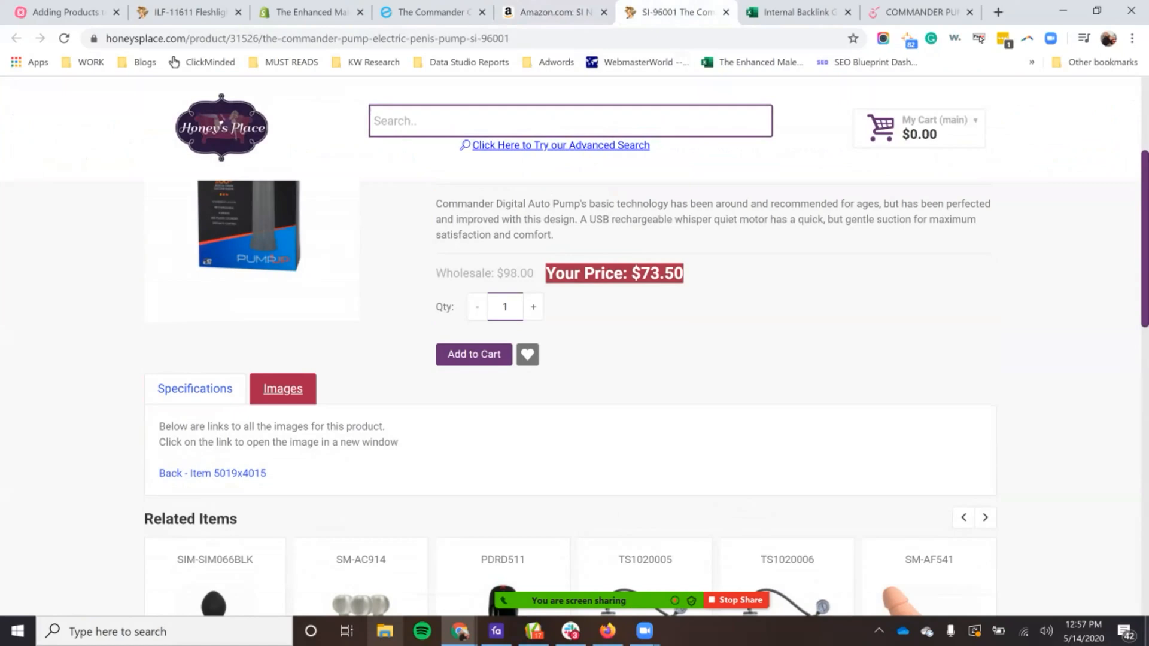
{"action": "scroll", "coordinate": [283, 390], "scroll_direction": "down", "scroll_amount": 1}
{"action": "scroll", "coordinate": [283, 390], "scroll_direction": "up", "scroll_amount": 2}
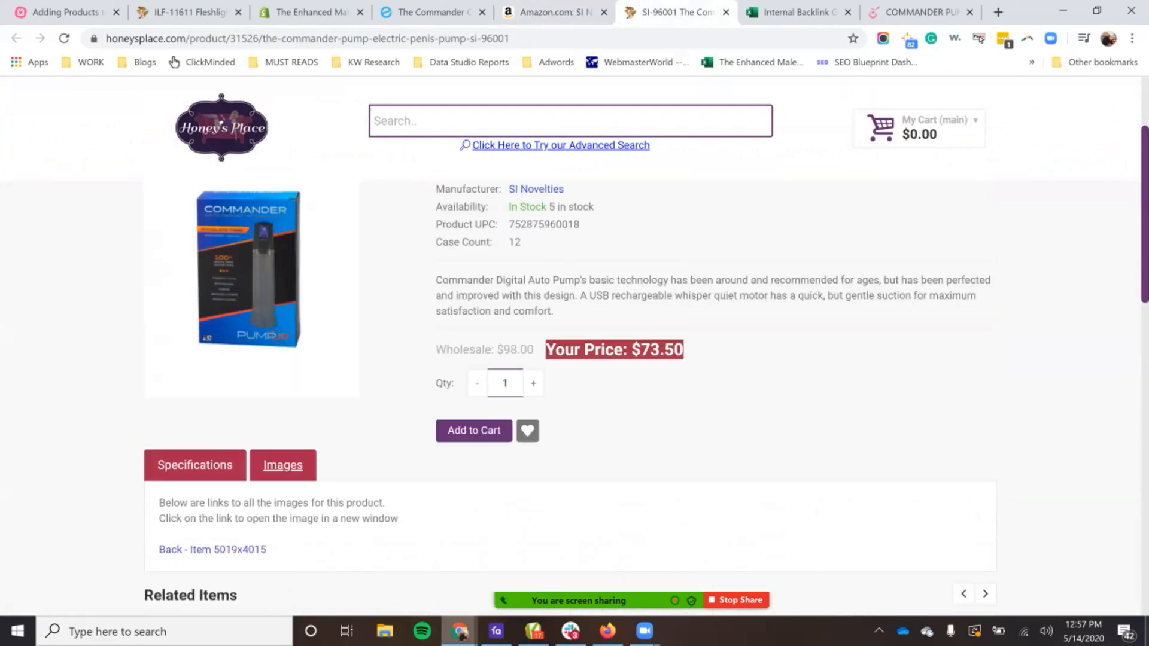
Step: Open the "Back - Item 5019x4015" product image, inspect the Commander box and close the image tab
{"action": "left_click", "coordinate": [213, 549]}
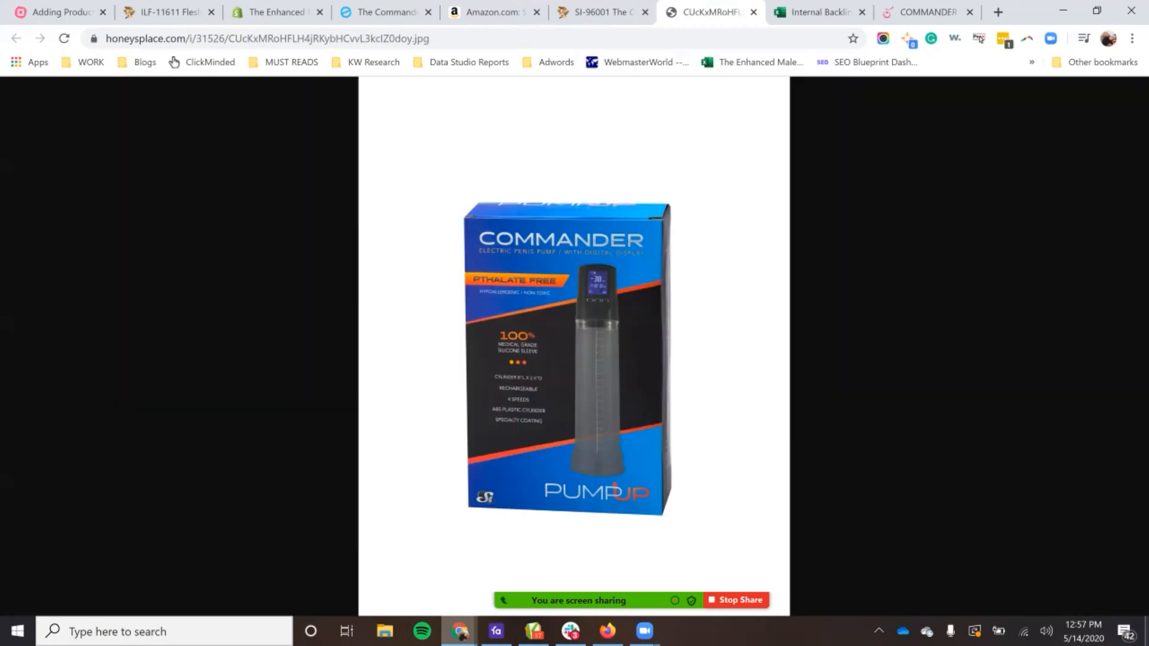
{"action": "left_click", "coordinate": [600, 318]}
{"action": "left_click", "coordinate": [601, 318]}
{"action": "right_click", "coordinate": [562, 336]}
{"action": "left_click", "coordinate": [615, 365]}
{"action": "left_click", "coordinate": [610, 12]}
{"action": "left_click", "coordinate": [698, 12]}
{"action": "left_click", "coordinate": [753, 12]}
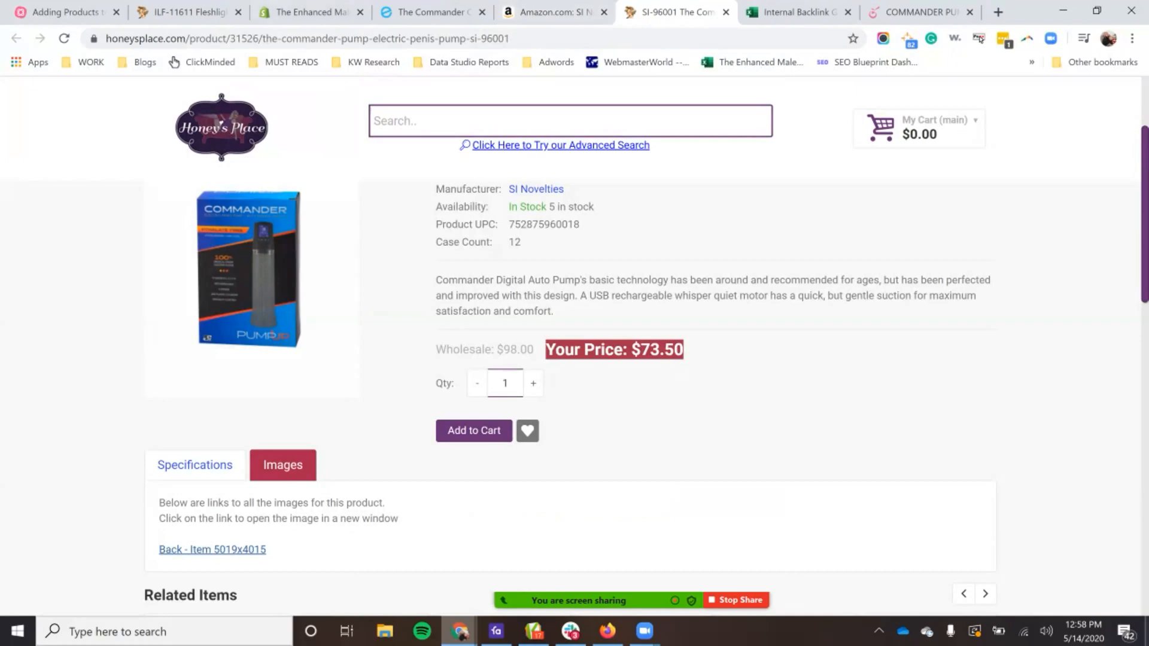
Step: Switch to Favro, close the Commander card and open the Optimum Series Rechargeable Stamina Pump card from New Items
{"action": "left_click", "coordinate": [496, 632]}
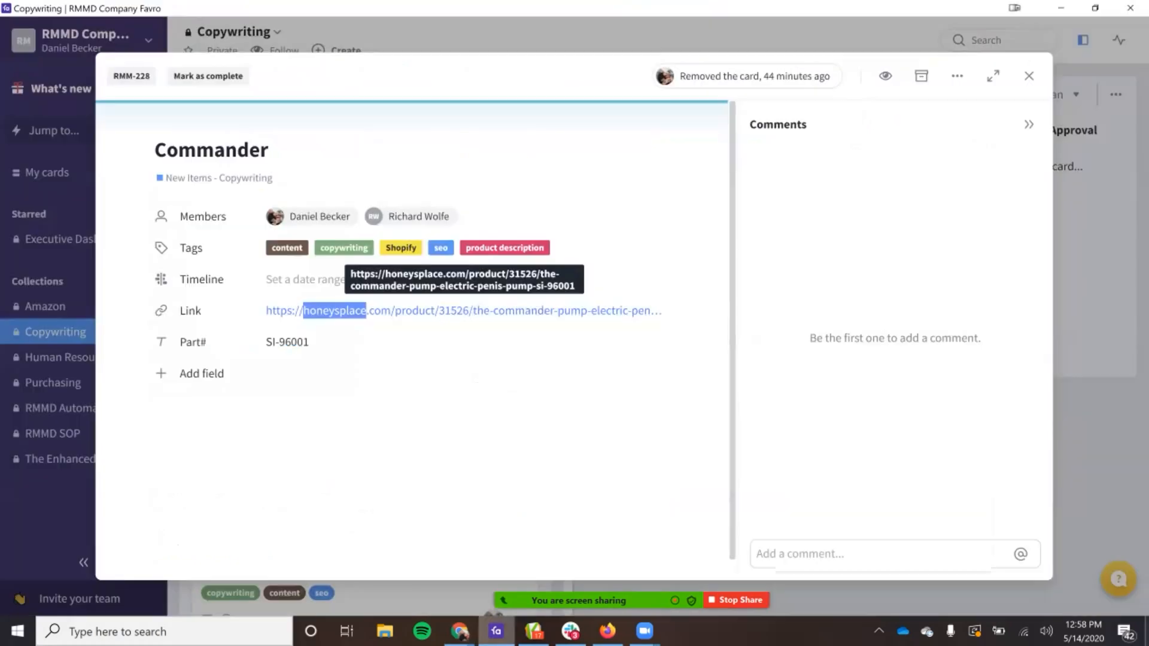
{"action": "left_click", "coordinate": [475, 378]}
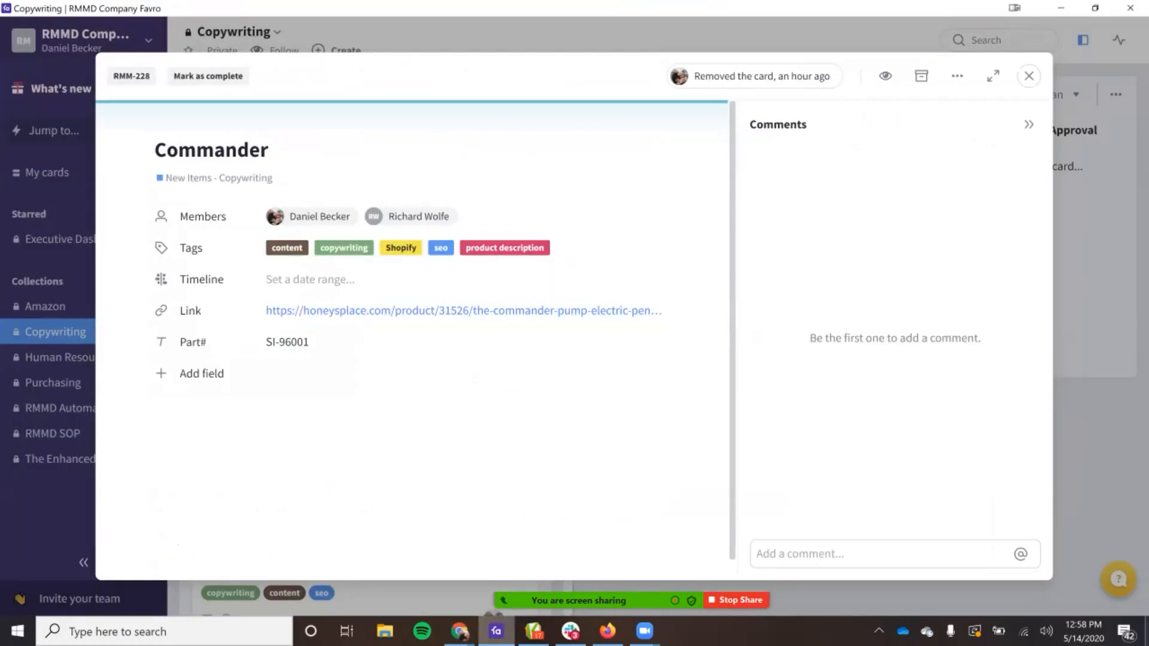
{"action": "key", "text": "Escape"}
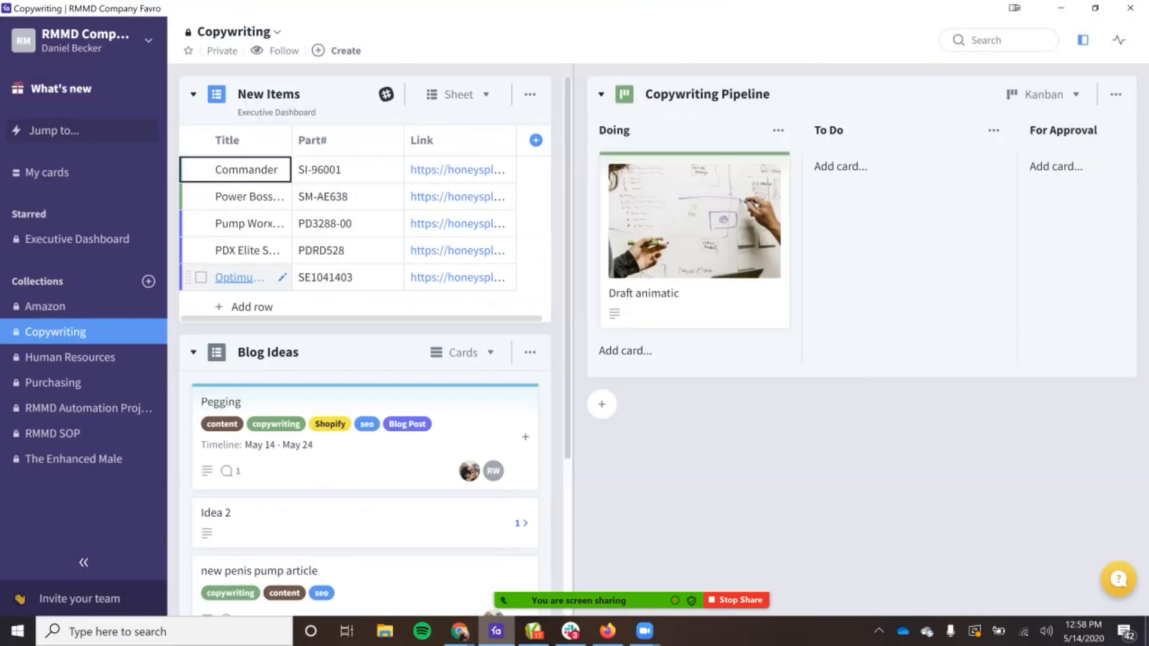
{"action": "double_click", "coordinate": [333, 278]}
{"action": "left_click", "coordinate": [241, 278]}
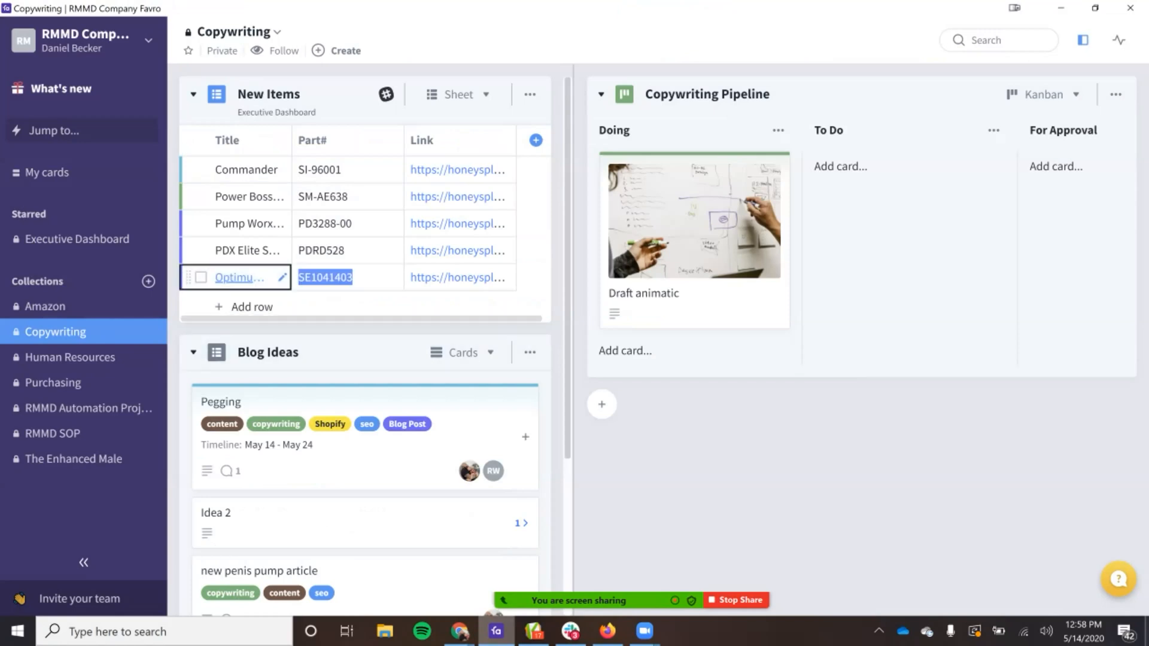
{"action": "left_click", "coordinate": [240, 278]}
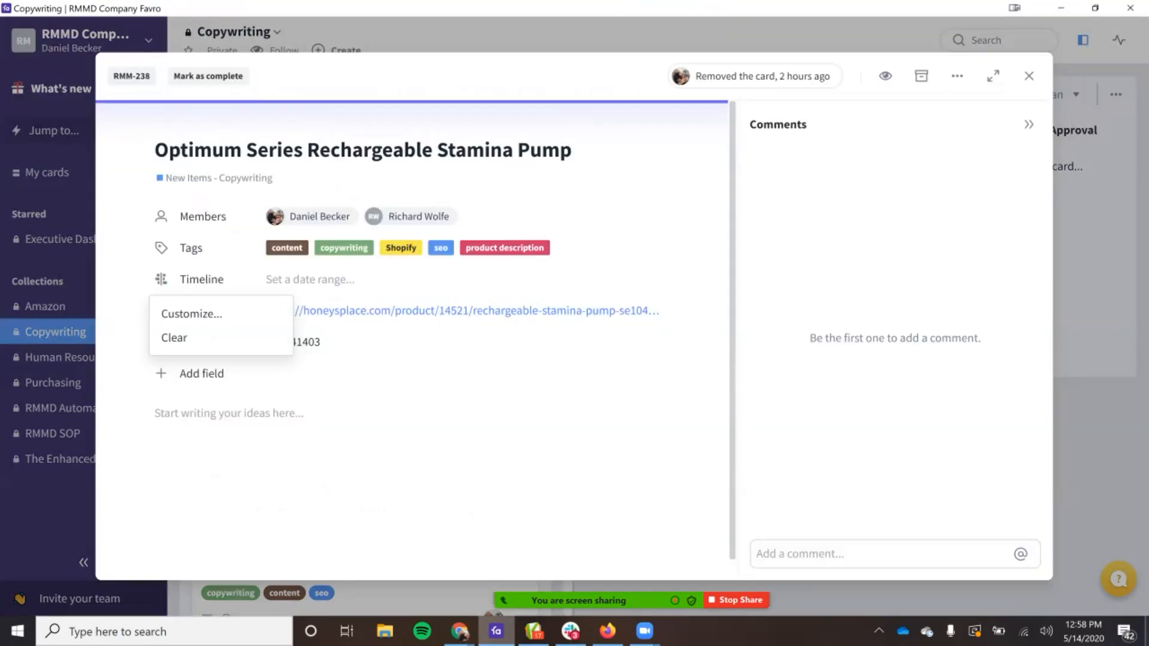
Step: Switch to Chrome and open the CalExotics penis pumps category, showing 40 products per page, in a new tab
{"action": "left_click", "coordinate": [460, 631]}
{"action": "left_click", "coordinate": [537, 566]}
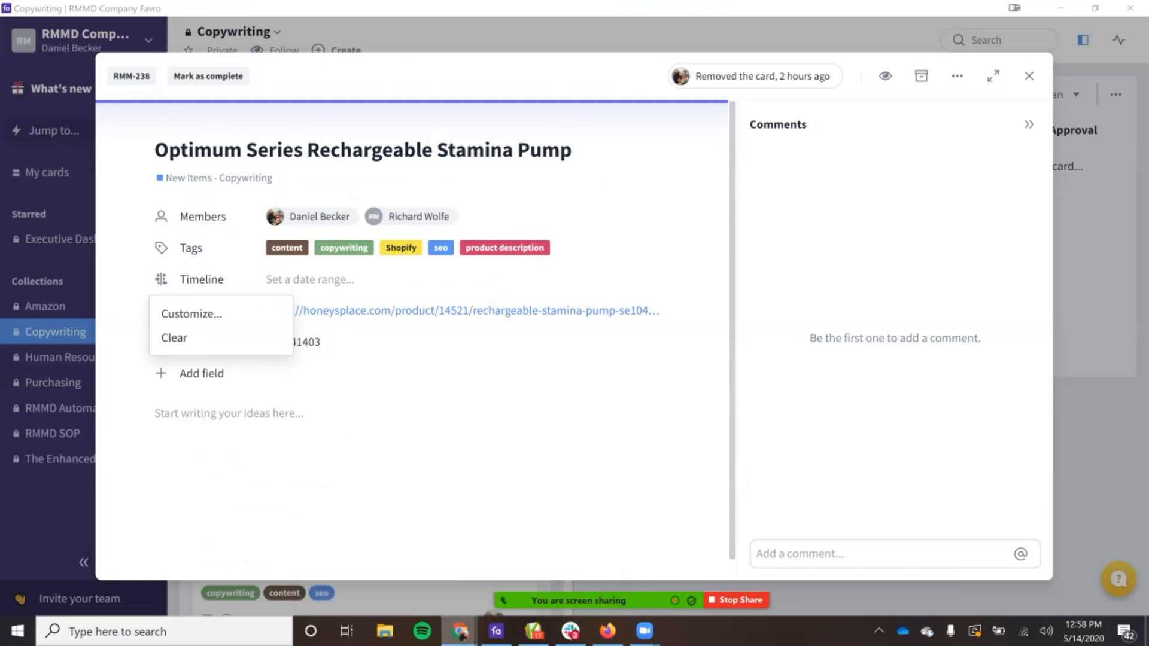
{"action": "mouse_move", "coordinate": [459, 630]}
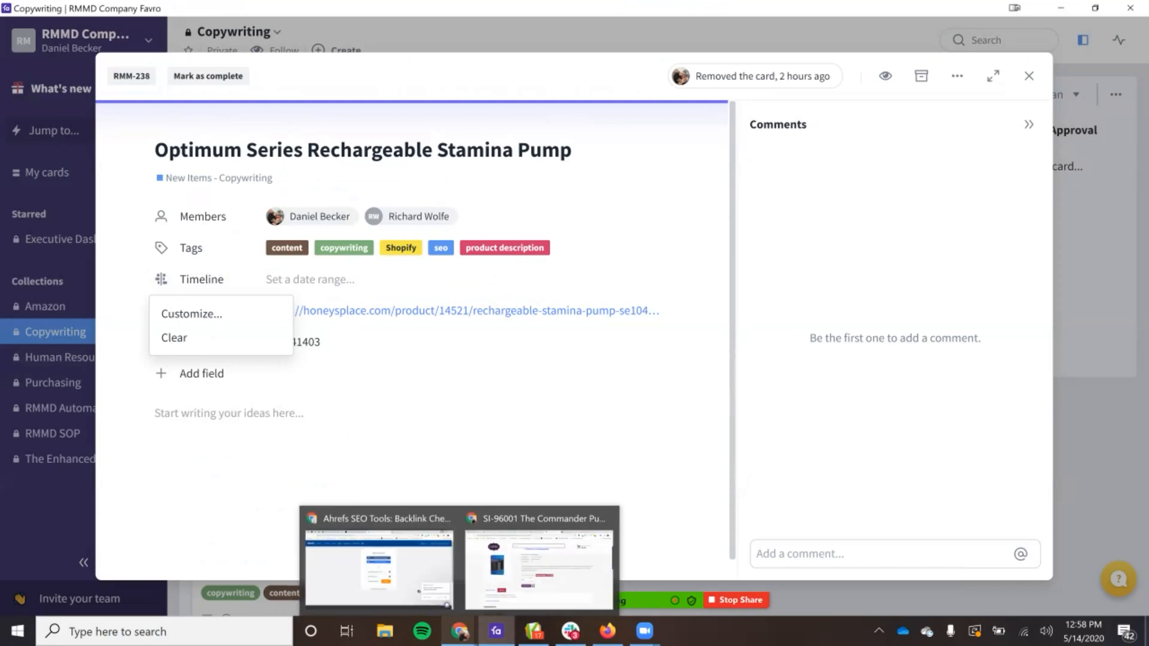
{"action": "left_click", "coordinate": [539, 569]}
{"action": "key", "text": "ctrl+t"}
{"action": "type", "text": "c"}
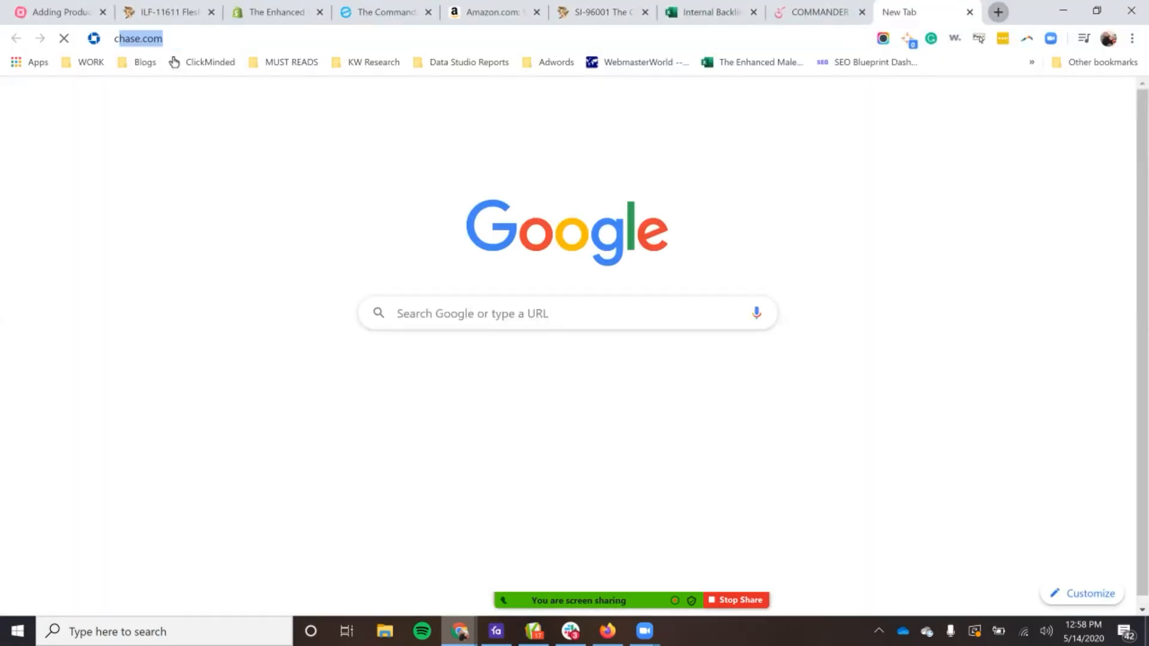
{"action": "type", "text": "alex"}
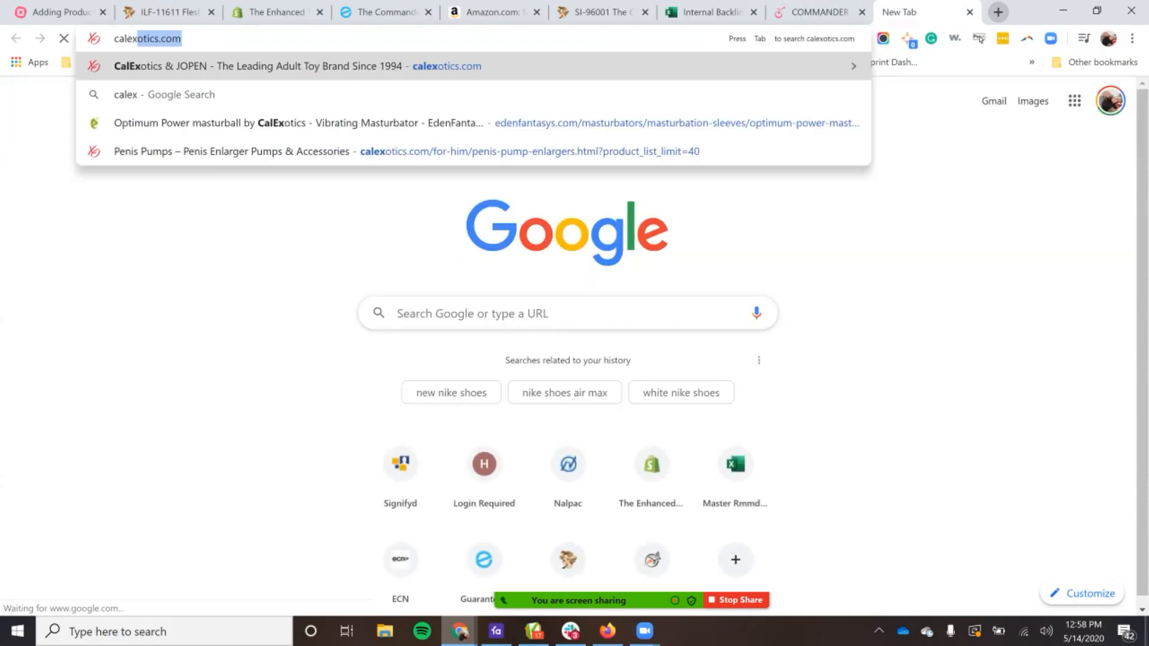
{"action": "key", "text": "Down"}
{"action": "key", "text": "Down"}
{"action": "key", "text": "Down"}
{"action": "key", "text": "Return"}
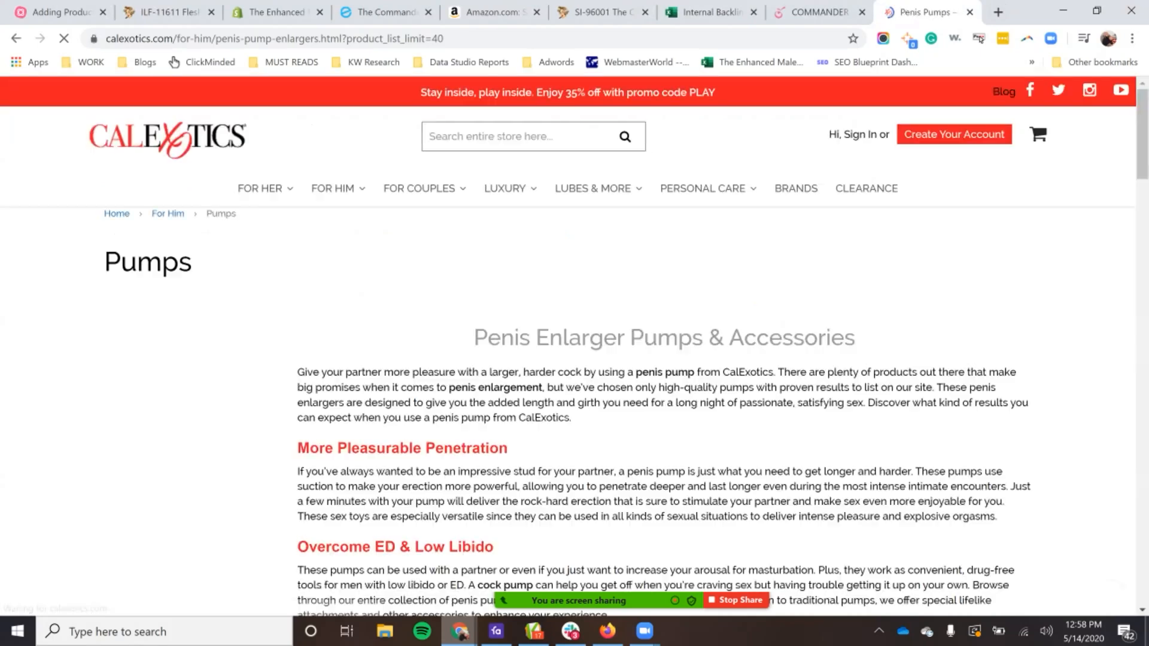
Step: Look through the CalExotics pump listing for the Optimum Series Rechargeable Stamina Pump
{"action": "scroll", "coordinate": [568, 418], "scroll_direction": "down", "scroll_amount": 8}
{"action": "scroll", "coordinate": [568, 389], "scroll_direction": "down", "scroll_amount": 20}
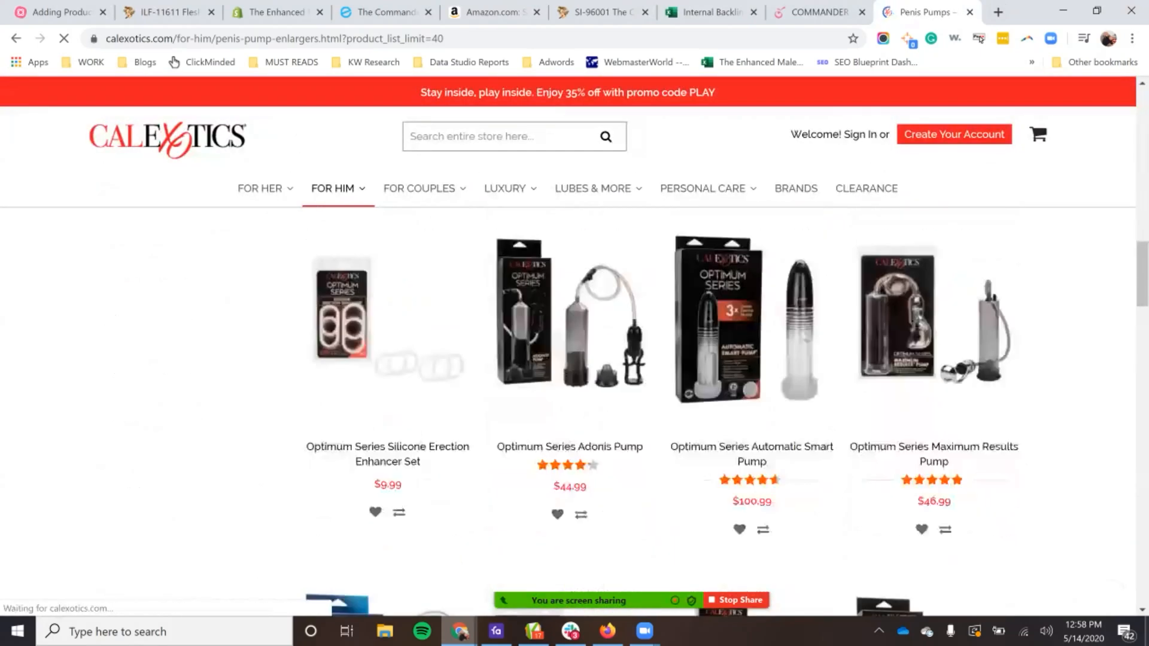
{"action": "scroll", "coordinate": [752, 431], "scroll_direction": "down", "scroll_amount": 13}
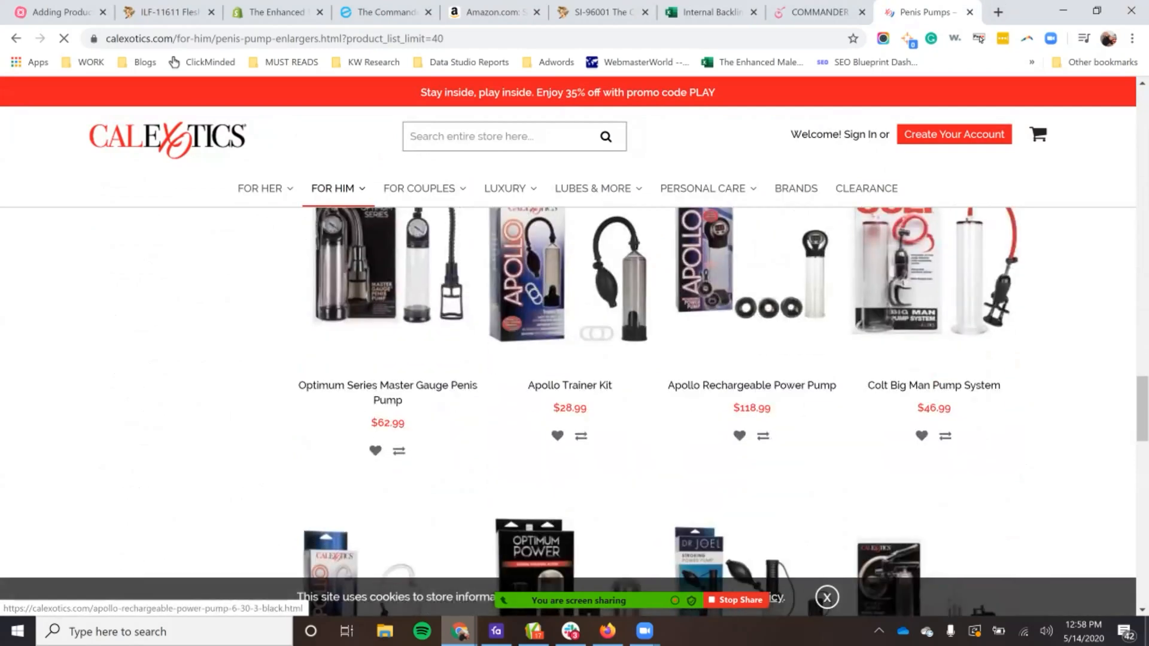
{"action": "scroll", "coordinate": [752, 431], "scroll_direction": "down", "scroll_amount": 12}
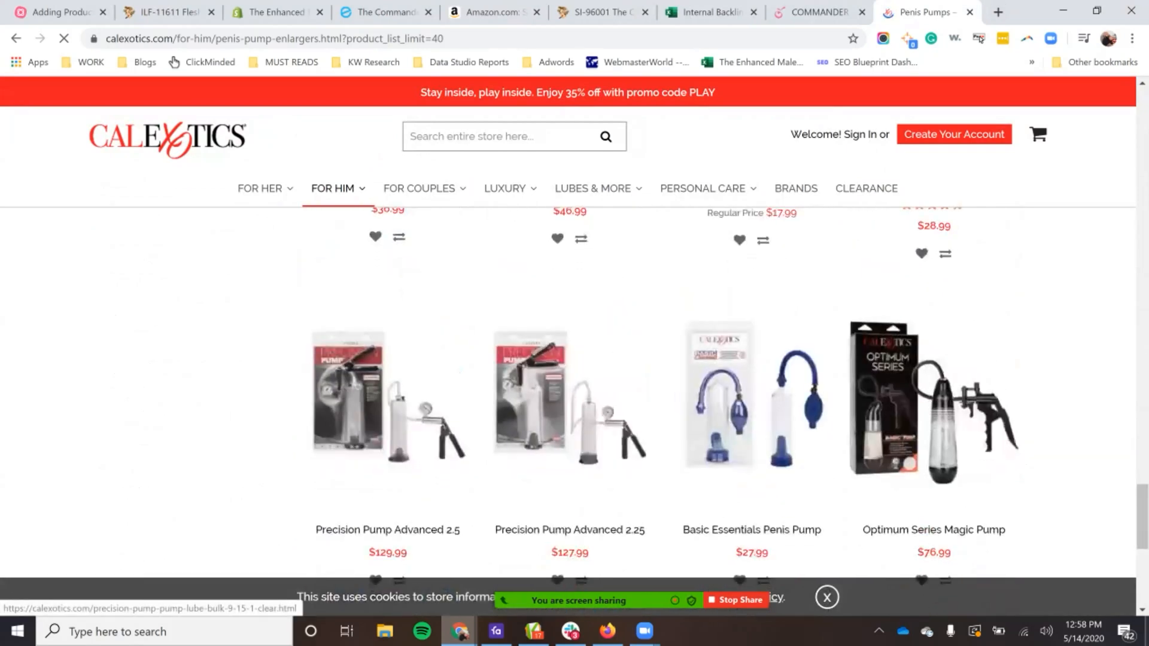
{"action": "scroll", "coordinate": [752, 371], "scroll_direction": "down", "scroll_amount": 5}
{"action": "scroll", "coordinate": [751, 371], "scroll_direction": "up", "scroll_amount": 11}
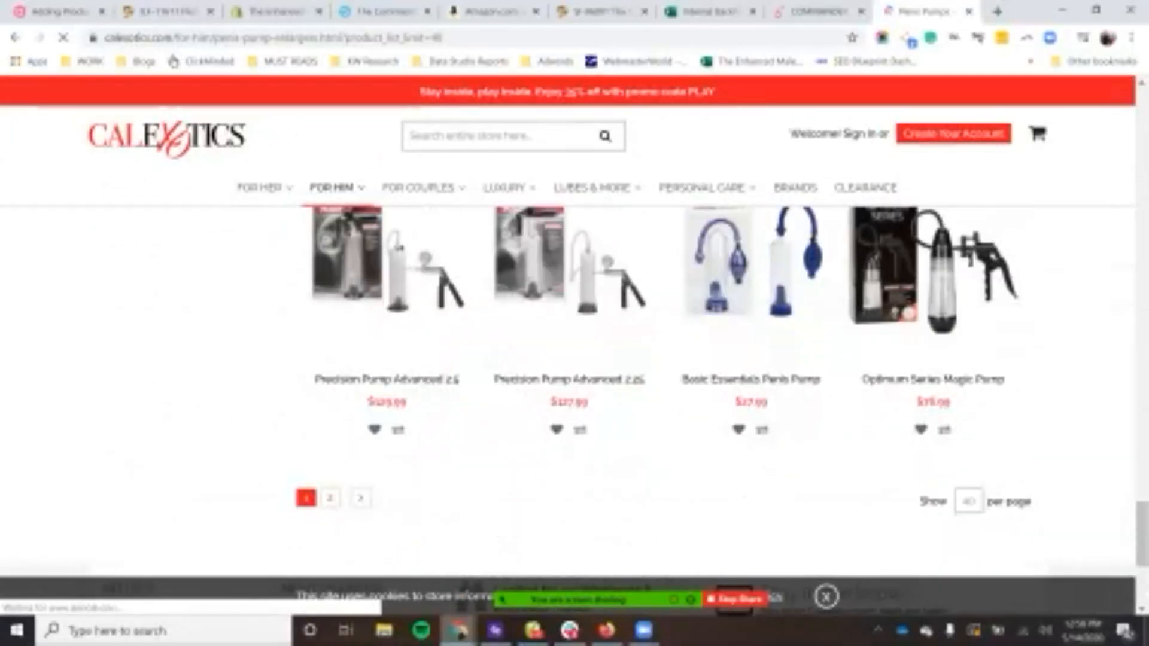
{"action": "scroll", "coordinate": [752, 371], "scroll_direction": "up", "scroll_amount": 8}
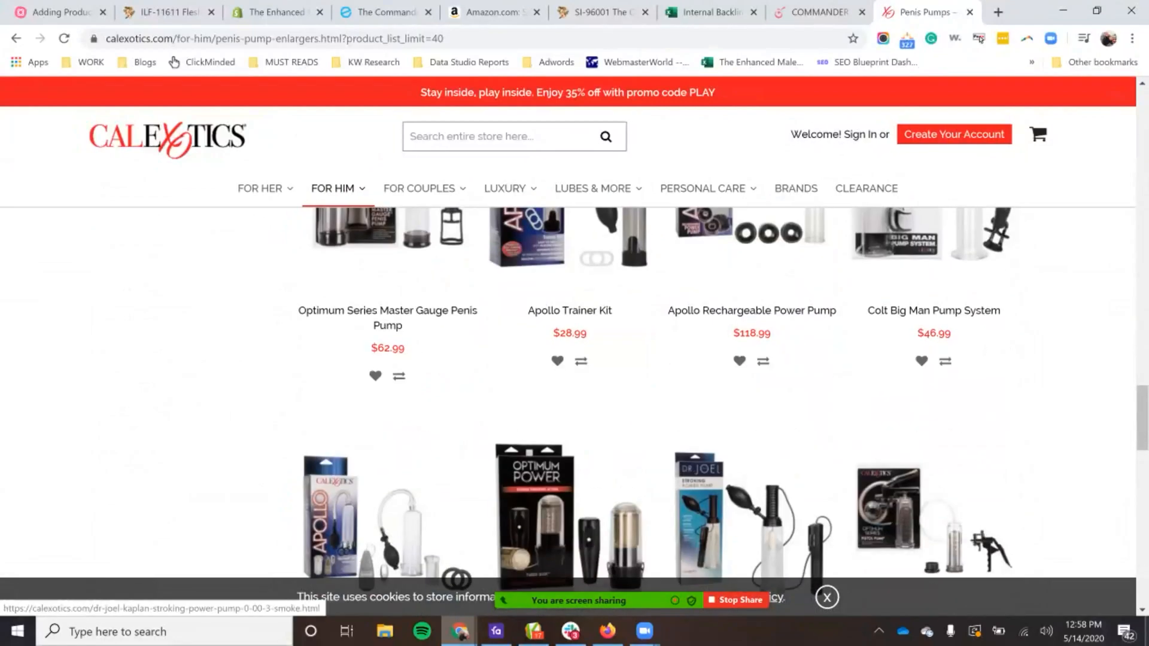
{"action": "scroll", "coordinate": [752, 371], "scroll_direction": "up", "scroll_amount": 10}
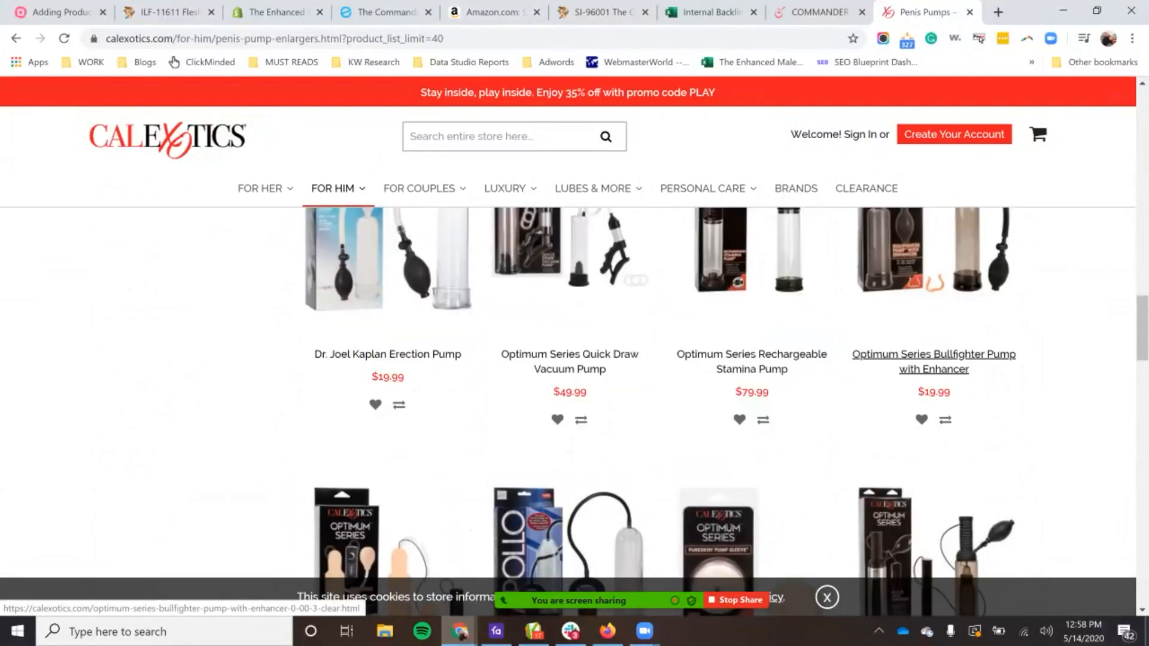
Step: Switch to Favro and check the product name, link and part number on the Stamina Pump card
{"action": "left_click", "coordinate": [712, 12]}
{"action": "key", "text": "ctrl+c"}
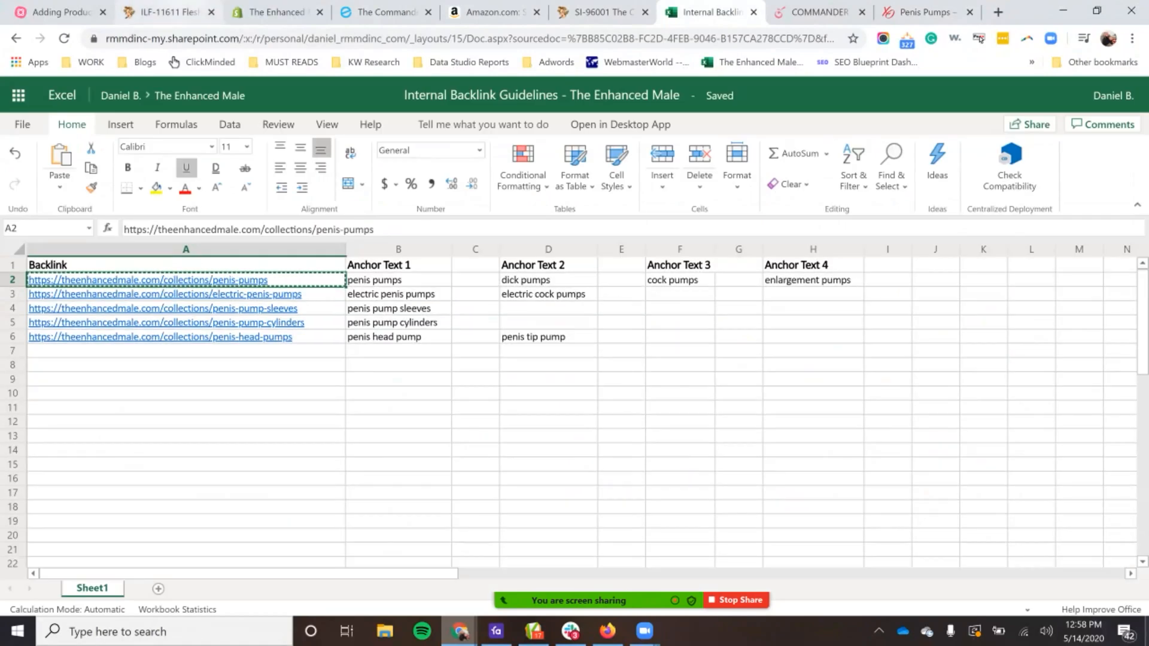
{"action": "left_click", "coordinate": [277, 12]}
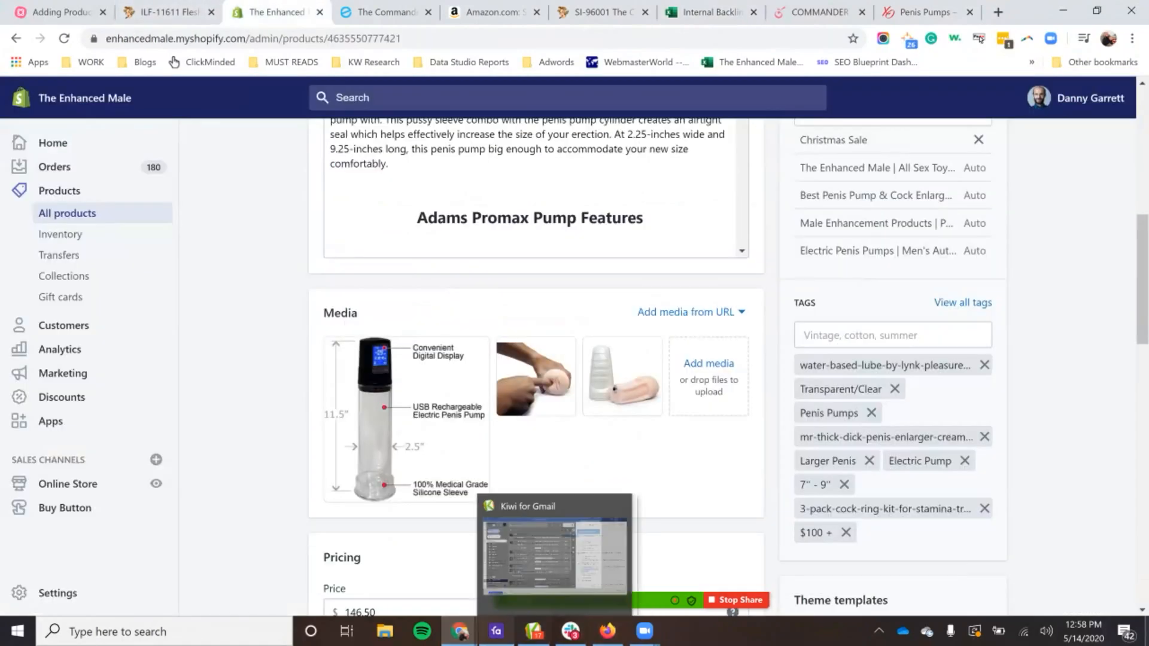
{"action": "left_click", "coordinate": [496, 630]}
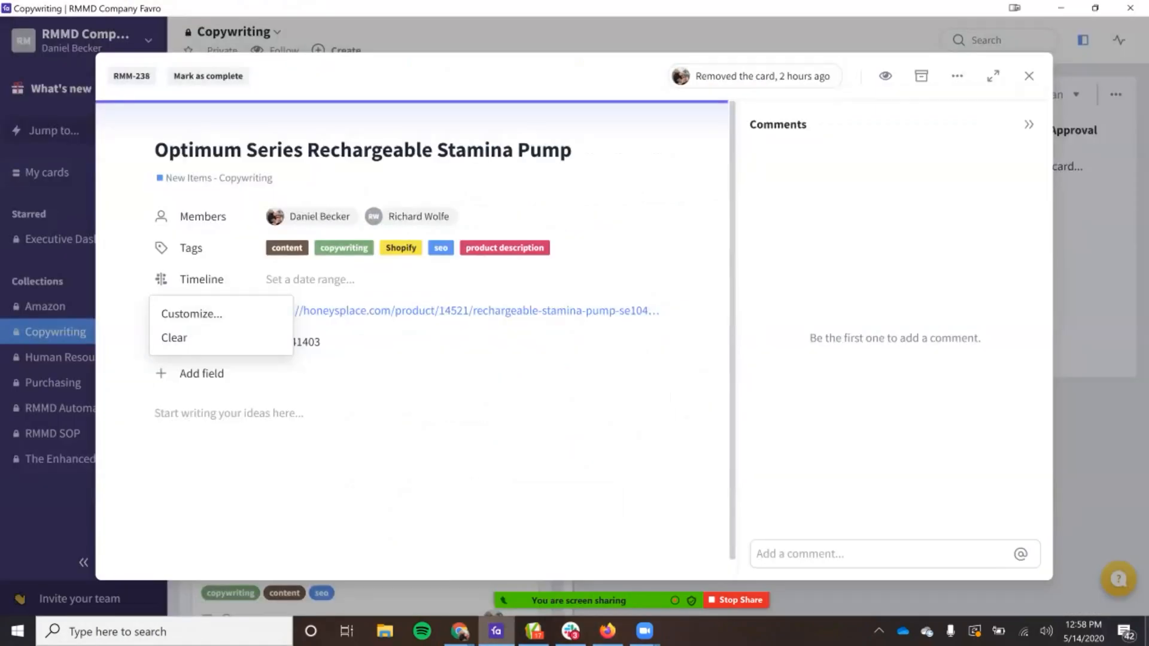
{"action": "key", "text": "Escape"}
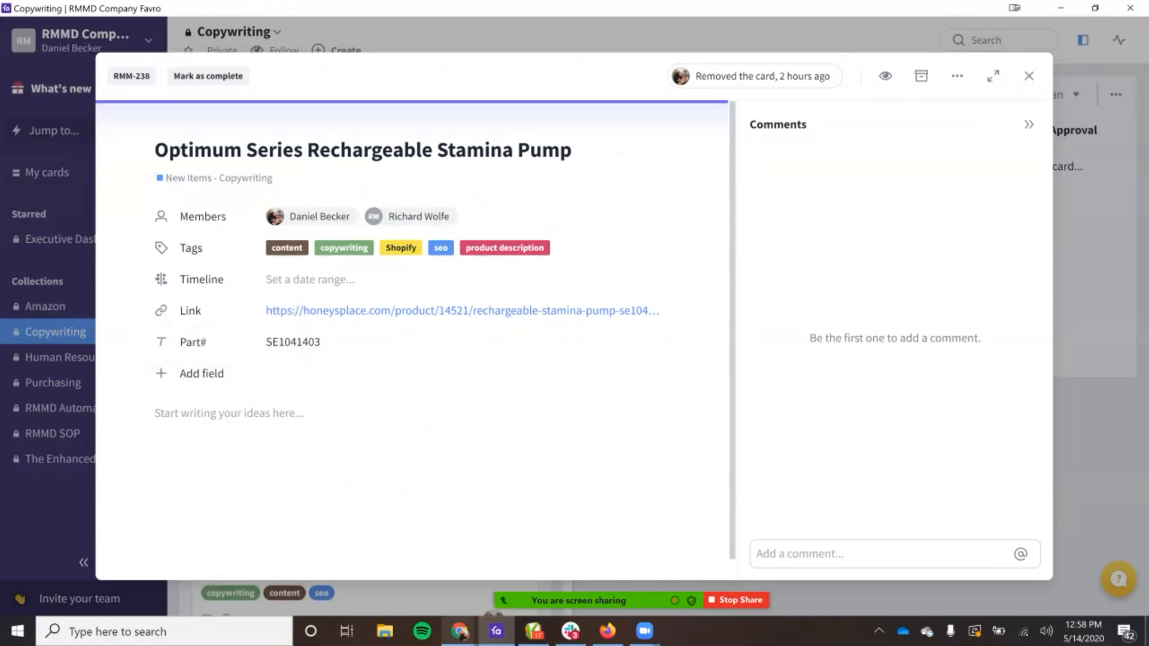
Step: Return to the CalExotics listing in Chrome, find "stamina" on the page and open the Optimum Series Rechargeable Stamina Pump
{"action": "left_click", "coordinate": [459, 633]}
{"action": "left_click", "coordinate": [539, 554]}
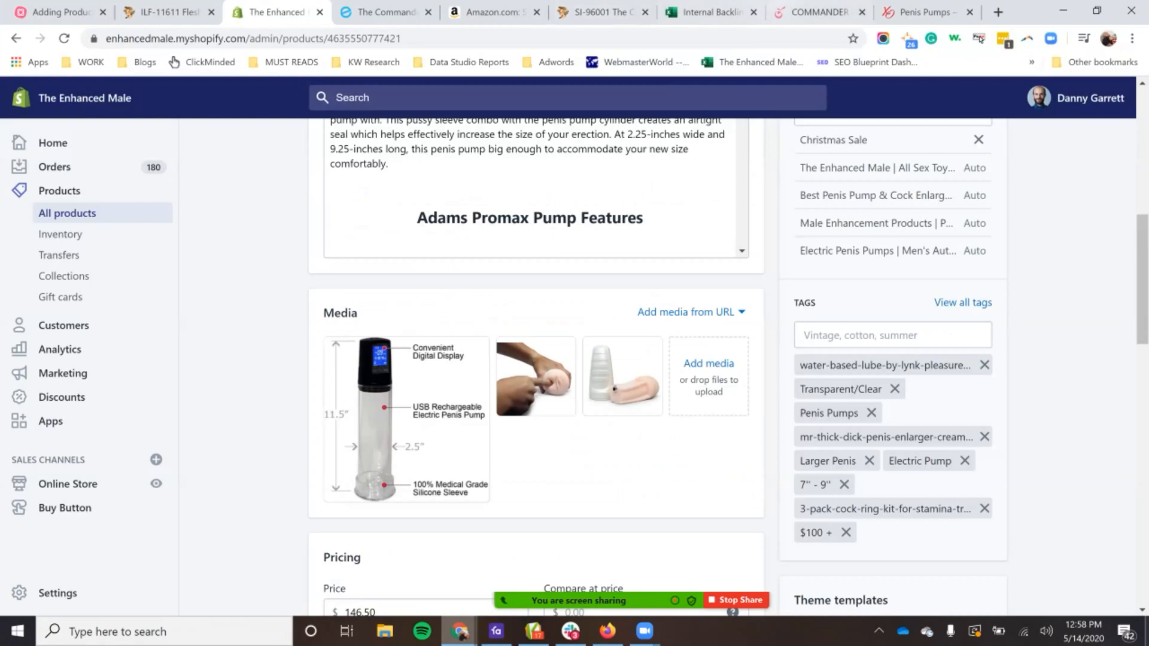
{"action": "left_click", "coordinate": [925, 12]}
{"action": "key", "text": "ctrl+f"}
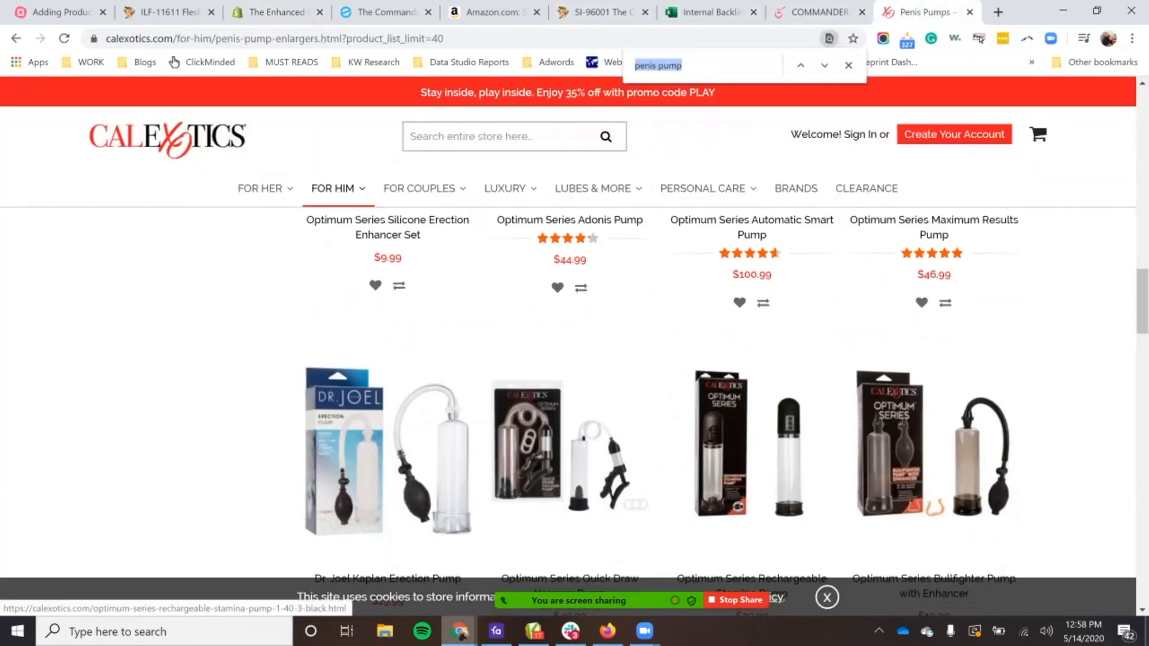
{"action": "type", "text": "samina"}
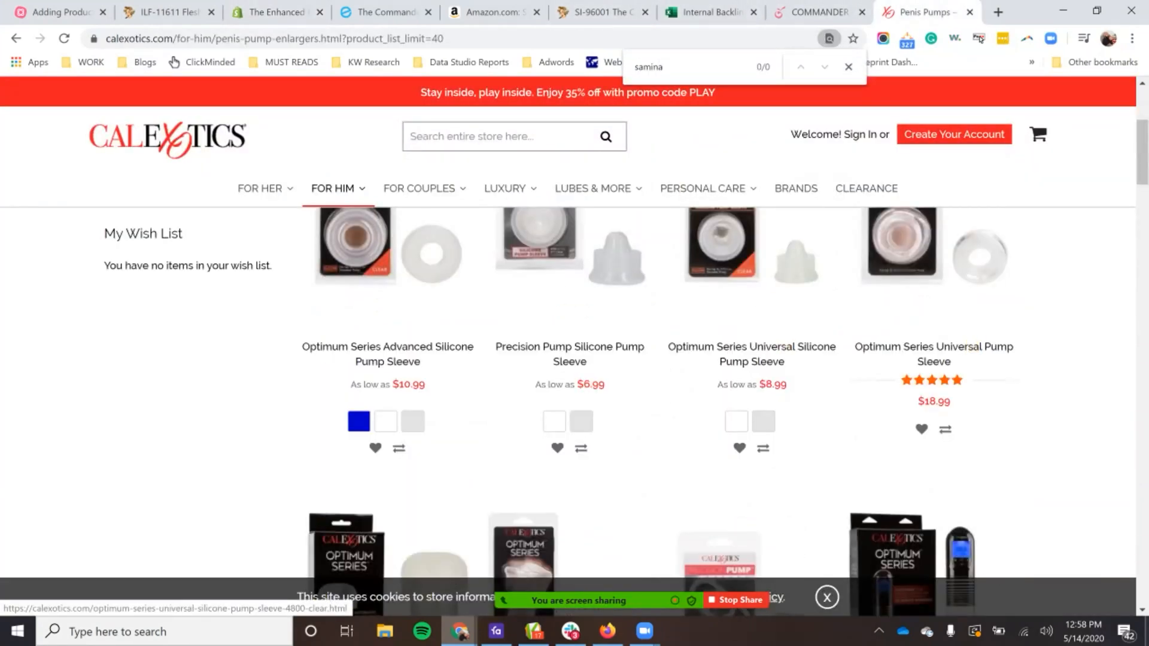
{"action": "key", "text": "BackSpace"}
{"action": "key", "text": "BackSpace"}
{"action": "key", "text": "BackSpace"}
{"action": "key", "text": "BackSpace"}
{"action": "key", "text": "BackSpace"}
{"action": "type", "text": "tamin"}
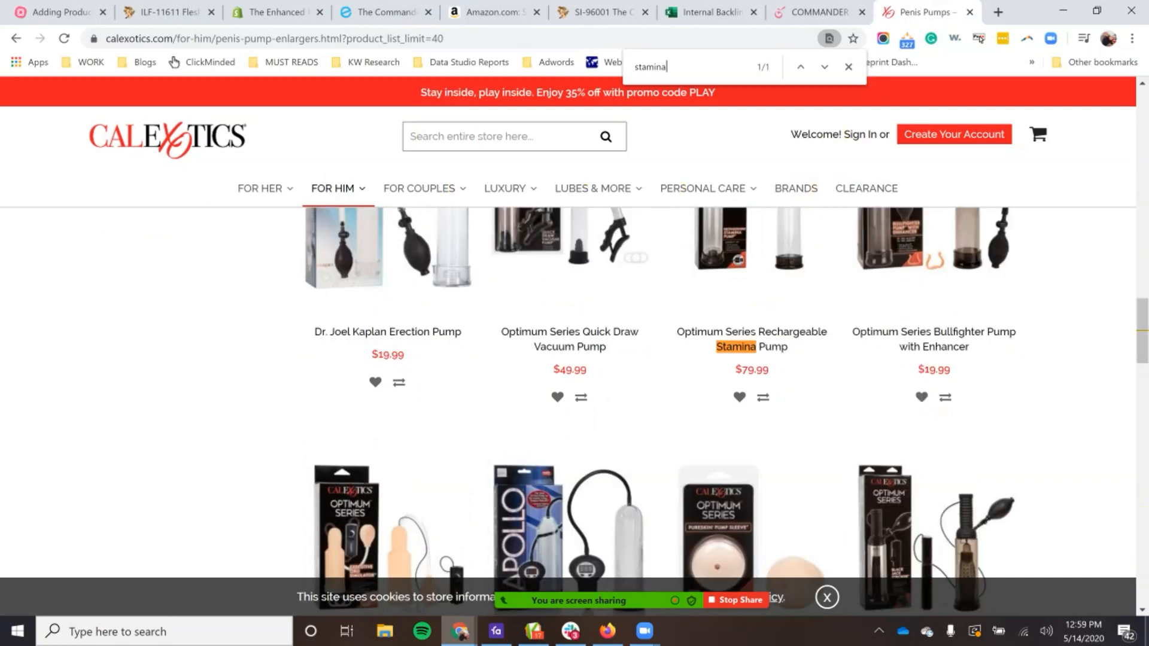
{"action": "scroll", "coordinate": [718, 389], "scroll_direction": "up", "scroll_amount": 1}
{"action": "left_click", "coordinate": [752, 413]}
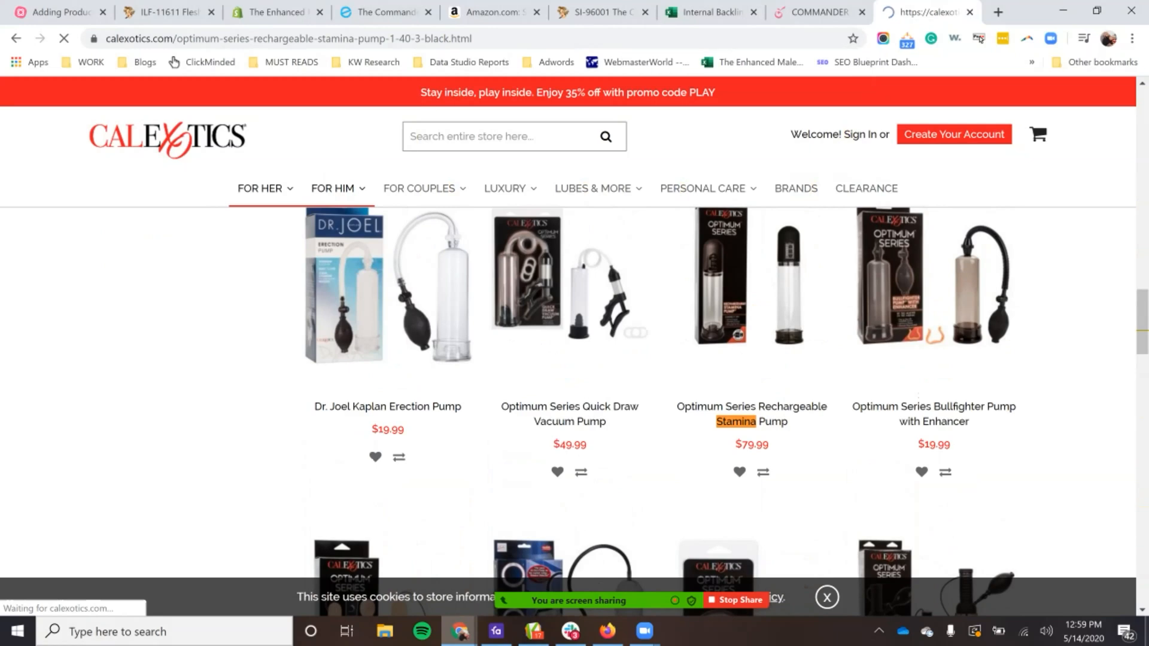
Step: Look over the Stamina Pump product page and inspect its main image of the box and pump
{"action": "scroll", "coordinate": [569, 383], "scroll_direction": "down", "scroll_amount": 4}
{"action": "scroll", "coordinate": [568, 383], "scroll_direction": "up", "scroll_amount": 4}
{"action": "scroll", "coordinate": [569, 383], "scroll_direction": "down", "scroll_amount": 3}
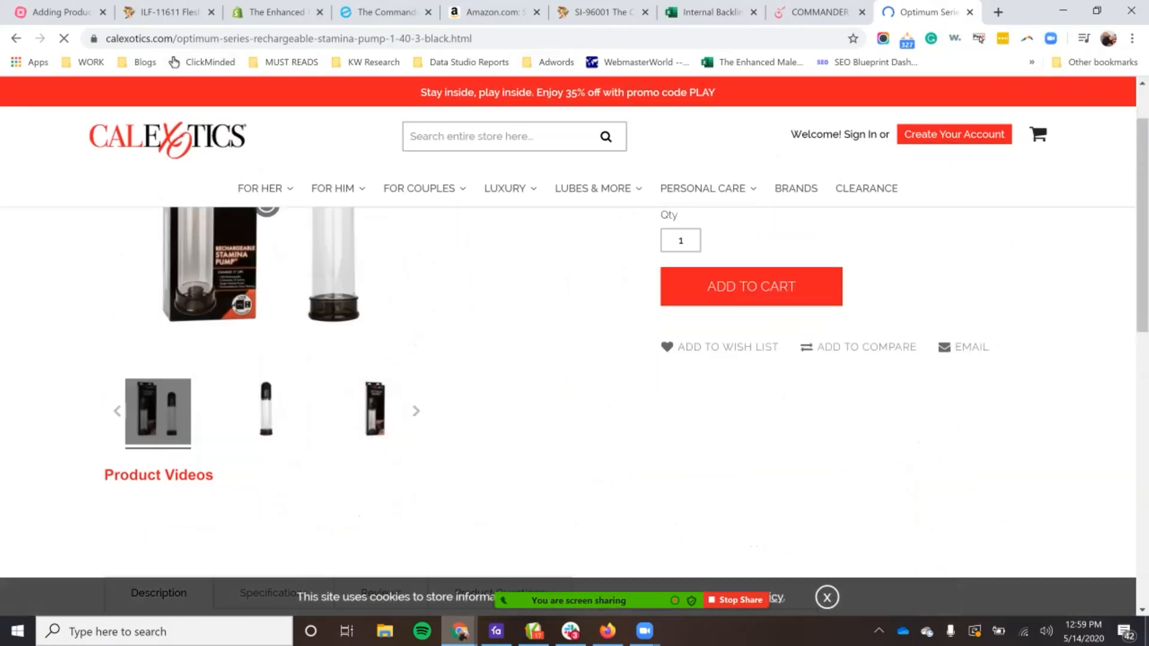
{"action": "scroll", "coordinate": [280, 354], "scroll_direction": "up", "scroll_amount": 3}
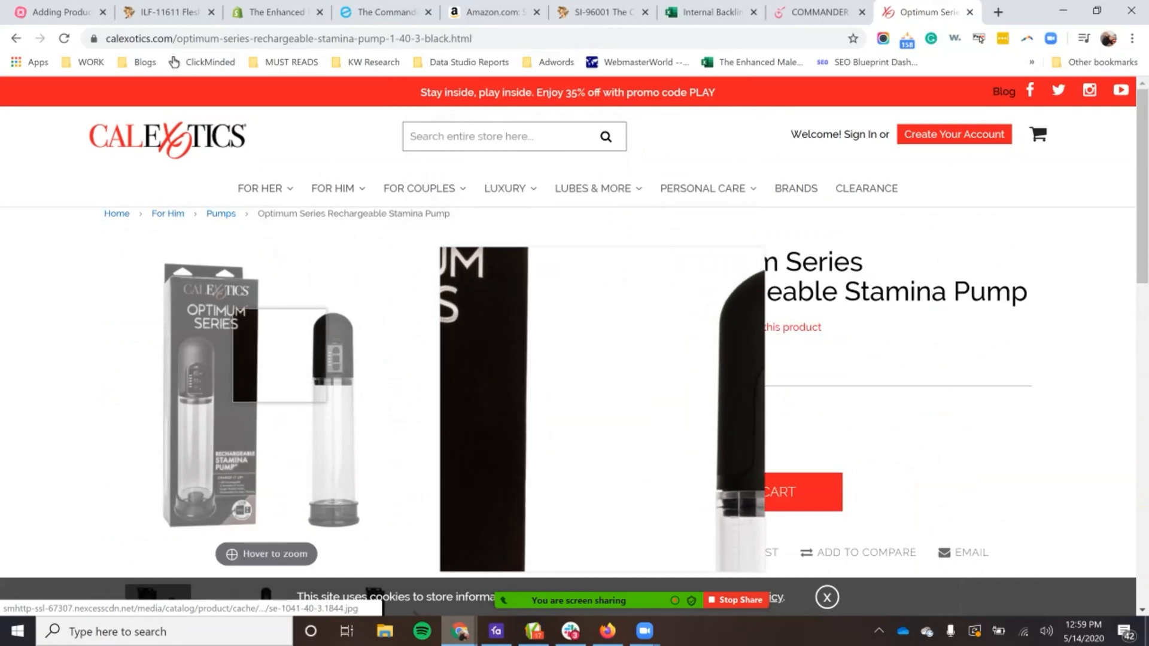
{"action": "scroll", "coordinate": [568, 383], "scroll_direction": "down", "scroll_amount": 4}
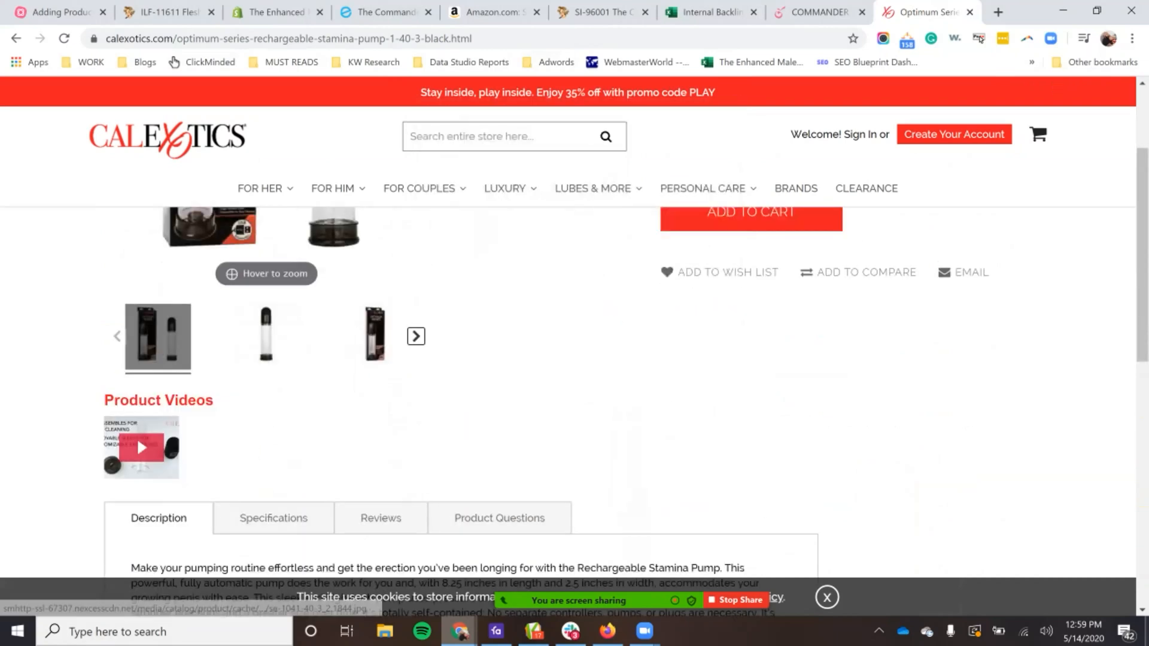
Step: Advance through the product gallery thumbnails, show the USB charging close-up and inspect its control buttons in the zoomed view
{"action": "left_click", "coordinate": [416, 337]}
{"action": "left_click", "coordinate": [416, 336]}
{"action": "left_click", "coordinate": [416, 337]}
{"action": "left_click", "coordinate": [415, 336]}
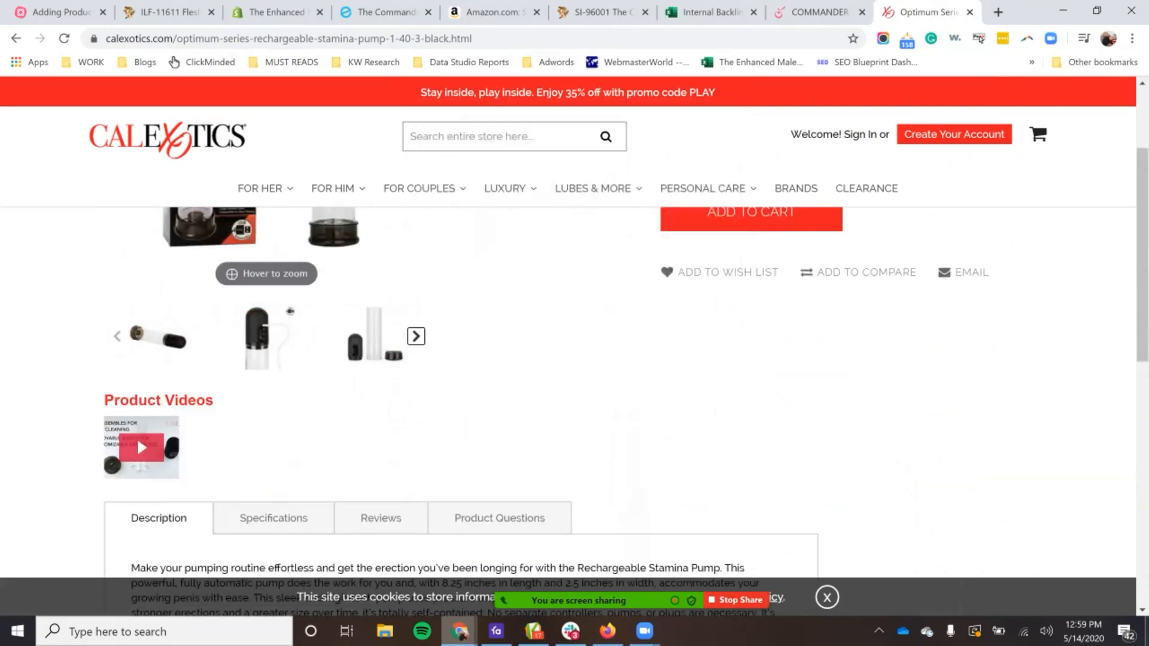
{"action": "left_click", "coordinate": [267, 338]}
{"action": "scroll", "coordinate": [266, 338], "scroll_direction": "up", "scroll_amount": 5}
{"action": "mouse_move", "coordinate": [298, 389]}
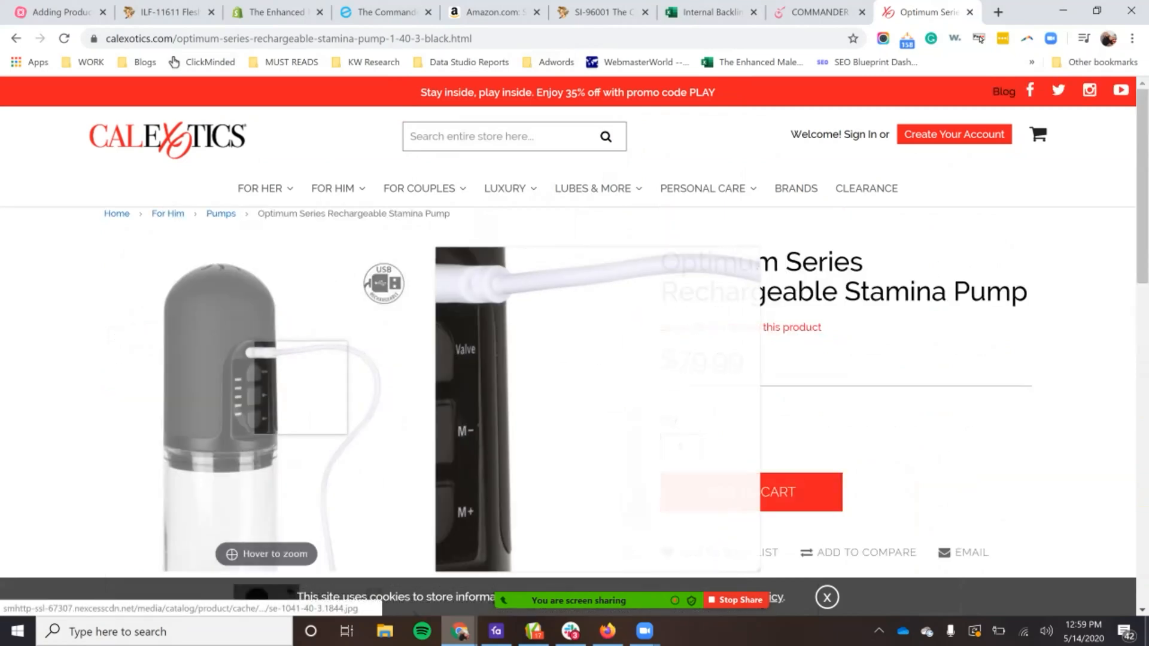
{"action": "right_click", "coordinate": [235, 403]}
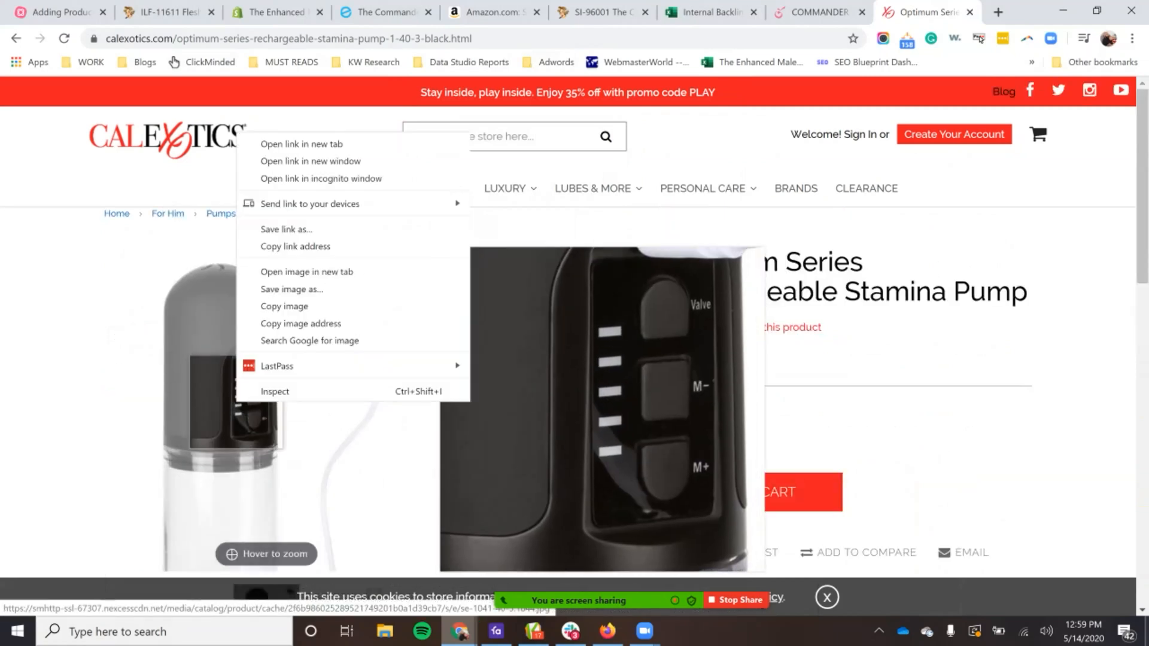
{"action": "left_click", "coordinate": [223, 341]}
Step: Read the manufacturer's description of the Rechargeable Stamina Pump and highlight the whole paragraph
{"action": "scroll", "coordinate": [223, 342], "scroll_direction": "down", "scroll_amount": 5}
{"action": "key", "text": "ctrl+l"}
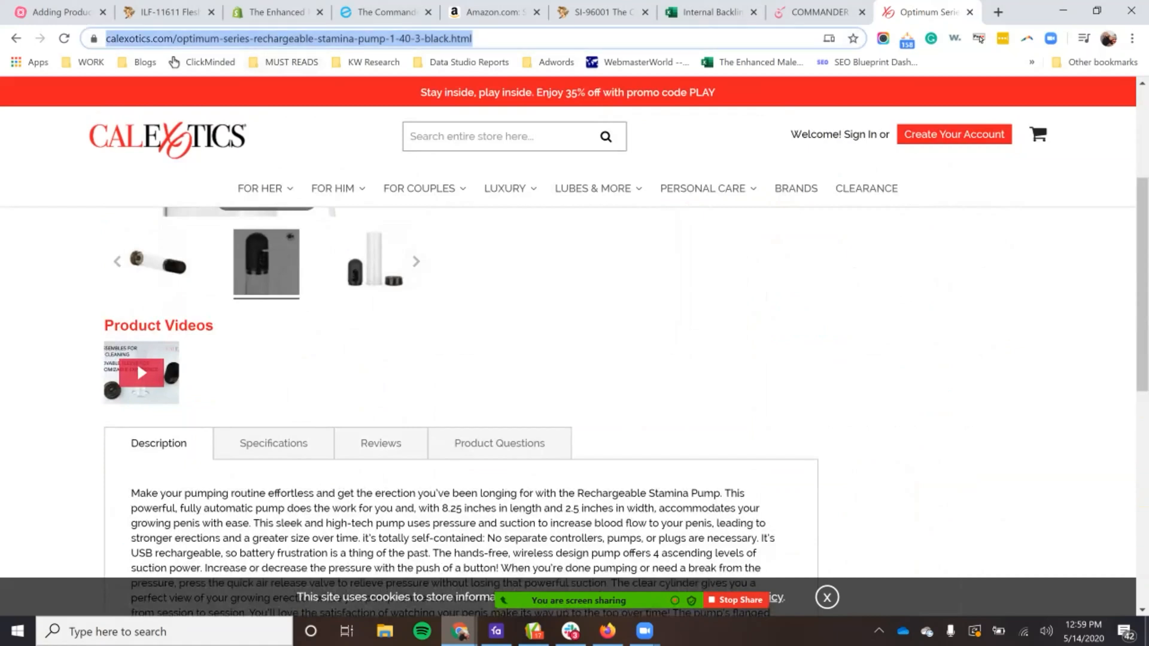
{"action": "scroll", "coordinate": [460, 335], "scroll_direction": "down", "scroll_amount": 3}
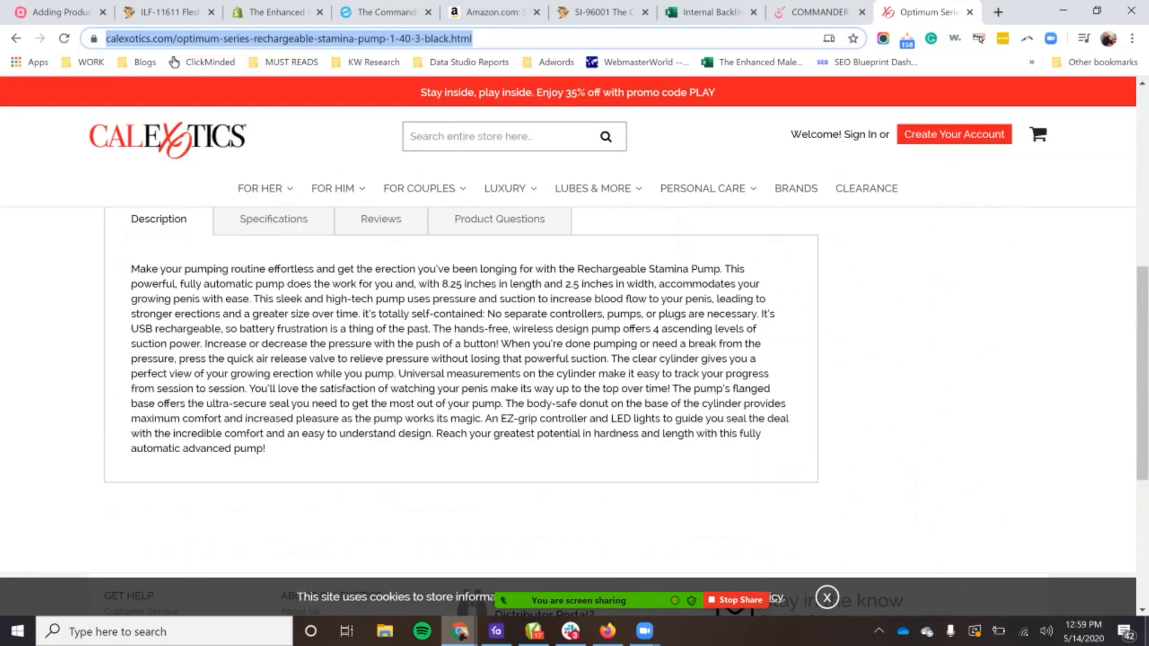
{"action": "left_click", "coordinate": [376, 389]}
{"action": "scroll", "coordinate": [376, 389], "scroll_direction": "up", "scroll_amount": 5}
{"action": "scroll", "coordinate": [358, 493], "scroll_direction": "down", "scroll_amount": 3}
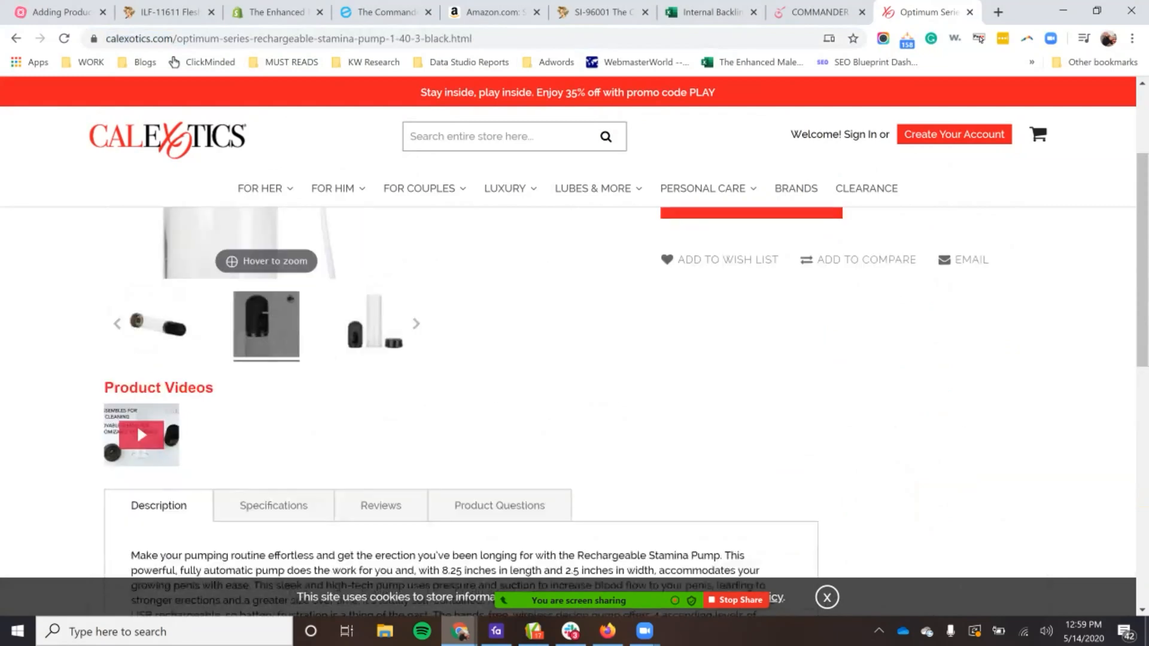
{"action": "double_click", "coordinate": [353, 494]}
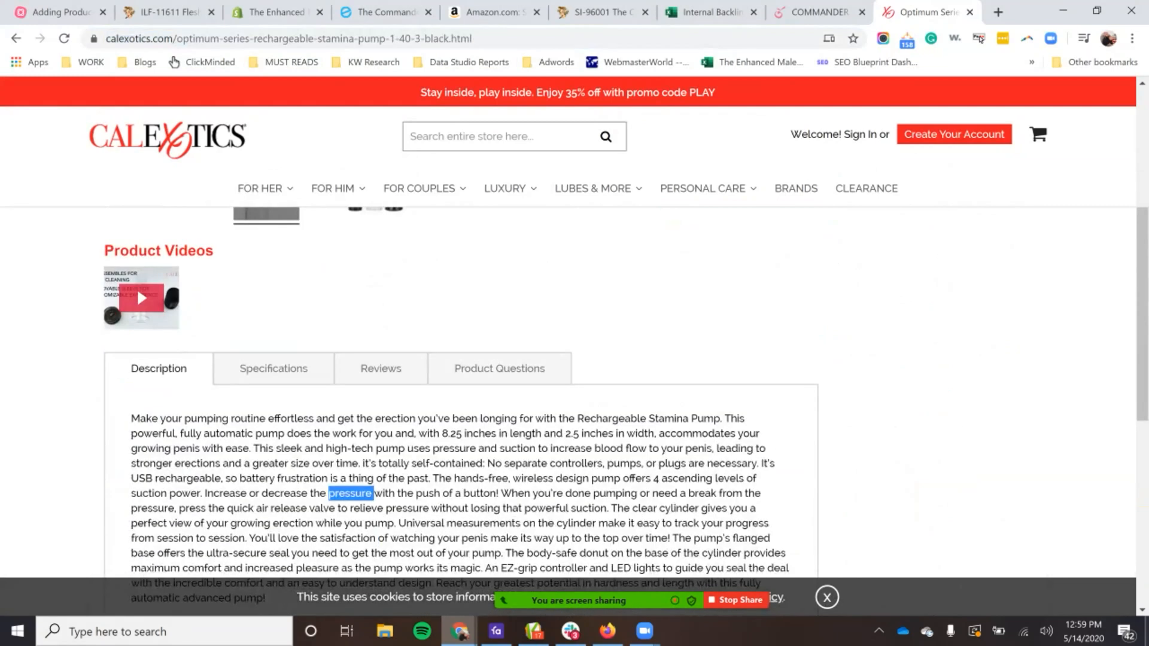
{"action": "triple_click", "coordinate": [372, 493]}
{"action": "scroll", "coordinate": [372, 493], "scroll_direction": "down", "scroll_amount": 2}
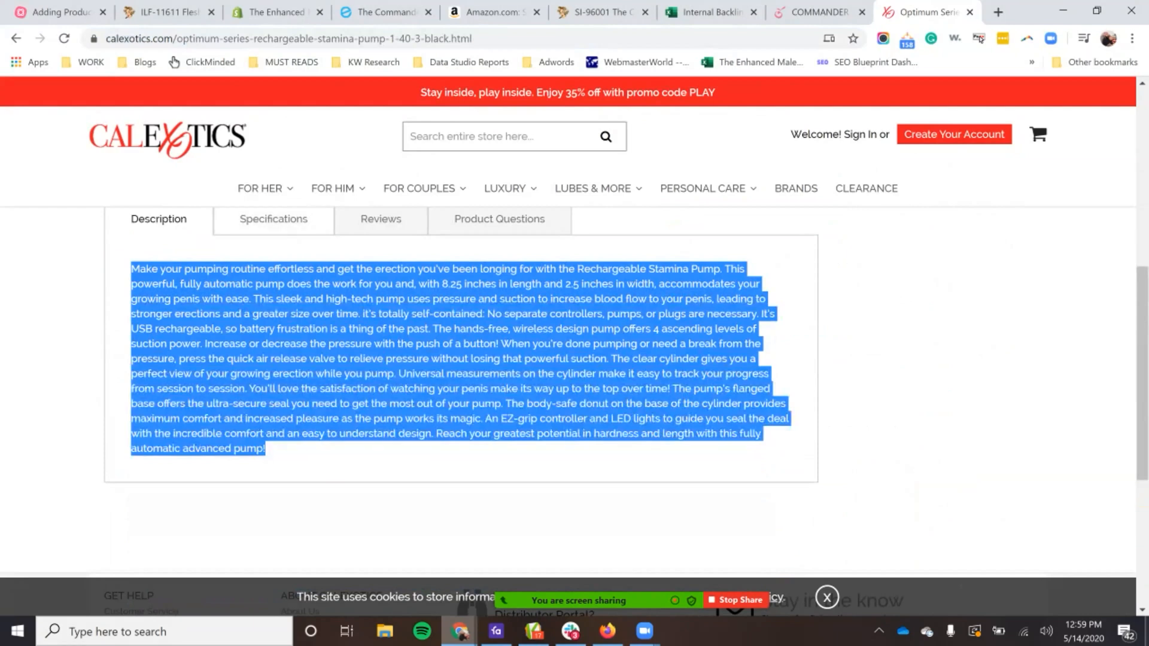
Step: Show the pump's specifications and highlight its max charging time, max run time and measurements
{"action": "left_click", "coordinate": [274, 219]}
{"action": "scroll", "coordinate": [274, 219], "scroll_direction": "down", "scroll_amount": 1}
{"action": "left_click_drag", "start_coordinate": [174, 356], "coordinate": [423, 463]}
{"action": "left_click", "coordinate": [424, 464]}
{"action": "triple_click", "coordinate": [282, 383]}
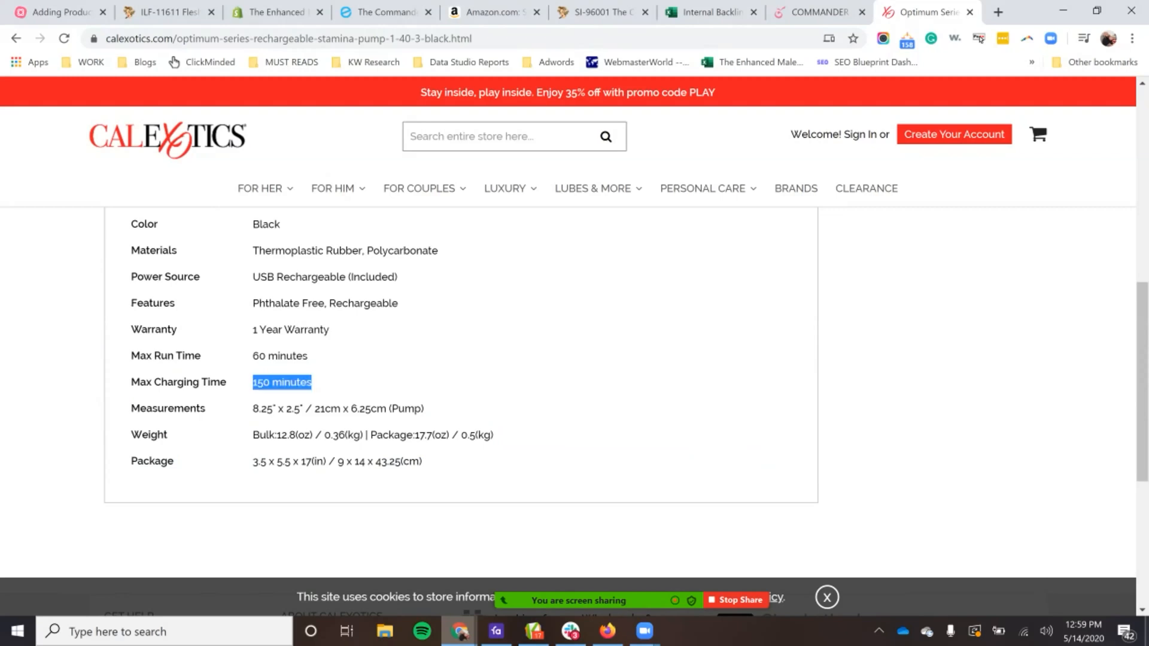
{"action": "triple_click", "coordinate": [287, 356]}
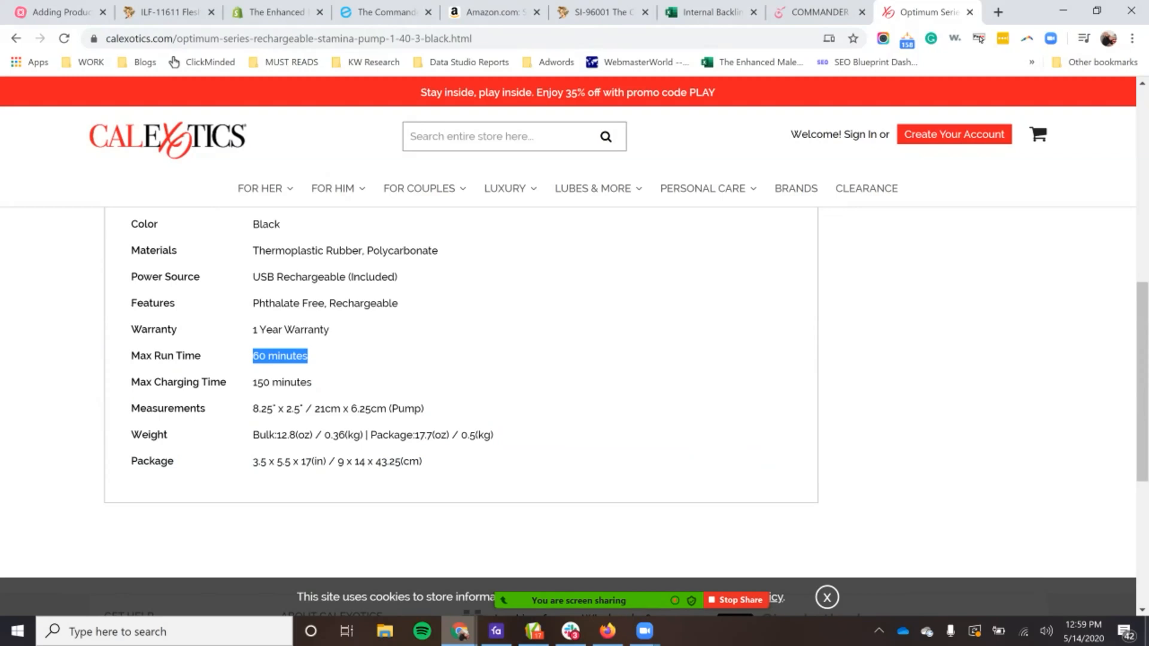
{"action": "double_click", "coordinate": [168, 409]}
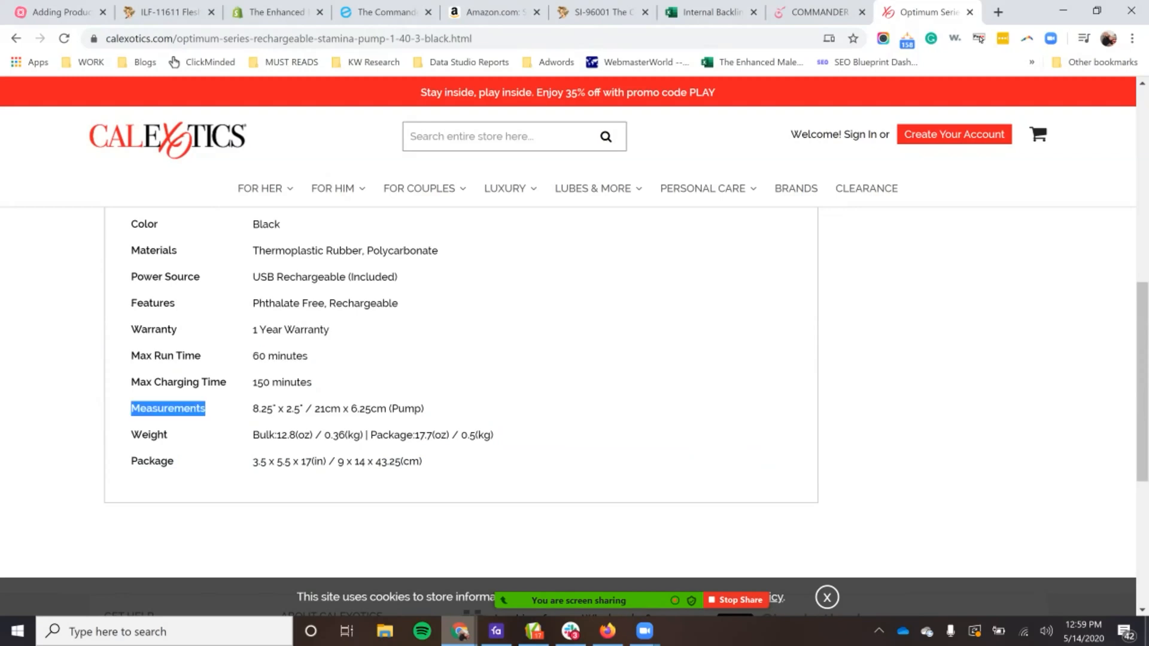
{"action": "left_click", "coordinate": [277, 409]}
{"action": "triple_click", "coordinate": [277, 409]}
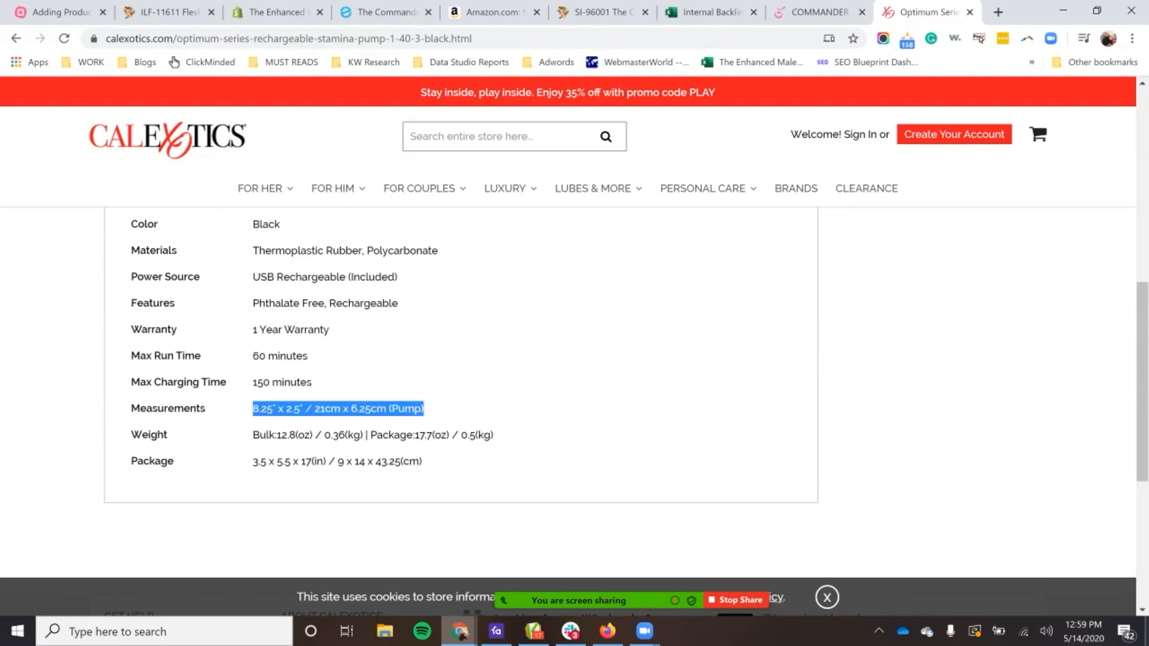
Step: Return from the Stamina Pump specifications to the Honey's Place page for the Commander Pump and look over its product details
{"action": "left_click", "coordinate": [338, 408]}
{"action": "scroll", "coordinate": [461, 389], "scroll_direction": "up", "scroll_amount": 4}
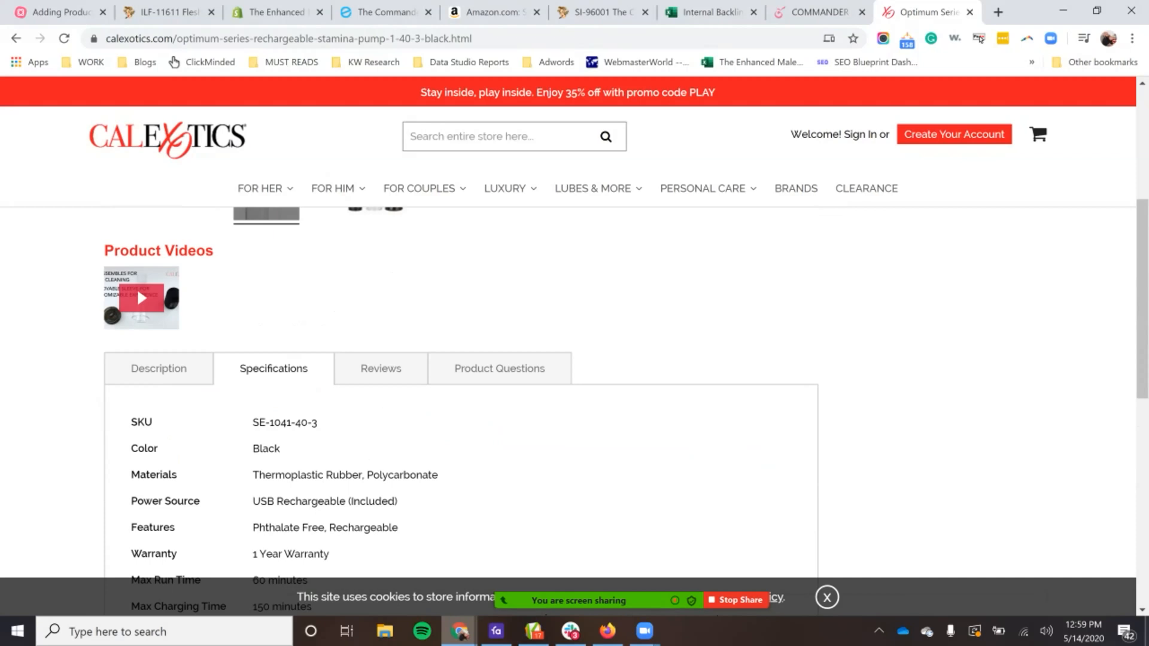
{"action": "left_click", "coordinate": [599, 12]}
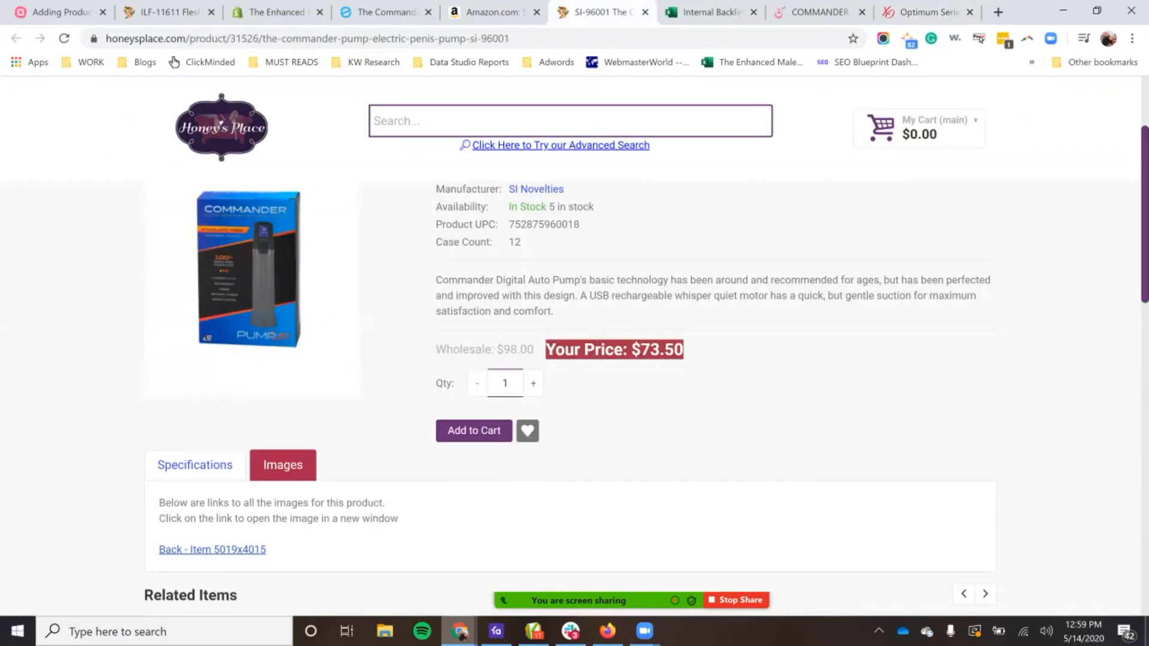
{"action": "scroll", "coordinate": [574, 347], "scroll_direction": "up", "scroll_amount": 3}
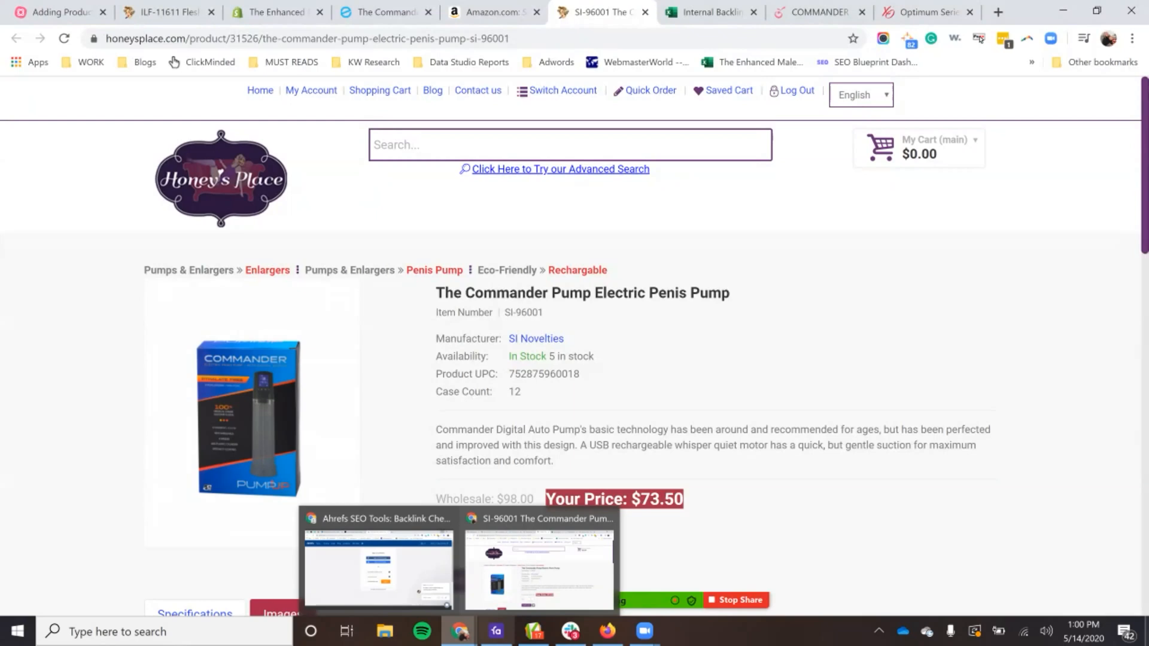
Step: Switch to Favro and add the Commander card from New Items to the Doing column of the Copywriting Pipeline
{"action": "left_click", "coordinate": [496, 632]}
{"action": "left_click", "coordinate": [1029, 76]}
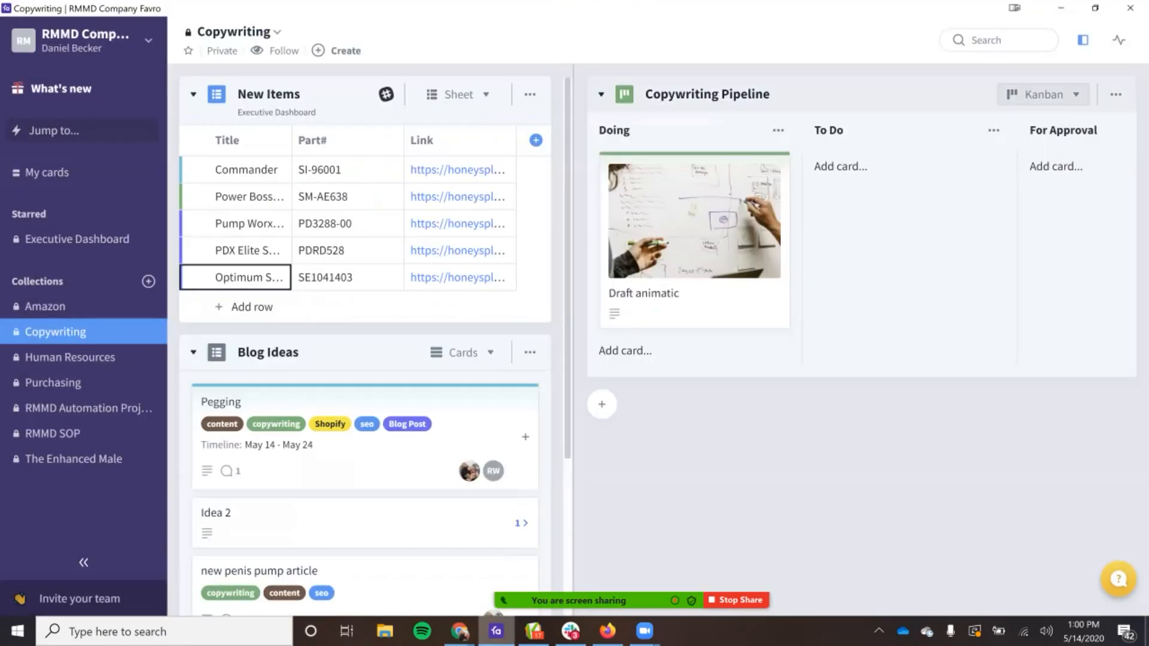
{"action": "left_click", "coordinate": [239, 170]}
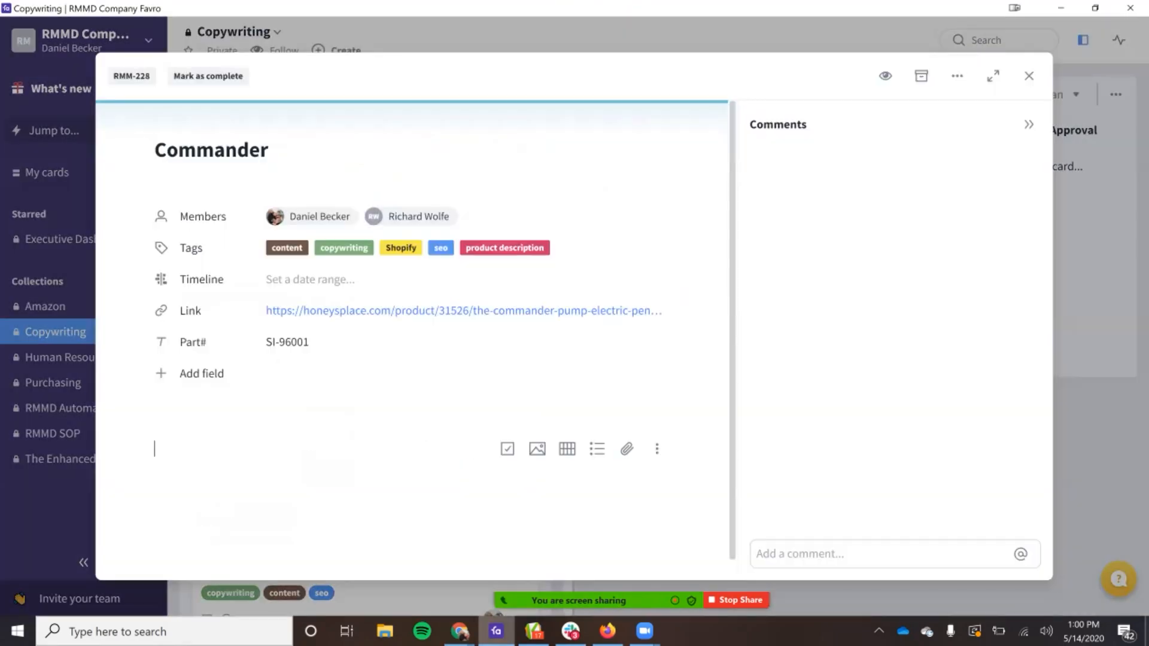
{"action": "key", "text": "Escape"}
{"action": "key", "text": "Escape"}
{"action": "left_click_drag", "start_coordinate": [240, 170], "coordinate": [671, 167]}
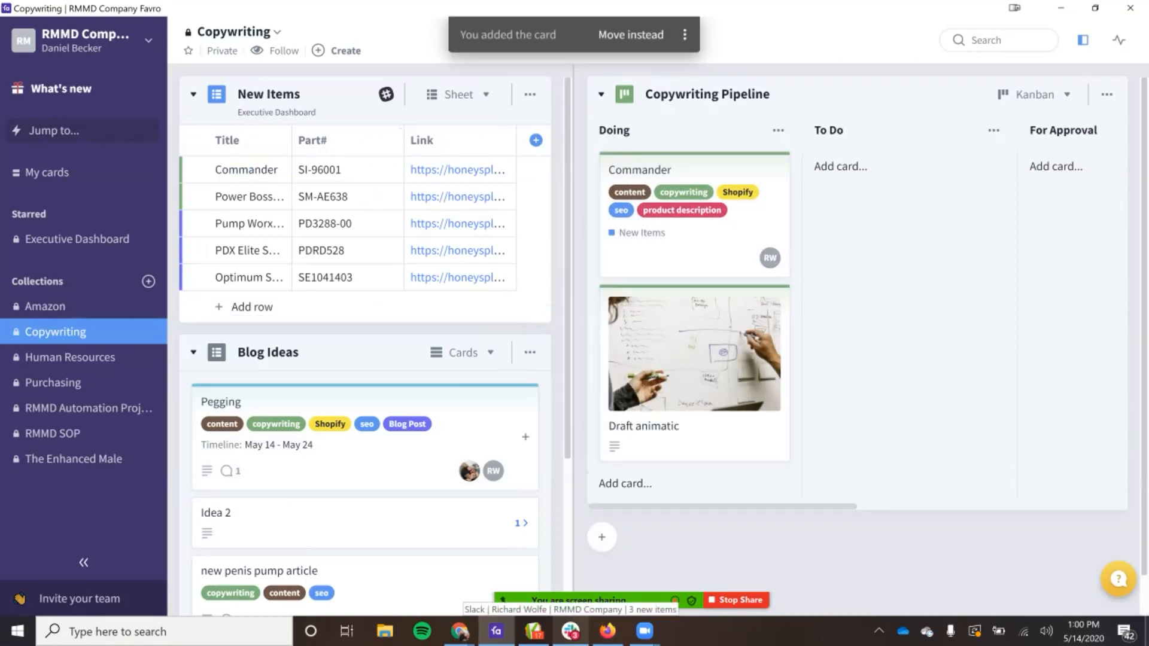
Step: Delete the Draft animatic card from the Doing column and switch back to the Shopify product page in Chrome
{"action": "left_click", "coordinate": [775, 299]}
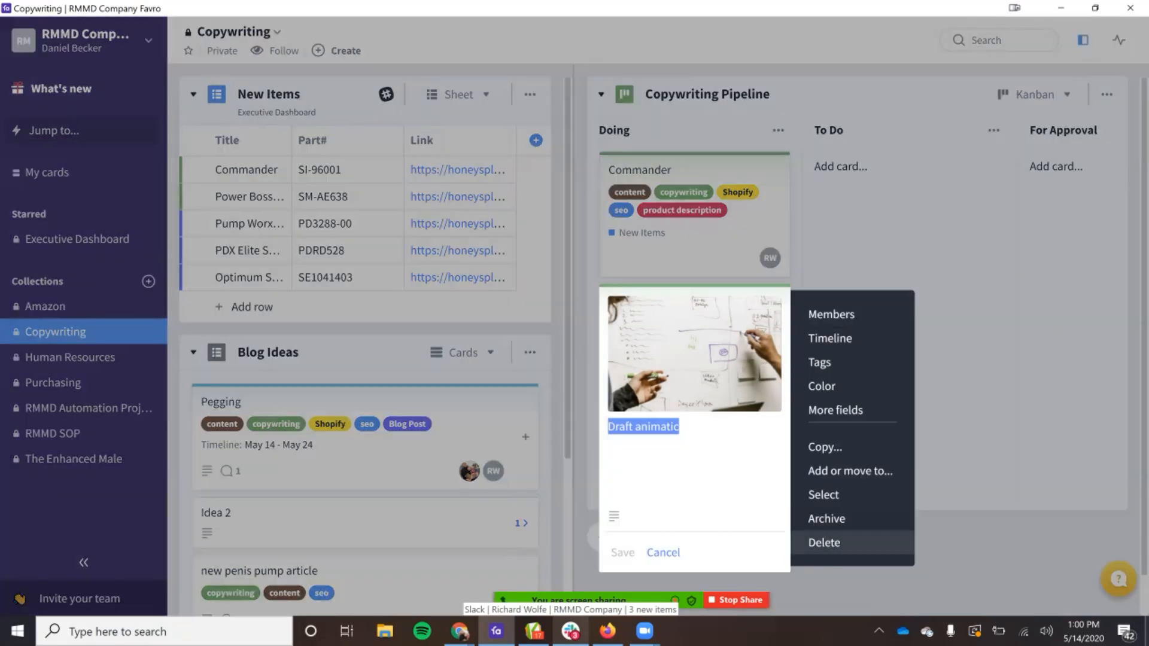
{"action": "left_click", "coordinate": [824, 543]}
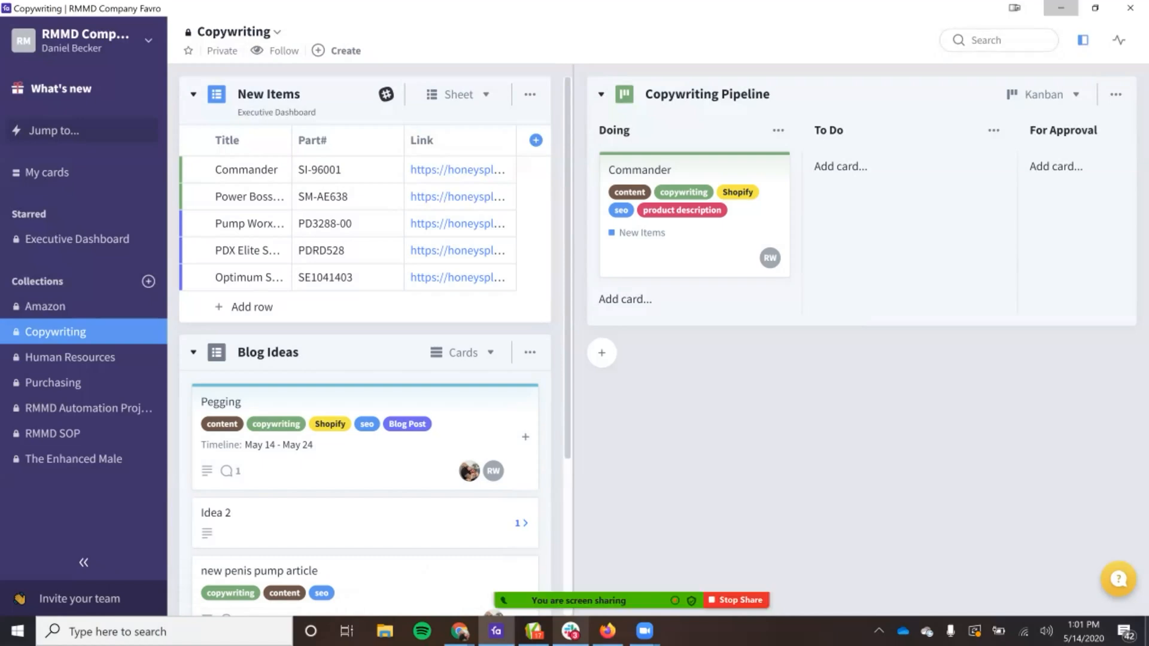
{"action": "left_click", "coordinate": [1061, 8]}
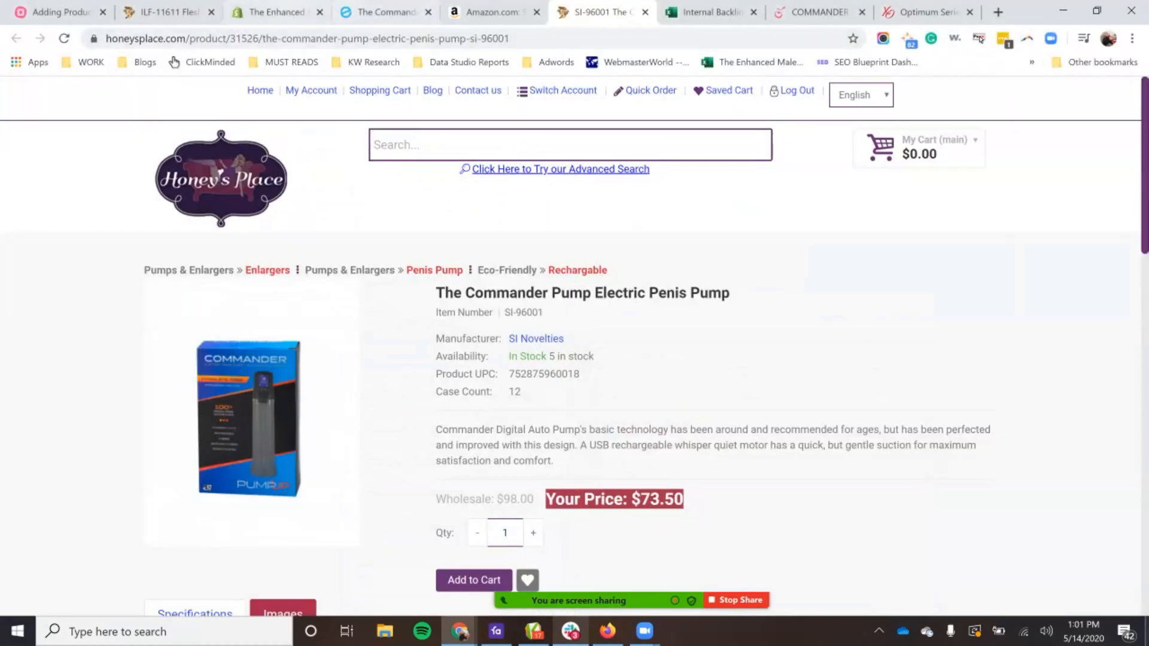
{"action": "left_click", "coordinate": [276, 12]}
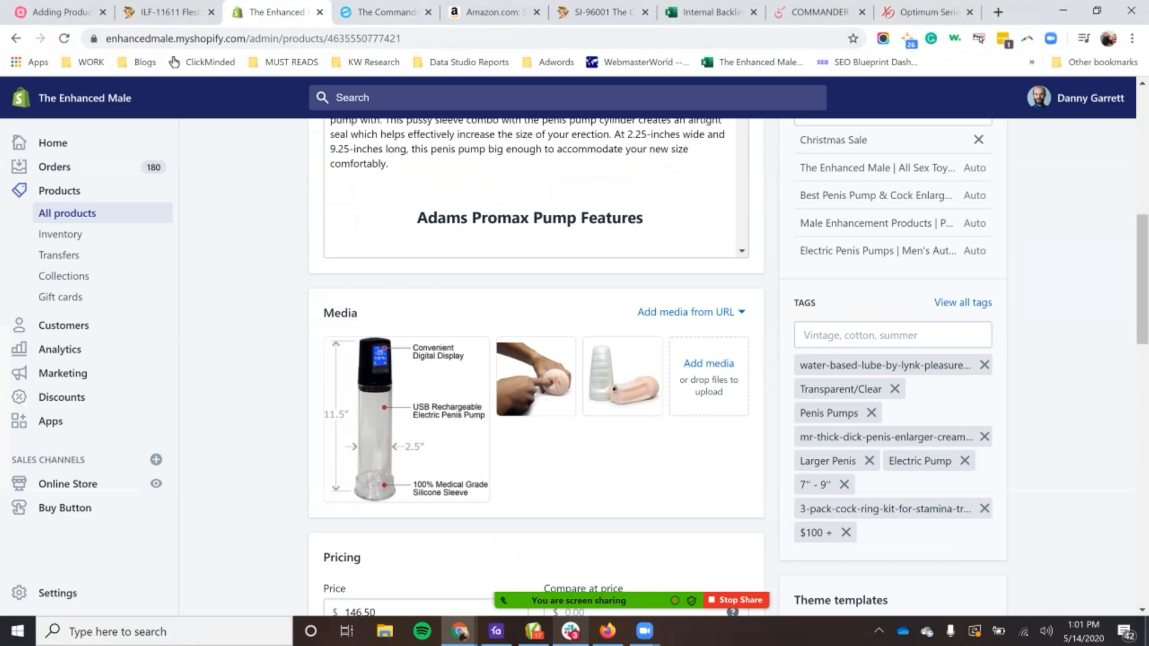
{"action": "mouse_move", "coordinate": [645, 631]}
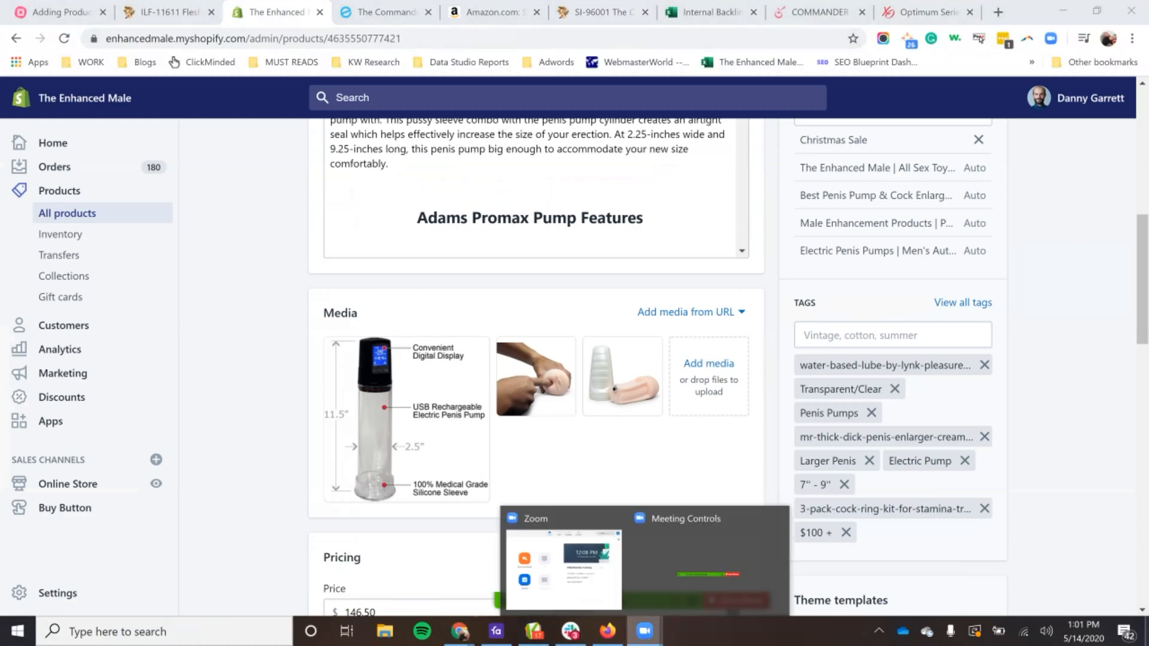
{"action": "mouse_move", "coordinate": [533, 631]}
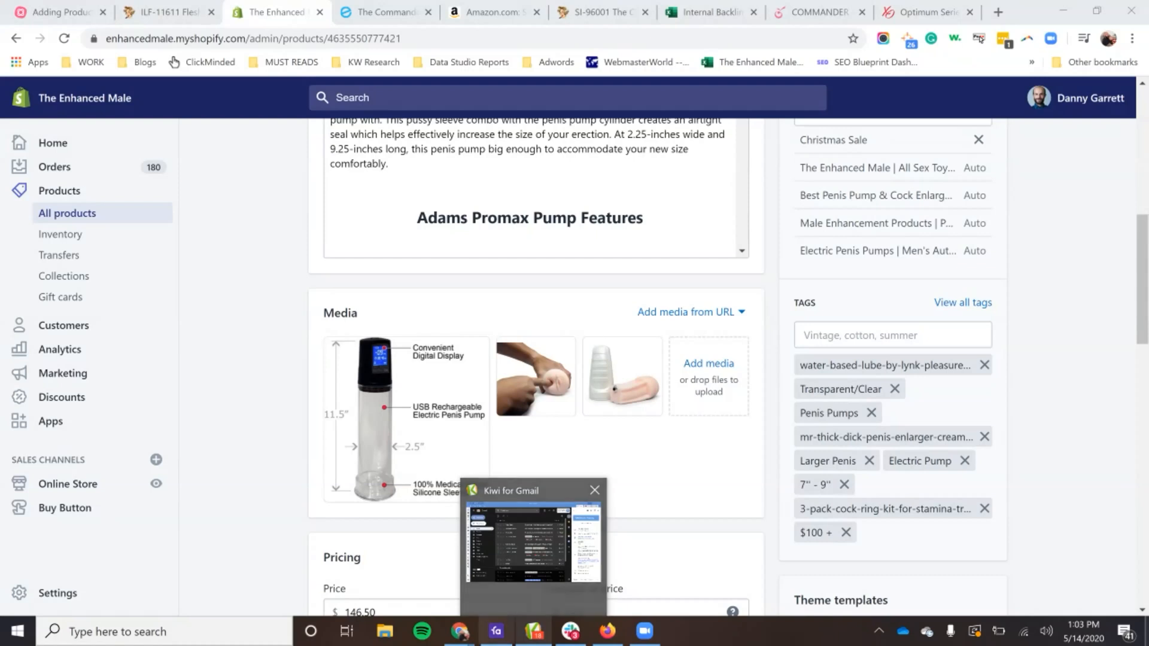
{"action": "mouse_move", "coordinate": [496, 631]}
{"action": "mouse_move", "coordinate": [495, 568]}
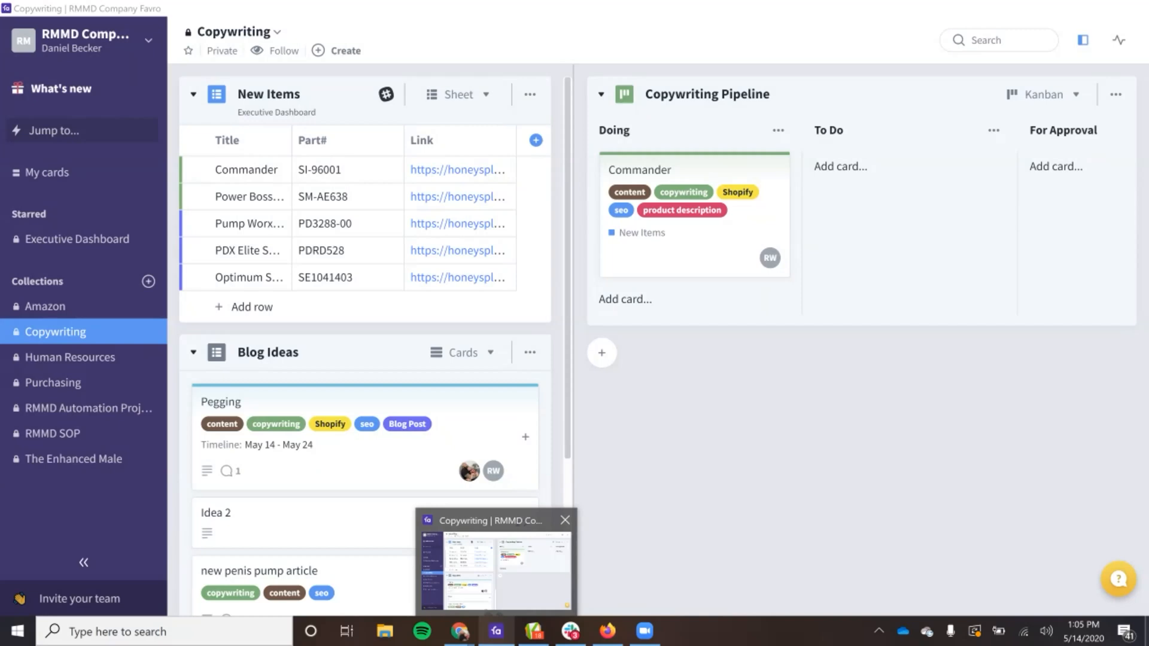
Step: Switch to the Shopify product page in Chrome and bring up the Zoom meeting controls over it
{"action": "left_click", "coordinate": [460, 631]}
{"action": "mouse_move", "coordinate": [644, 631]}
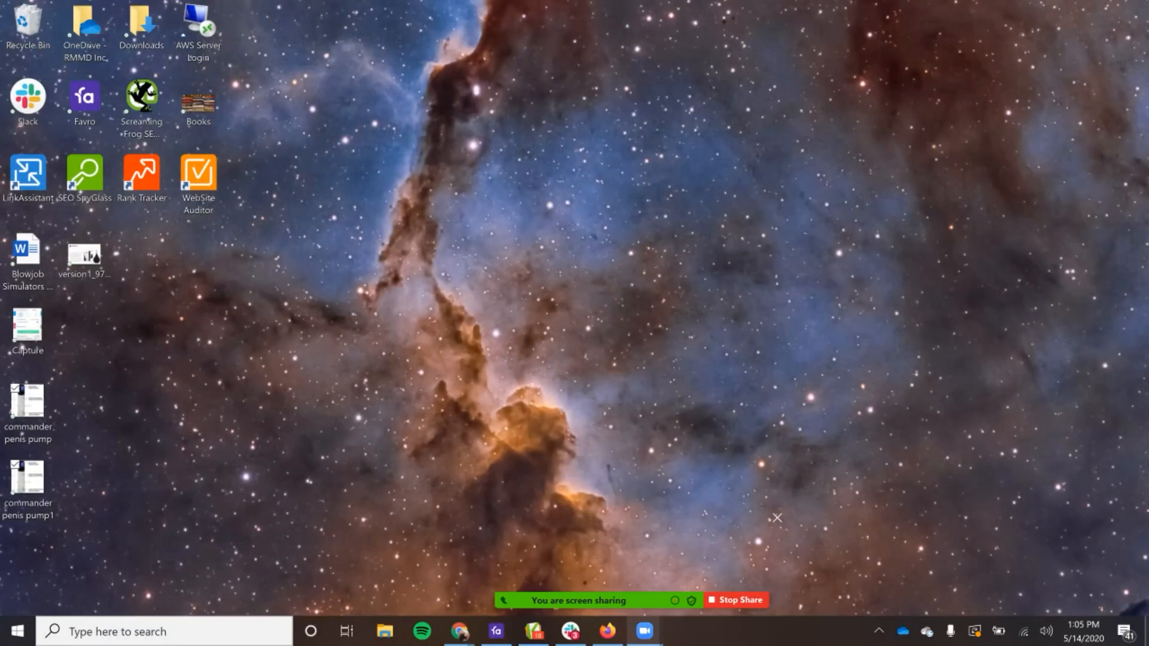
{"action": "left_click", "coordinate": [706, 565]}
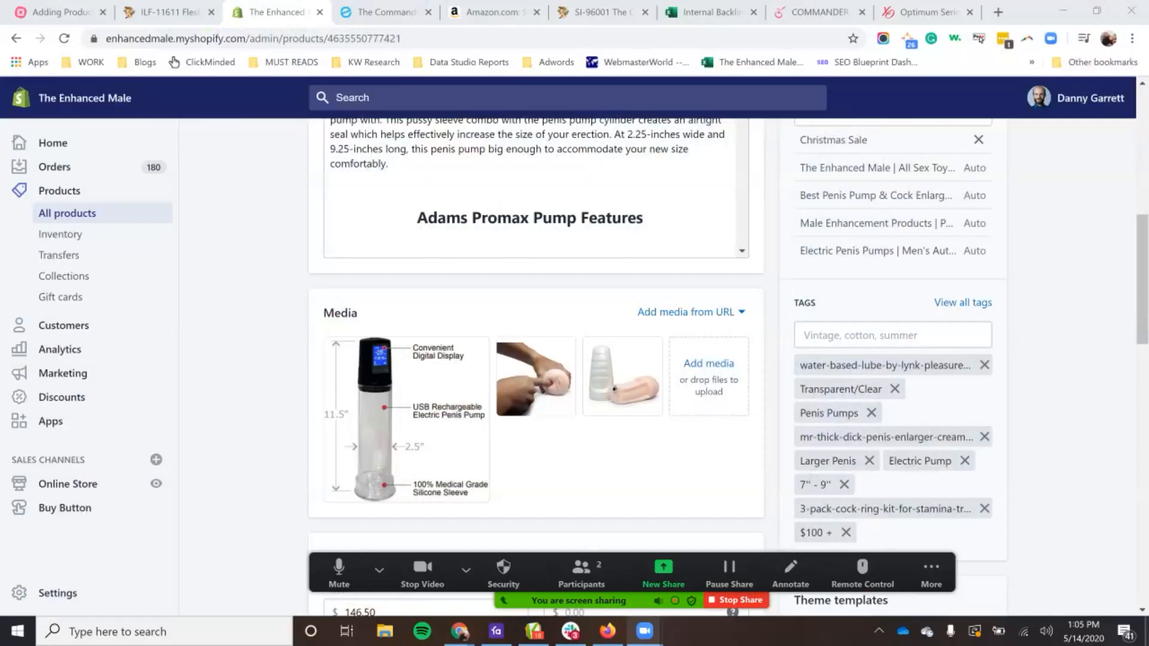